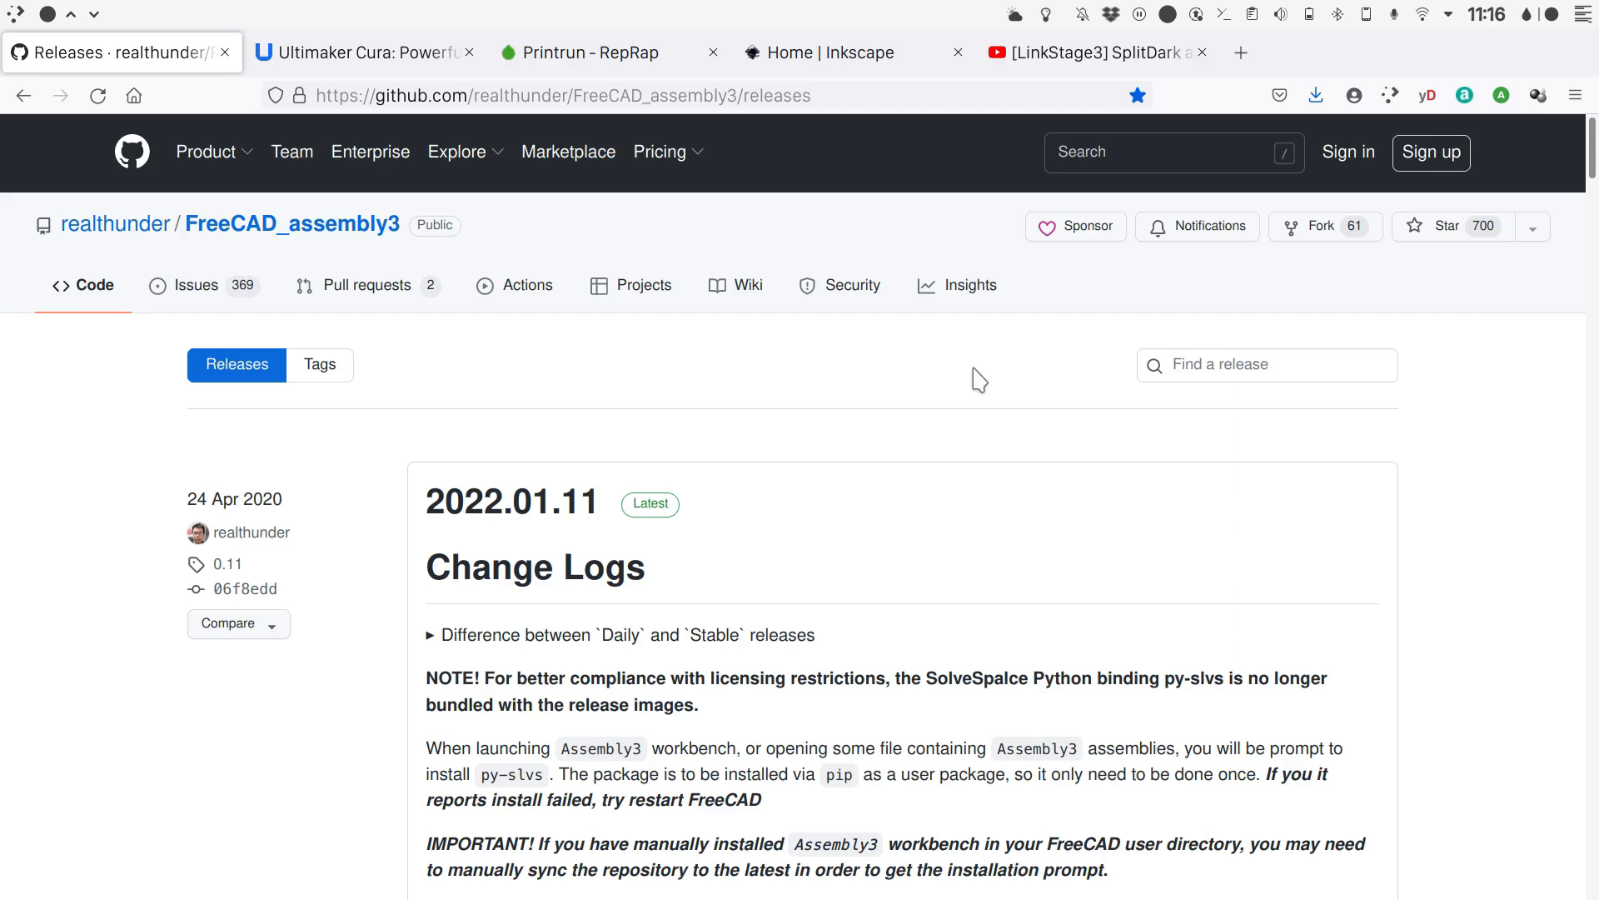
- Look through the open web pages for Ultimaker Cura, Printrun, Inkscape and the LinkStage3 video
left_click(358, 52)
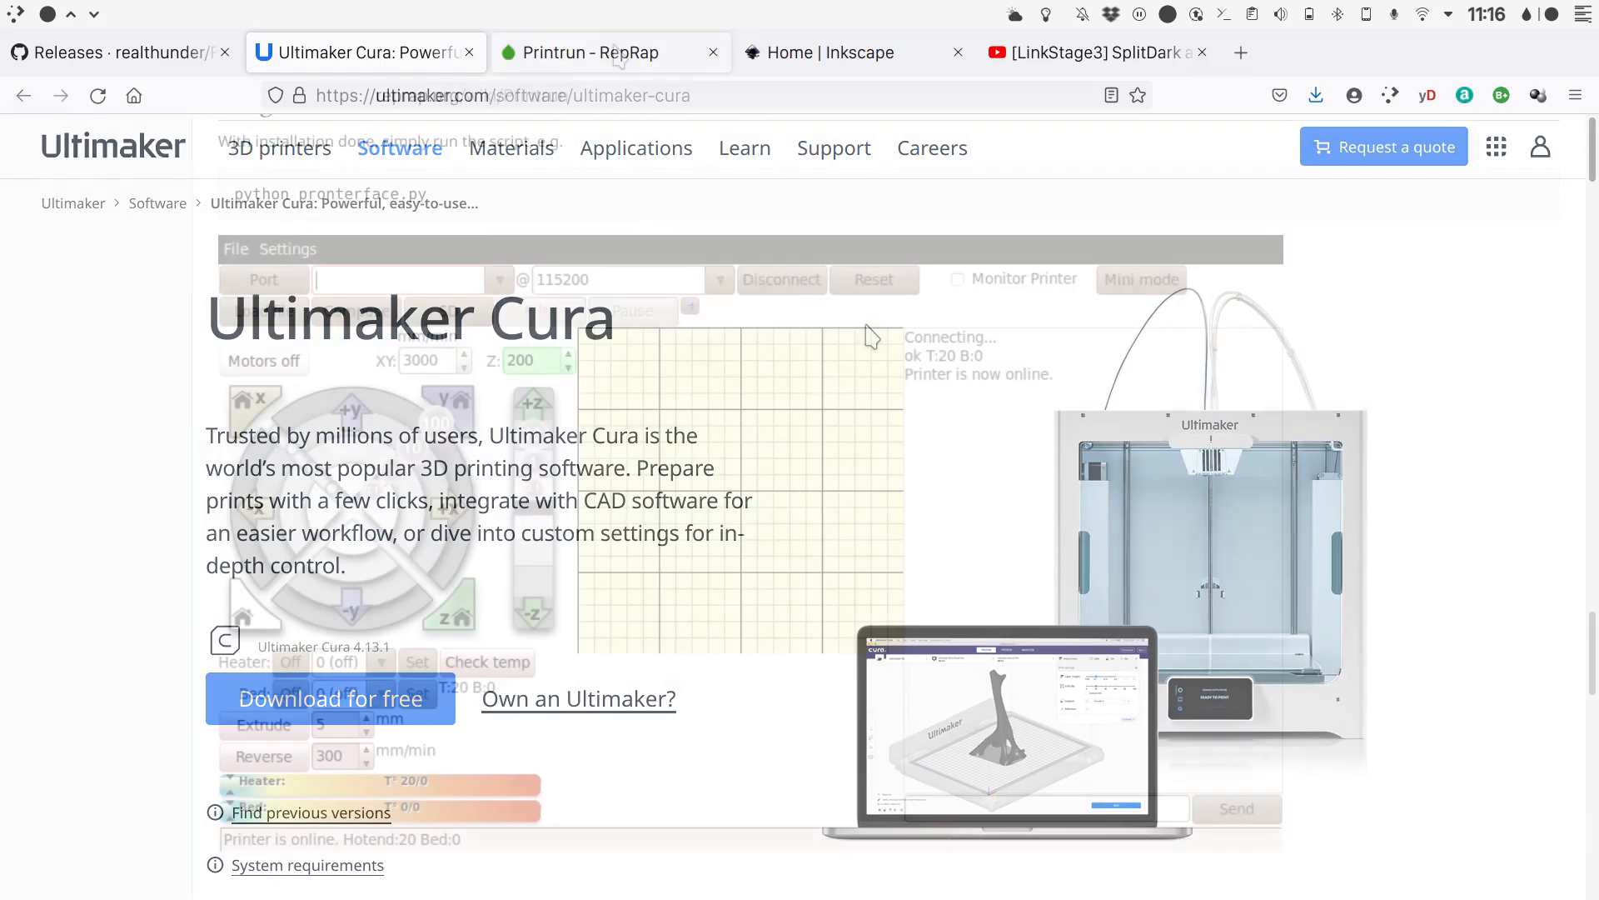
left_click(616, 52)
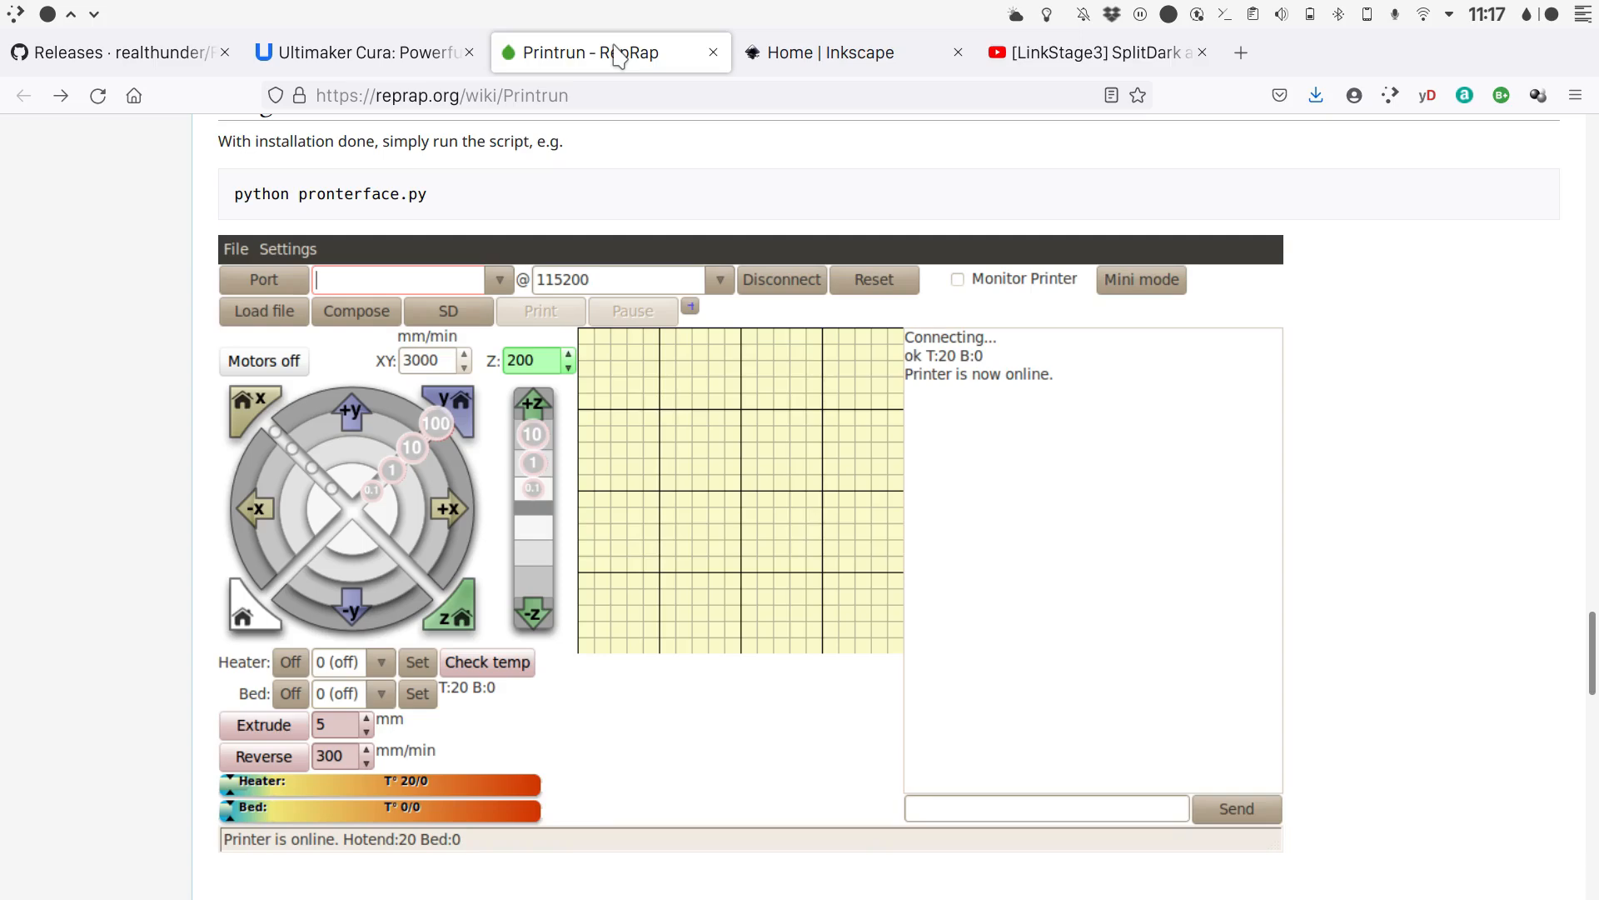
left_click(798, 58)
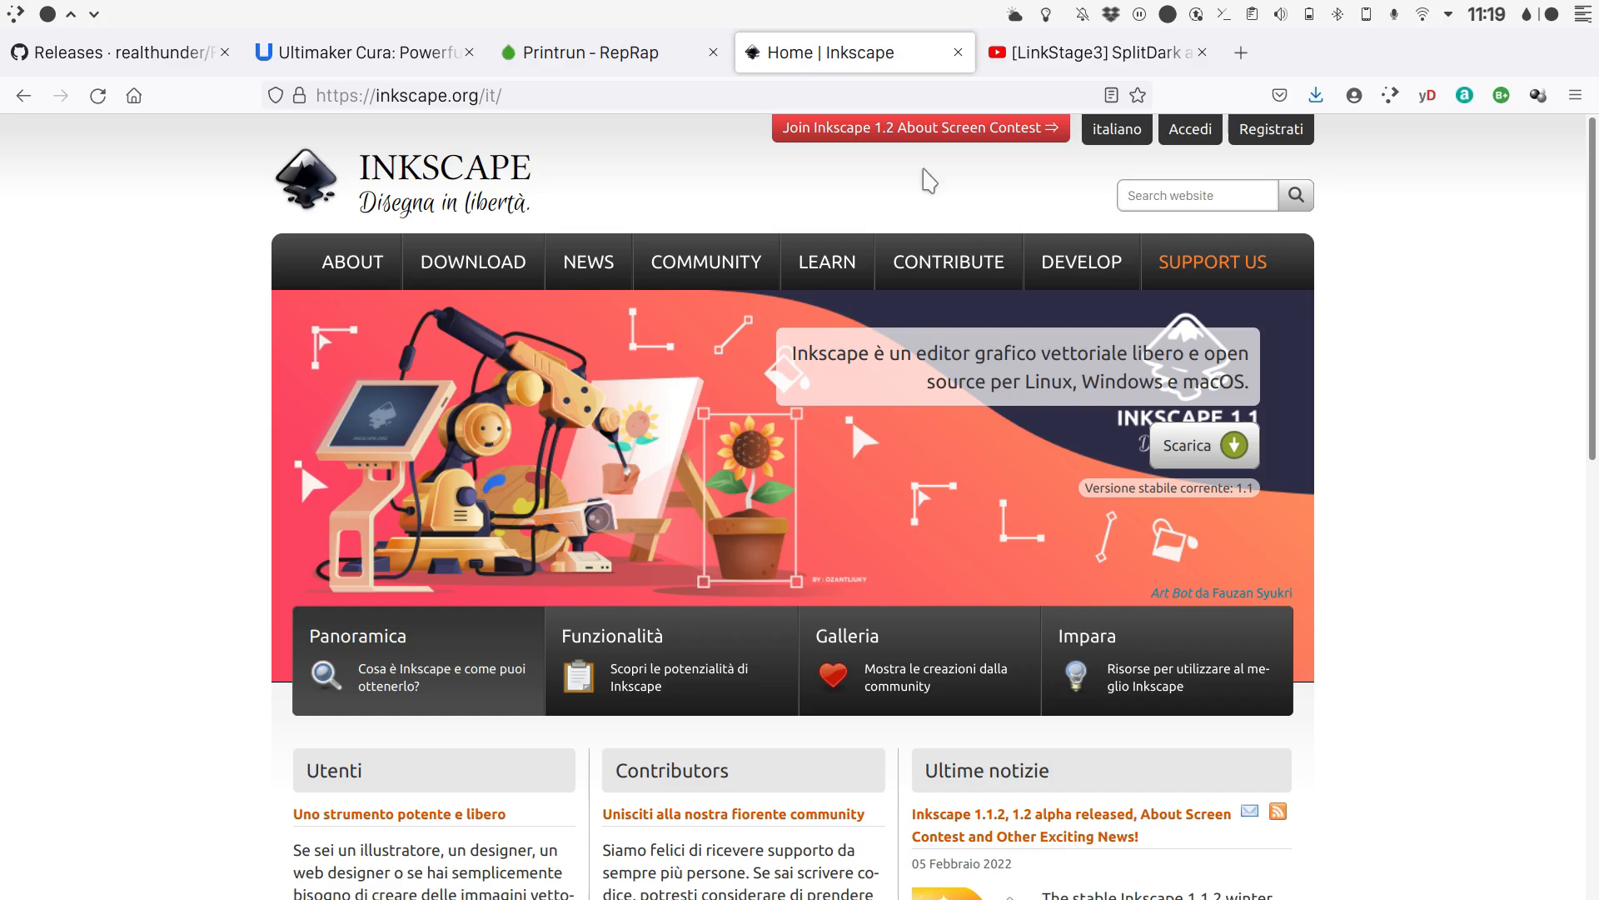
left_click(1056, 57)
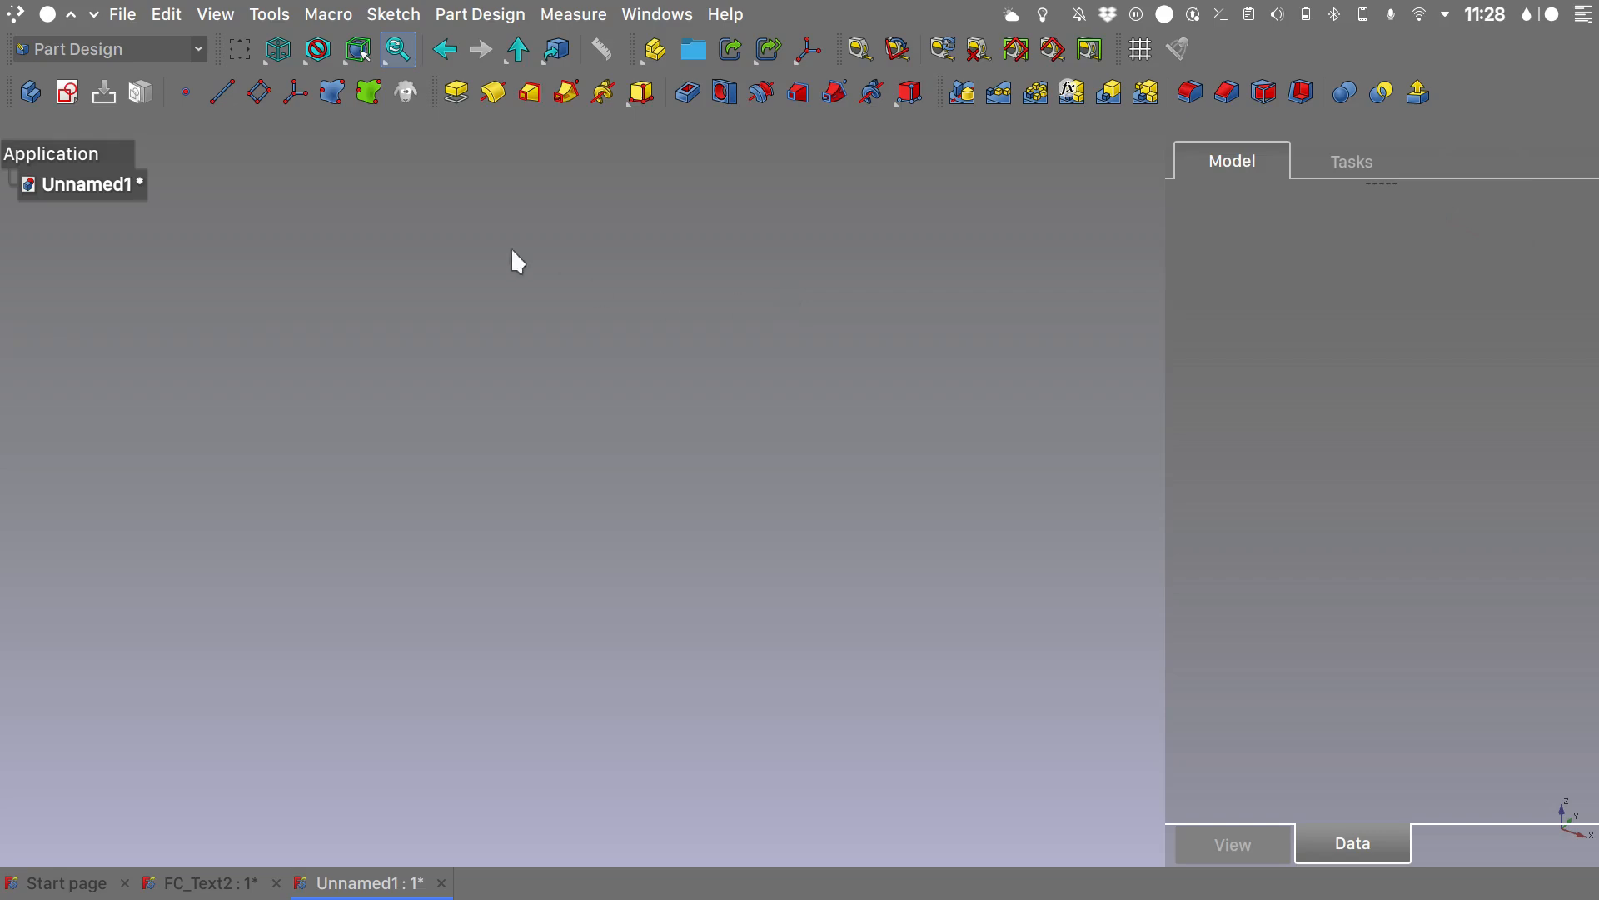
- Save the new FreeCAD document under the file name Keyring
left_click(123, 15)
left_click(209, 239)
type("Keyr")
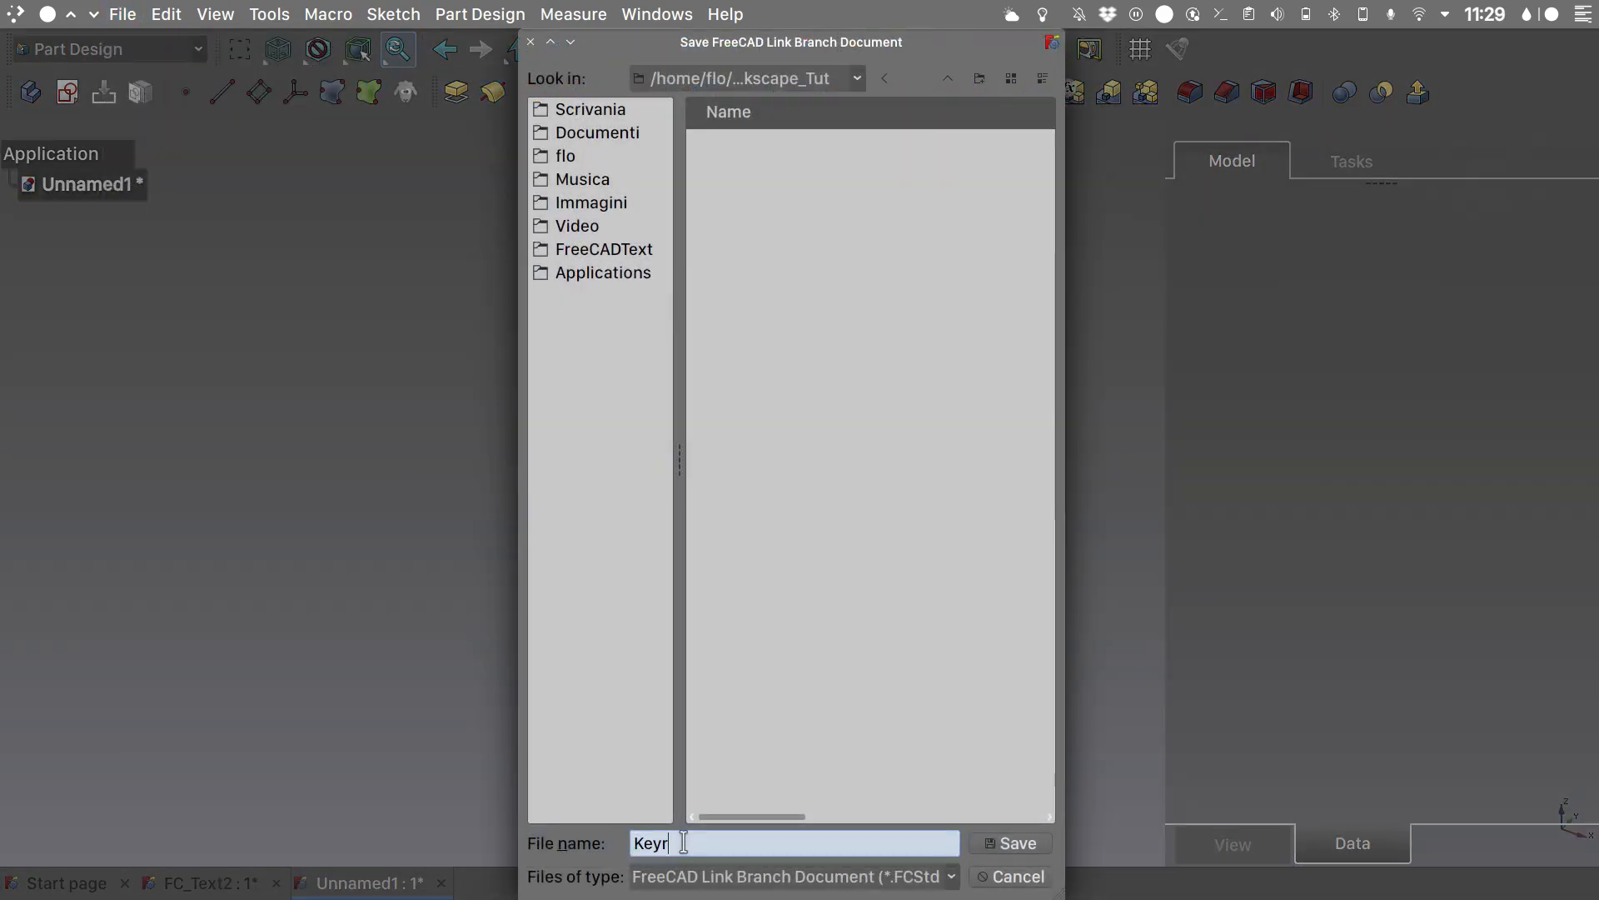
type("ing")
key("Return")
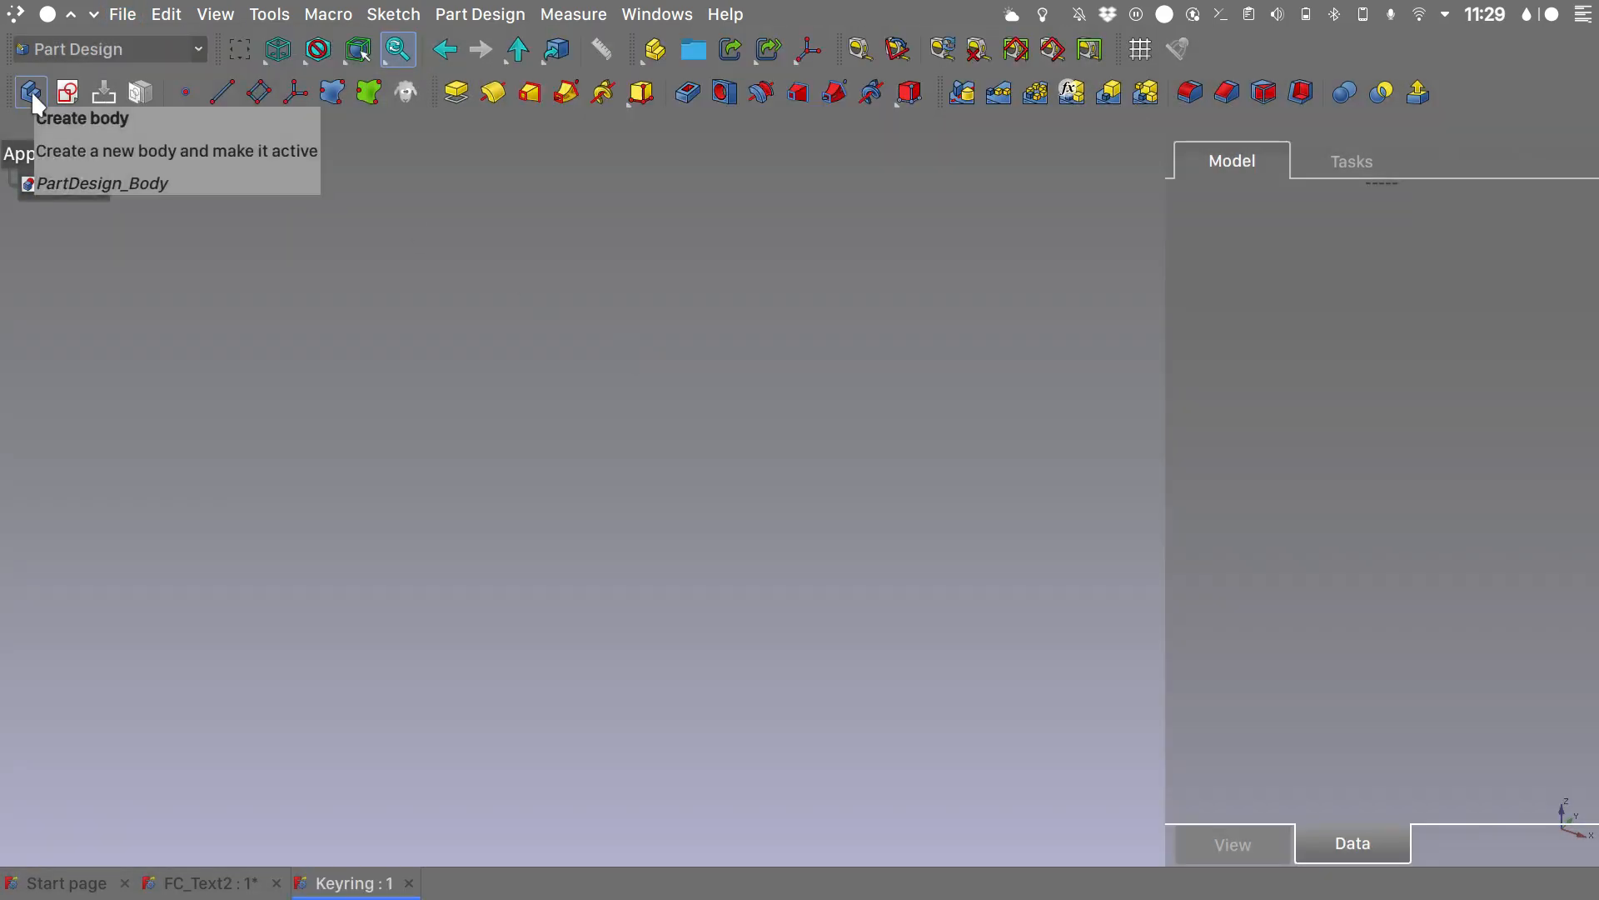
- Create a new body in the Part Design workbench and rename it Main_Body
left_click(197, 46)
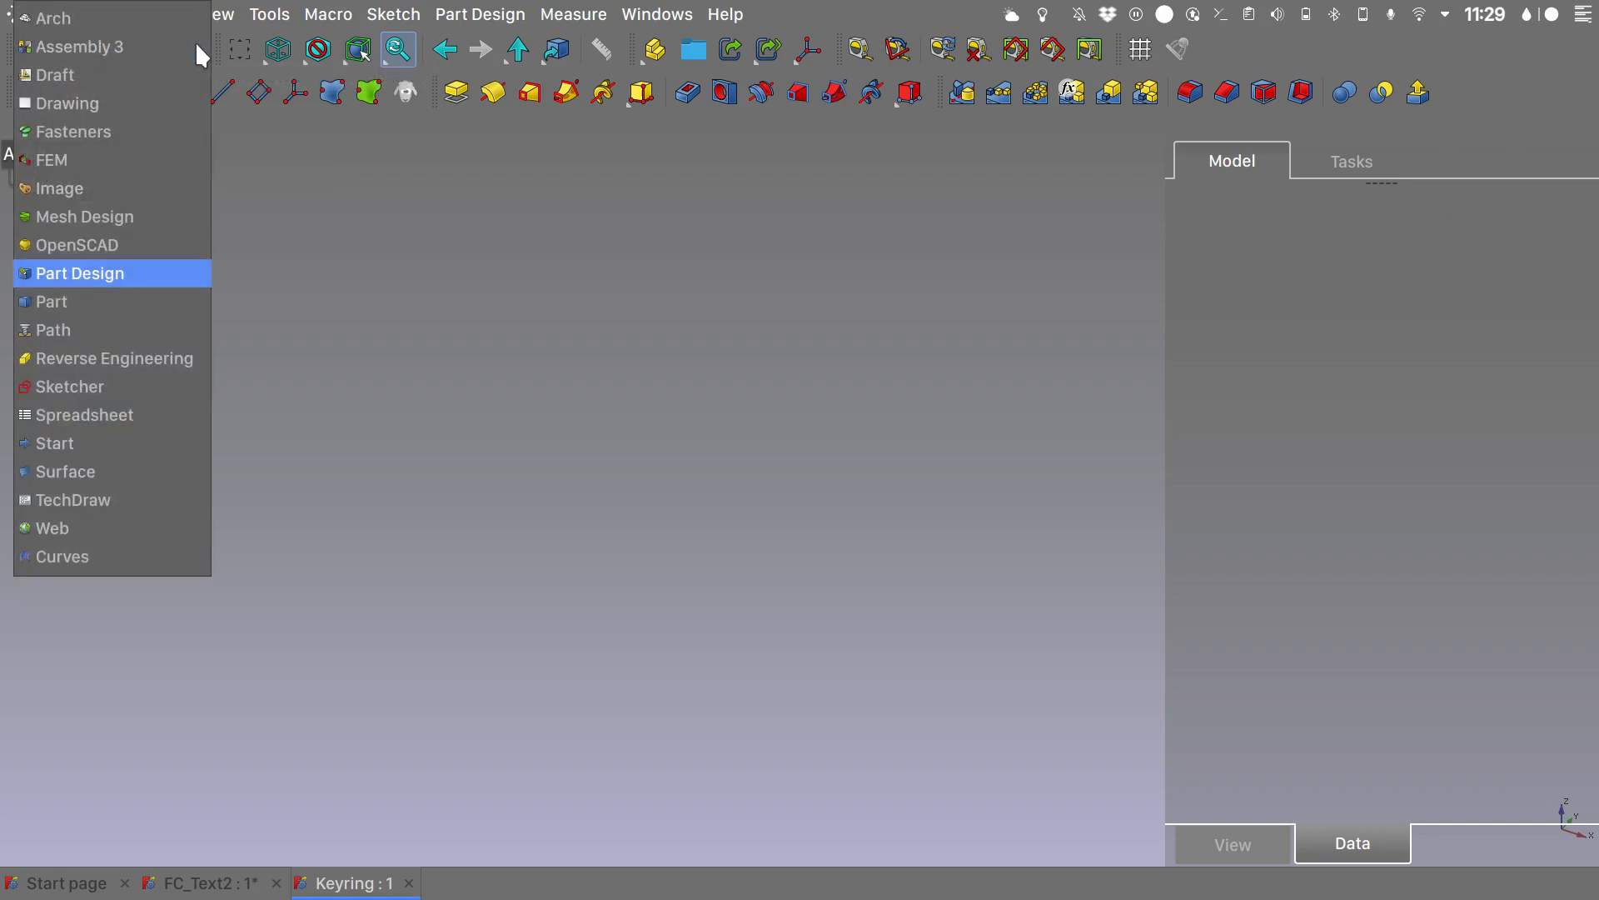
left_click(123, 273)
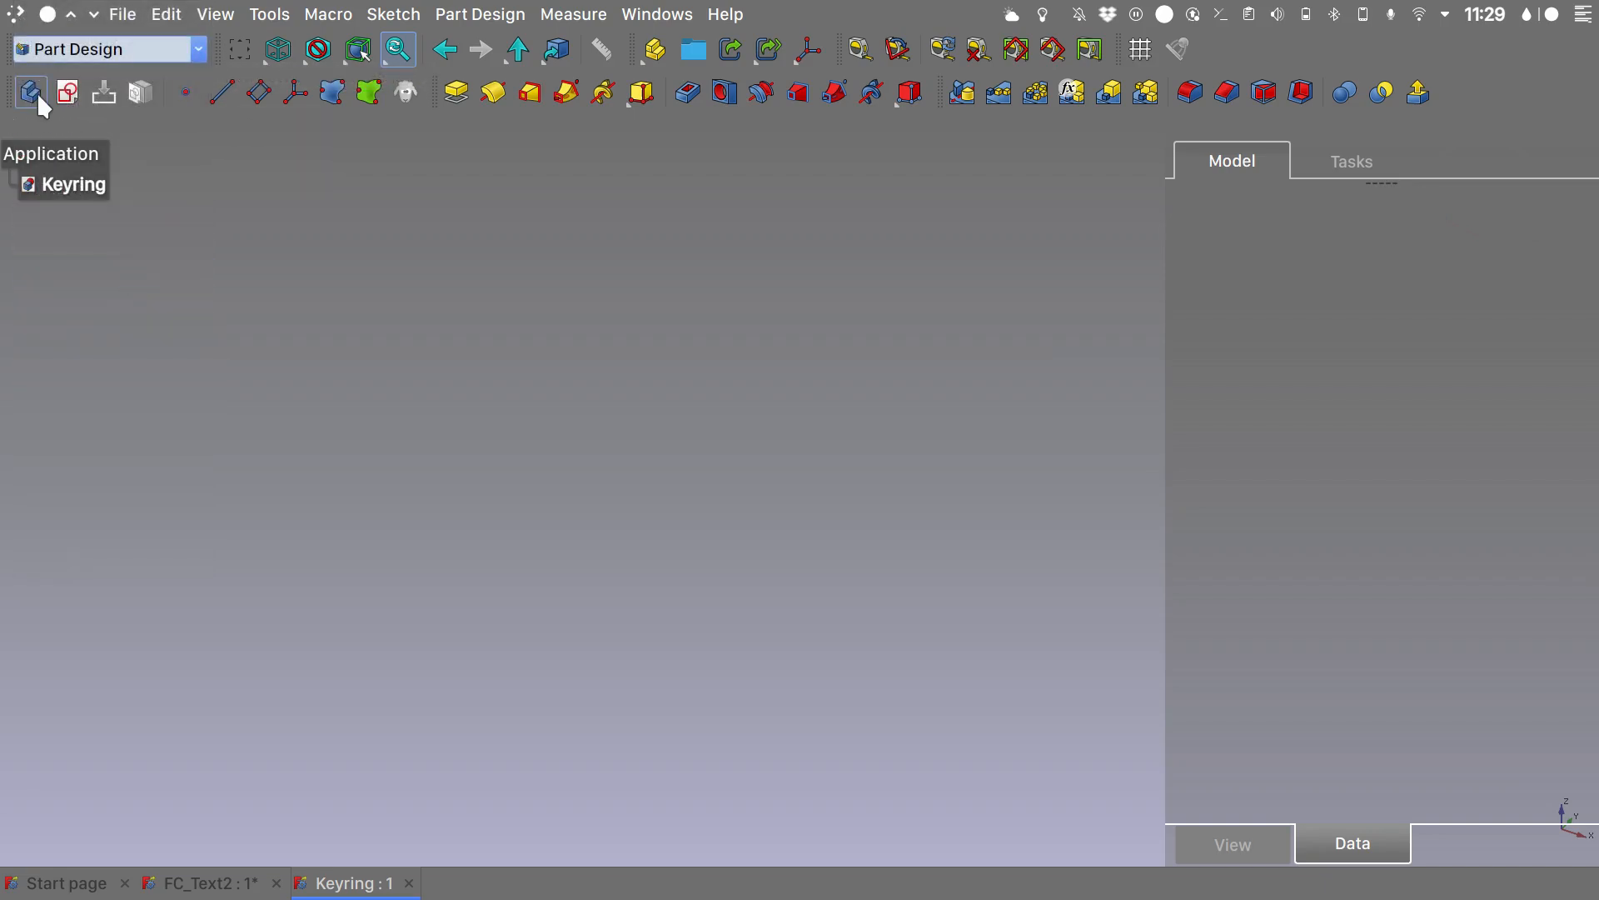
left_click(34, 94)
right_click(92, 215)
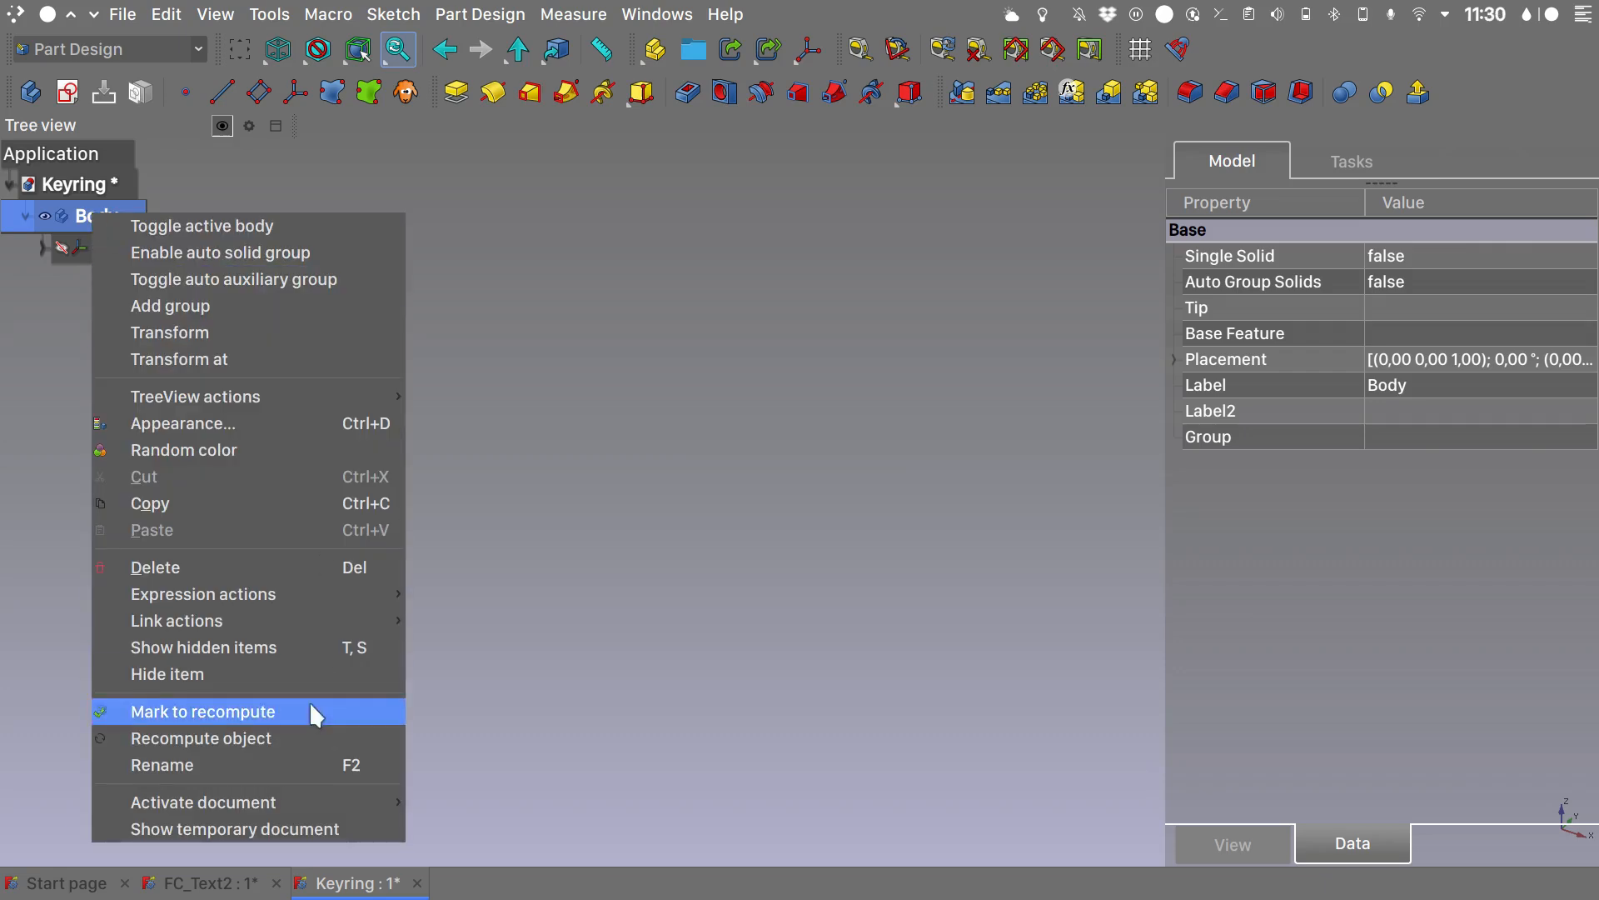
left_click(316, 764)
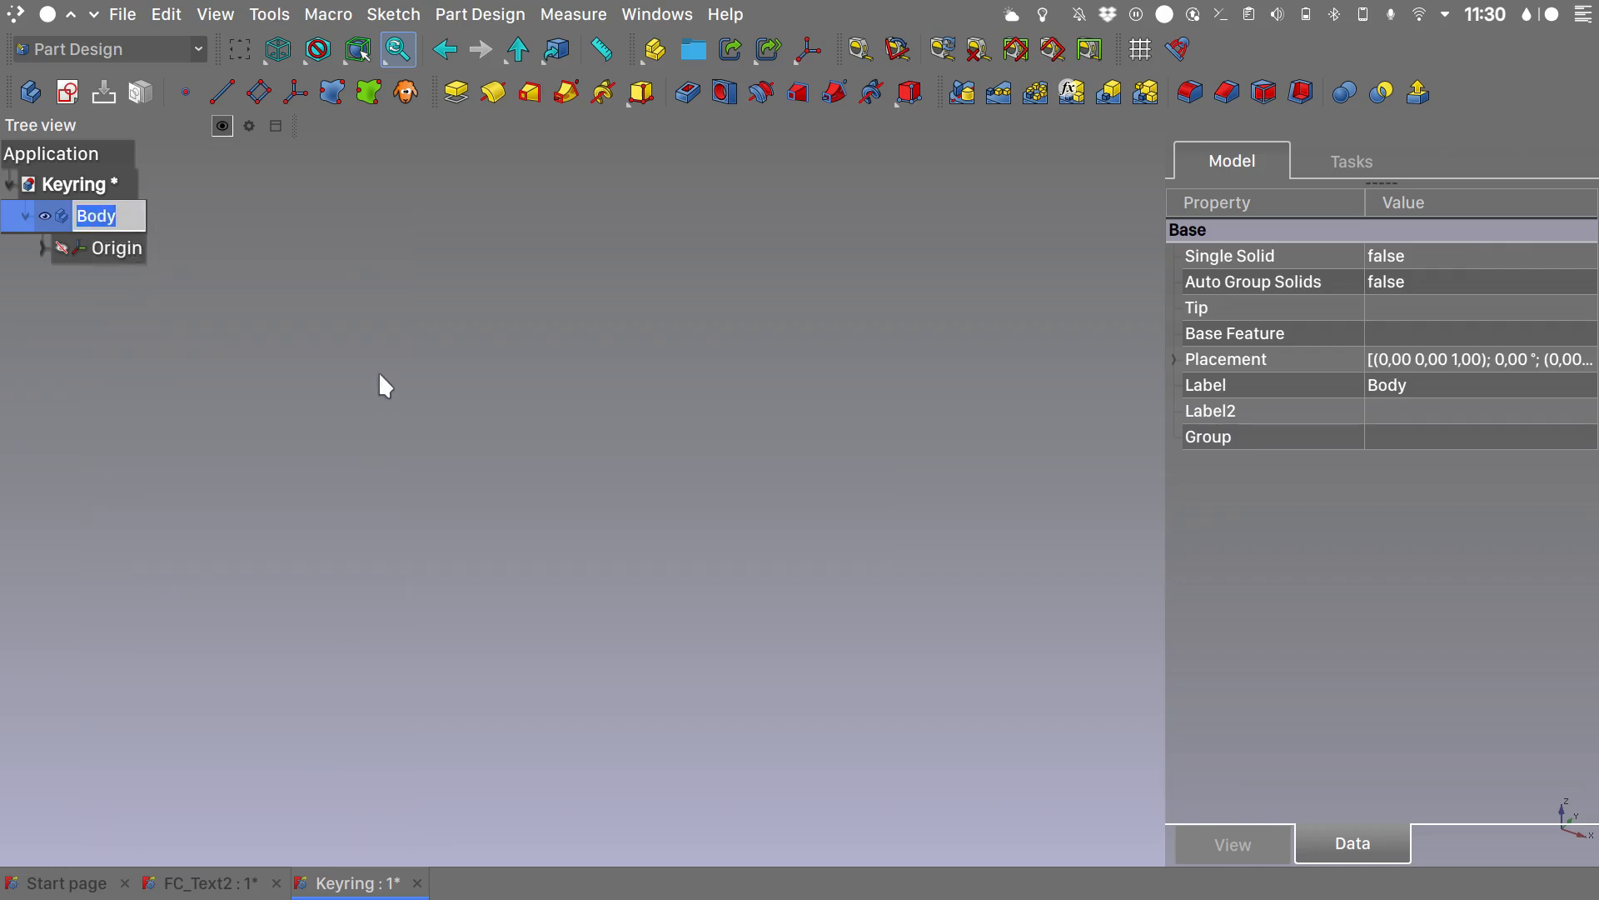
type("Main_Body")
key("Return")
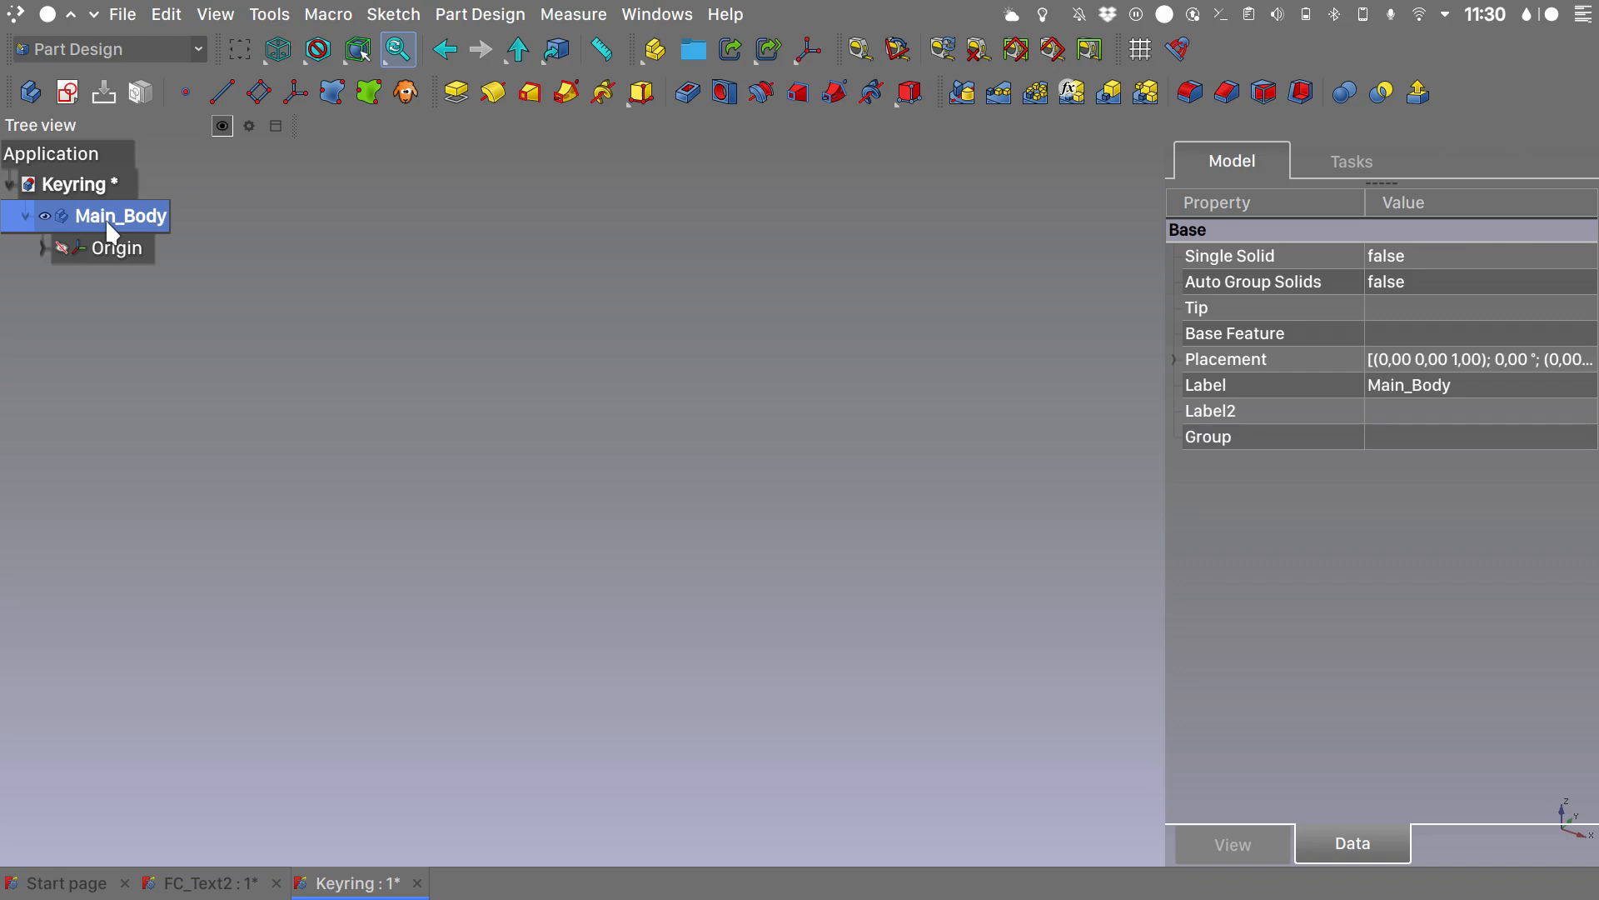
- Create a new sketch in Main_Body attached to the XY plane with the Plane face mode
left_click(66, 93)
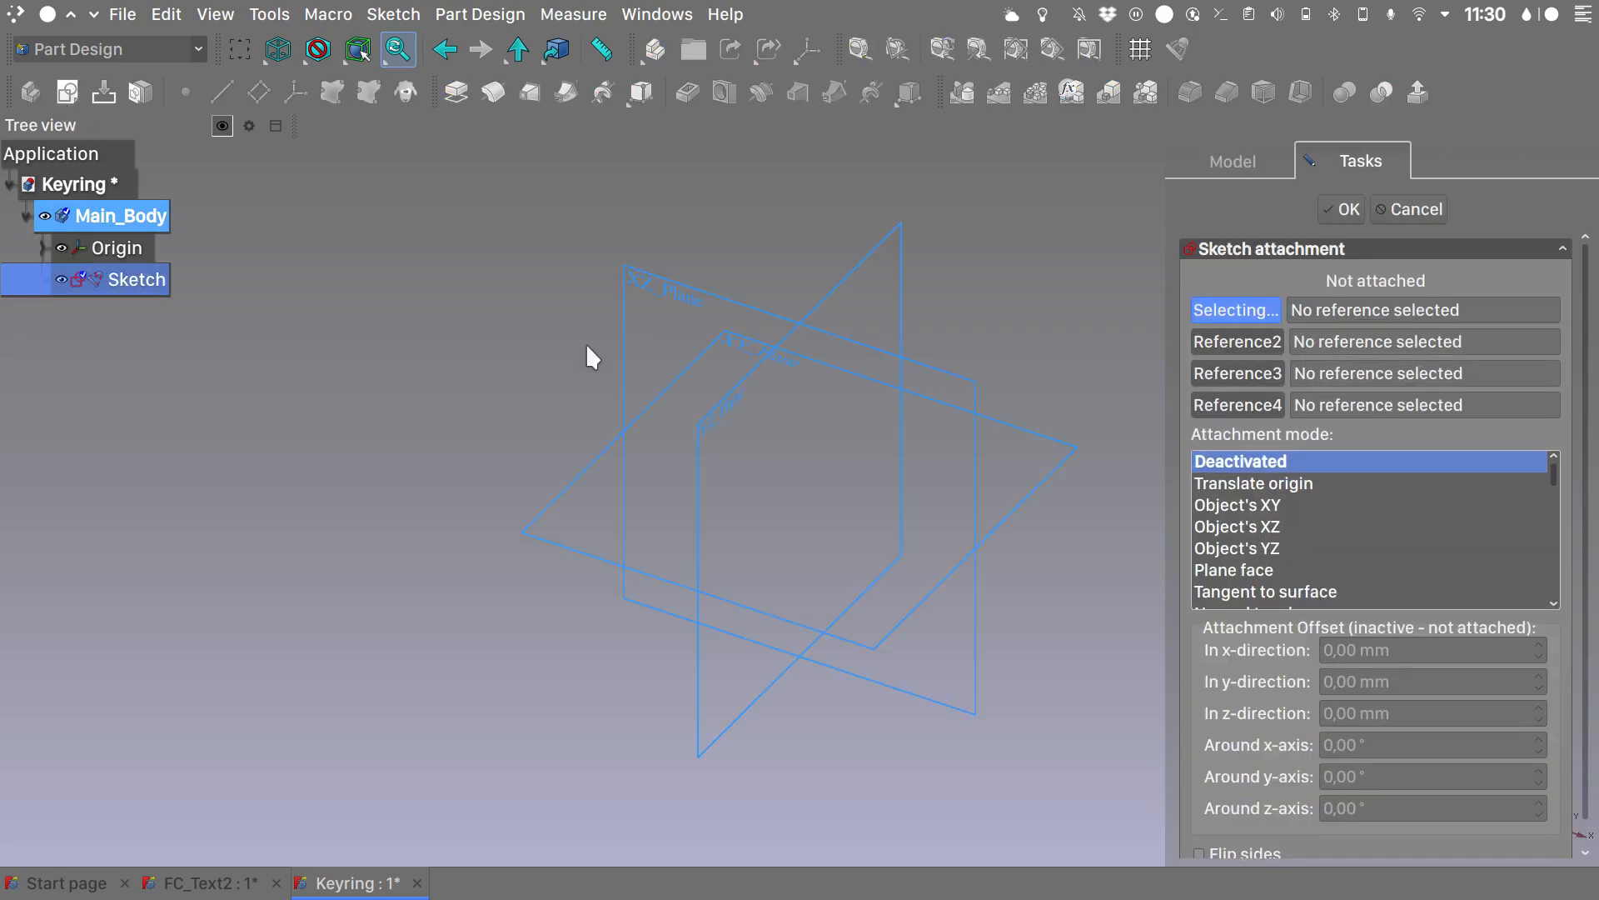
left_click(706, 348)
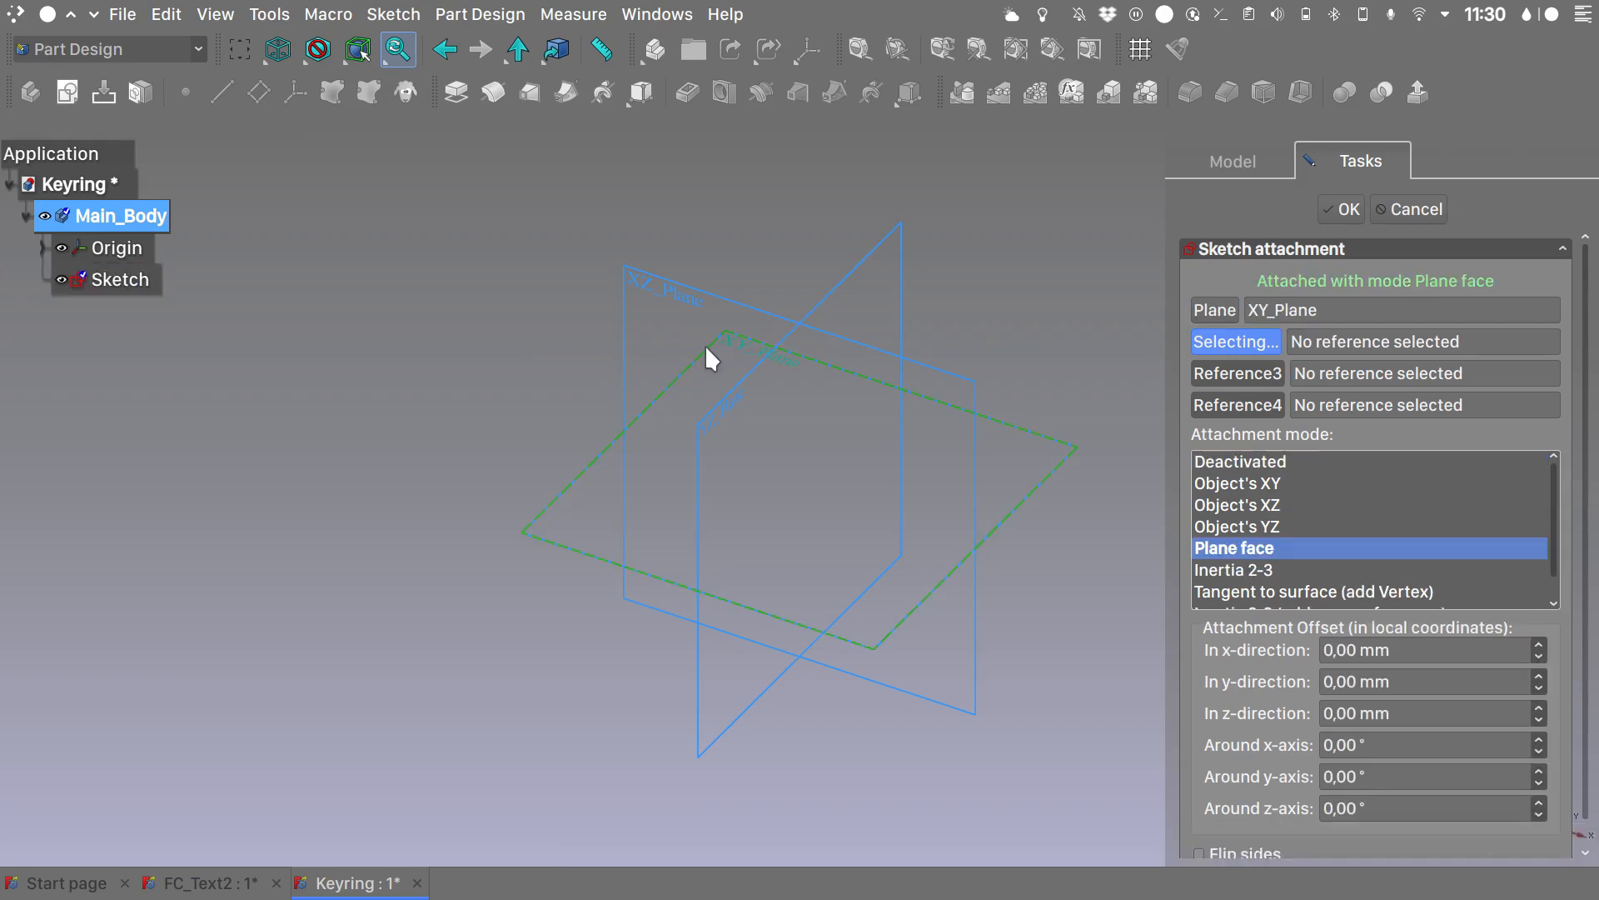
left_click(1333, 207)
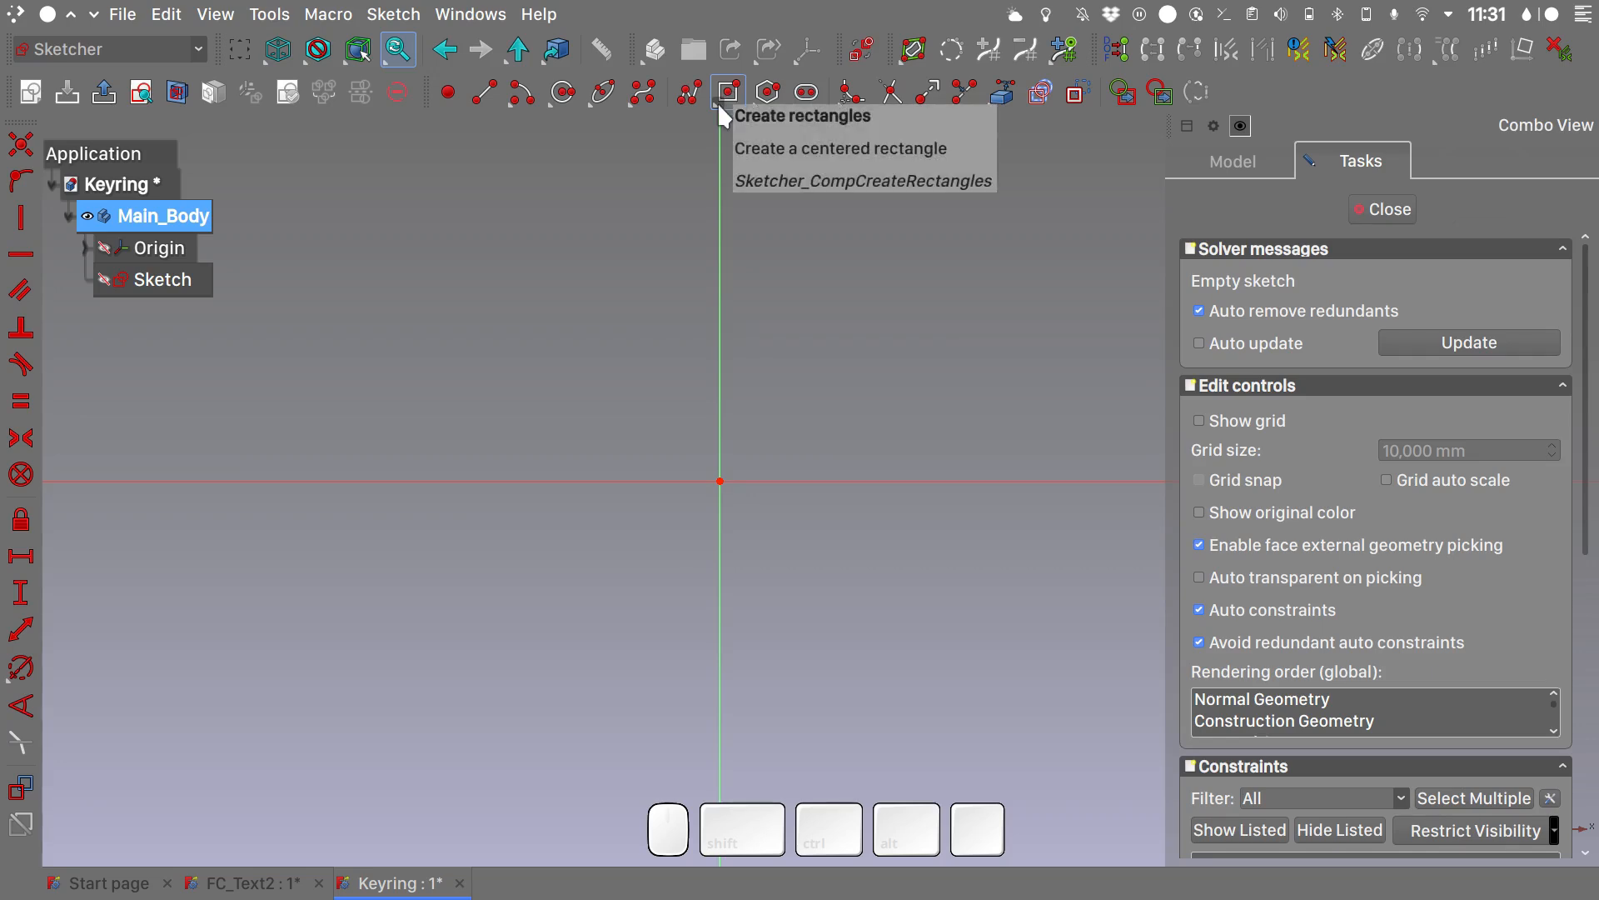
- Draw a centered rectangle about 85.5 by 32.5 mm with its center on the sketch origin
left_click(717, 102)
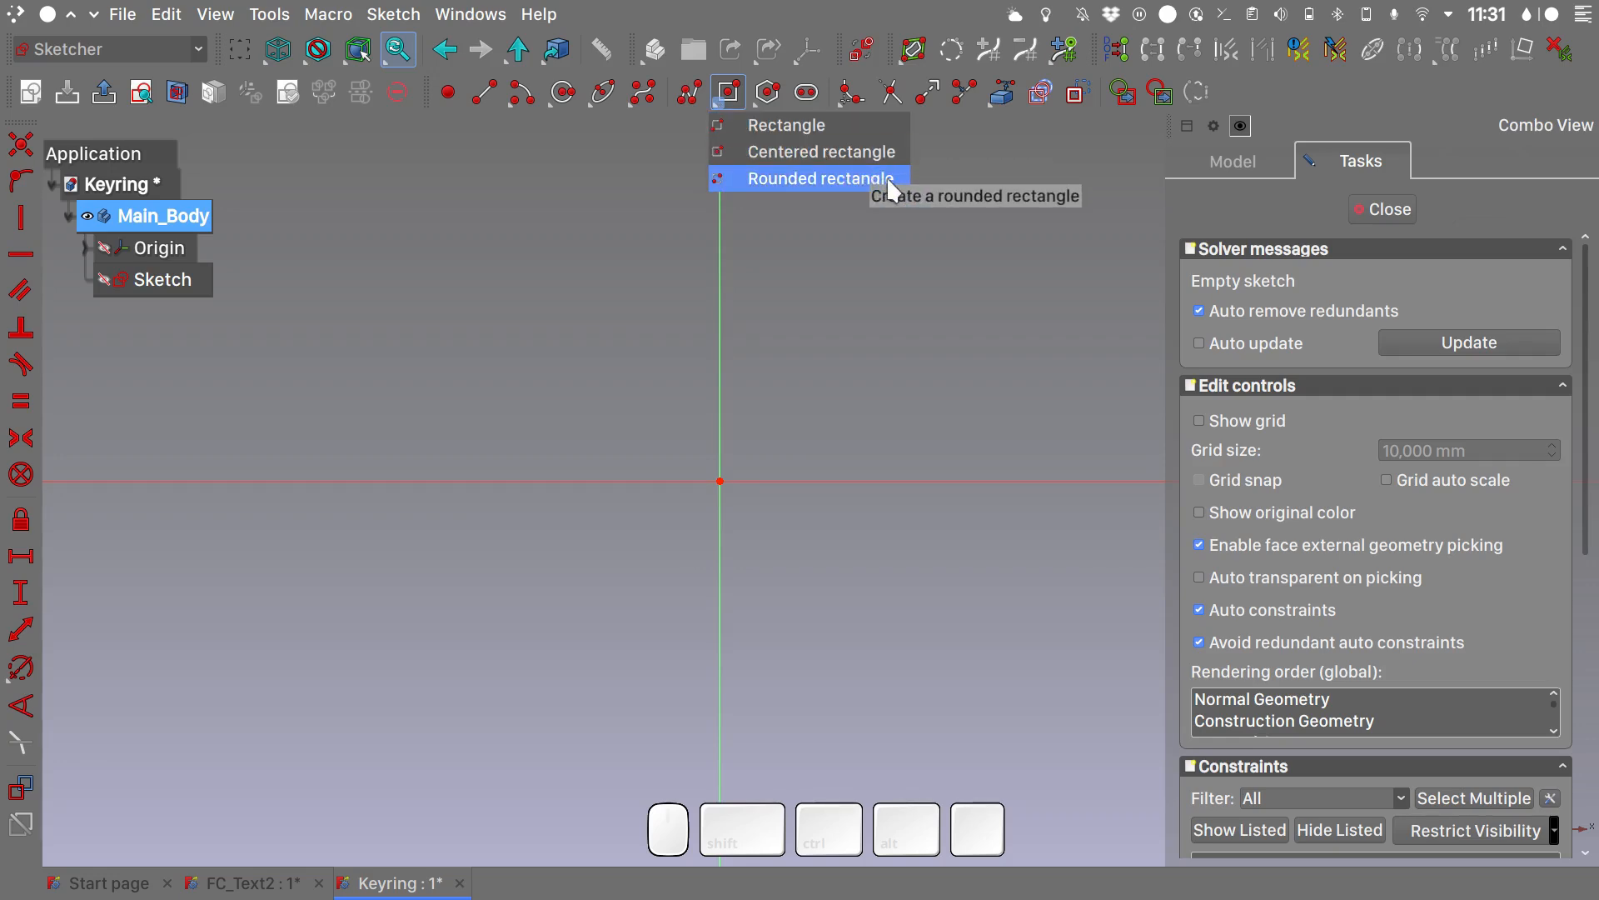
left_click(846, 152)
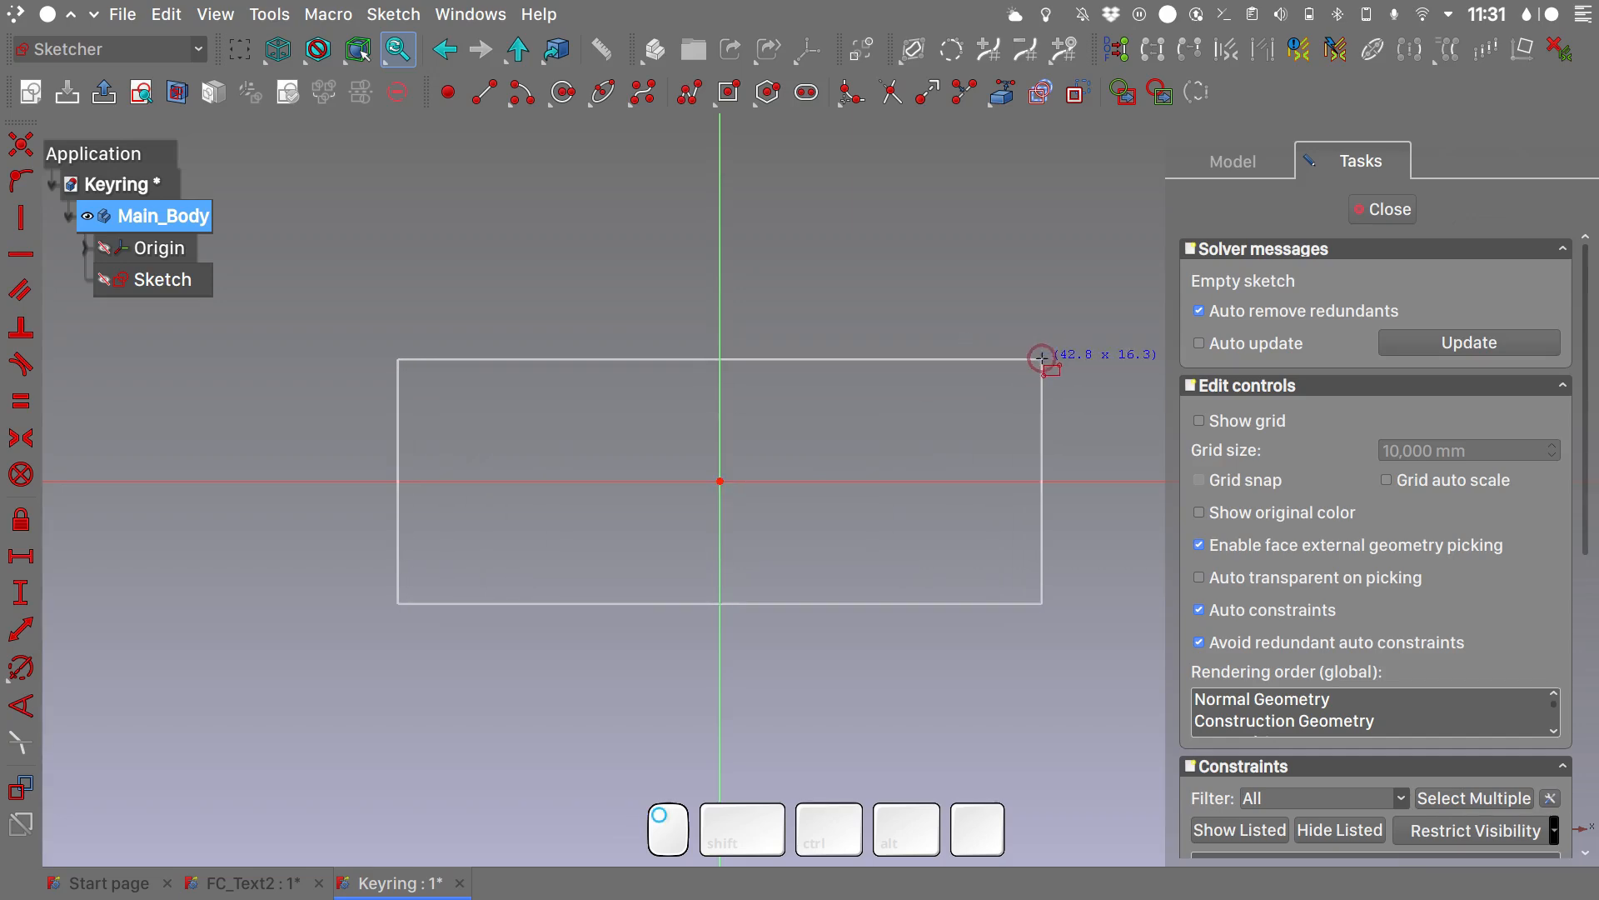
left_click(1042, 359)
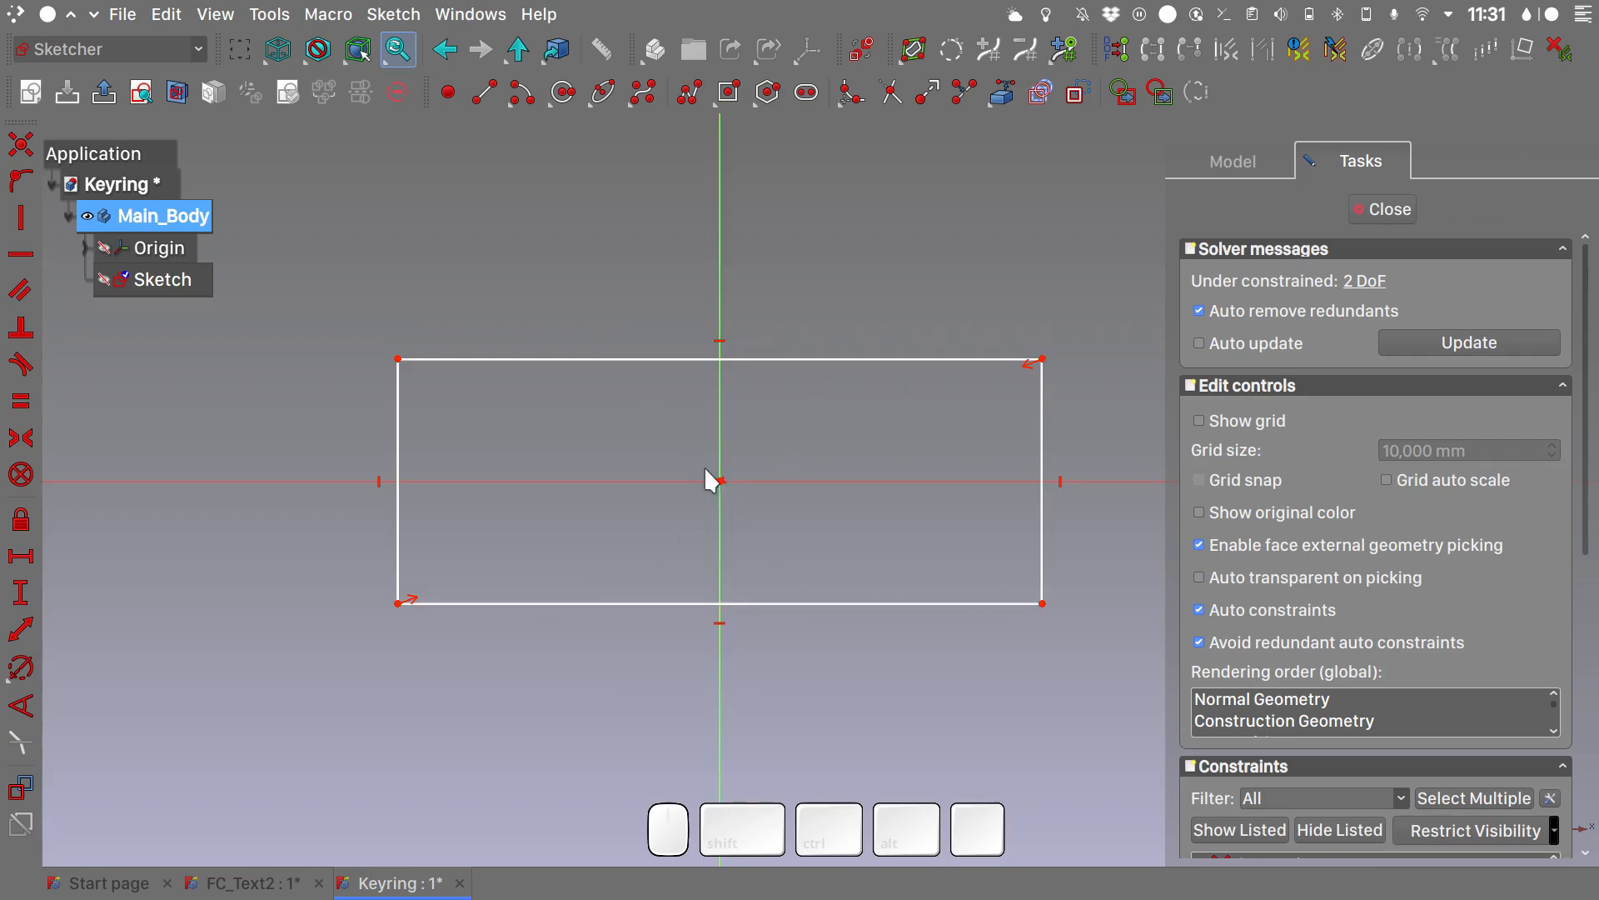
- Constrain the centered rectangle's horizontal side to 60 mm and its vertical side to 20 mm
left_click(836, 359)
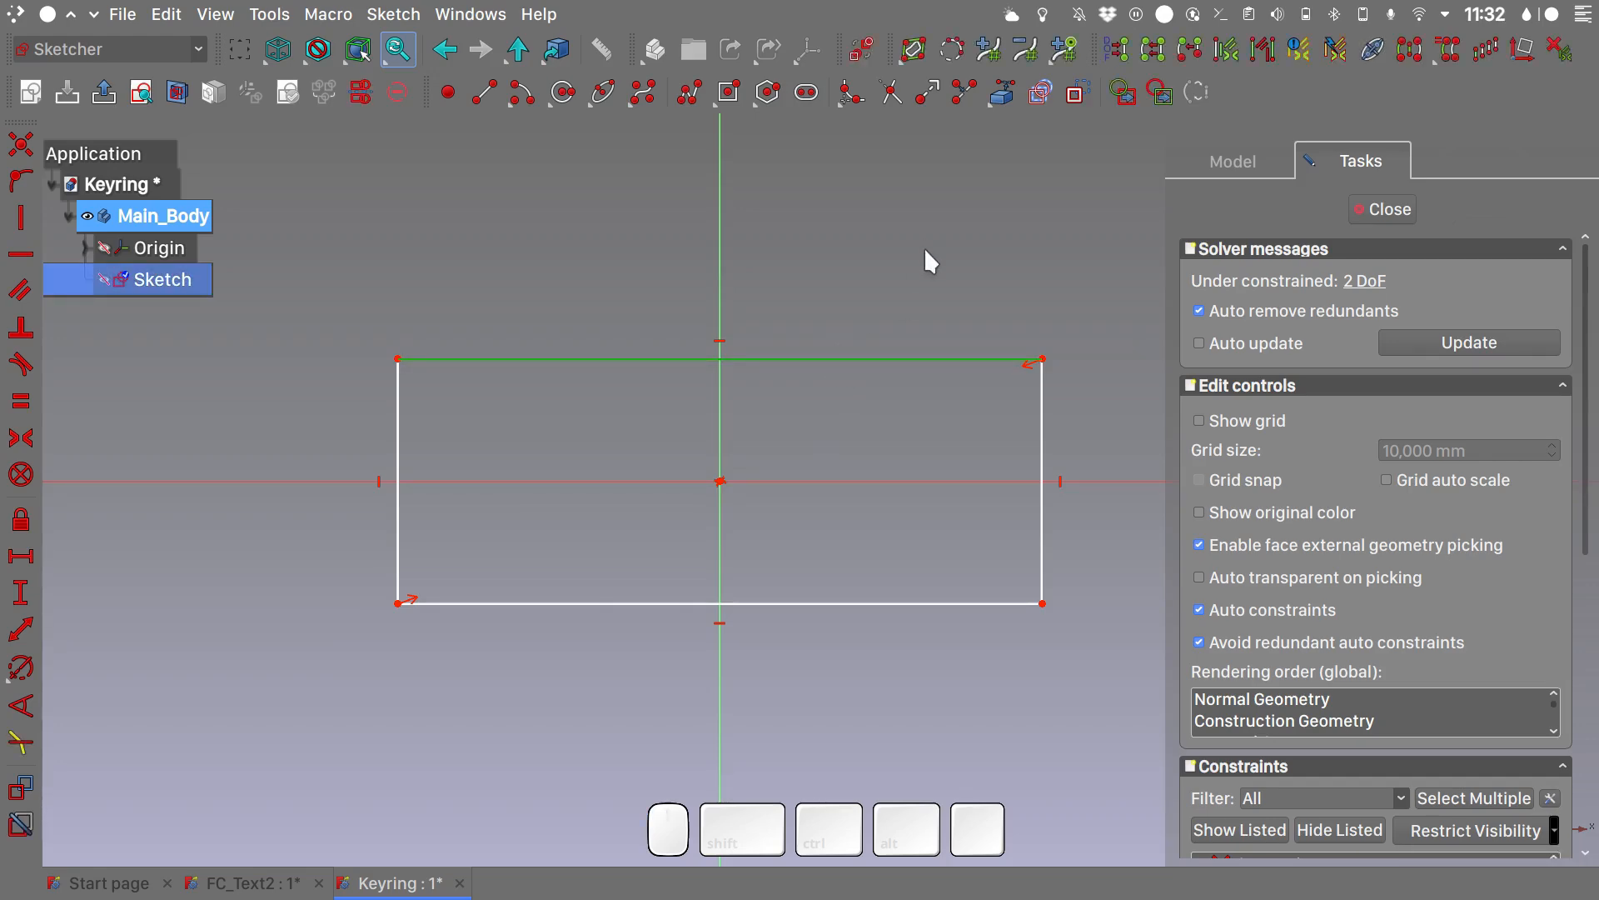
key("l")
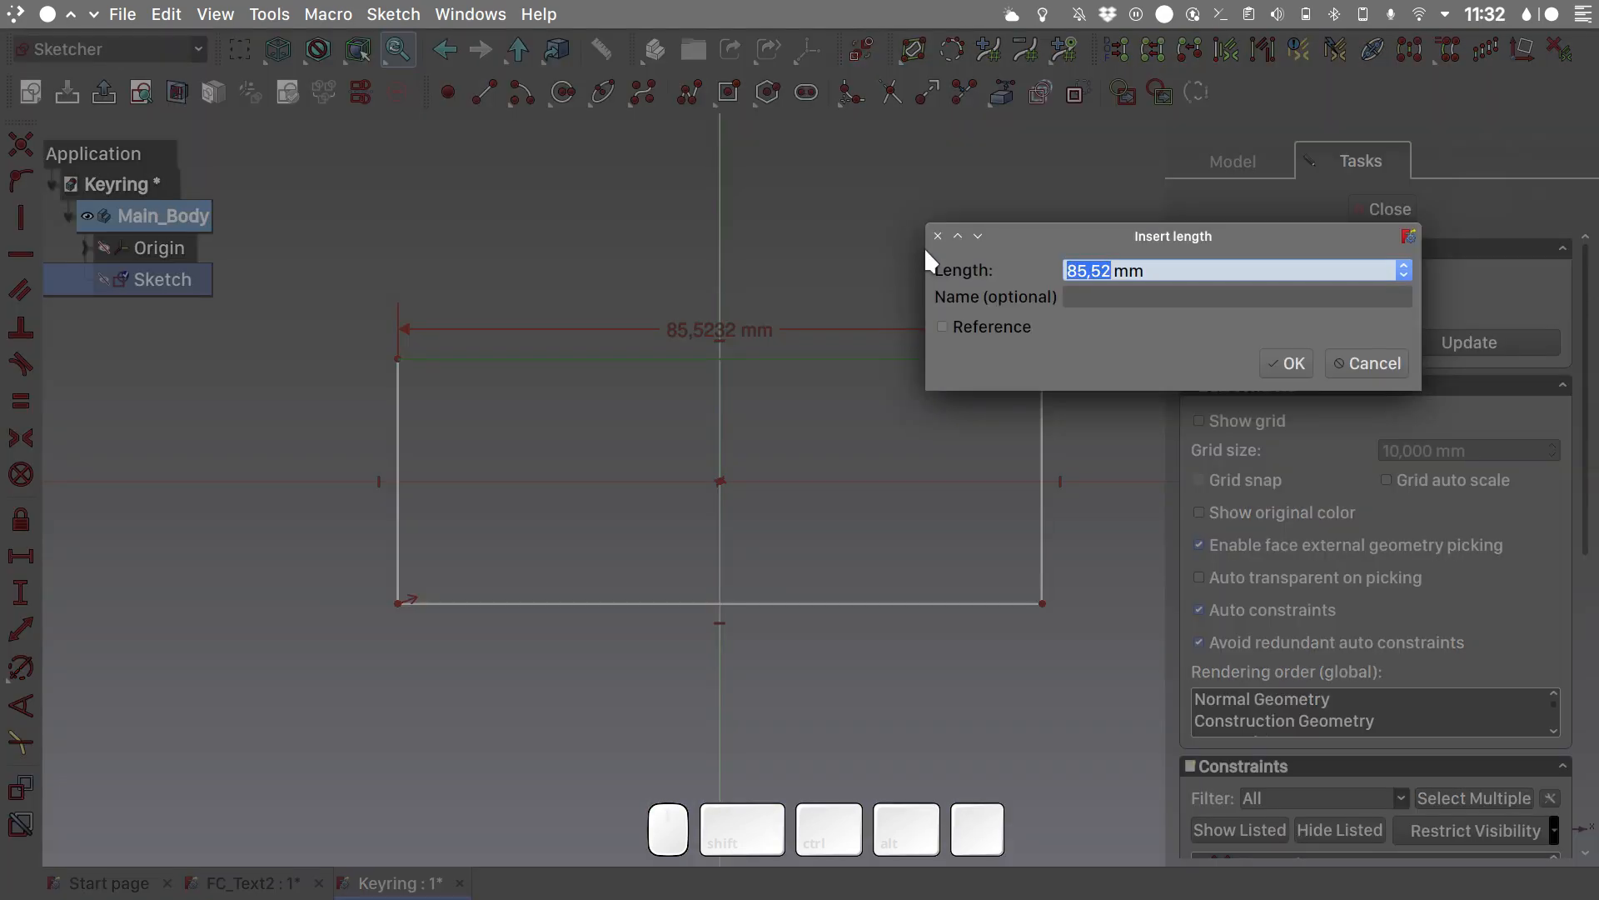
type("60")
key("Return")
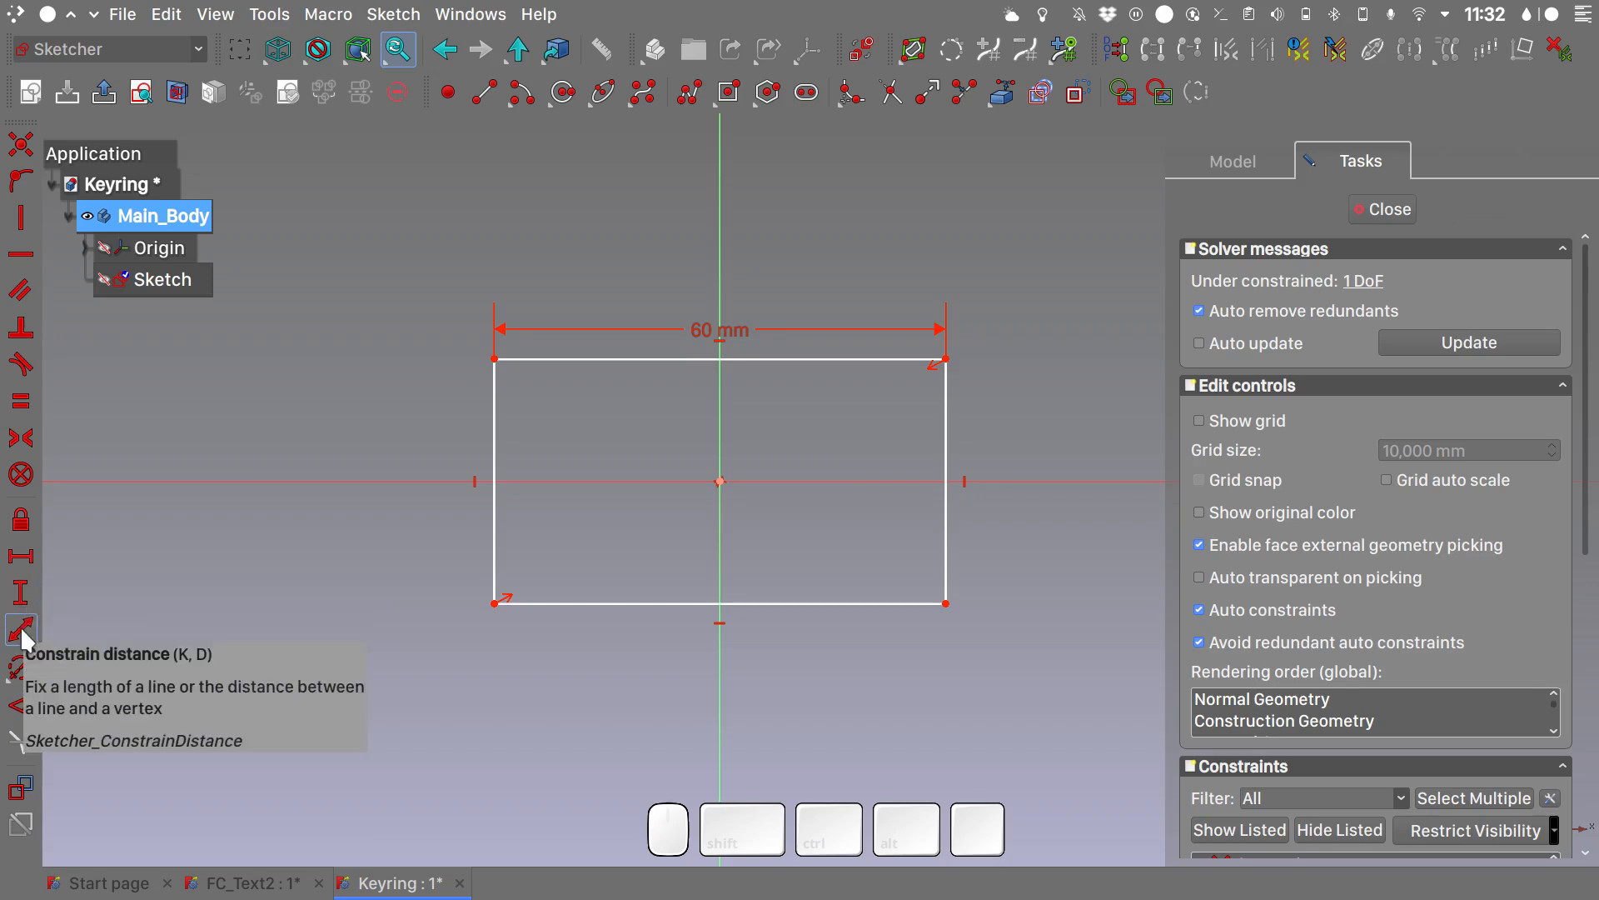
left_click(946, 423)
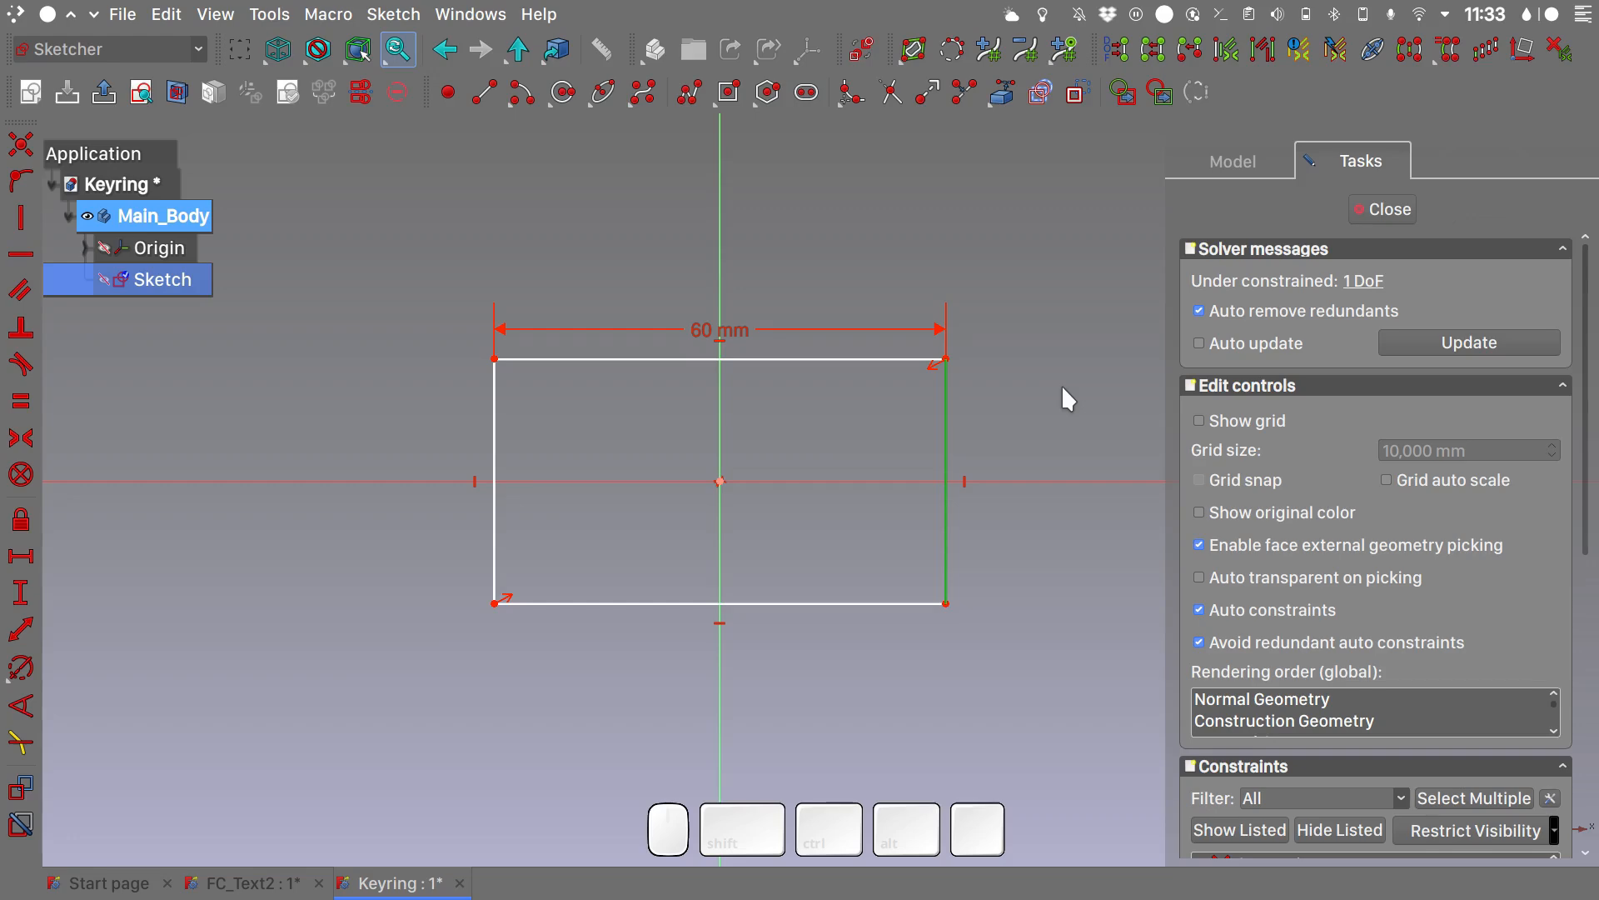
type("i")
type("20")
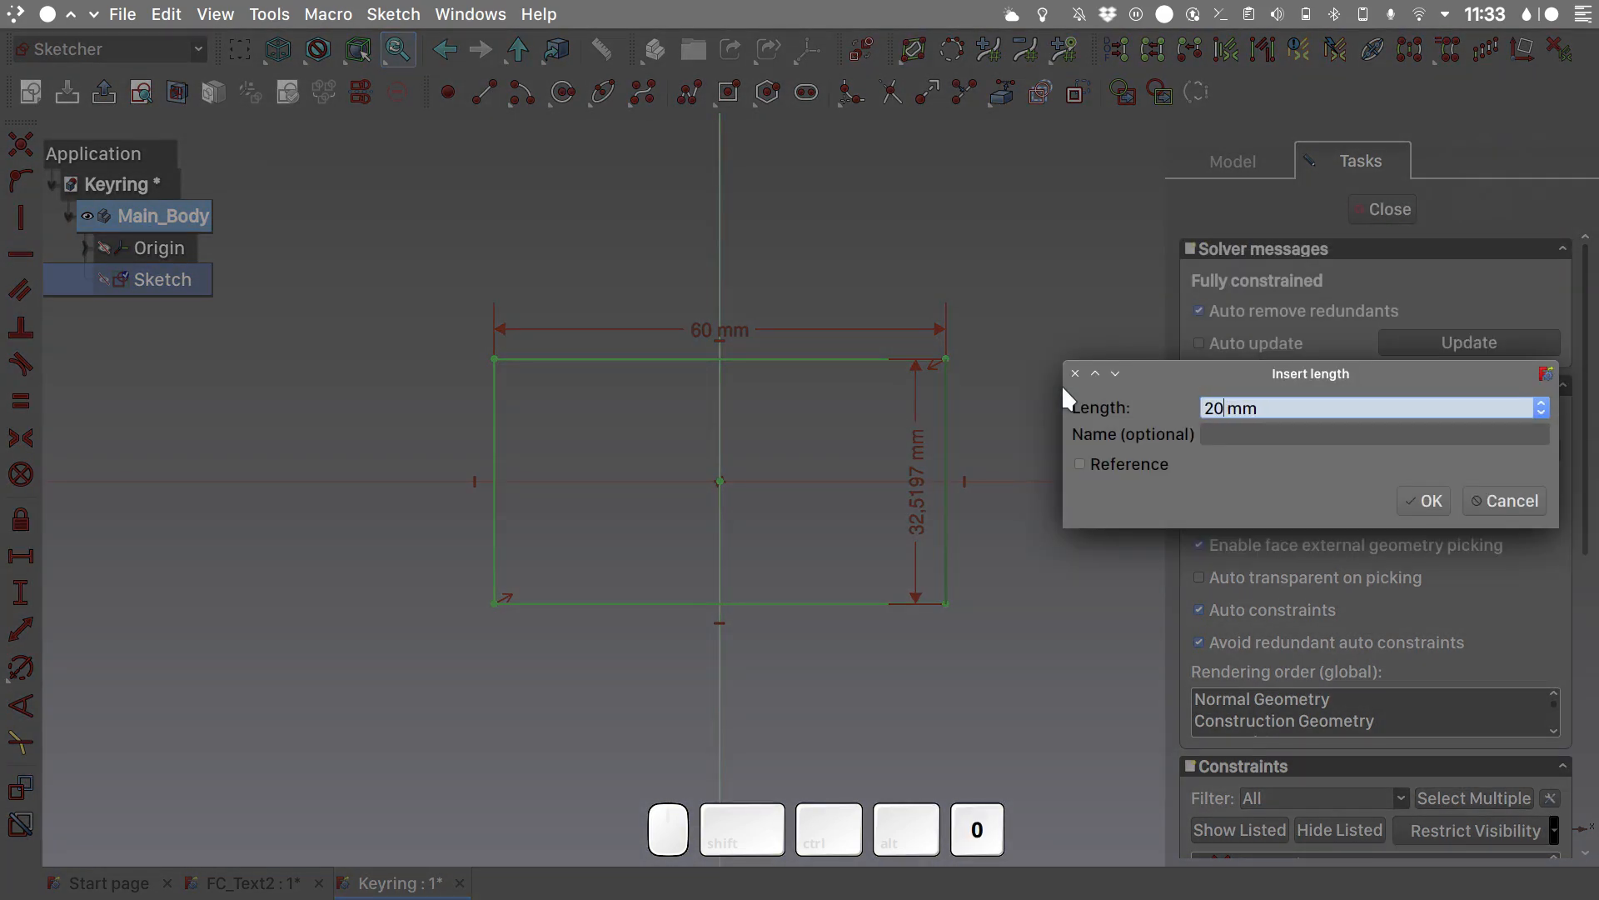
key("Return")
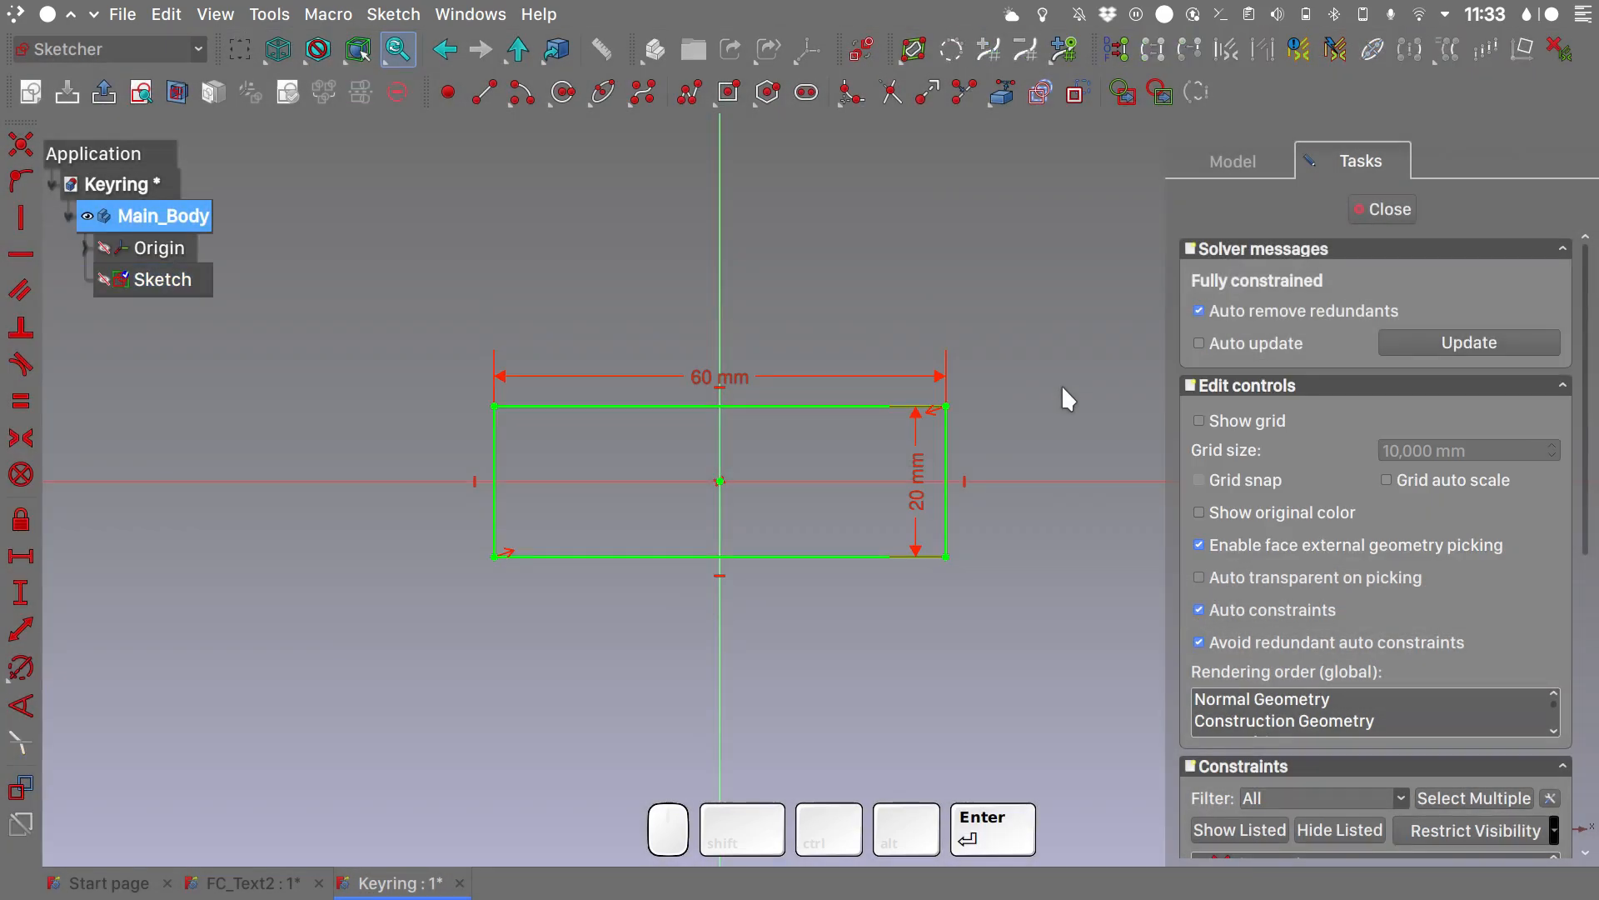
- Examine the finished FC_Text2 keyring from above in orthographic view and return to the Keyring sketch
left_click(253, 883)
key("q")
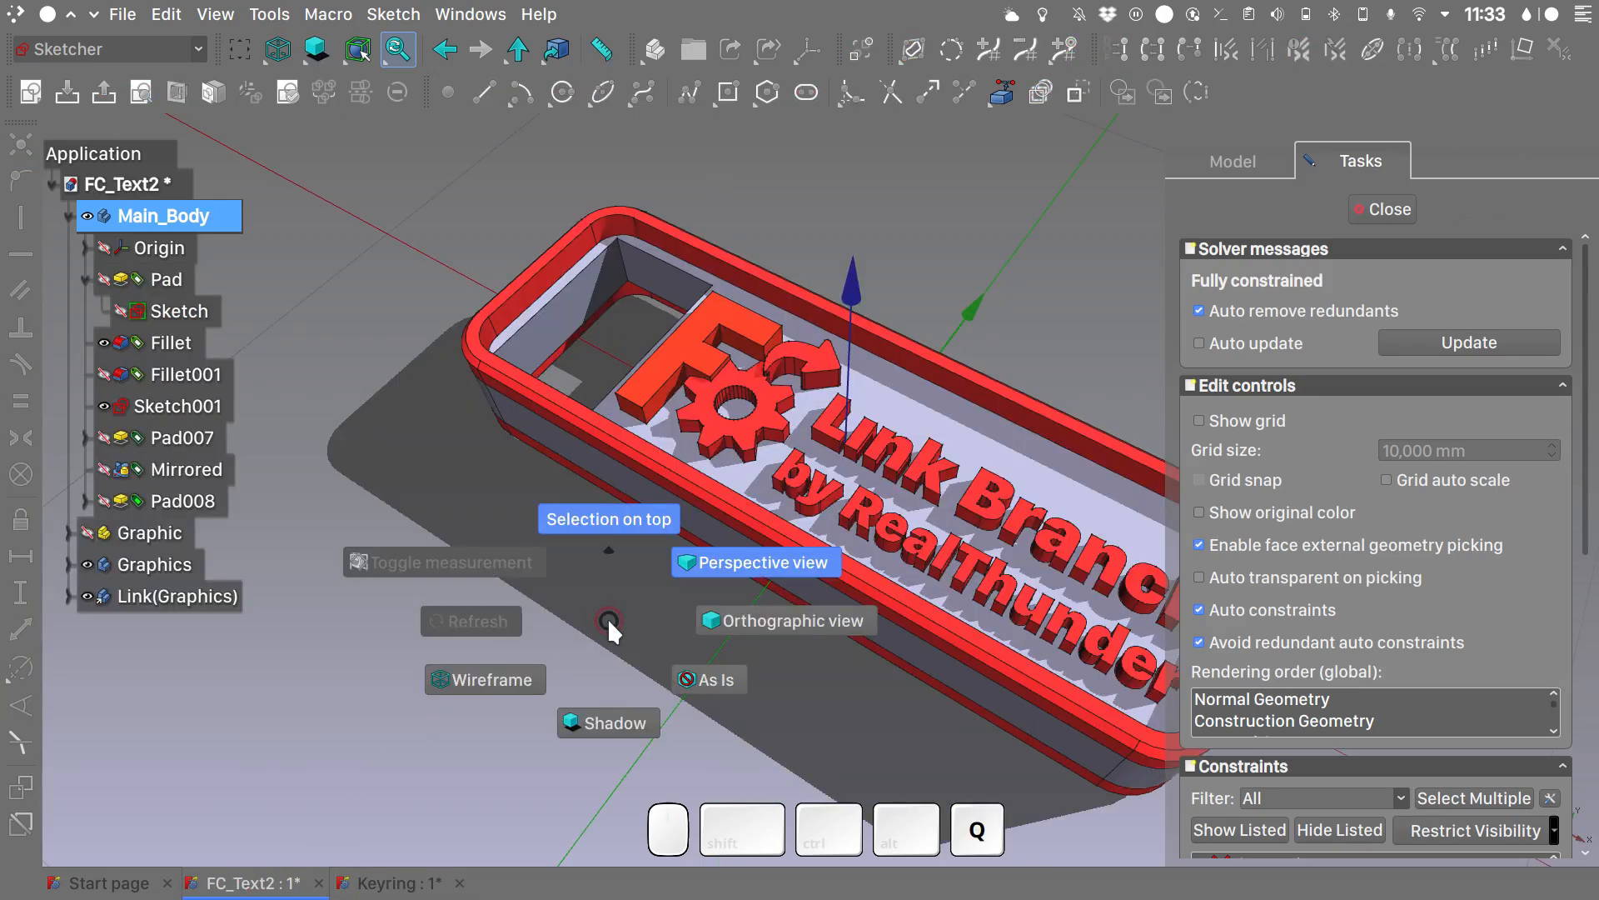
left_click(735, 630)
key("2")
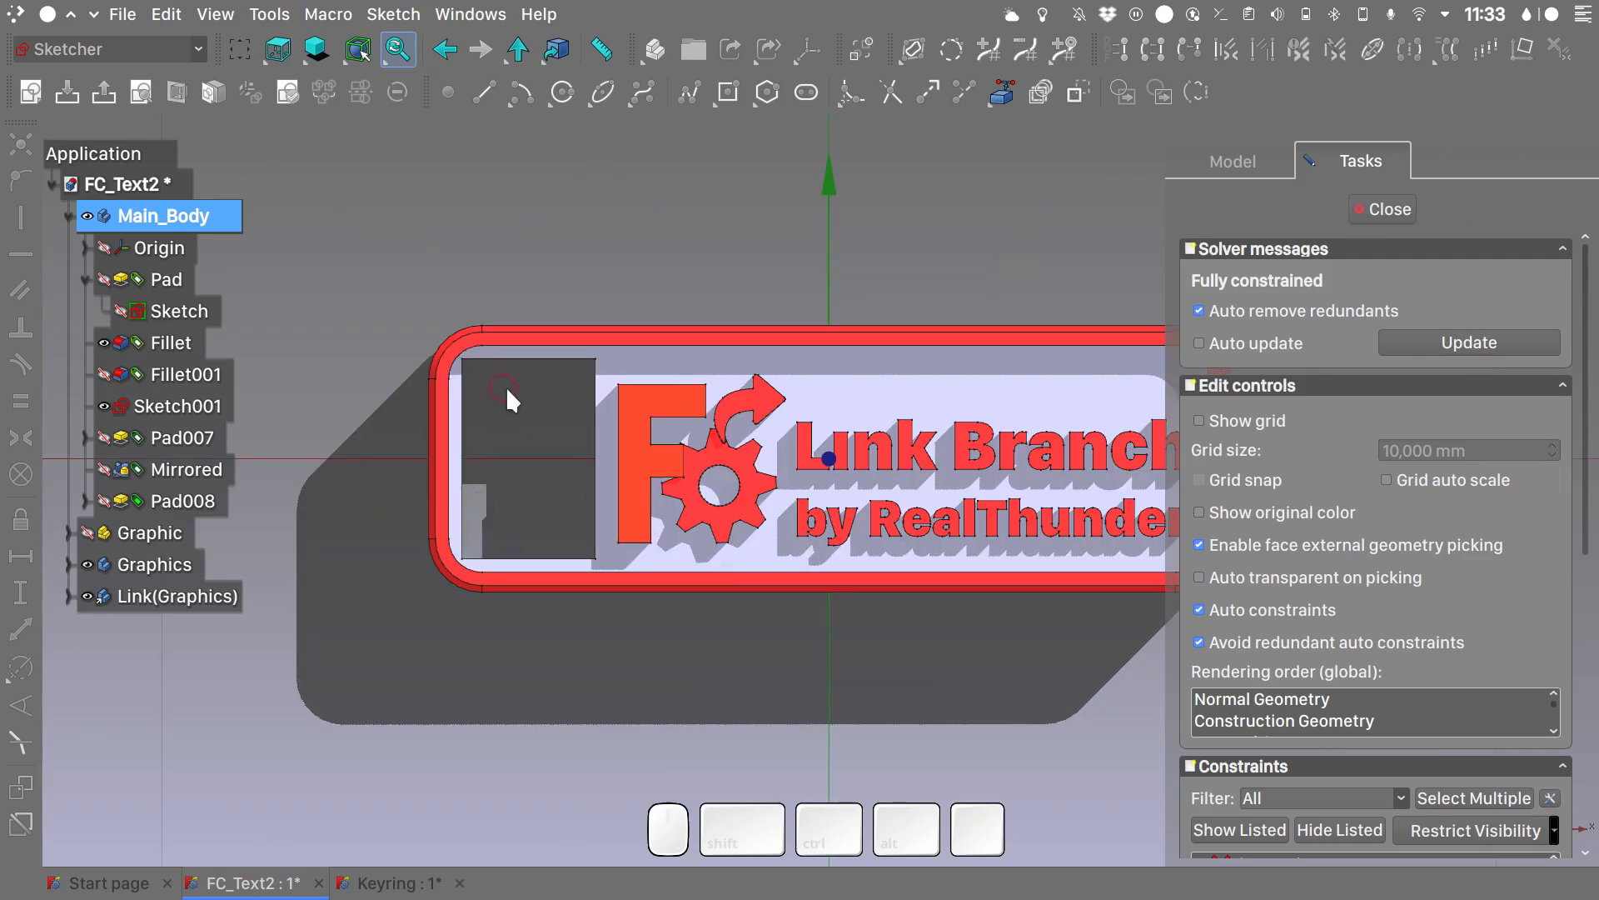
left_click(379, 886)
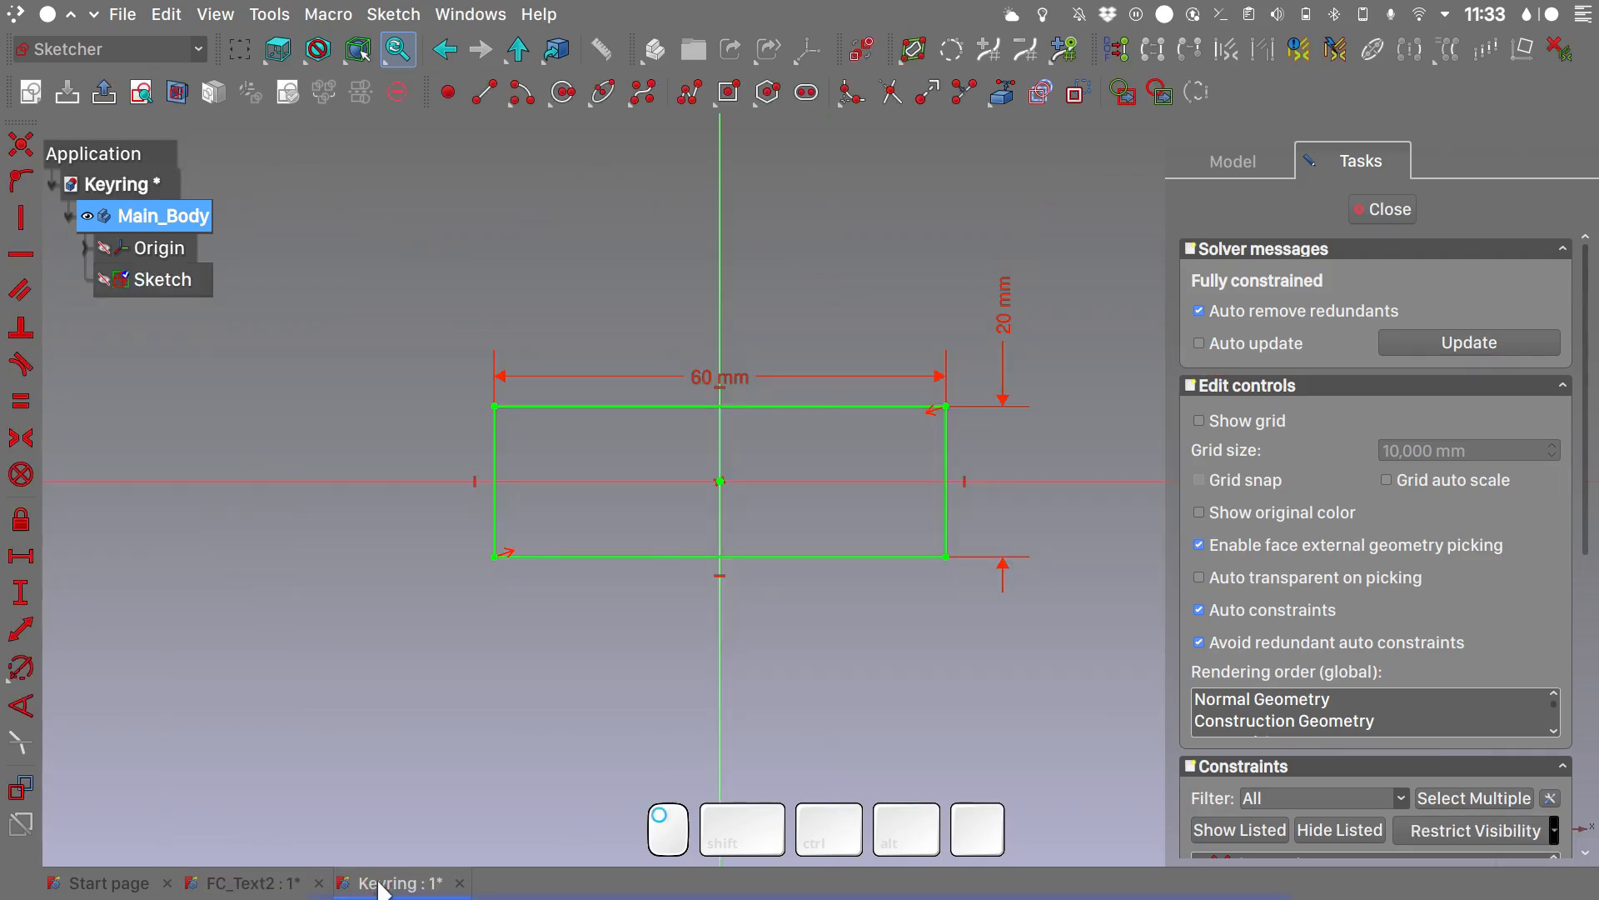
- Draw an upright rectangle about 6.1 by 13.2 mm inside the left end of the outer rectangle
left_click(710, 101)
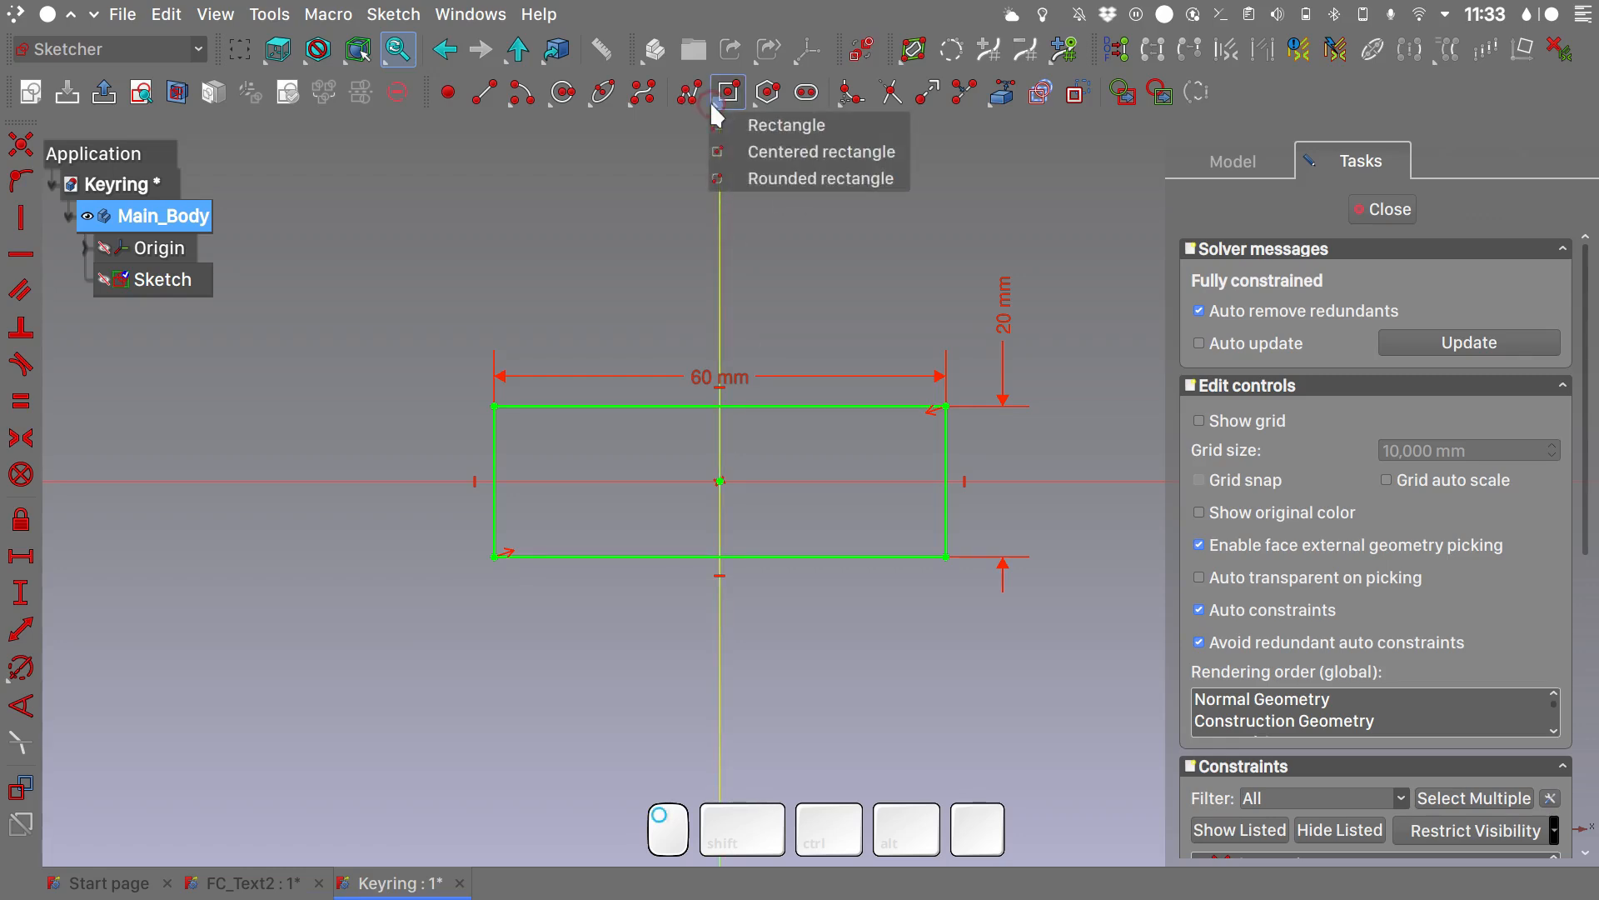
left_click(767, 130)
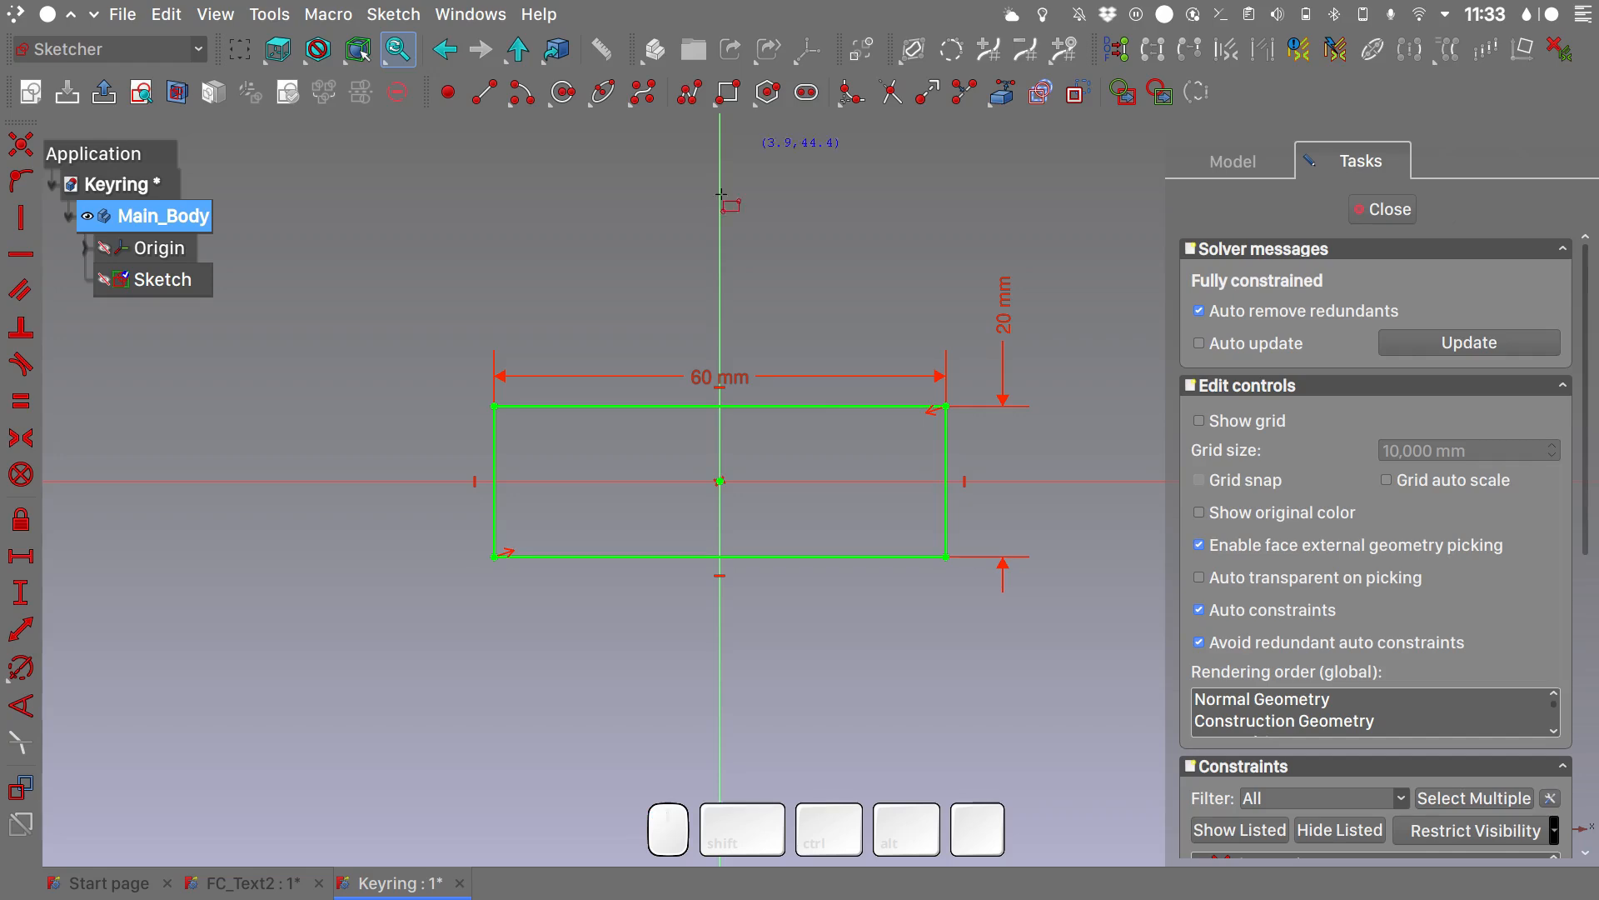
left_click(522, 440)
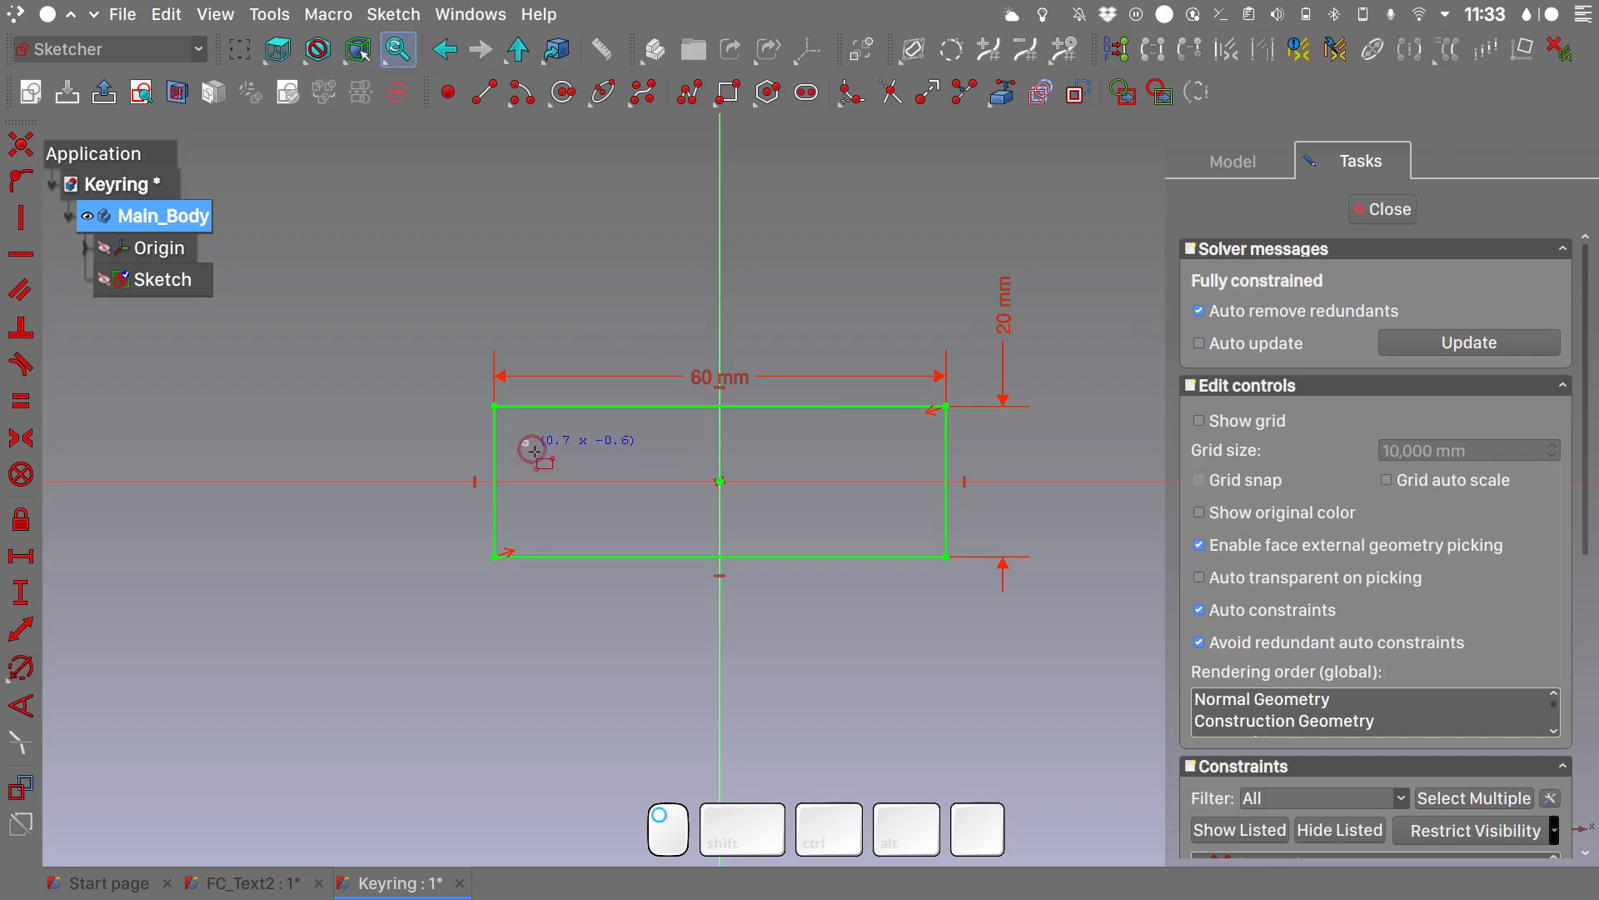
left_click(570, 539)
scroll(546, 489, "up", 5)
right_click(687, 374)
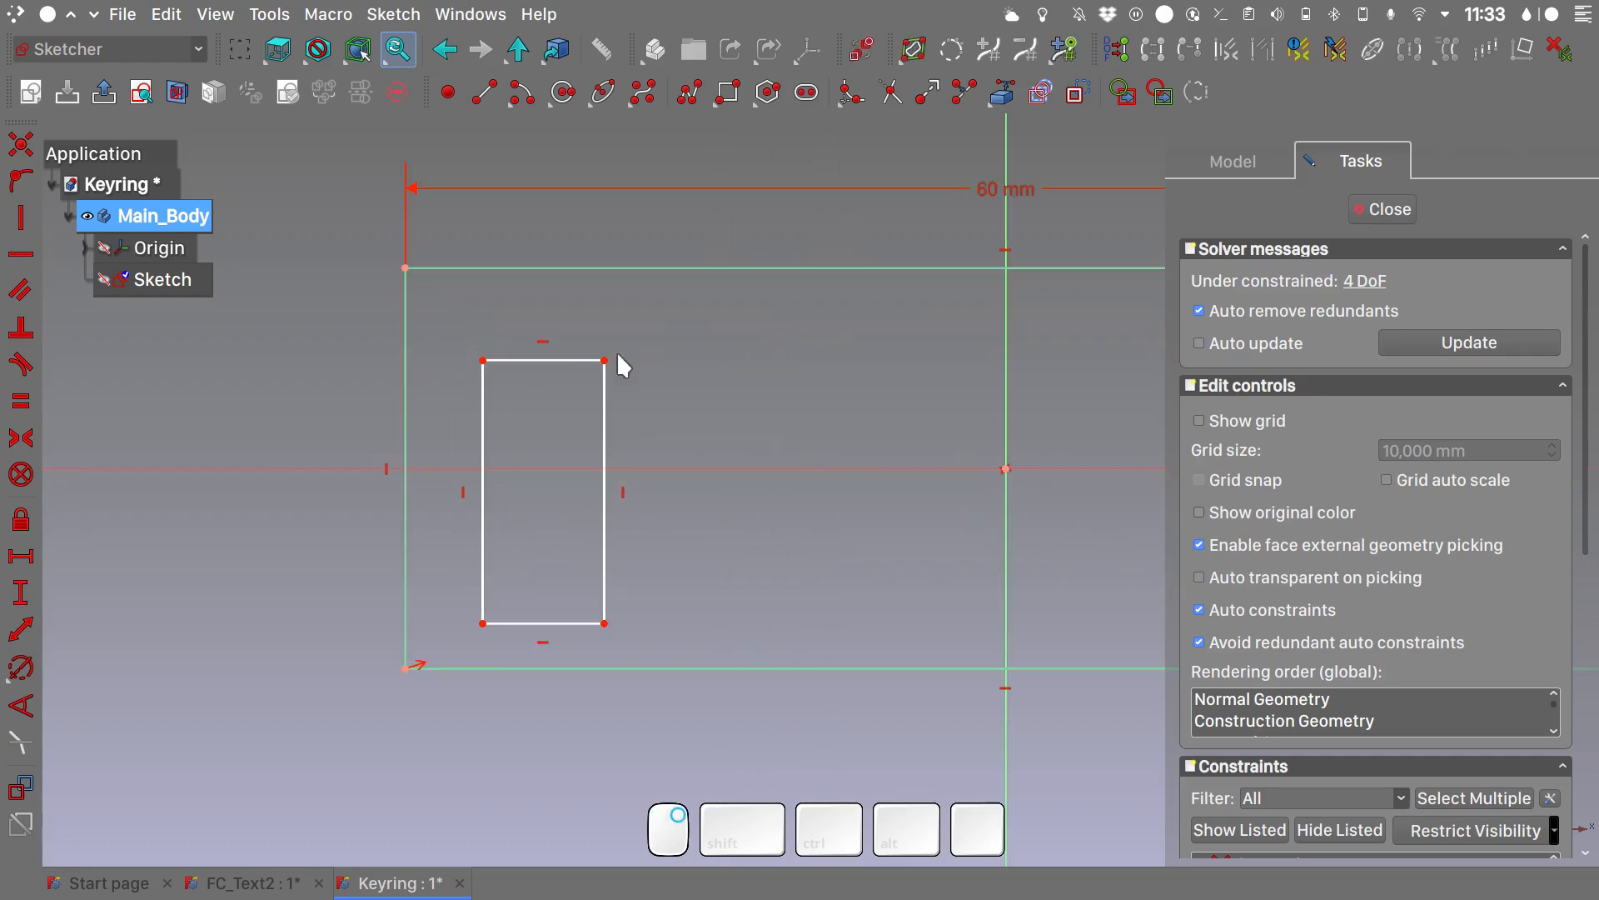
- Make the inner rectangle's two left corners symmetric about the horizontal sketch axis
left_click(483, 361)
left_click(484, 624)
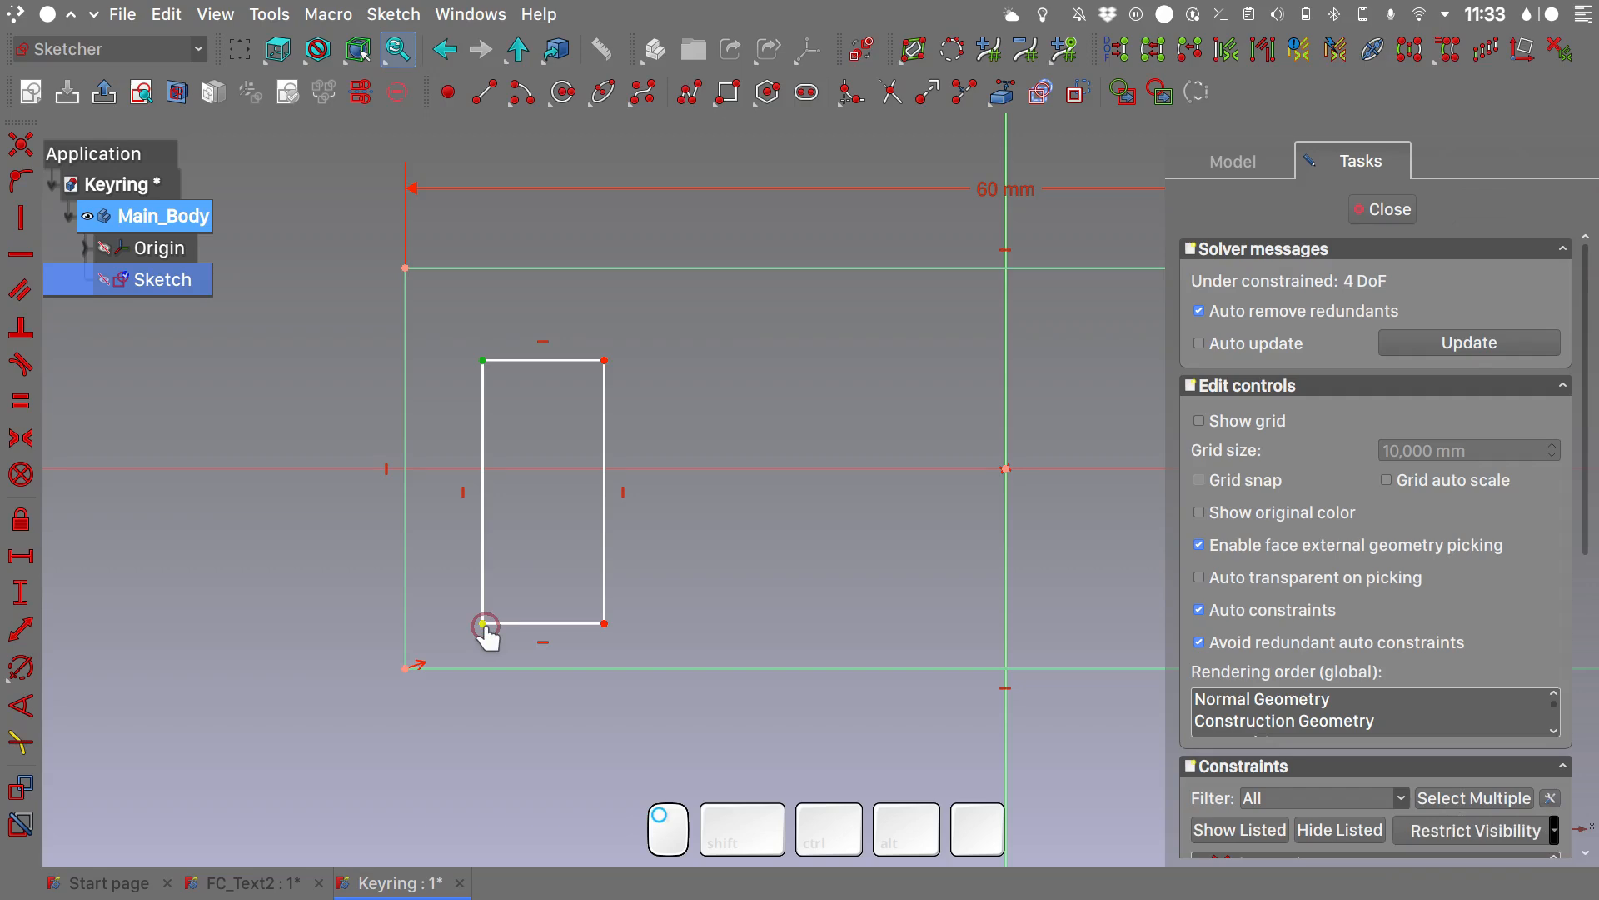
left_click(699, 468)
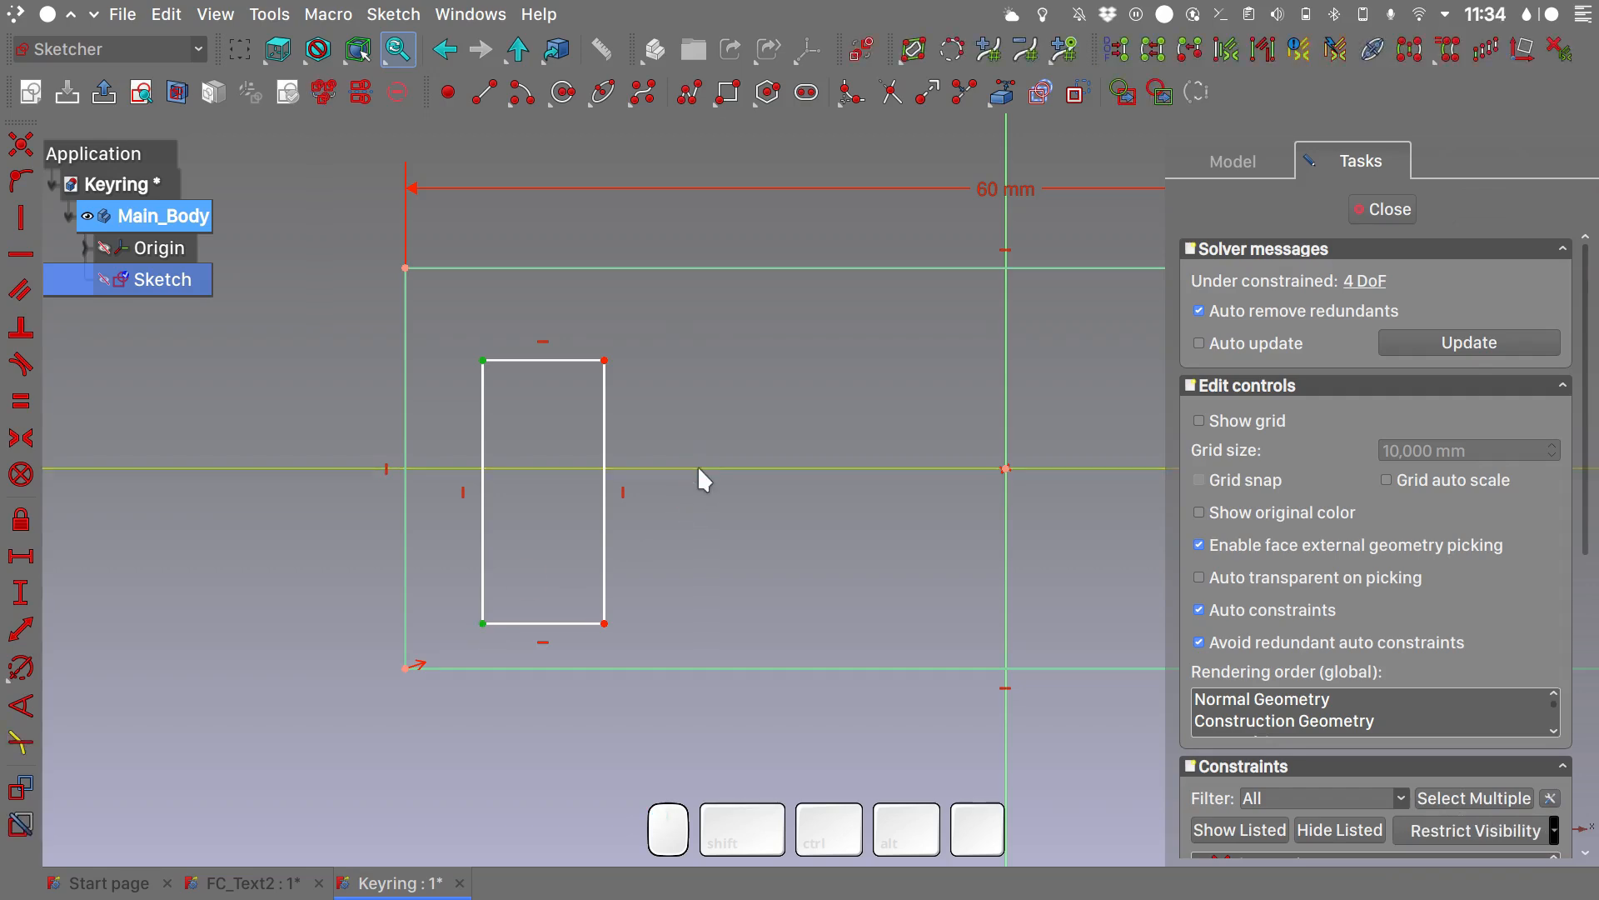
key("s")
- Draw a small construction rectangle about 3.6 mm wide outside the outer rectangle, near its upper-left corner
scroll(708, 328, "down", 2)
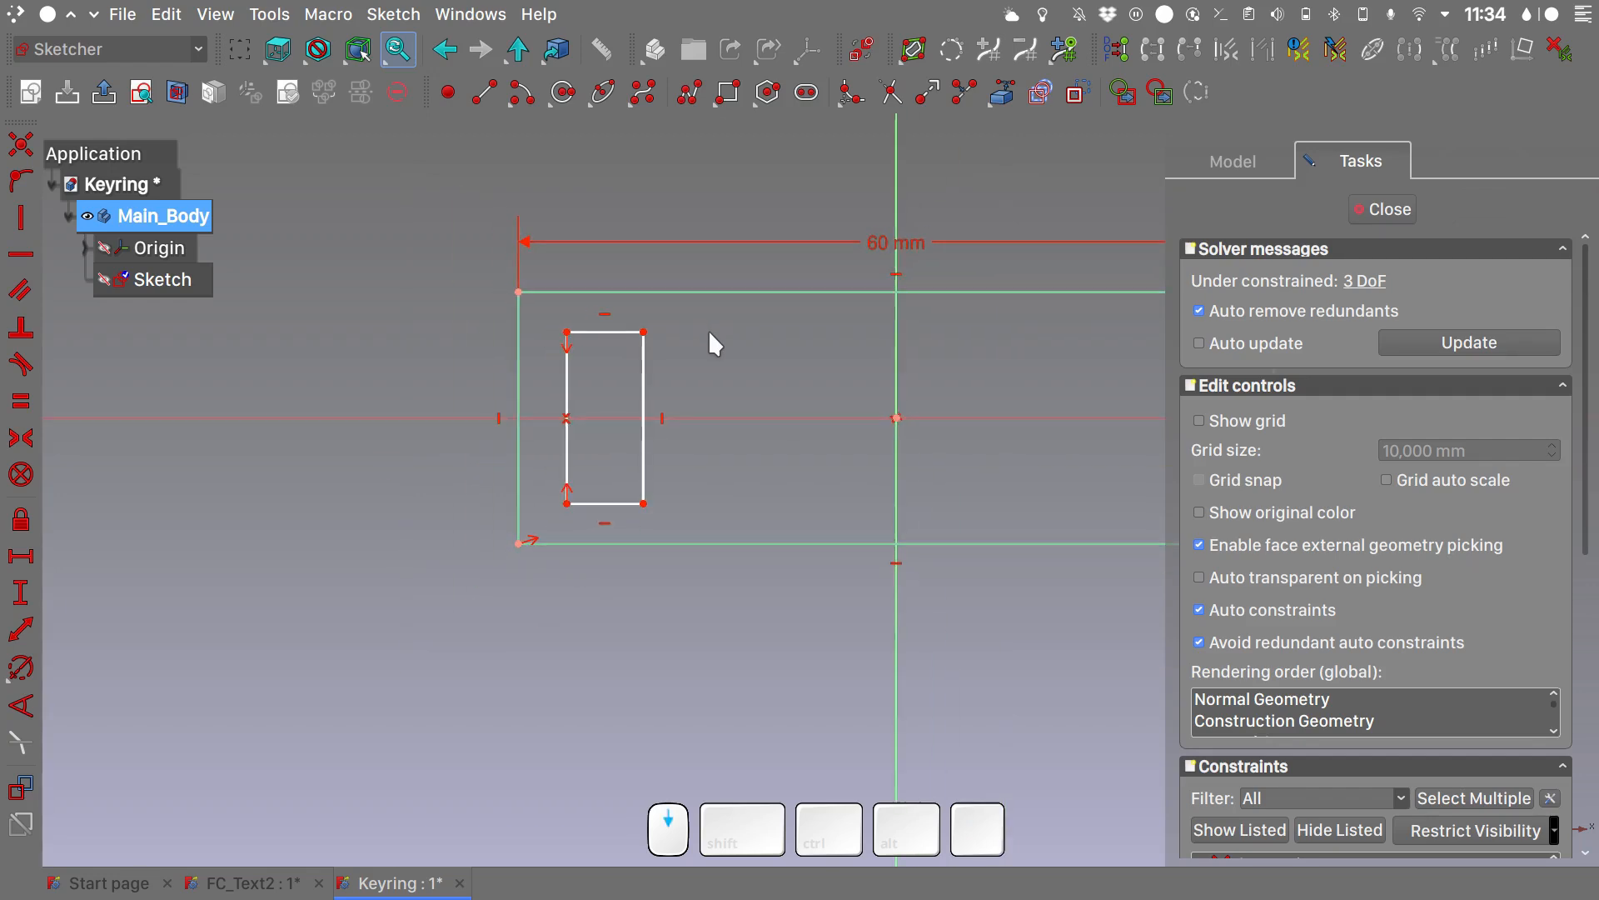
left_click(1076, 94)
left_click(446, 187)
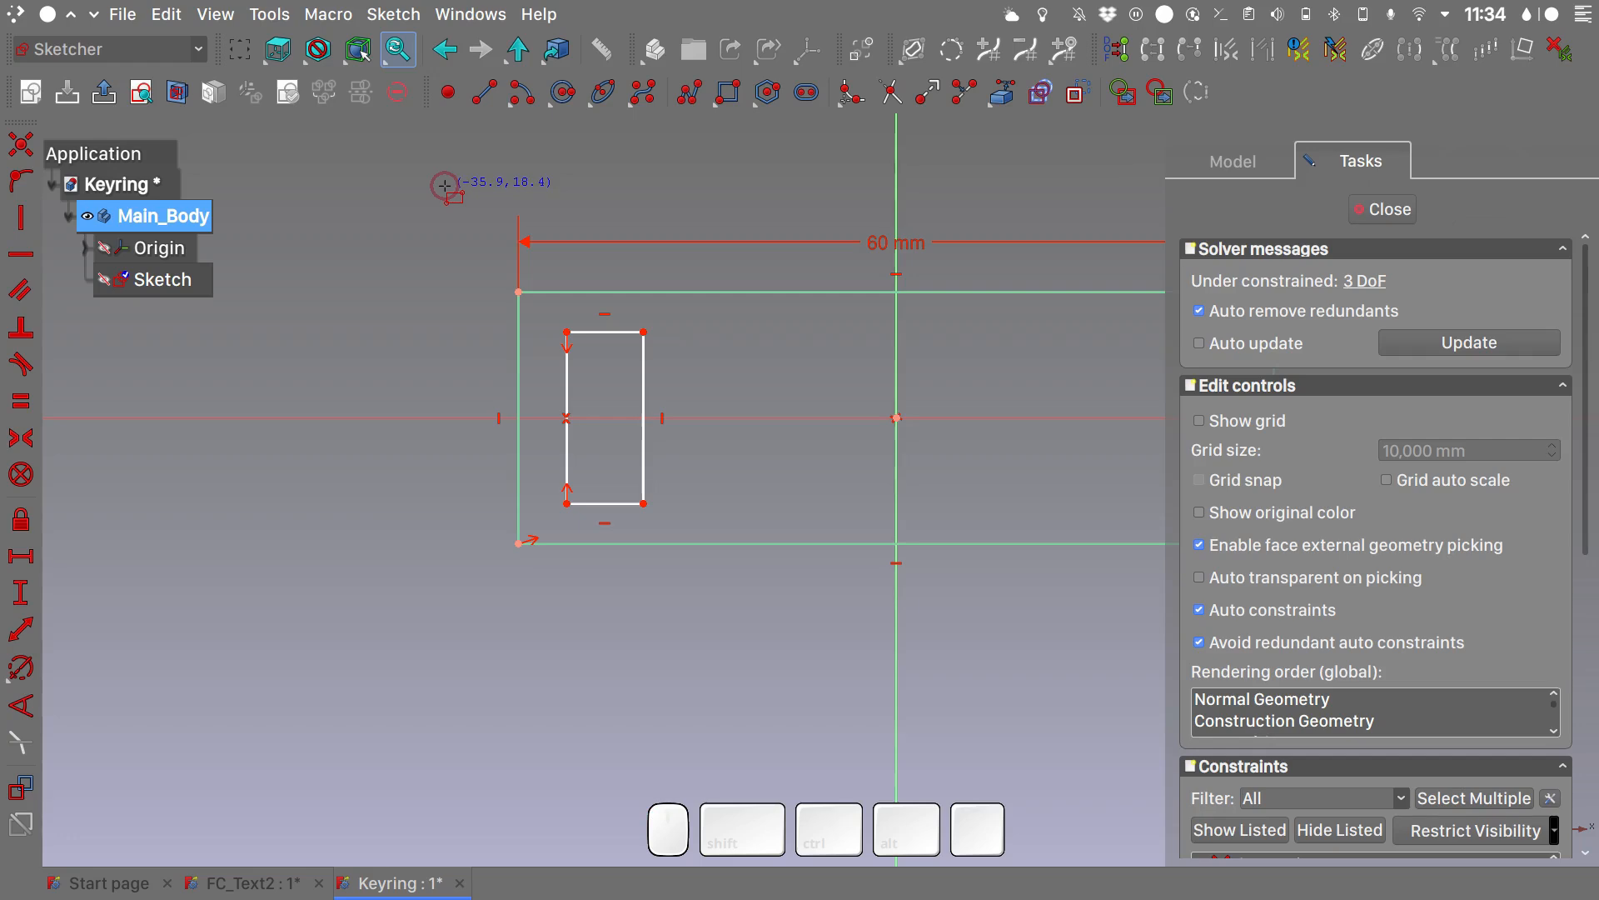
left_click(492, 234)
right_click(554, 172)
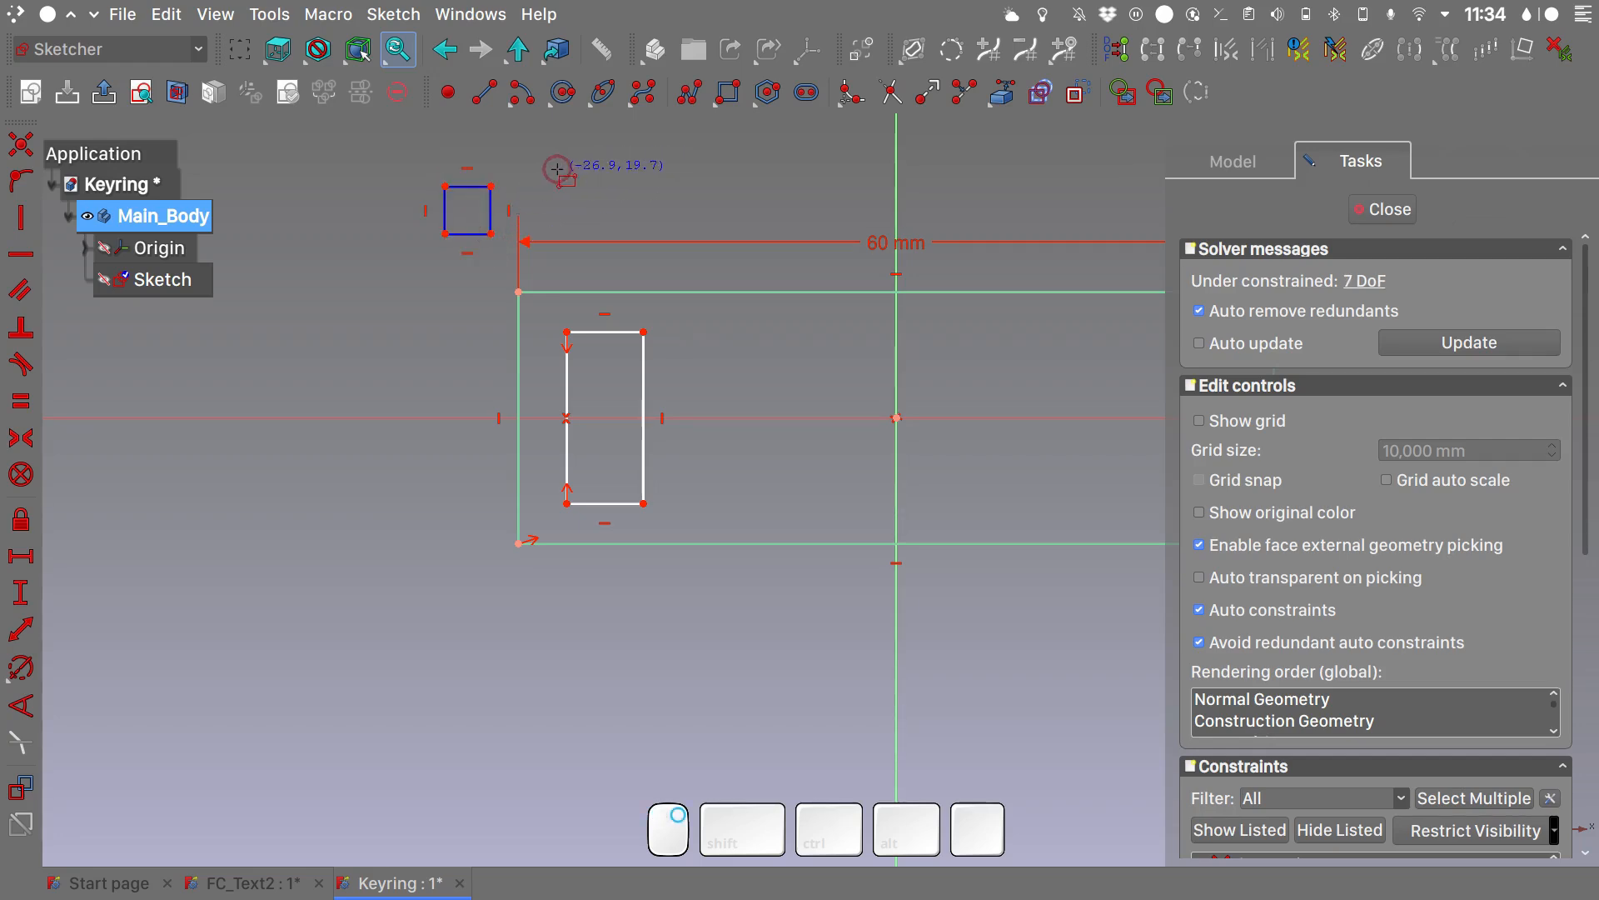
- Make the small construction rectangle's top and right edges equal and set its top edge length to 2.5 mm
left_click(471, 187)
left_click(491, 216)
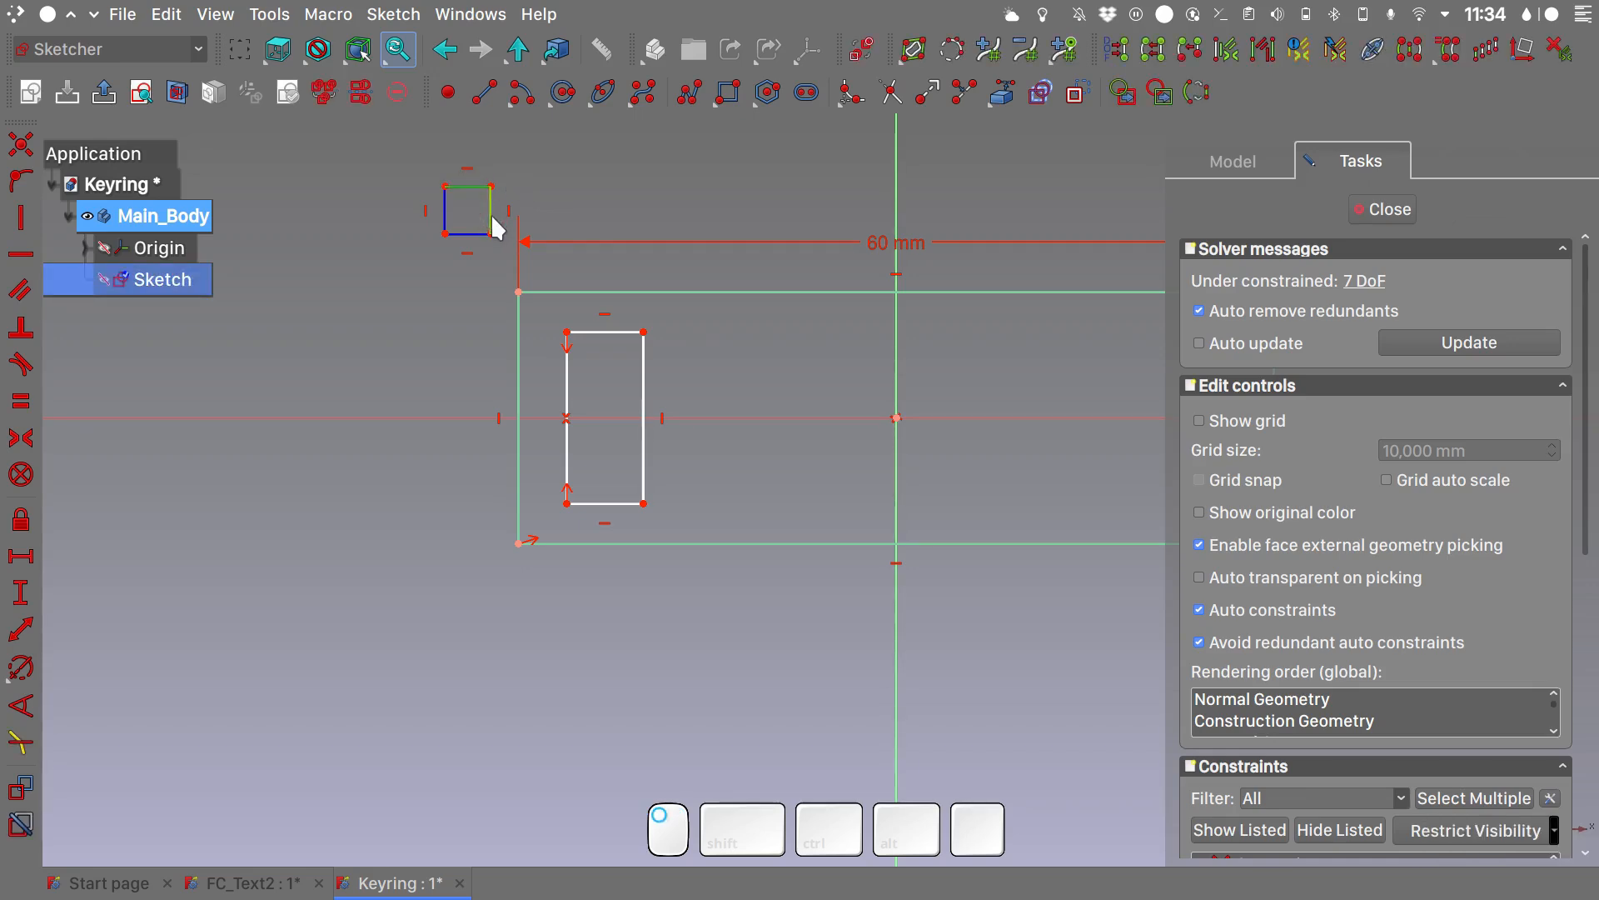
key("e")
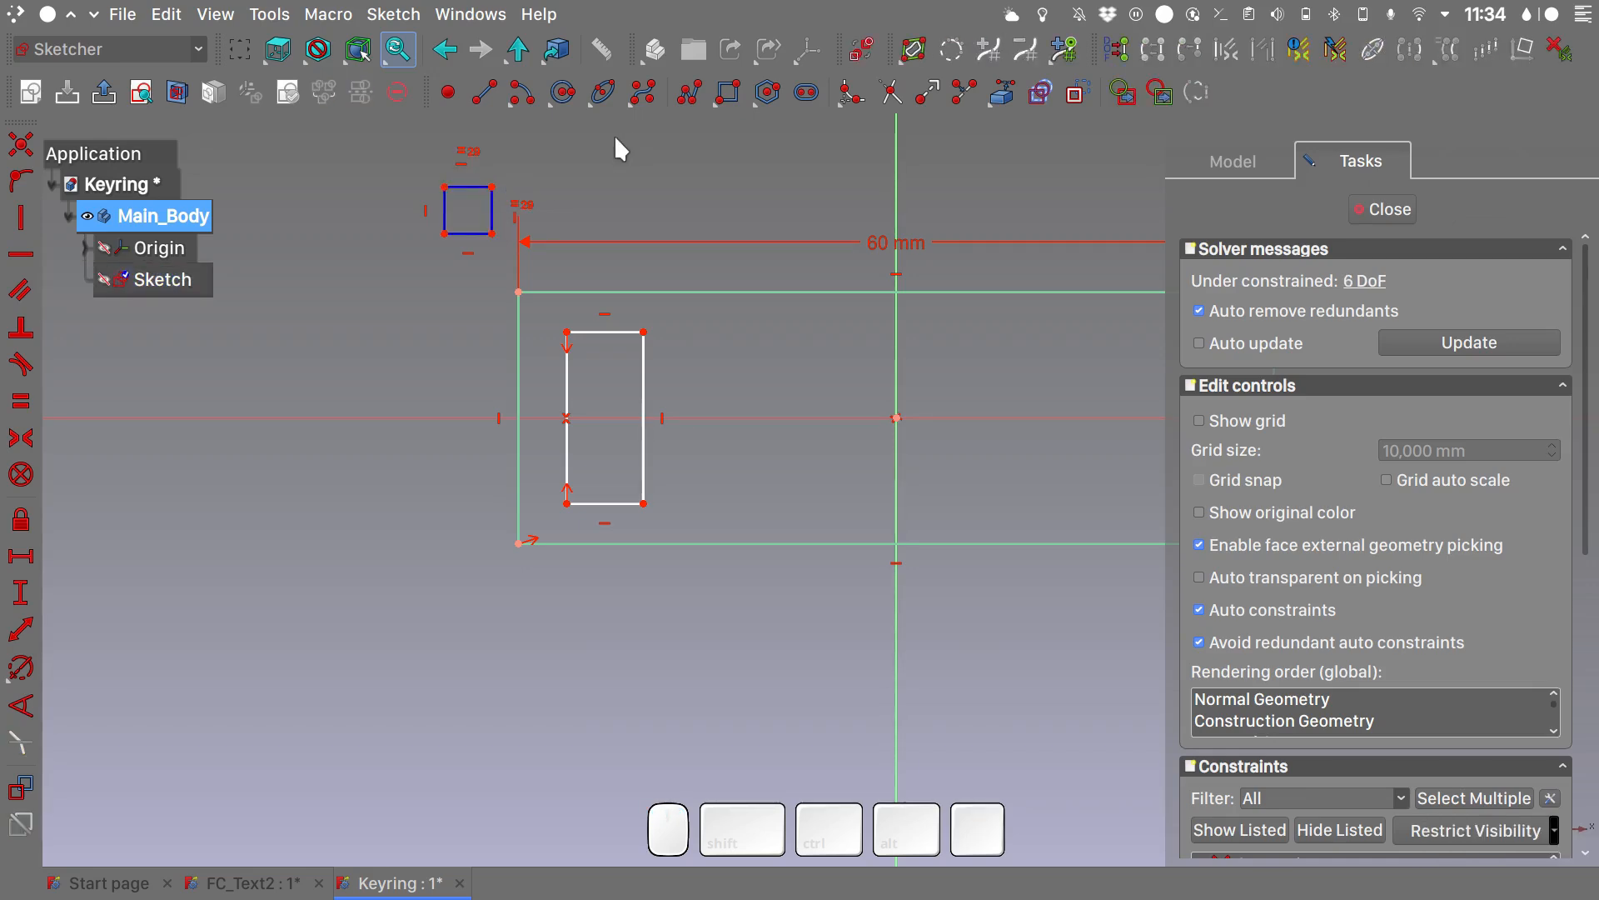
left_click(463, 187)
type("l2,5")
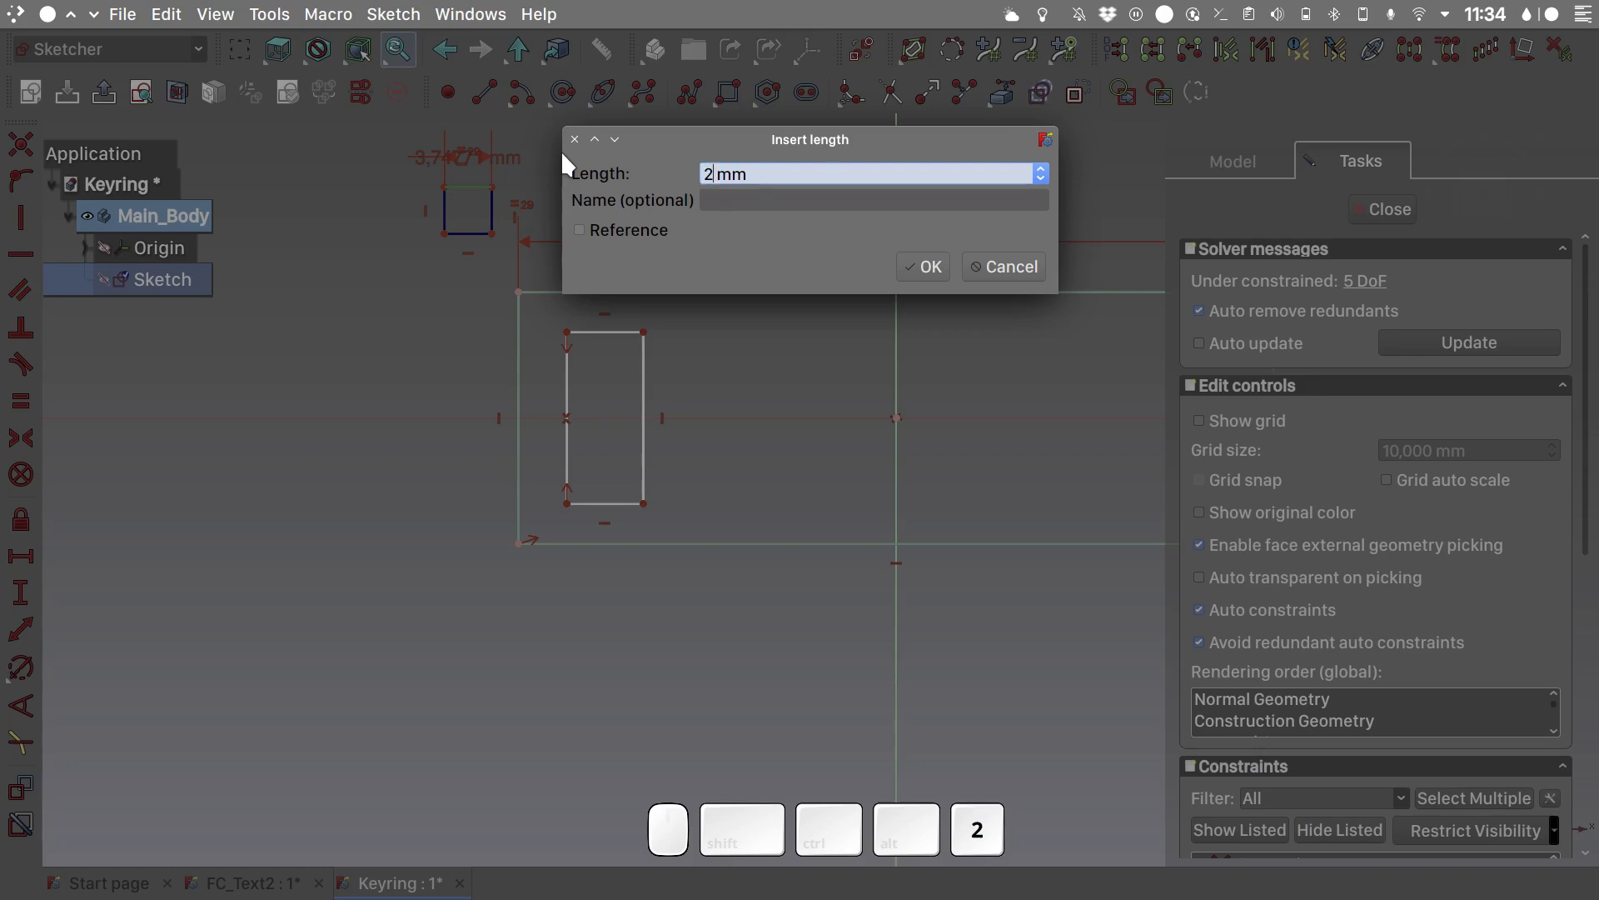
key("Return")
- Try to make the construction square's upper-left corner coincident with the outer rectangle's upper-left corner and undo the constraint
left_click_drag(464, 197, 595, 181)
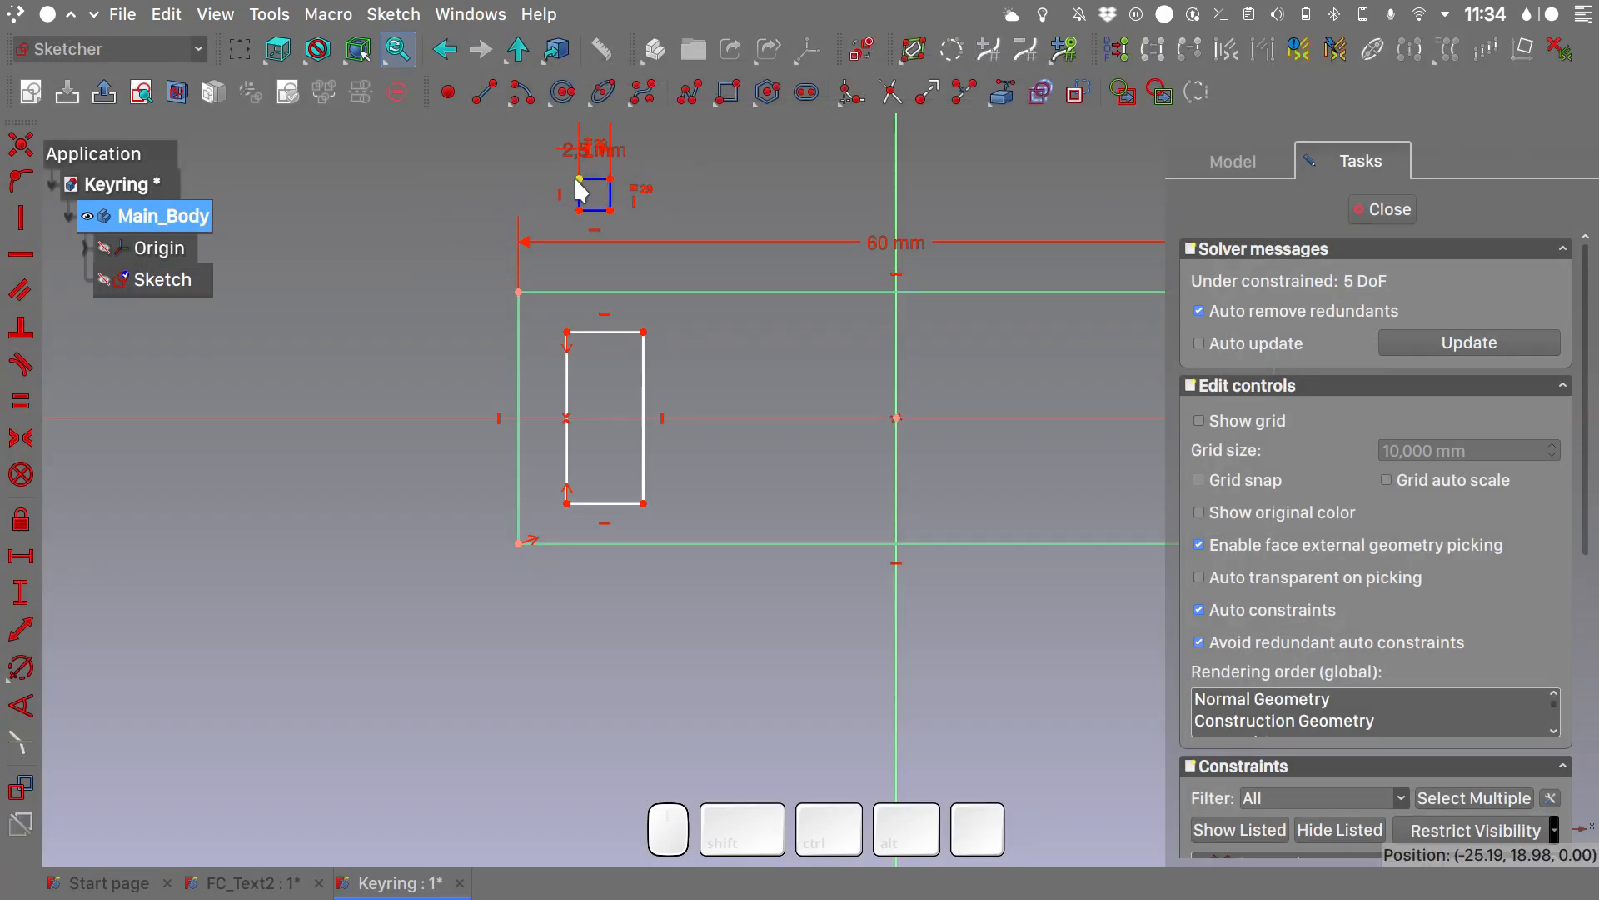
left_click(580, 180)
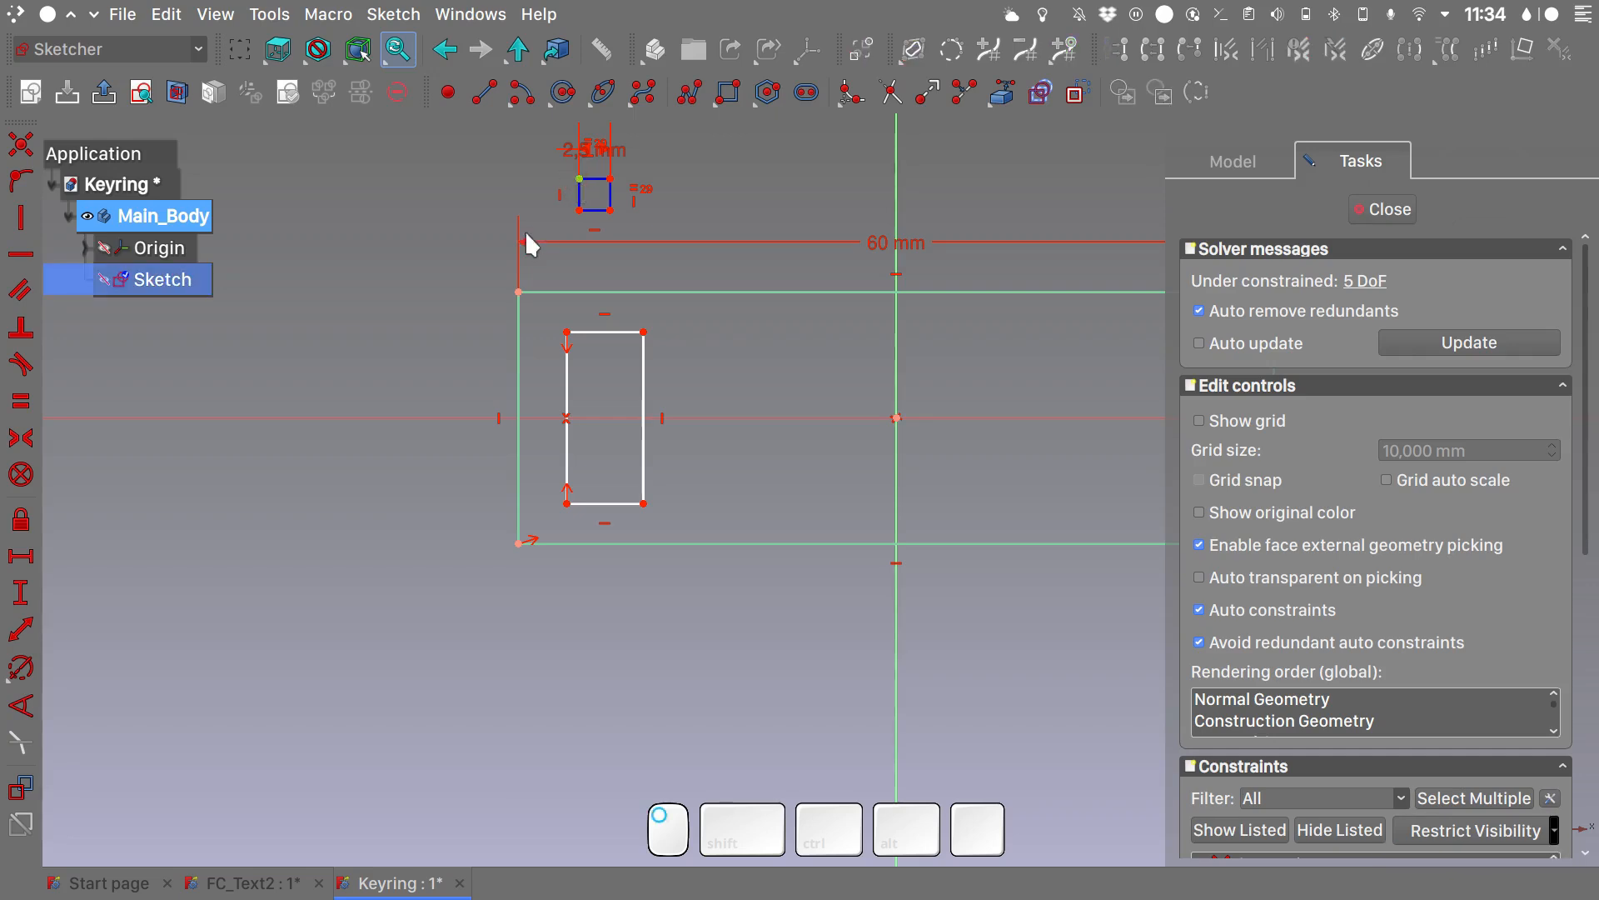
left_click(517, 292)
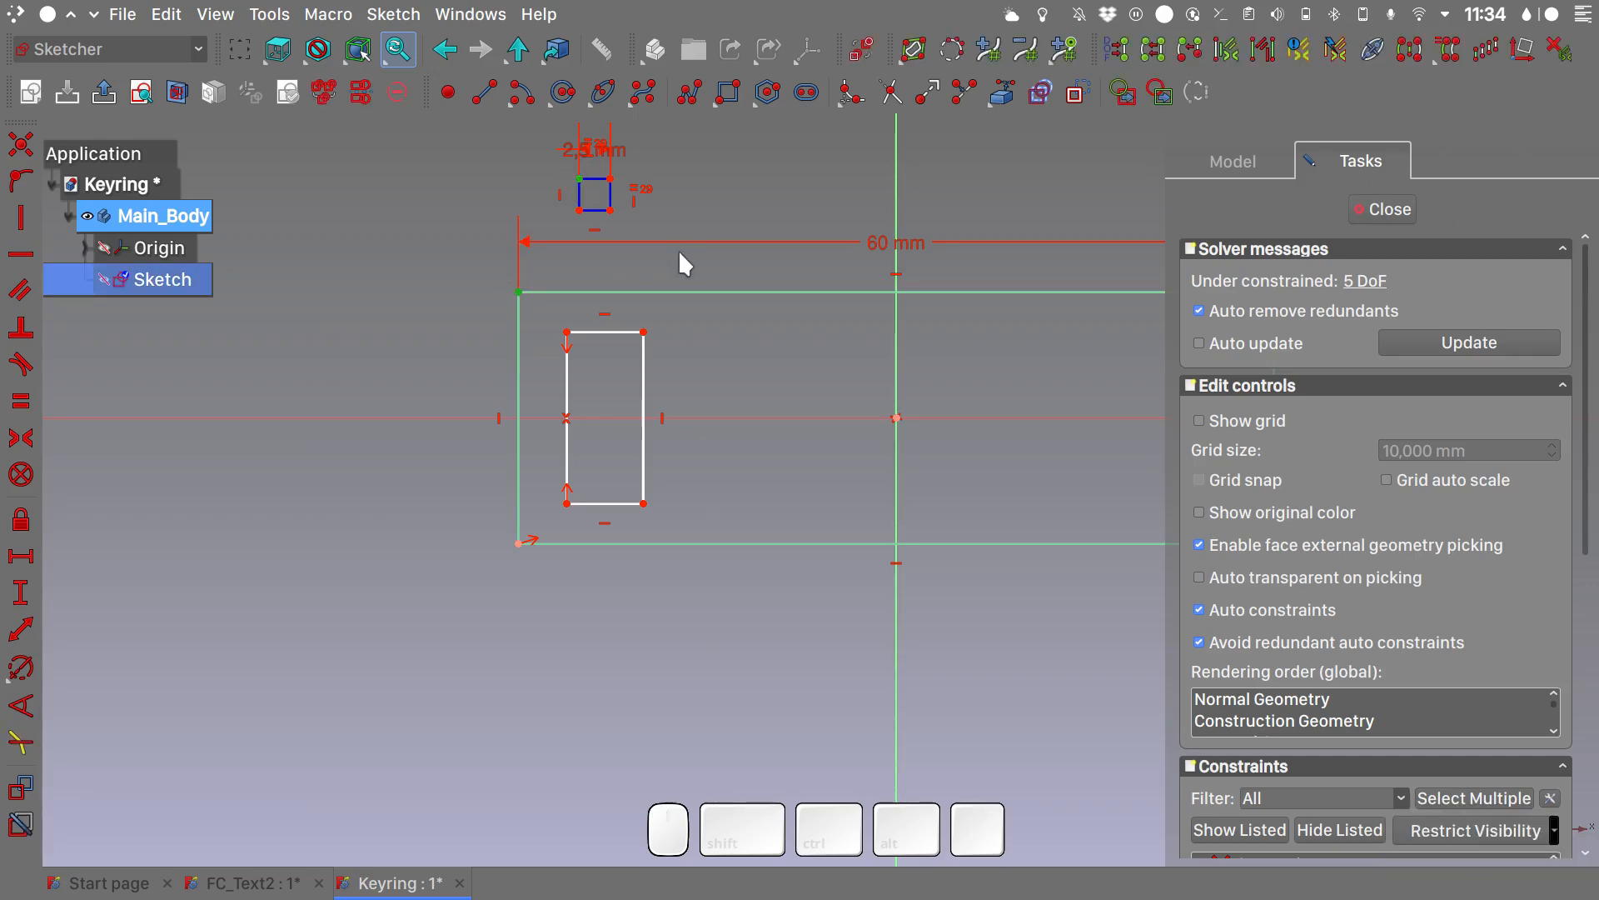
key("c")
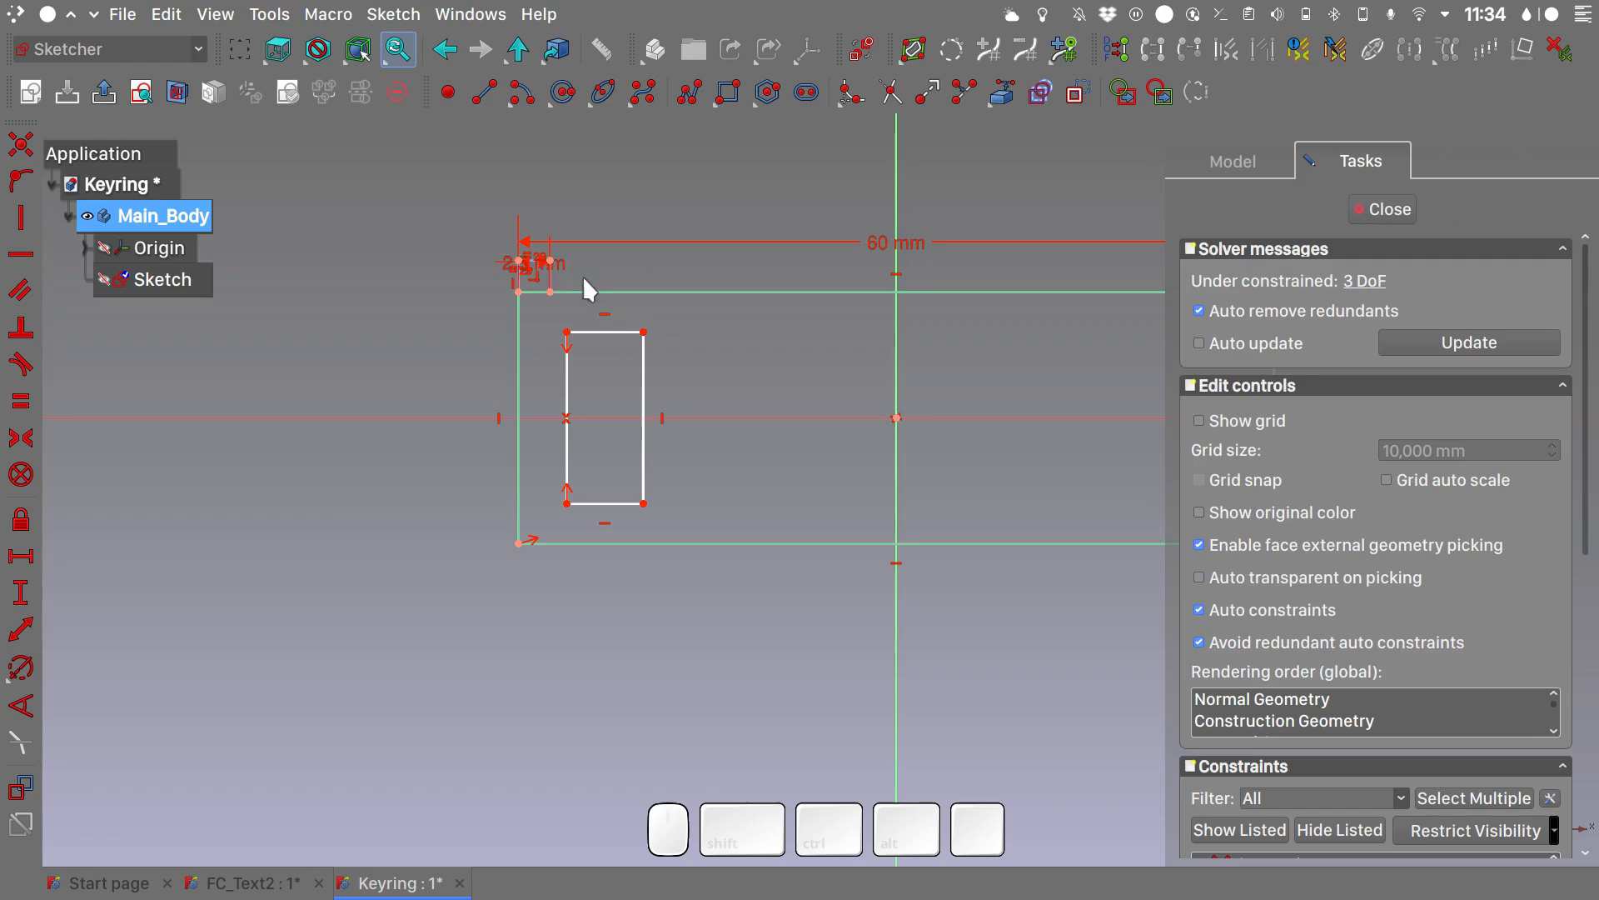
key("ctrl+z")
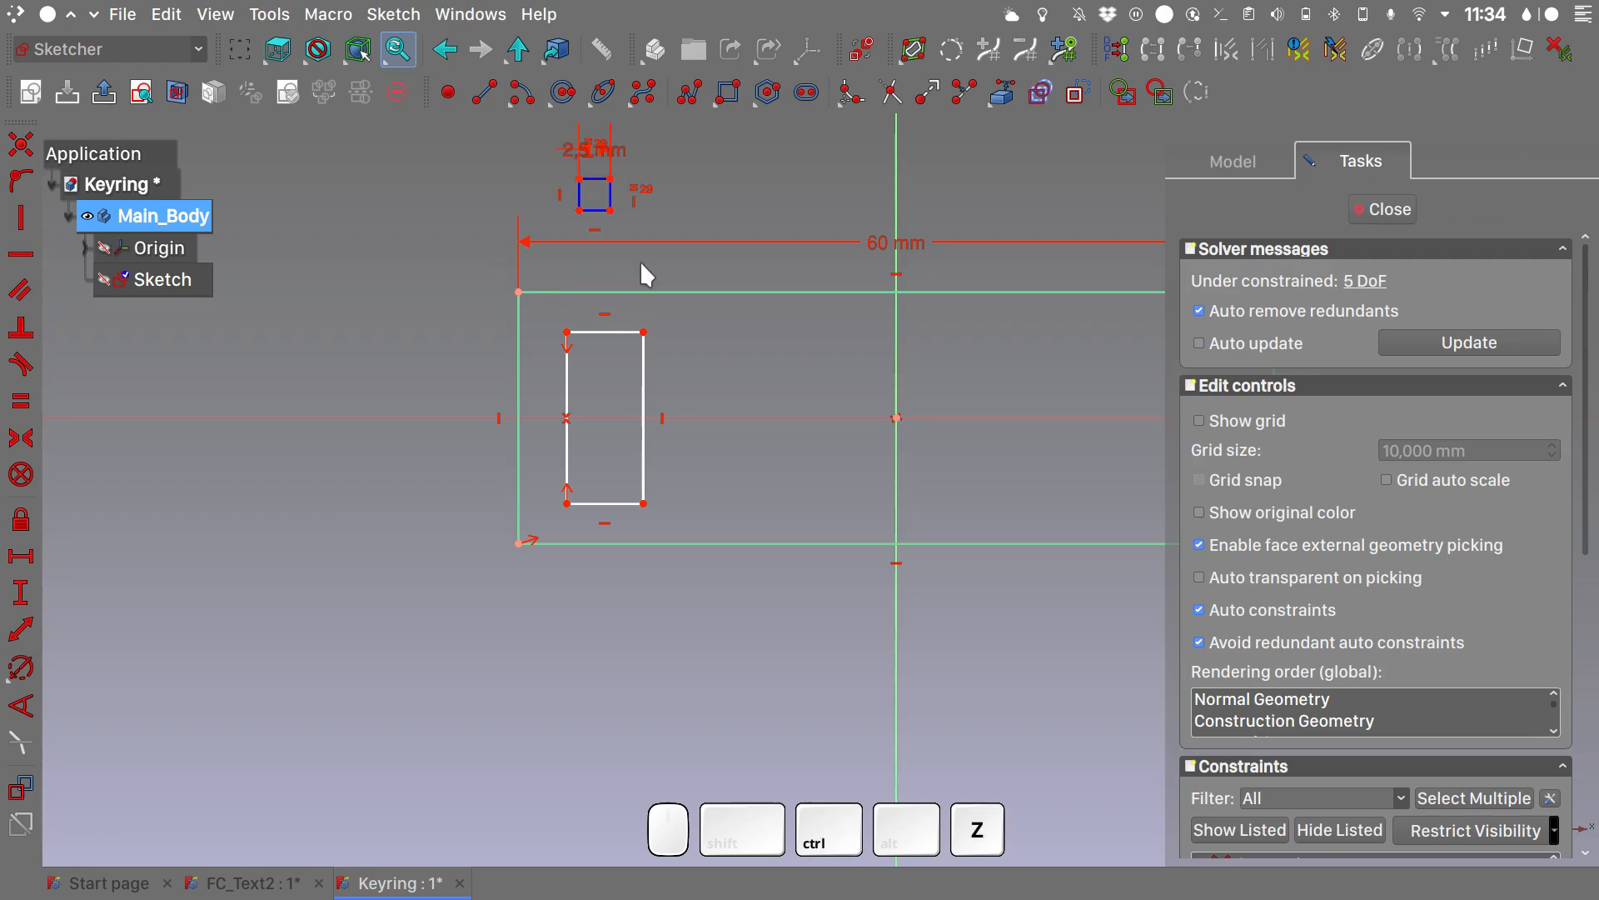
- Move the construction square inside the outer rectangle and make their upper-left corners coincident
mouse_move(606, 190)
left_mouse_down()
mouse_move(582, 314)
mouse_move(556, 315)
left_mouse_up()
scroll(407, 247, "up", 8)
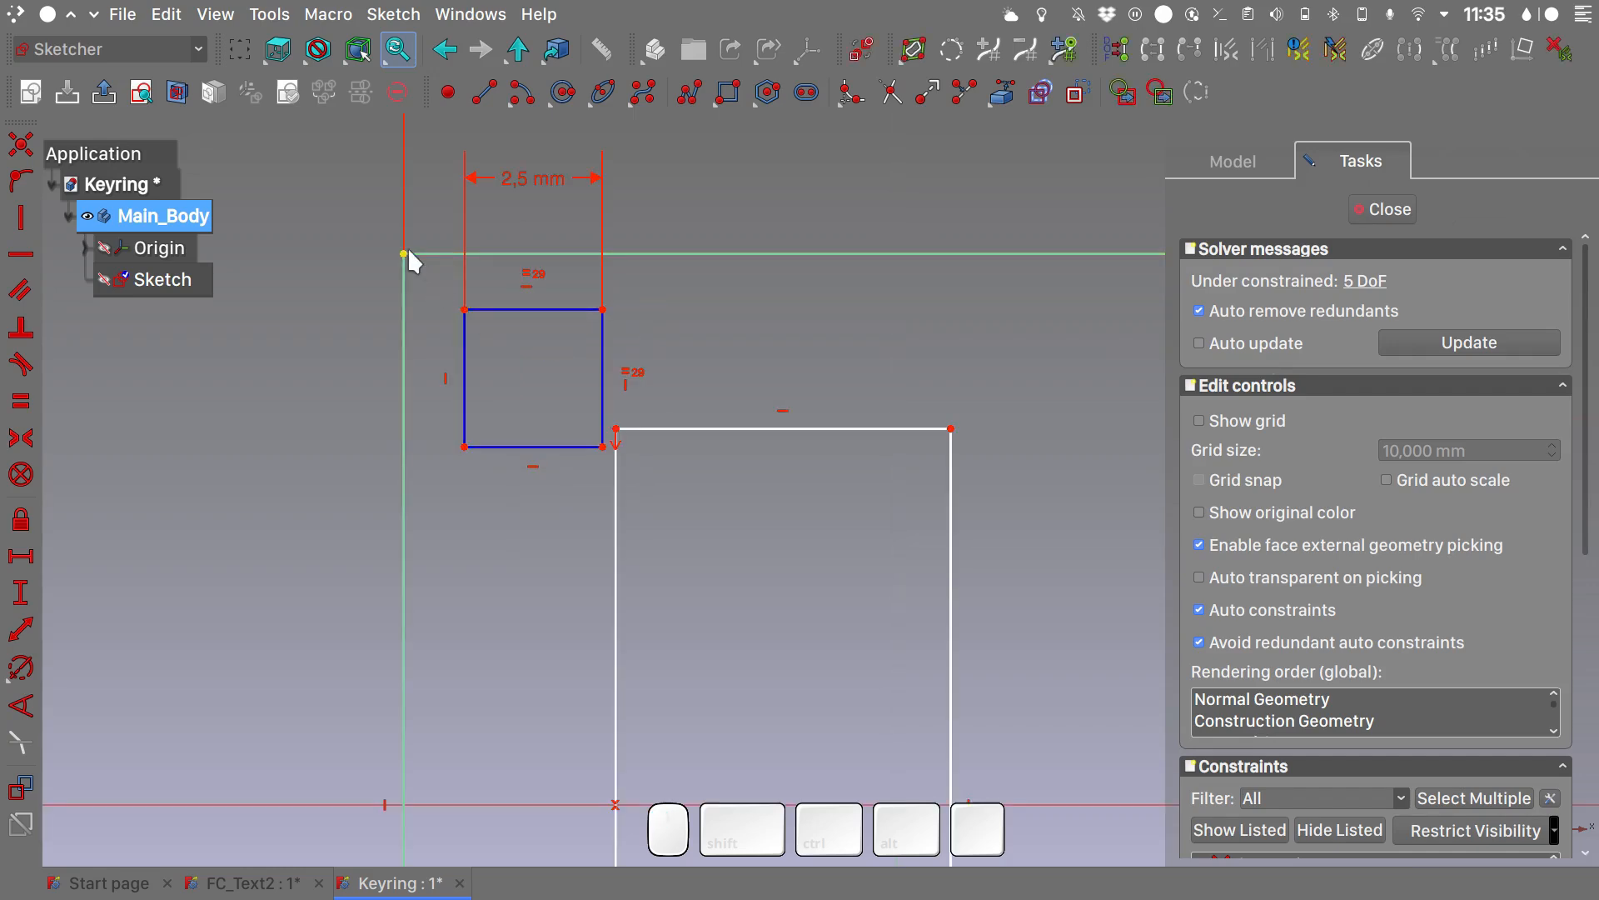
left_click(404, 253)
left_click(463, 307)
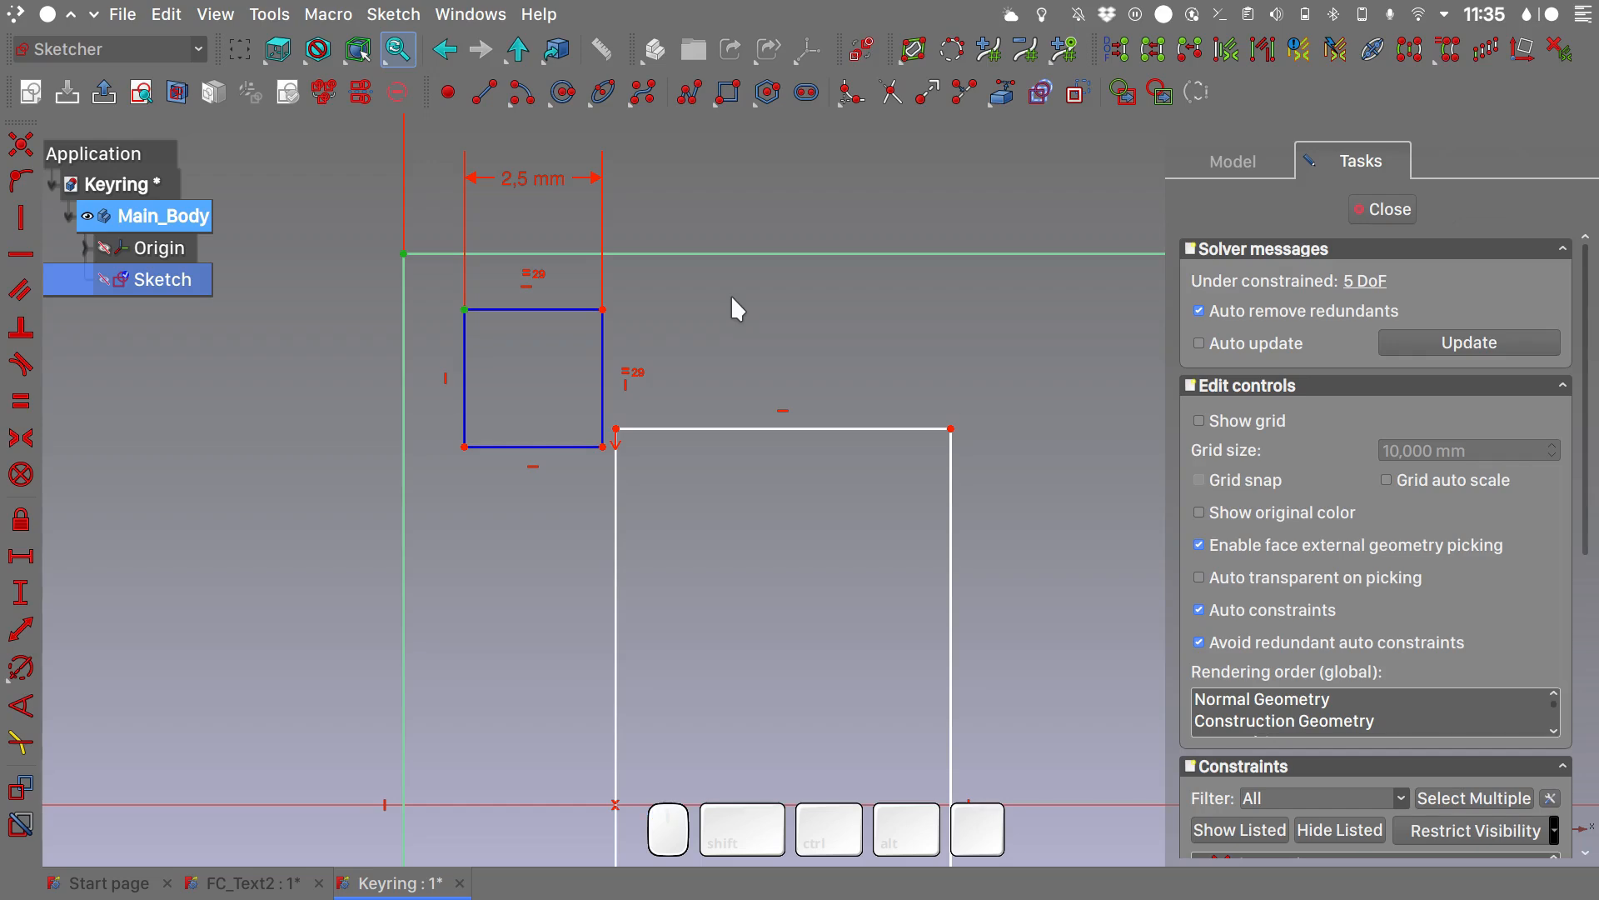
key("c")
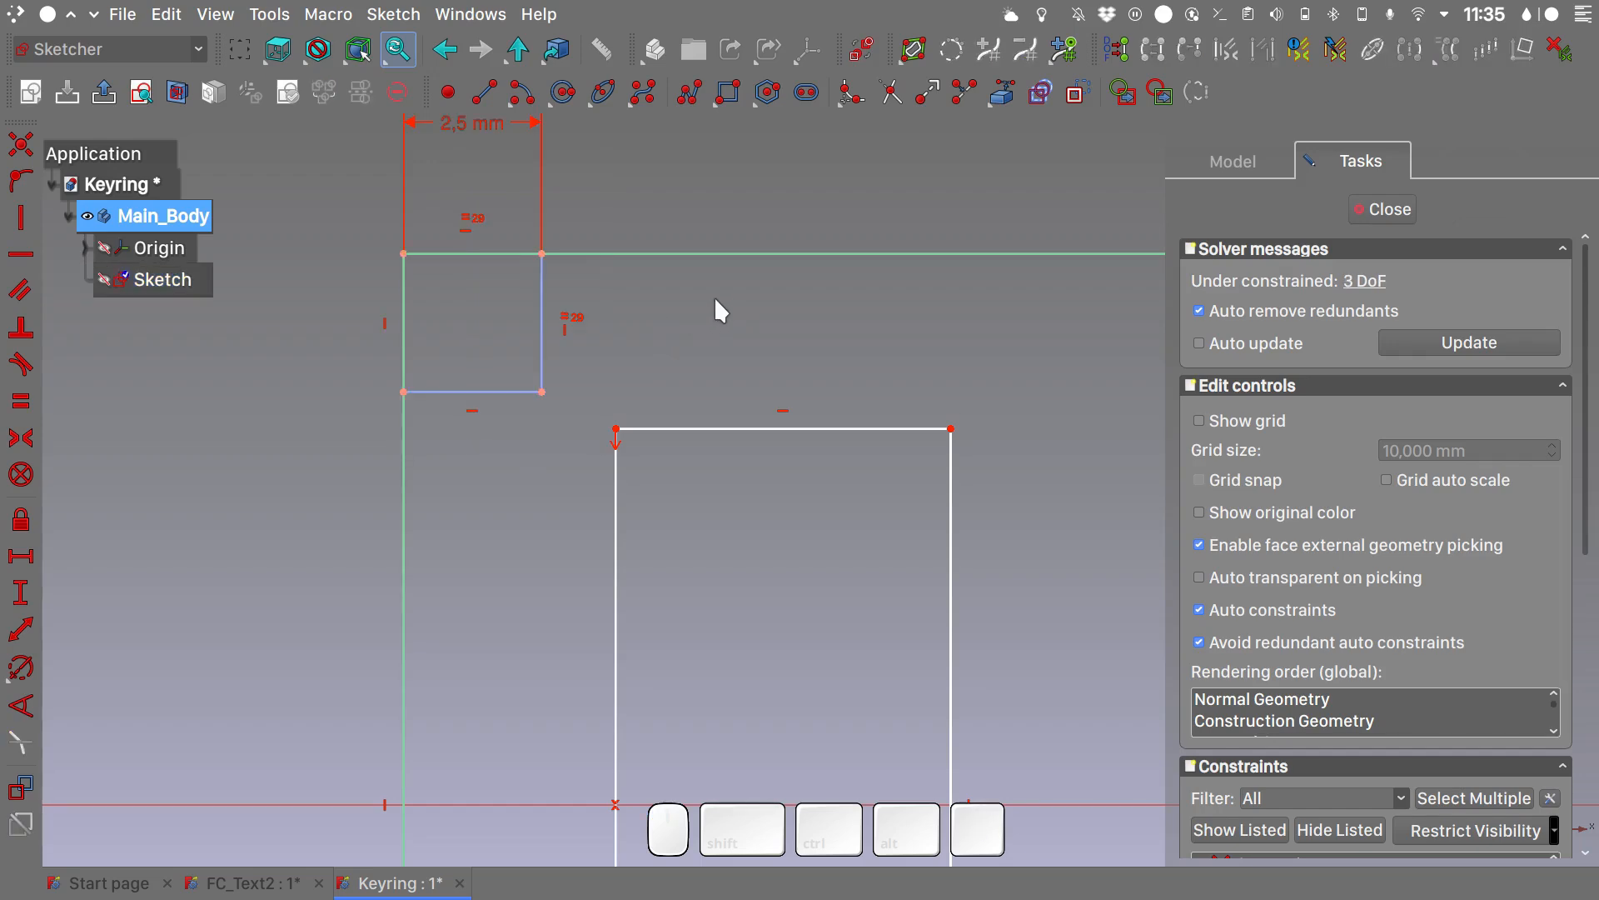
- Make the inner rectangle's upper-left corner coincident with the construction square's lower-right corner
left_click(542, 392)
left_click(616, 429)
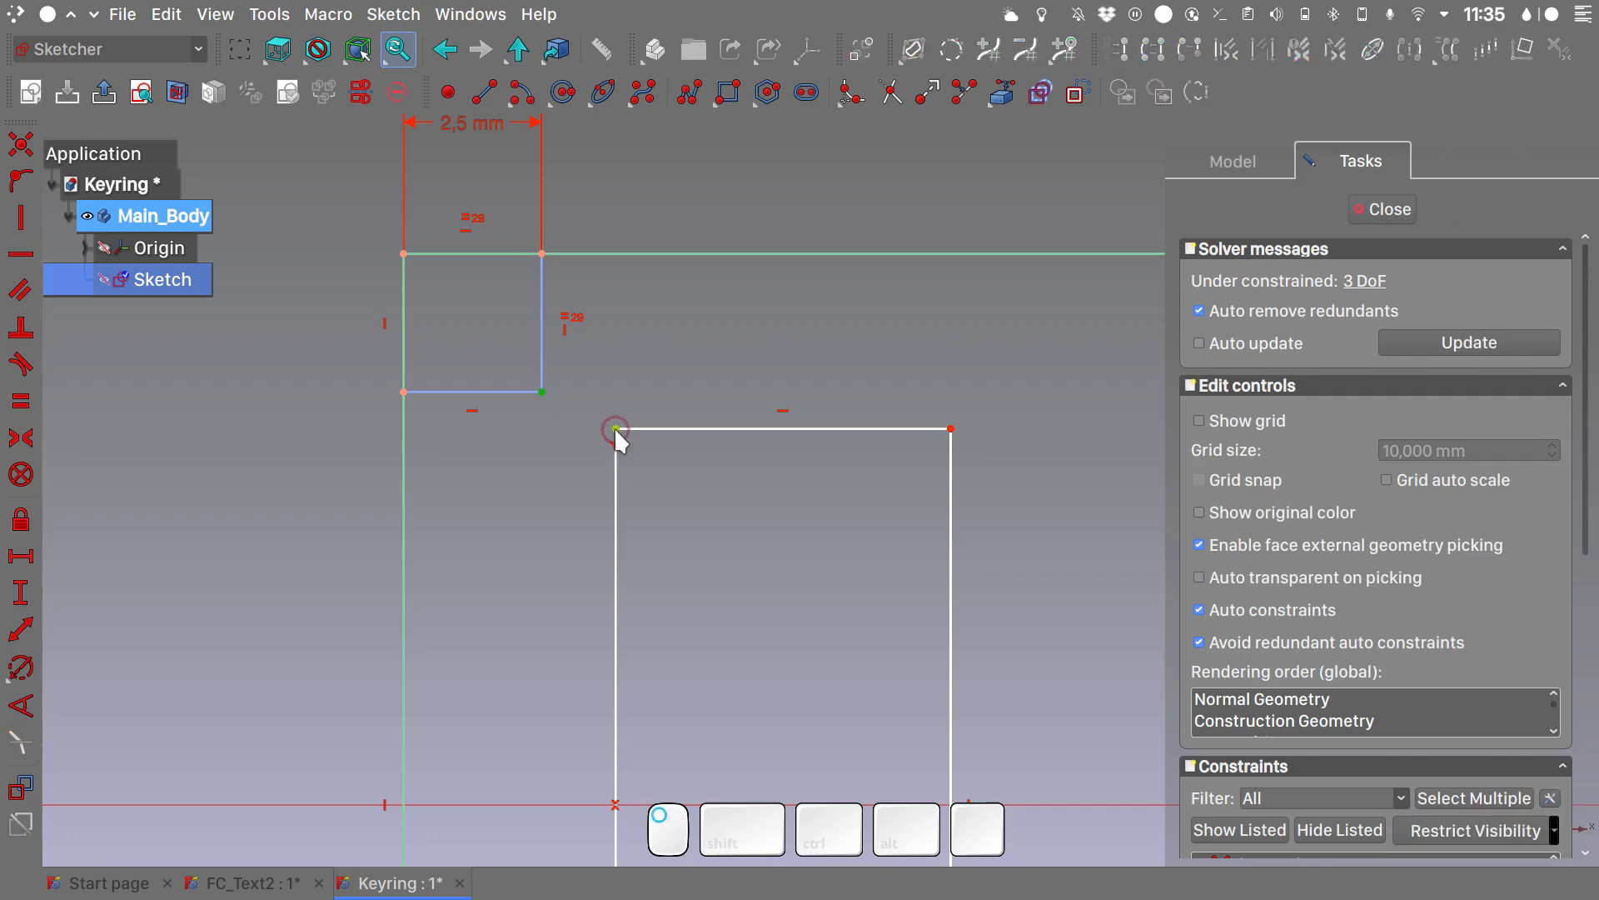
key("c")
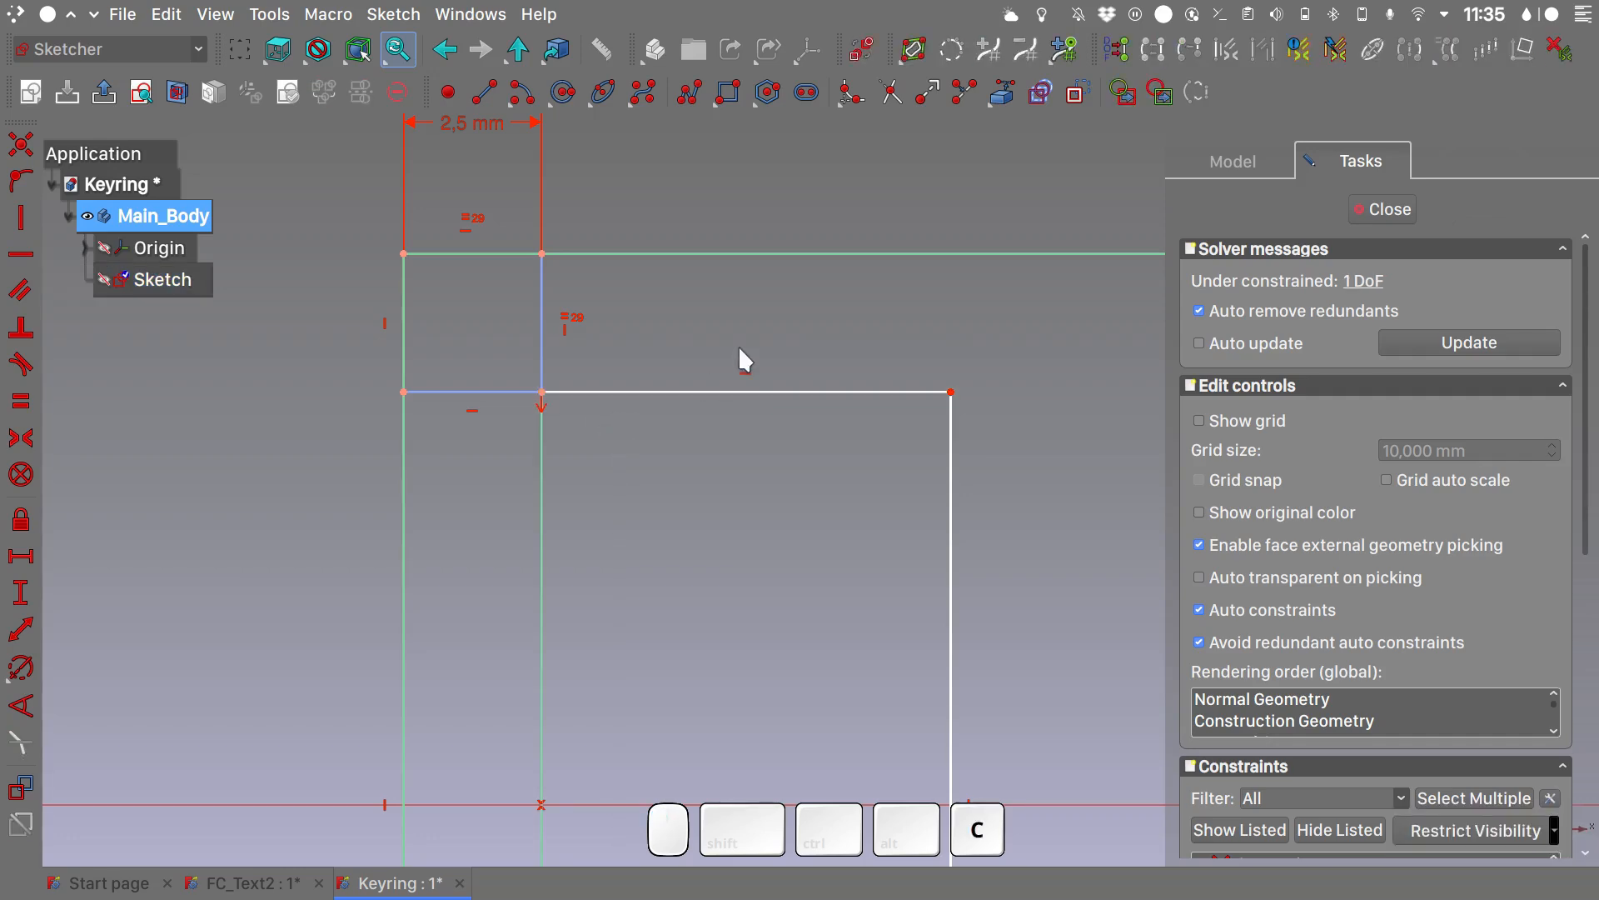
- Add a vertical reference dimension to the inner rectangle's left edge and return to driving constraints
scroll(738, 350, "down", 2)
scroll(739, 348, "down", 2)
scroll(654, 548, "down", 3)
middle_click_drag(654, 548, 532, 435, "shift")
scroll(531, 435, "up", 1, "shift")
scroll(531, 433, "up", 1)
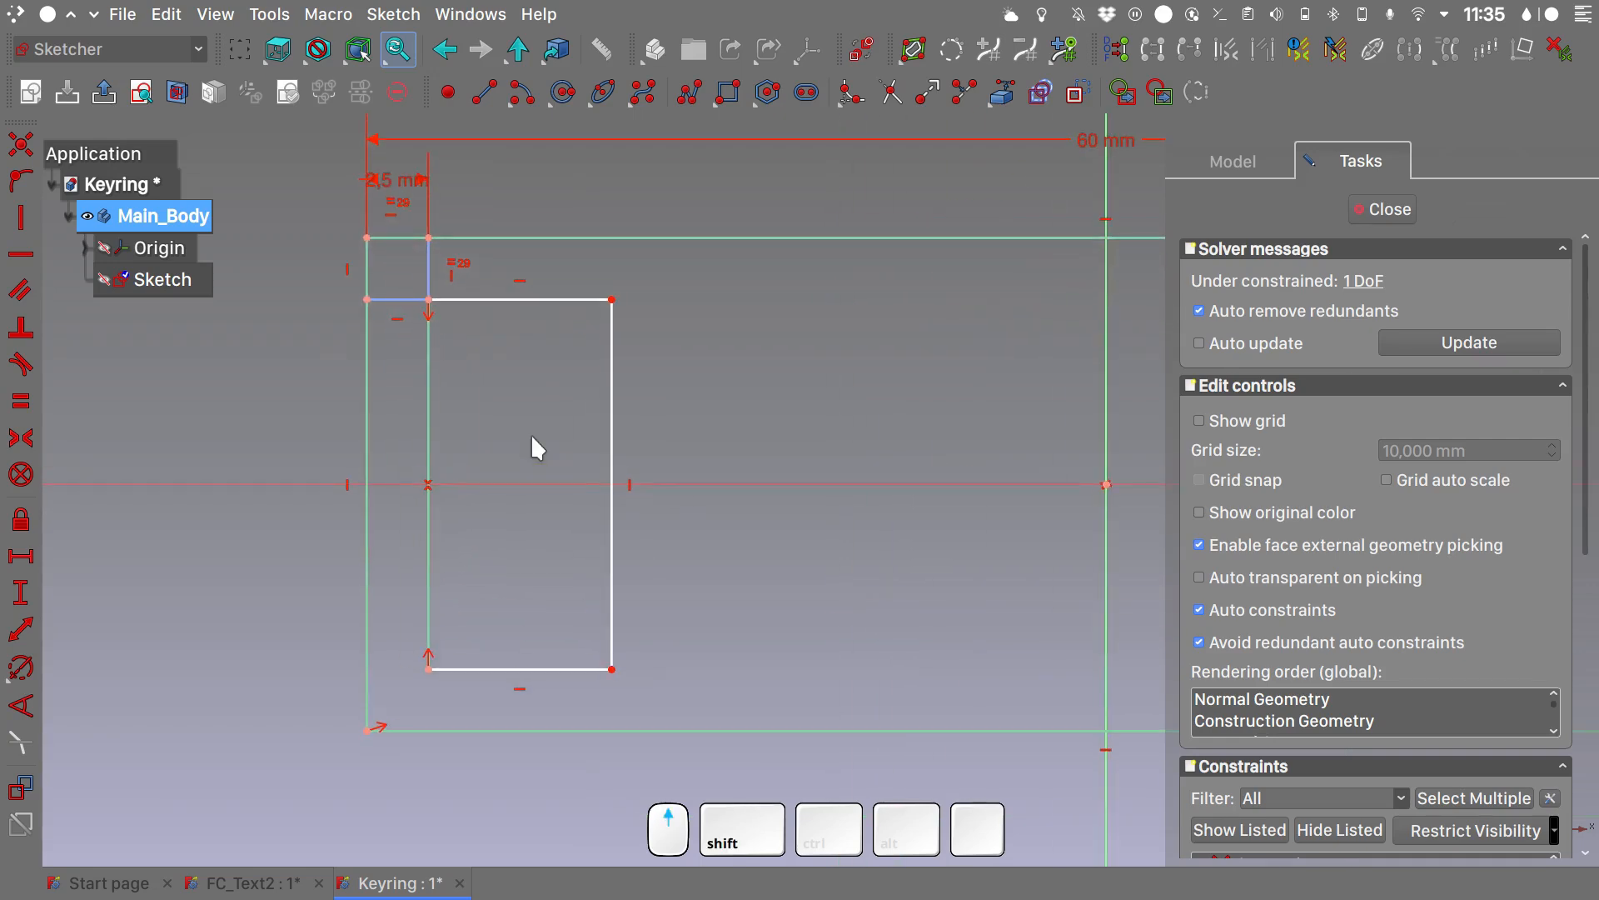
left_click(428, 422)
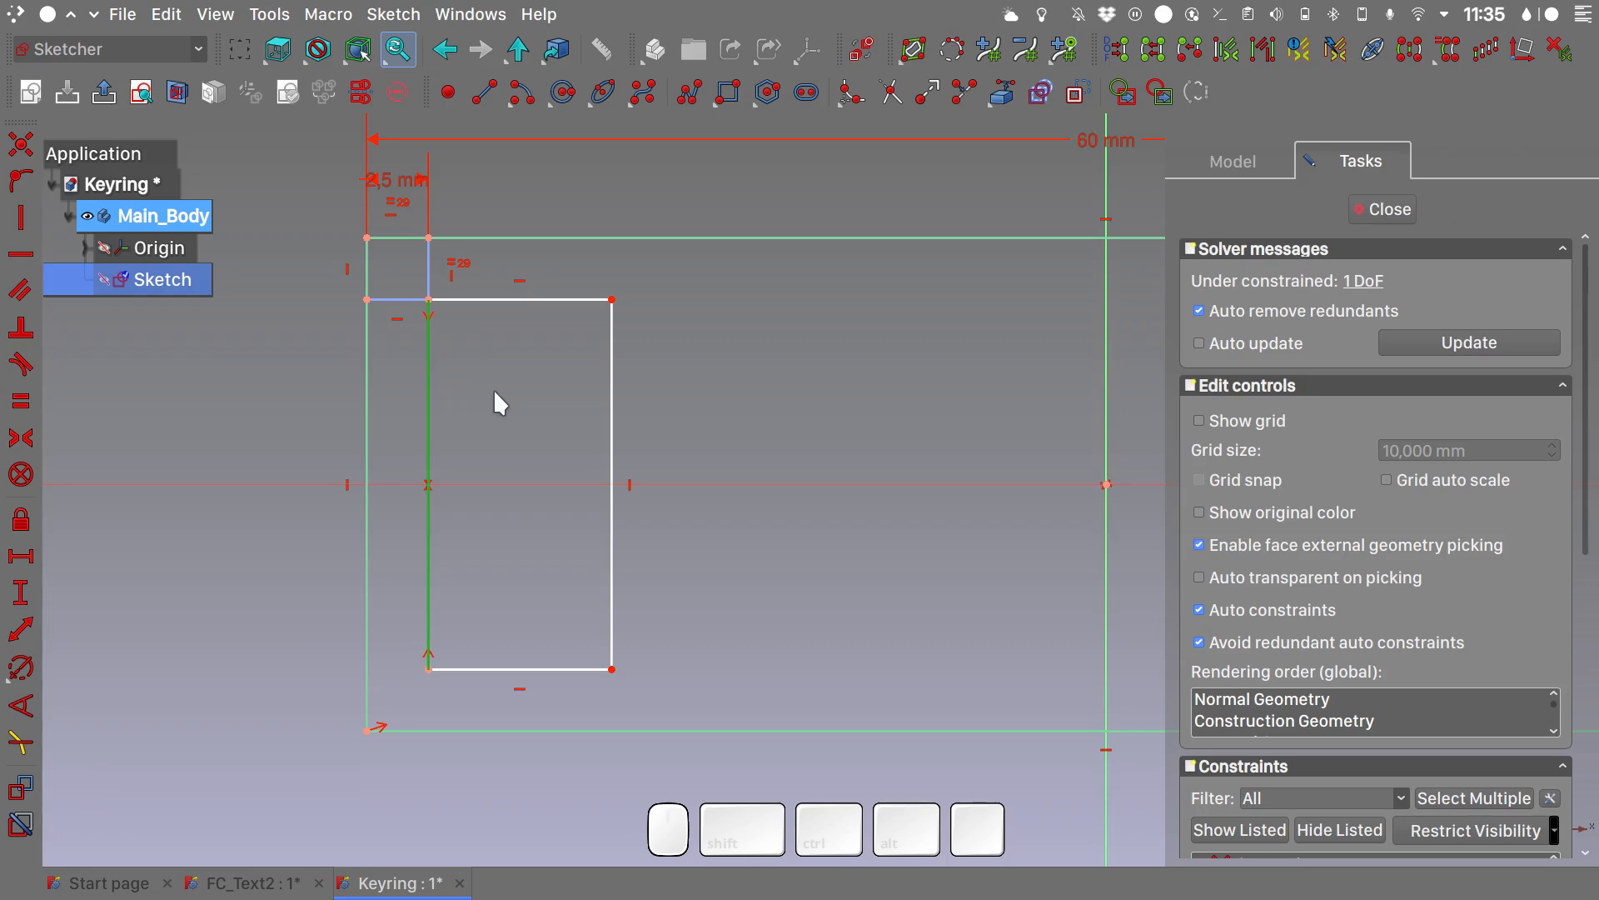
left_click(25, 789)
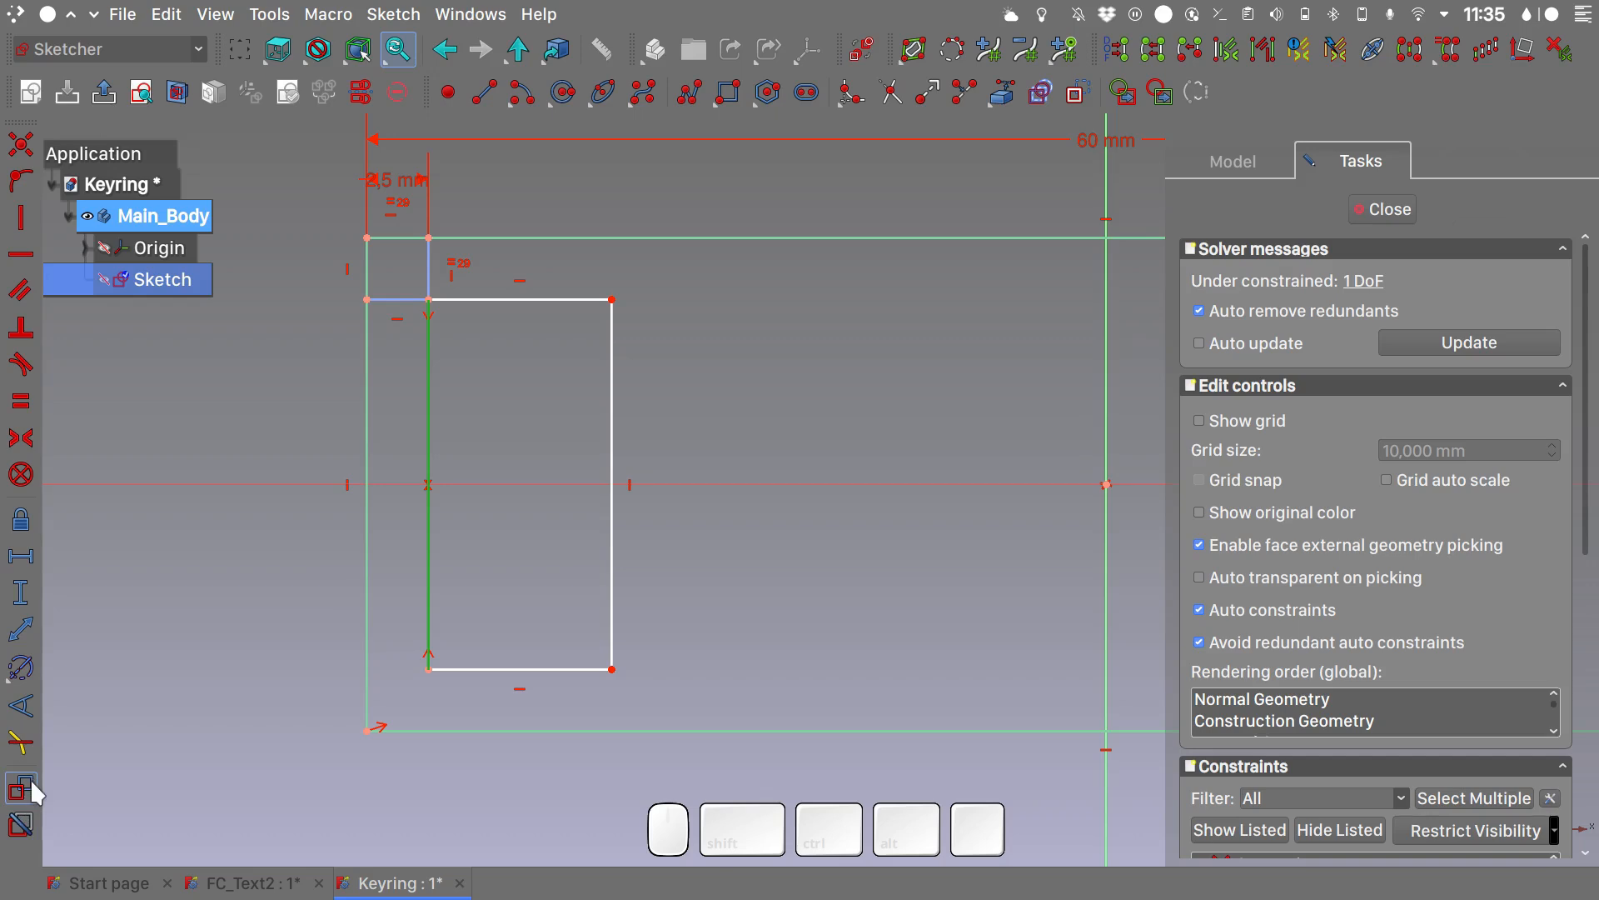
left_click(21, 592)
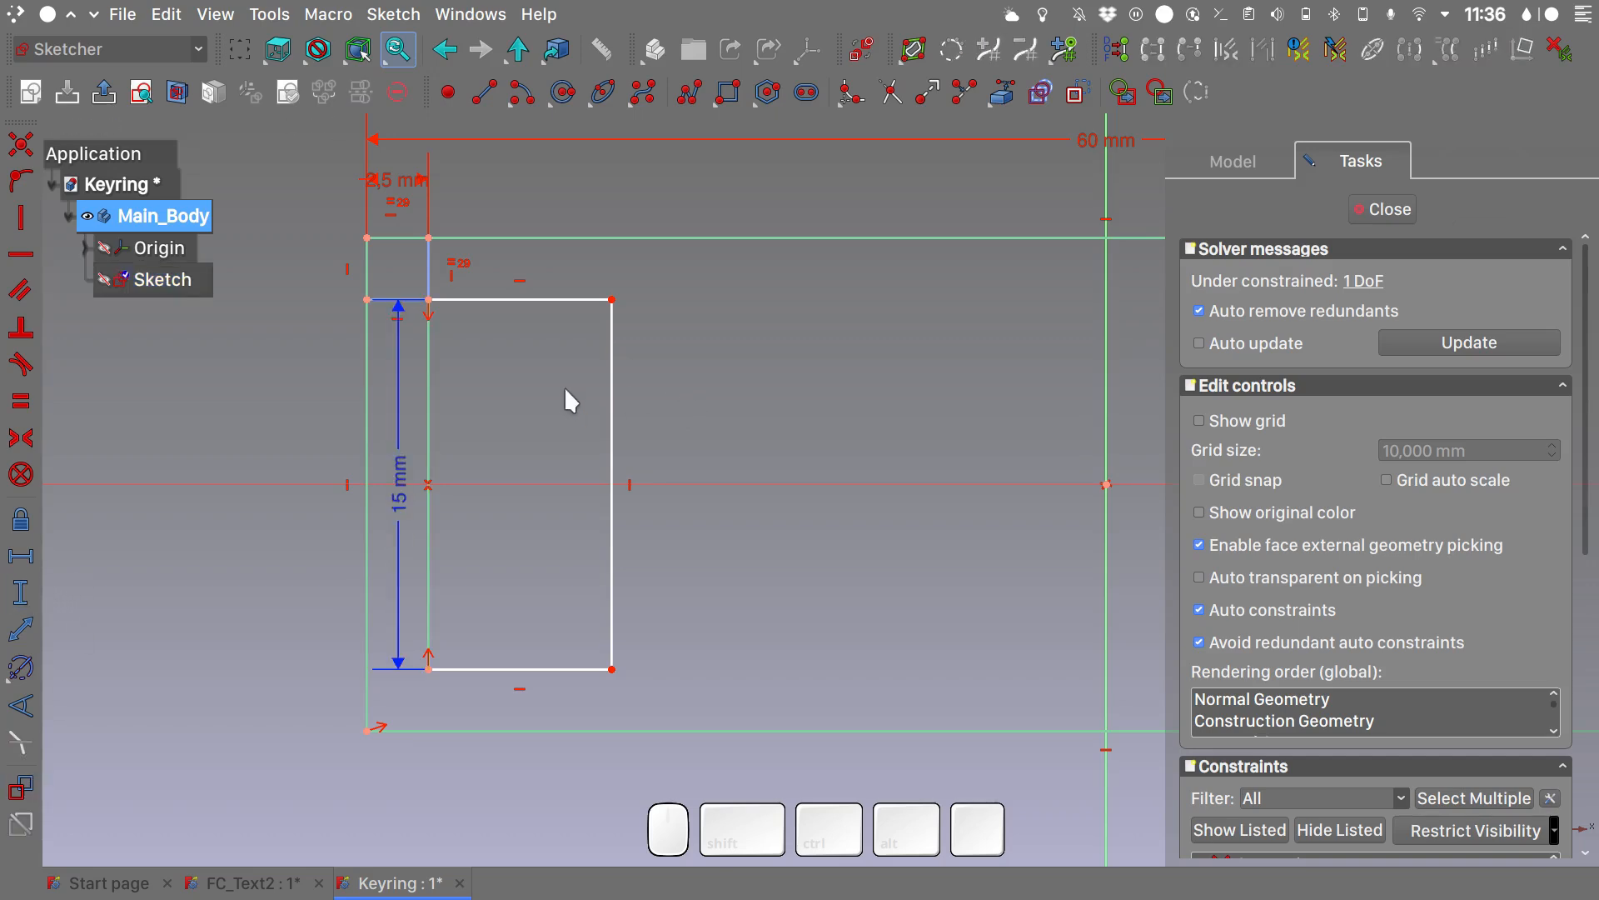
left_click(21, 789)
- Set the length of the inner rectangle's top edge to 10 mm
left_click(509, 300)
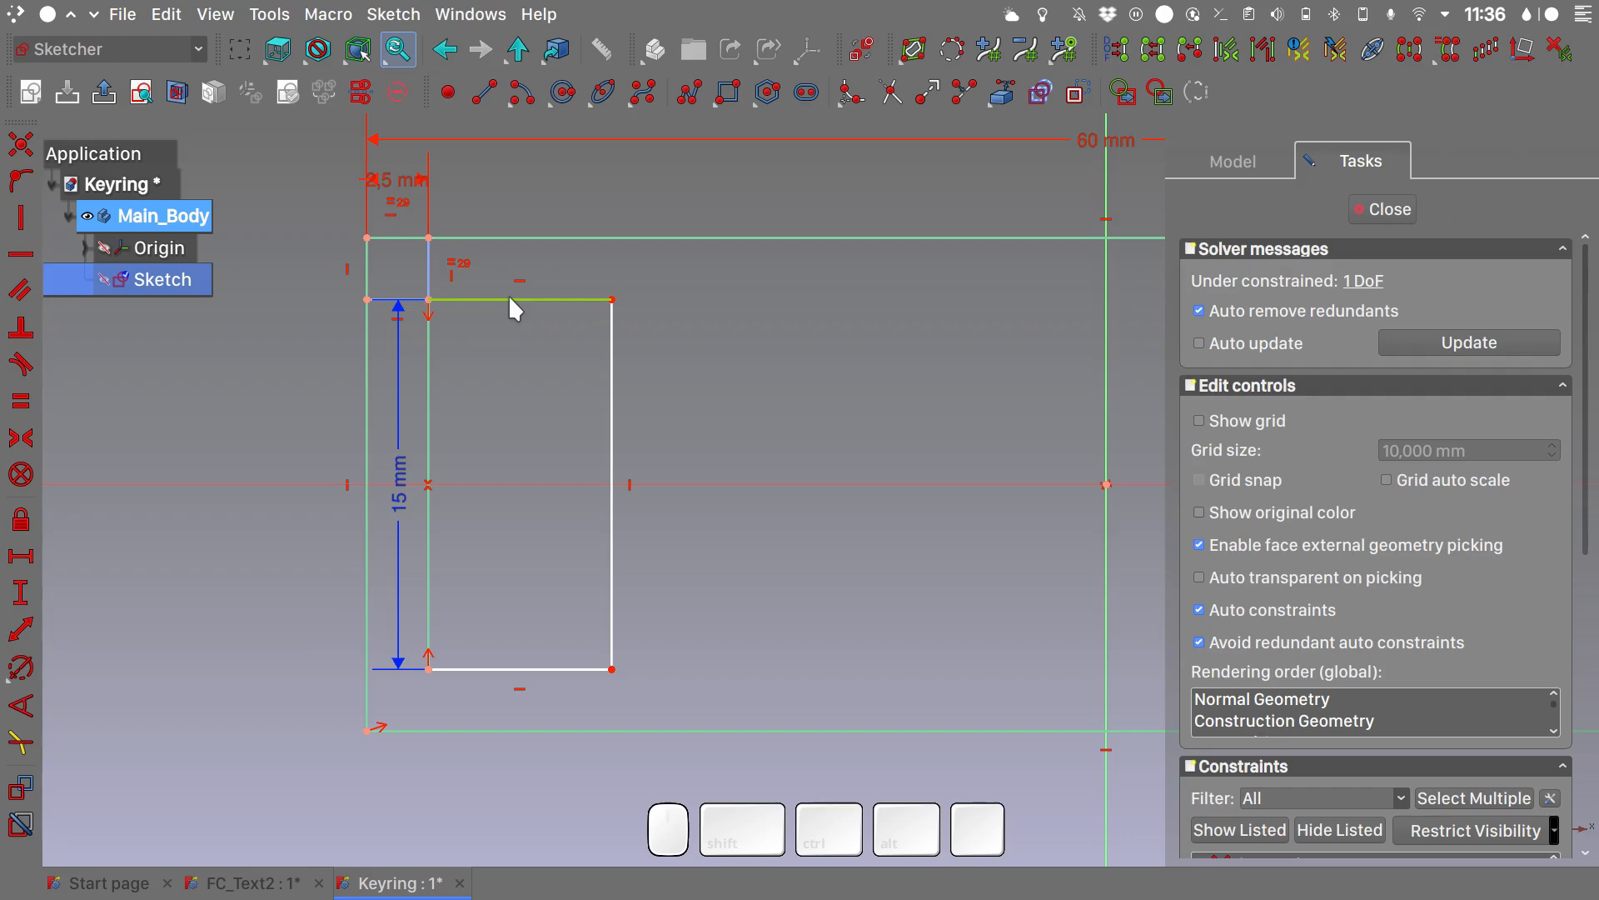
key("l")
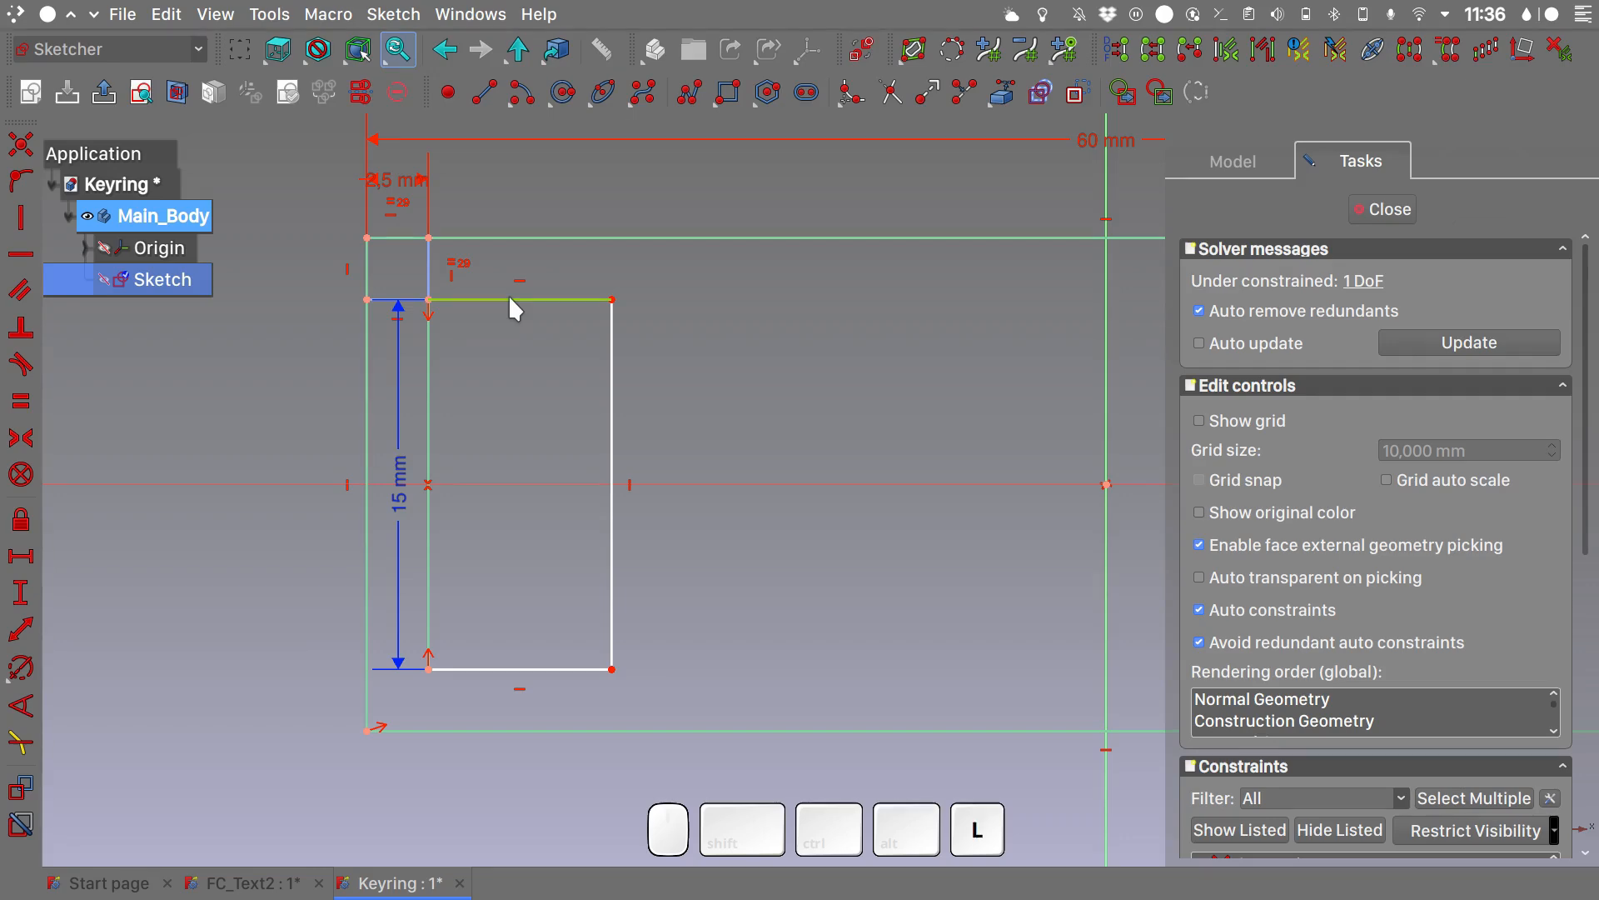
type("10")
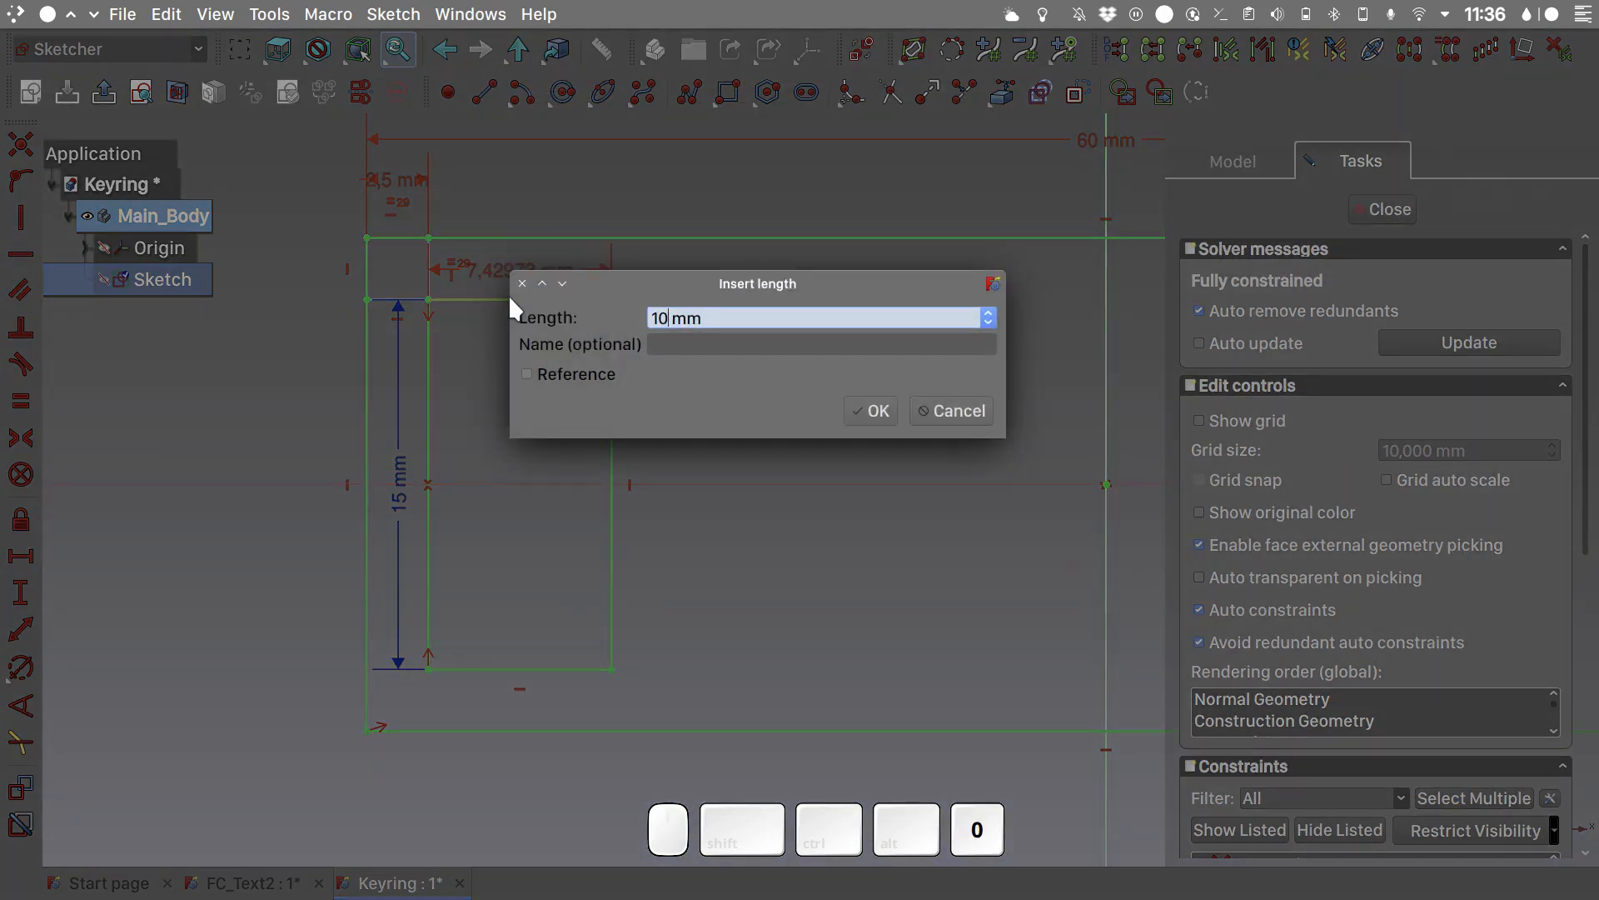
key("Return")
- Close the base sketch and pad it to a length of 5 mm
scroll(508, 294, "down", 5)
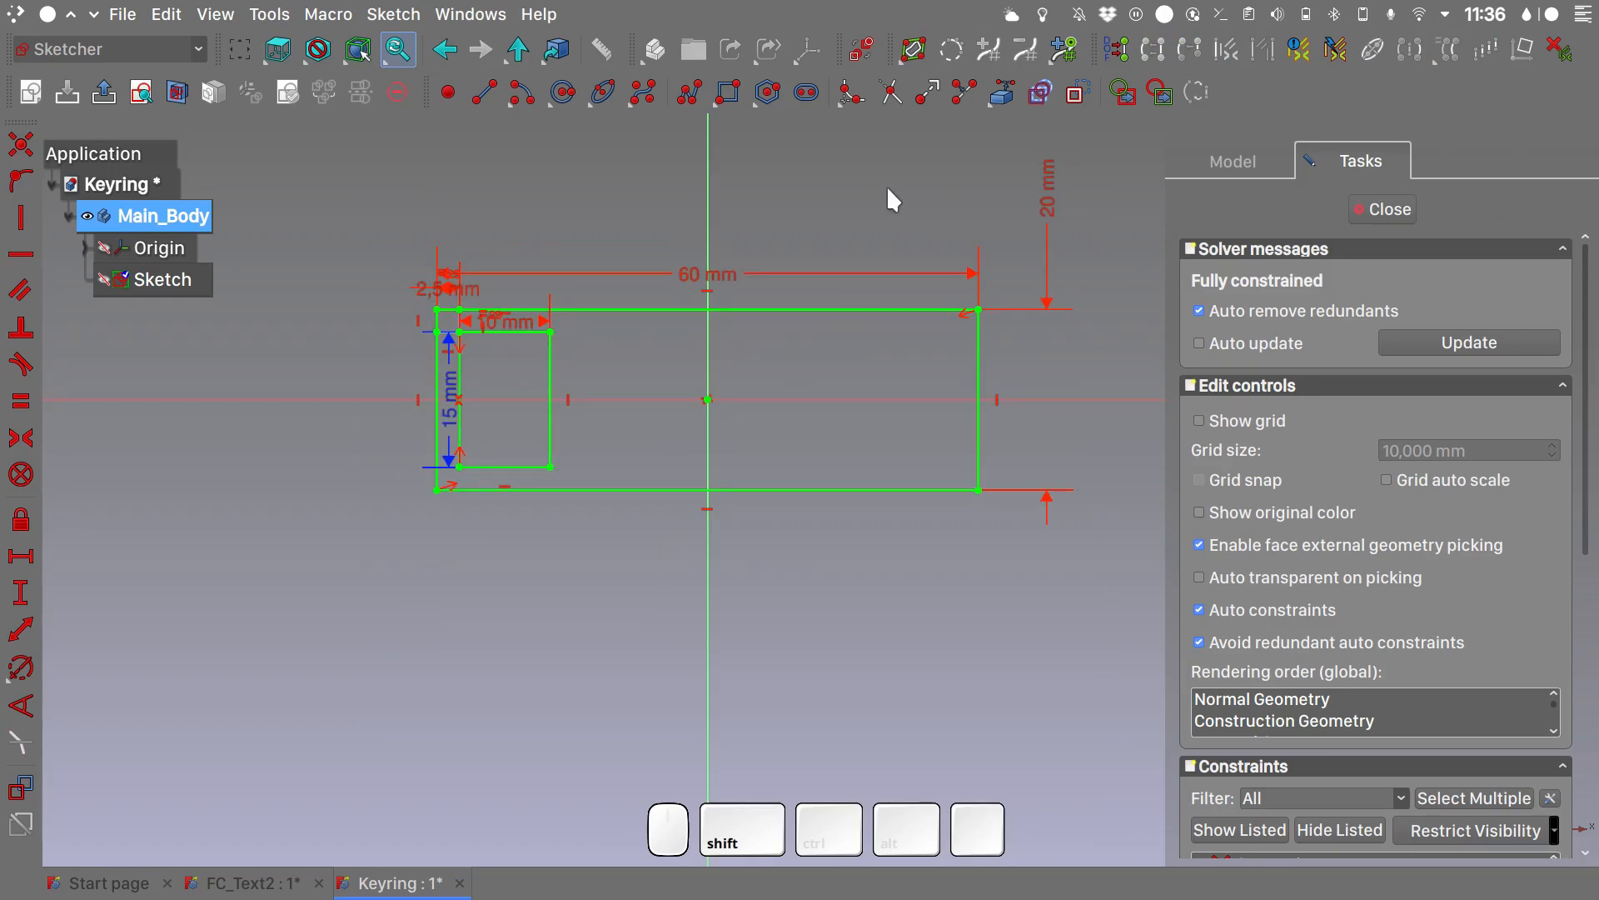
left_click(1379, 213)
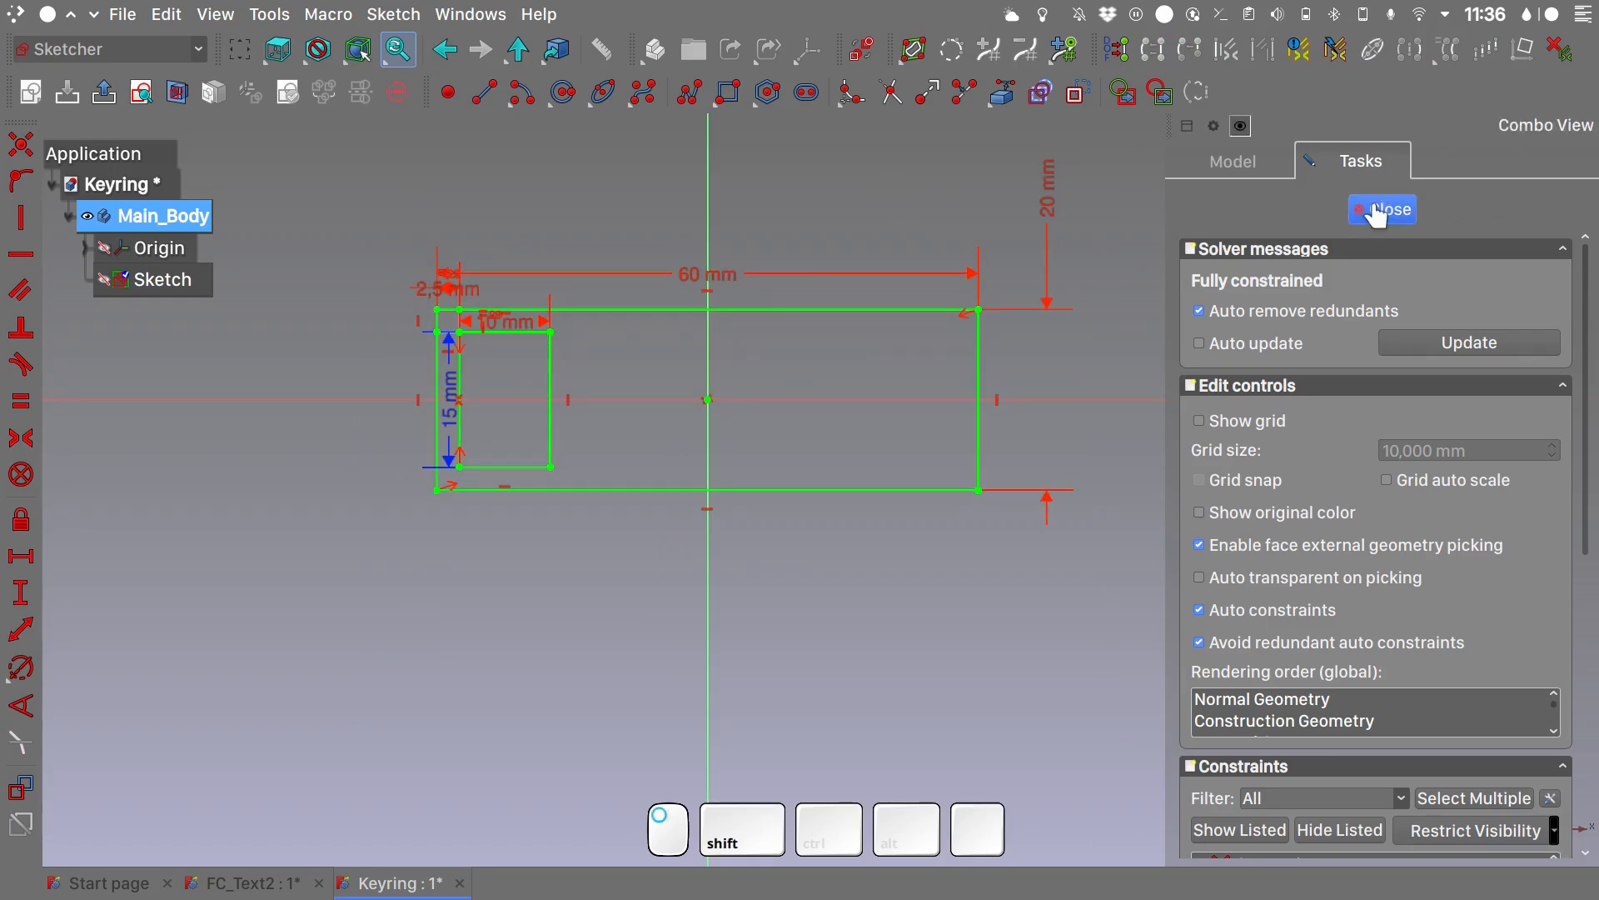
left_click(454, 106)
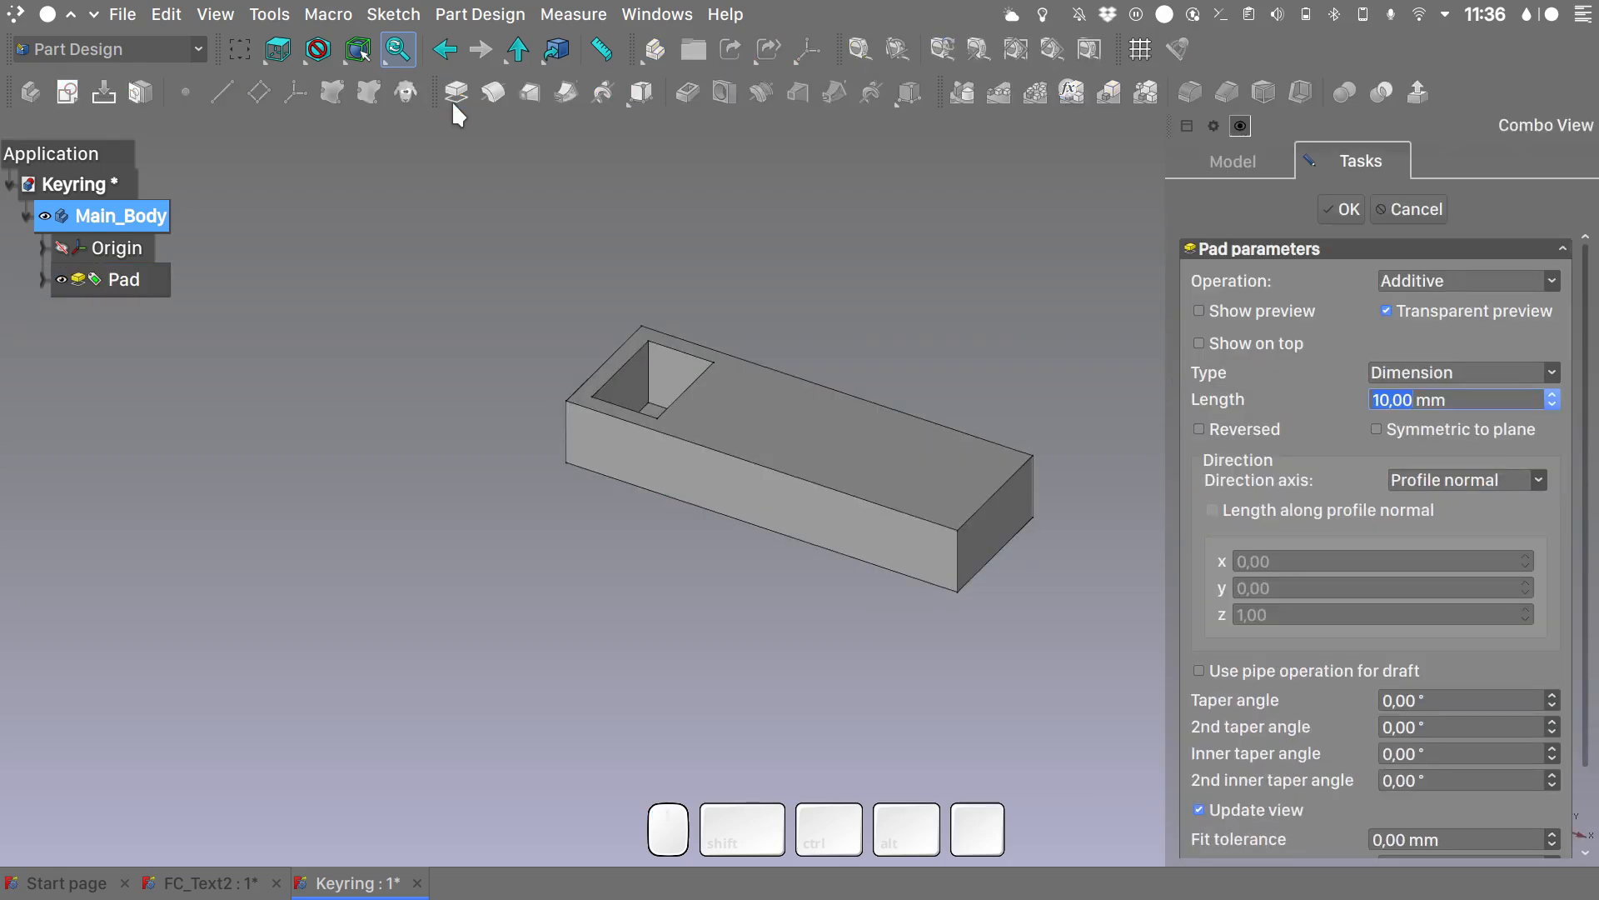
type("5")
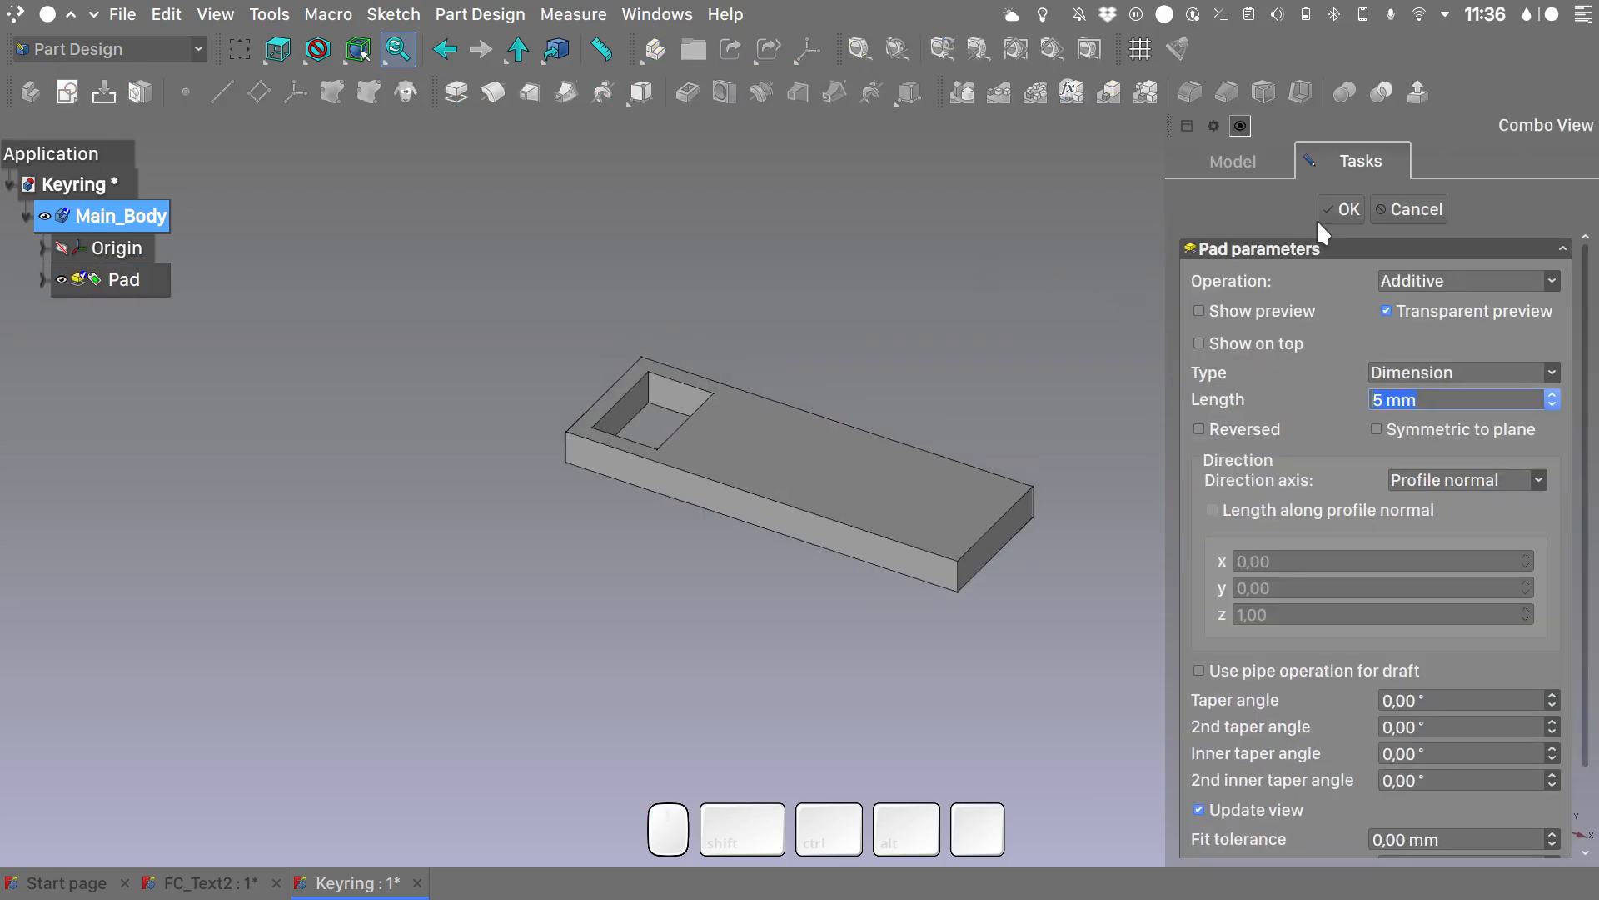
left_click(1341, 210)
- Display the keyring body in the Shadow draw style
key("q")
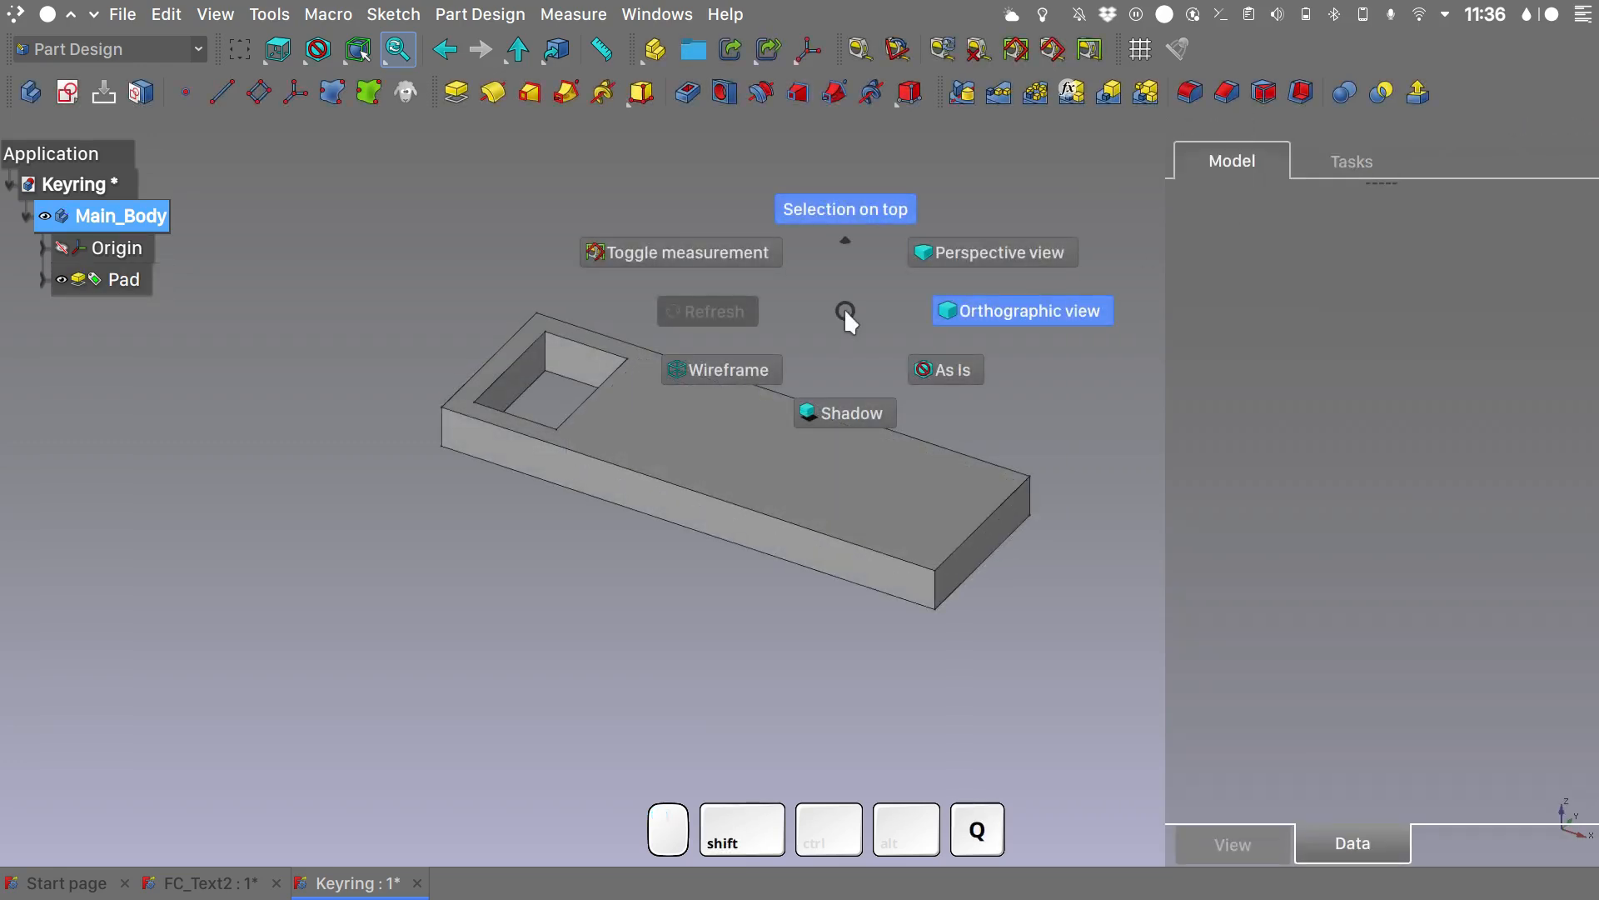
left_click(850, 412)
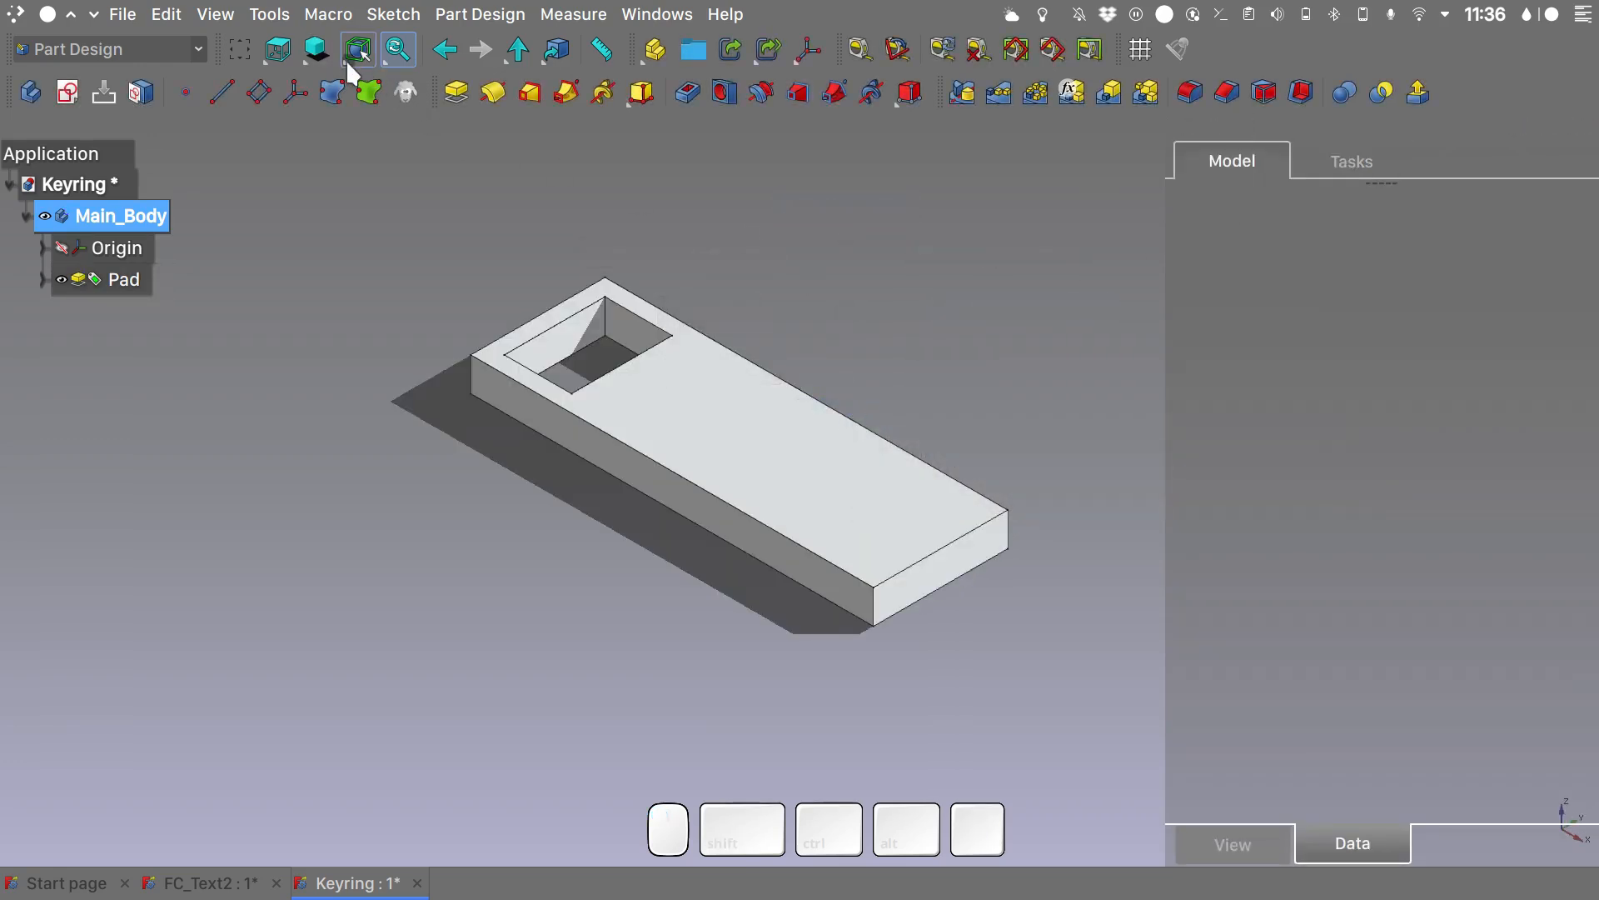
left_click(316, 50)
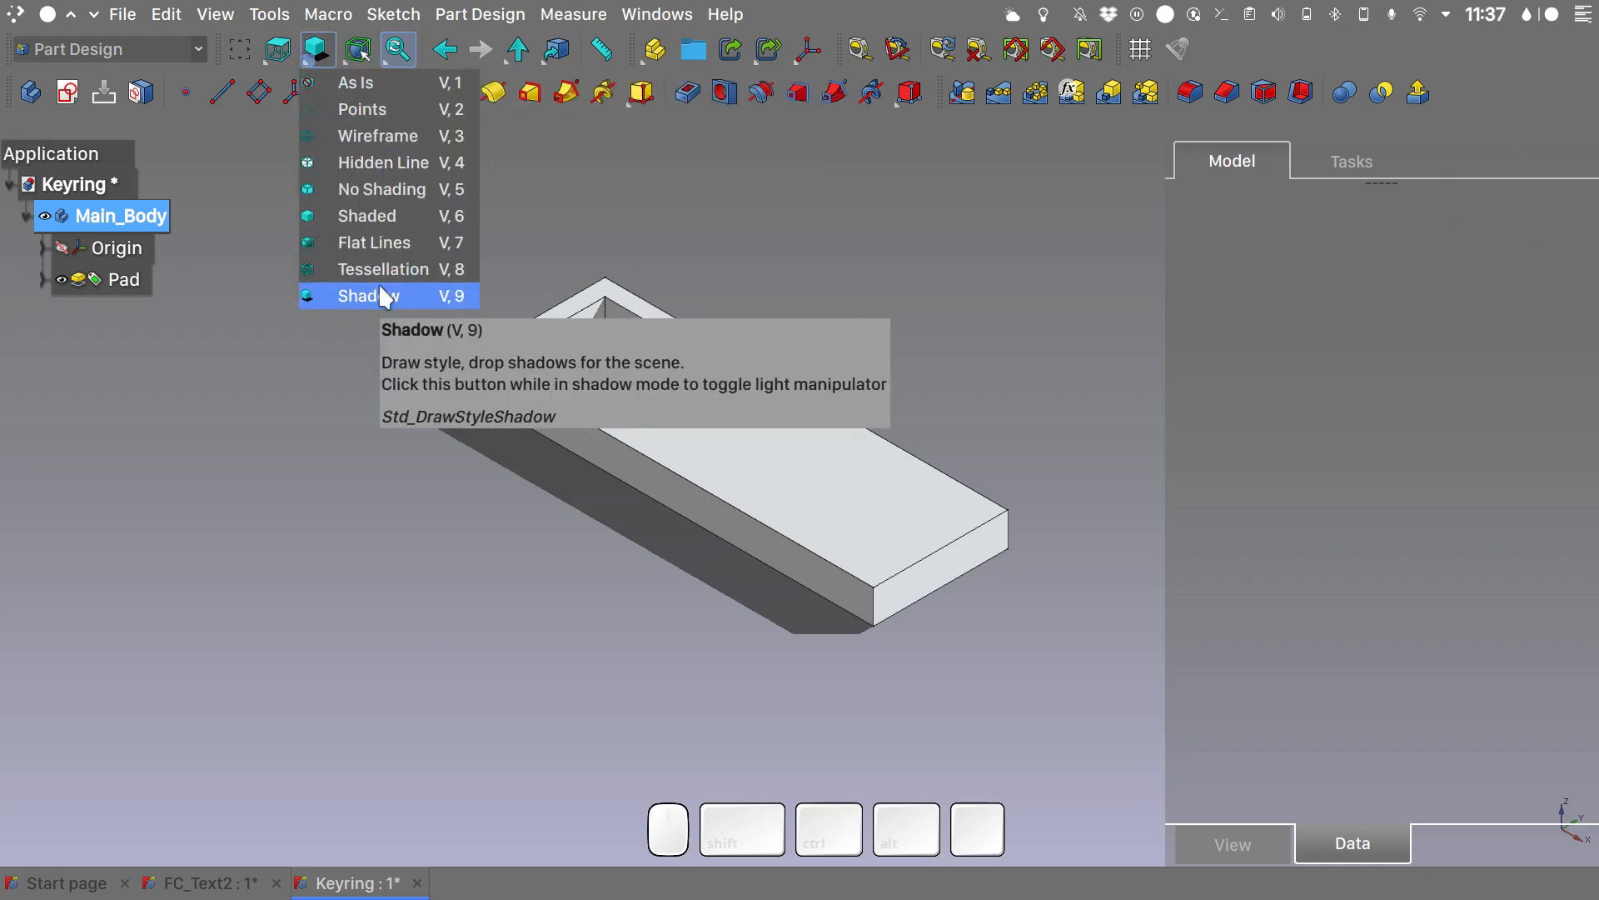
left_click(374, 82)
- Set Main_Body's shape color to the grey-violet custom color #908fa9
left_click(140, 222)
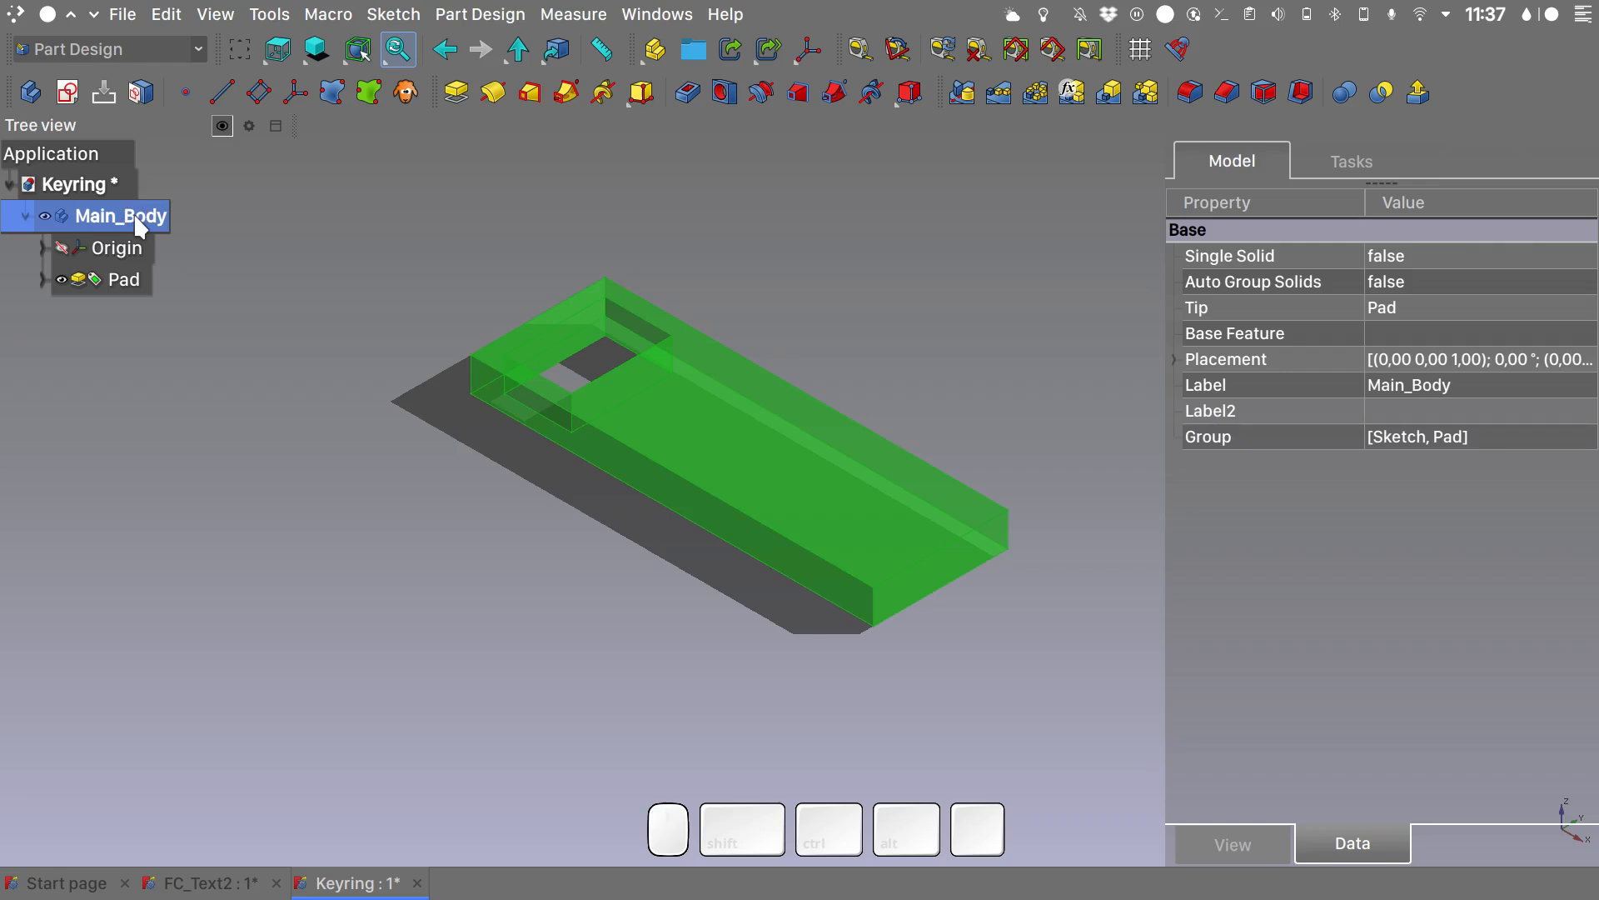
key("ctrl+d")
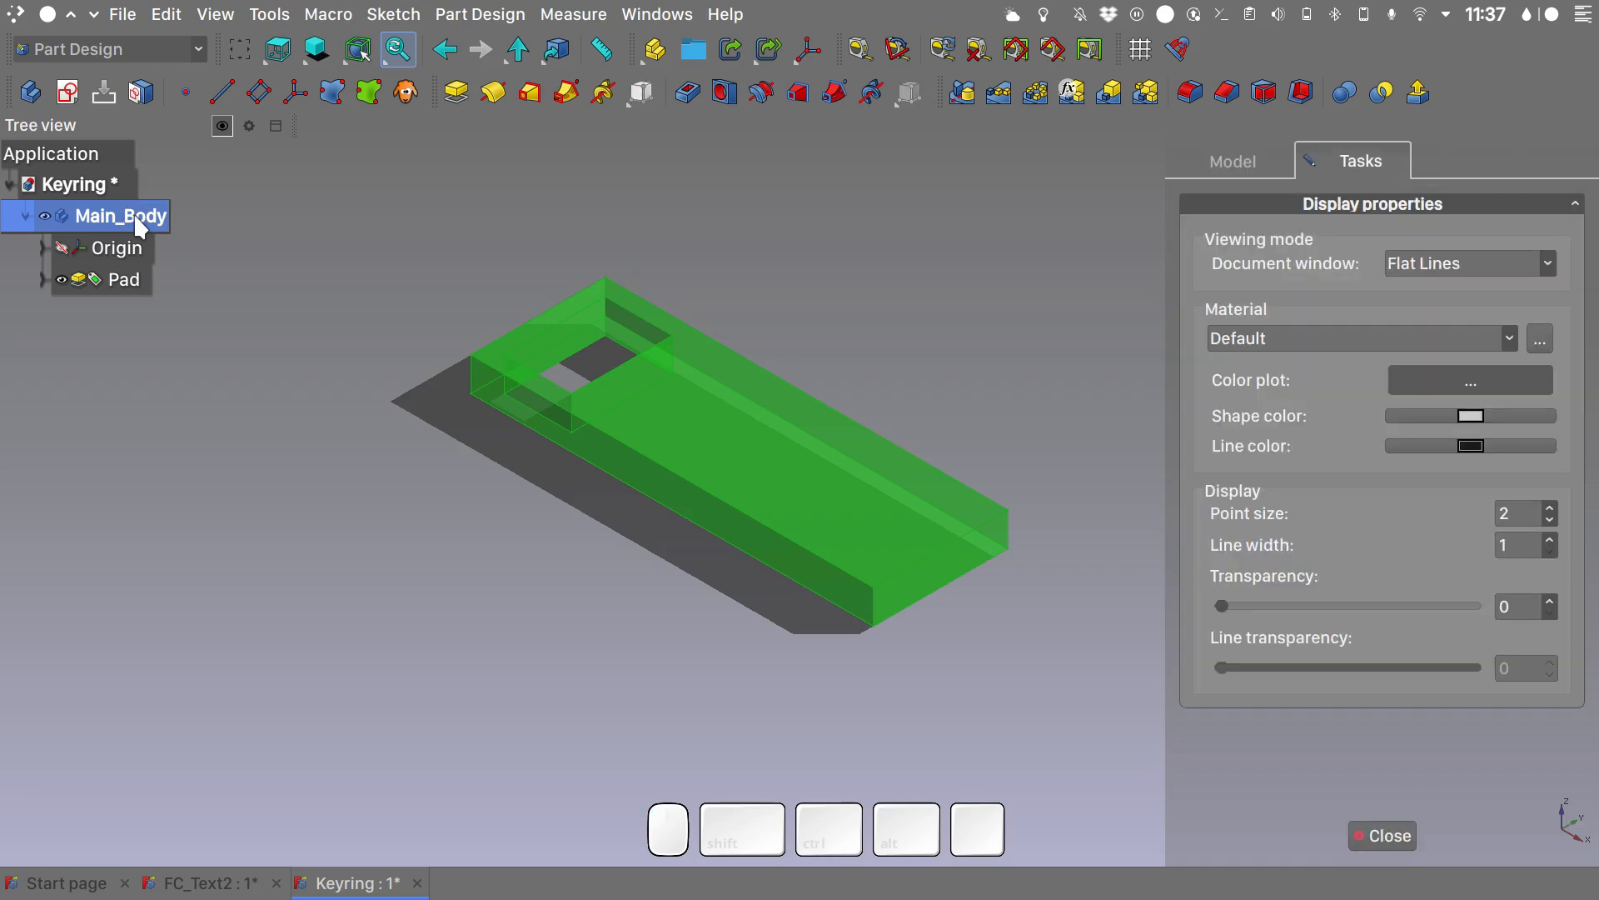
left_click(1472, 419)
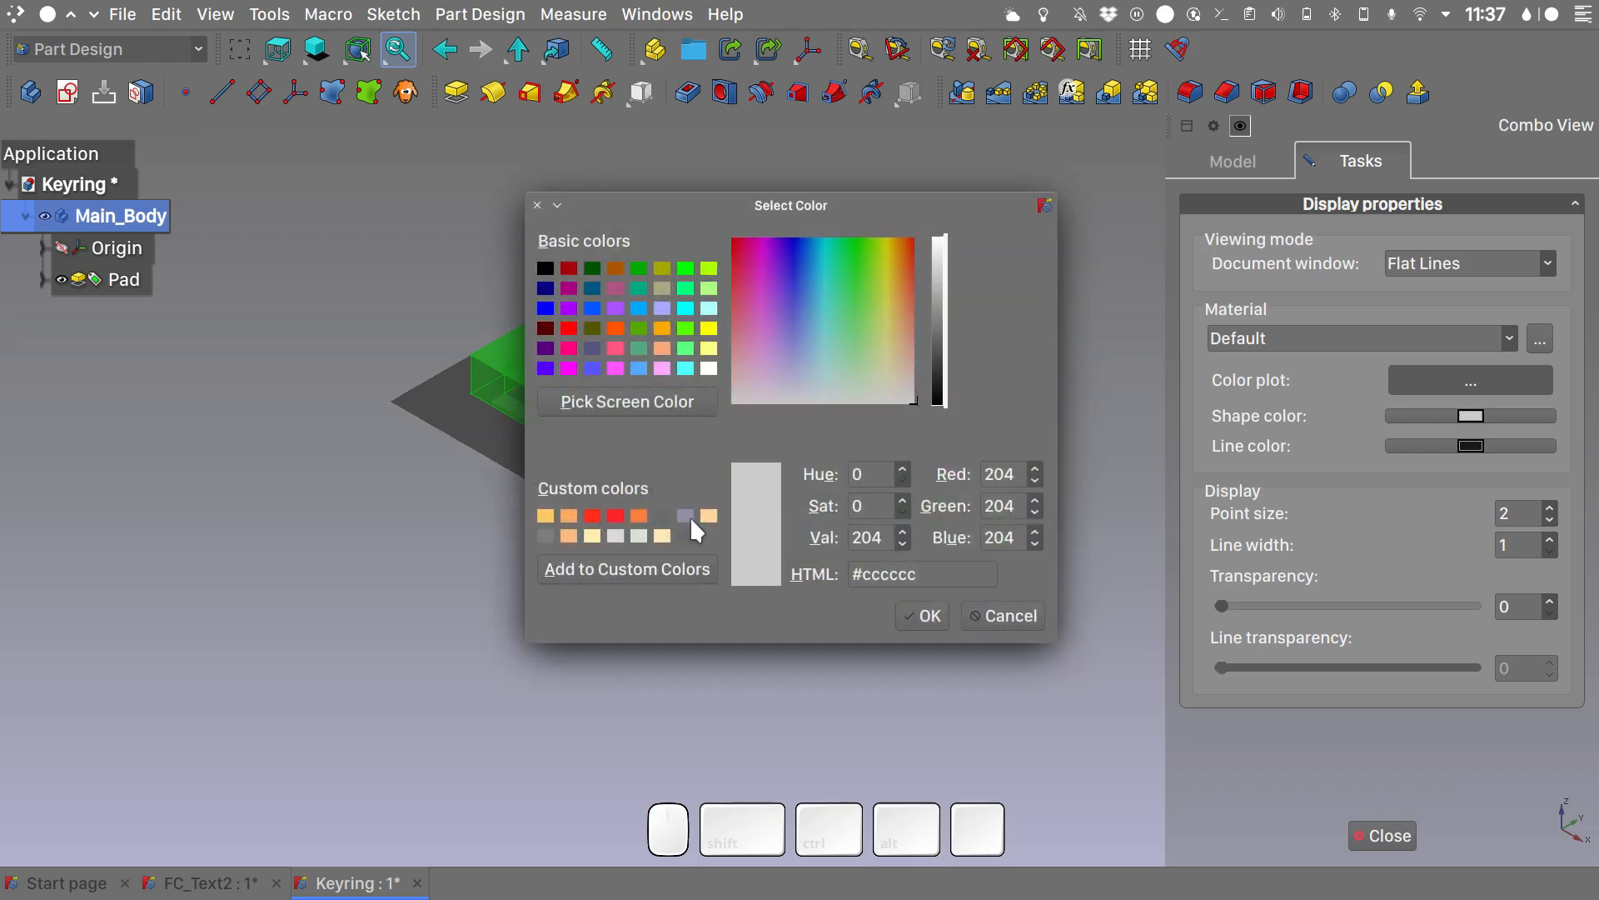
left_click(691, 517)
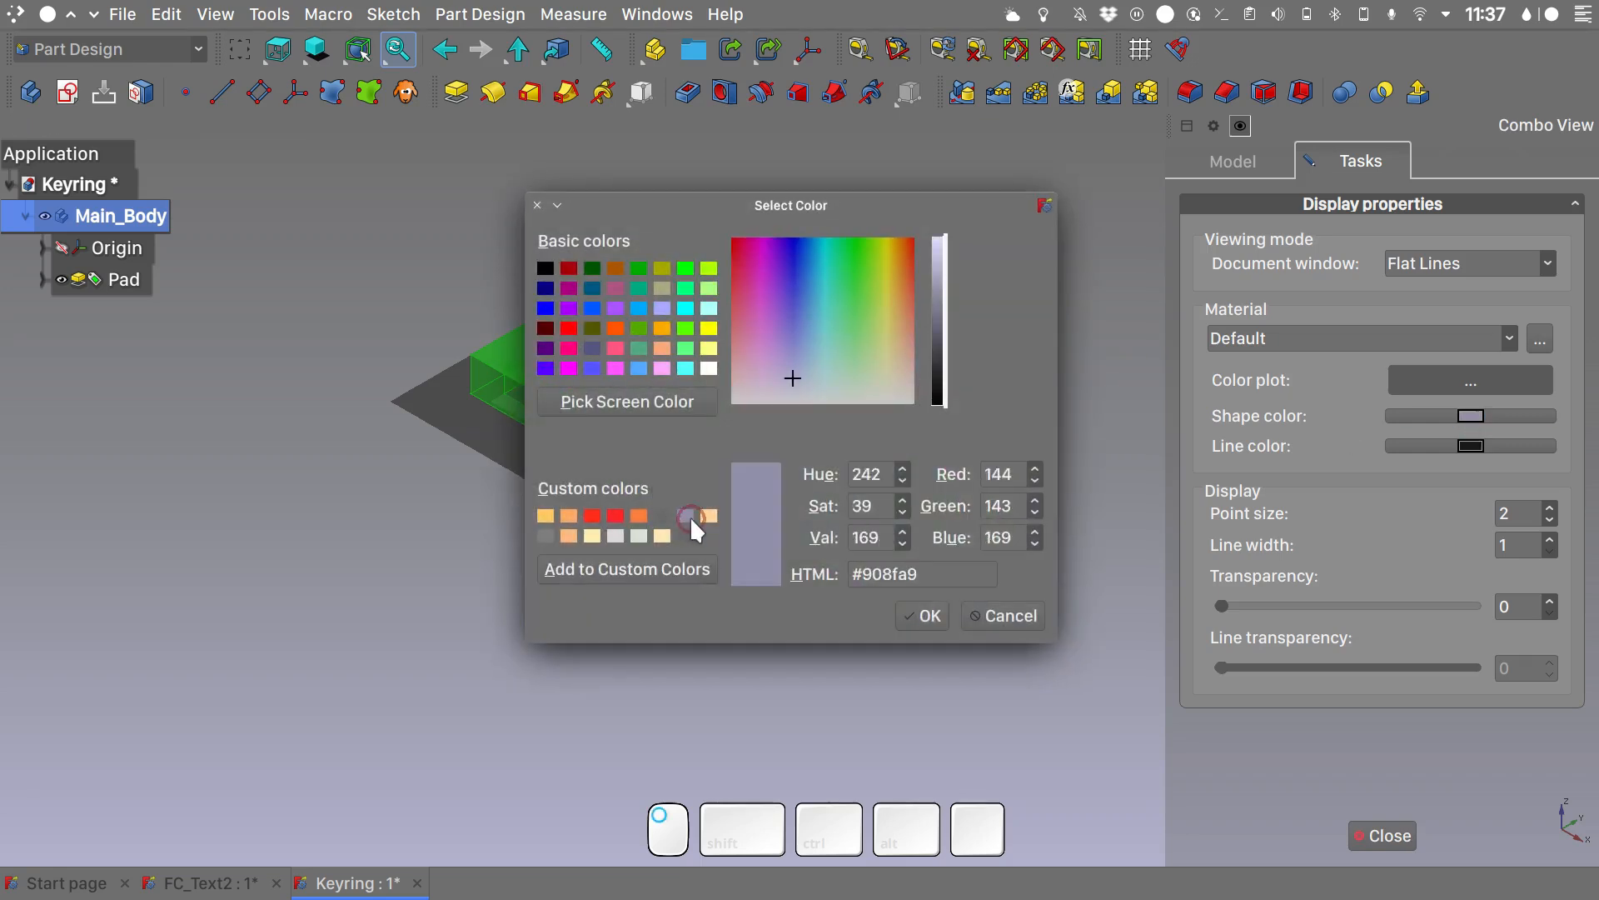
left_click(910, 616)
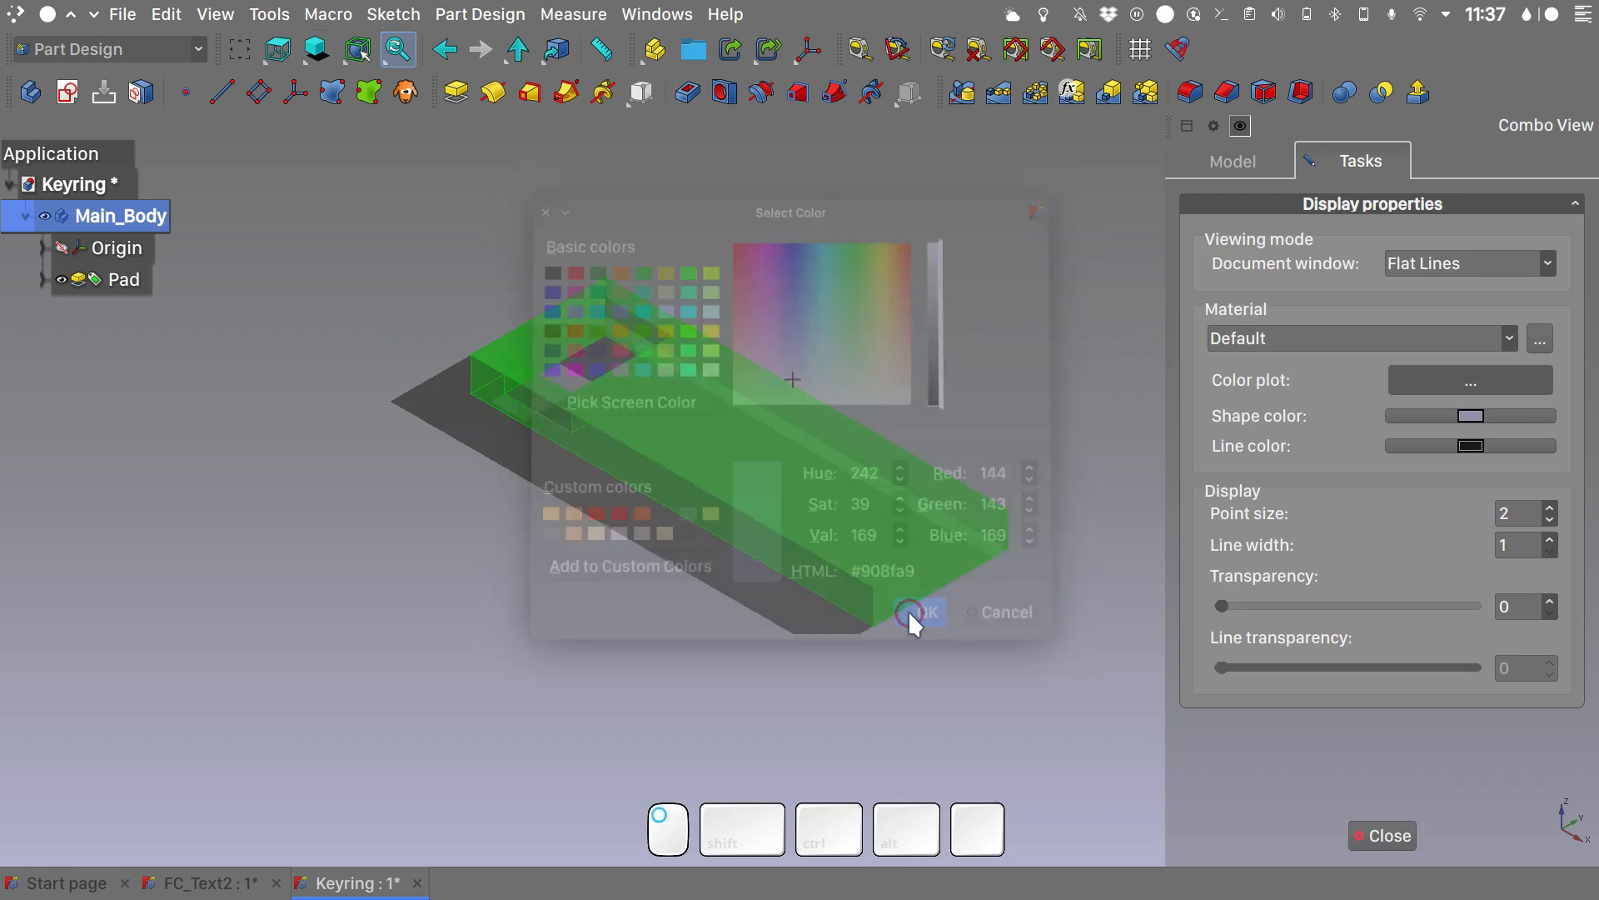
left_click(1382, 836)
- Examine the finished FC_Text2 keyring from an angled view and return to the Keyring document
left_click(214, 887)
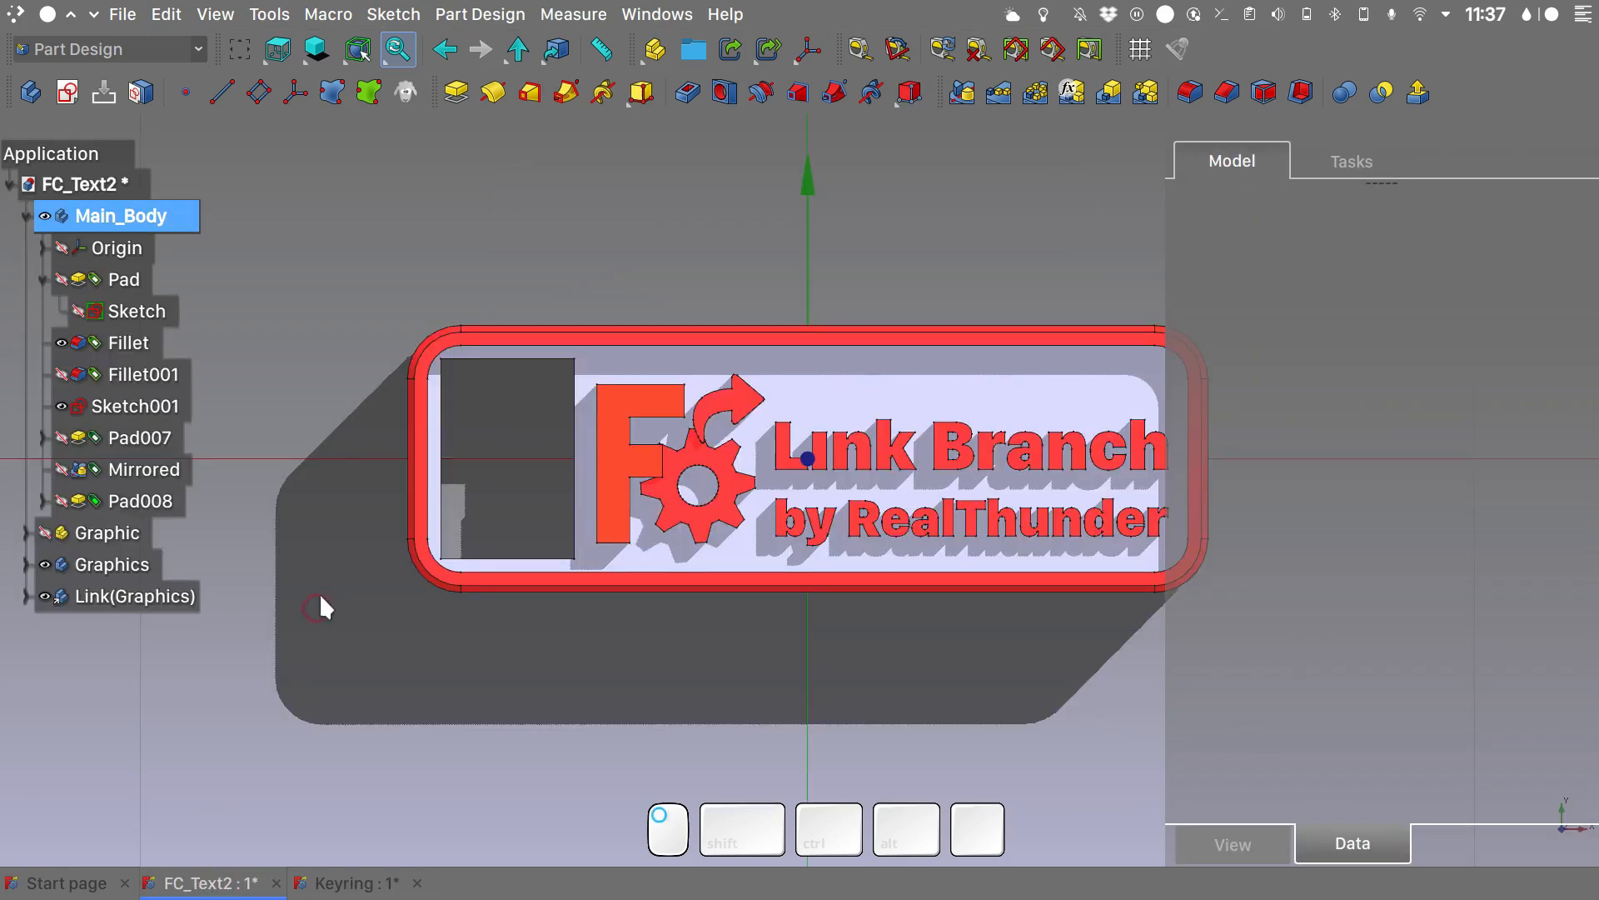
left_click_drag(517, 658, 278, 621, "alt")
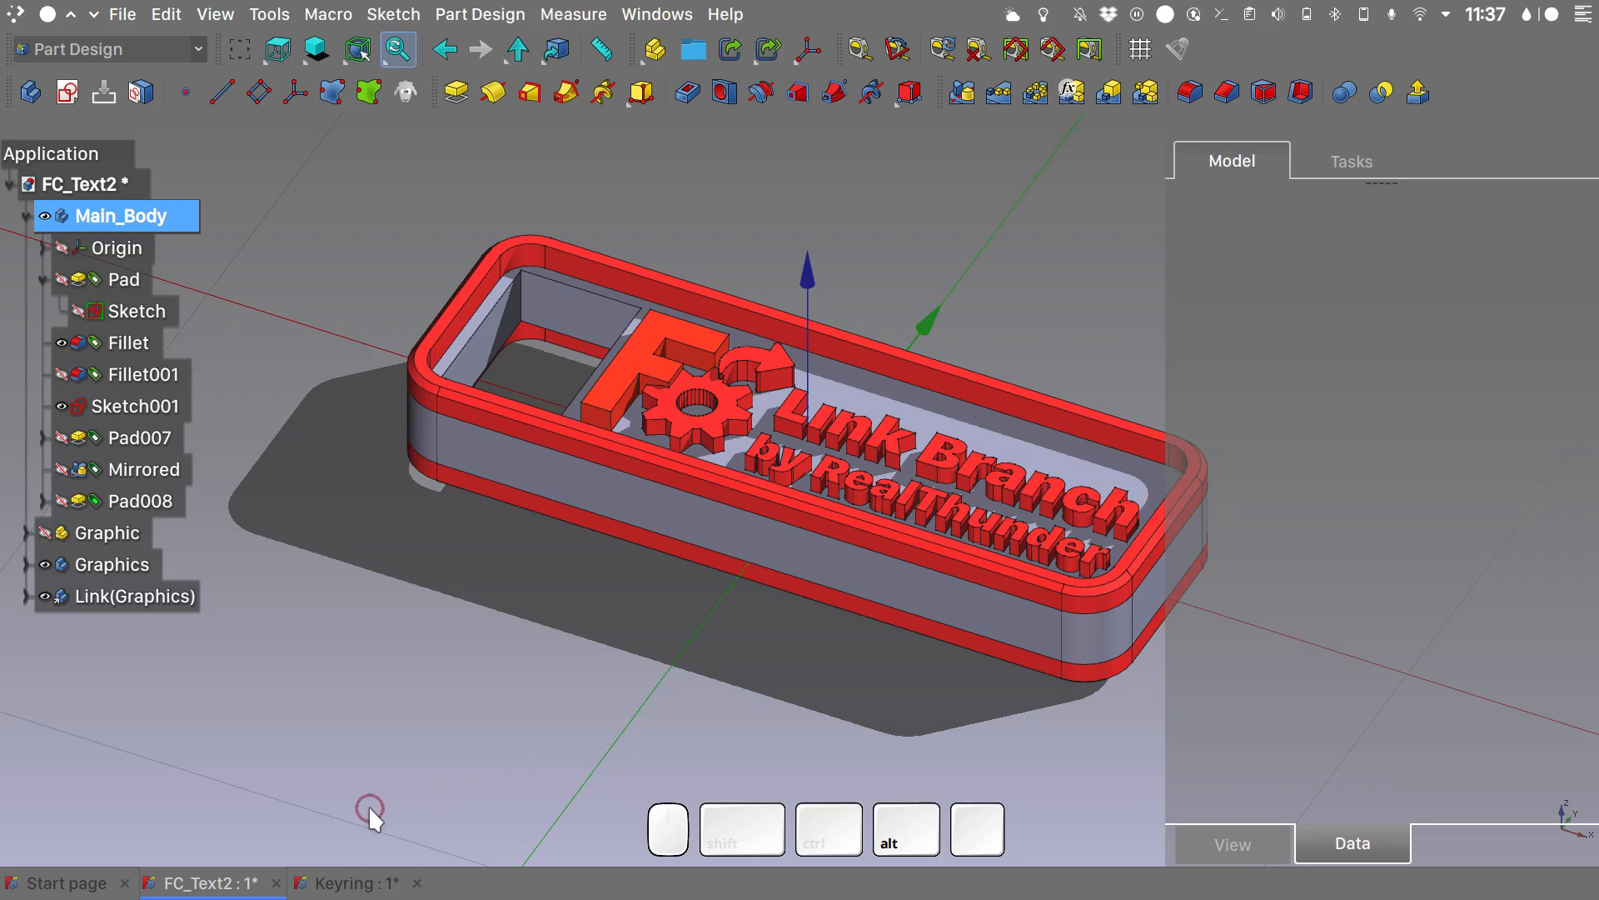
left_click(348, 885)
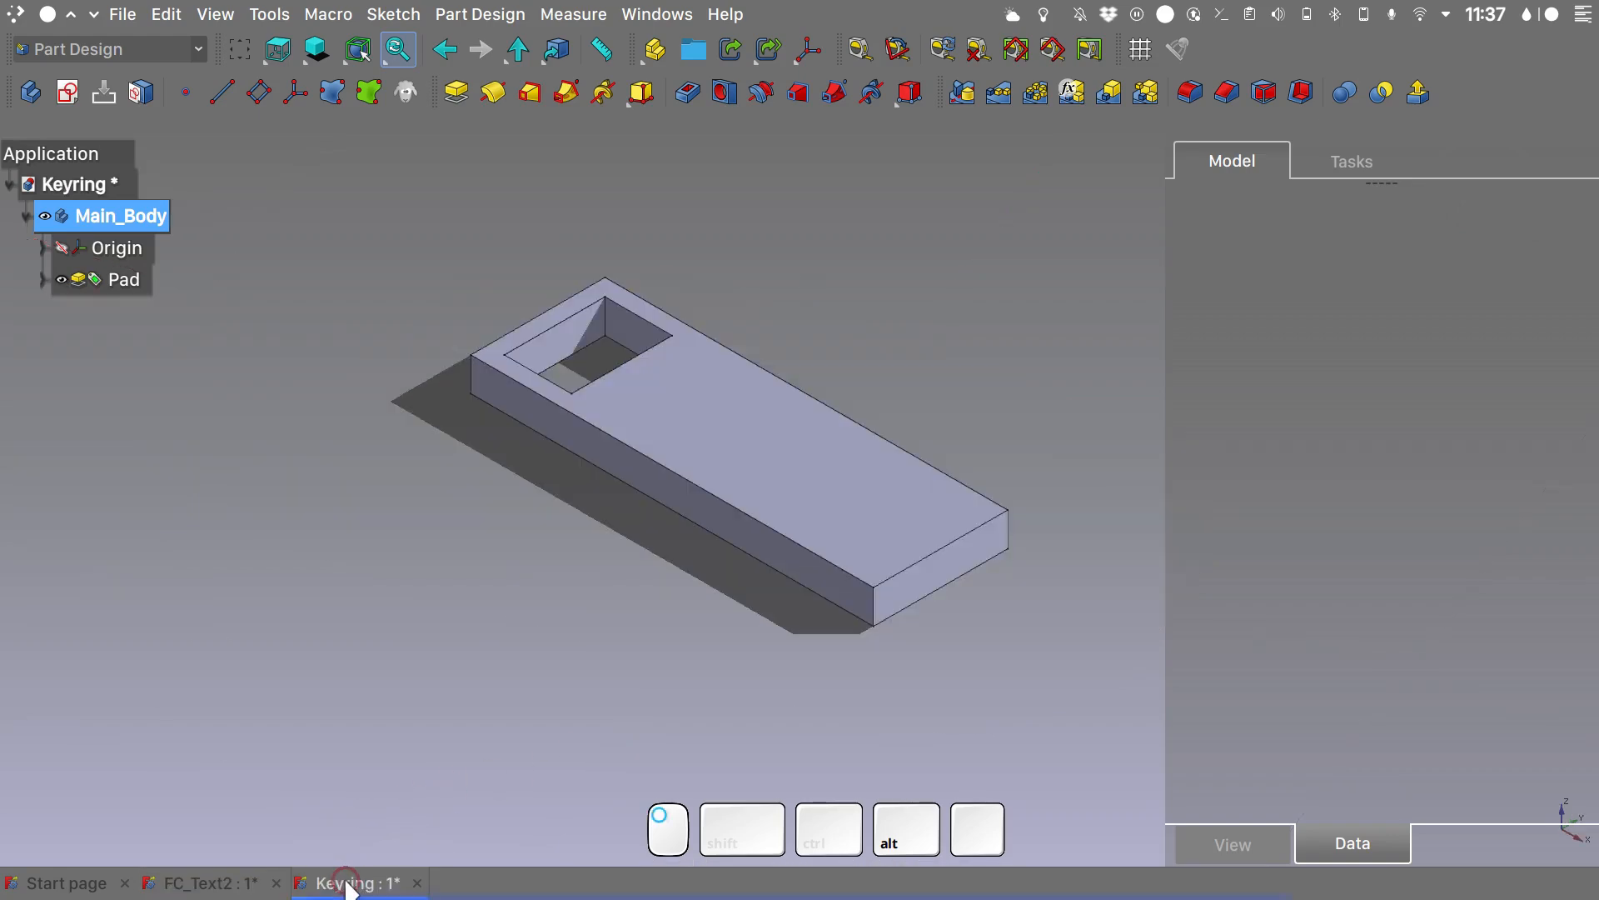
- Check the Selection on top view option while one outer corner edge of the pad is selected, and clear the selection
left_click(466, 373)
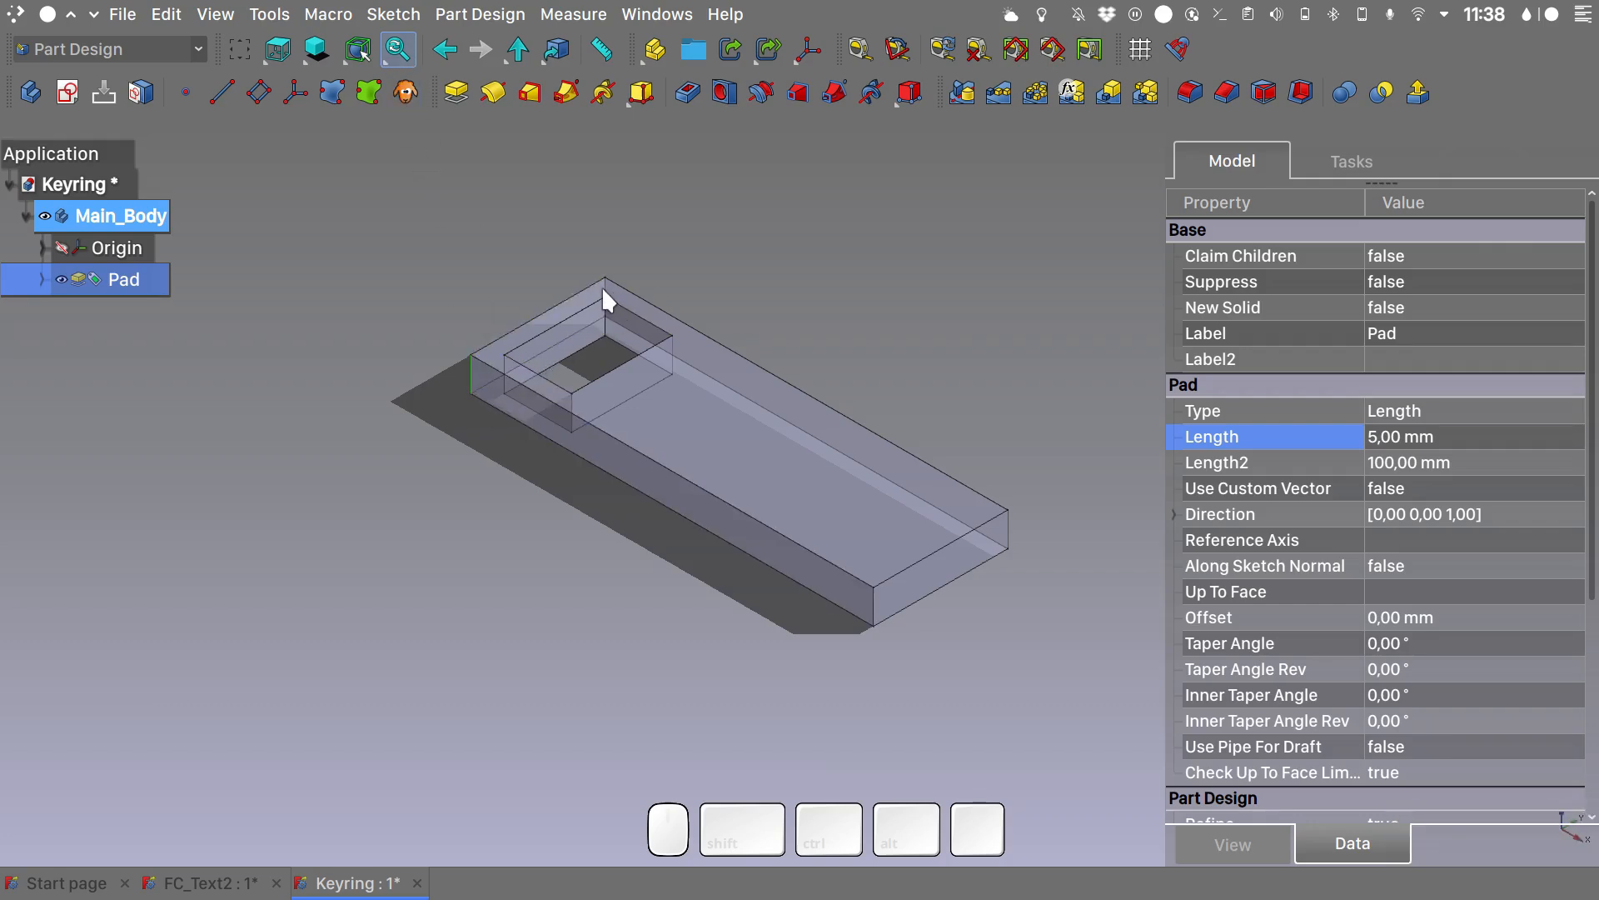
scroll(603, 289, "down", 4)
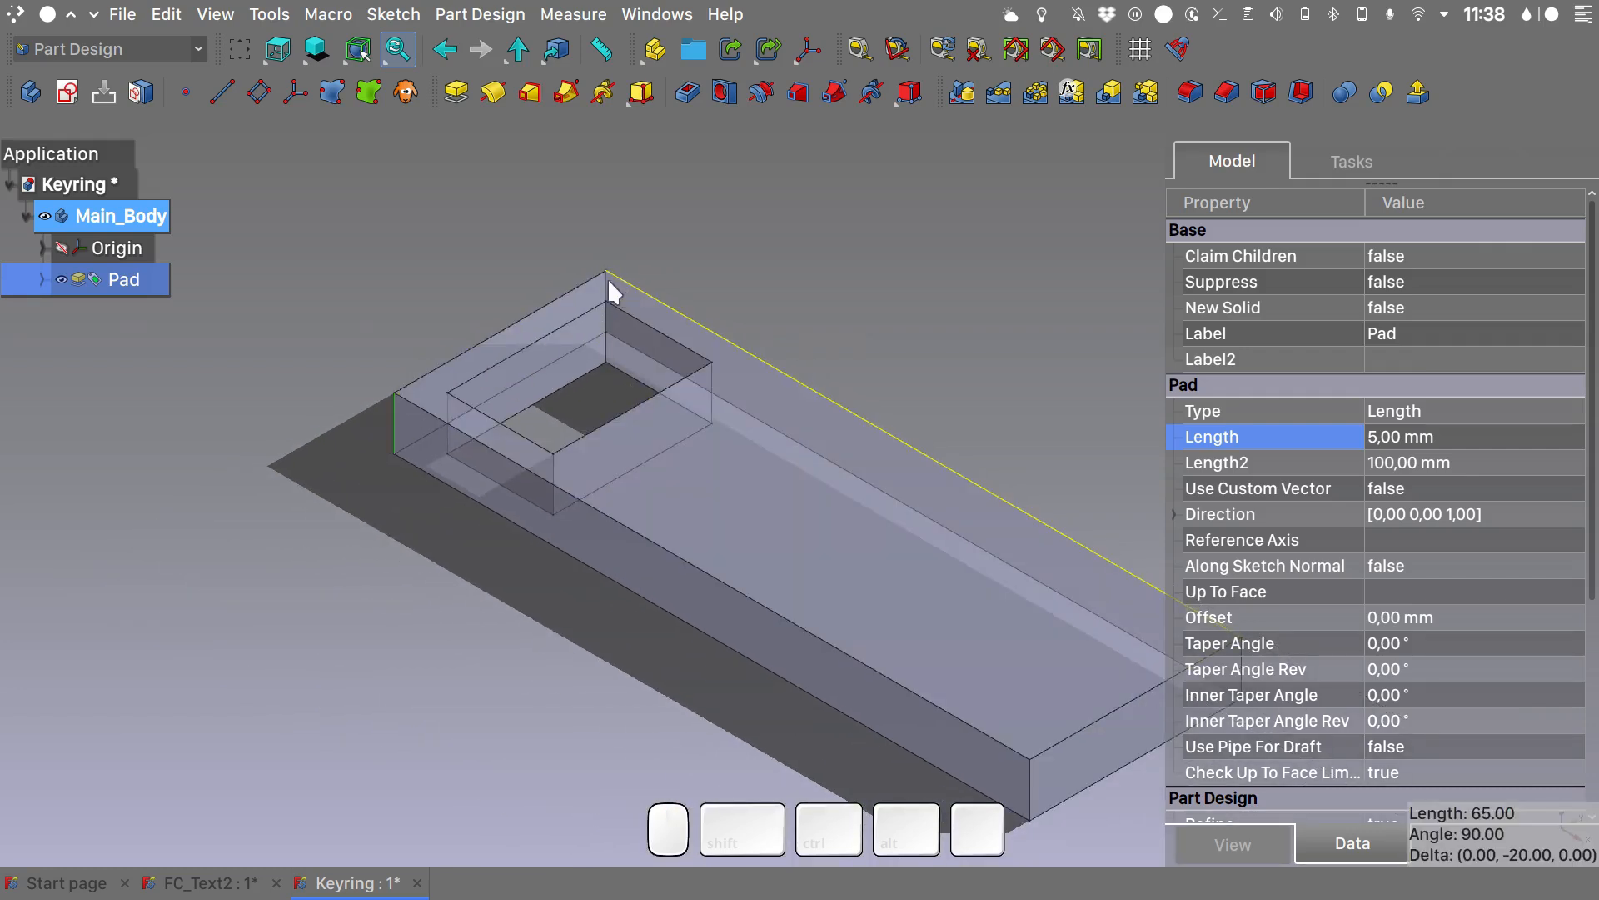
scroll(606, 286, "up", 2)
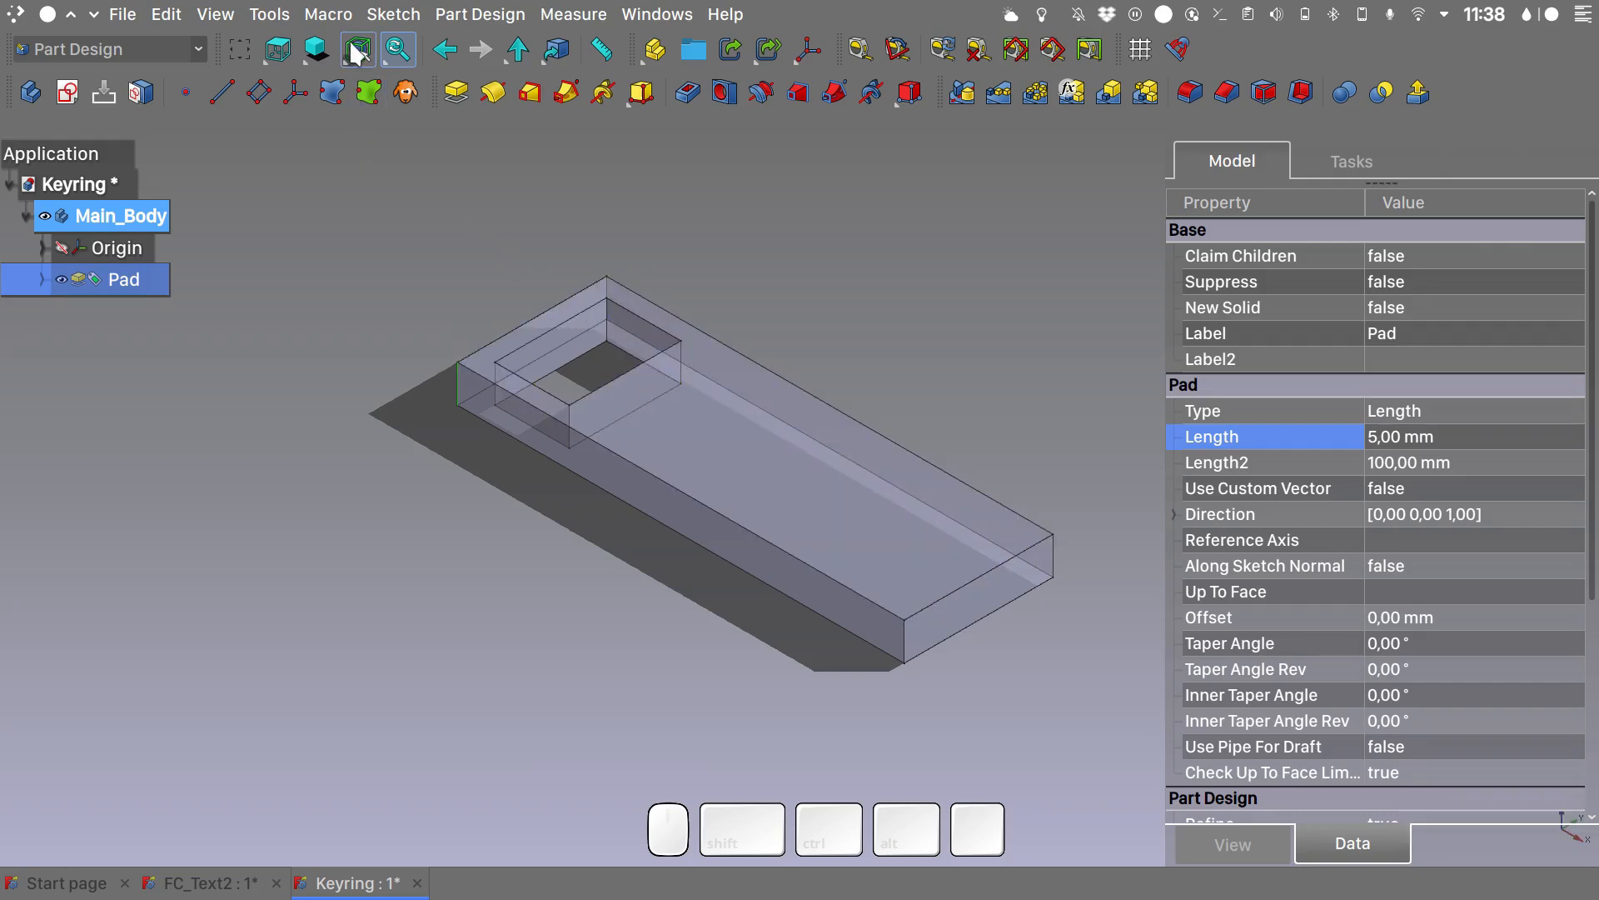
left_click(345, 65)
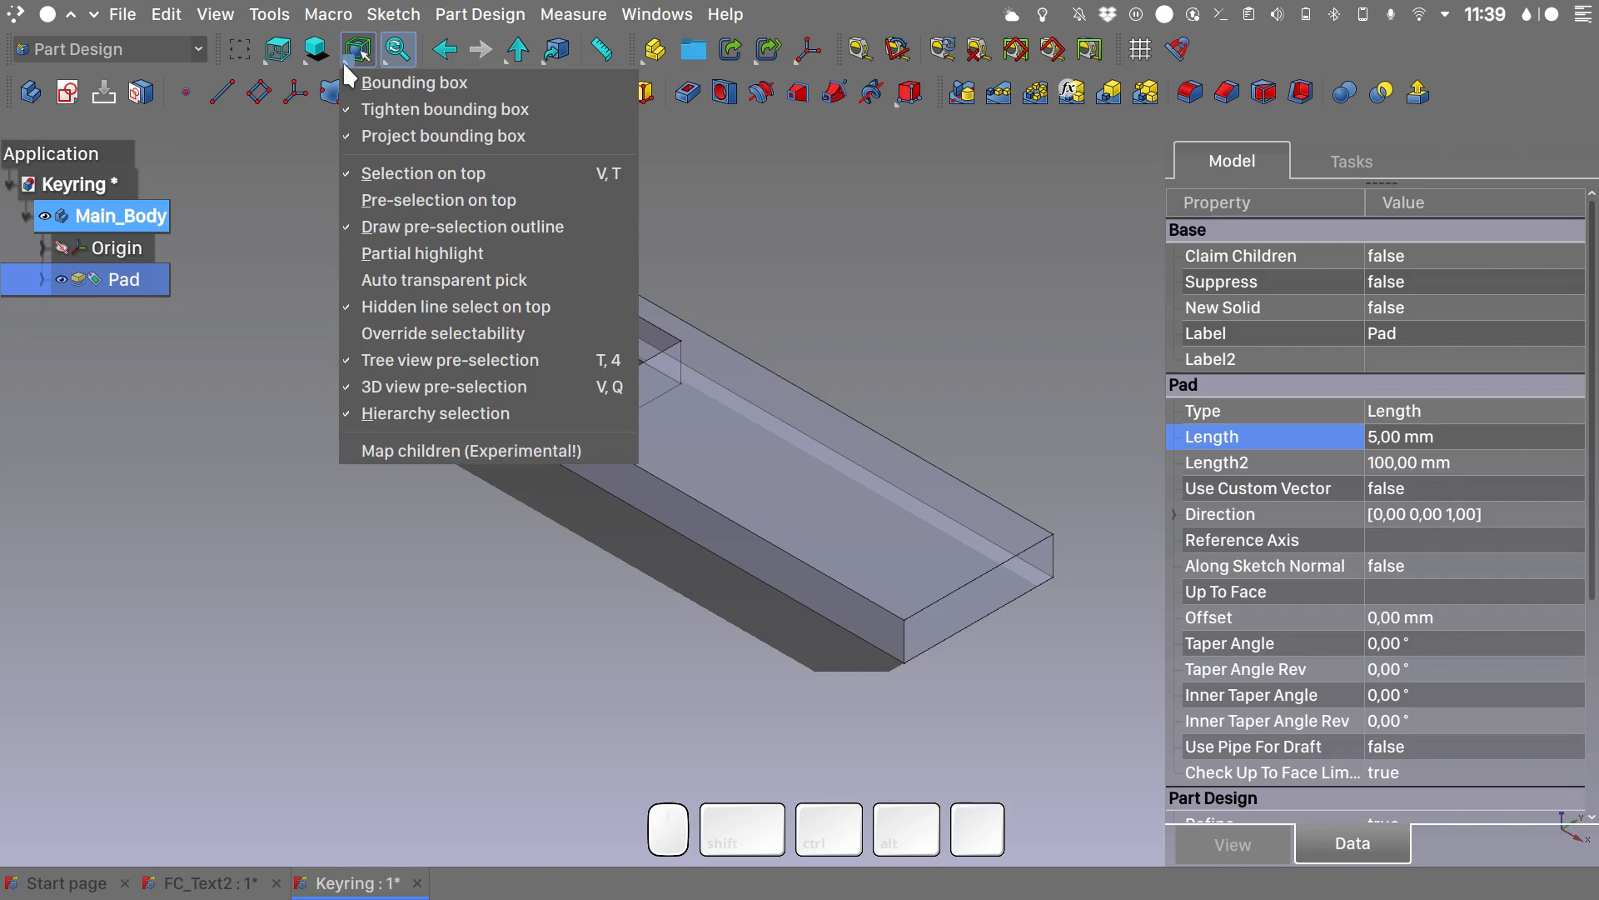
left_click(424, 175)
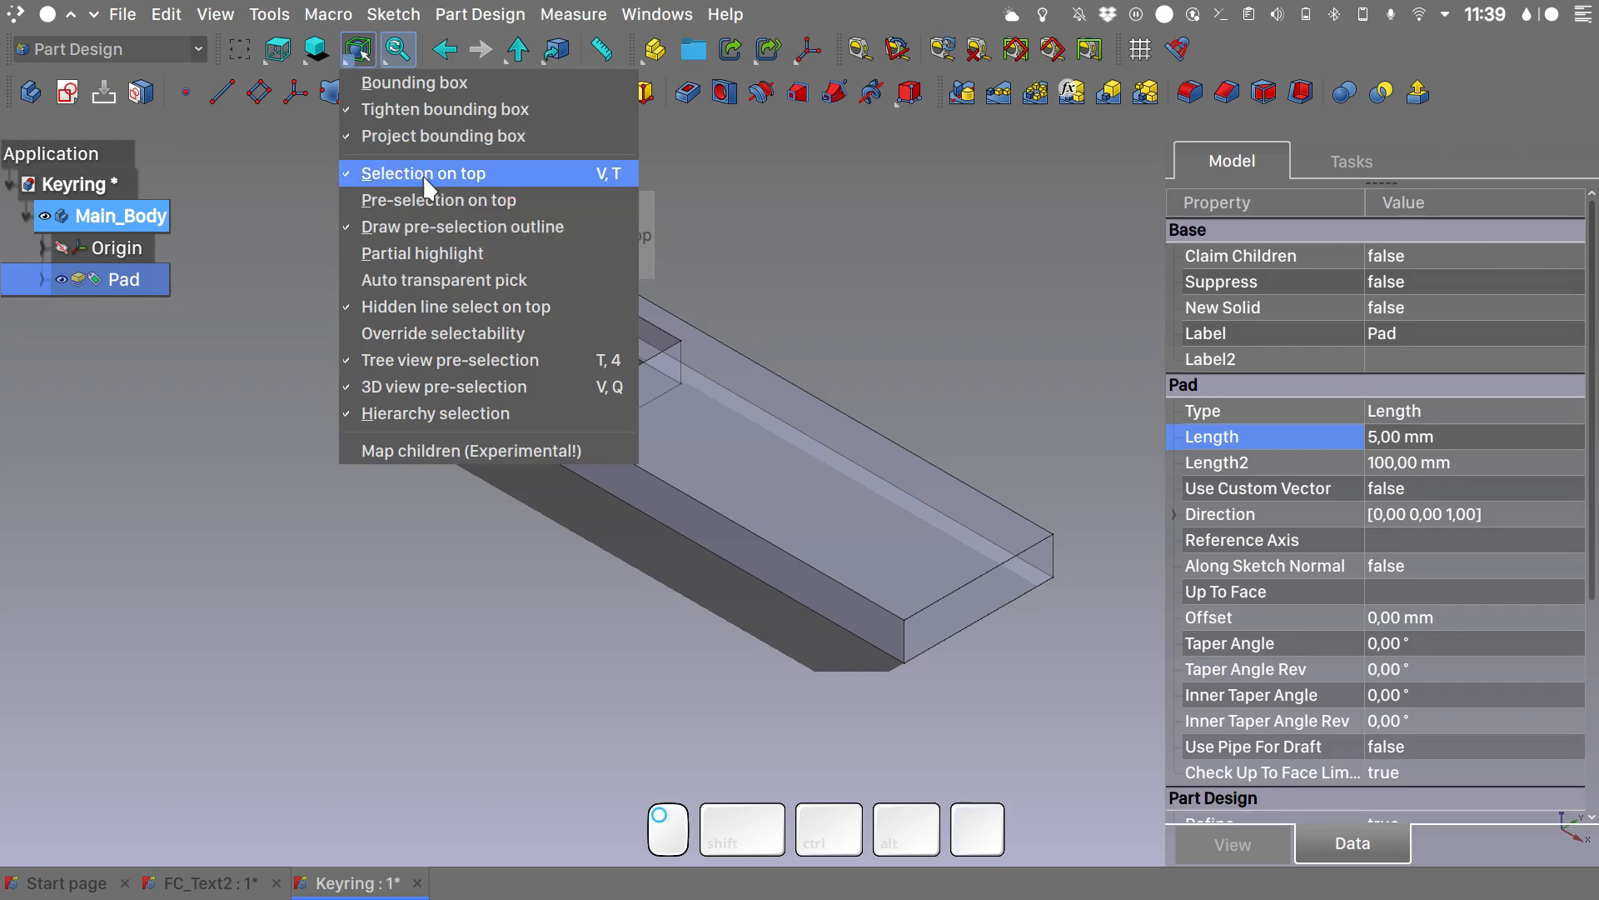
left_click(468, 487)
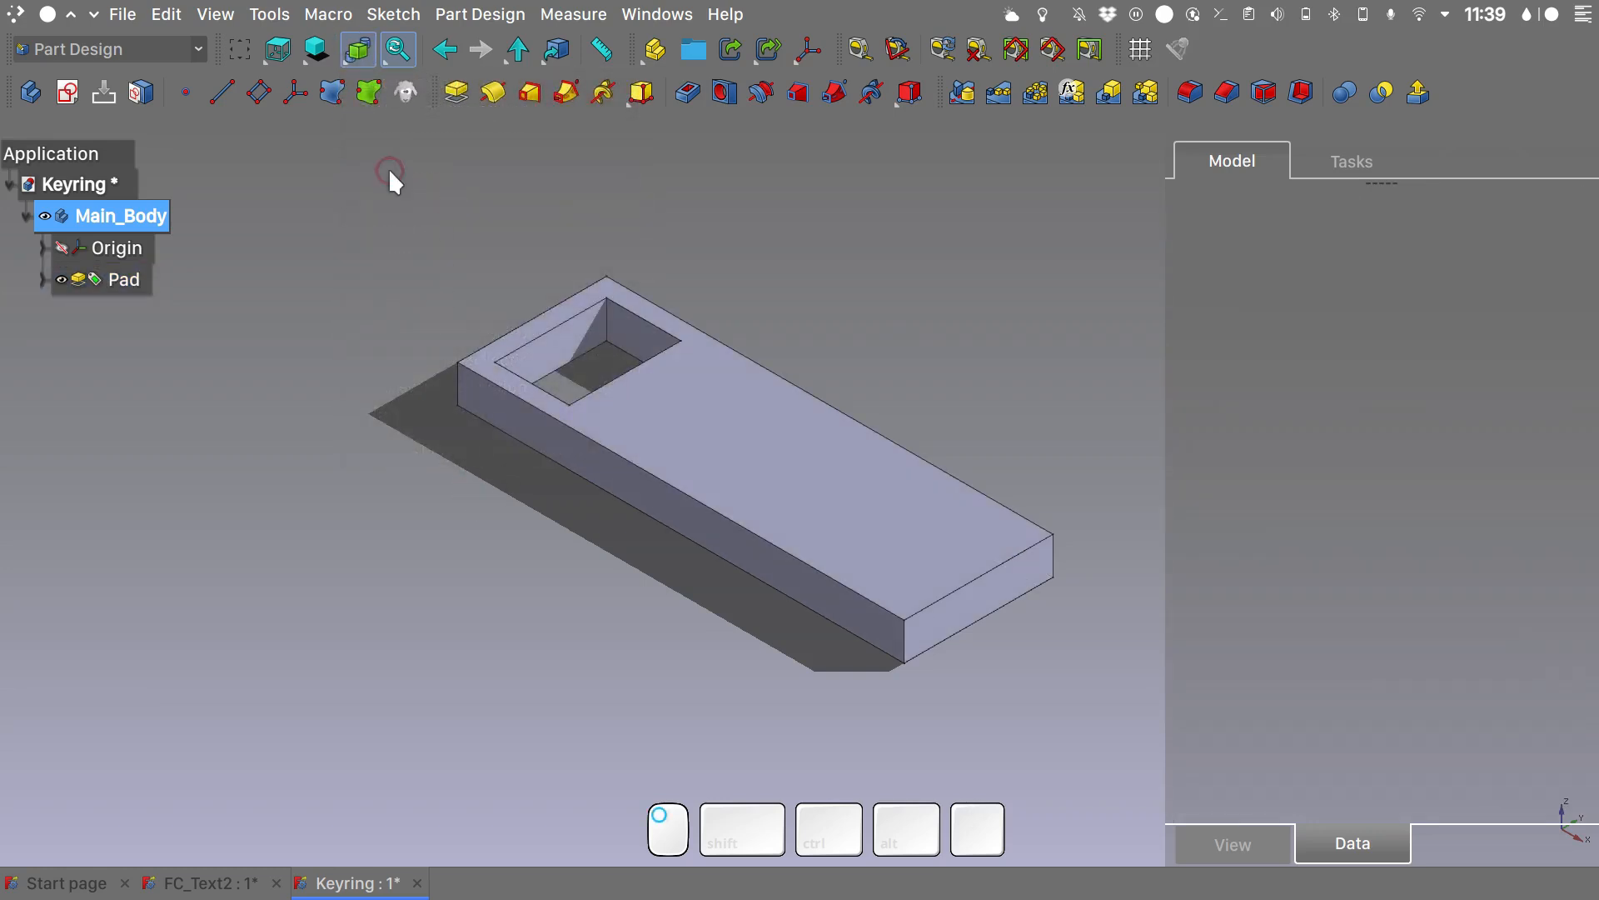
- Fillet the four outer vertical corner edges of the pad with a 4 mm radius
left_click(455, 388)
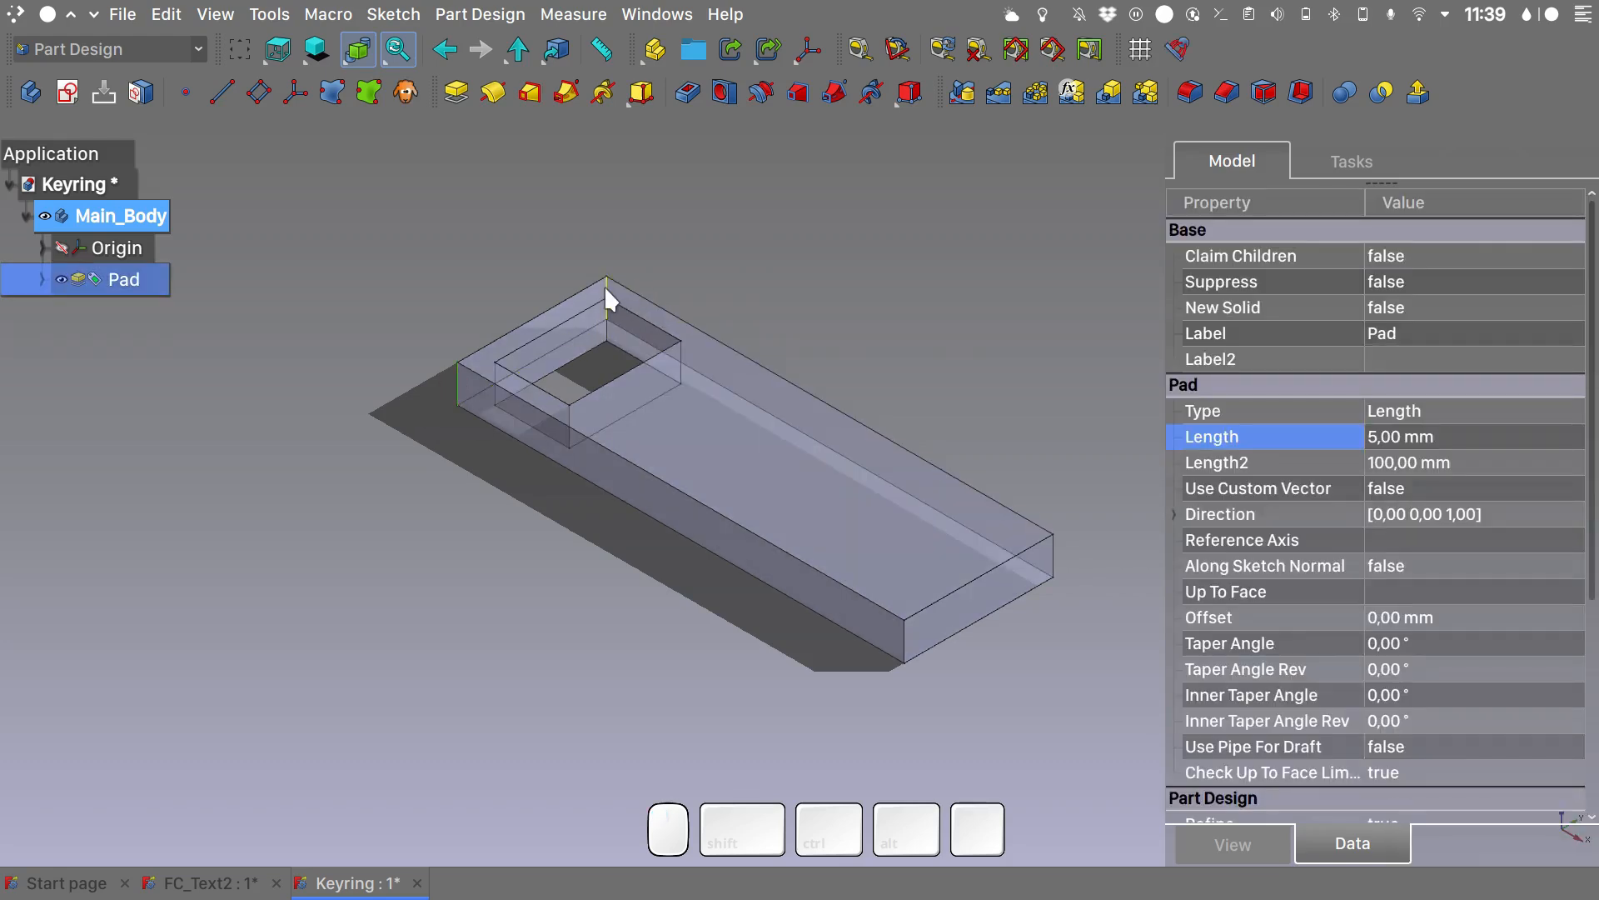
key("ctrl")
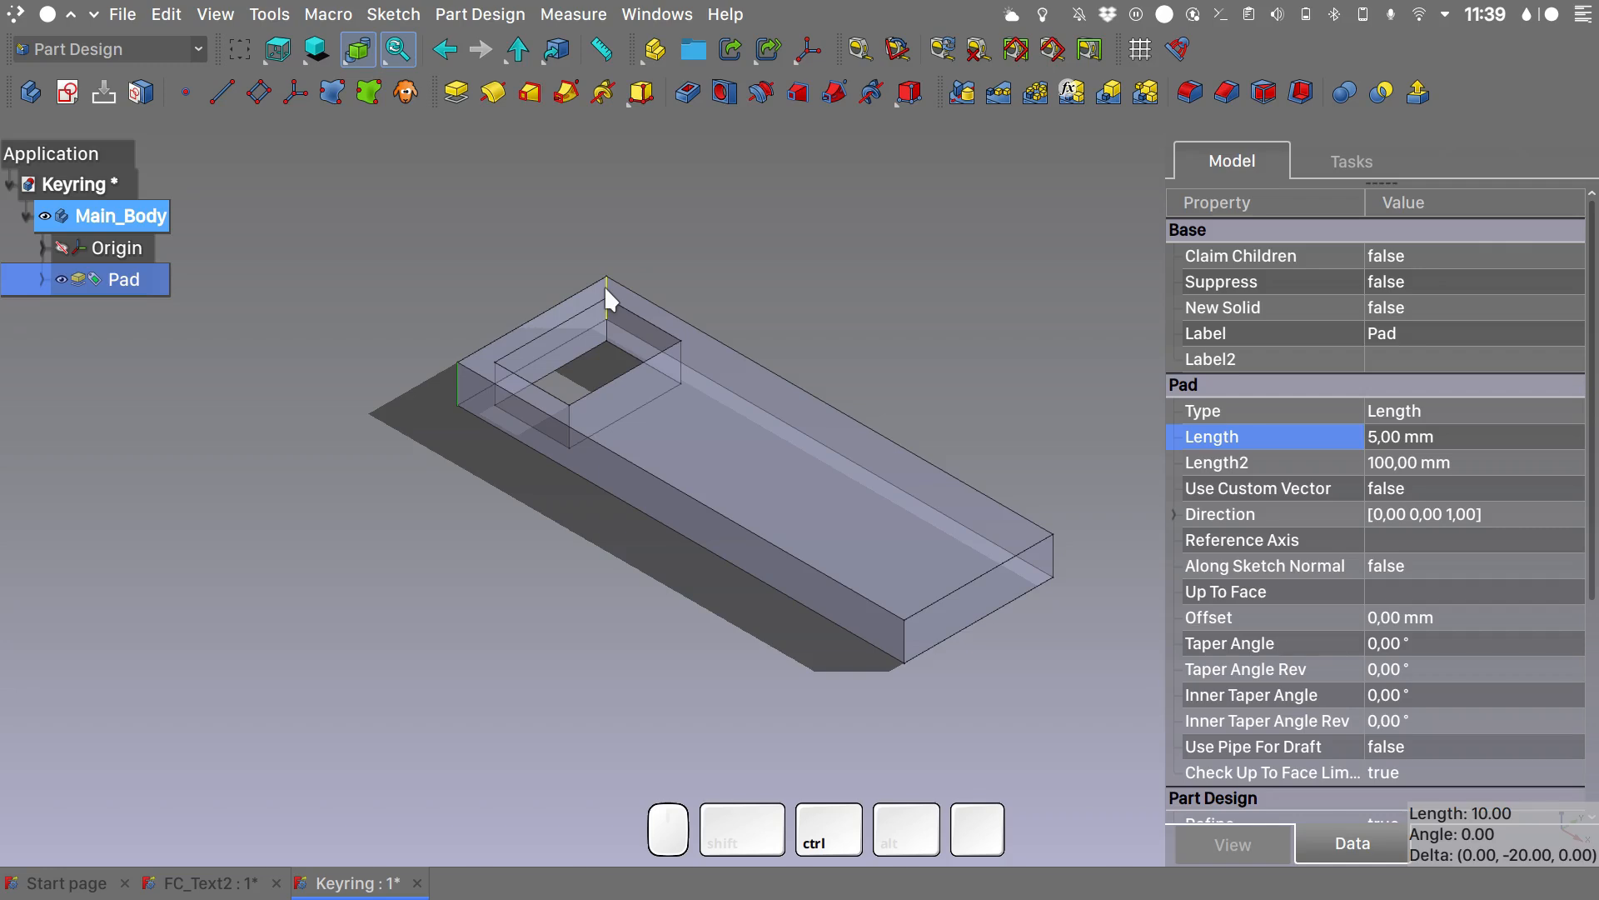
left_click(607, 293, "ctrl")
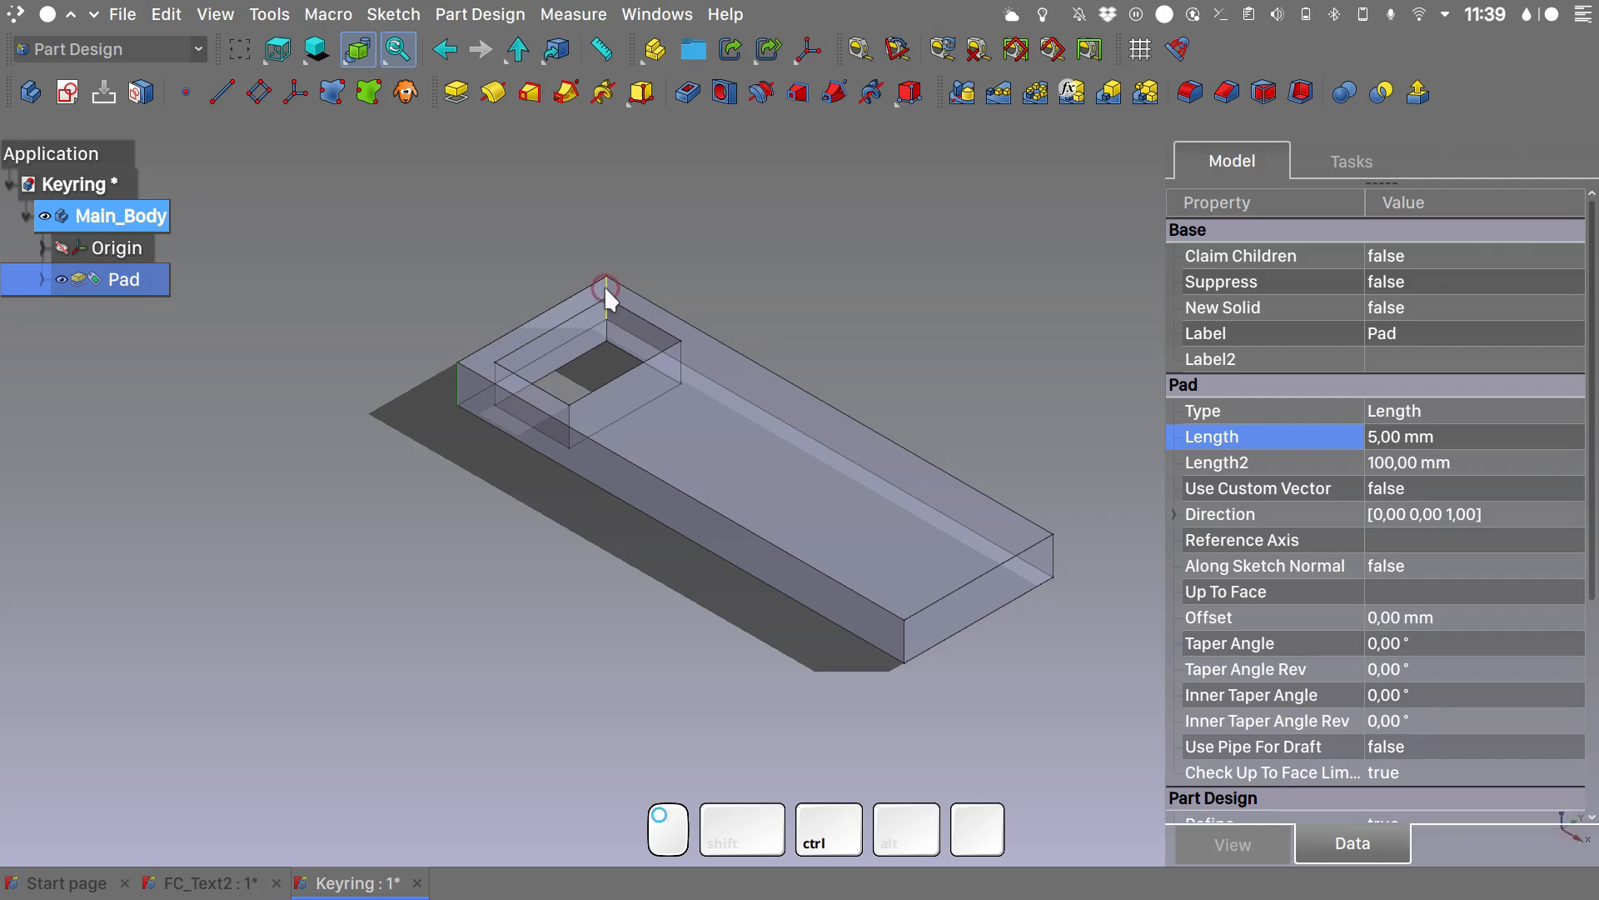
left_click(1053, 551, "ctrl")
left_click(900, 637, "ctrl")
left_click(1191, 95)
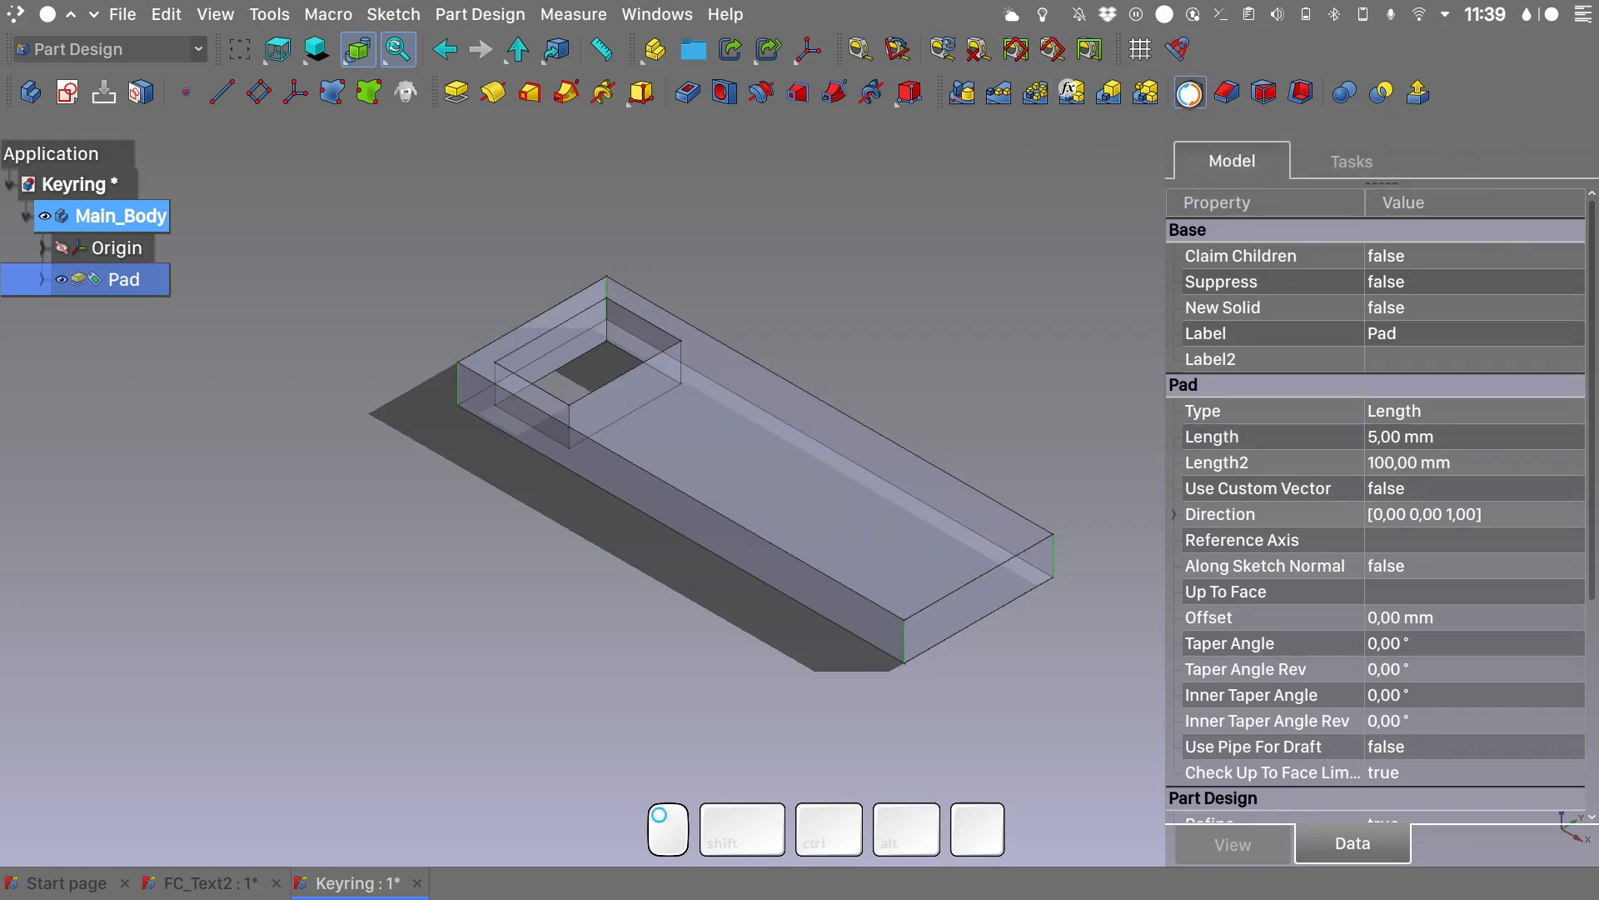
type("4")
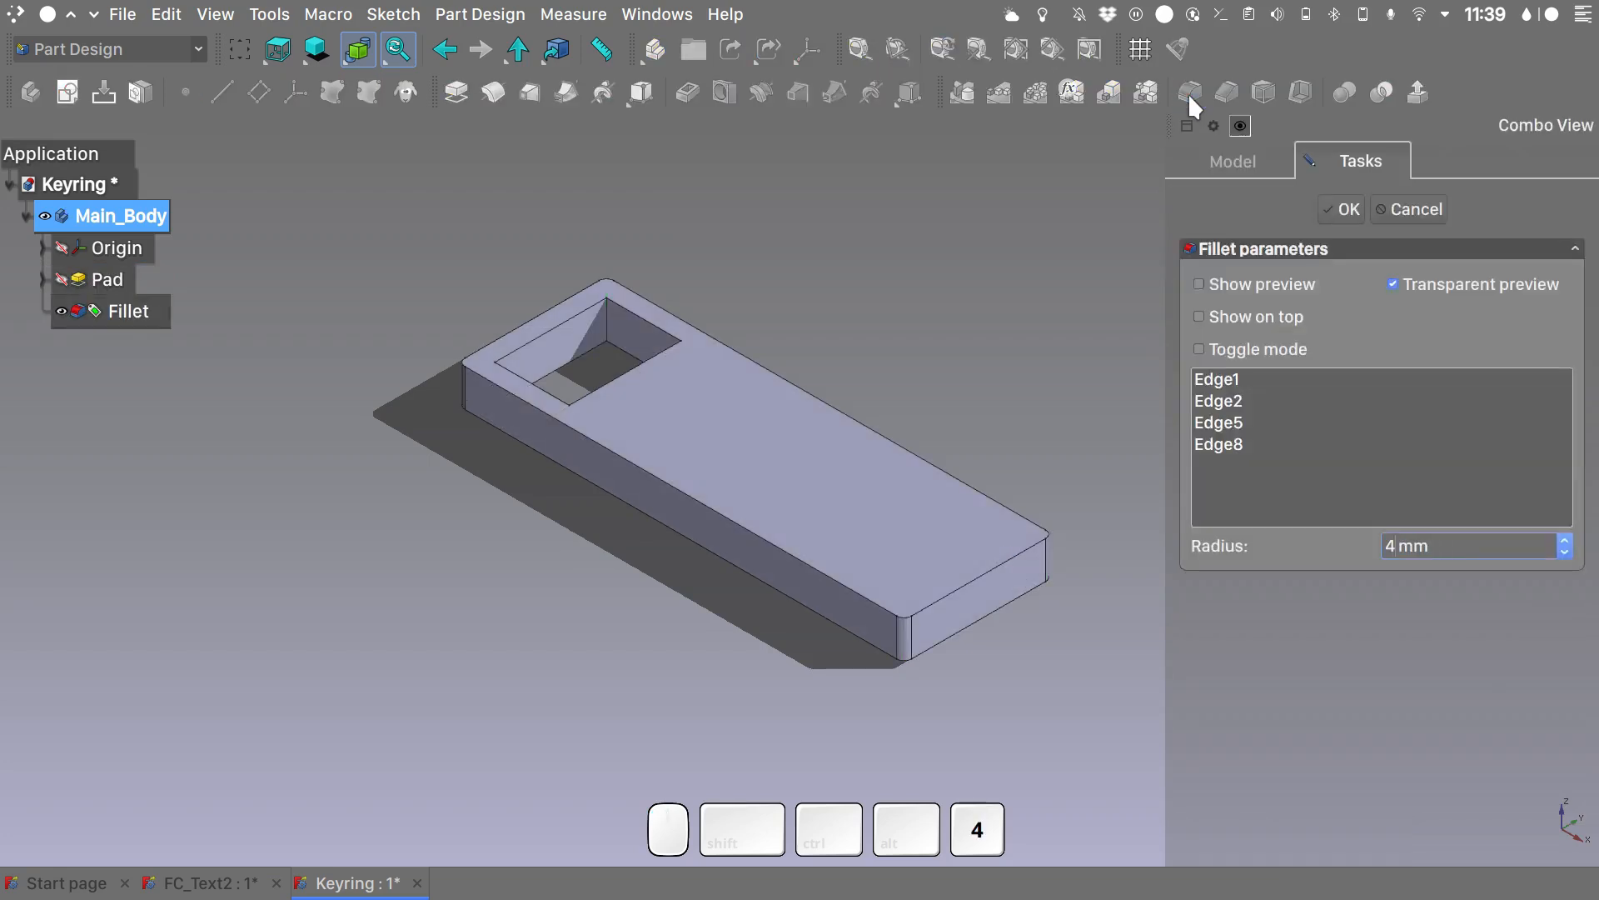
key("Return")
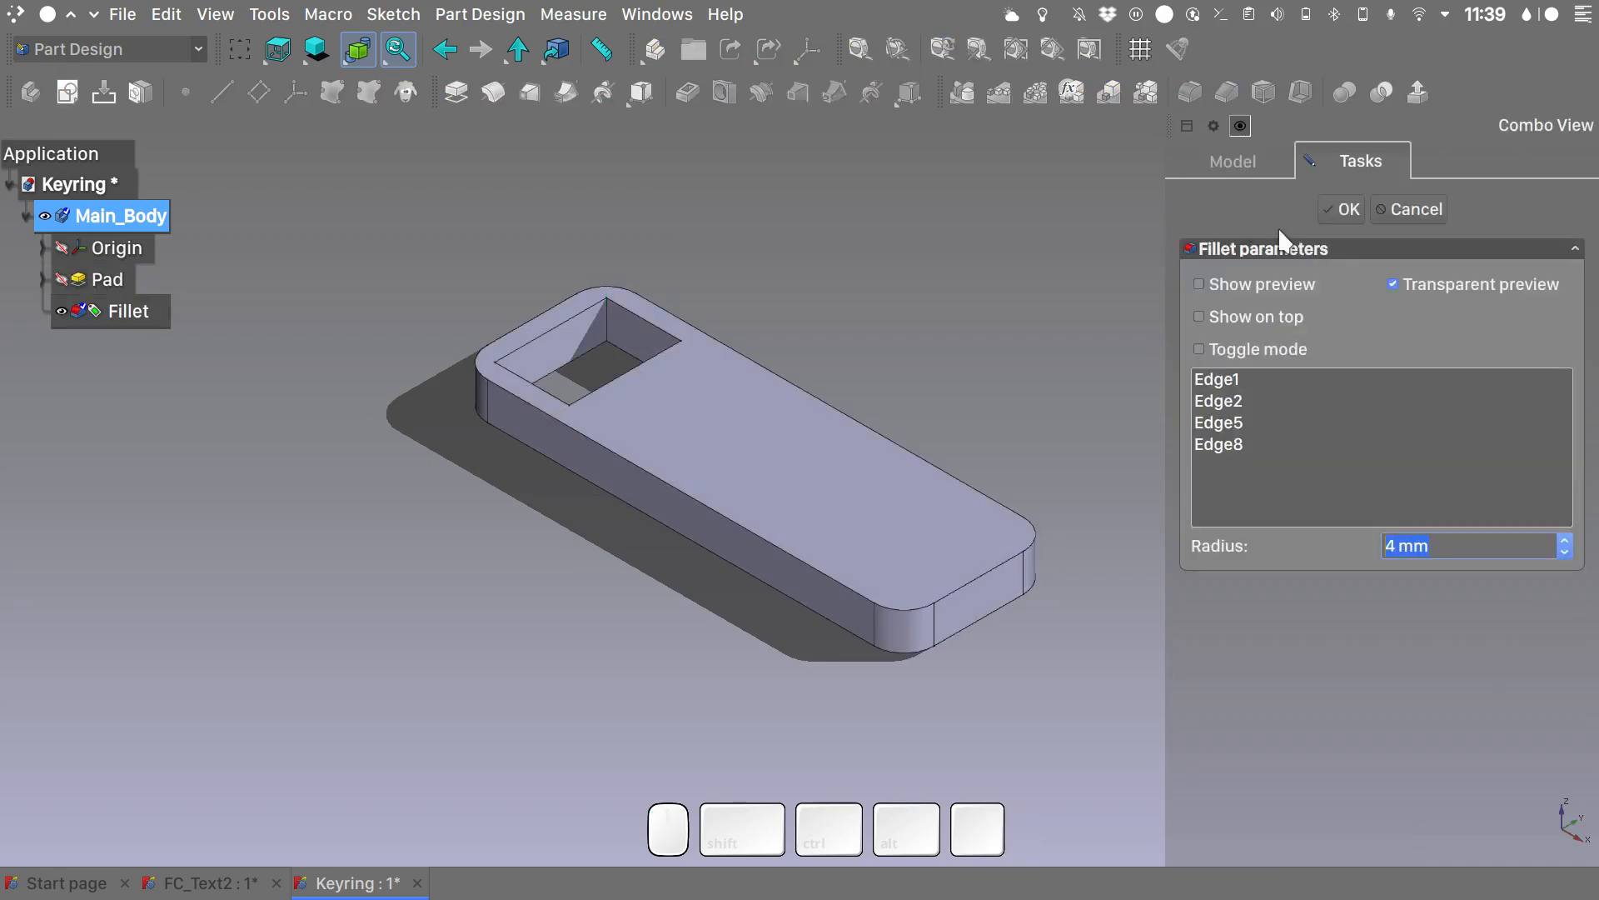
left_click(1338, 213)
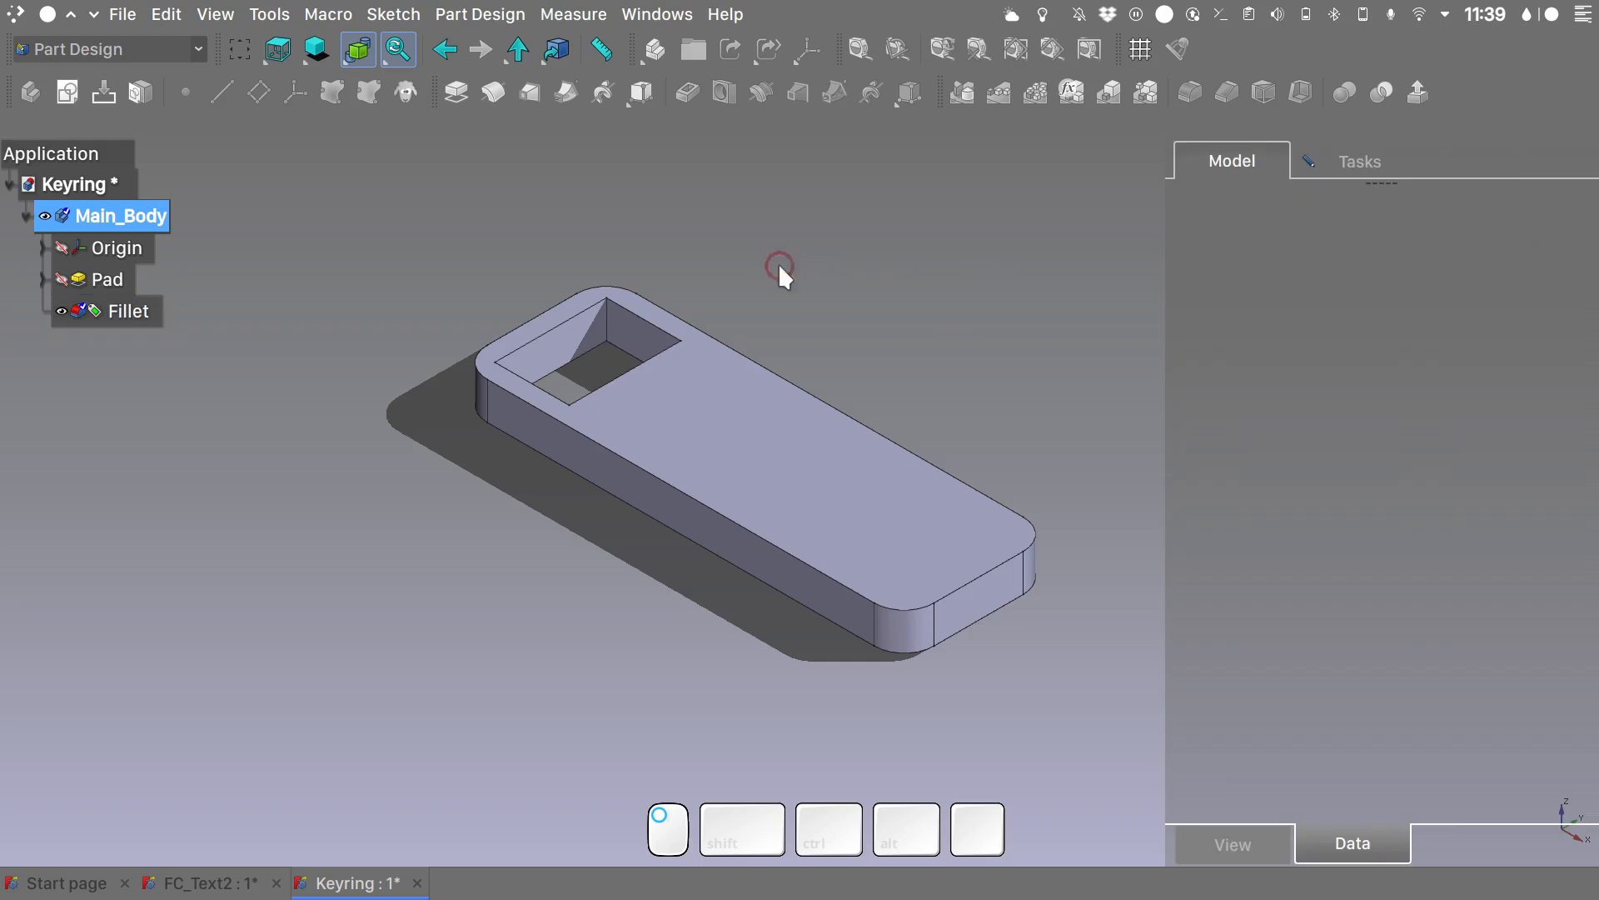
- Fillet the four vertical corner edges of the rectangular opening with a 2 mm radius
left_click(608, 323)
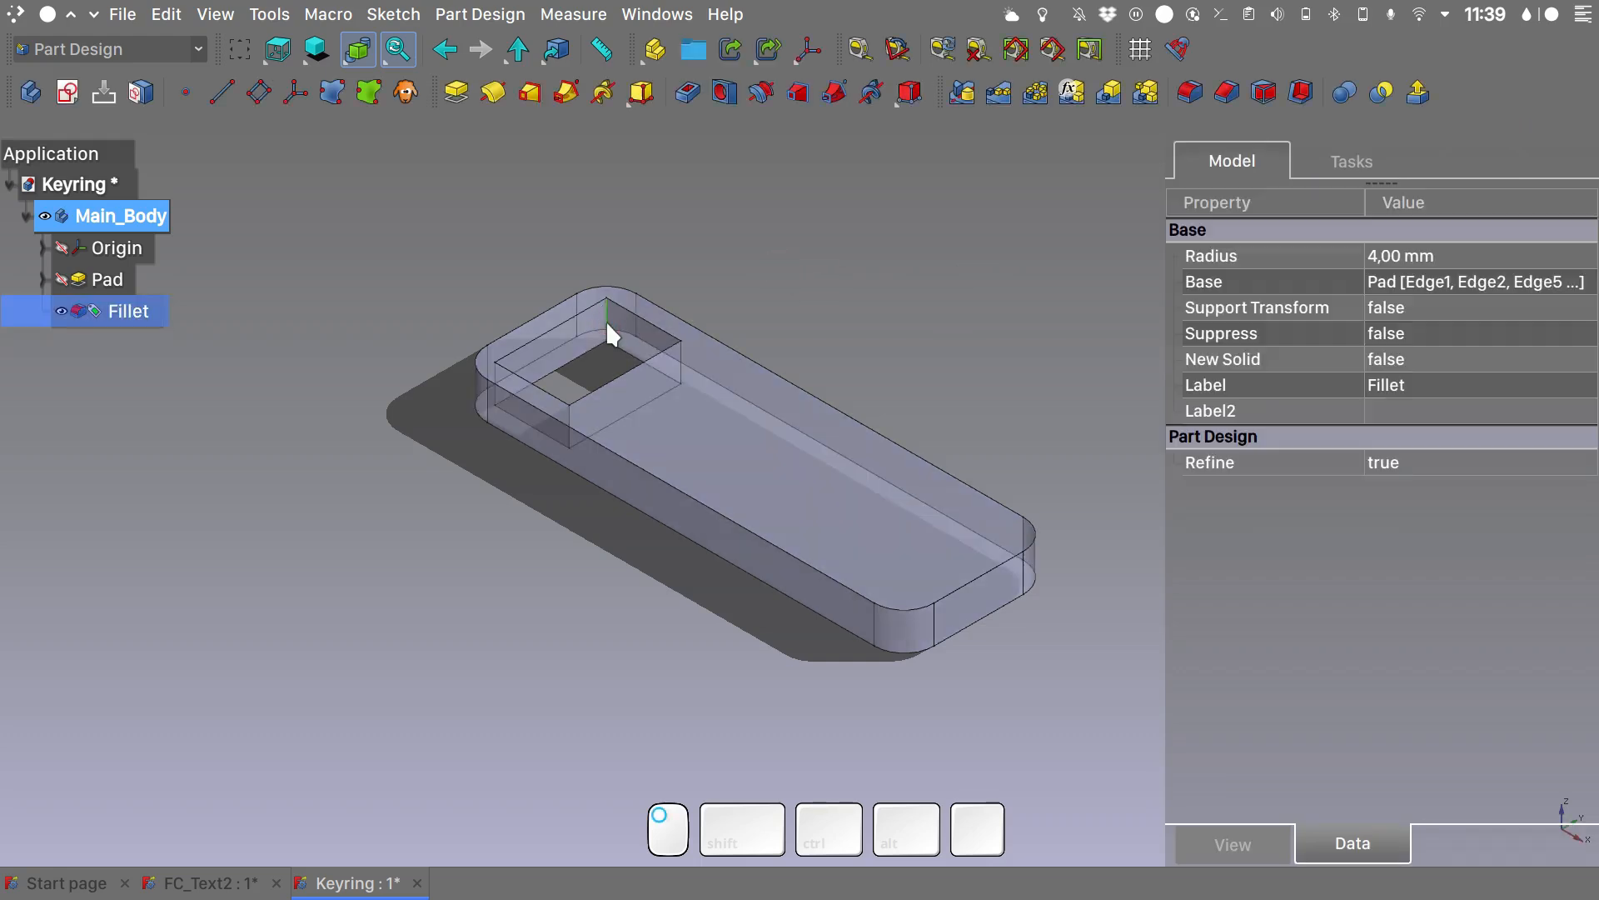
left_click(681, 363, "ctrl")
left_click(568, 433, "ctrl")
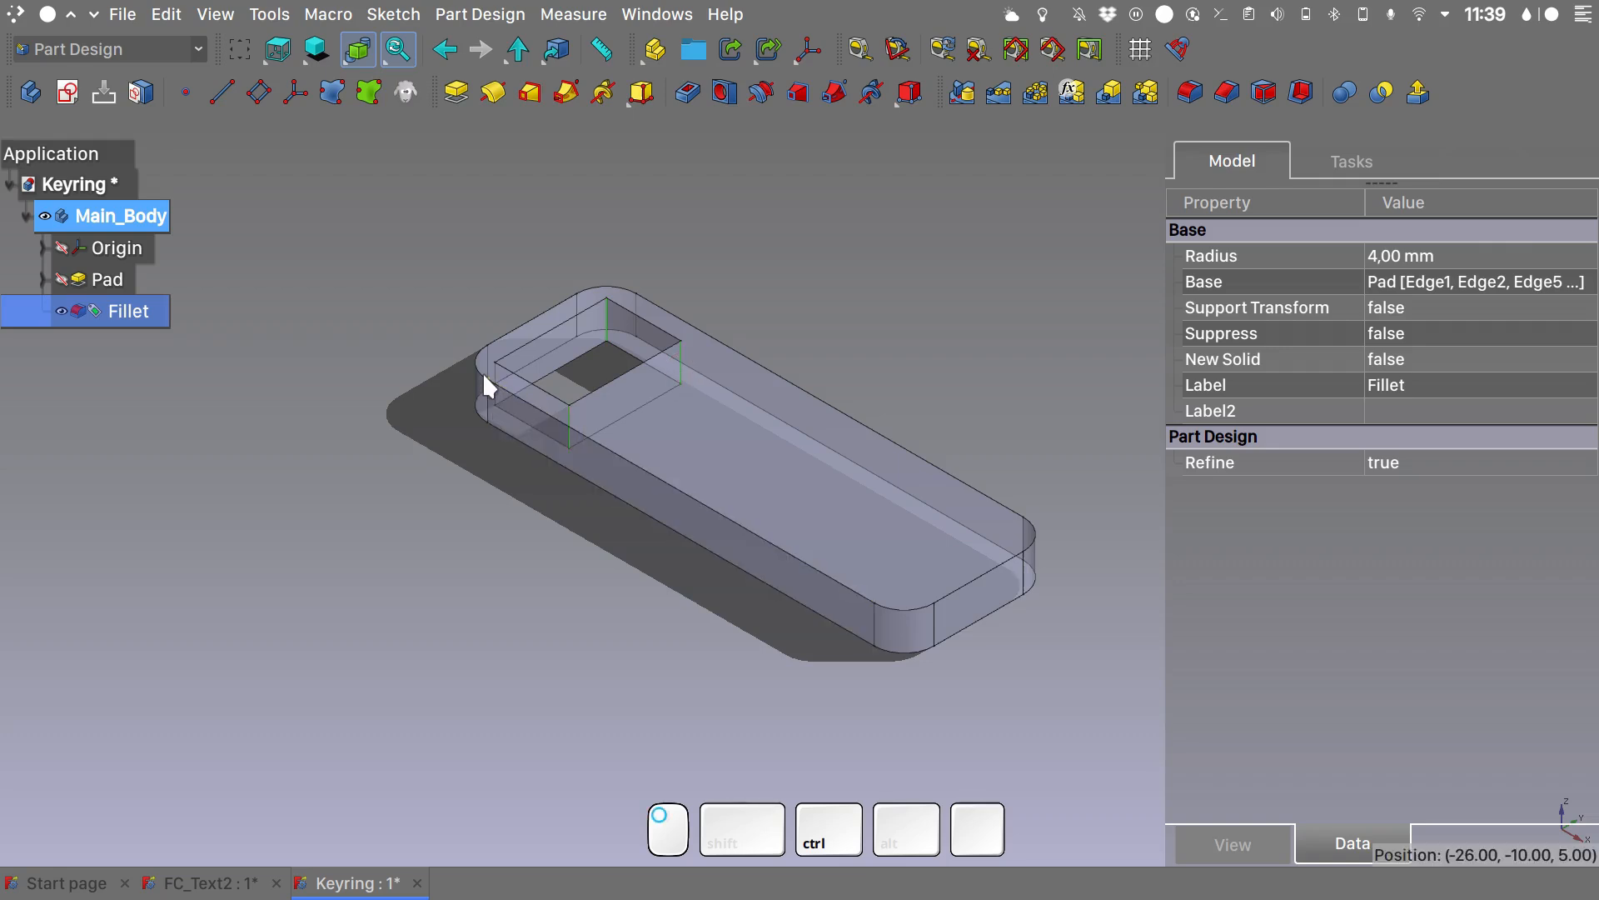
scroll(492, 372, "up", 5)
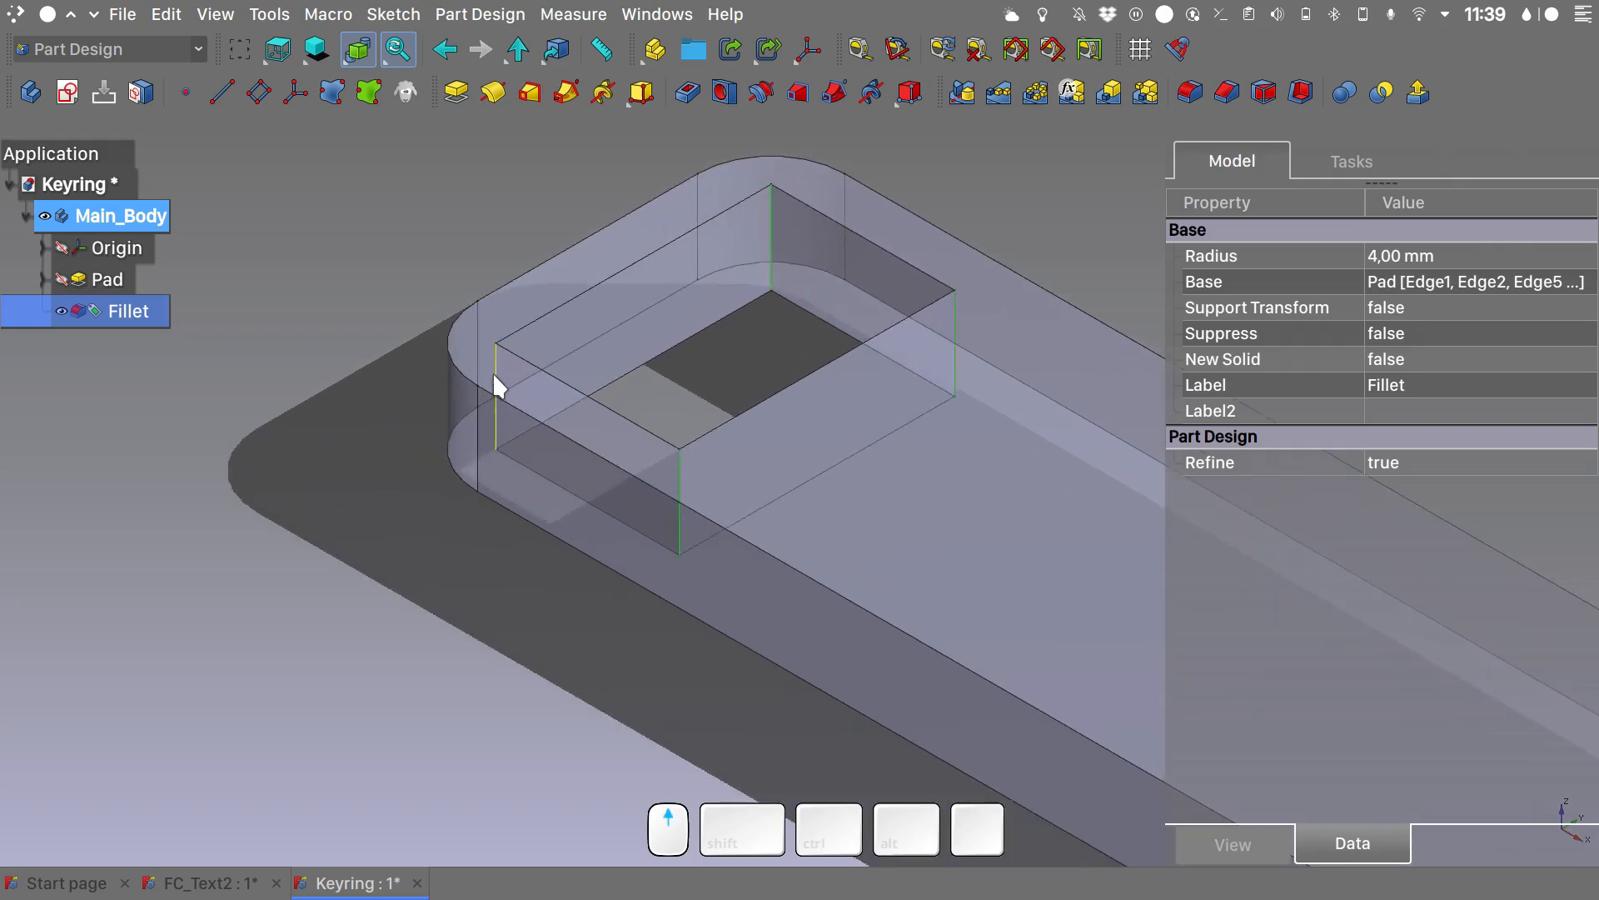
left_click(1197, 90)
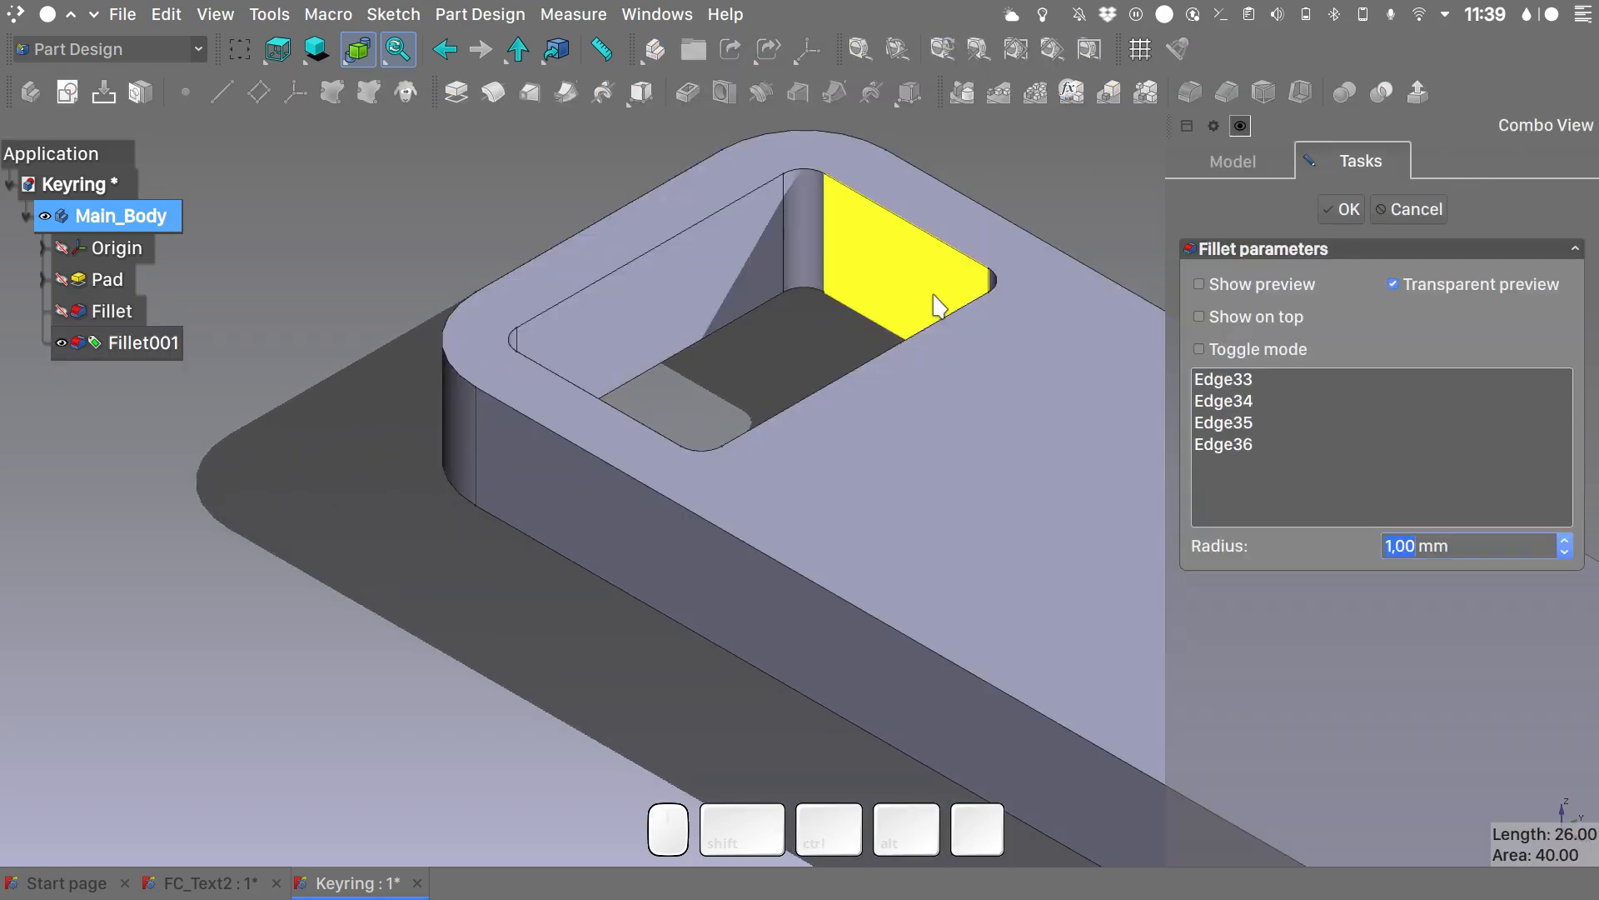
type("2")
key("Return")
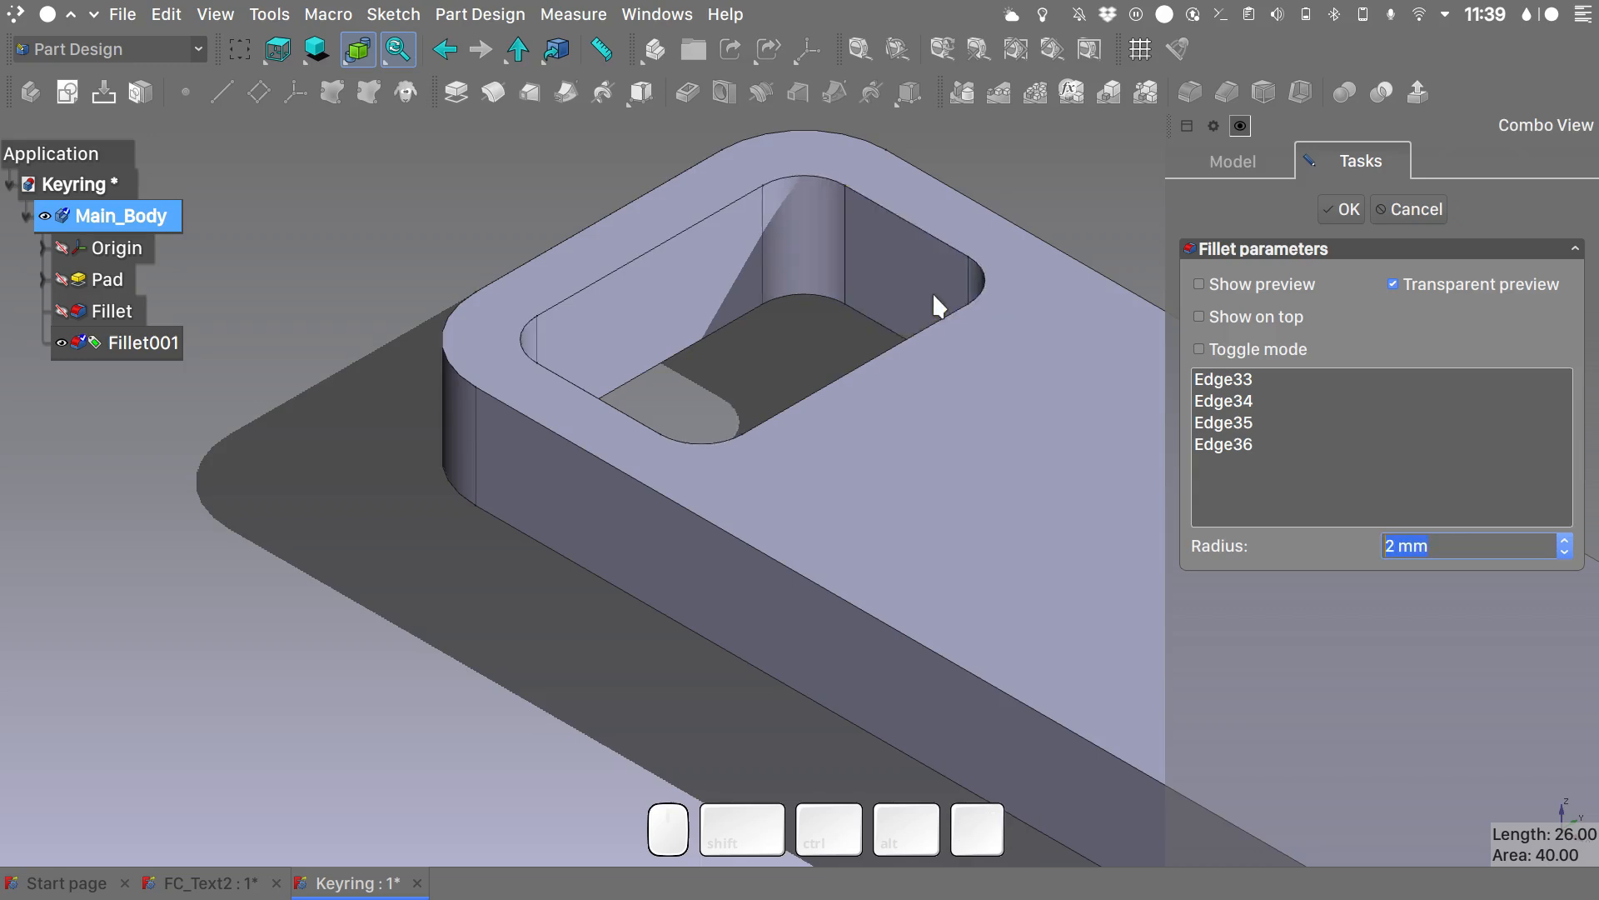
left_click(486, 608)
key("2")
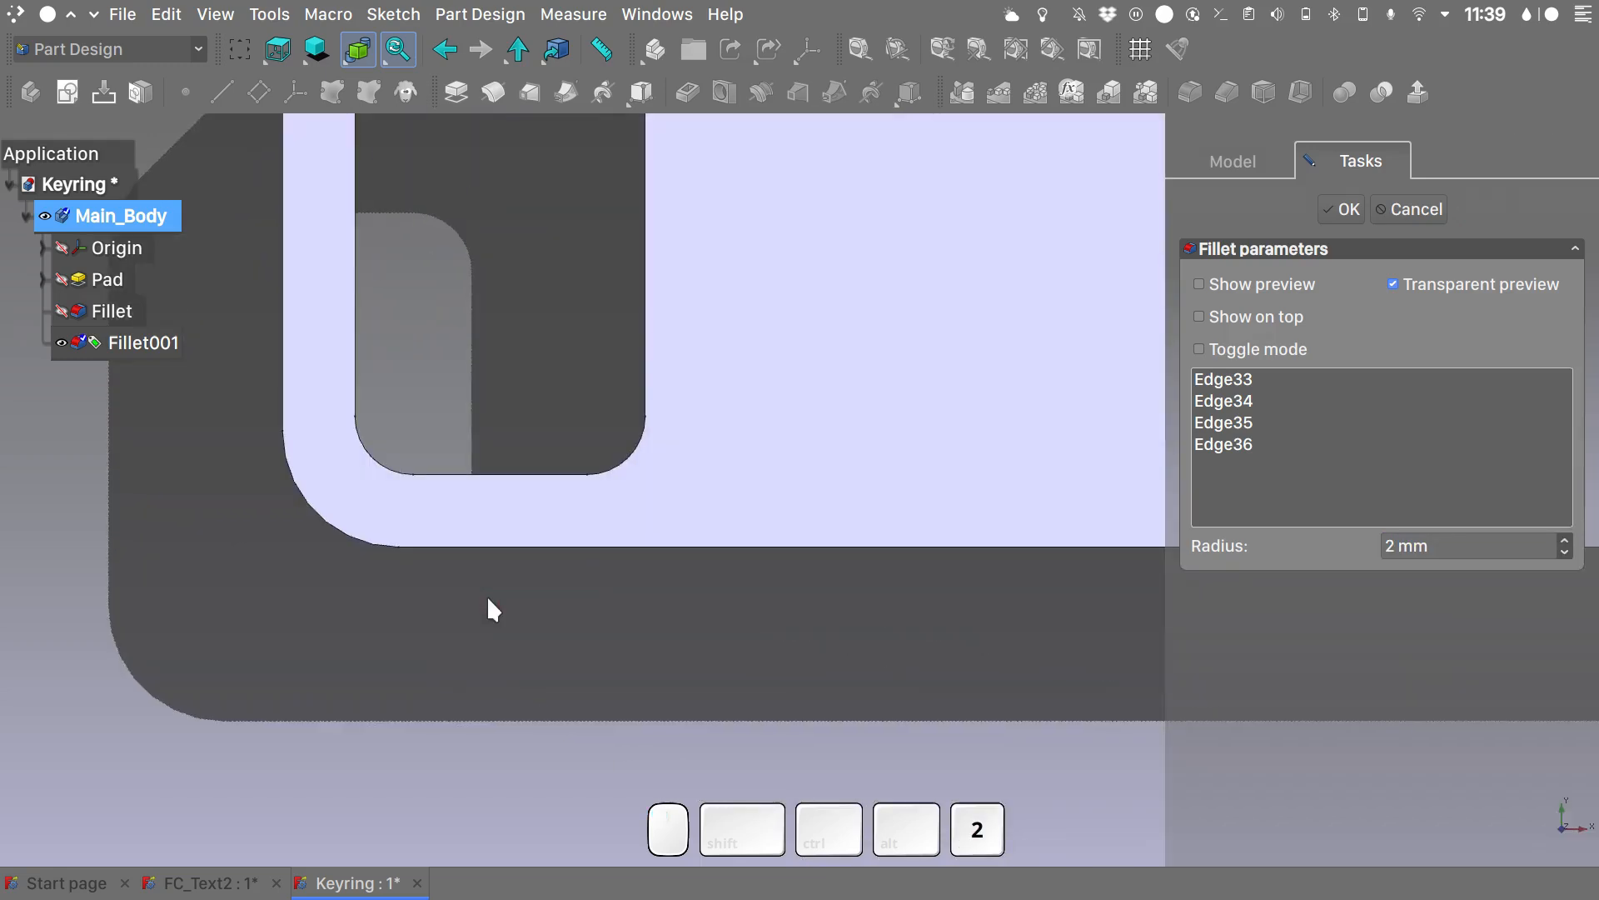
scroll(493, 611, "down", 2)
scroll(489, 600, "down", 2)
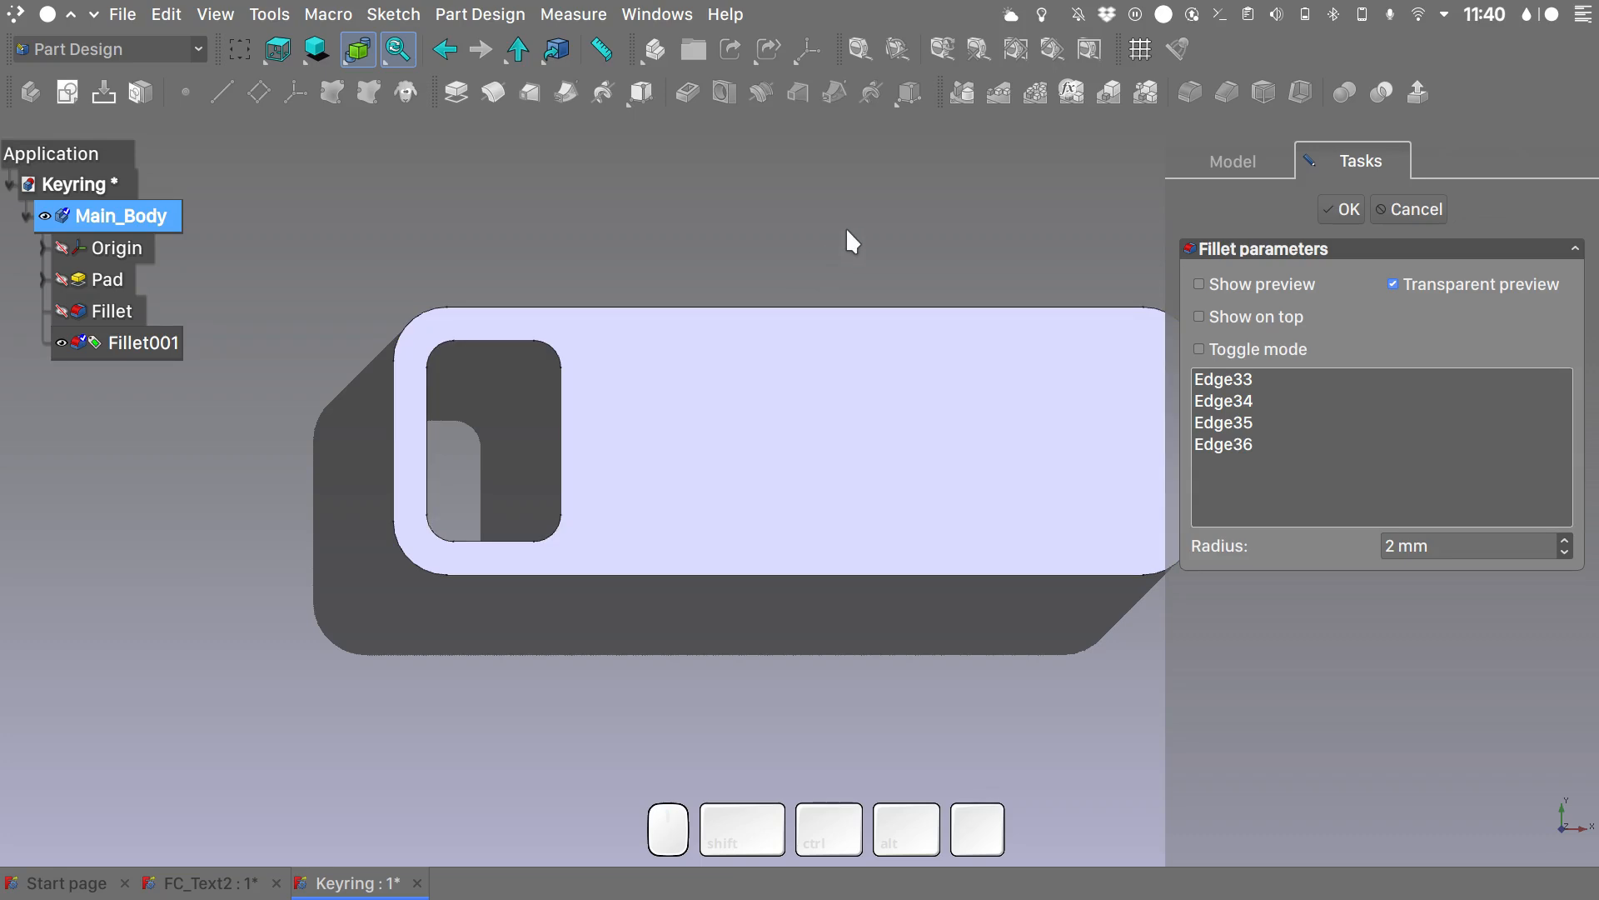
left_click(1338, 210)
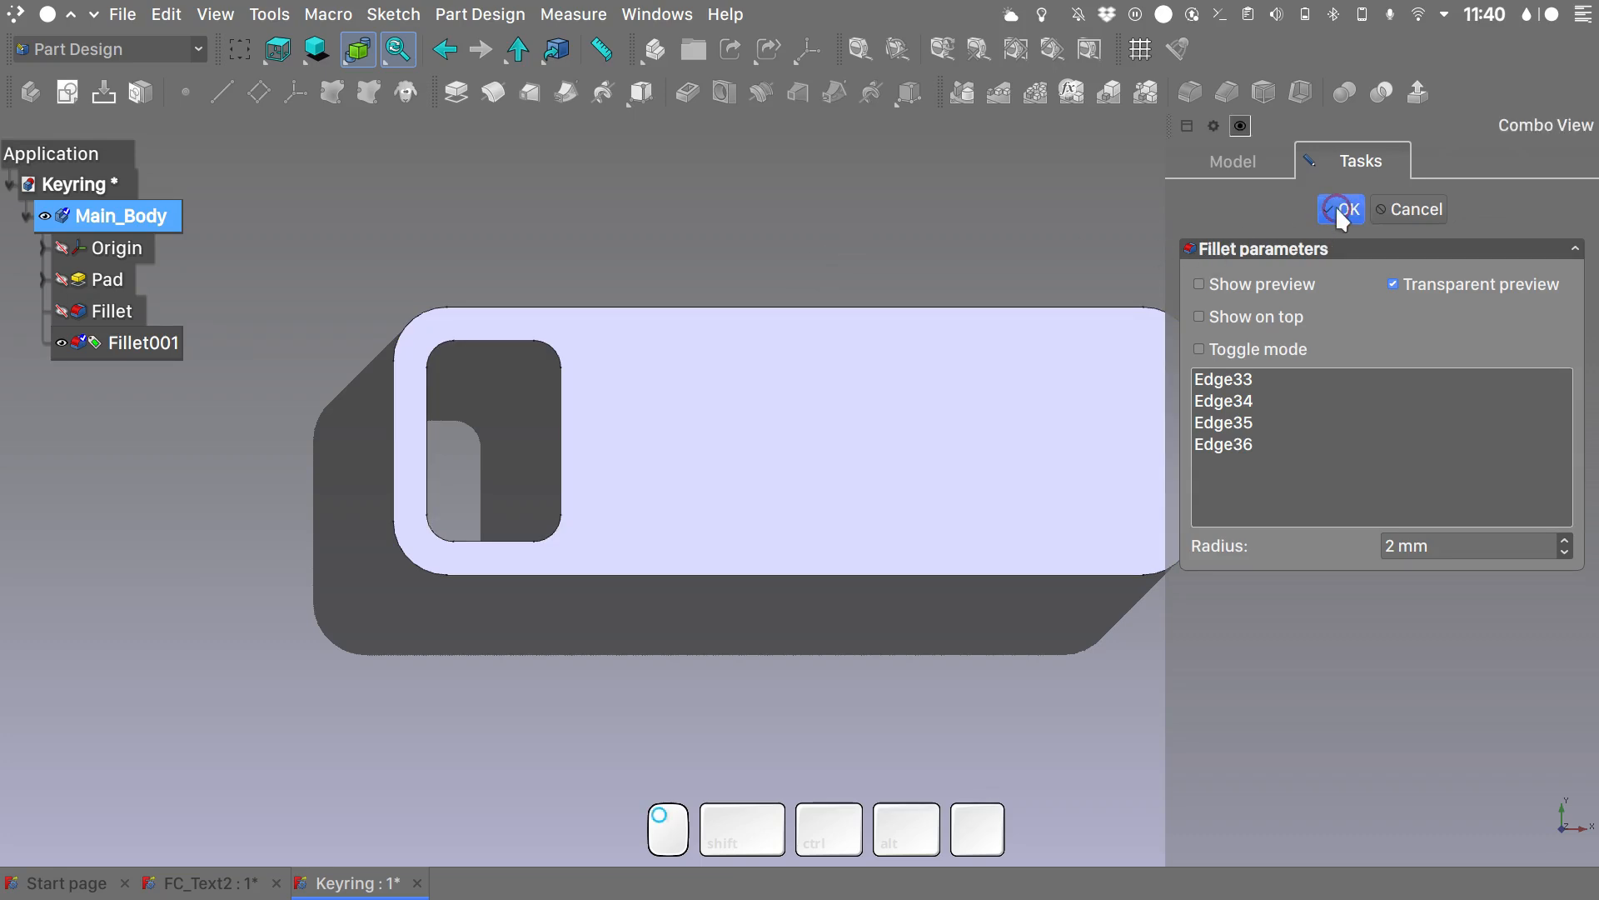
- View the filleted body at an angle, compare it with the finished FC_Text2 keyring and return to the Keyring document
key("0")
middle_click_drag(807, 560, 723, 490, "shift")
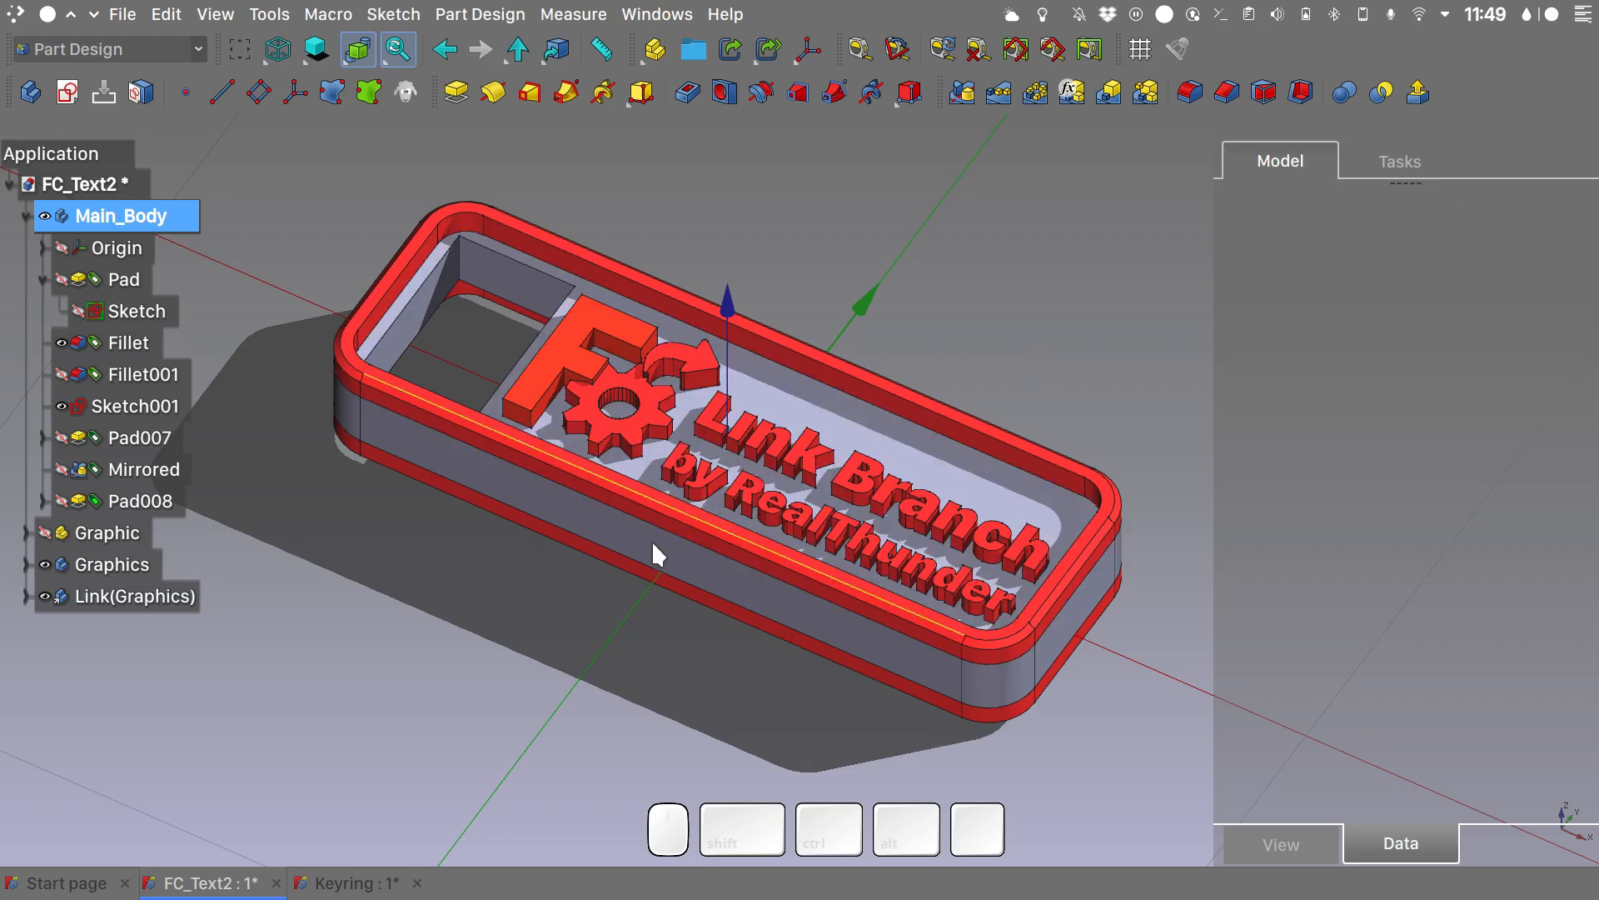
left_click(355, 882)
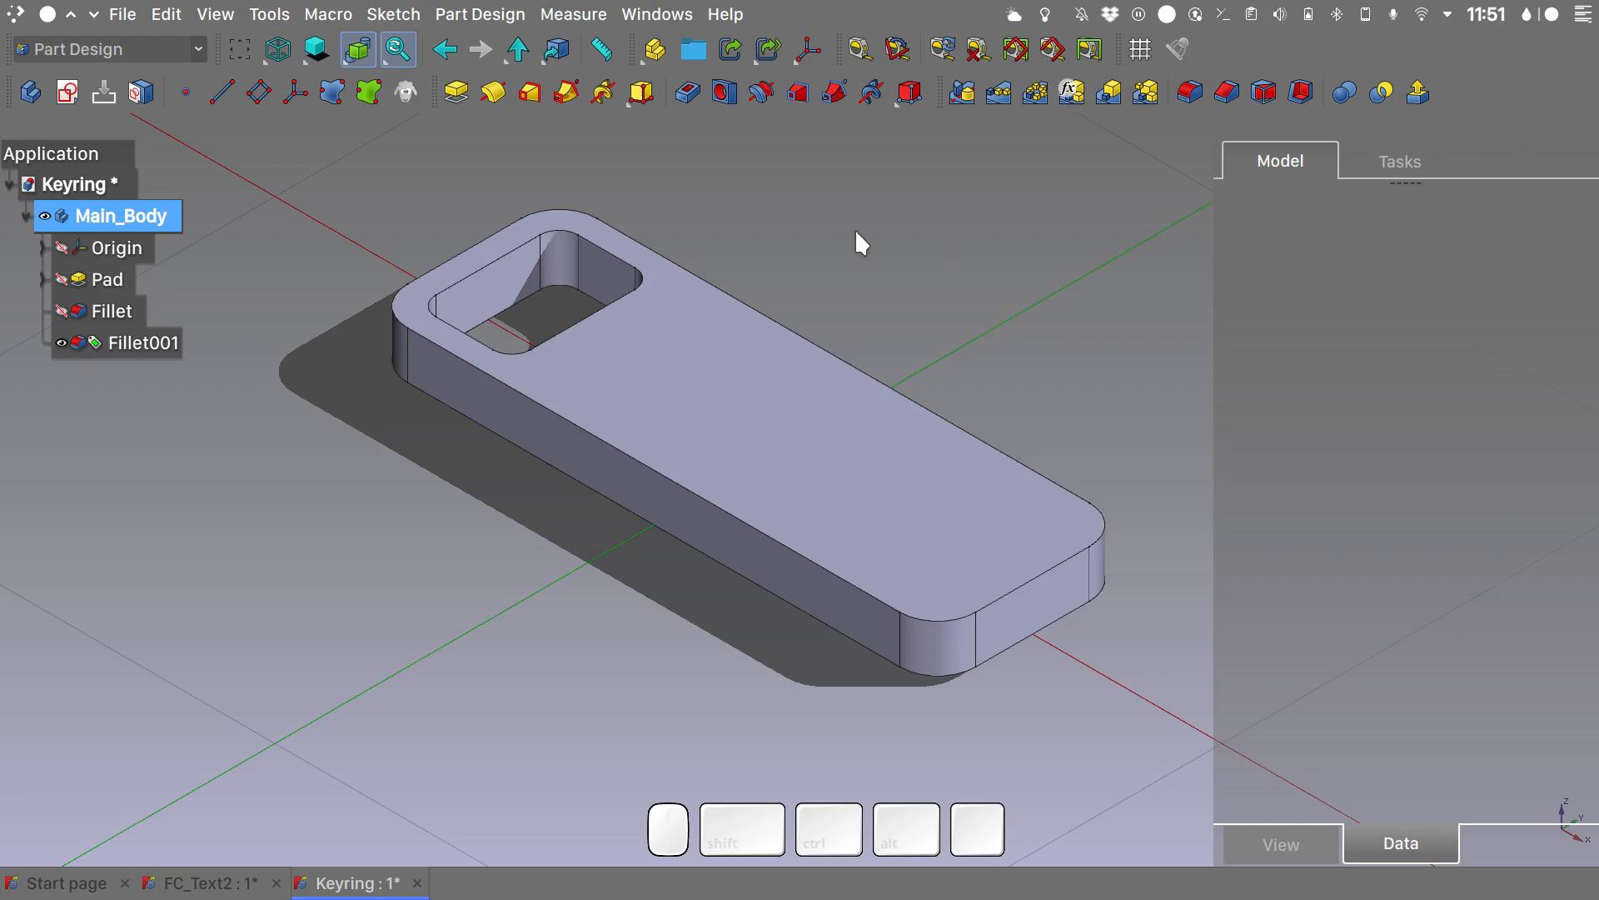
- Create a new sketch on the XY plane of Main_Body and display the model in the Wireframe draw style
key("2")
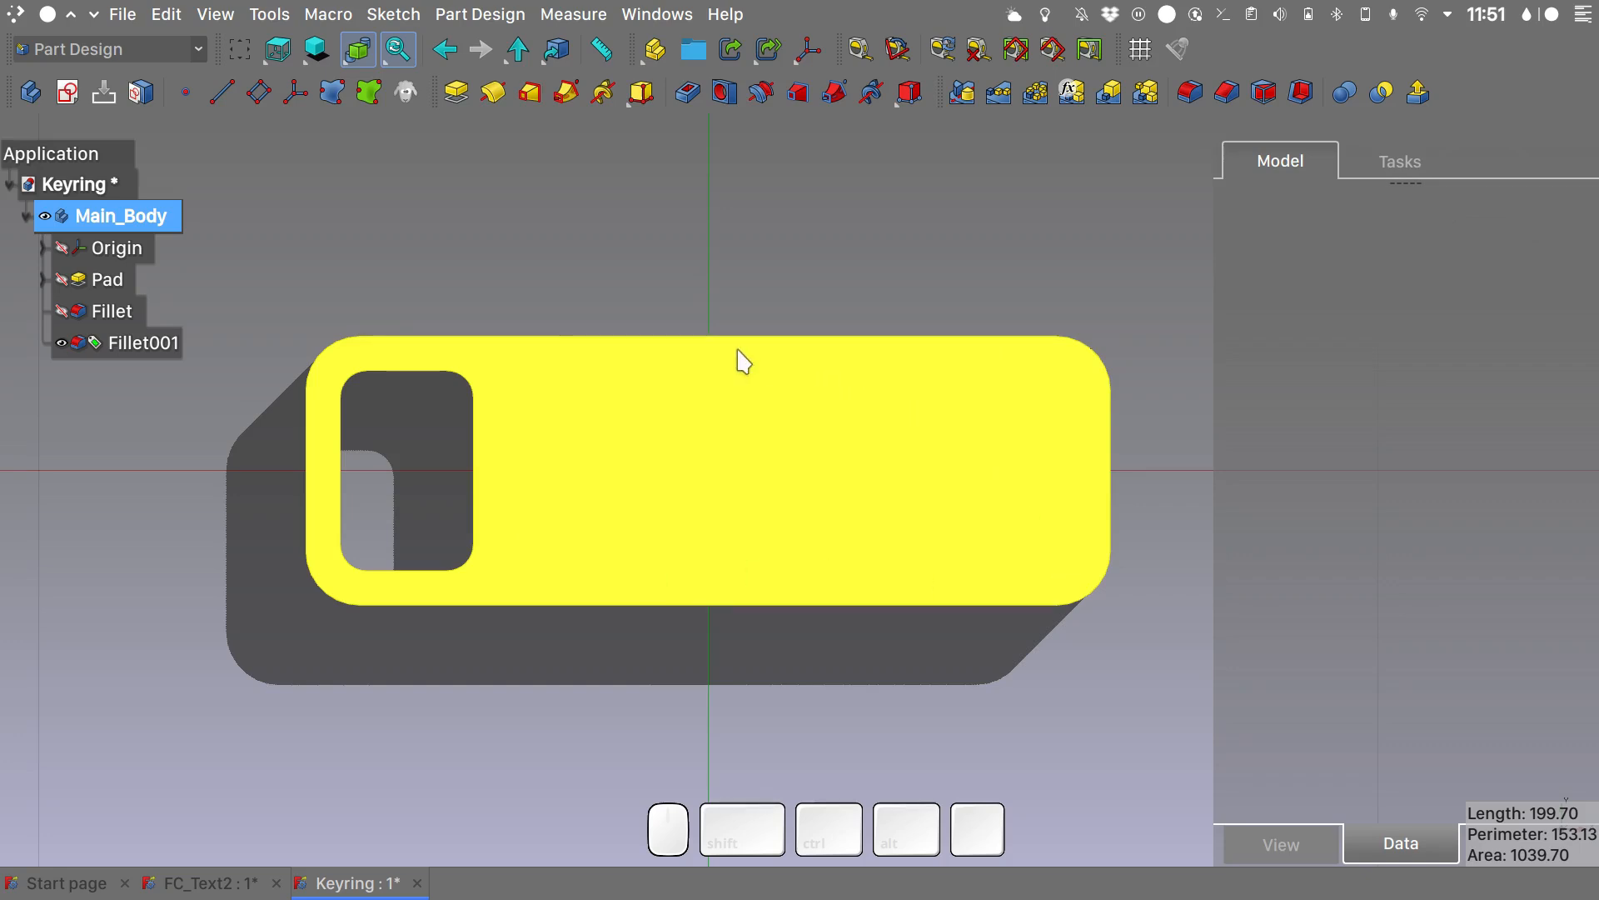
left_click(68, 93)
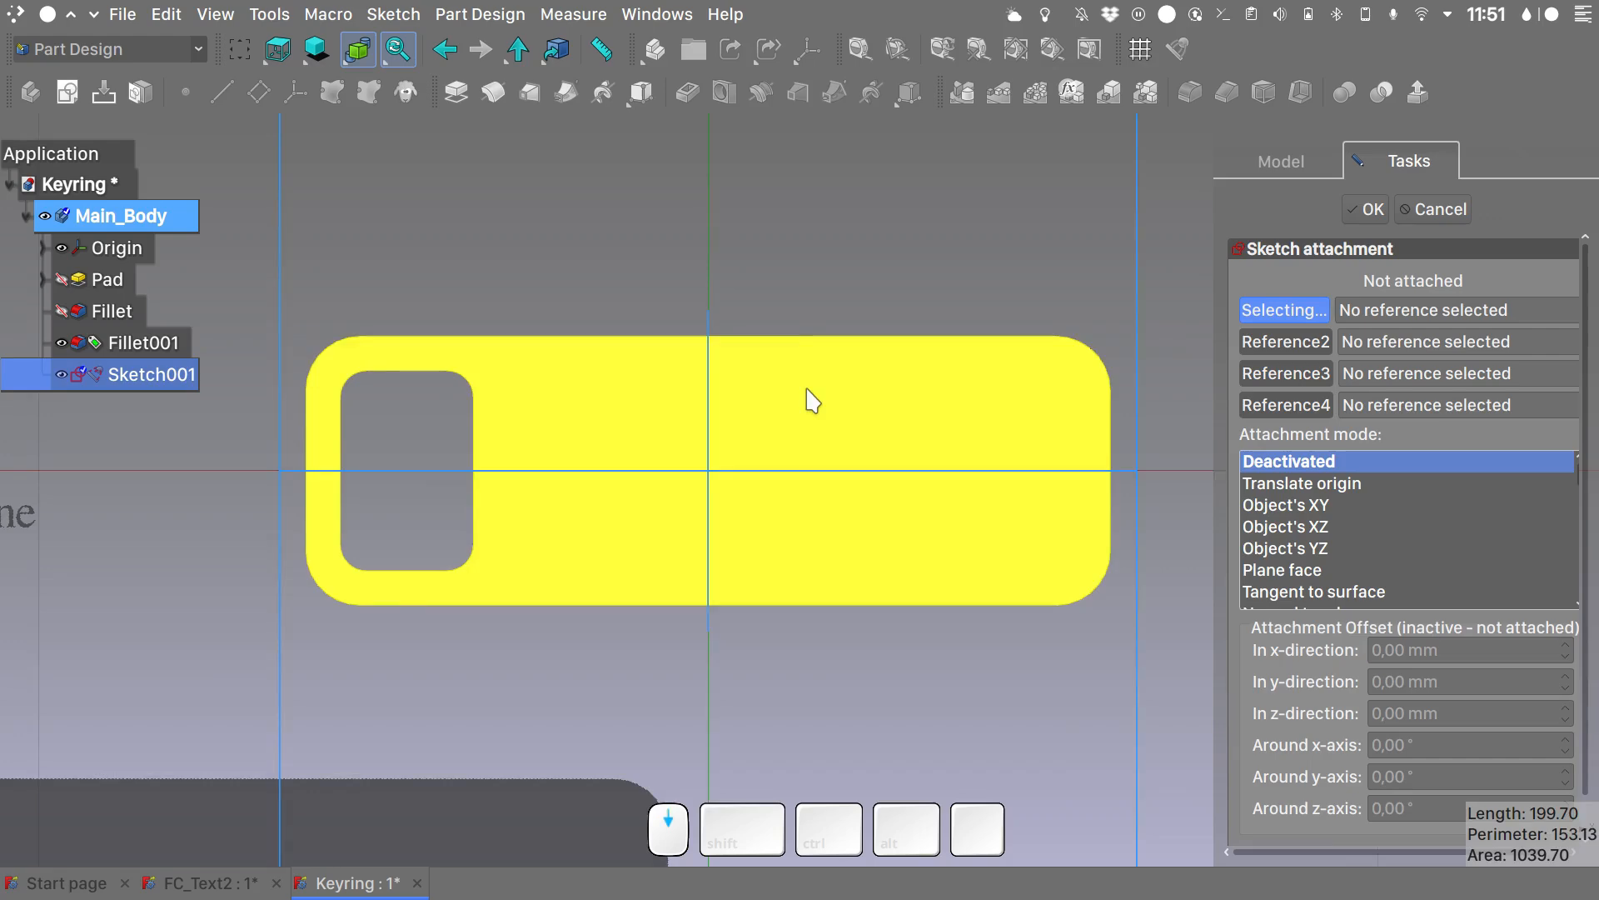
left_click(603, 180)
left_click(1368, 210)
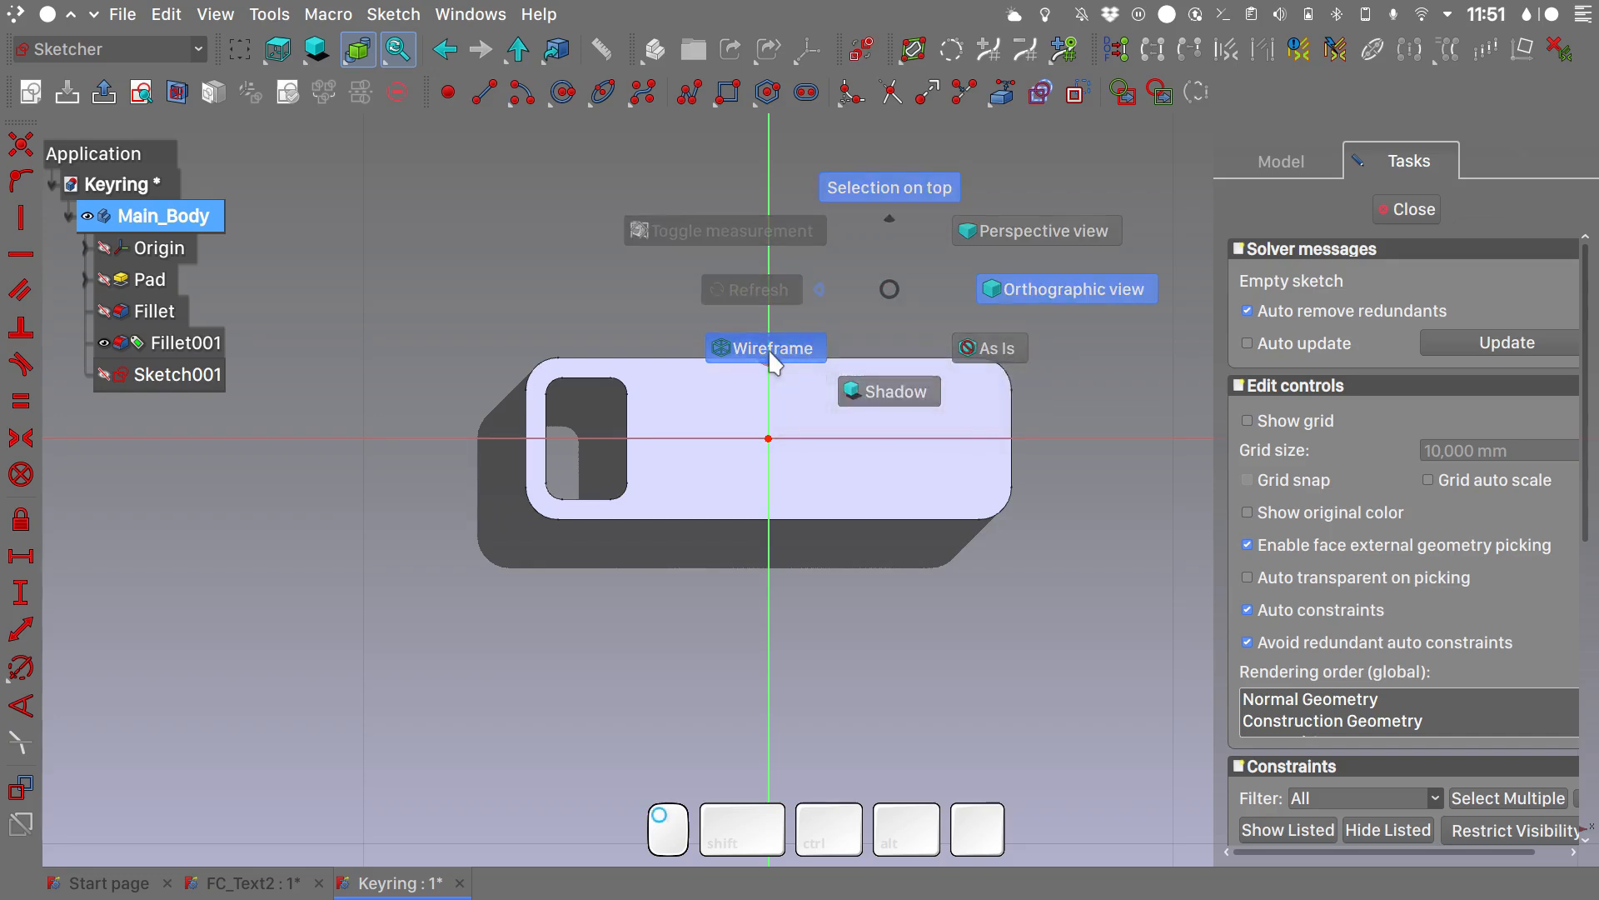
left_click(766, 350)
- Sketch a rectangle about 40 by 13 mm beside the opening and make its two left corners symmetric about the horizontal axis
left_click(730, 93)
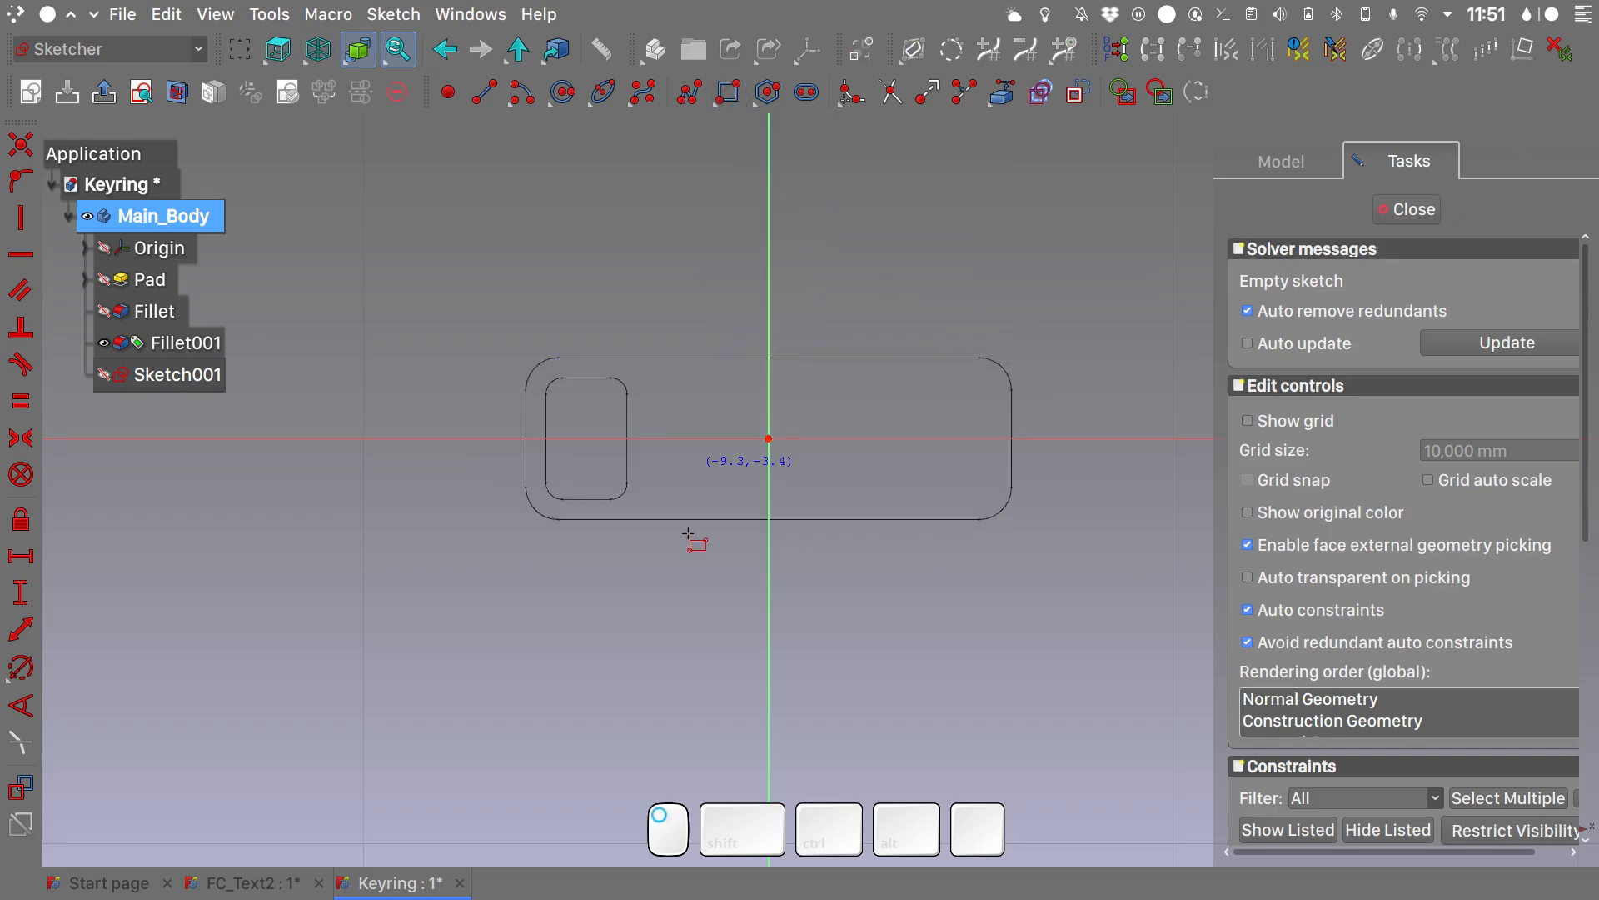
left_click(652, 389)
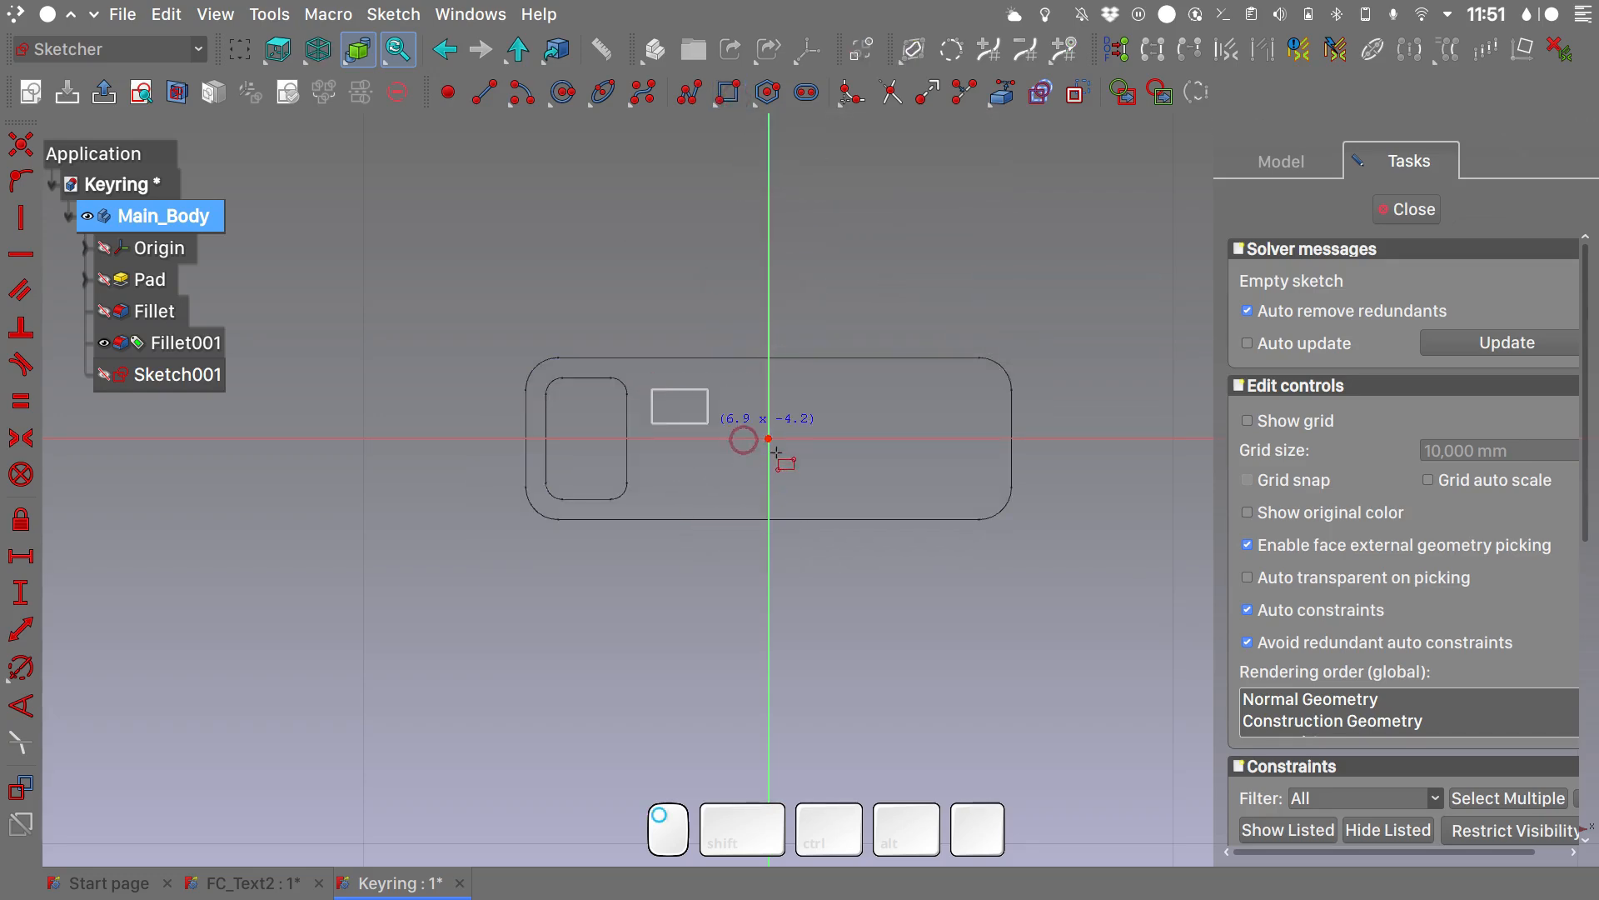
left_click(988, 493)
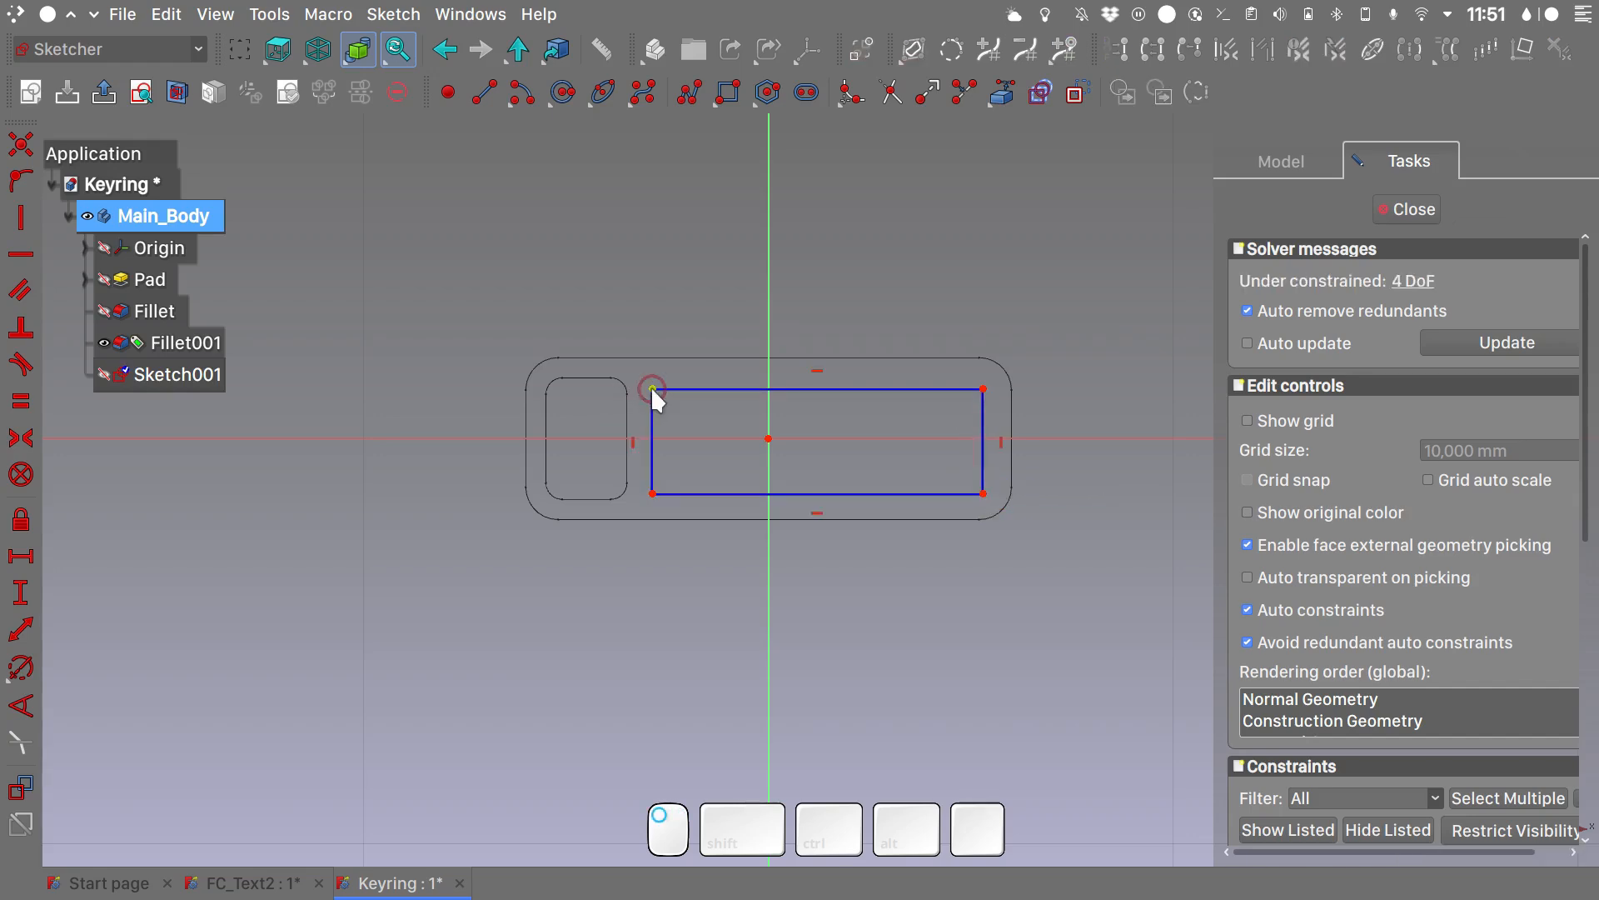
left_click(652, 389)
left_click(652, 493)
left_click(708, 438)
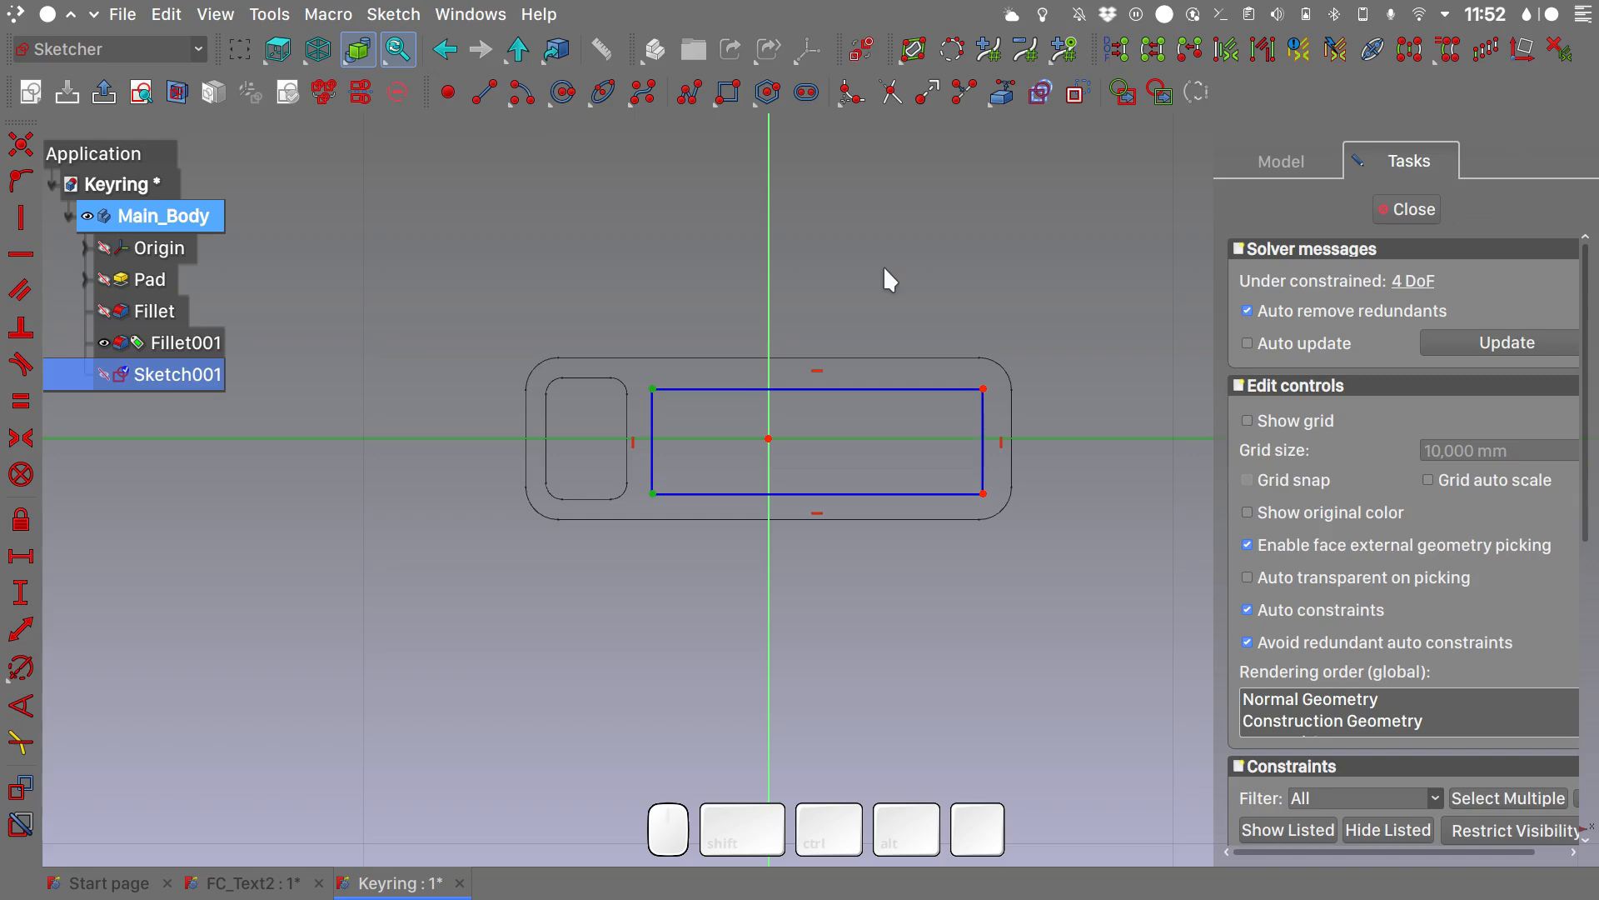
key("s")
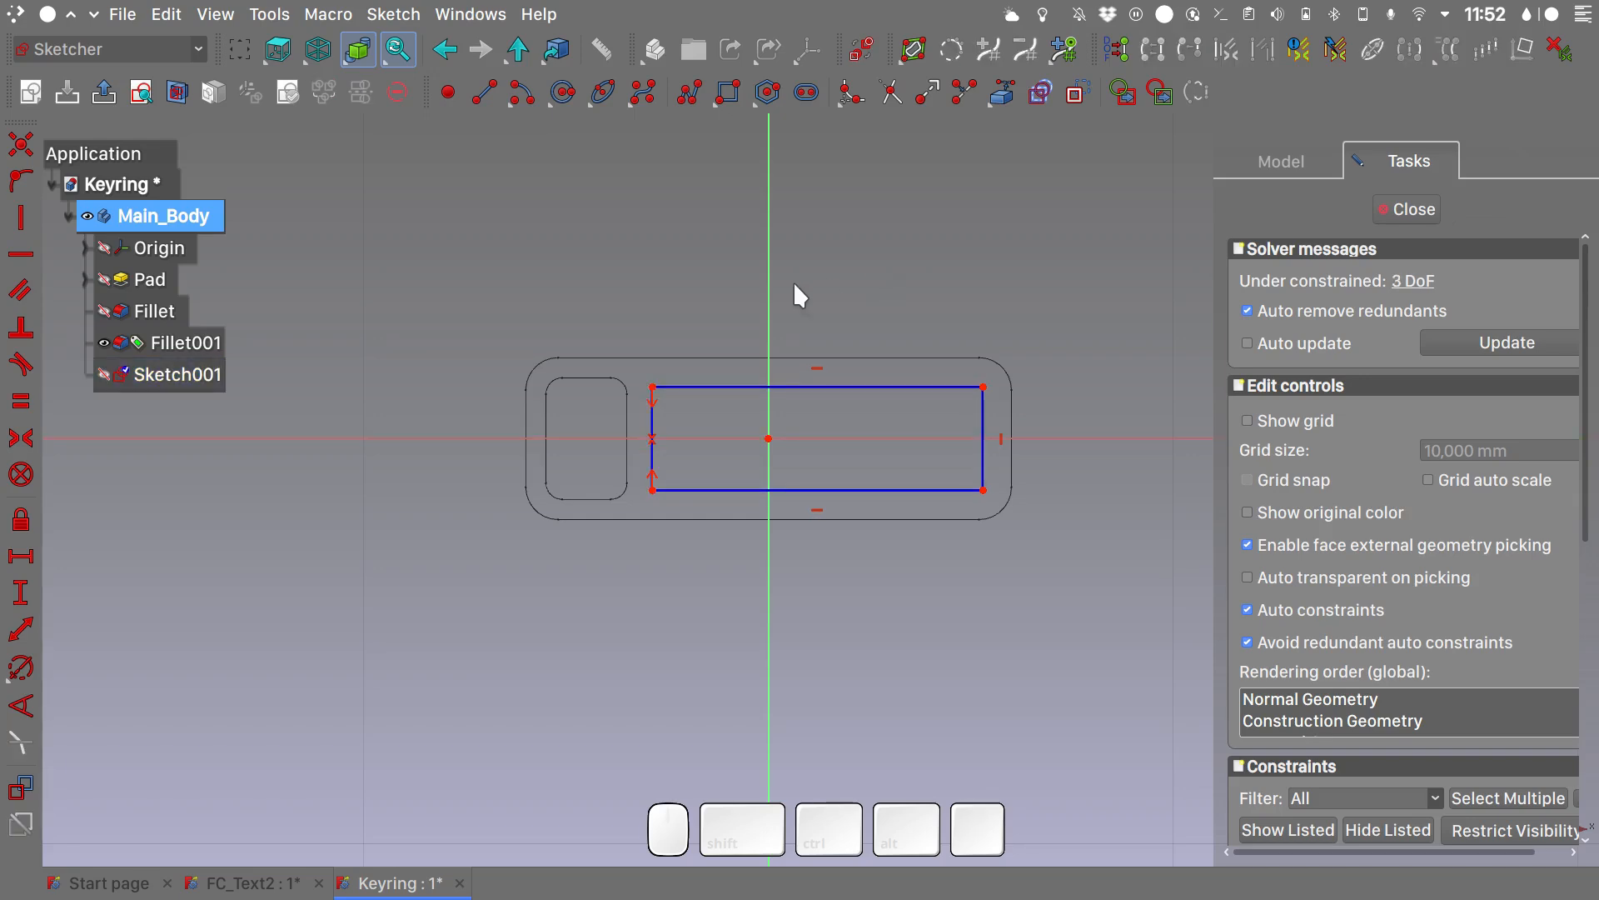
- Constrain the rectangle's left vertical side to a length of 15 mm
scroll(691, 448, "up", 3)
middle_click_drag(689, 443, 552, 437)
left_click(482, 388)
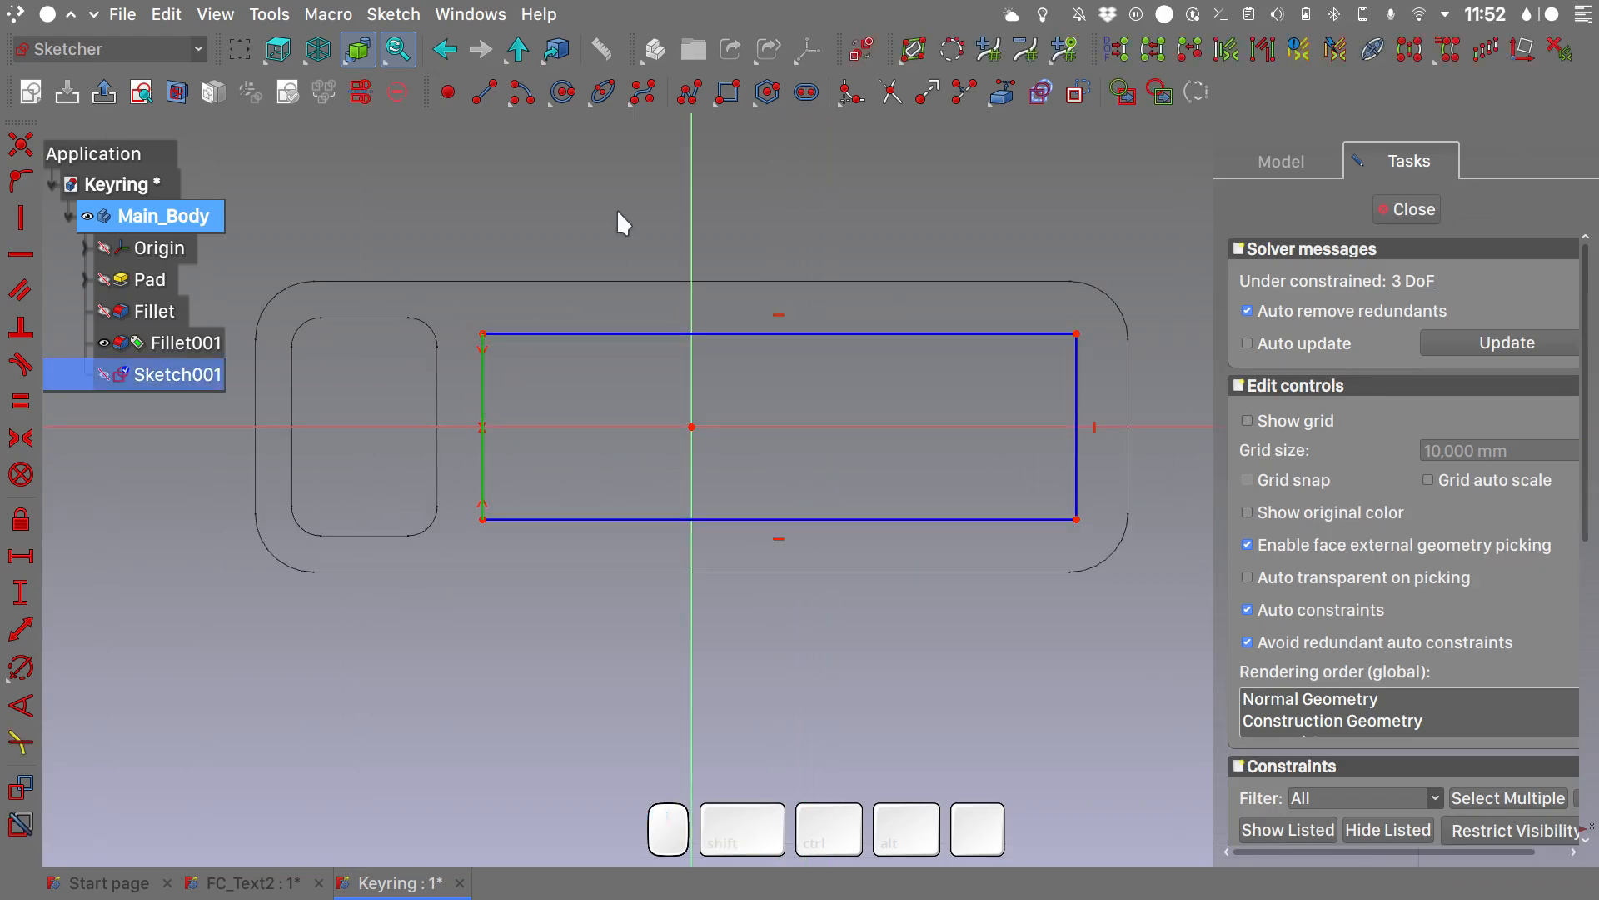
type("i15")
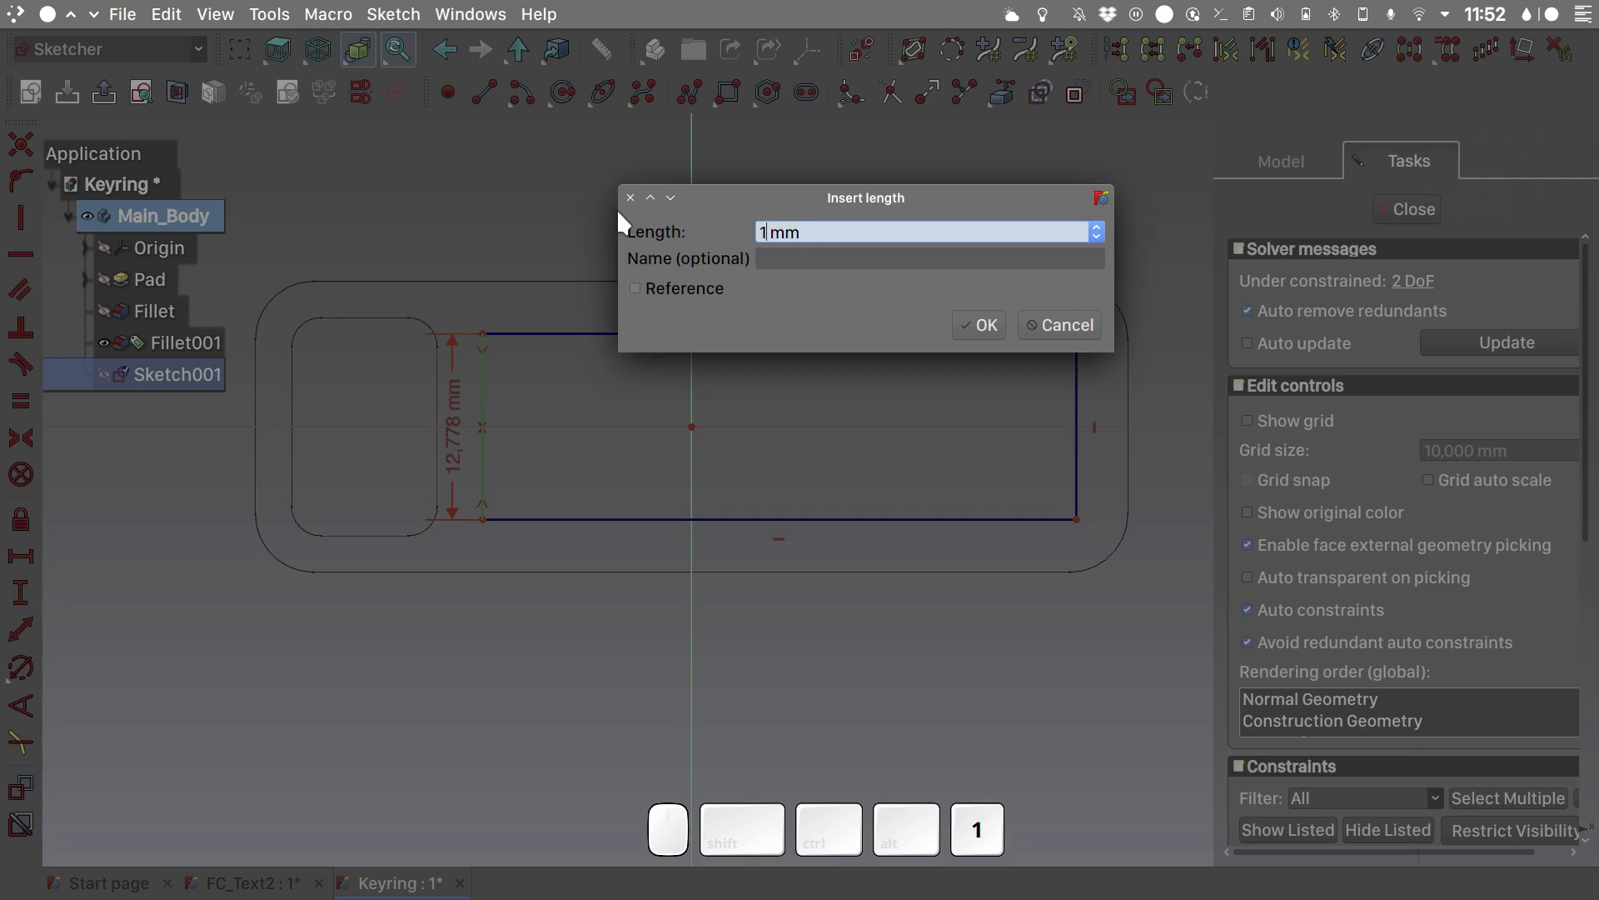
key("Return")
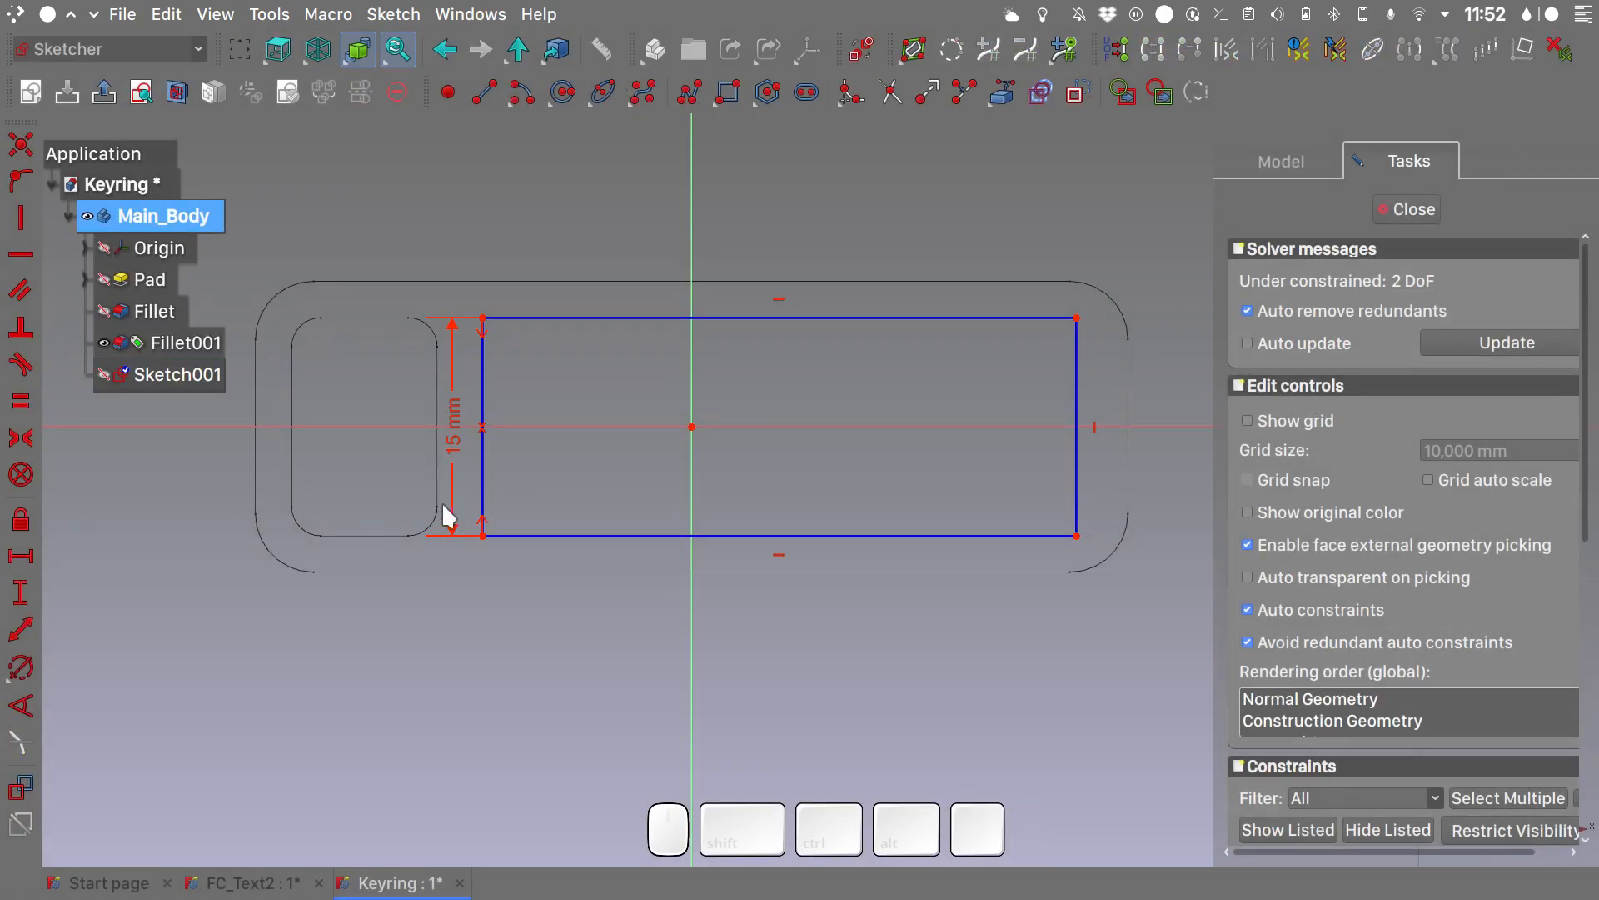
- Constrain the rectangle's upper horizontal side to a length of 43 mm
left_click(872, 317)
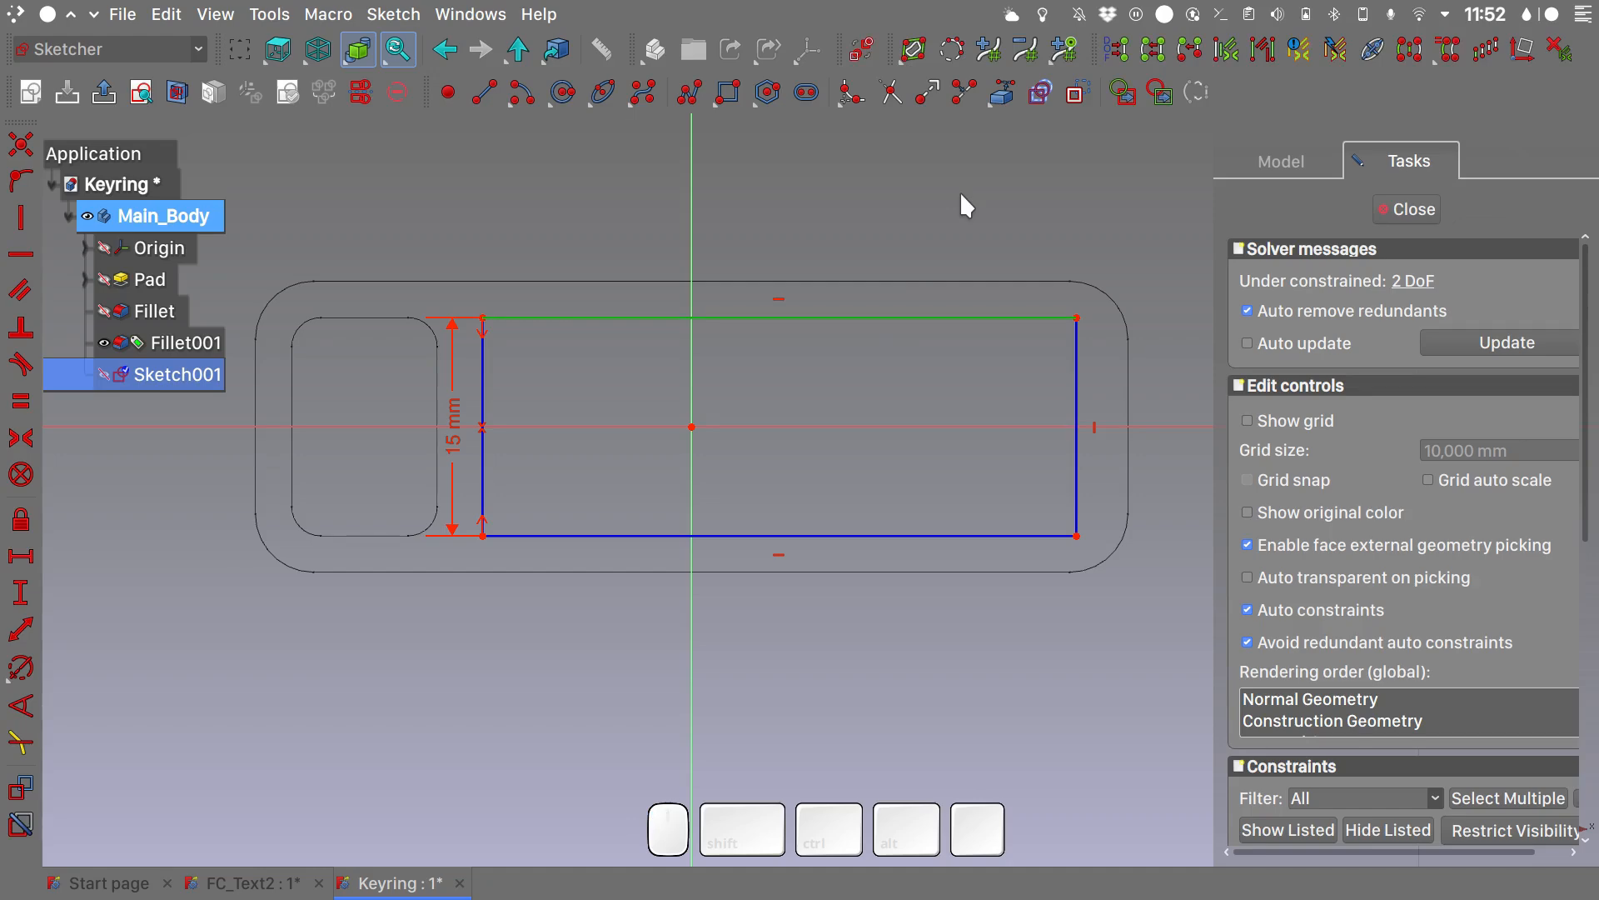
key("l")
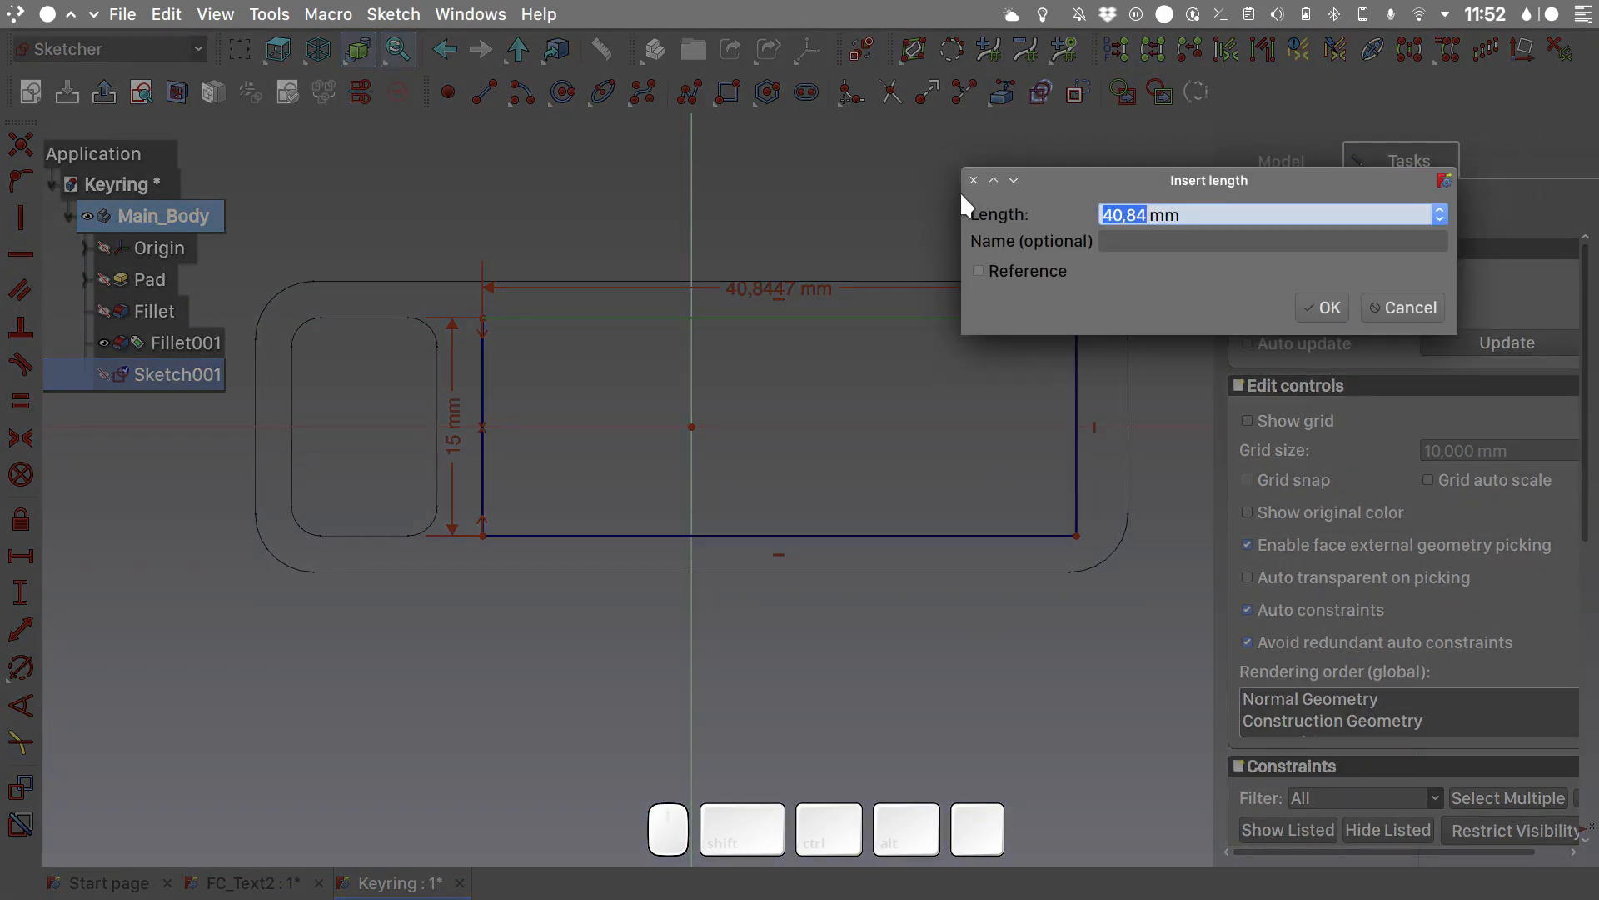
type("43")
key("Return")
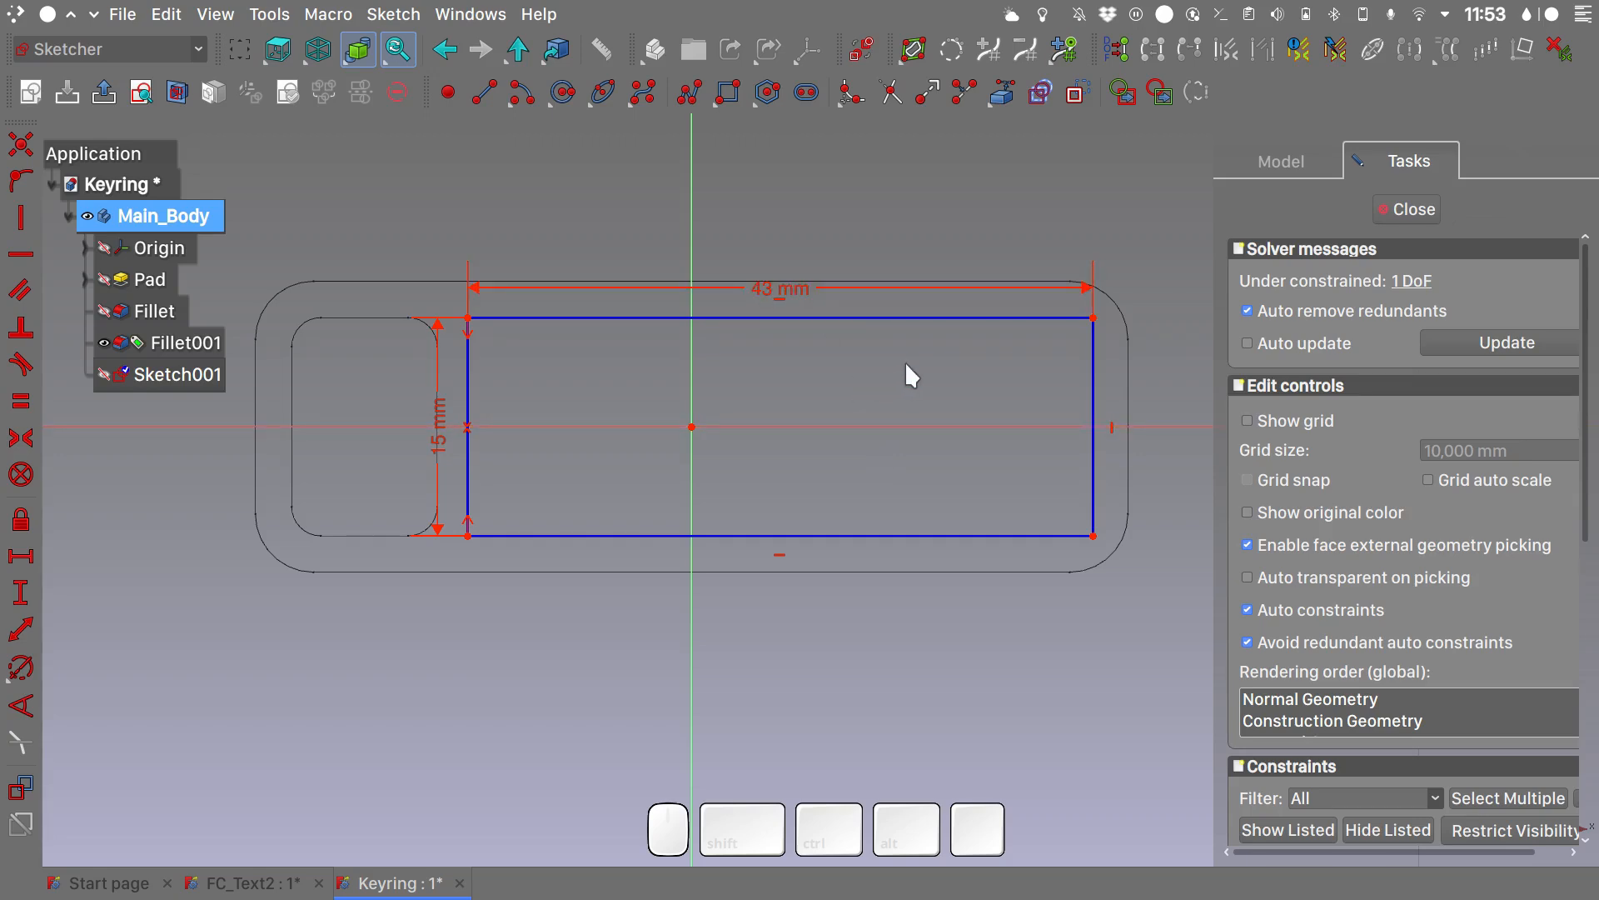
- Switch to Inkscape and convert the legacy freecad_link.svg for physical output, prioritising accurate physical unit sizes and positions, with a backup file
mouse_move(1051, 891)
left_click(1035, 863)
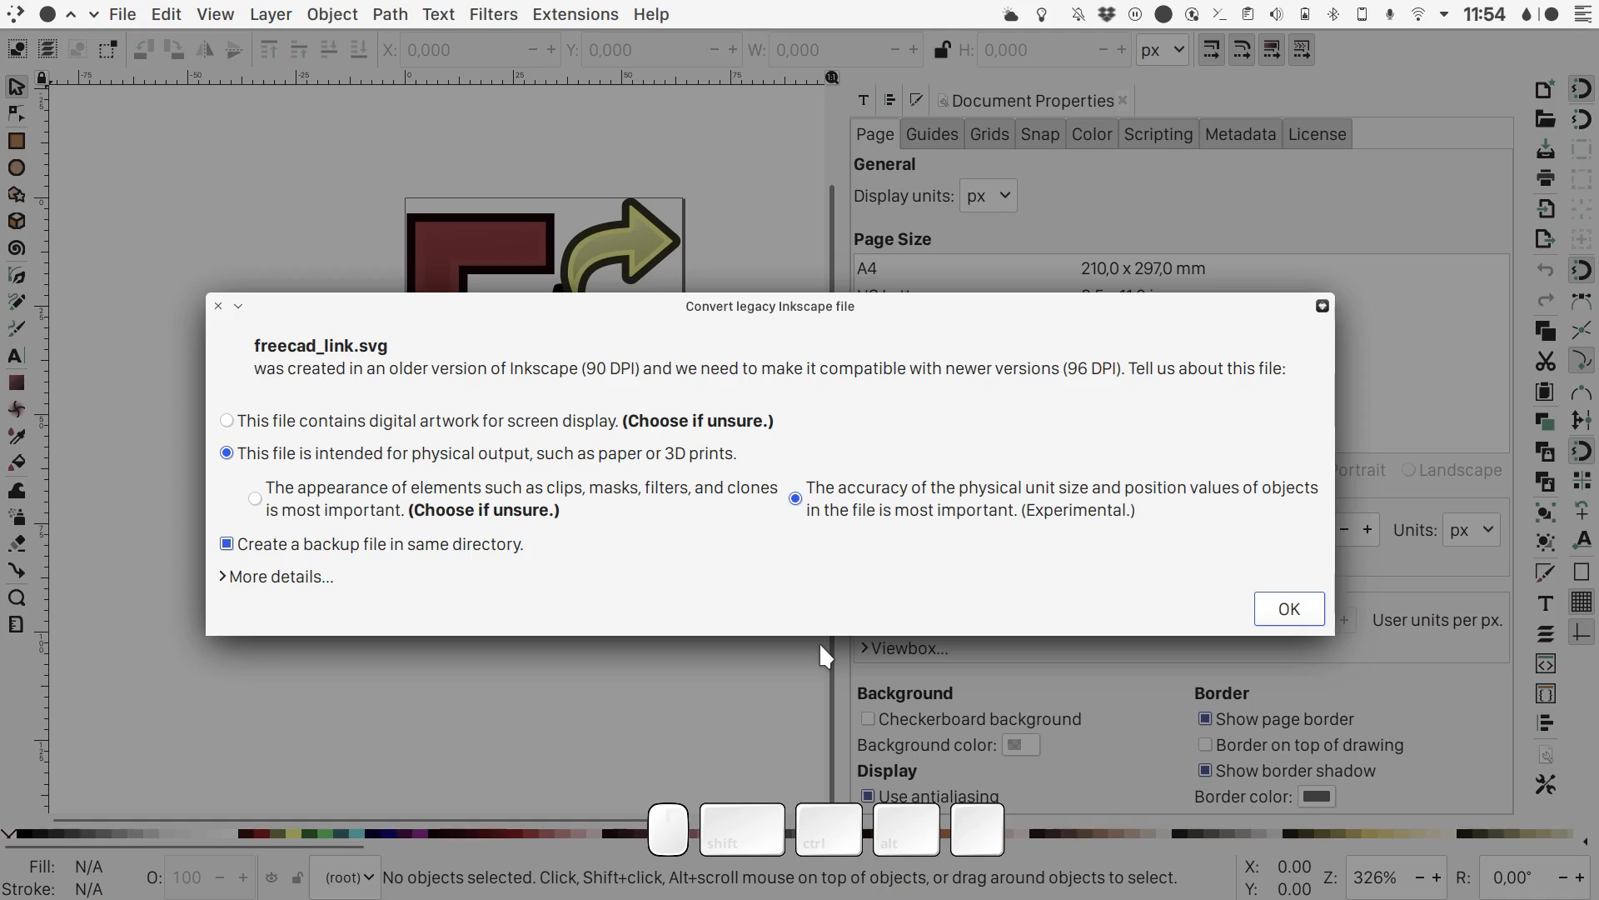
left_click(1283, 608)
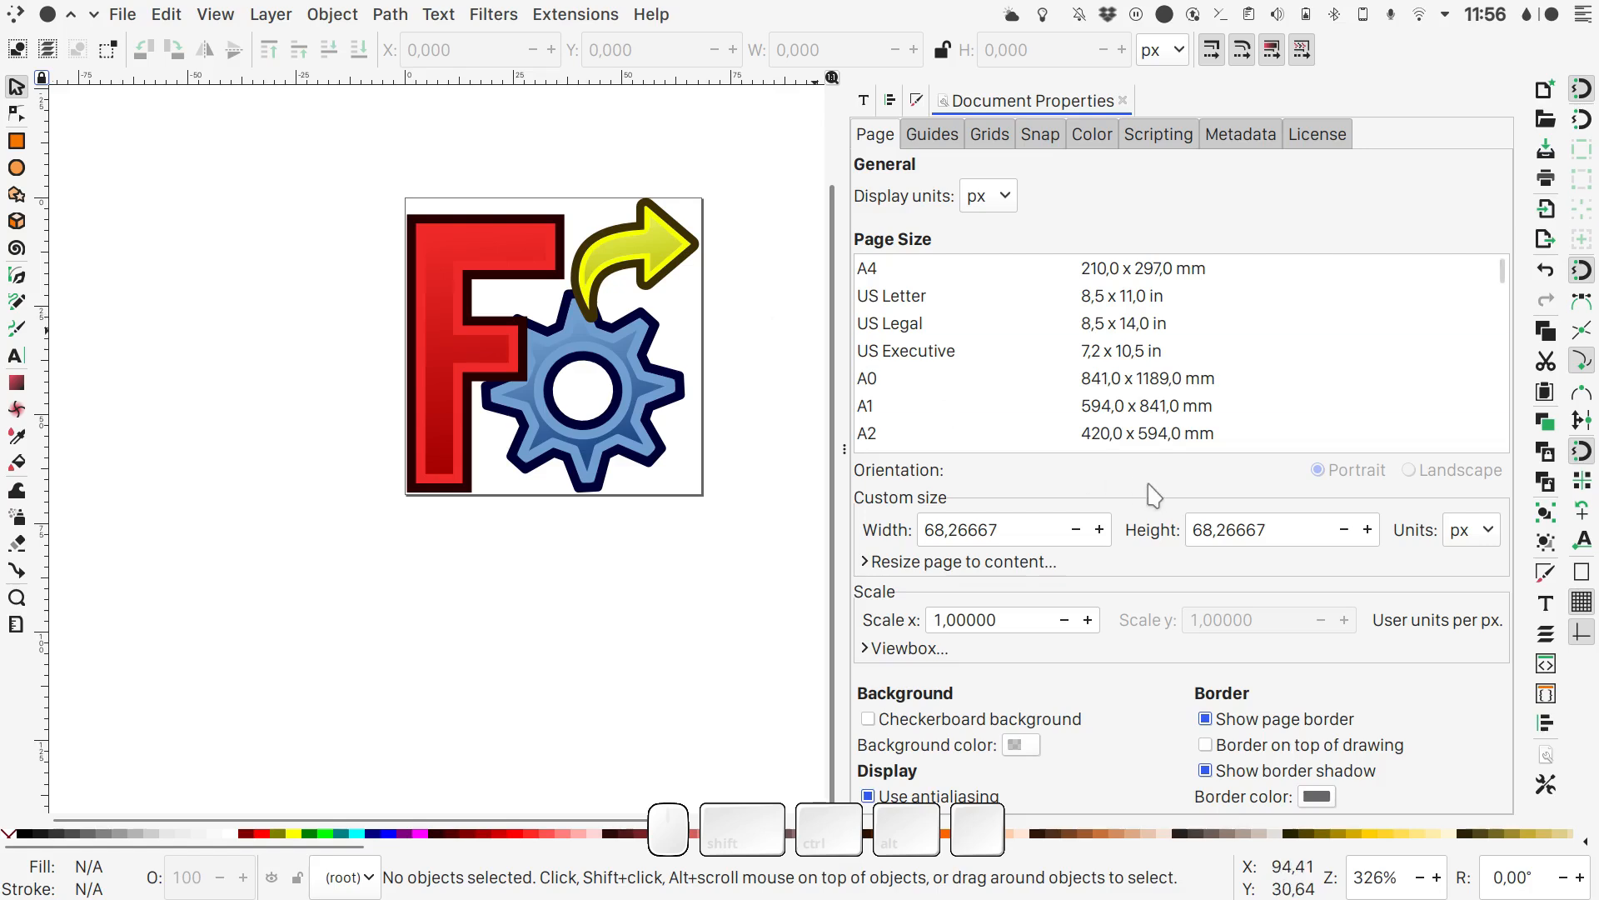
- Set the custom page size to 43 mm wide and 15 mm high
left_click_drag(1014, 527, 885, 537)
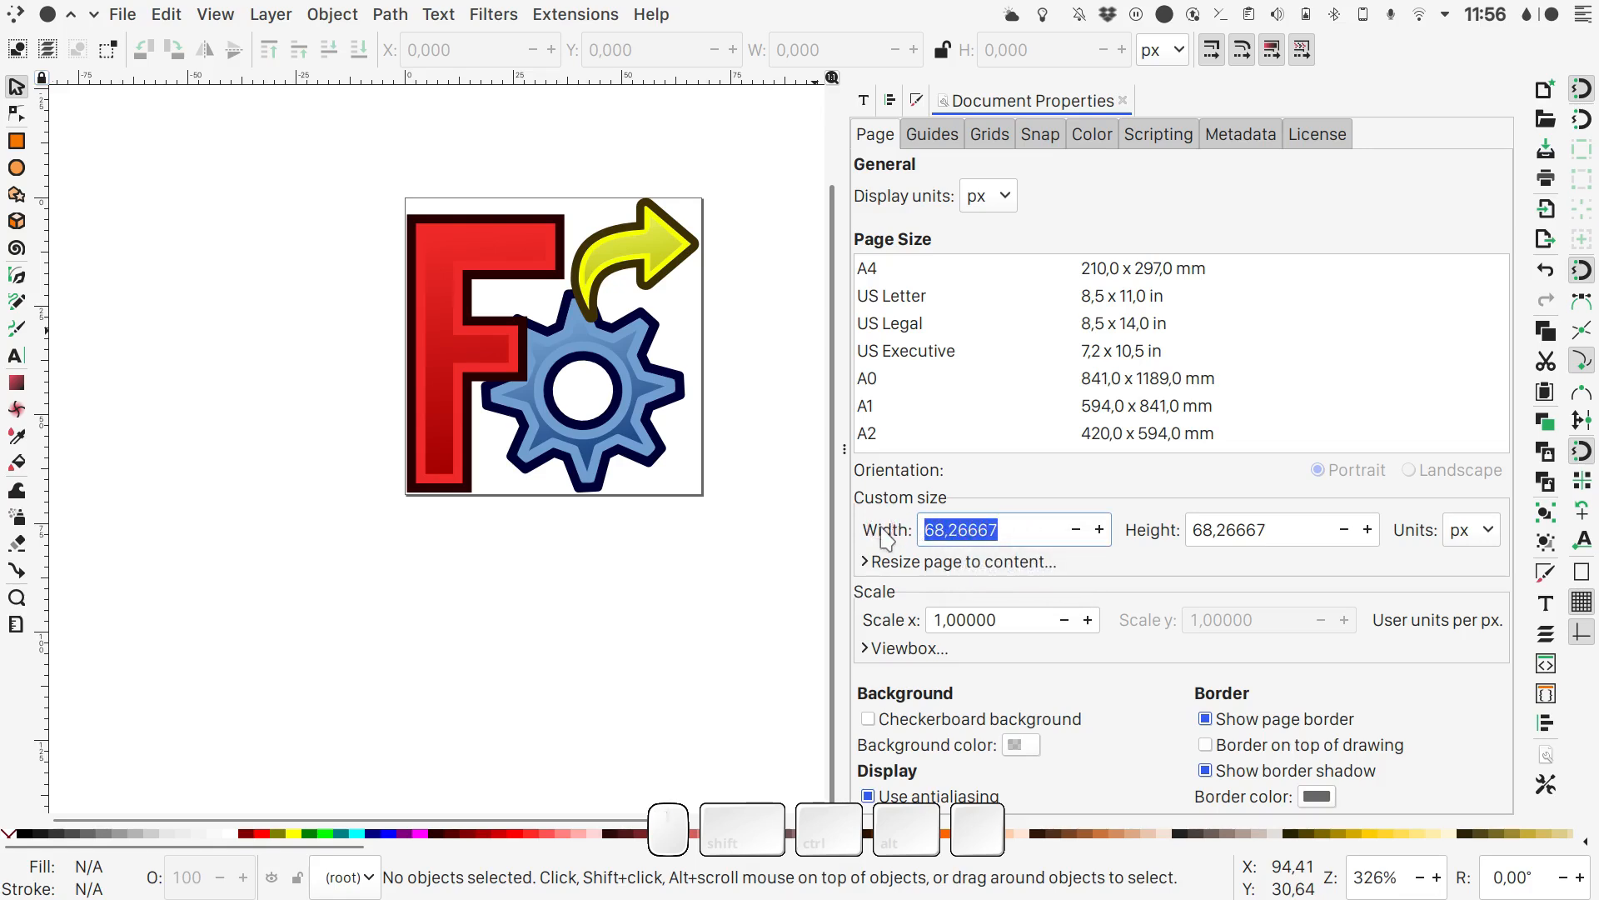
type("43")
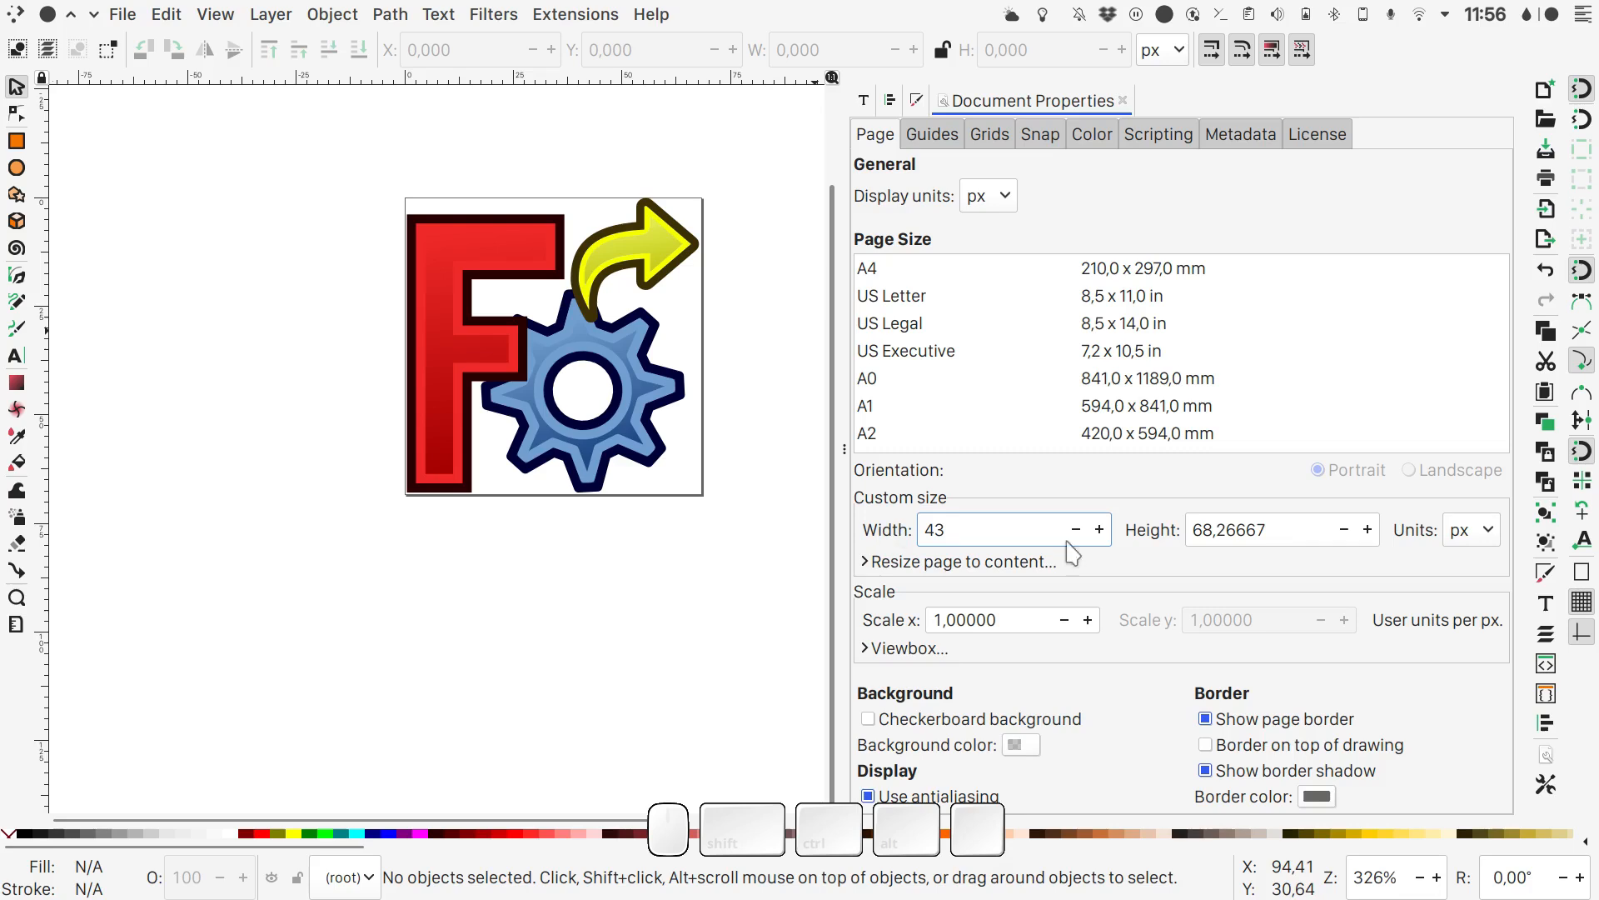
left_click(1489, 539)
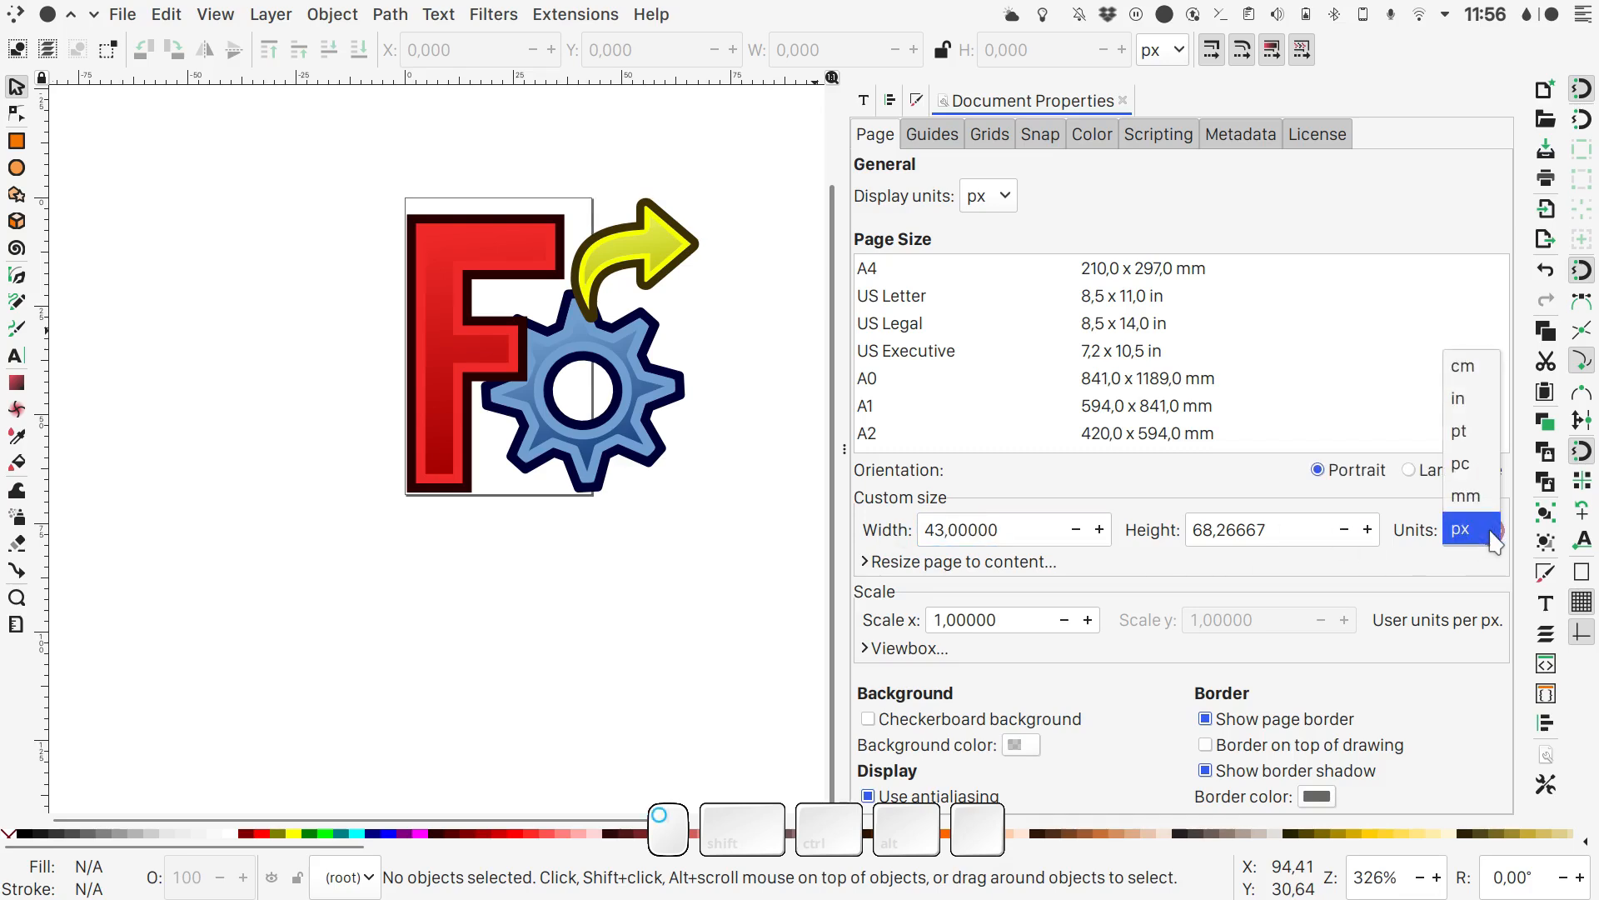
left_click(1464, 496)
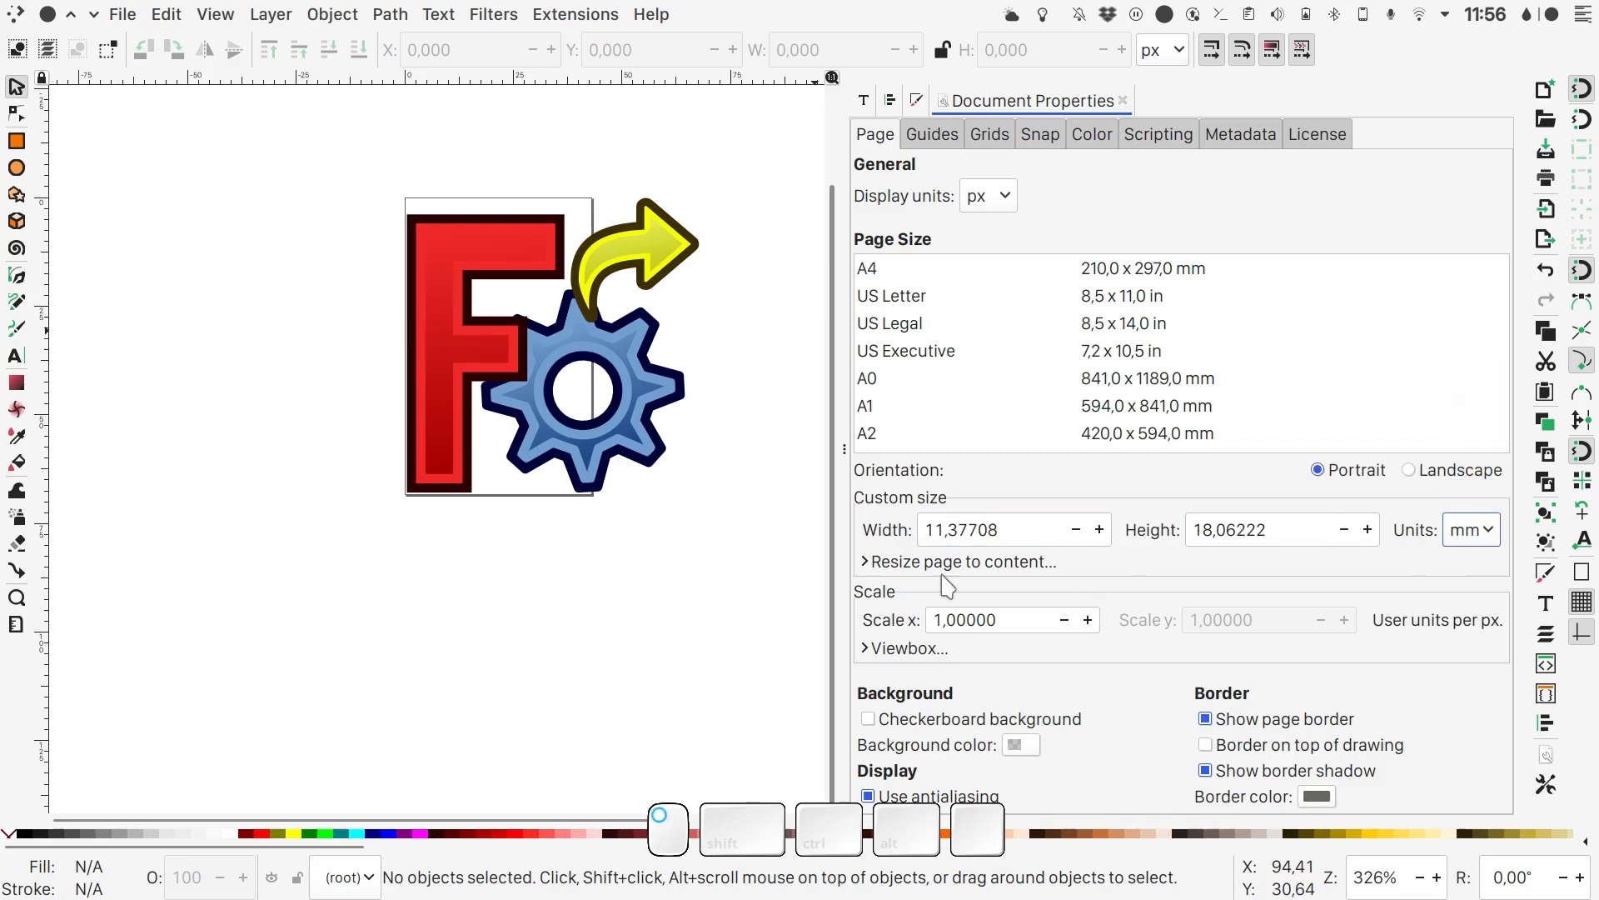
left_click_drag(1017, 525, 881, 530)
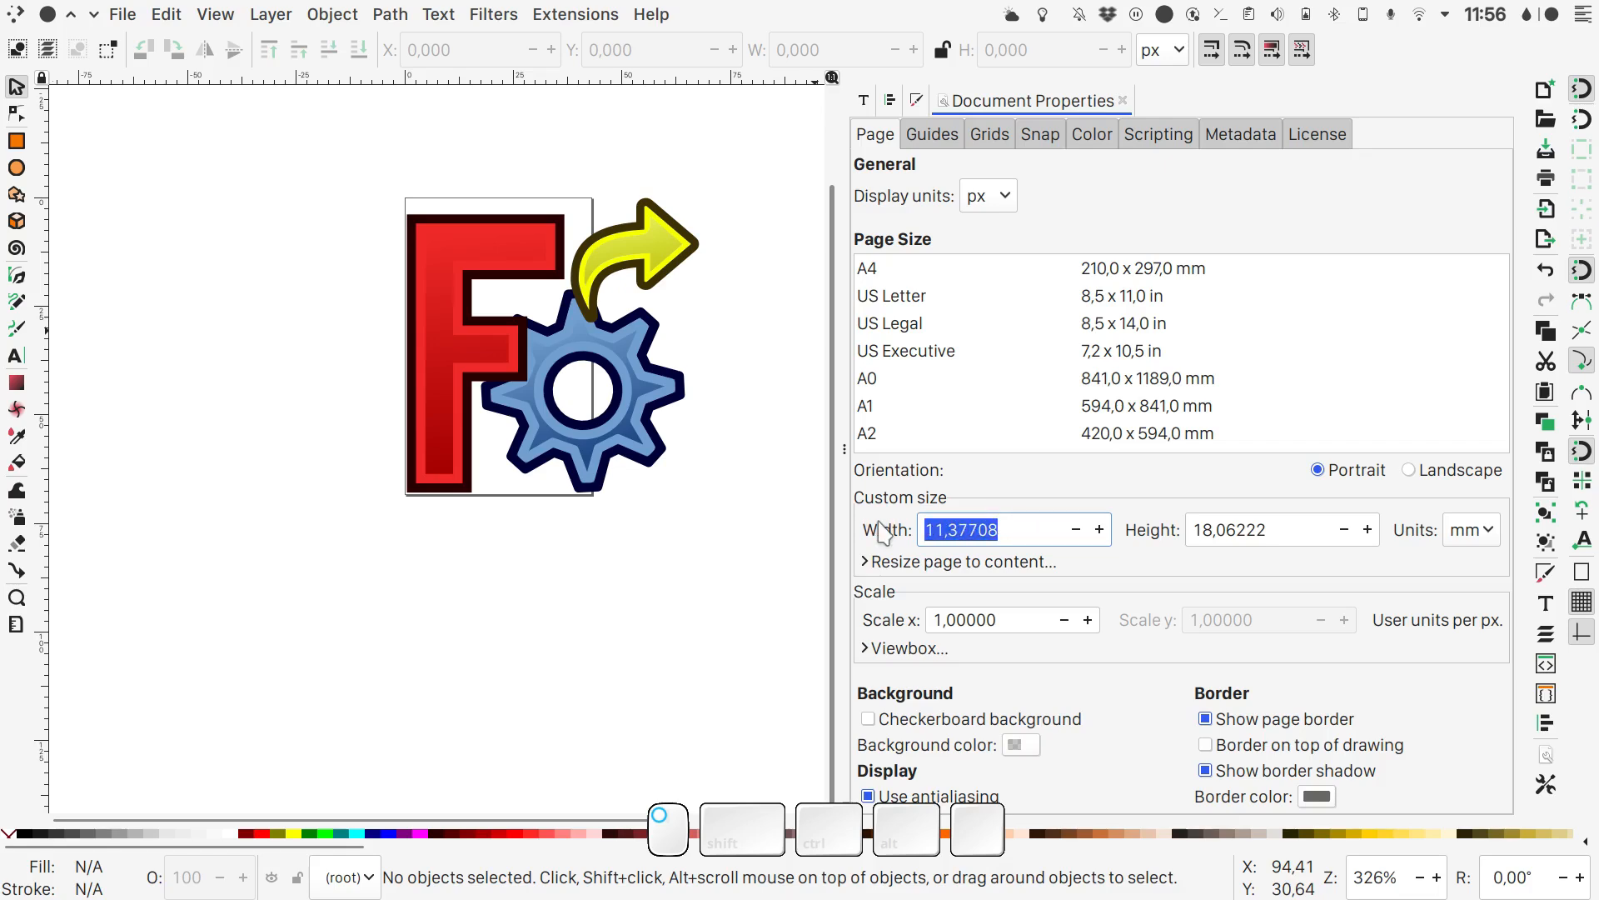
type("43")
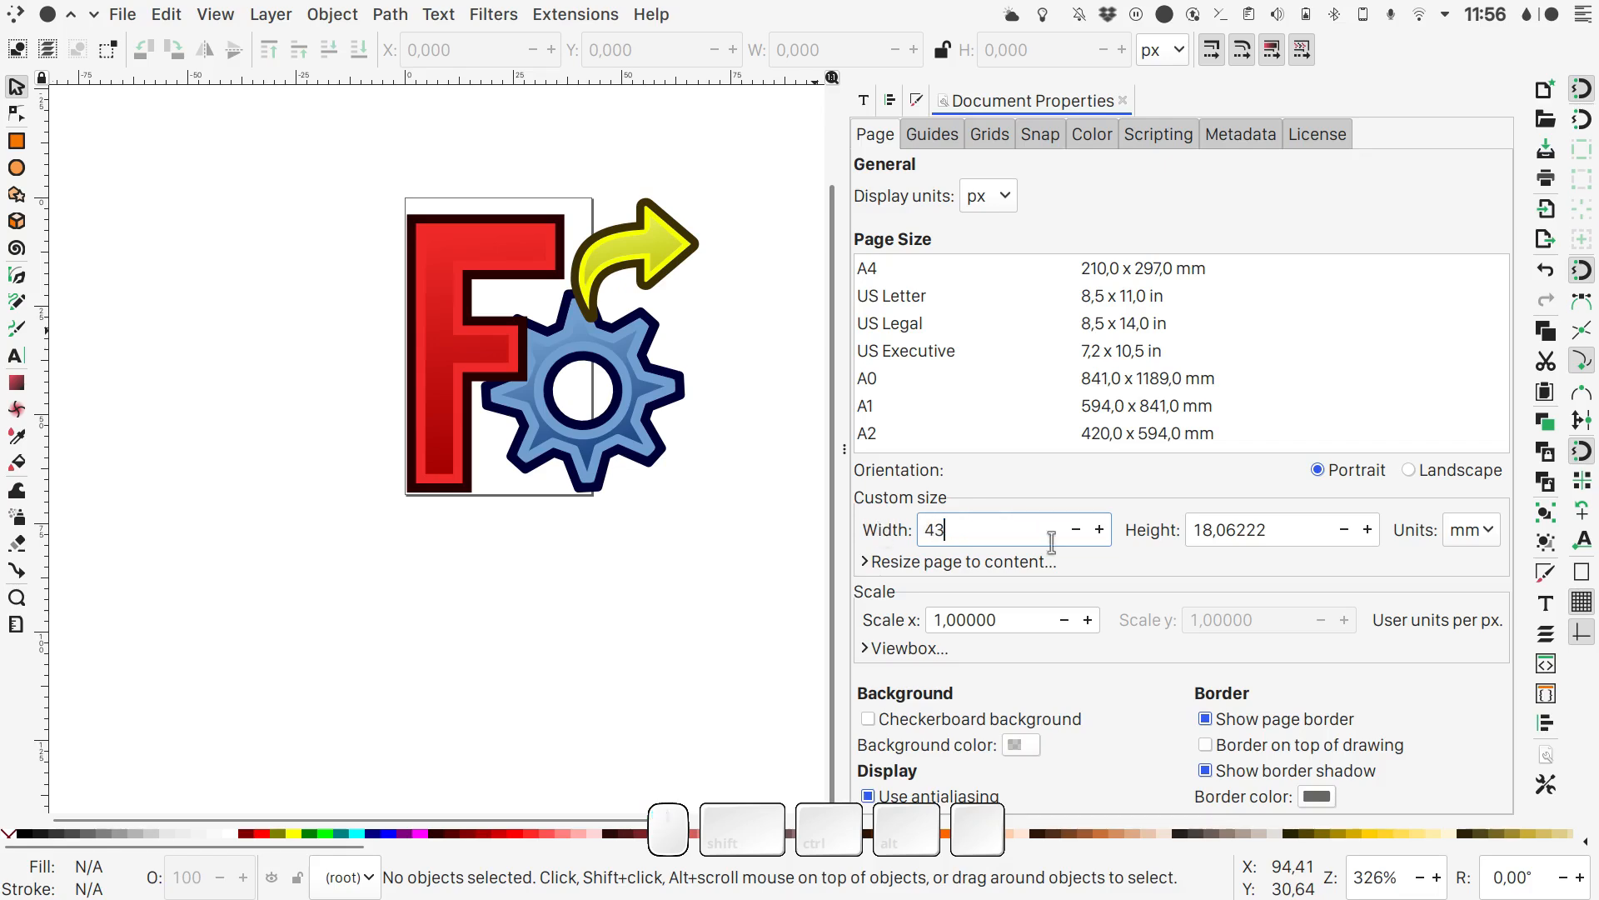
left_click_drag(1276, 531, 1158, 537)
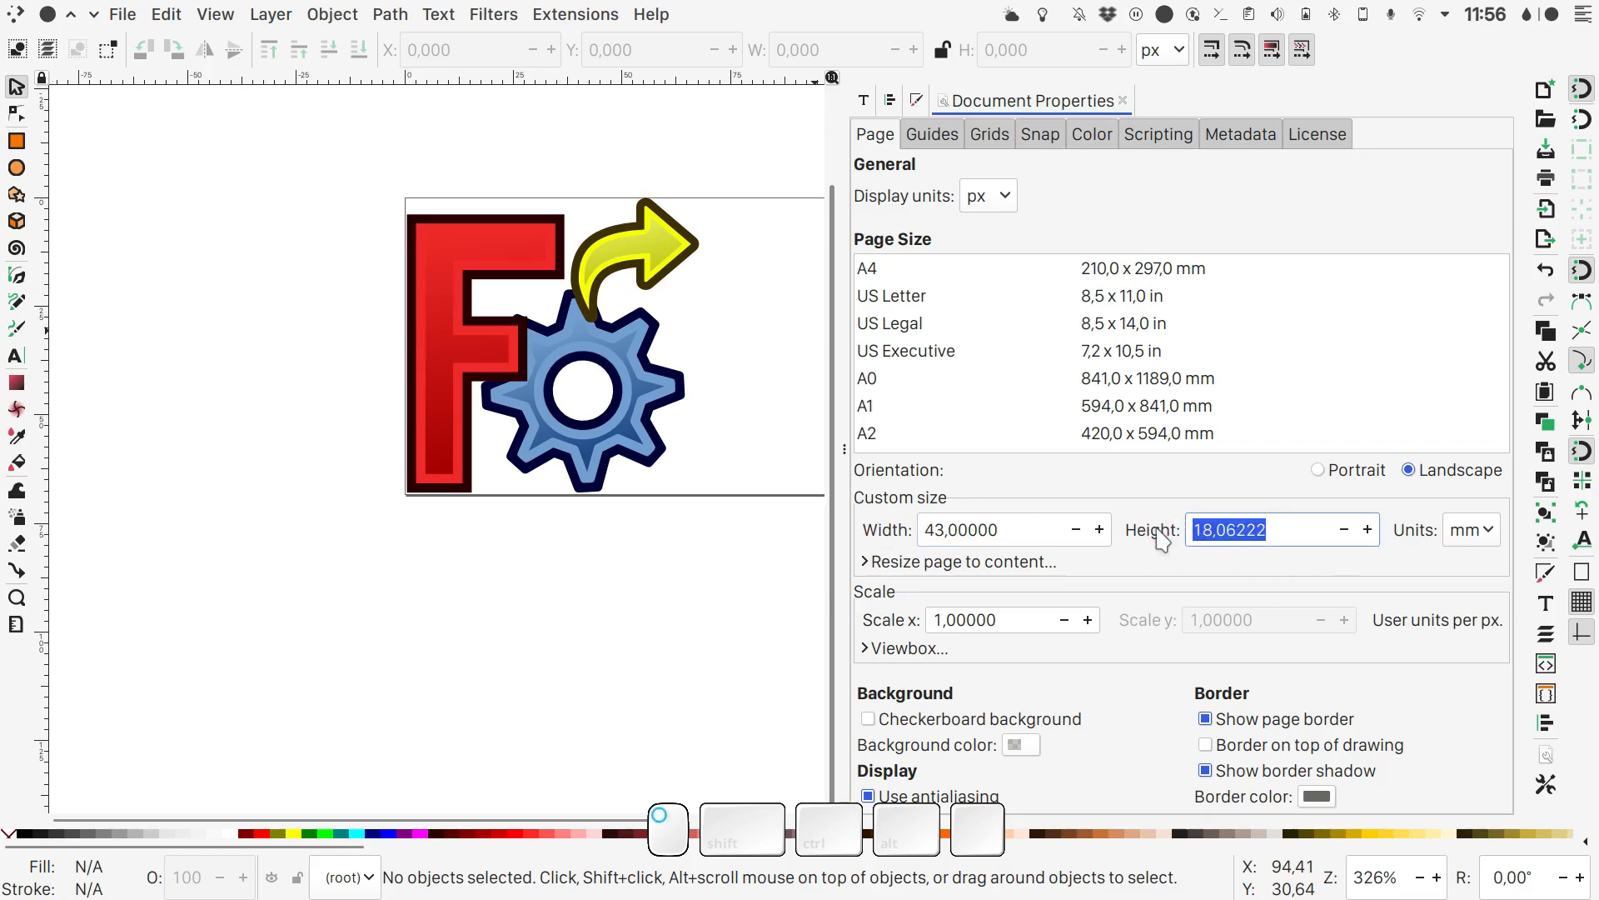
type("15")
key("Return")
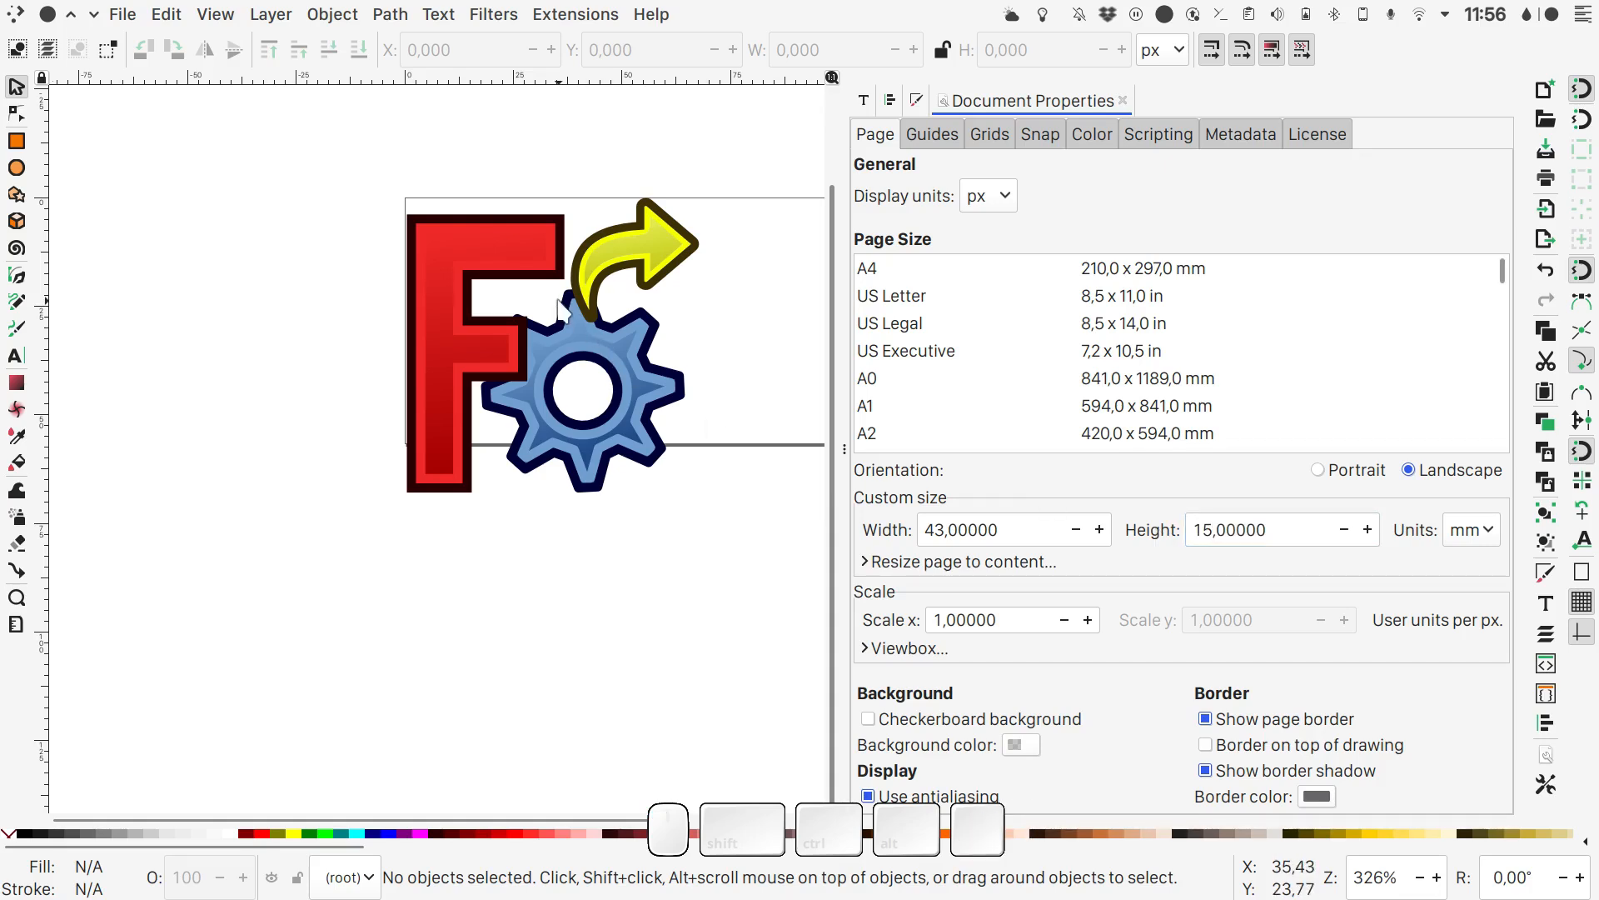
- Lock the FreeCAD logo's proportions and set its height to 12 mm
key("5")
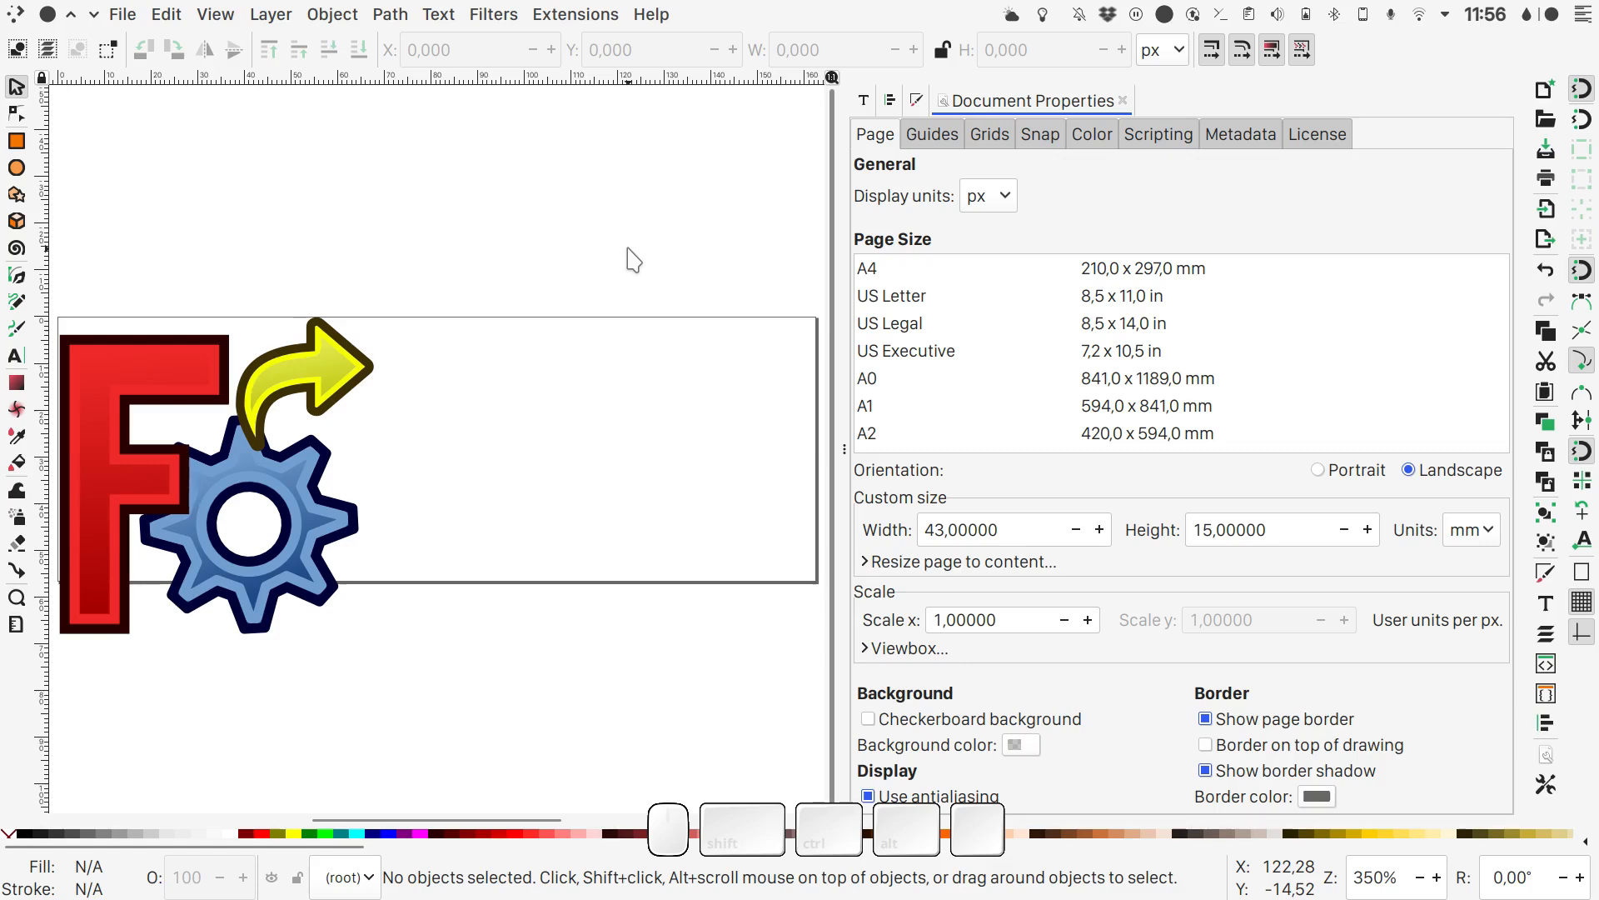
left_click(176, 360)
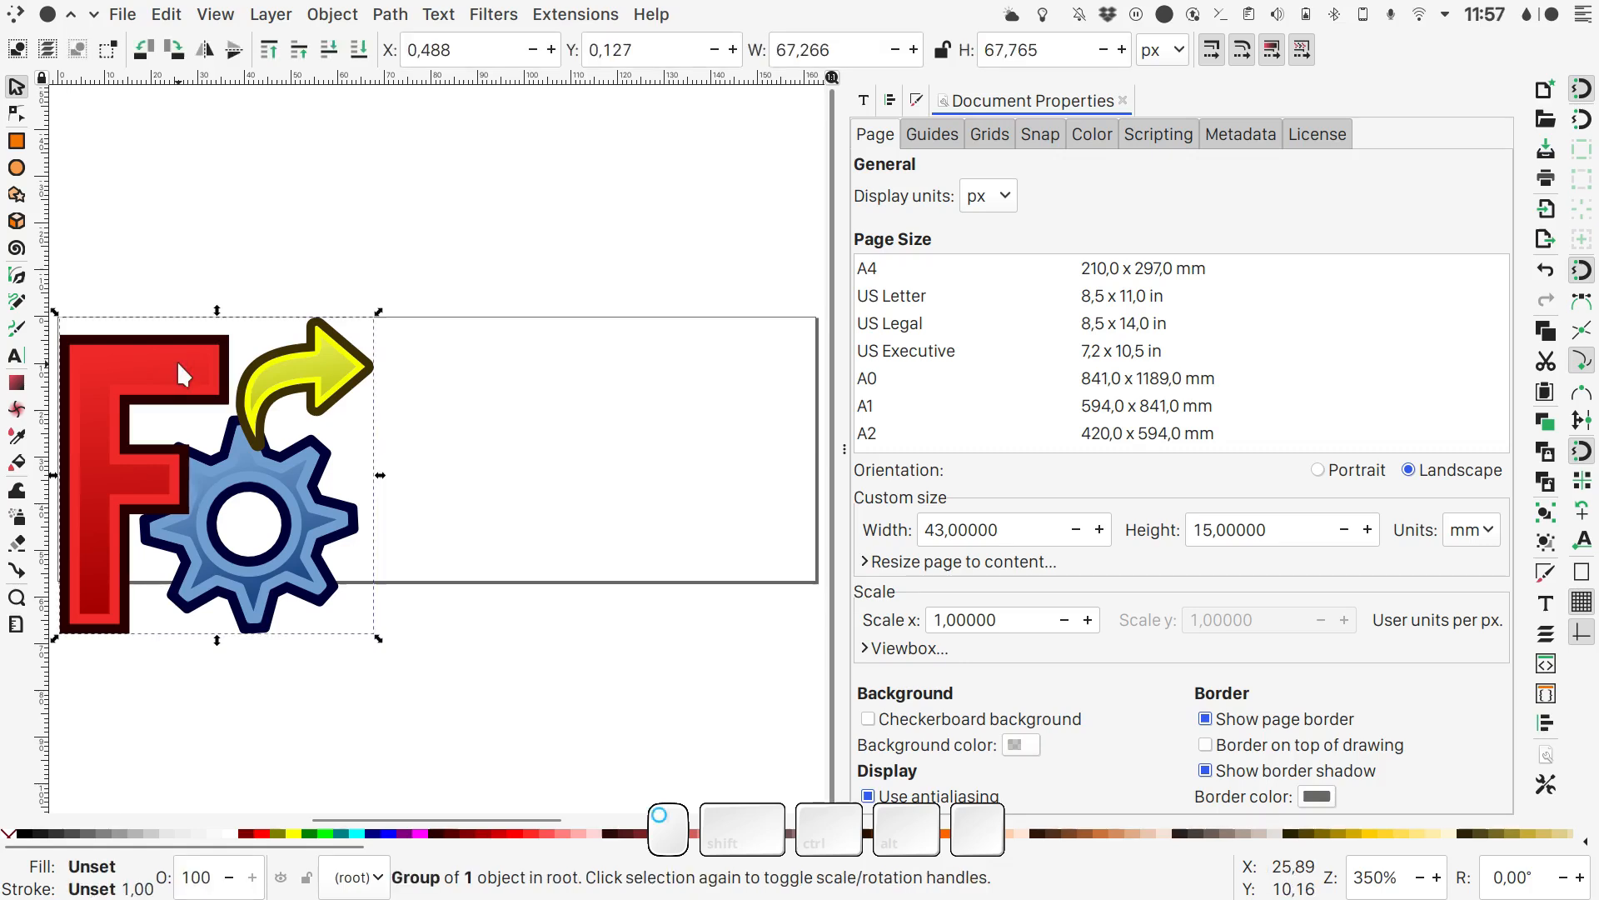
left_click(941, 50)
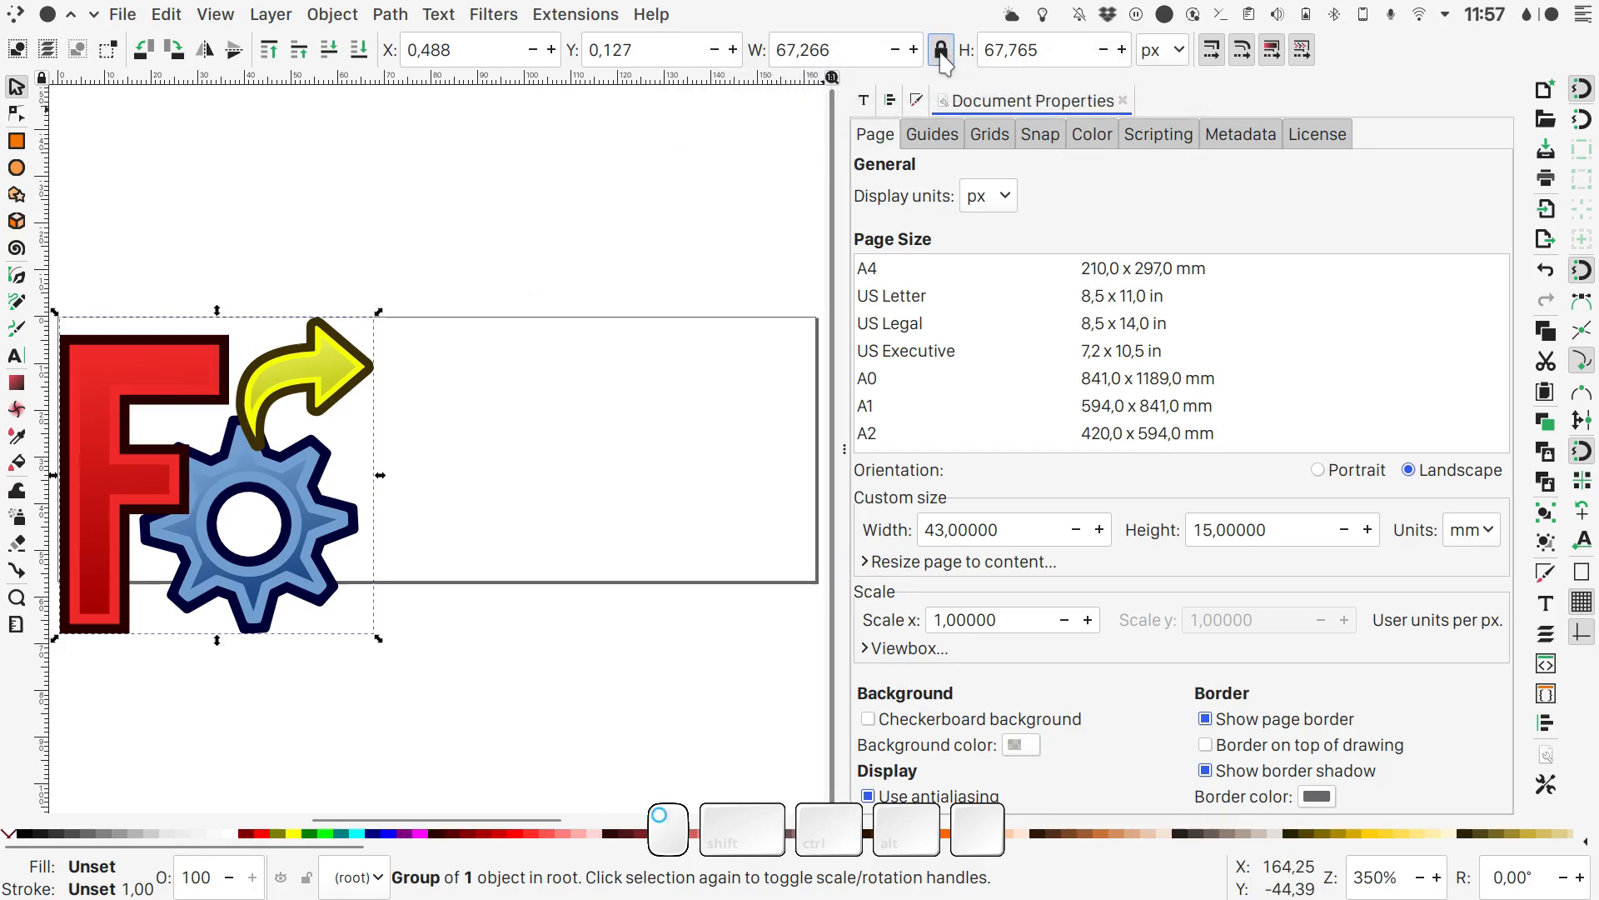
double_click(1047, 51)
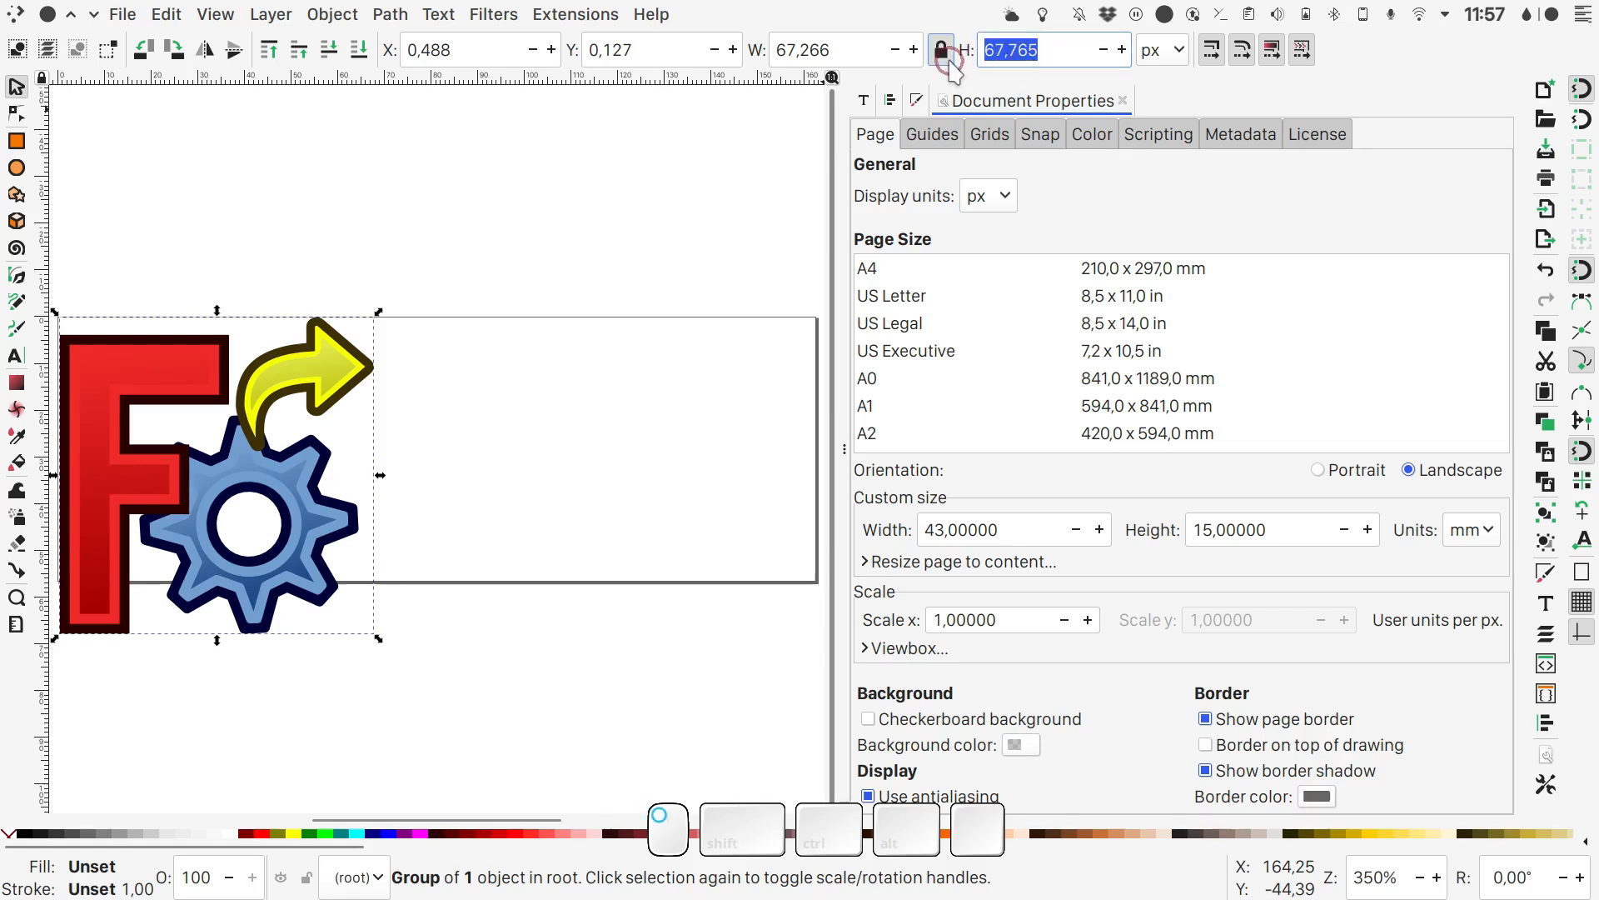
type("12")
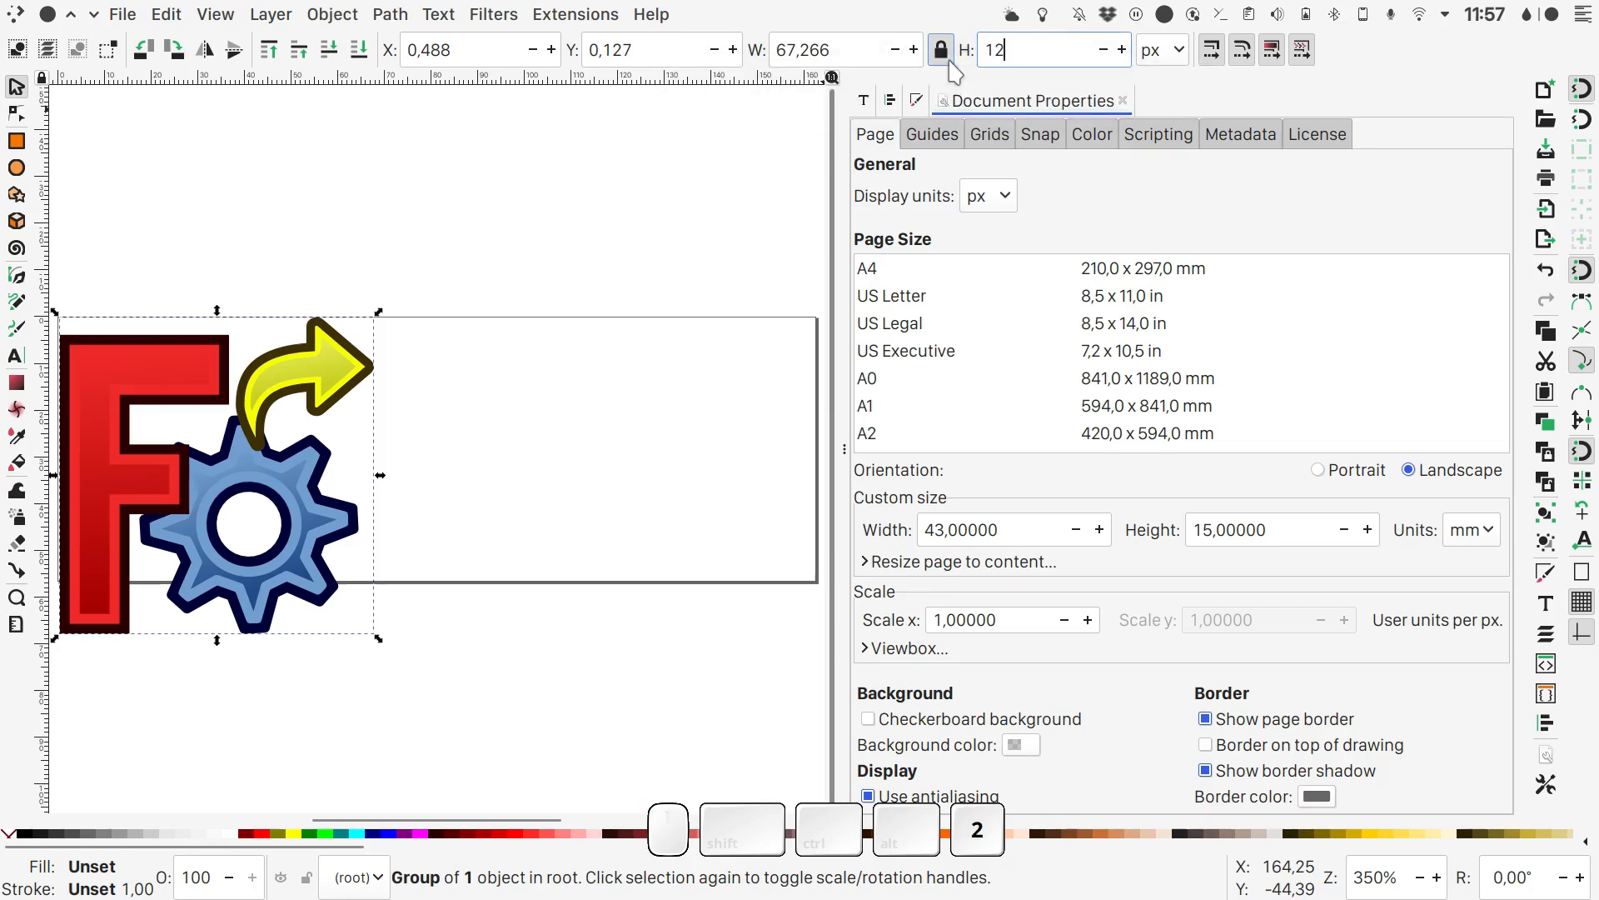
key("Return")
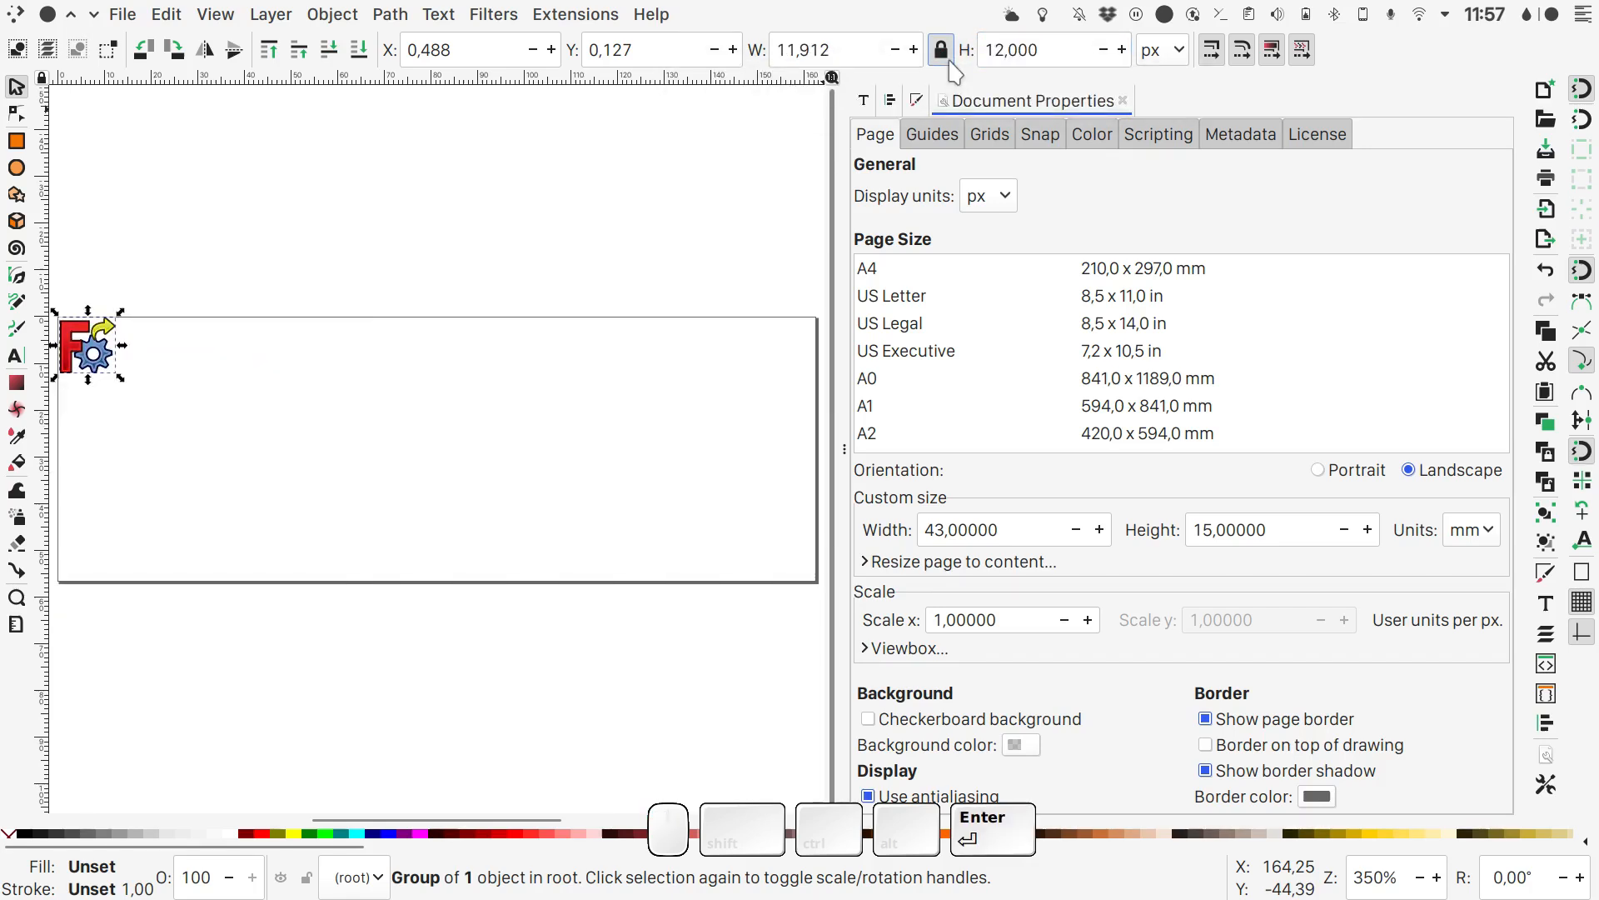
left_click(1178, 55)
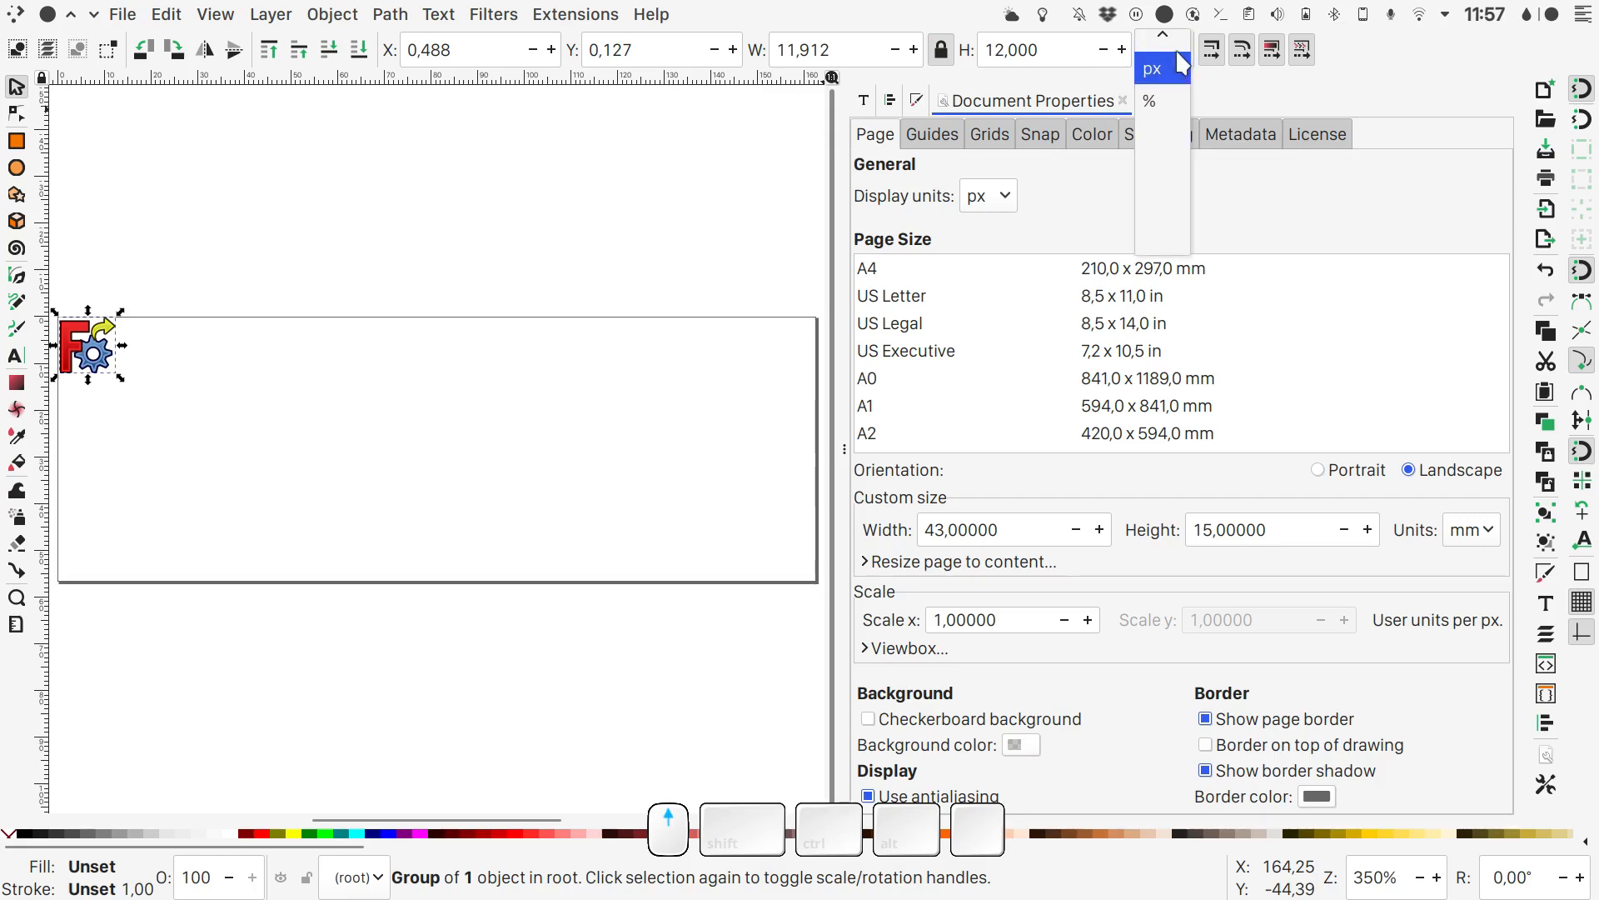
scroll(1180, 69, "up", 1)
left_click(1157, 68)
triple_click(1025, 50)
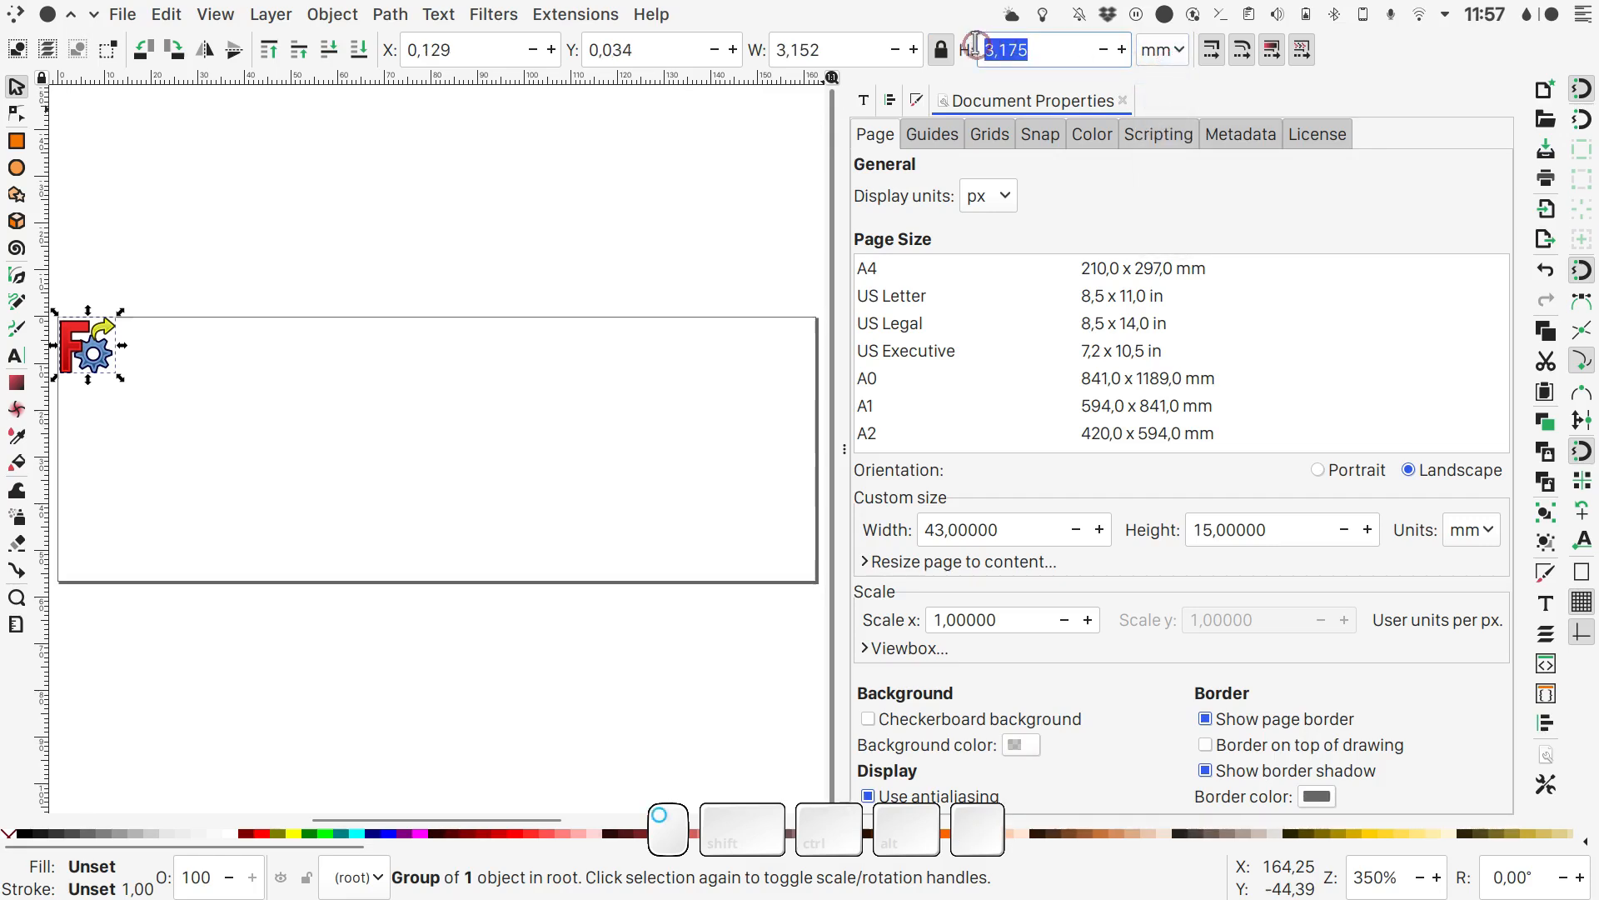
type("12")
key("Return")
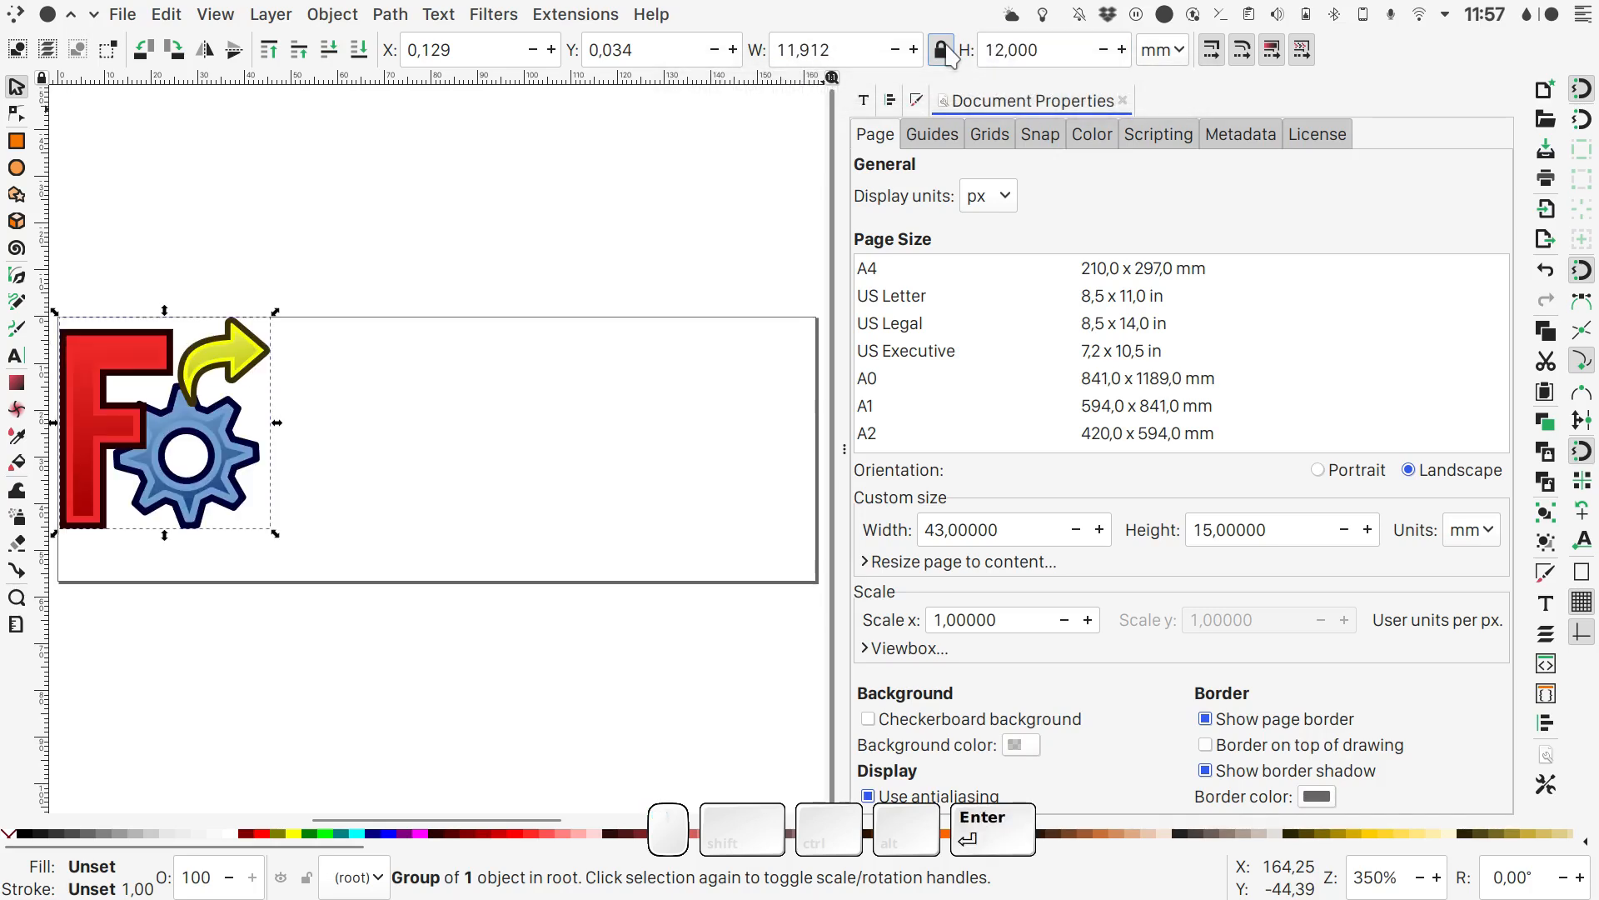
- Align the logo relative to the page, centred on the horizontal axis and flush with the page's left edge
left_click(1545, 723)
left_click(1408, 161)
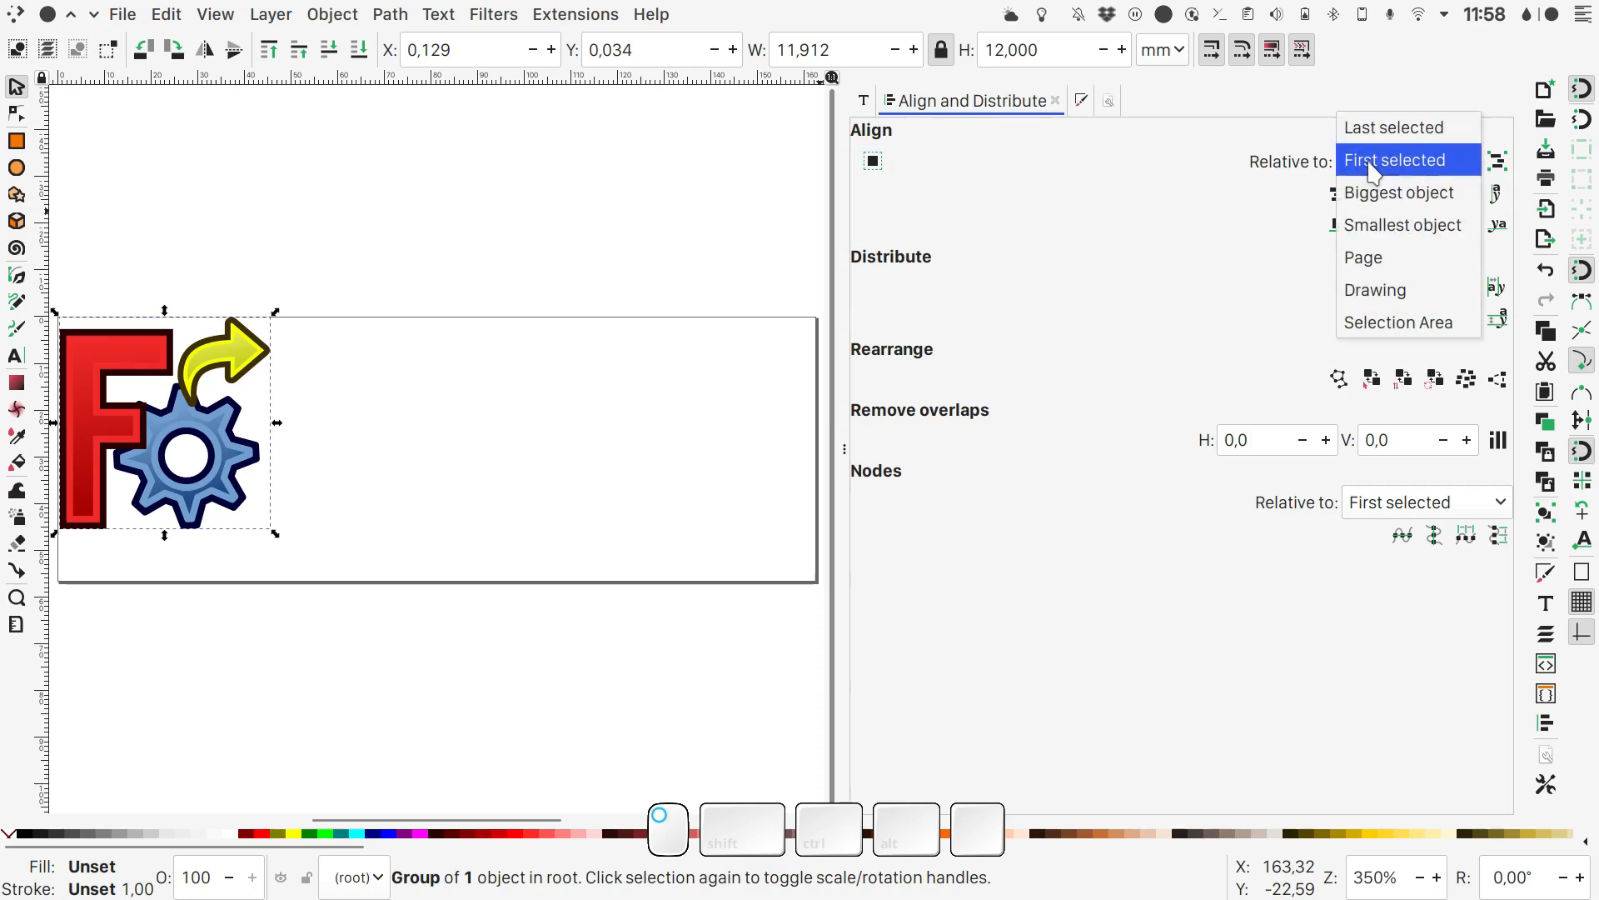
left_click(1391, 257)
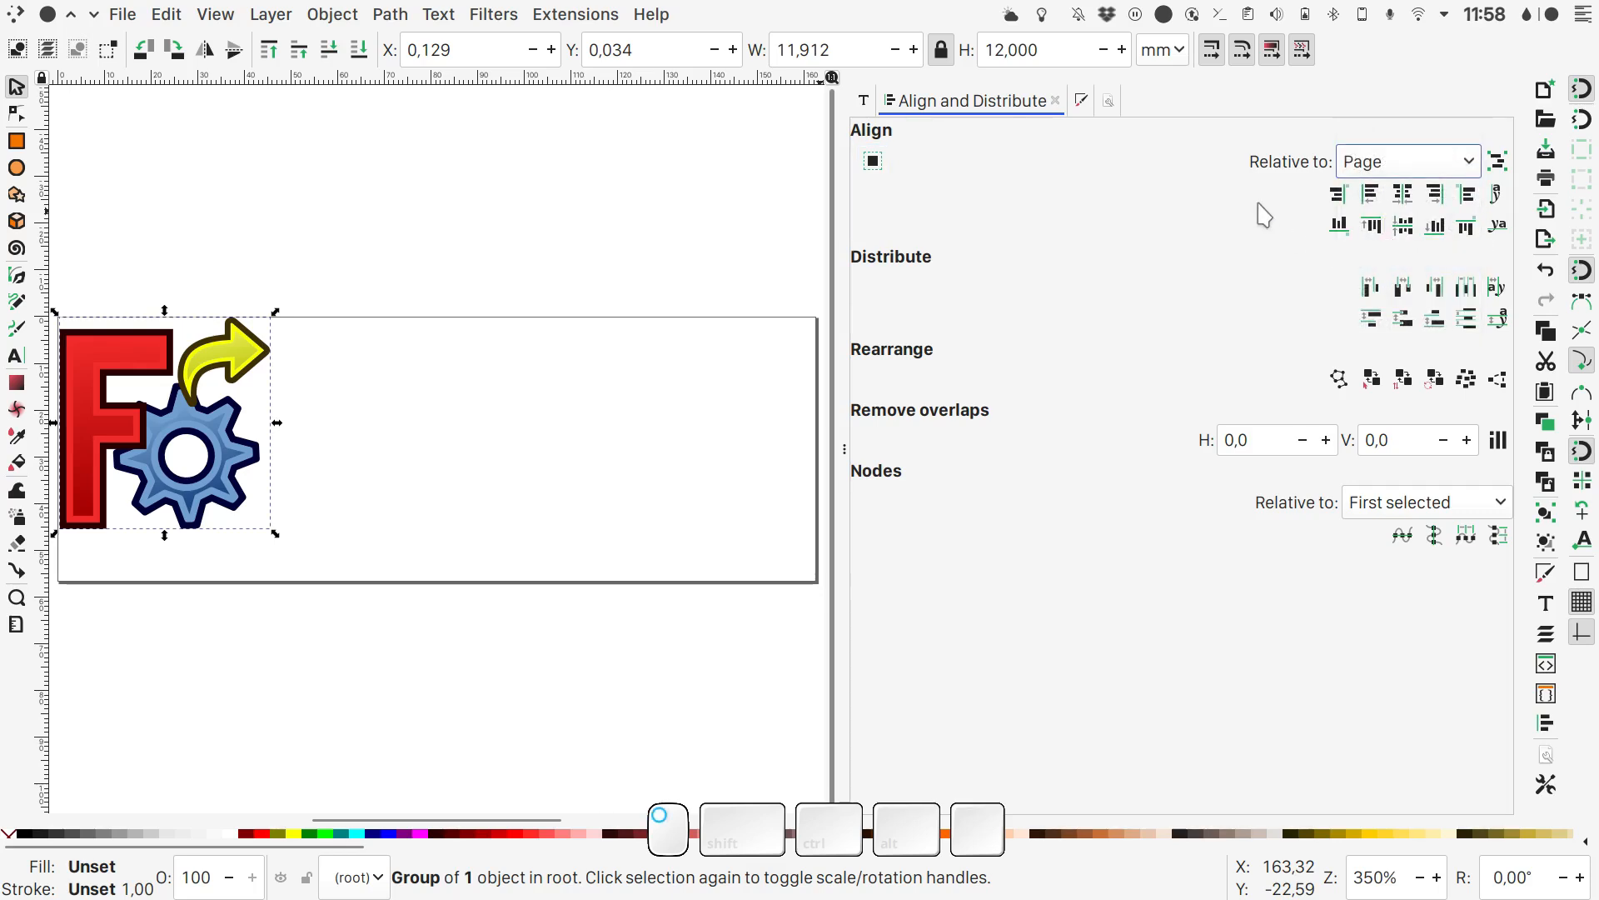
left_click(1403, 226)
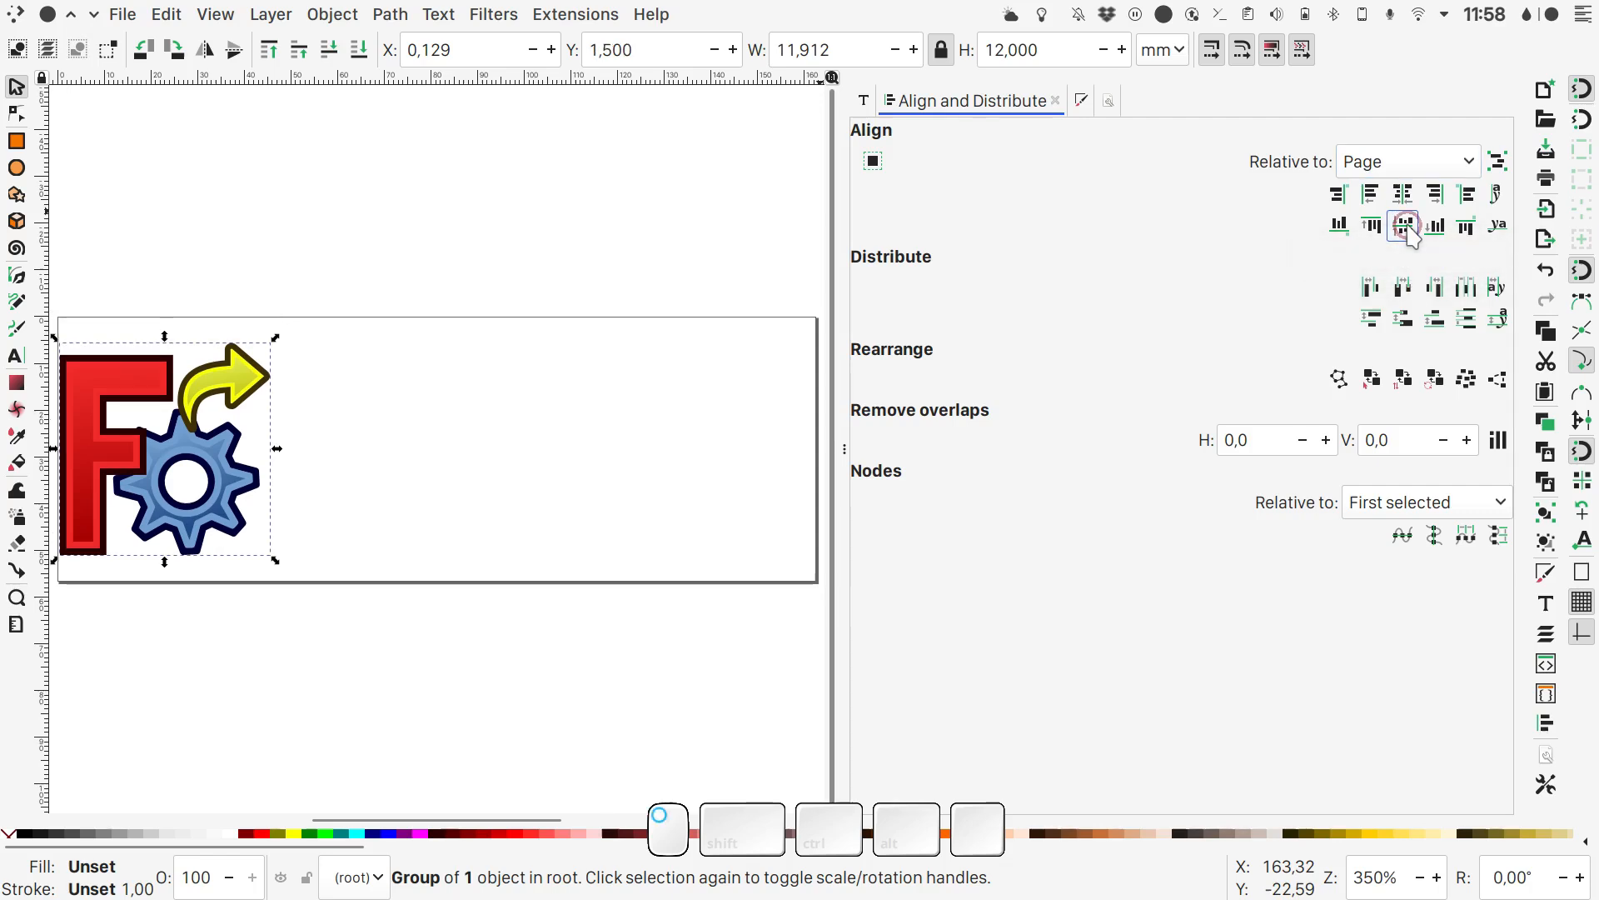
left_click(1371, 195)
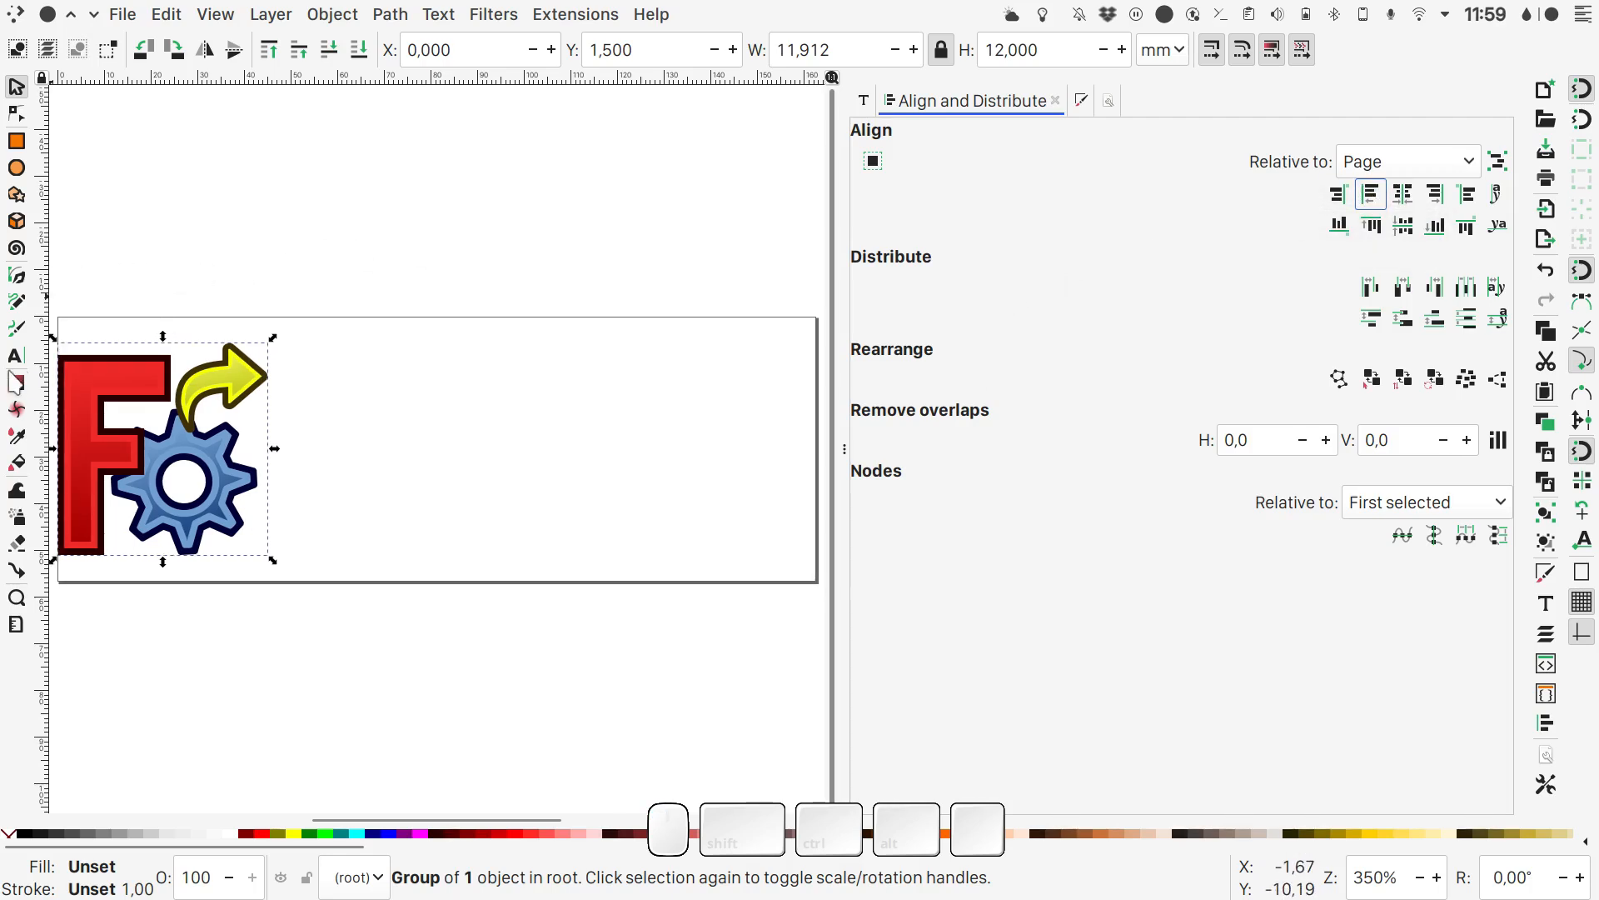
- Add the bold text lines "Link Branch" and "by RealThunder" beside the logo, ending at the page's right edge
left_click(16, 357)
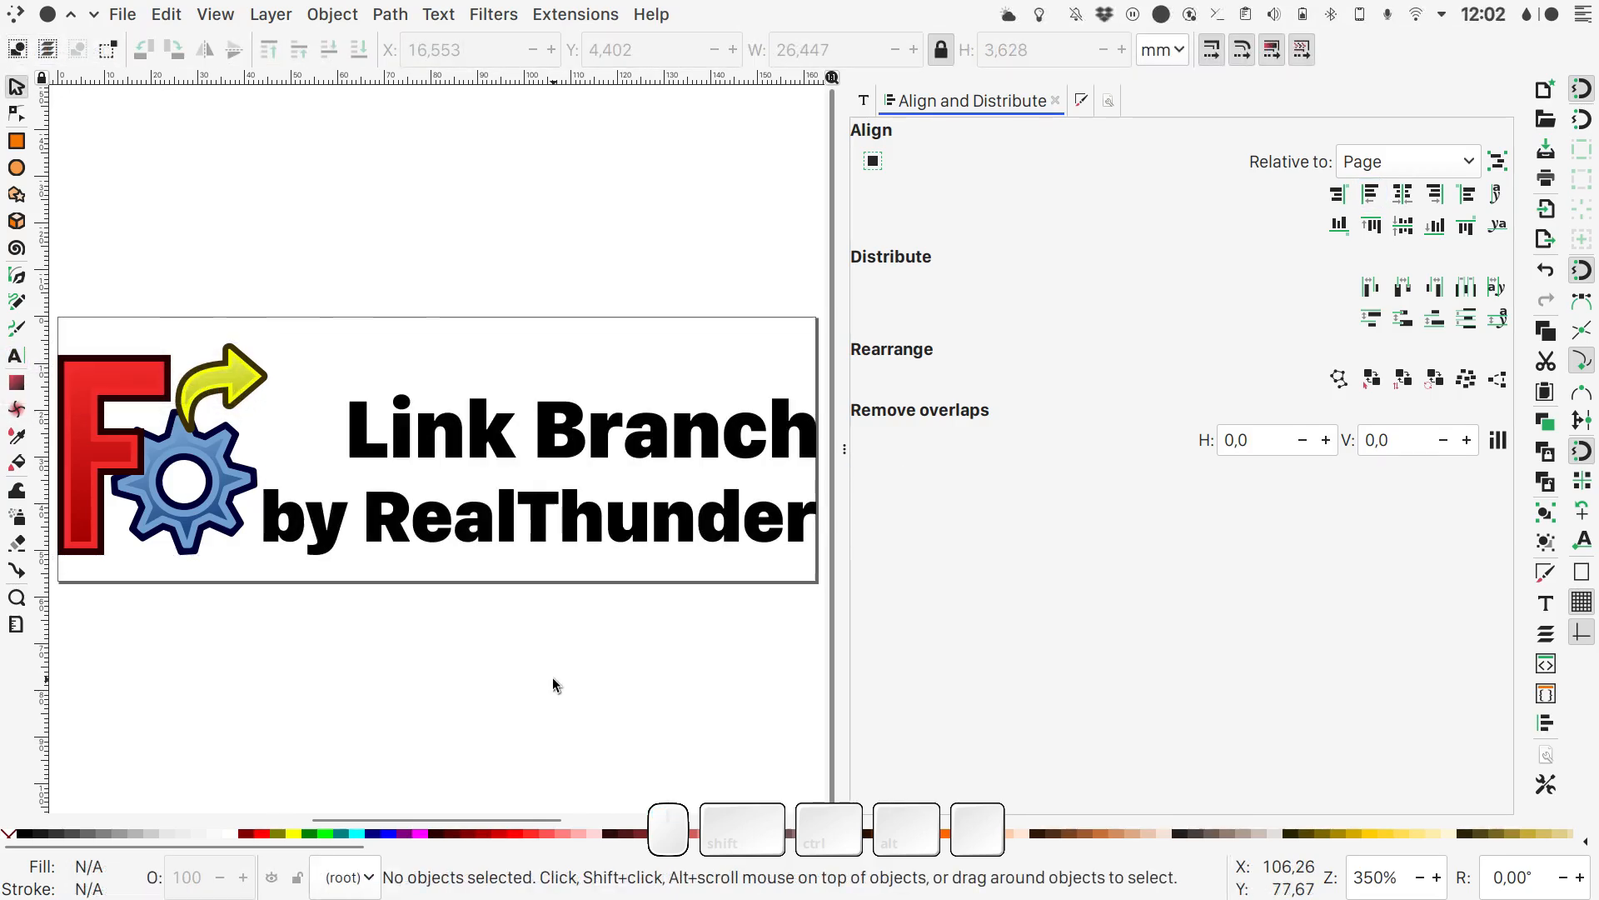
- Open the document properties and apply Object to Path to the logo group
key("ctrl+shift+d")
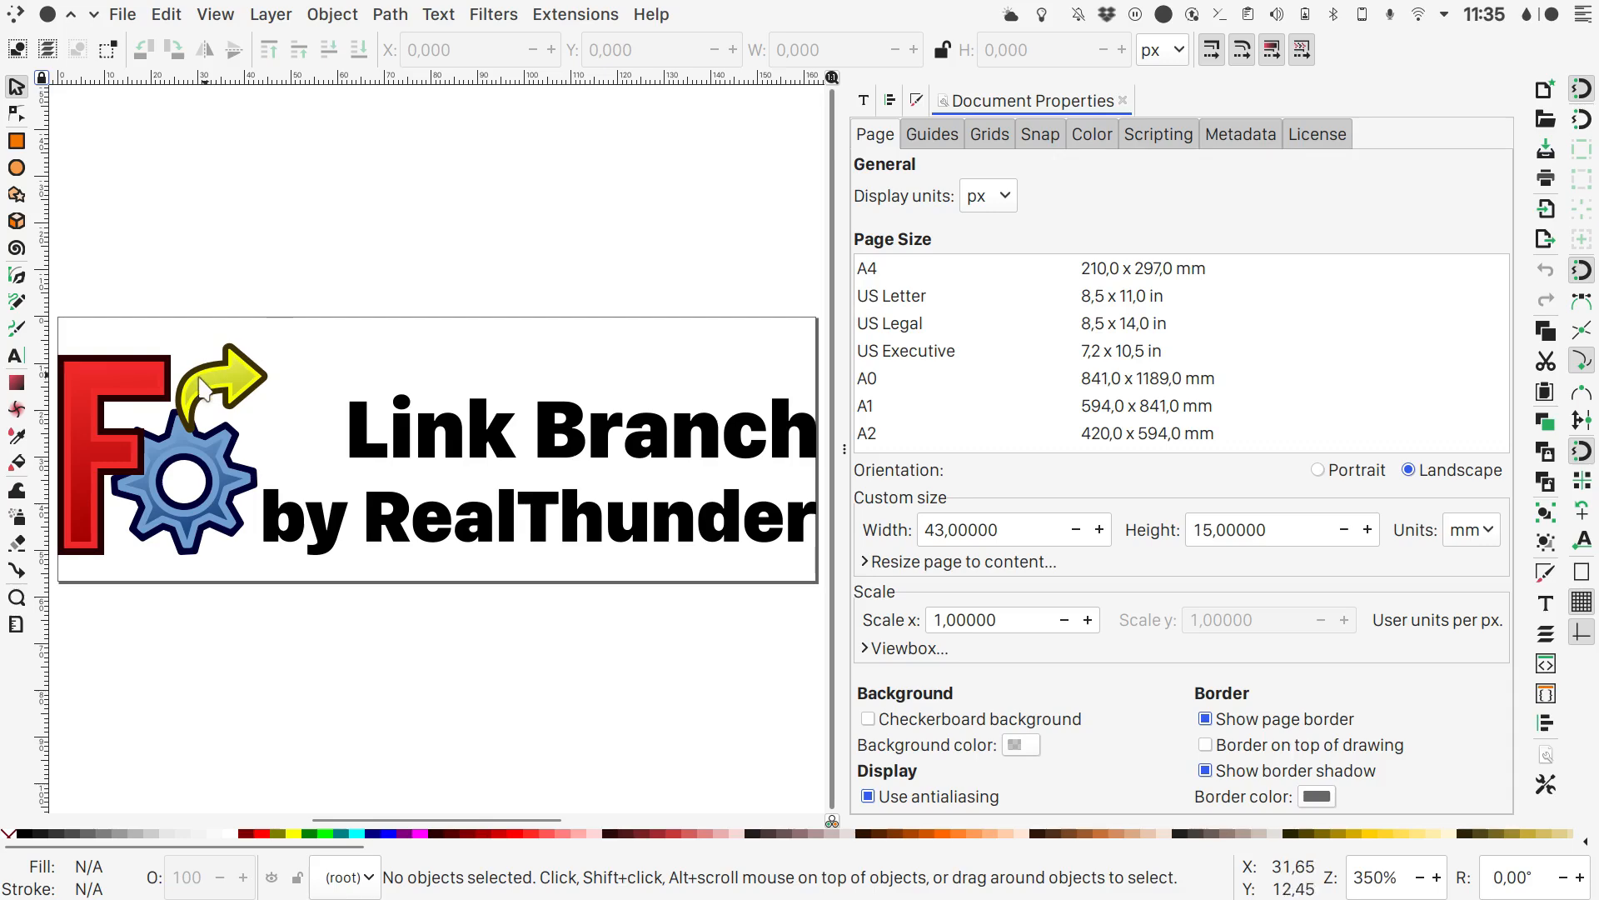
left_click(141, 379)
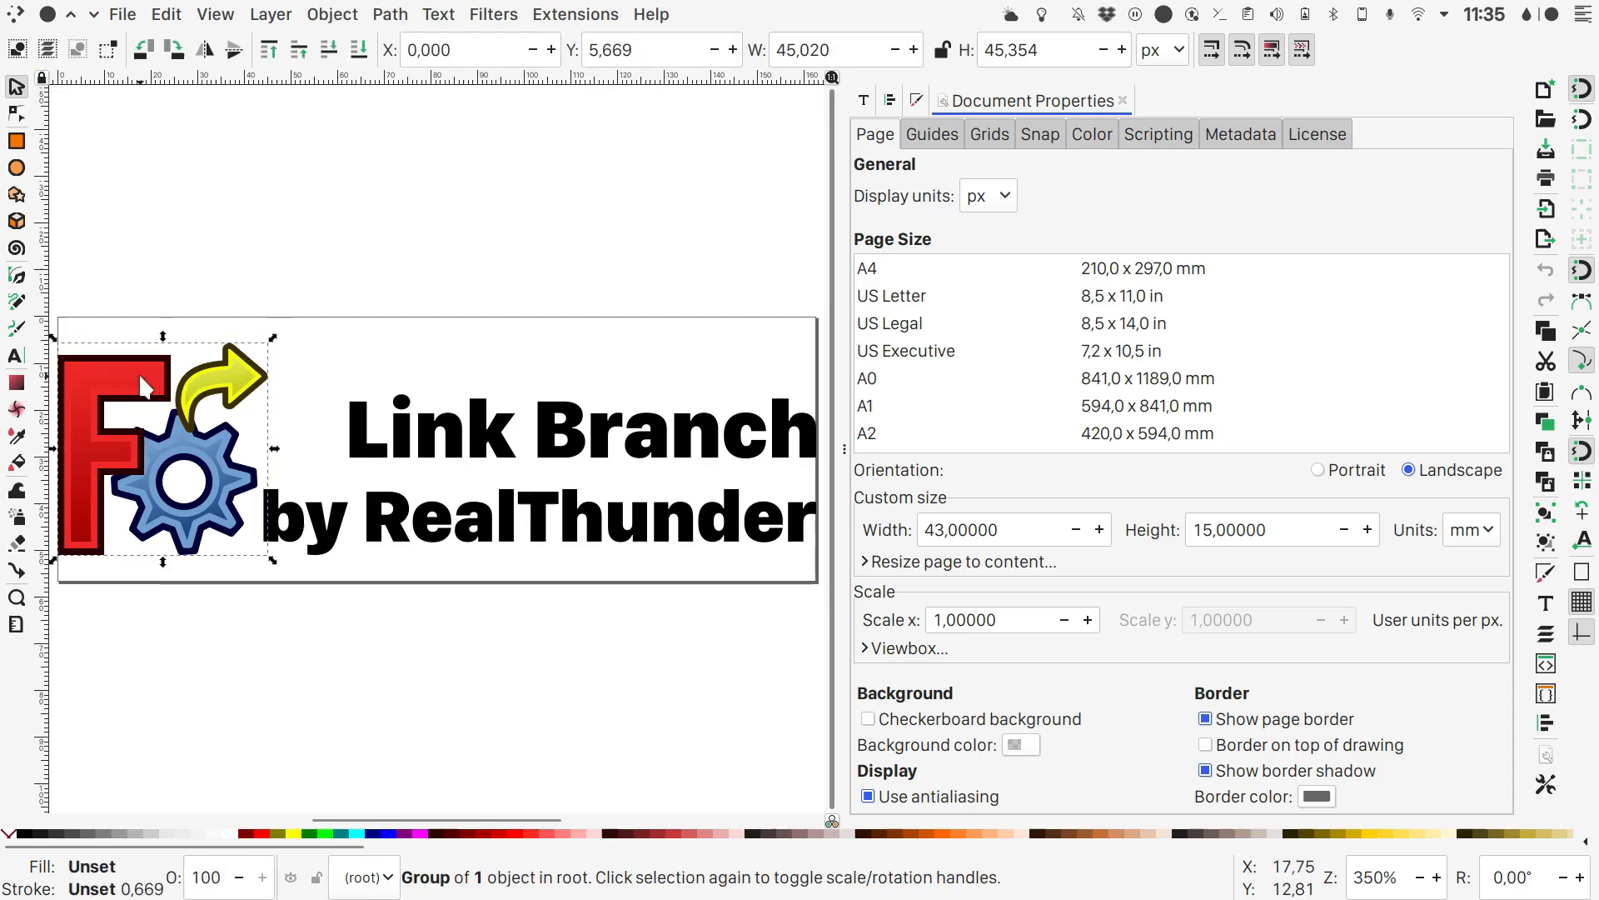
left_click(393, 18)
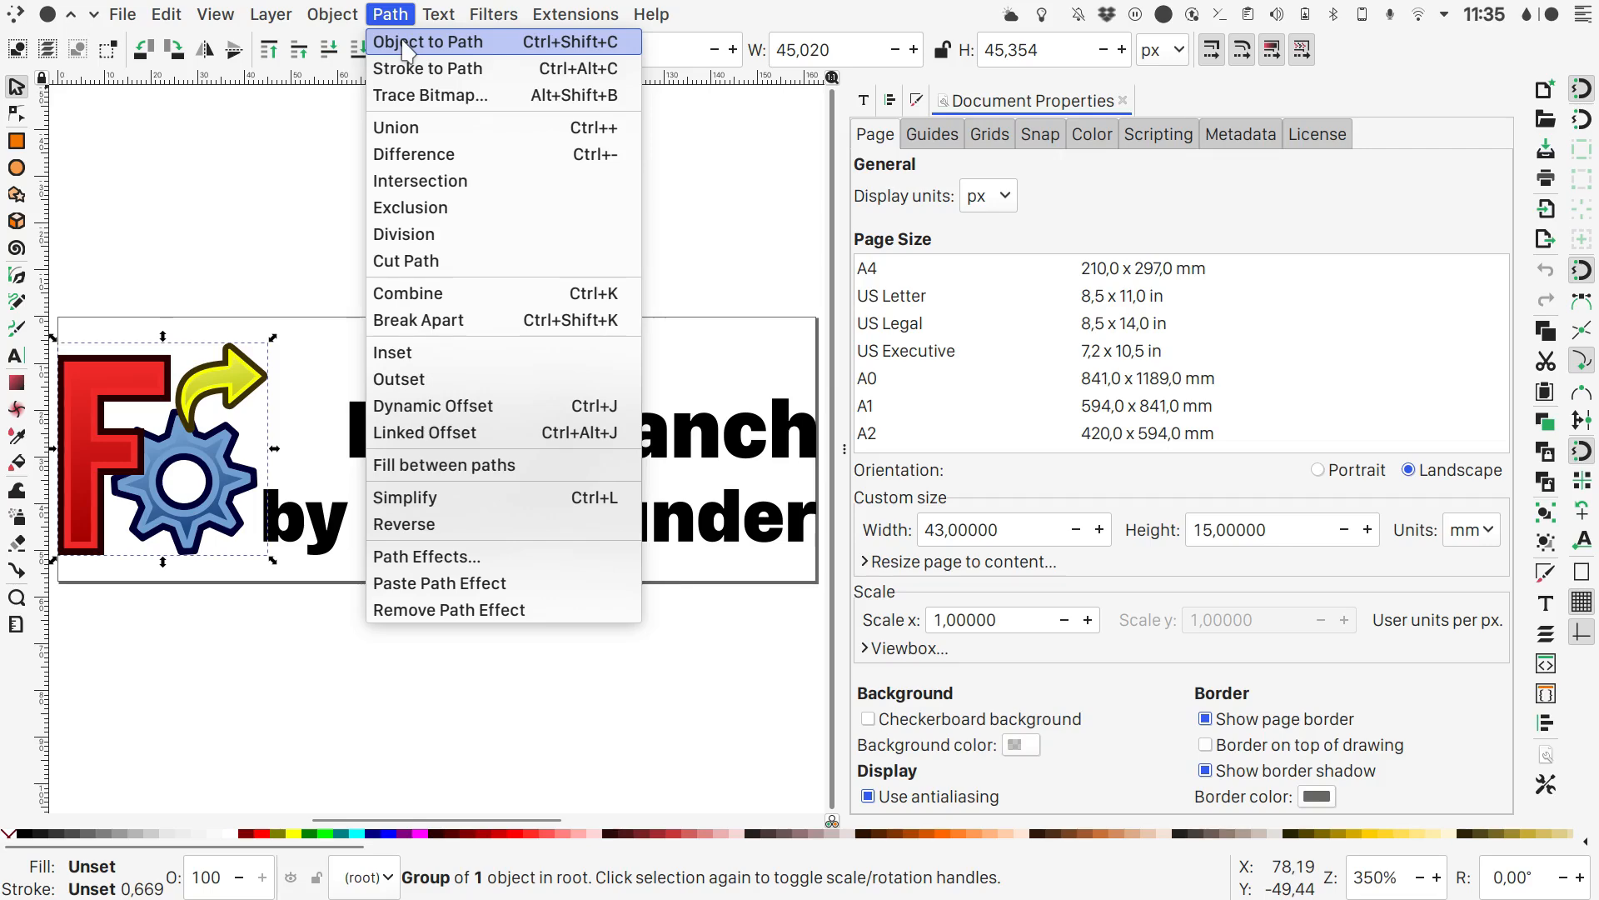
left_click(406, 43)
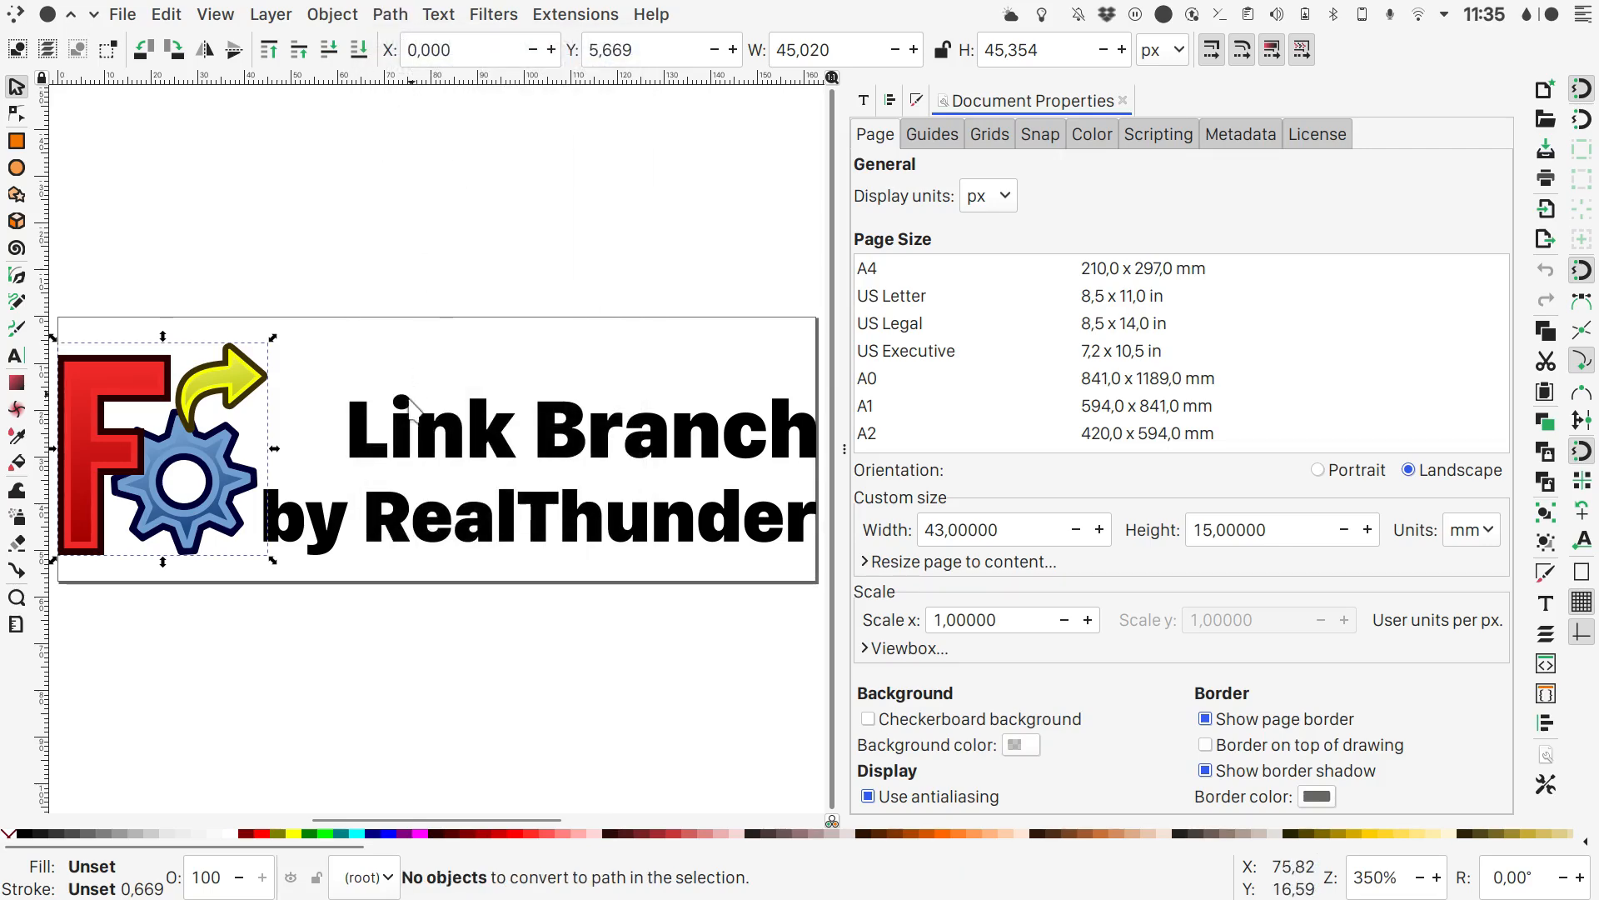
- Apply Object to Path to the "Link Branch" and "by RealThunder" text lines and save the SVG
left_click(401, 430)
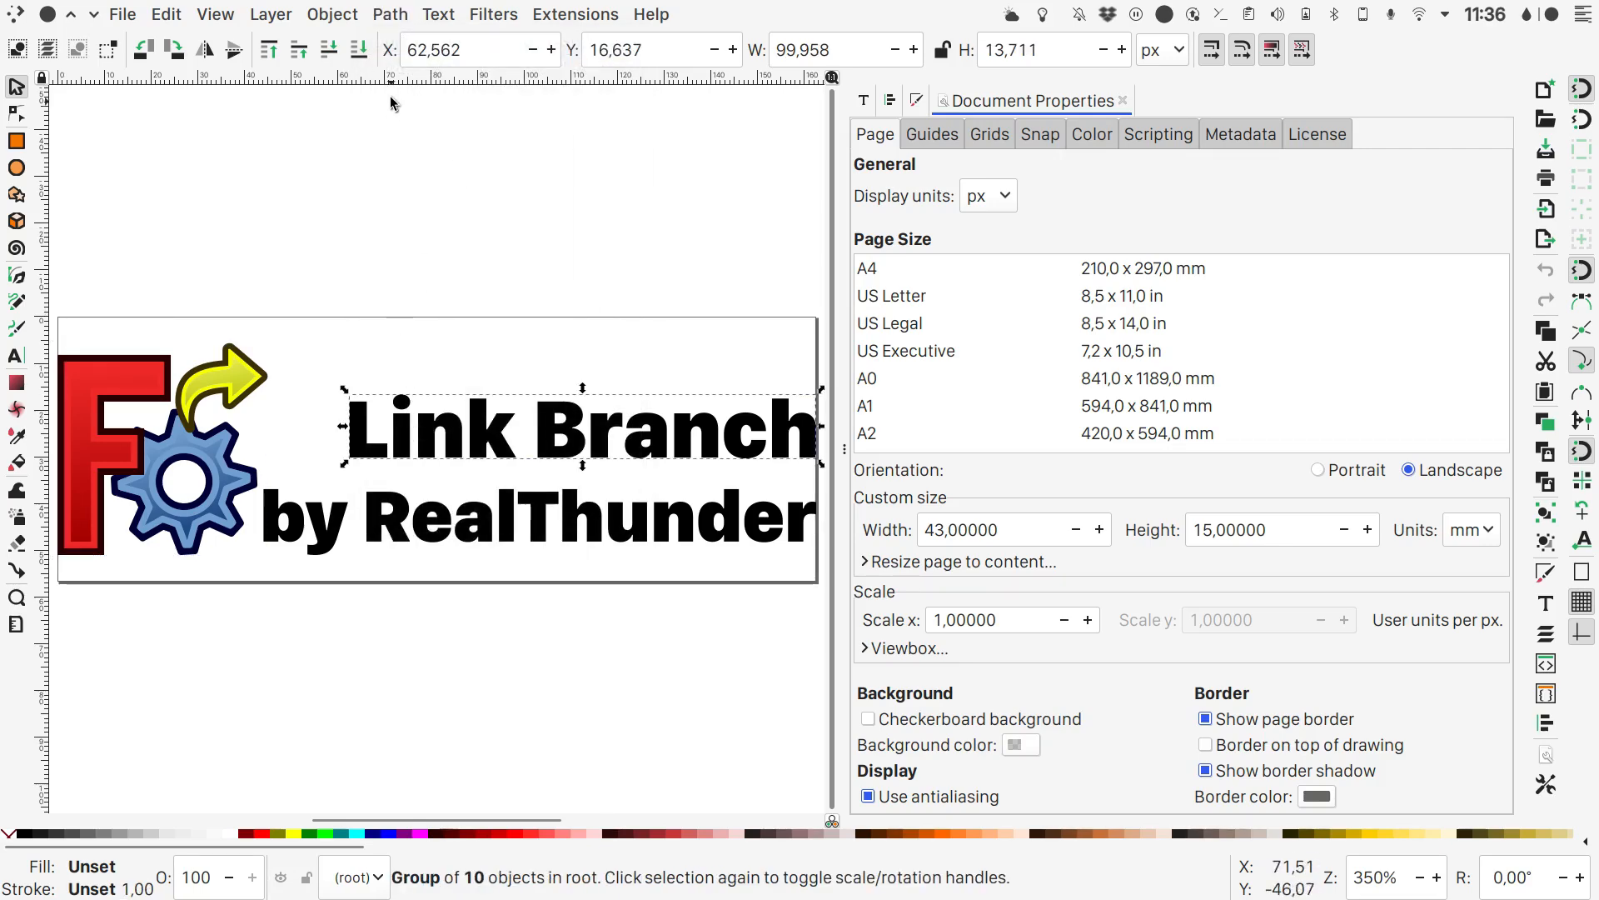
left_click(389, 16)
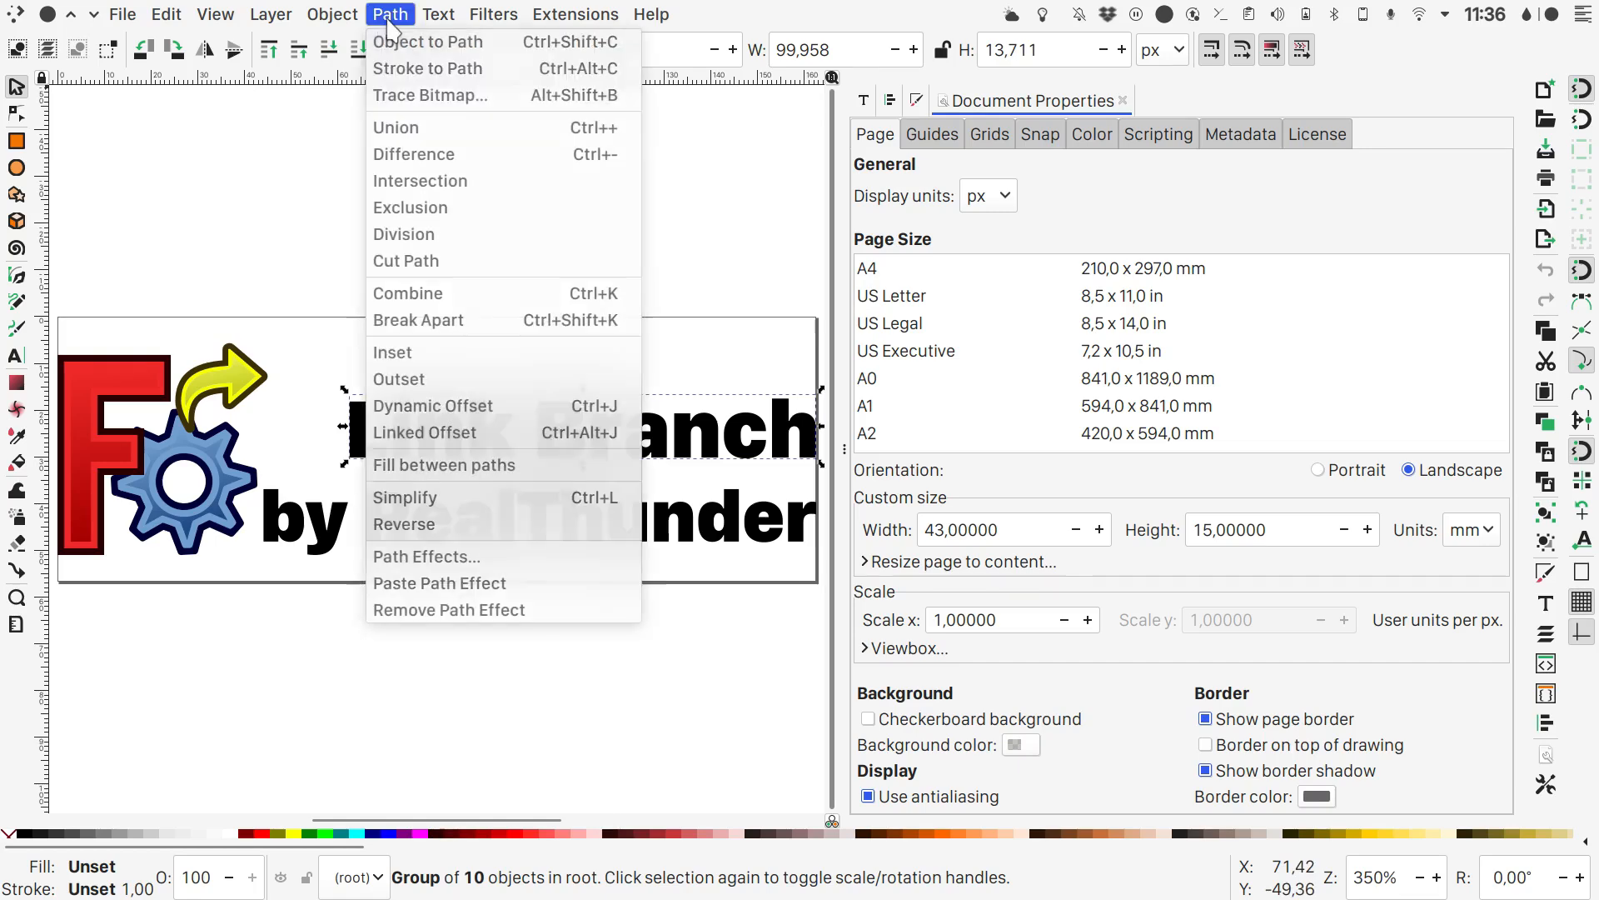
left_click(396, 41)
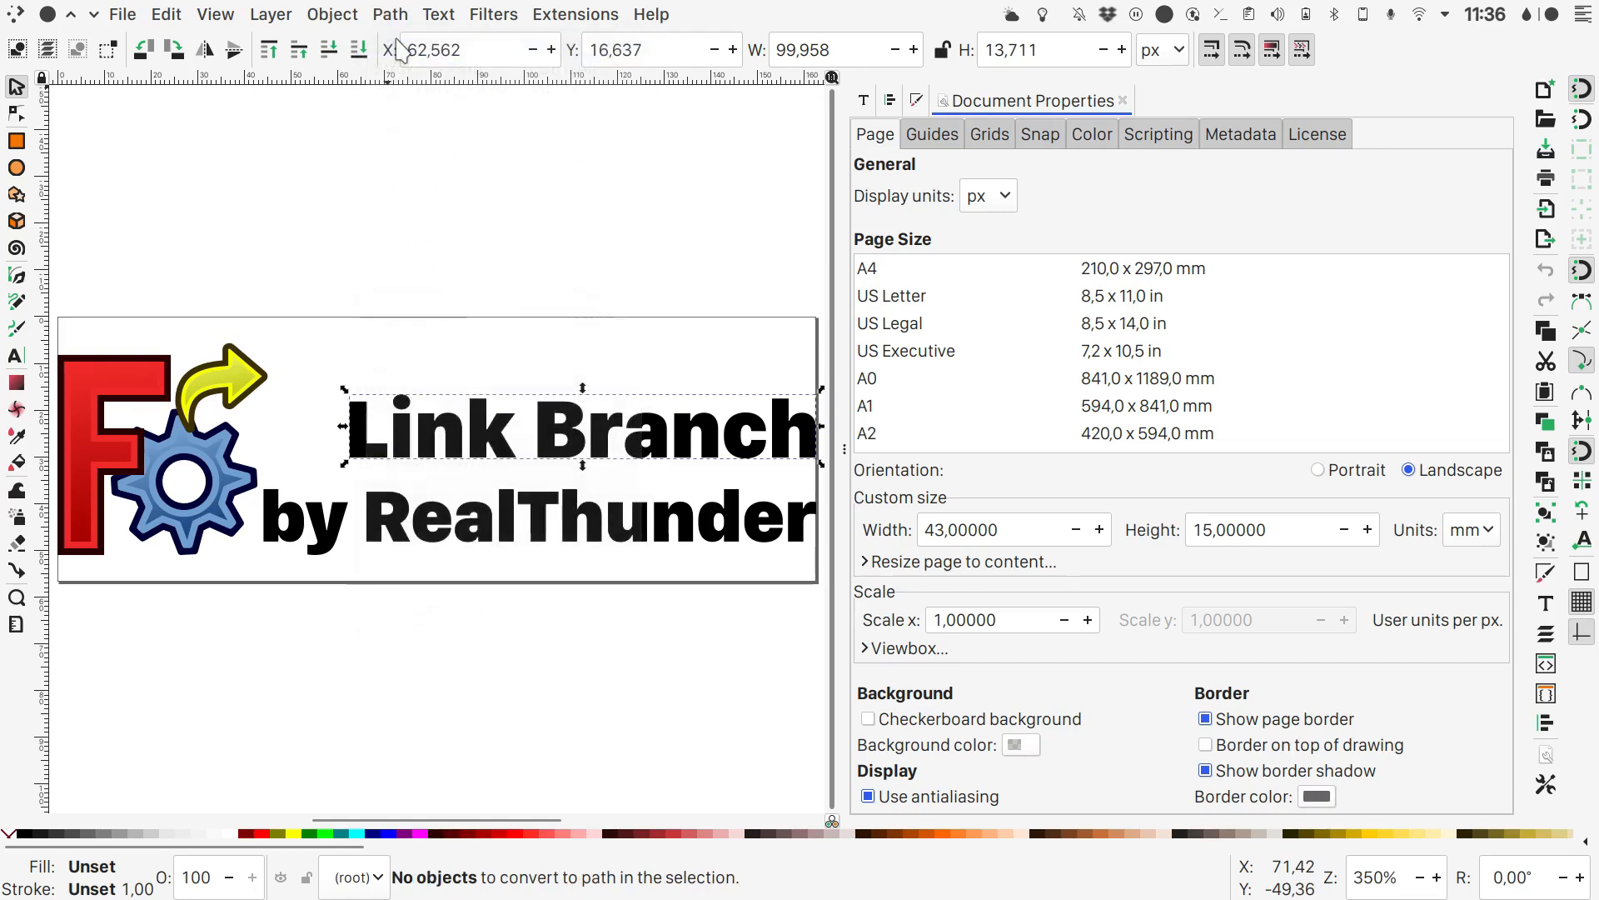
left_click(385, 531)
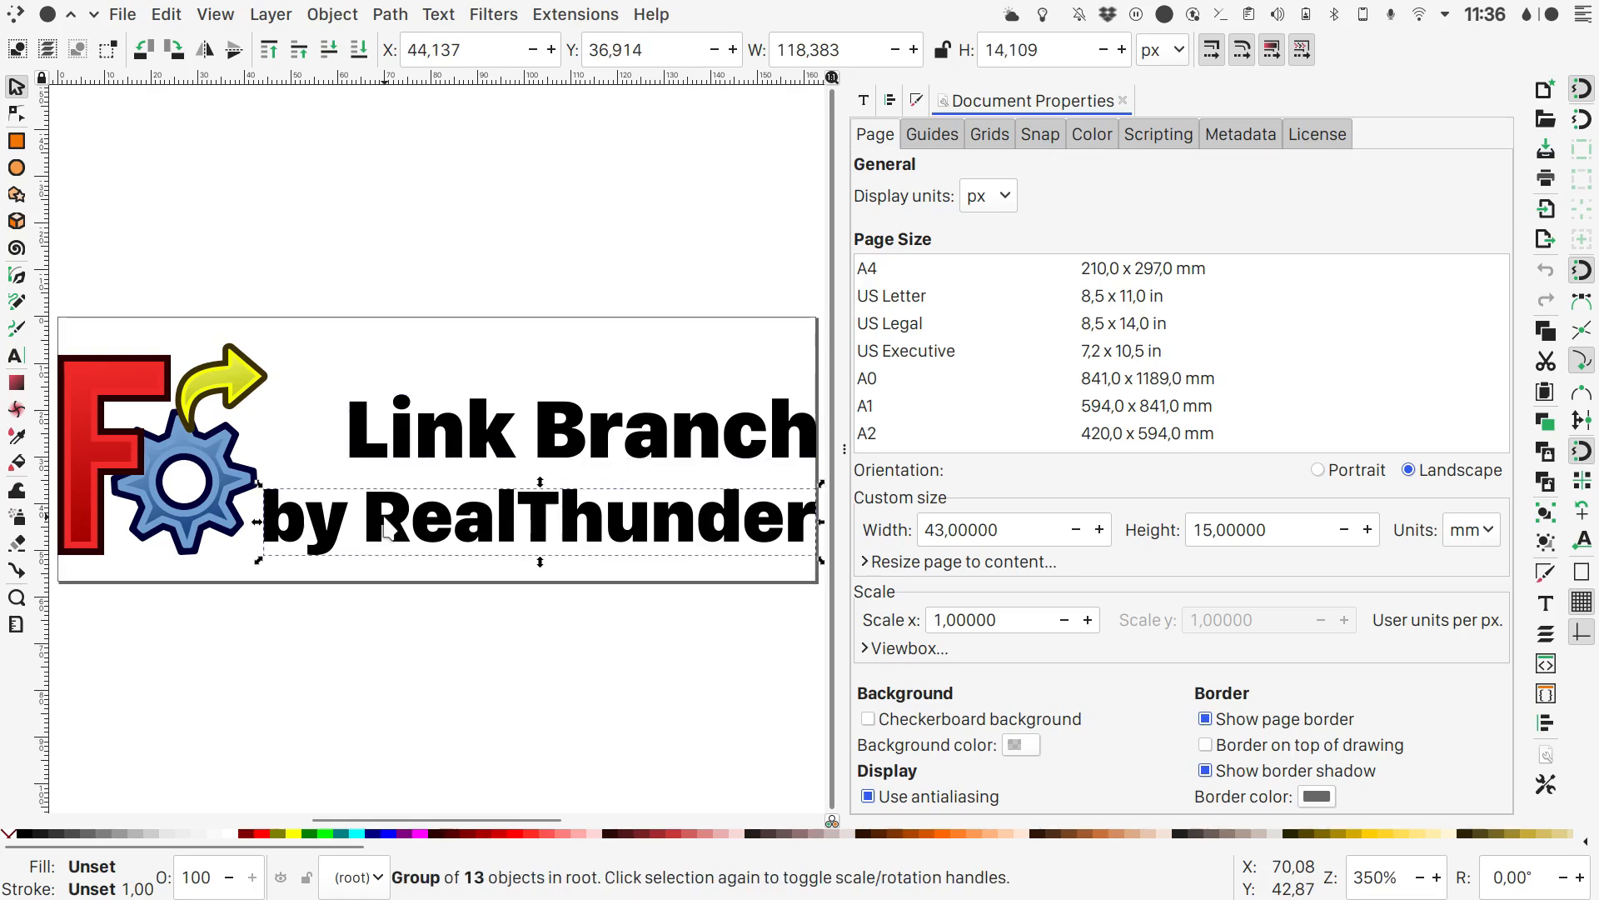
left_click(392, 16)
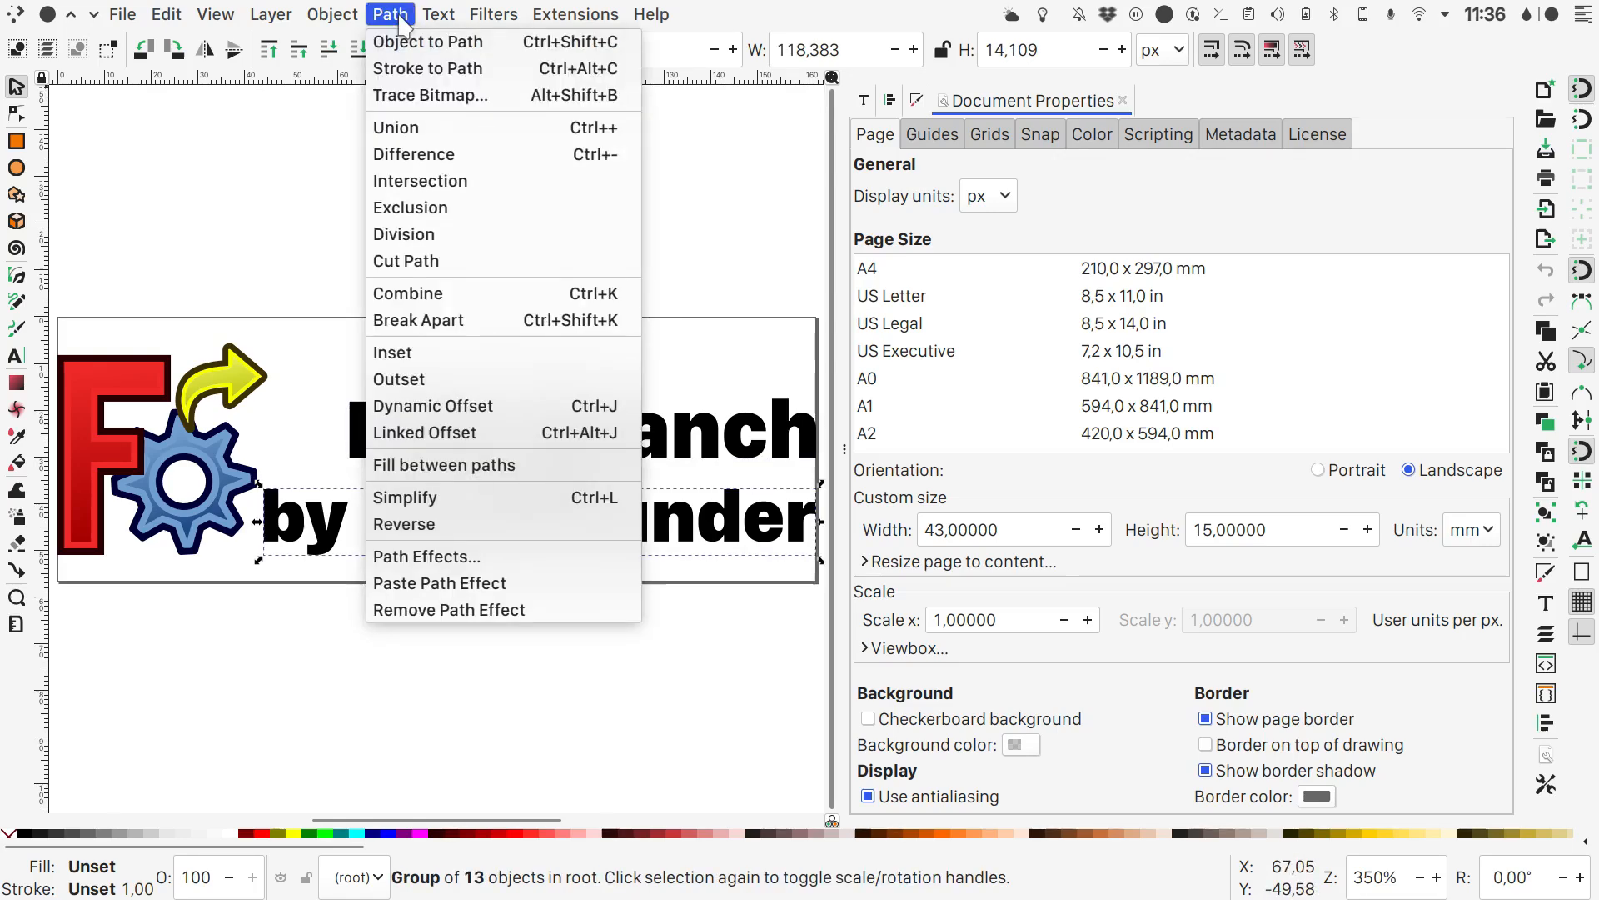
left_click(437, 38)
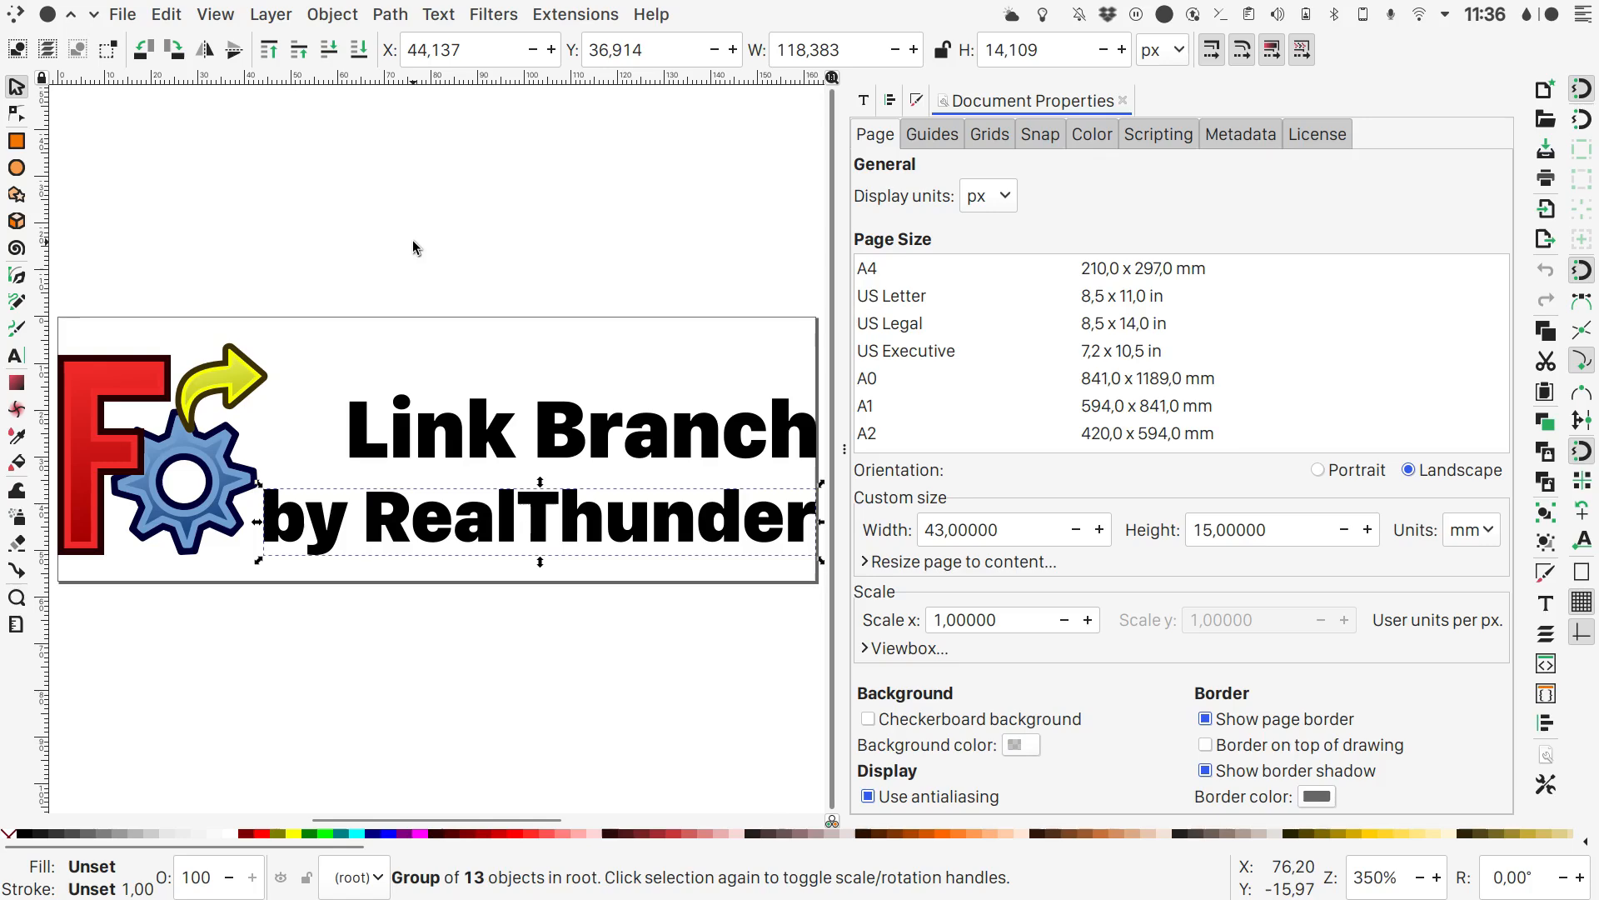
left_click(121, 16)
left_click(158, 202)
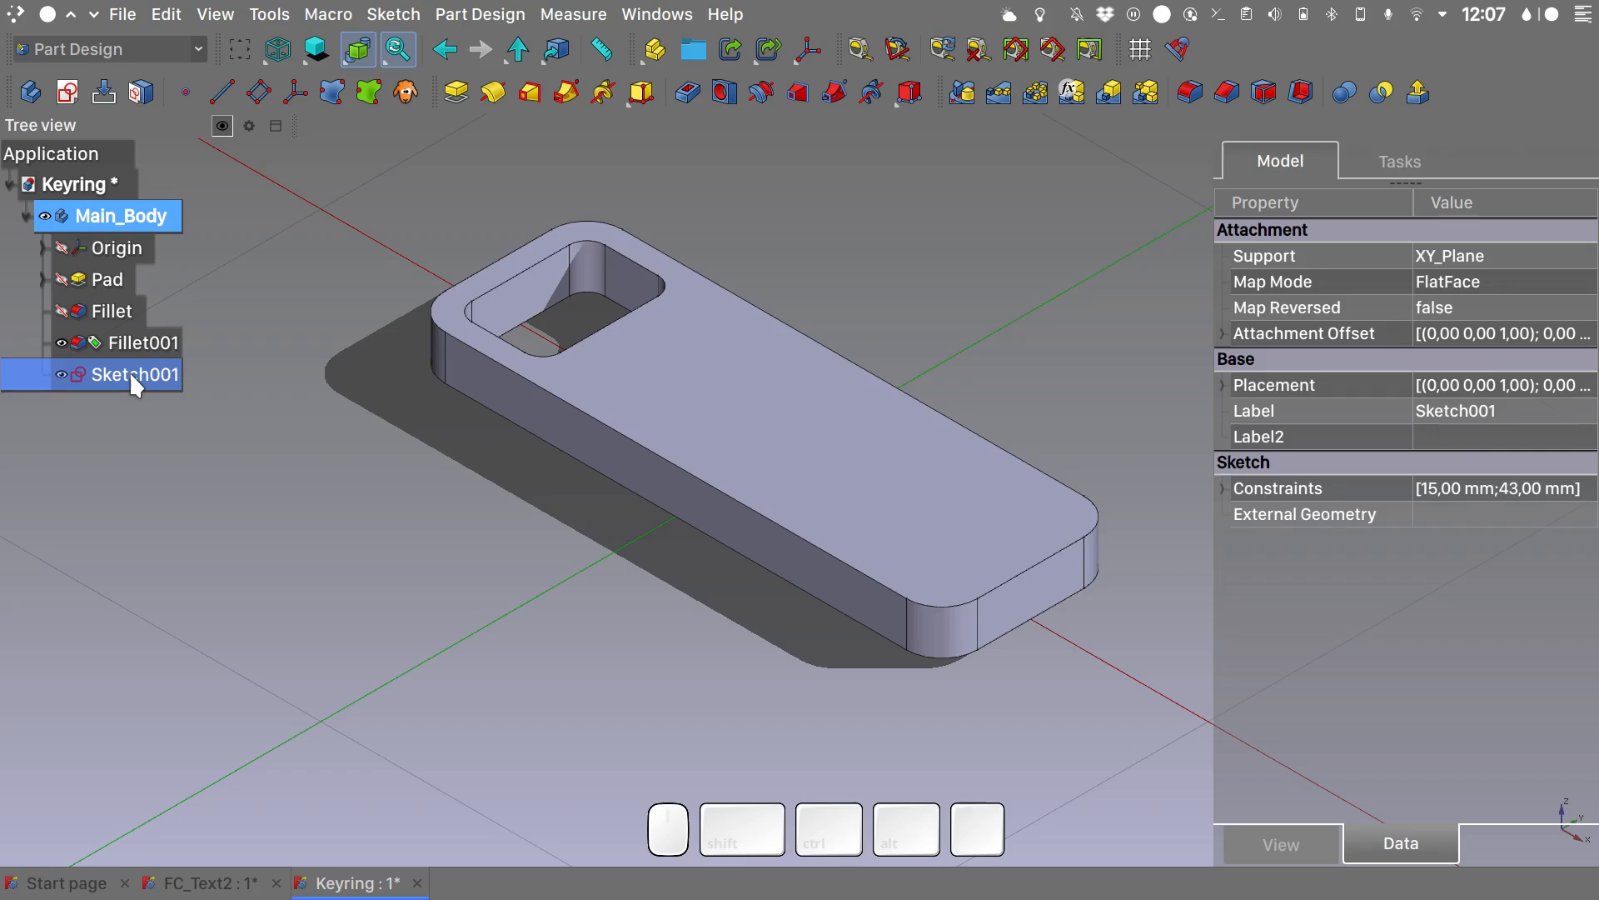
- Switch to FreeCAD, delete Sketch001 from the Keyring body and import Path_Graphics.svg as SVG geometry at 96 dpi
key("Delete")
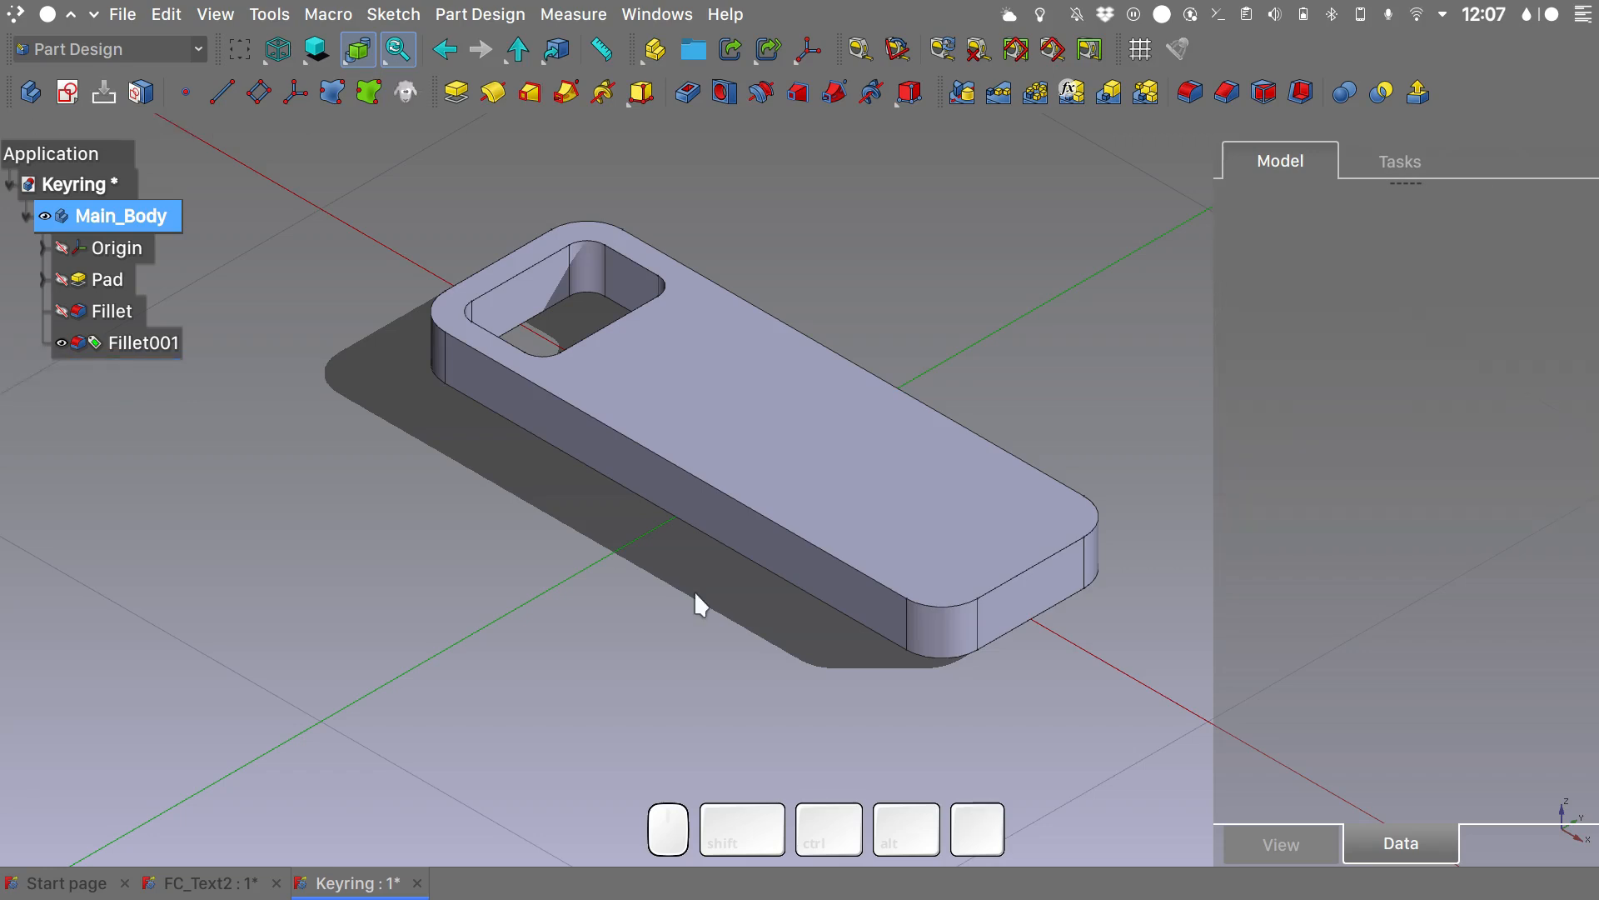
left_click(130, 25)
left_click(205, 346)
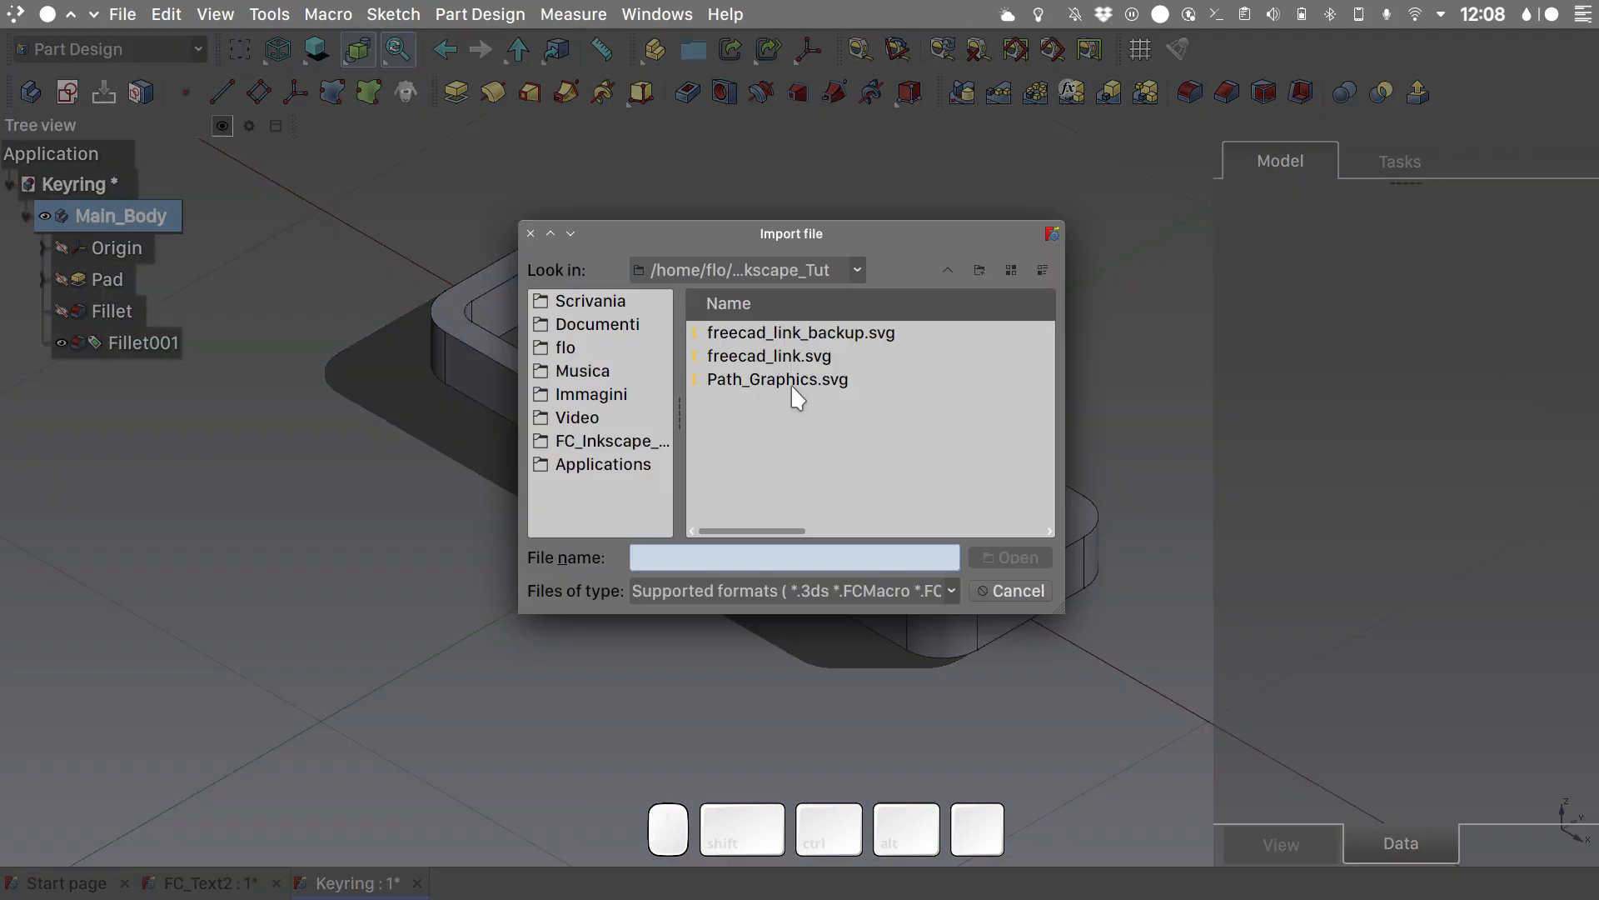
double_click(792, 380)
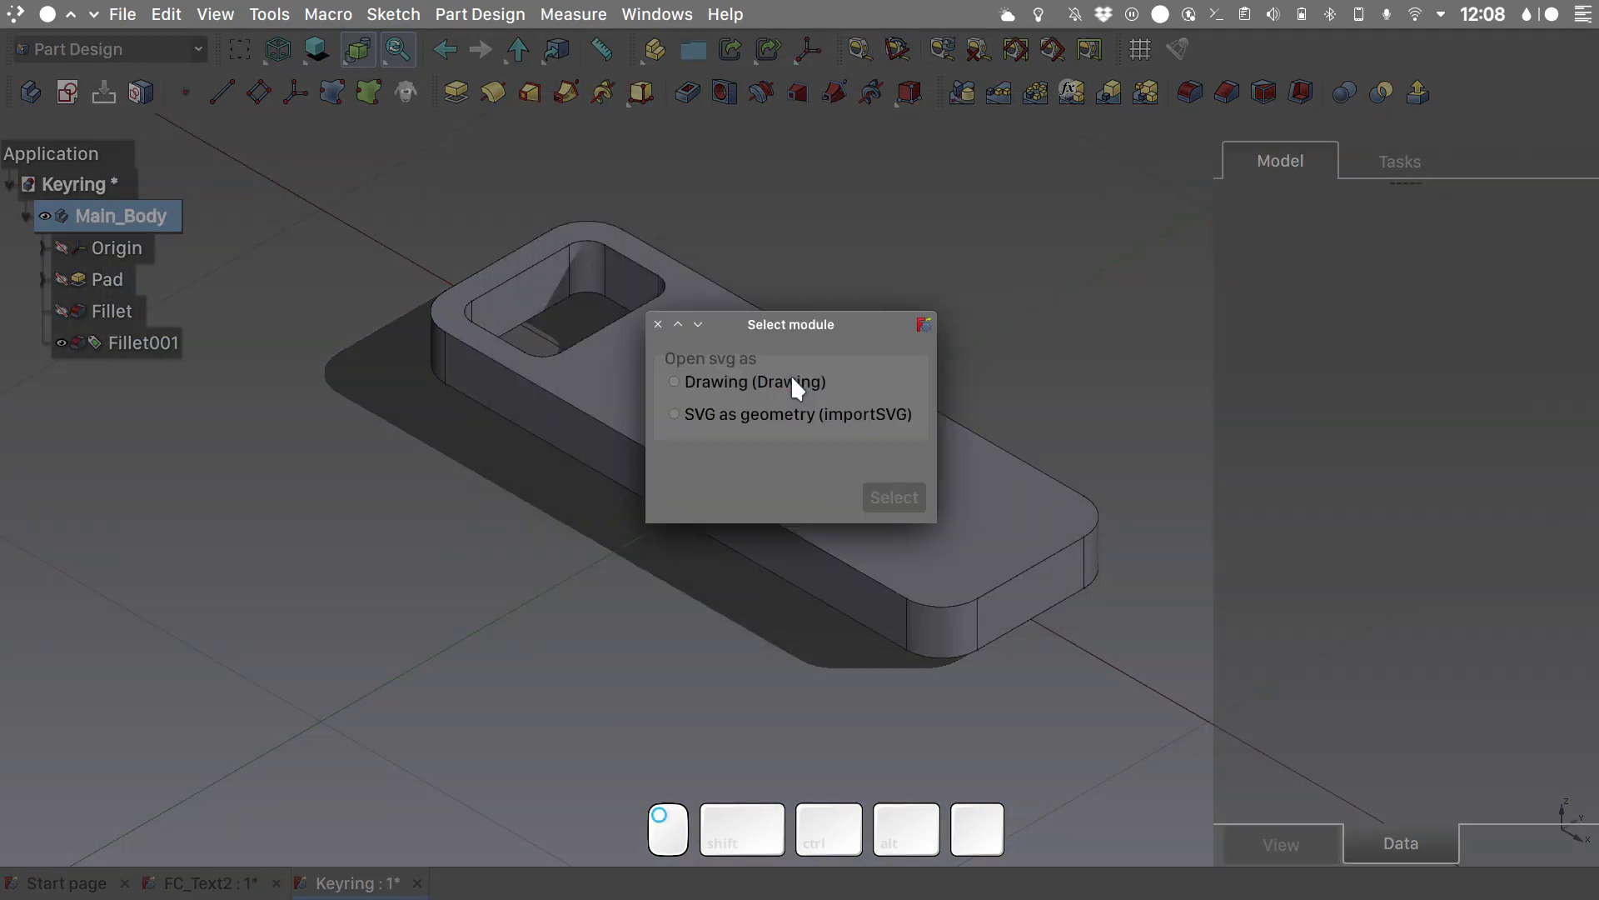
left_click(747, 415)
left_click(897, 501)
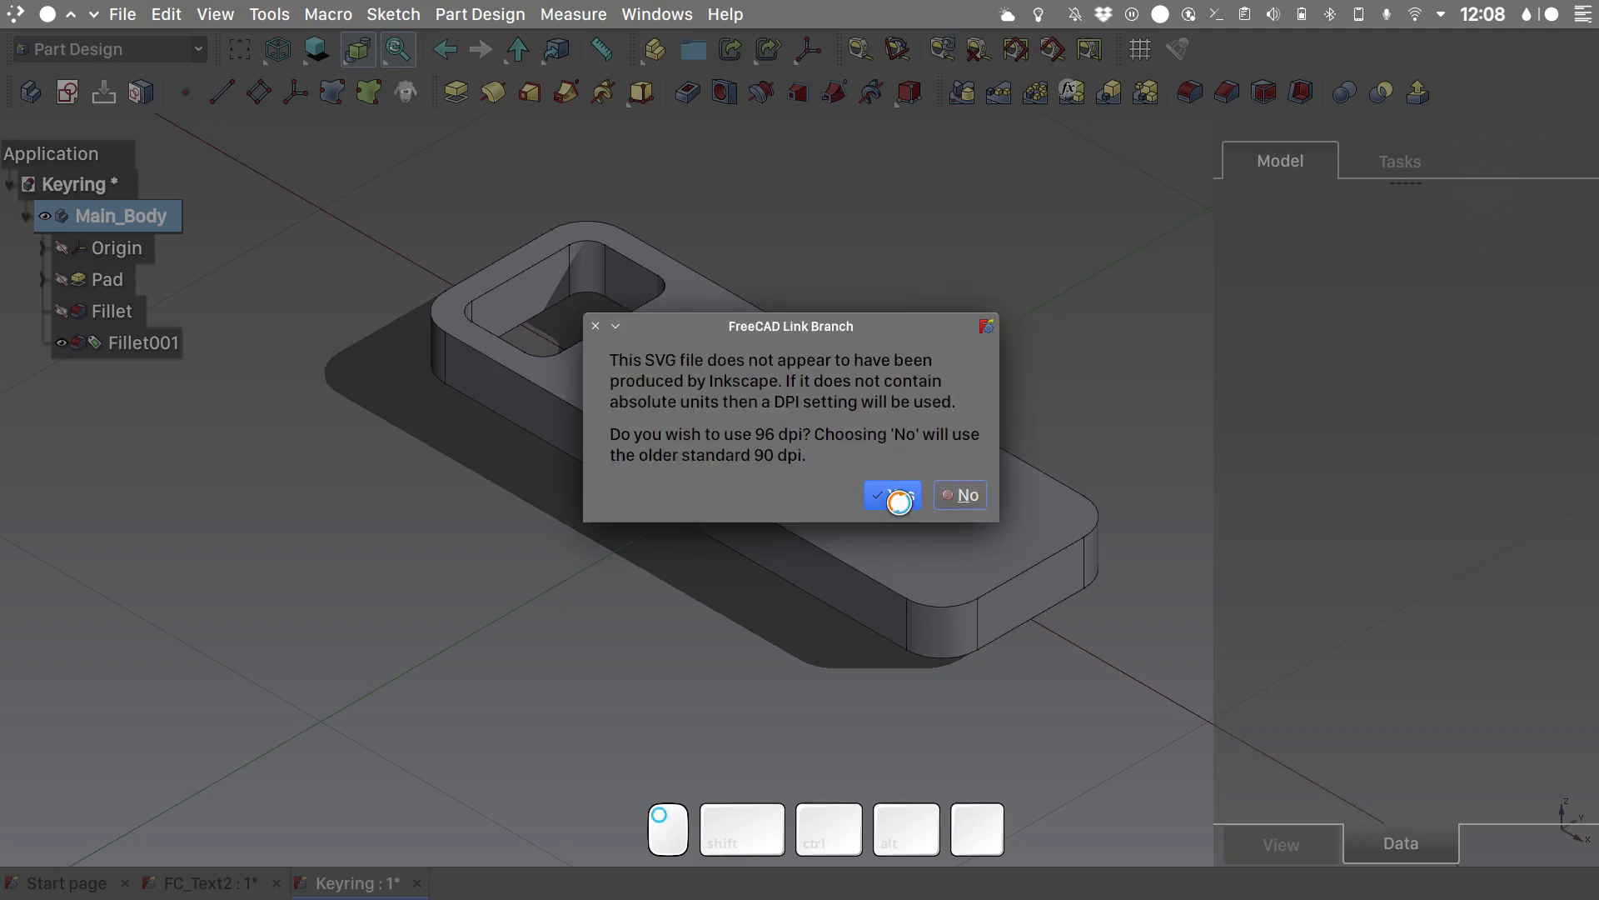
left_click(884, 492)
- Hide Main_Body and show the imported logo and text outlines in the top view
left_click(46, 218)
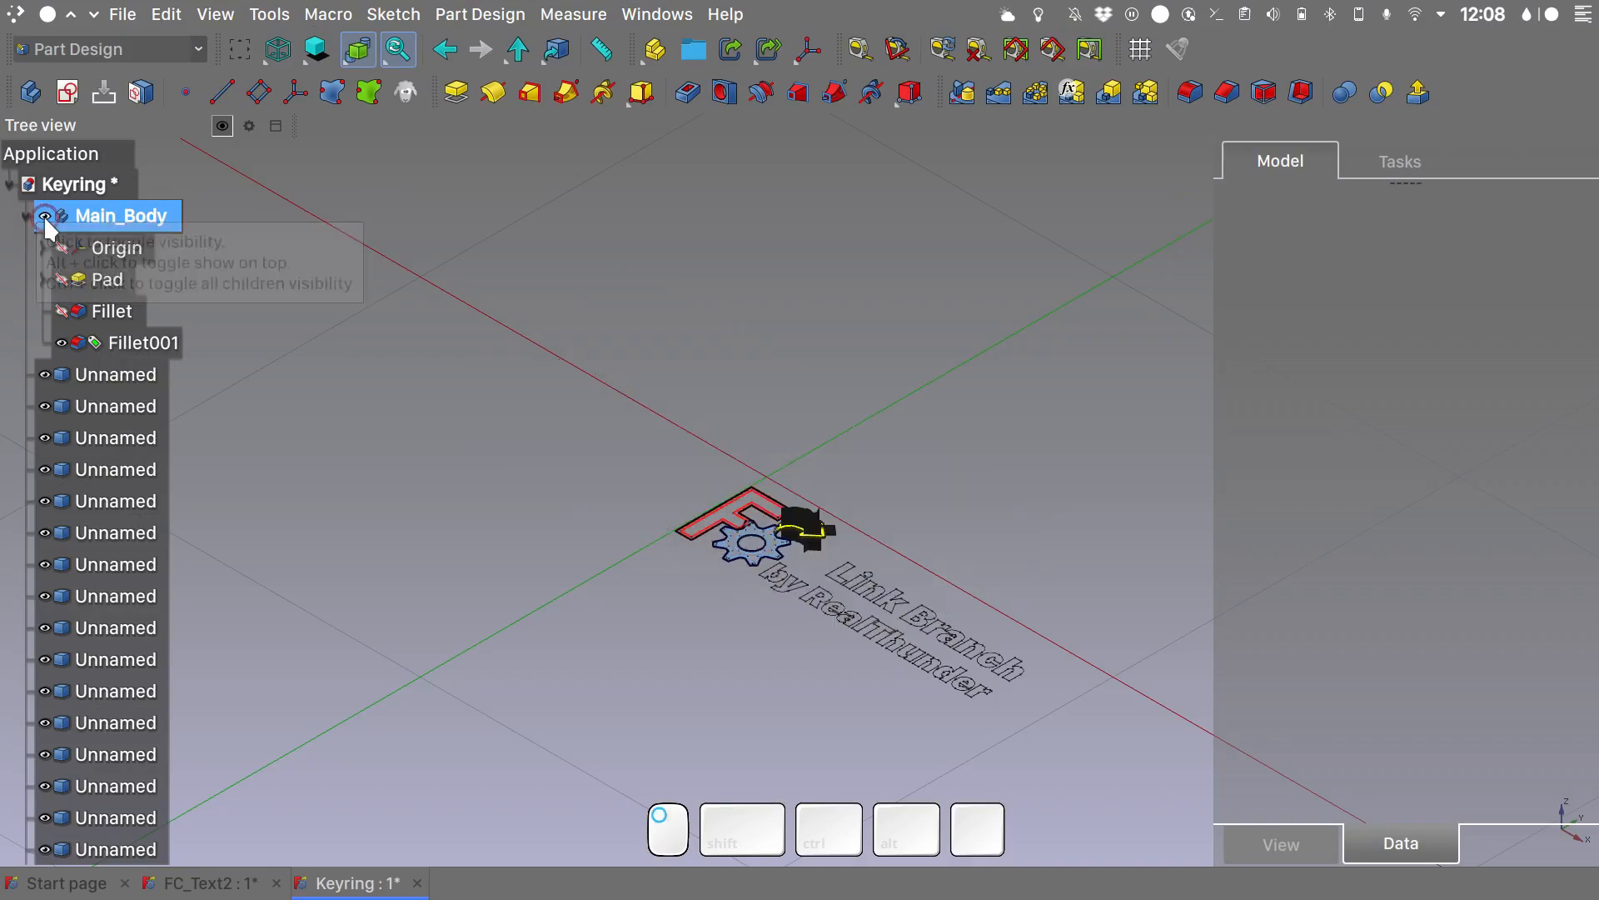
key("2")
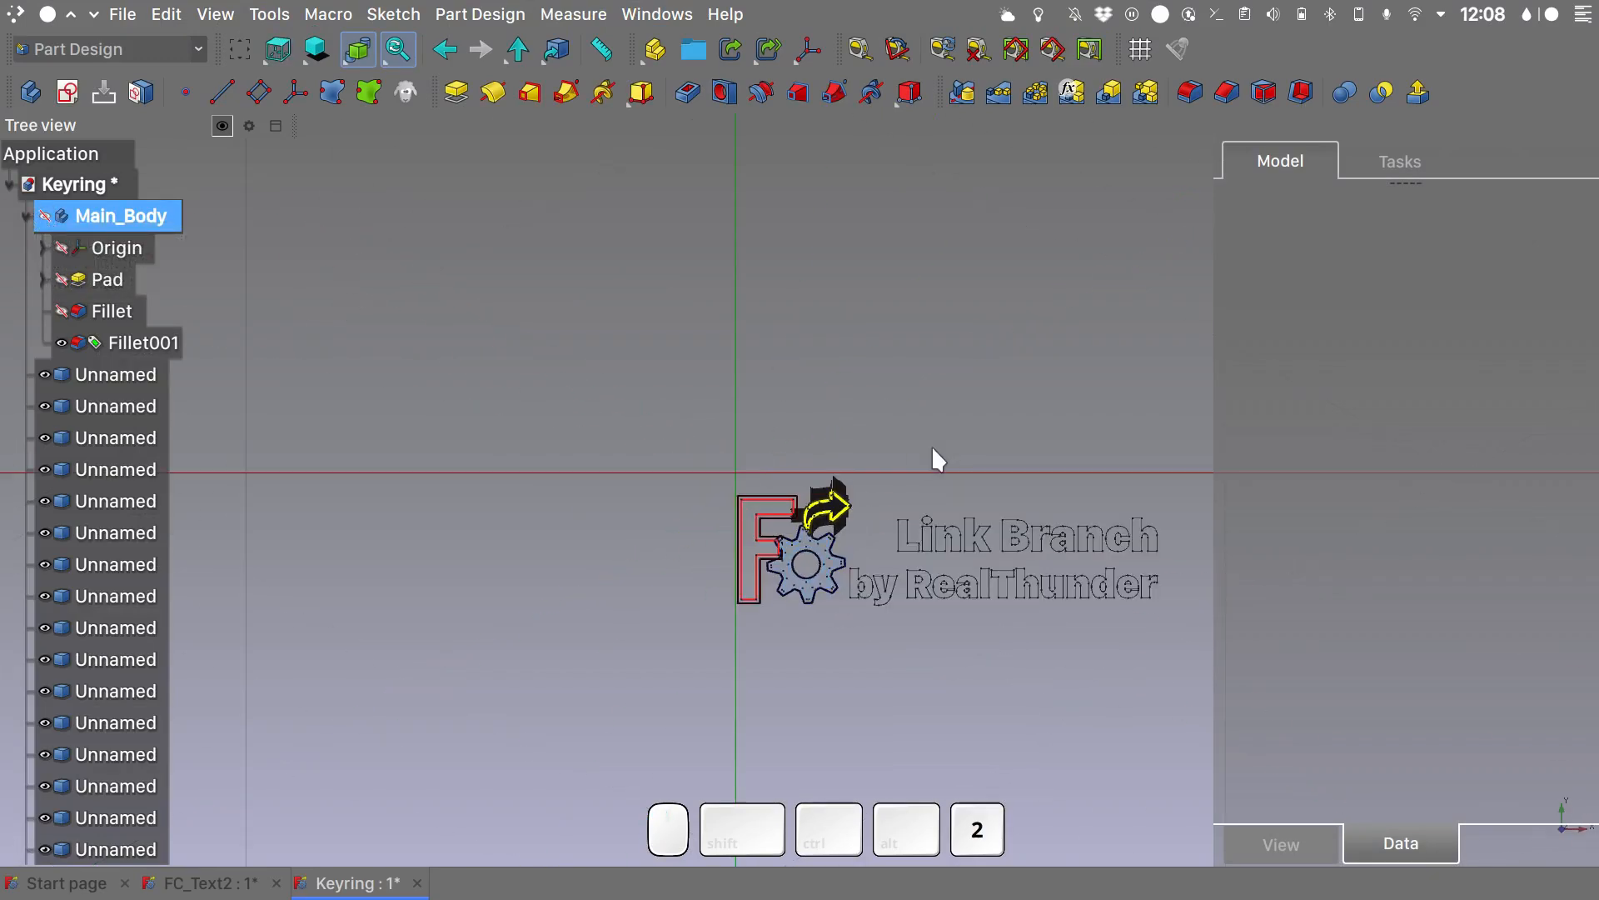
key("shift")
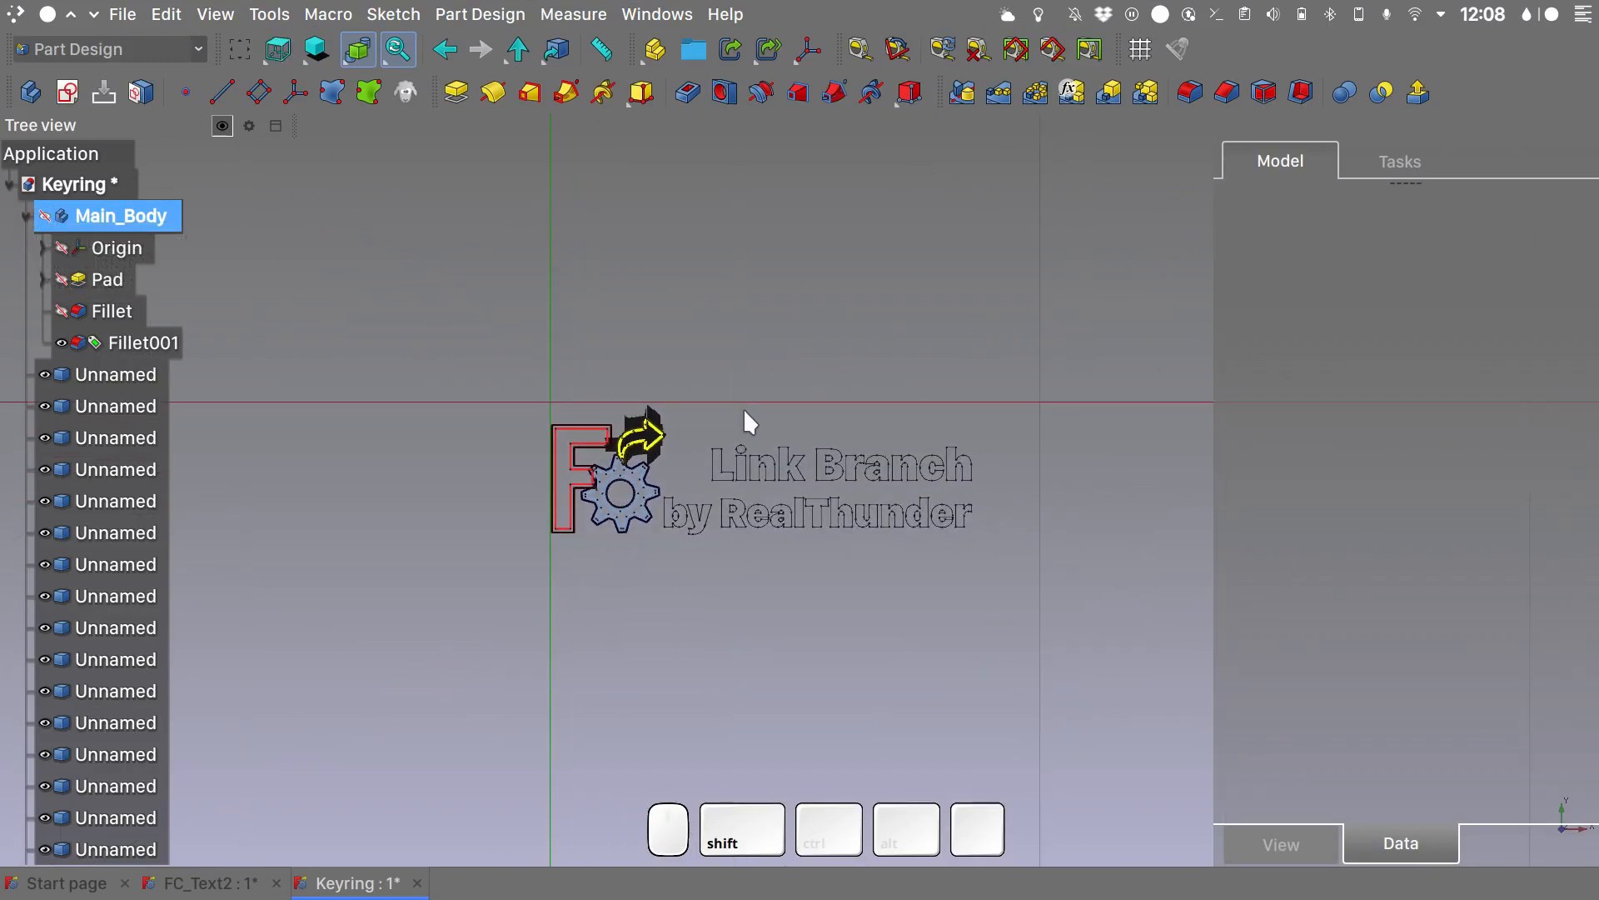
scroll(676, 340, "up", 3, "shift")
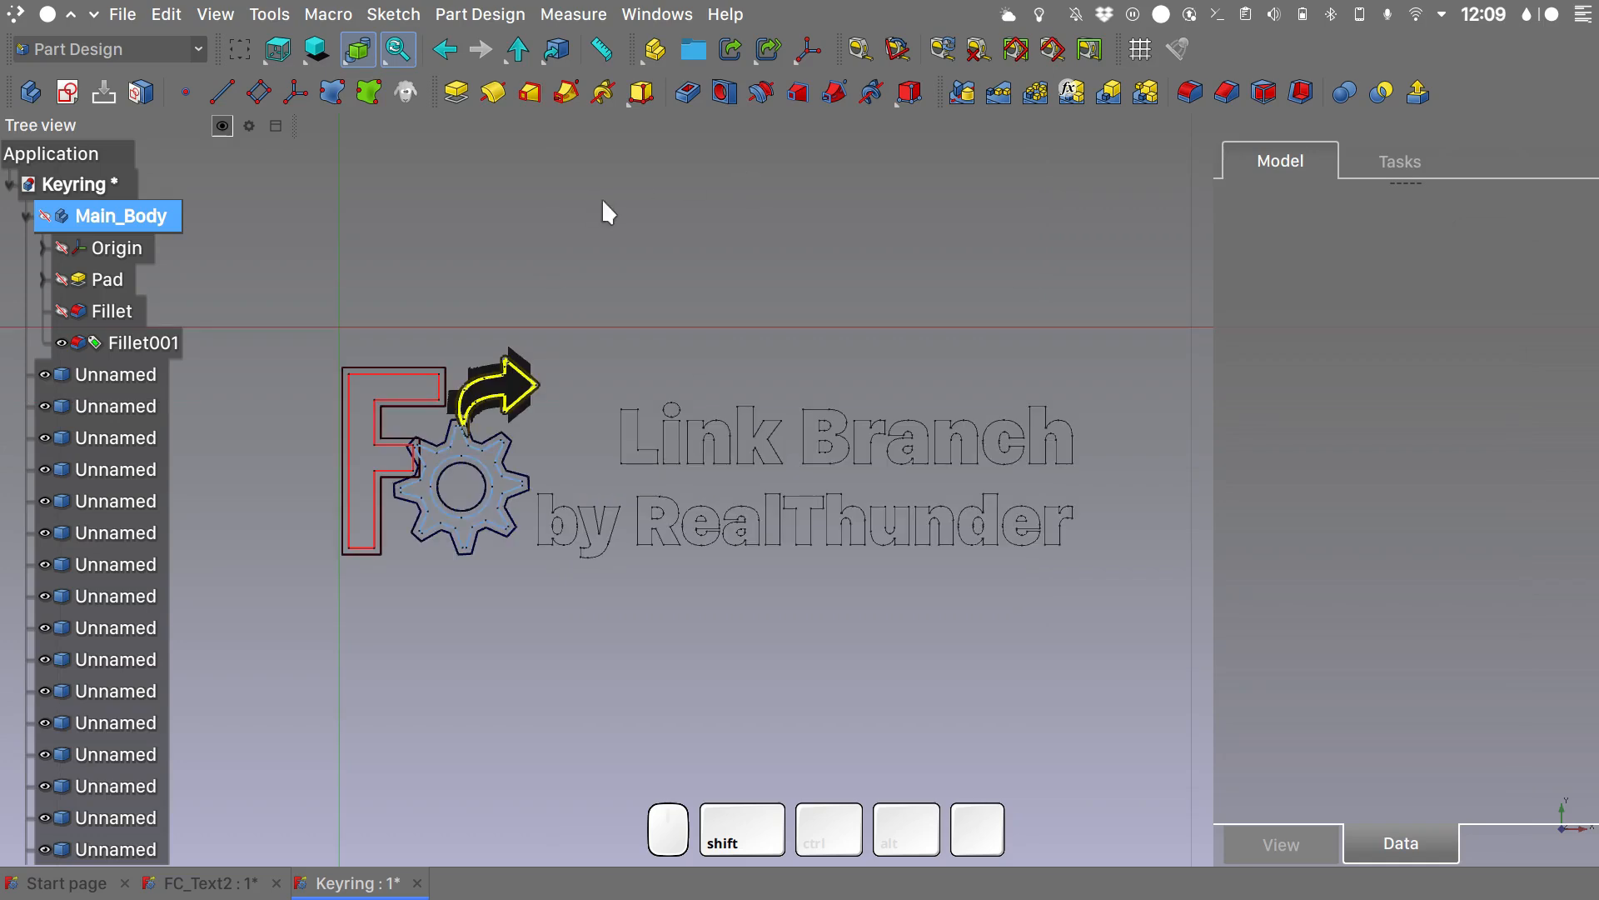
- Create a new Part container in the Keyring document and move all the imported Unnamed paths into it
left_click(655, 49)
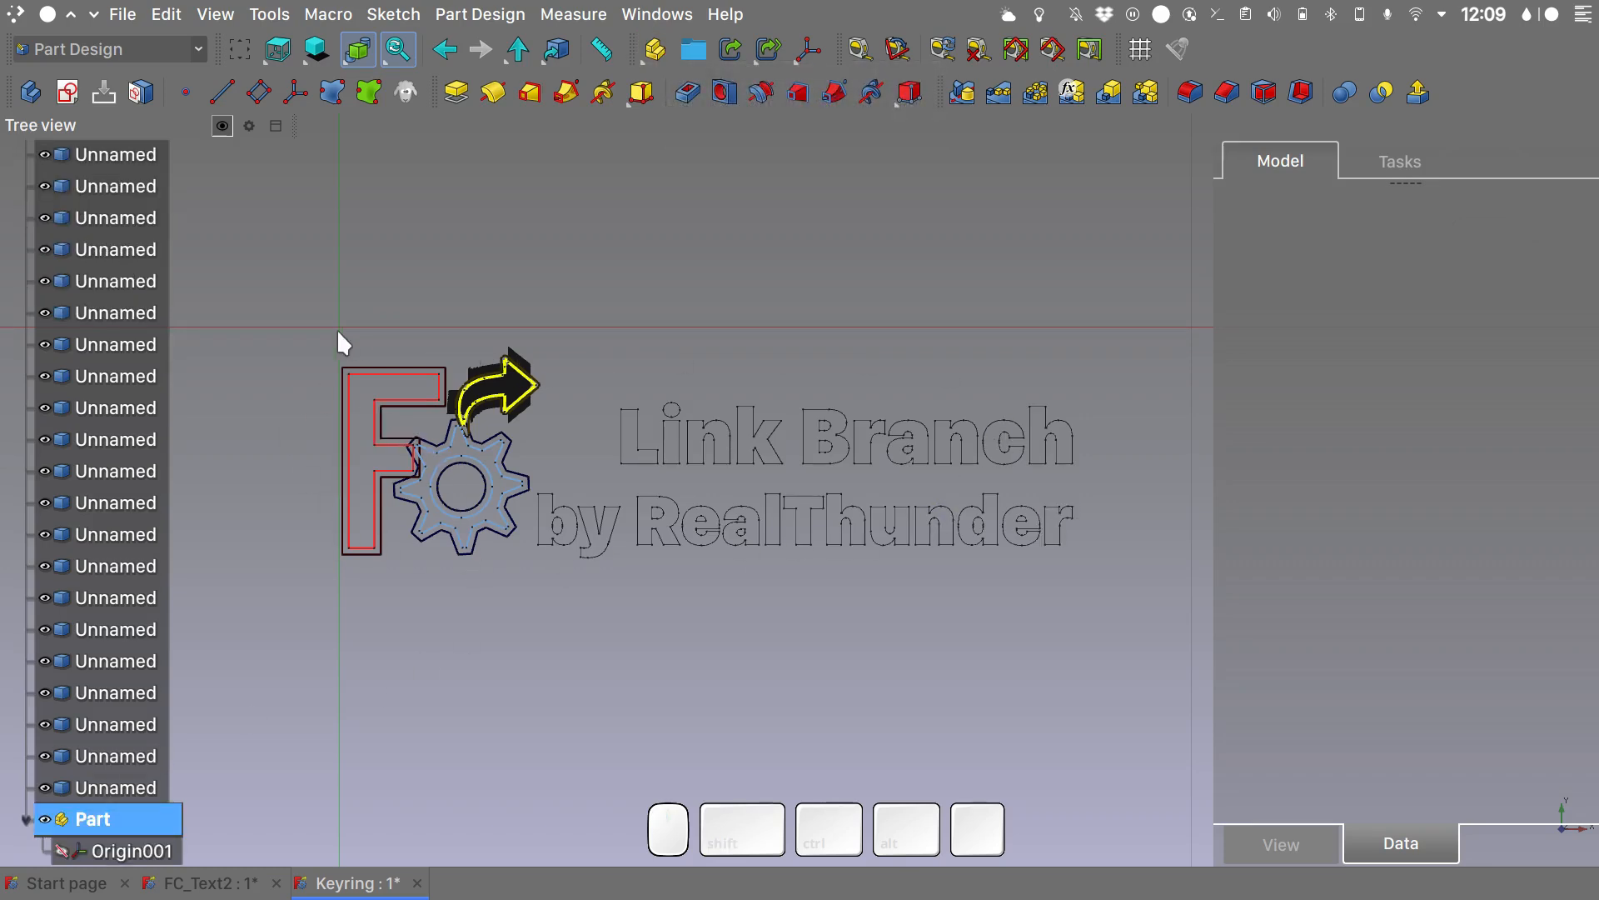
left_click(121, 787)
scroll(113, 616, "up", 3)
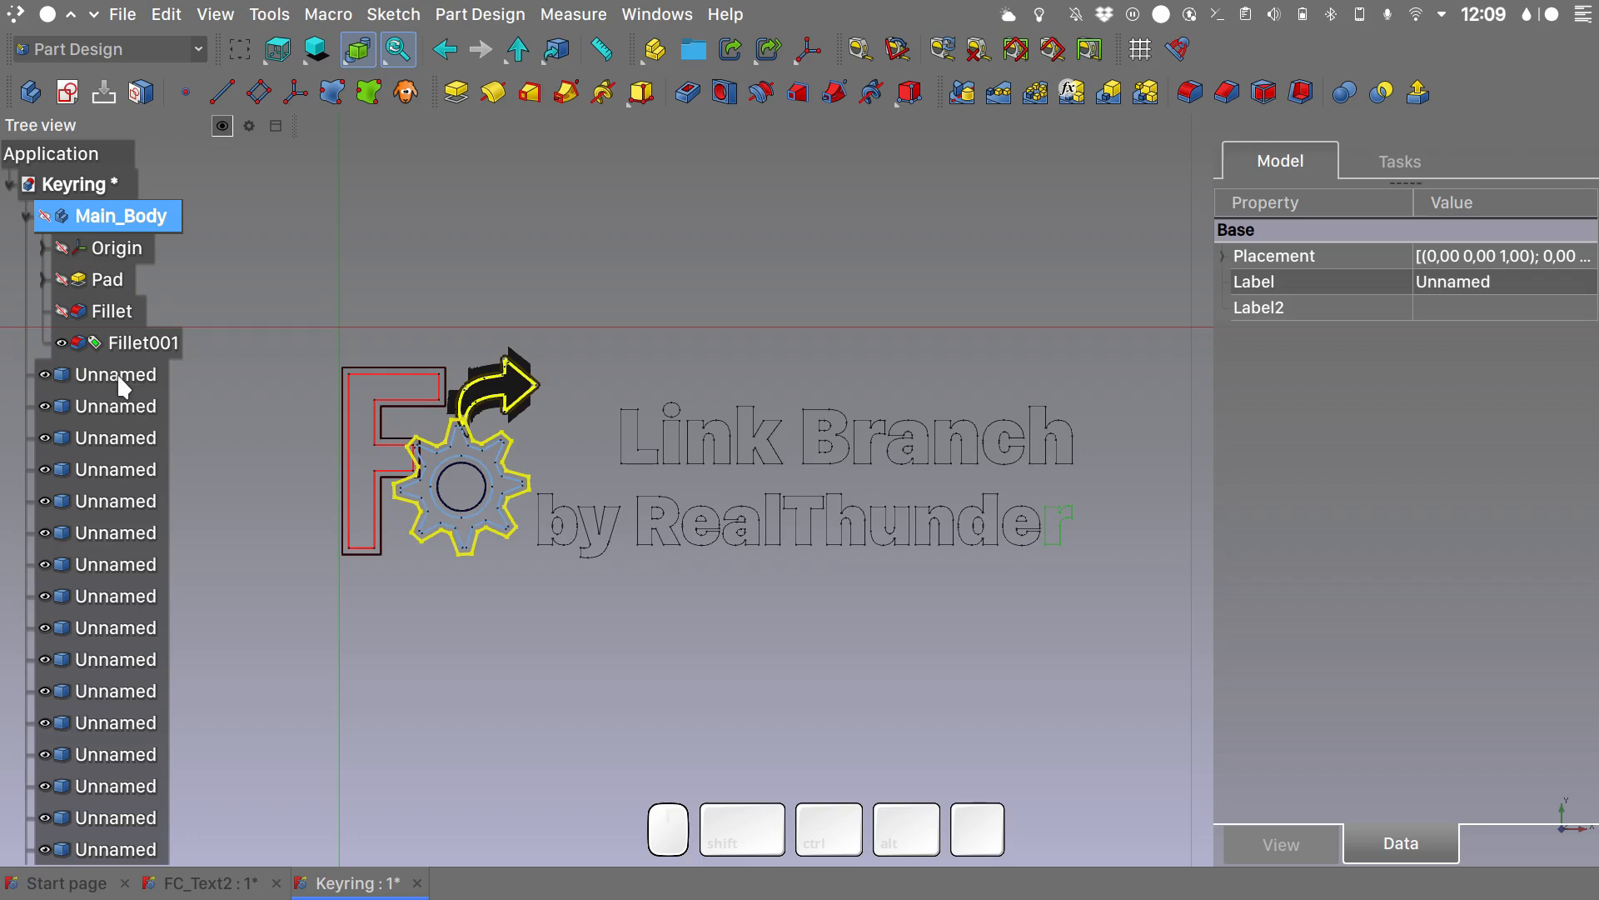
left_click(122, 385, "shift")
scroll(122, 383, "down", 5)
left_click_drag(122, 753, 100, 800)
- Rename the new Part container as Graphics
left_click(109, 383)
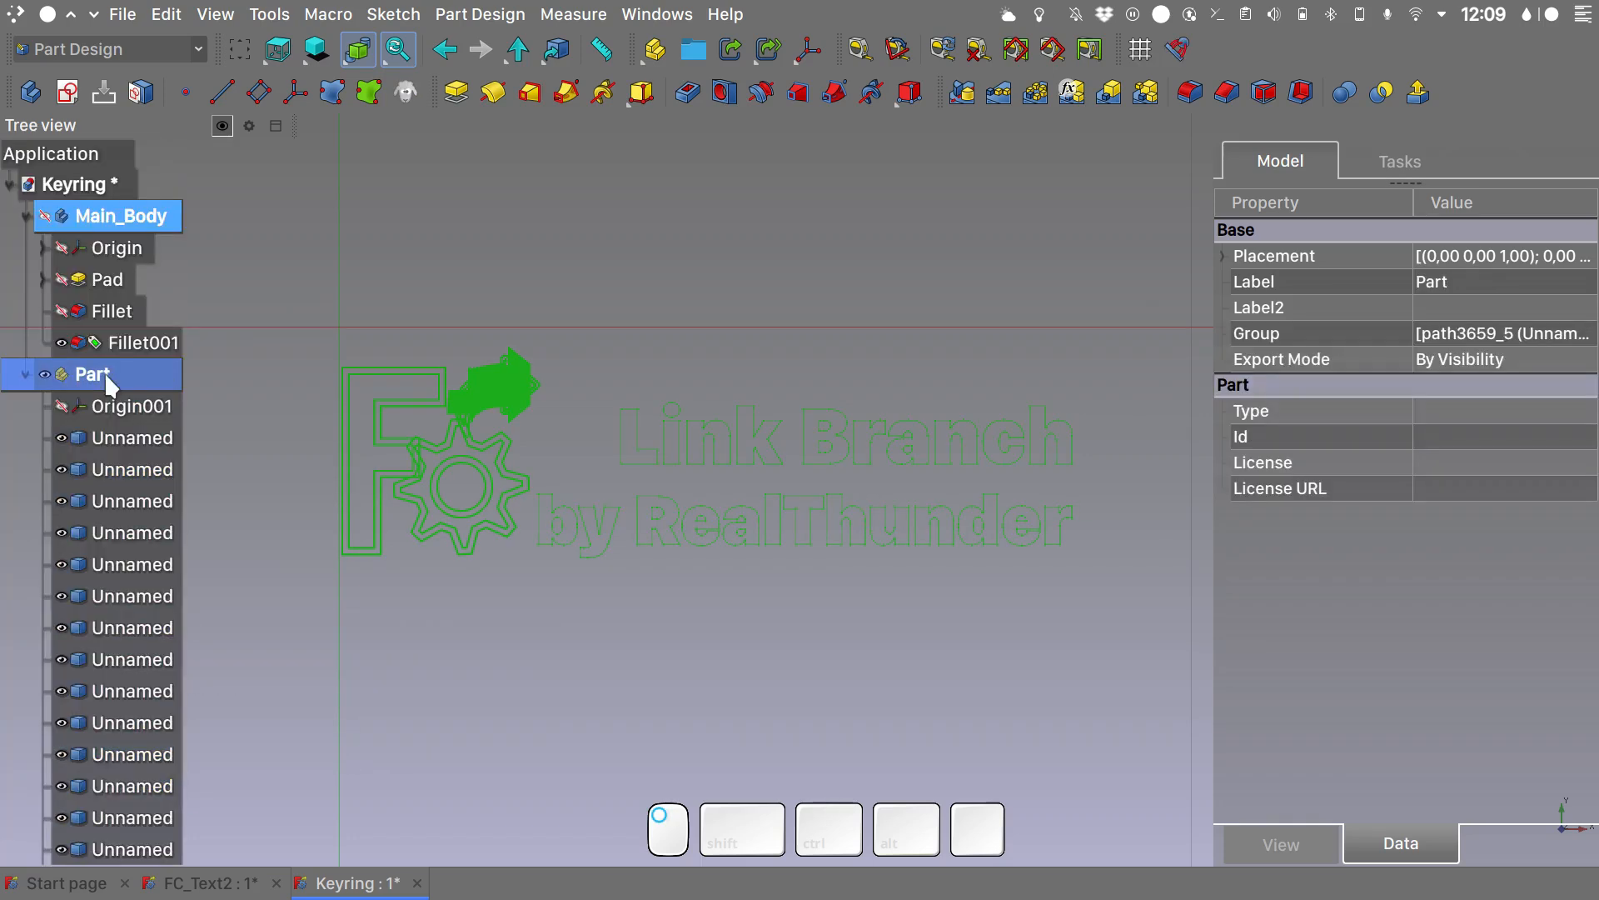
key("F2")
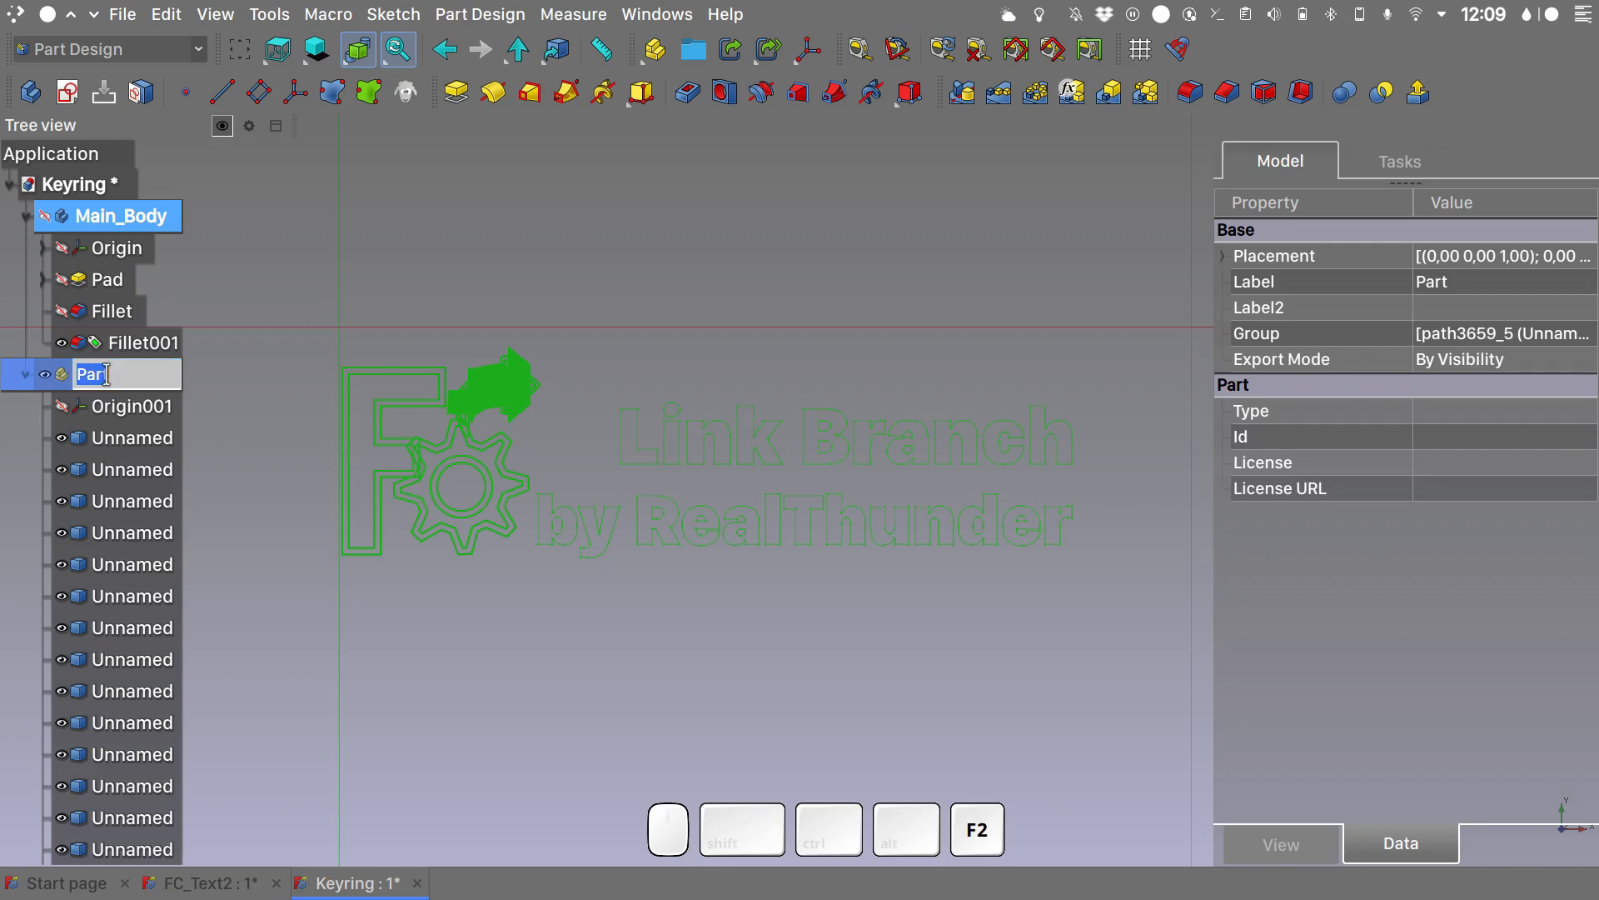
type("Graphics")
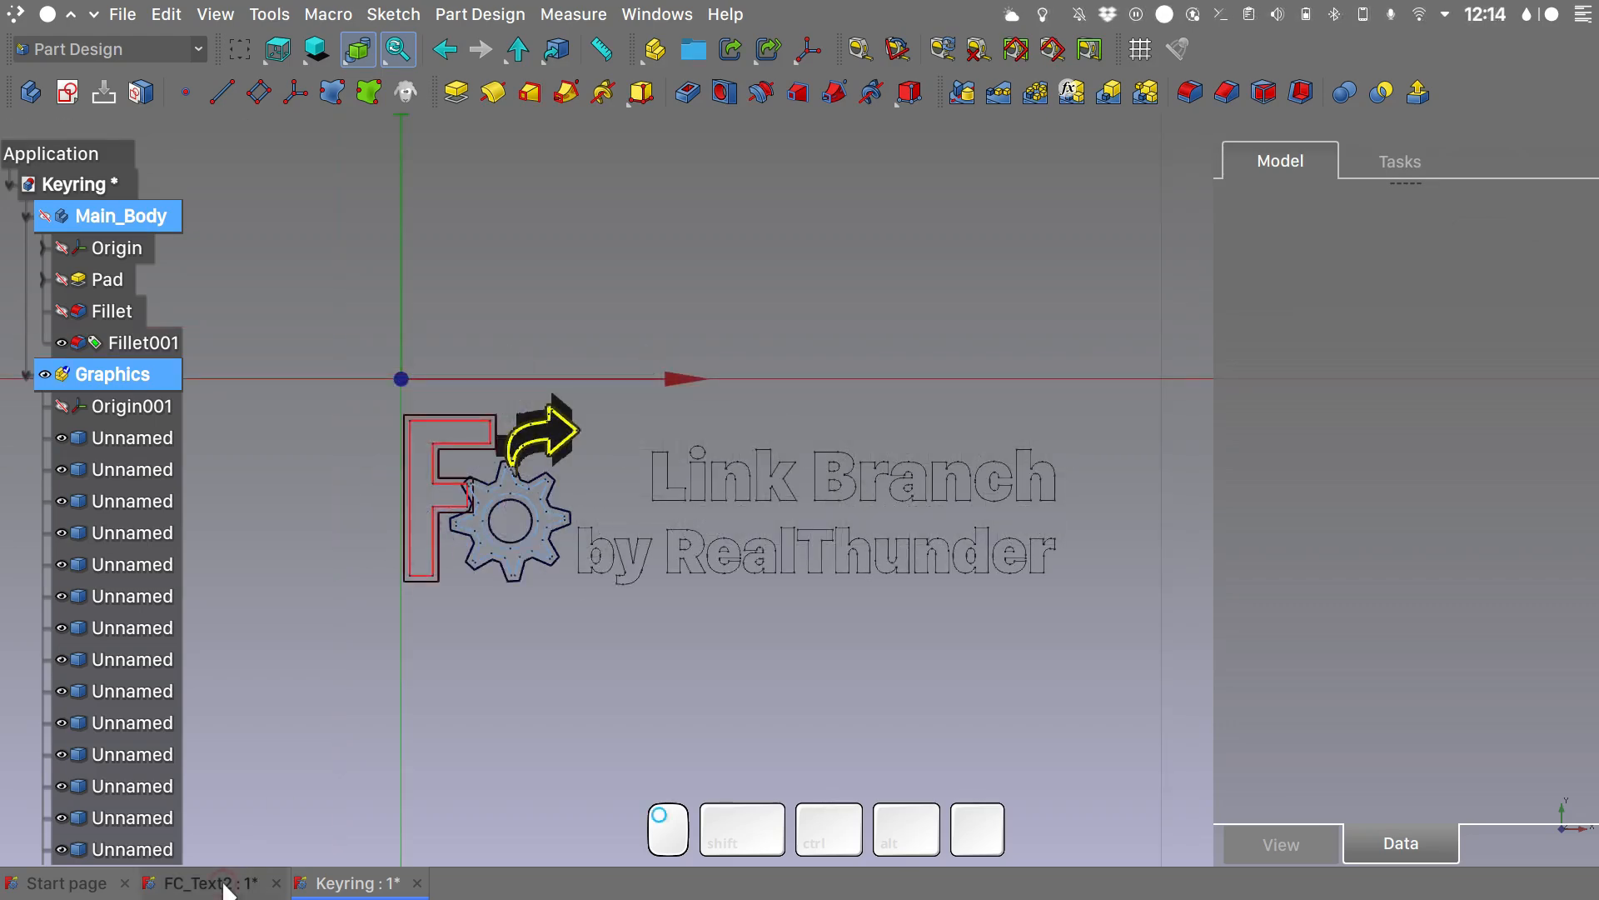
- In the FC_Text2 document, examine the F_Shape and Gear_Shape binders beneath Pad001 and Pad002 in the Graphics body
left_click(210, 883)
scroll(703, 424, "up", 6)
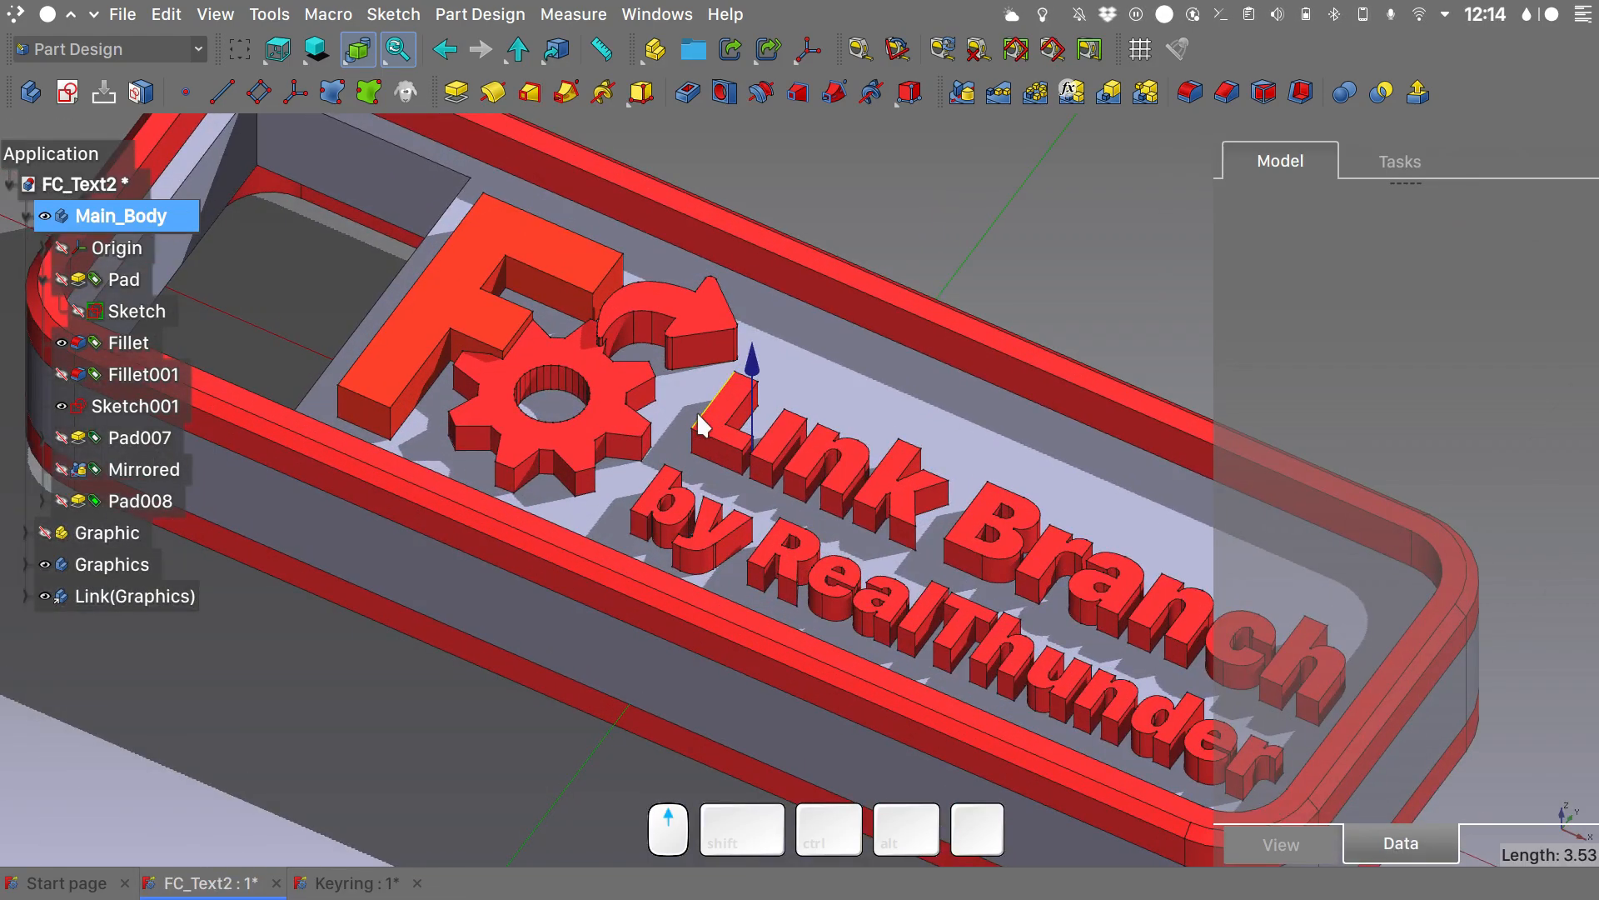
scroll(737, 470, "down", 3)
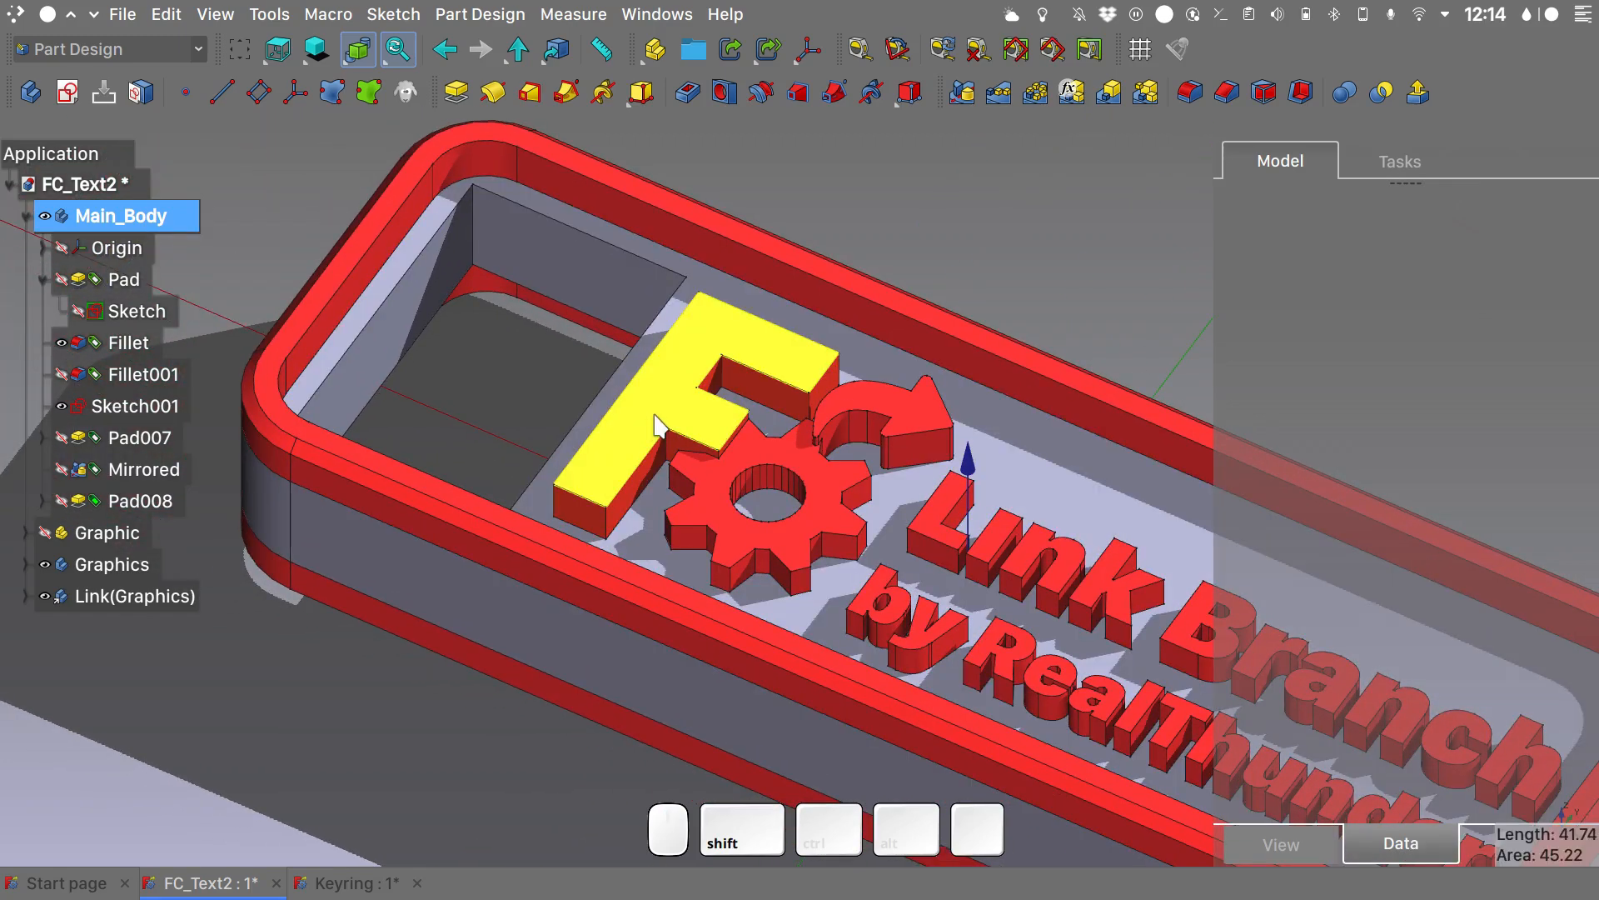
left_click(25, 564)
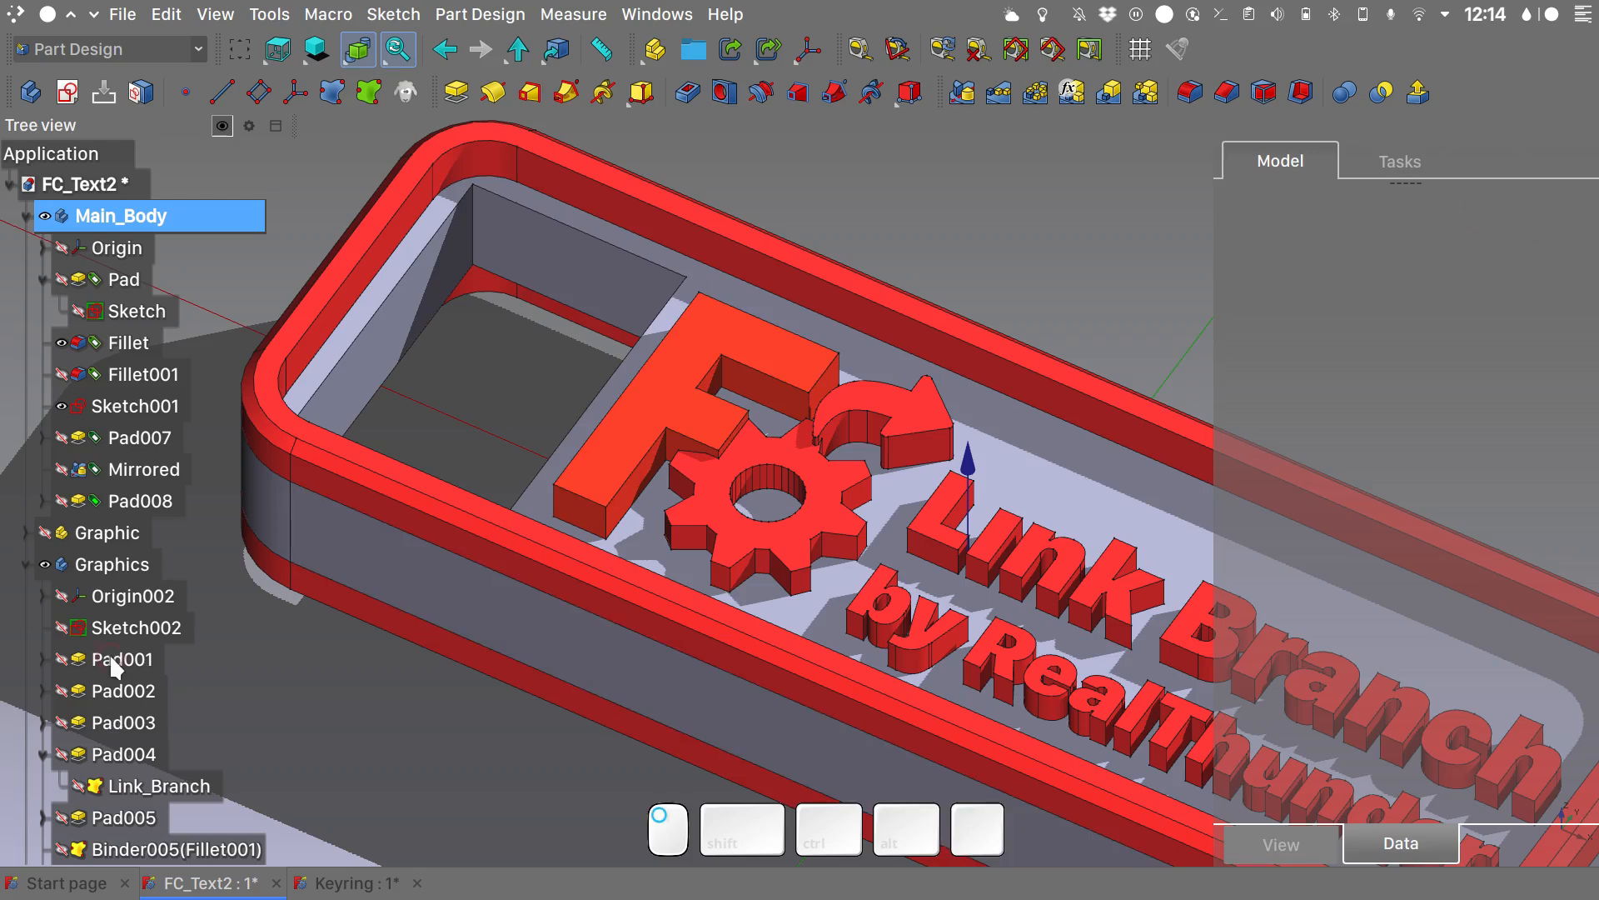
left_click(45, 659)
left_click(42, 659)
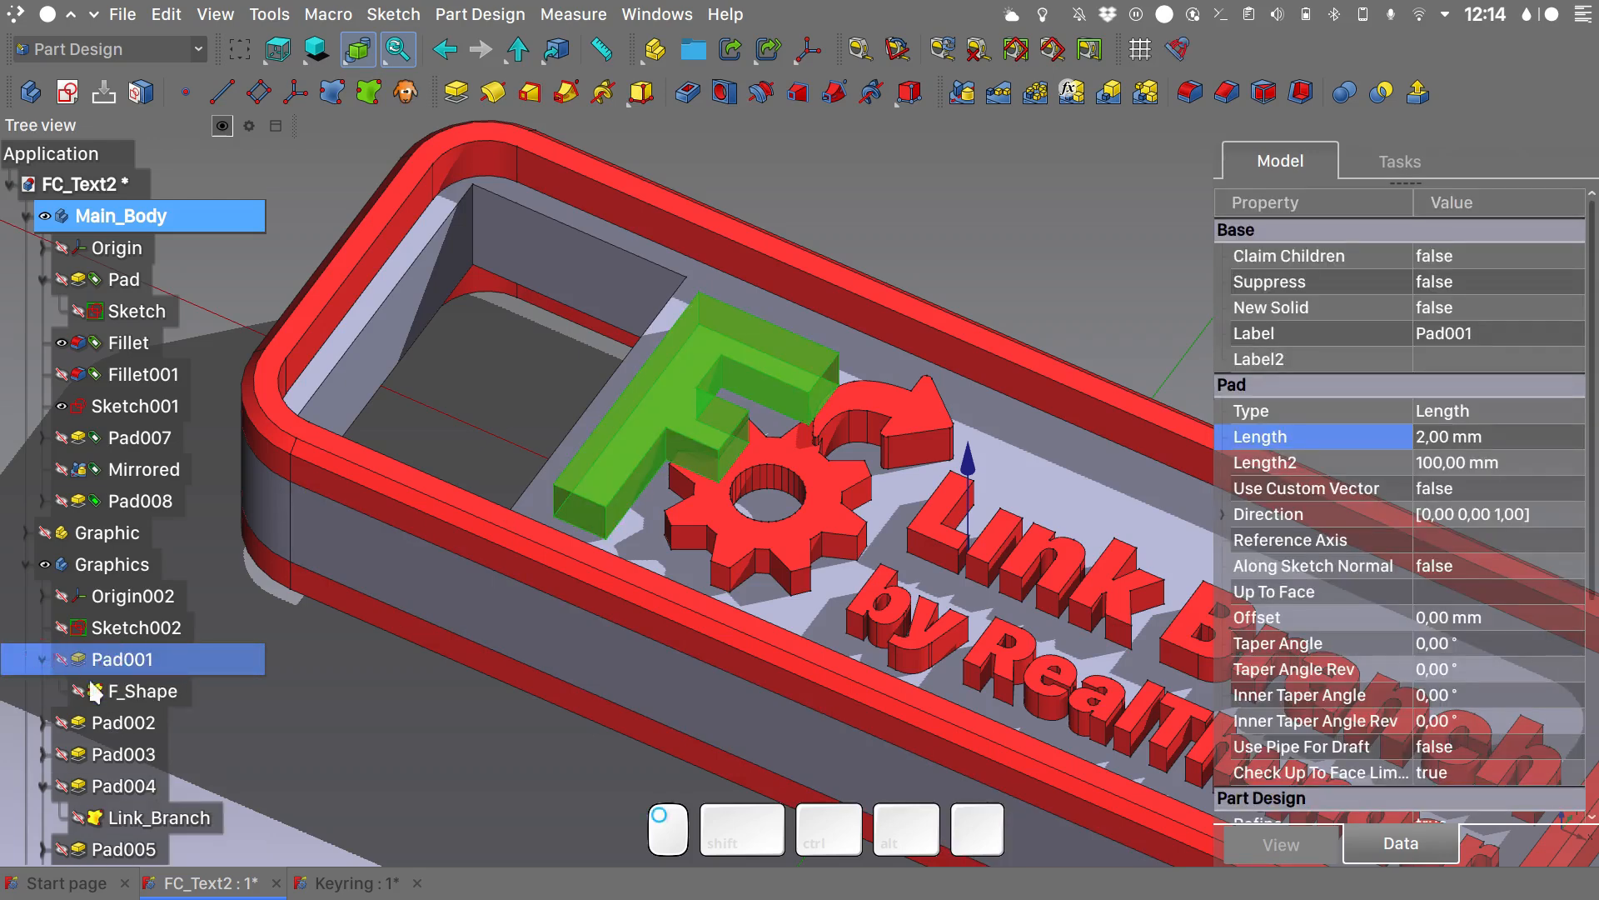
left_click(158, 692)
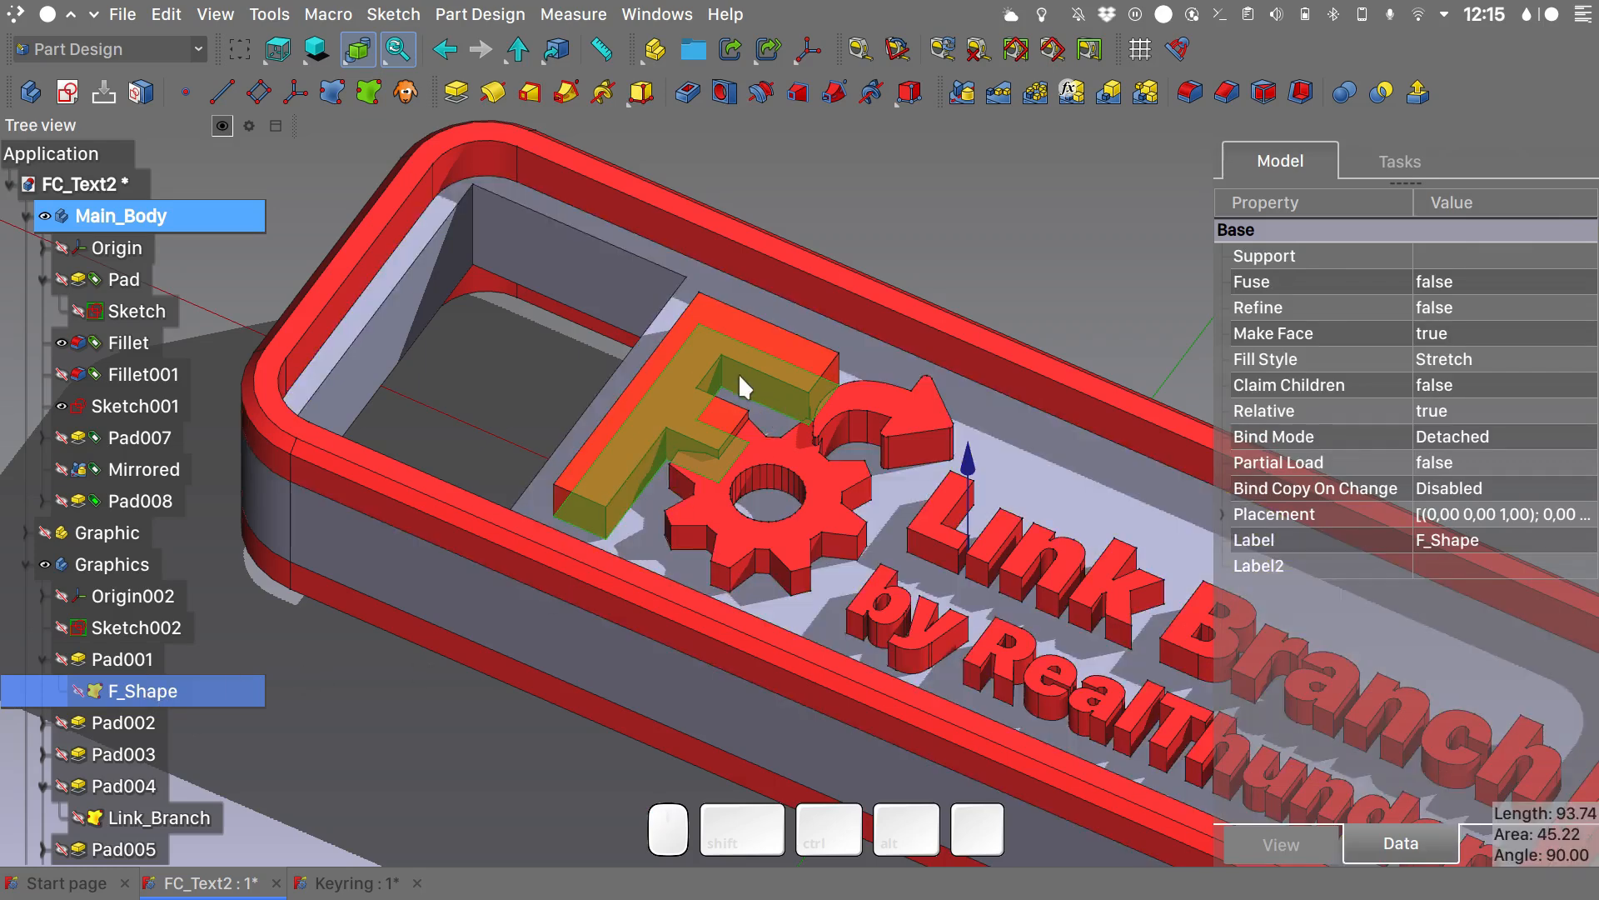
left_click(43, 722)
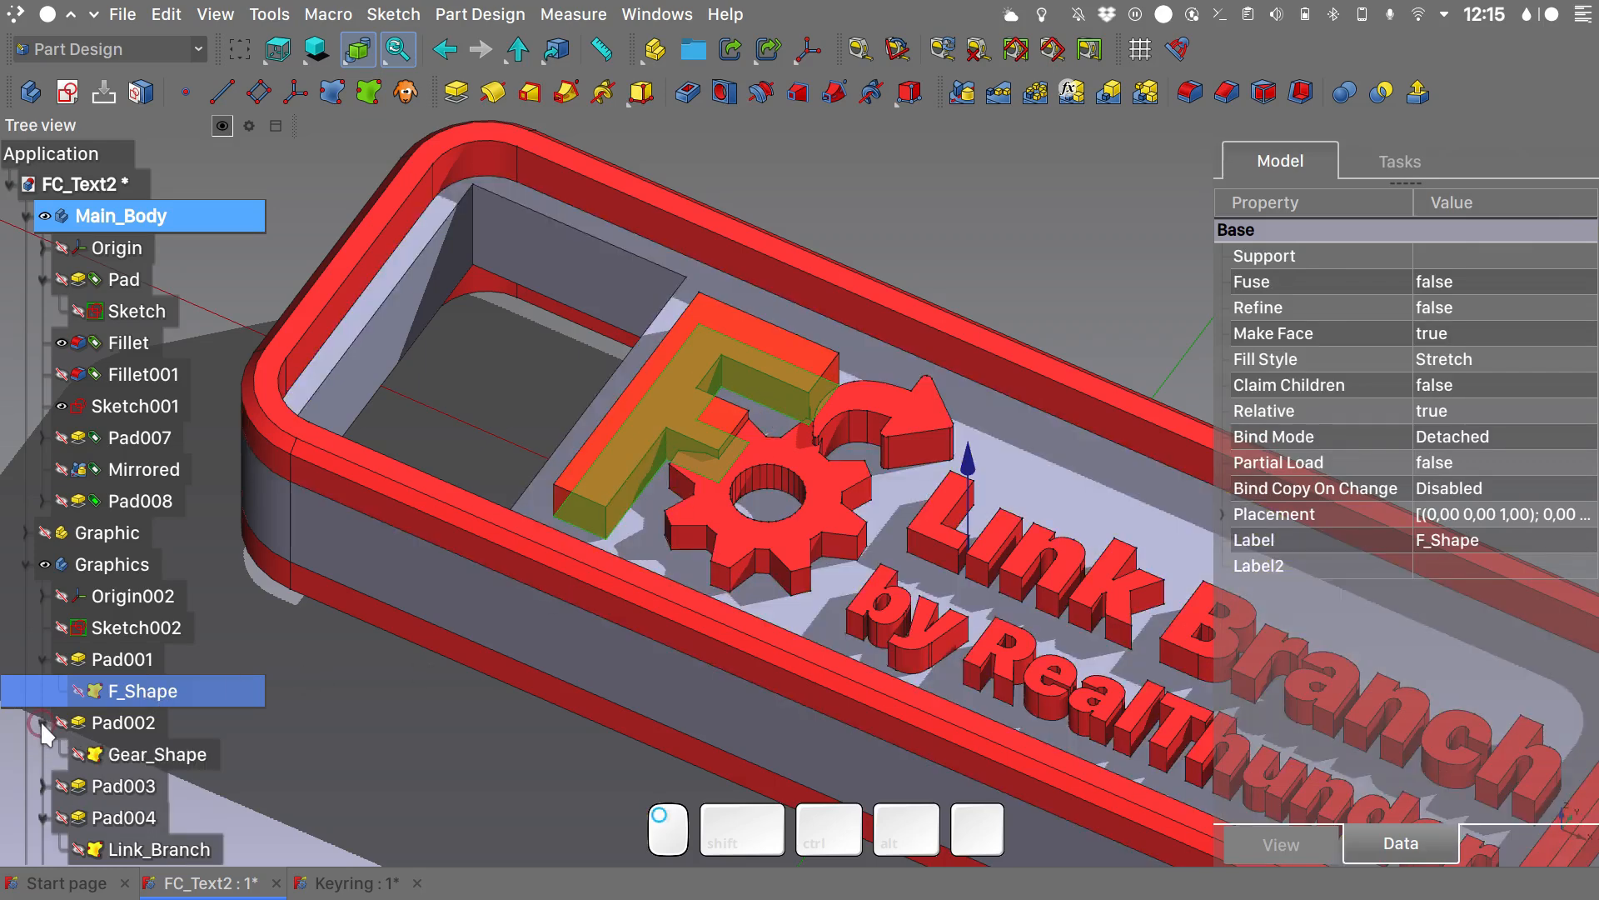
left_click(140, 753)
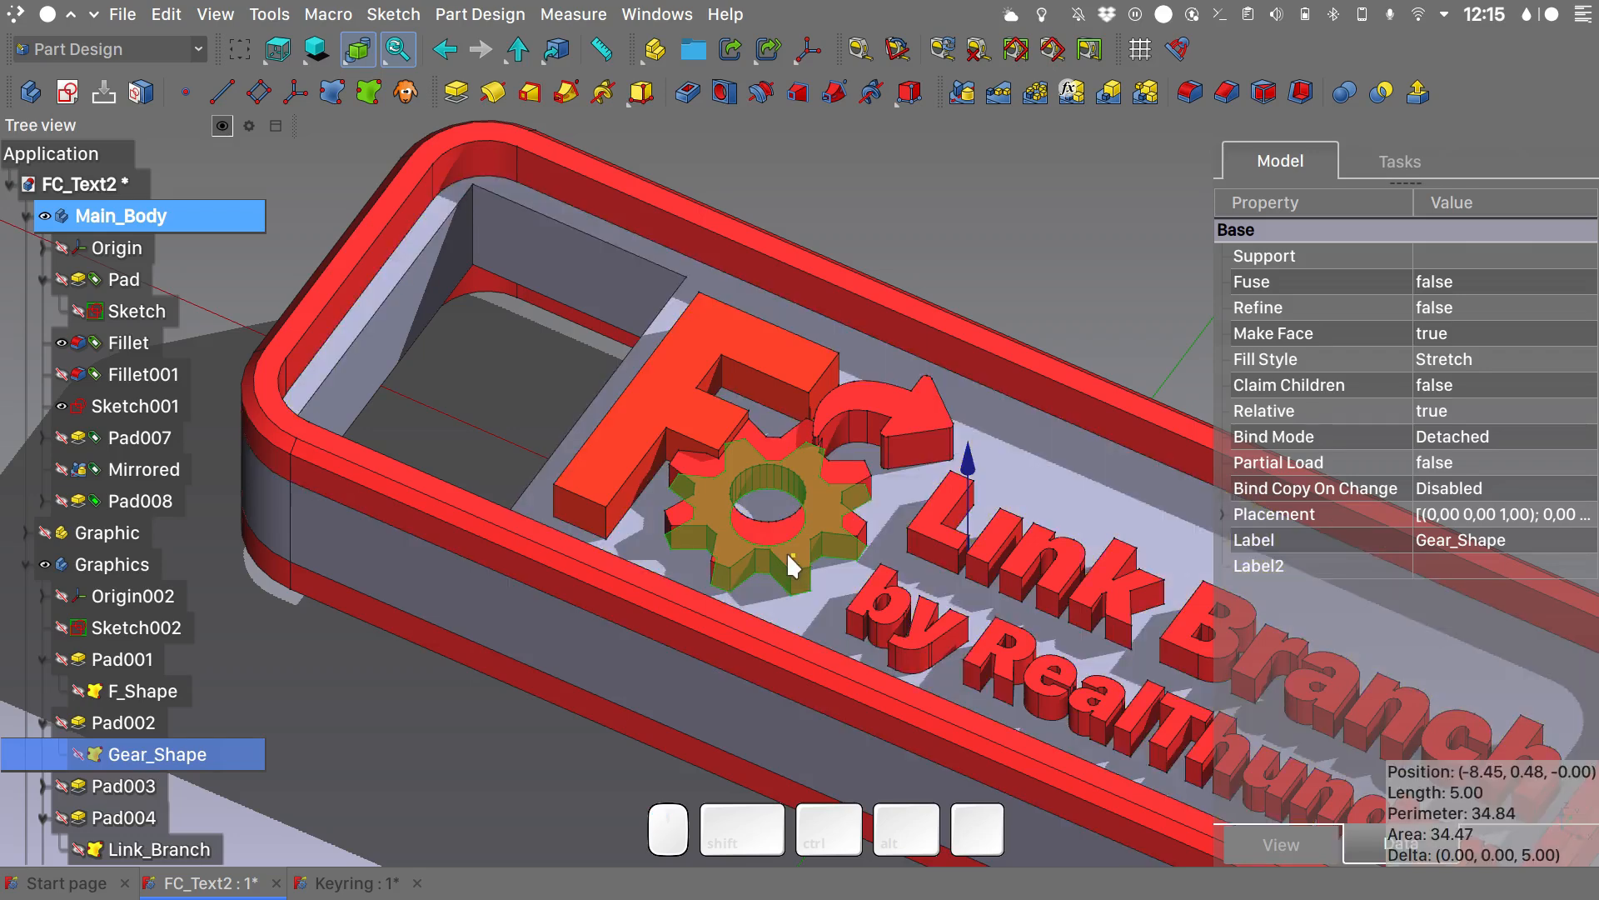
- Return to the Keyring document and delete the arrow's inner outline and inner filled shape, keeping only its outer contour
left_click(385, 881)
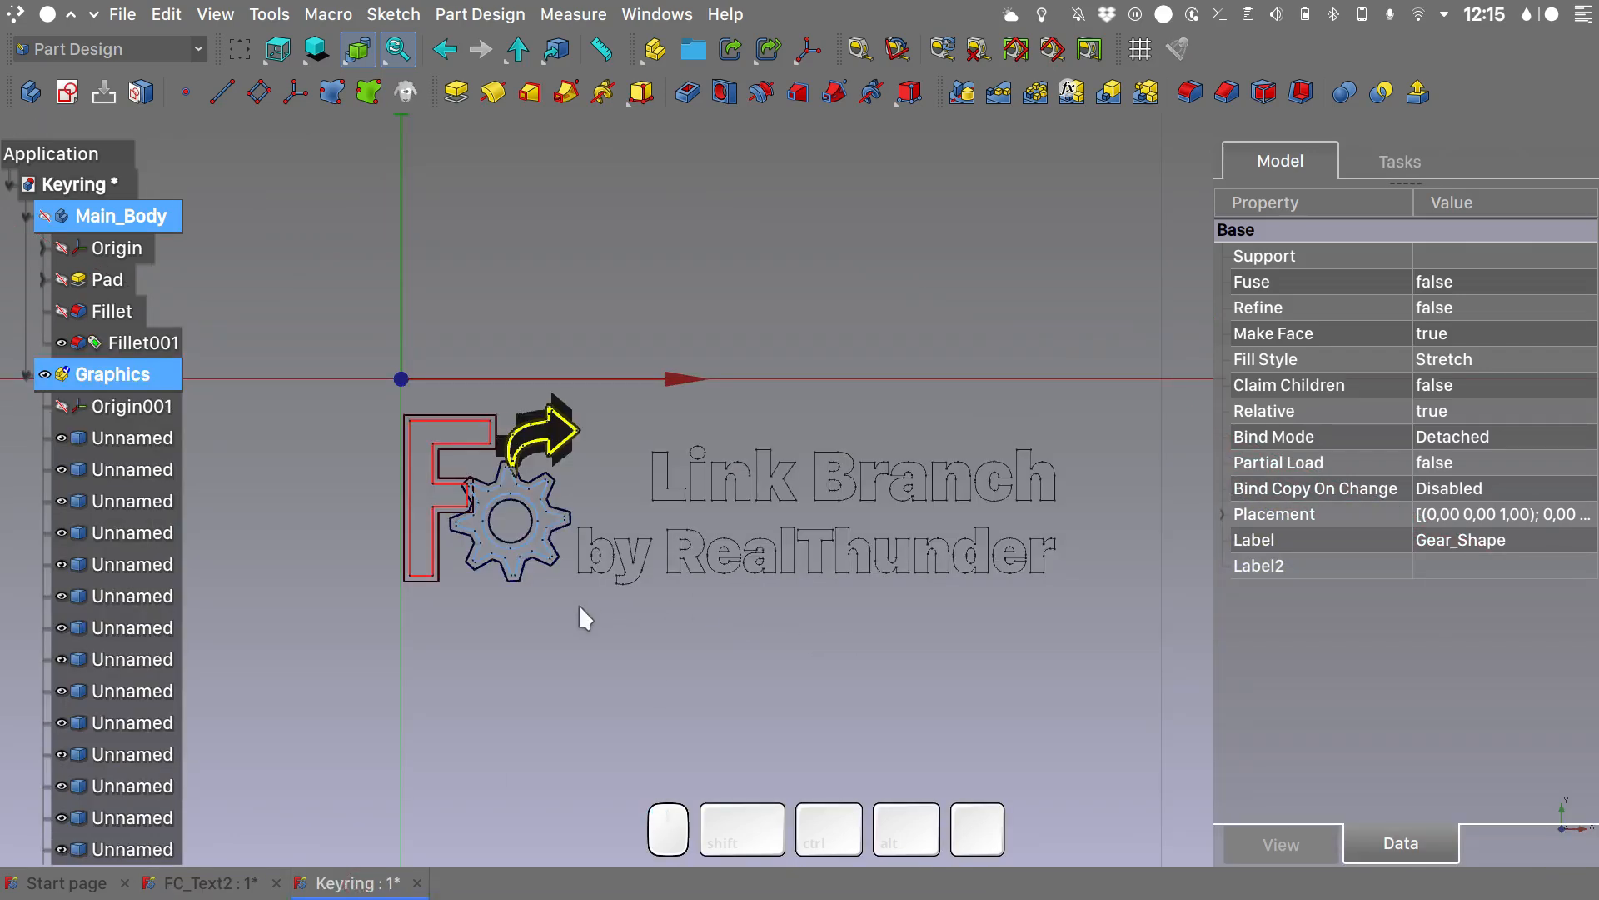
scroll(564, 455, "up", 5)
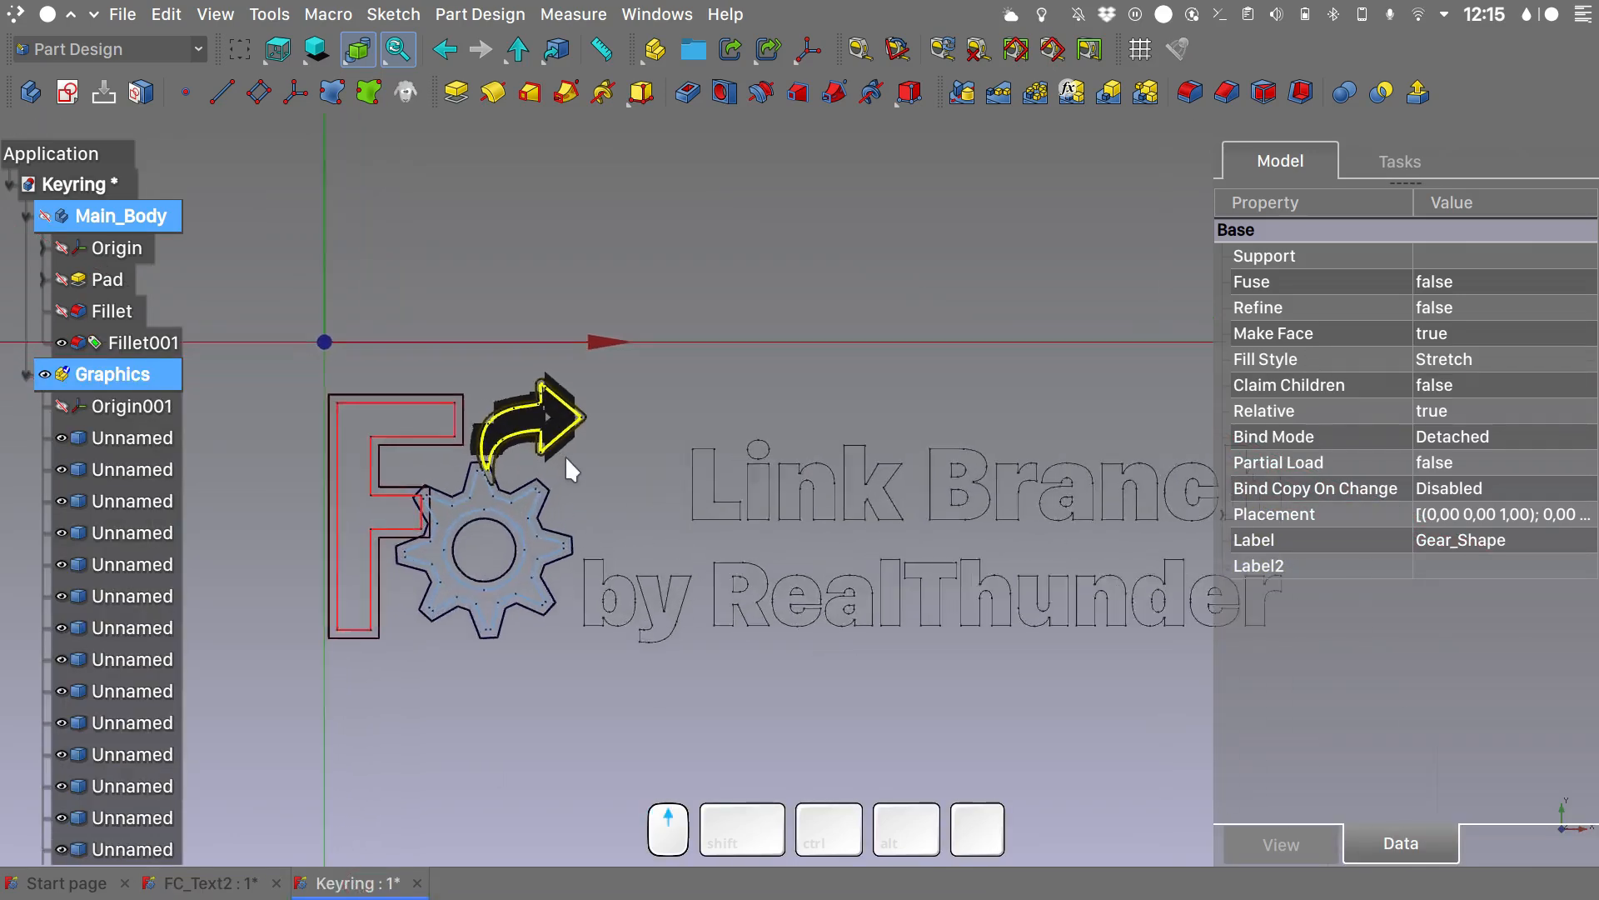
scroll(564, 454, "up", 1)
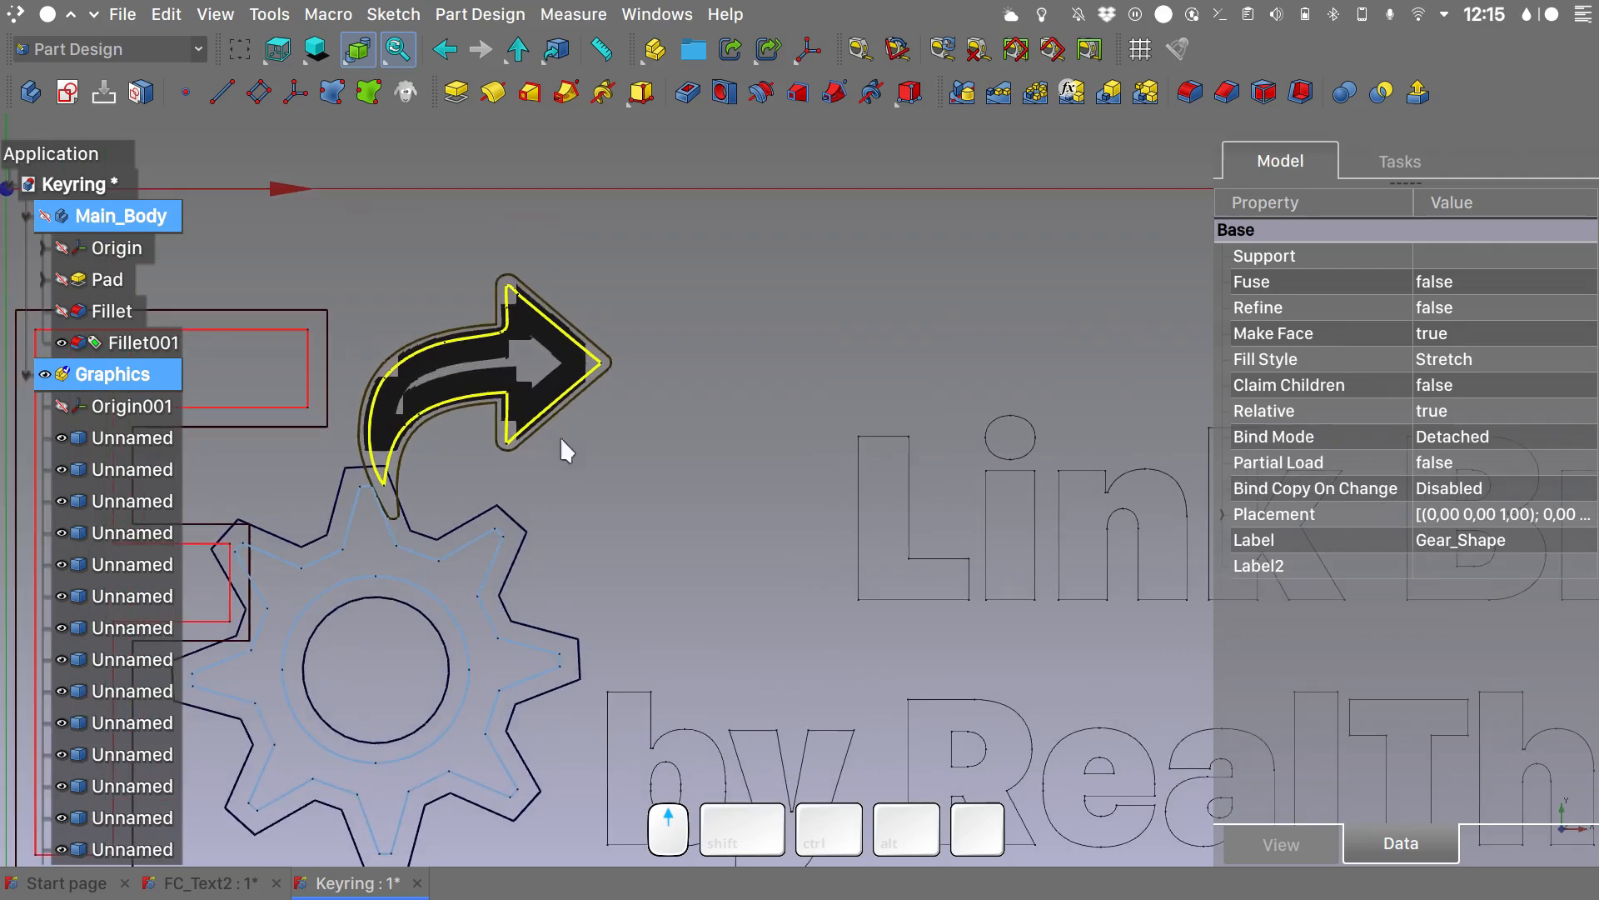
left_click(557, 368)
left_click(562, 334)
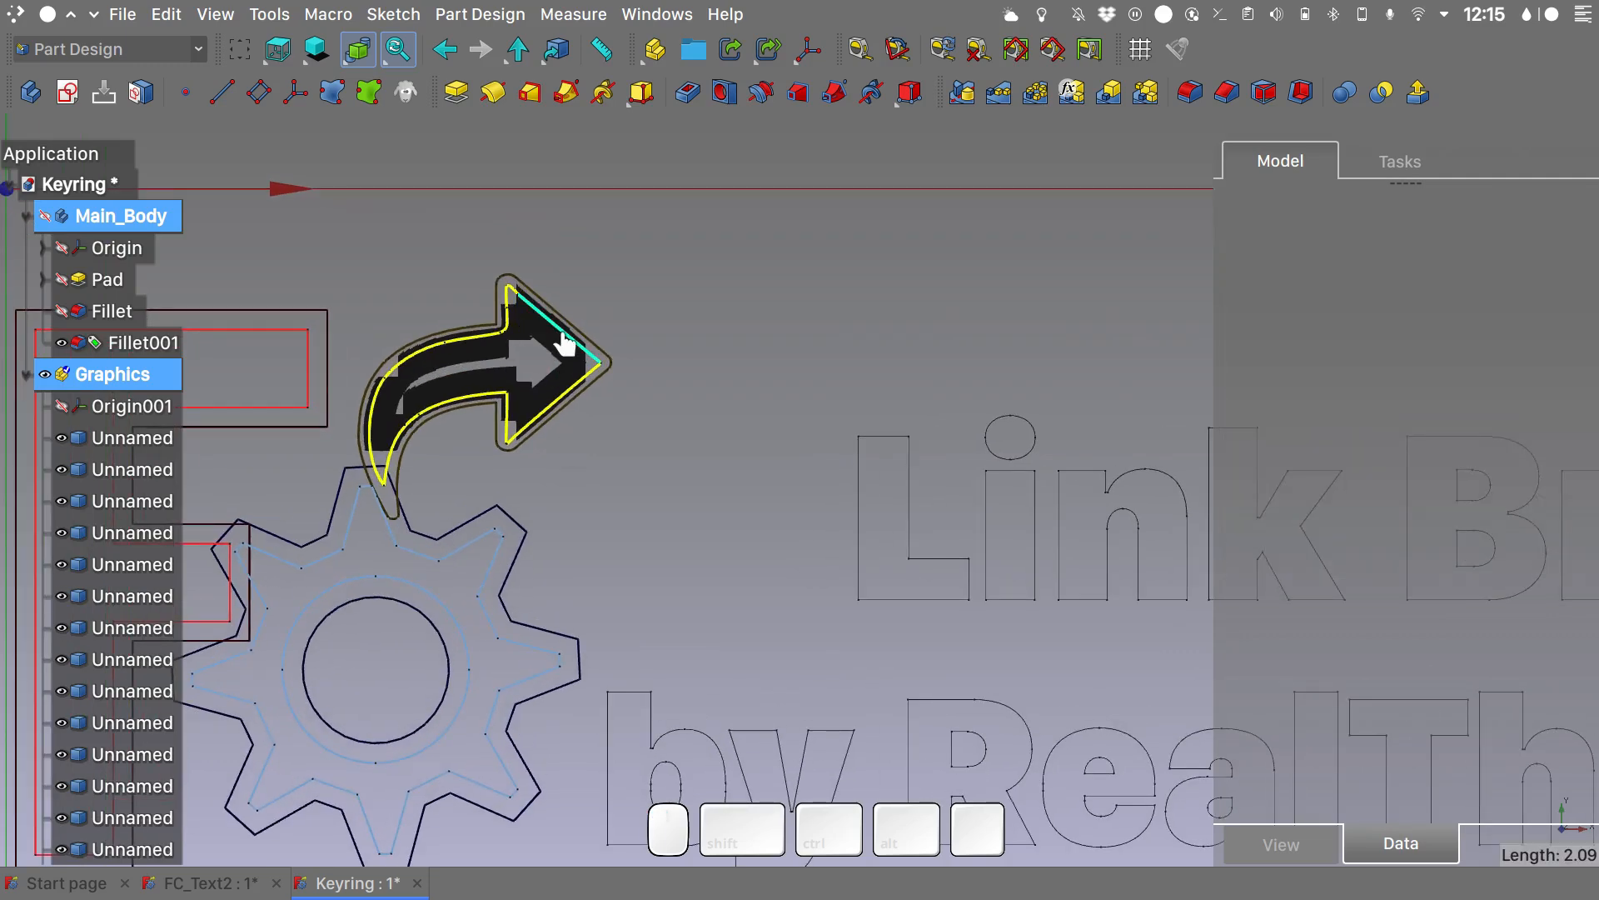
left_click(564, 342)
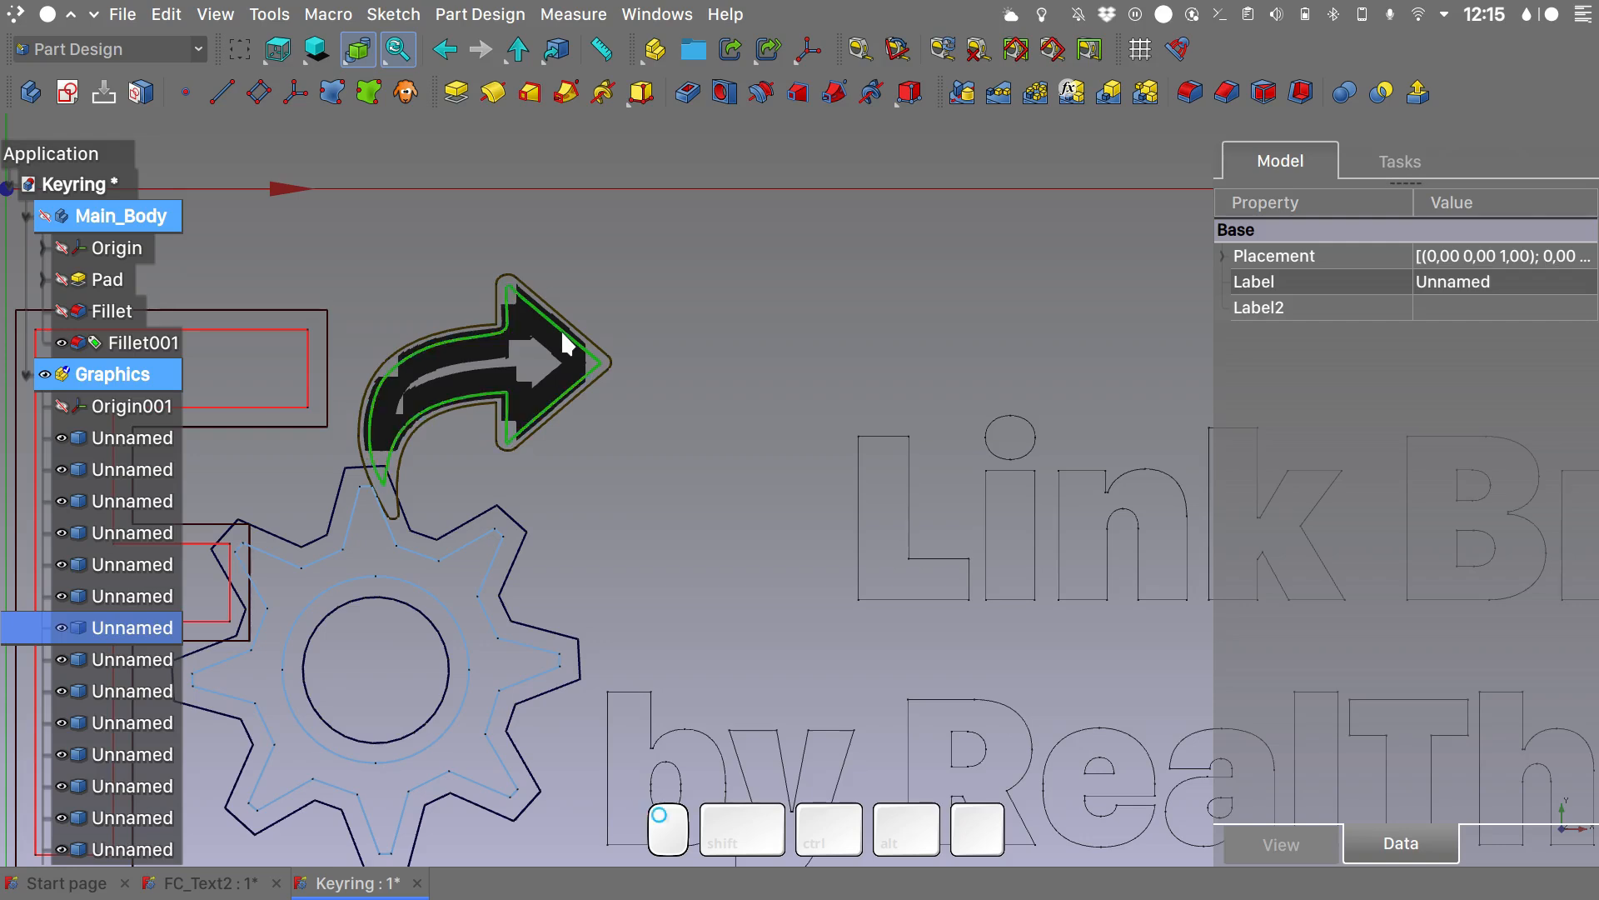
left_click(157, 618)
key("Delete")
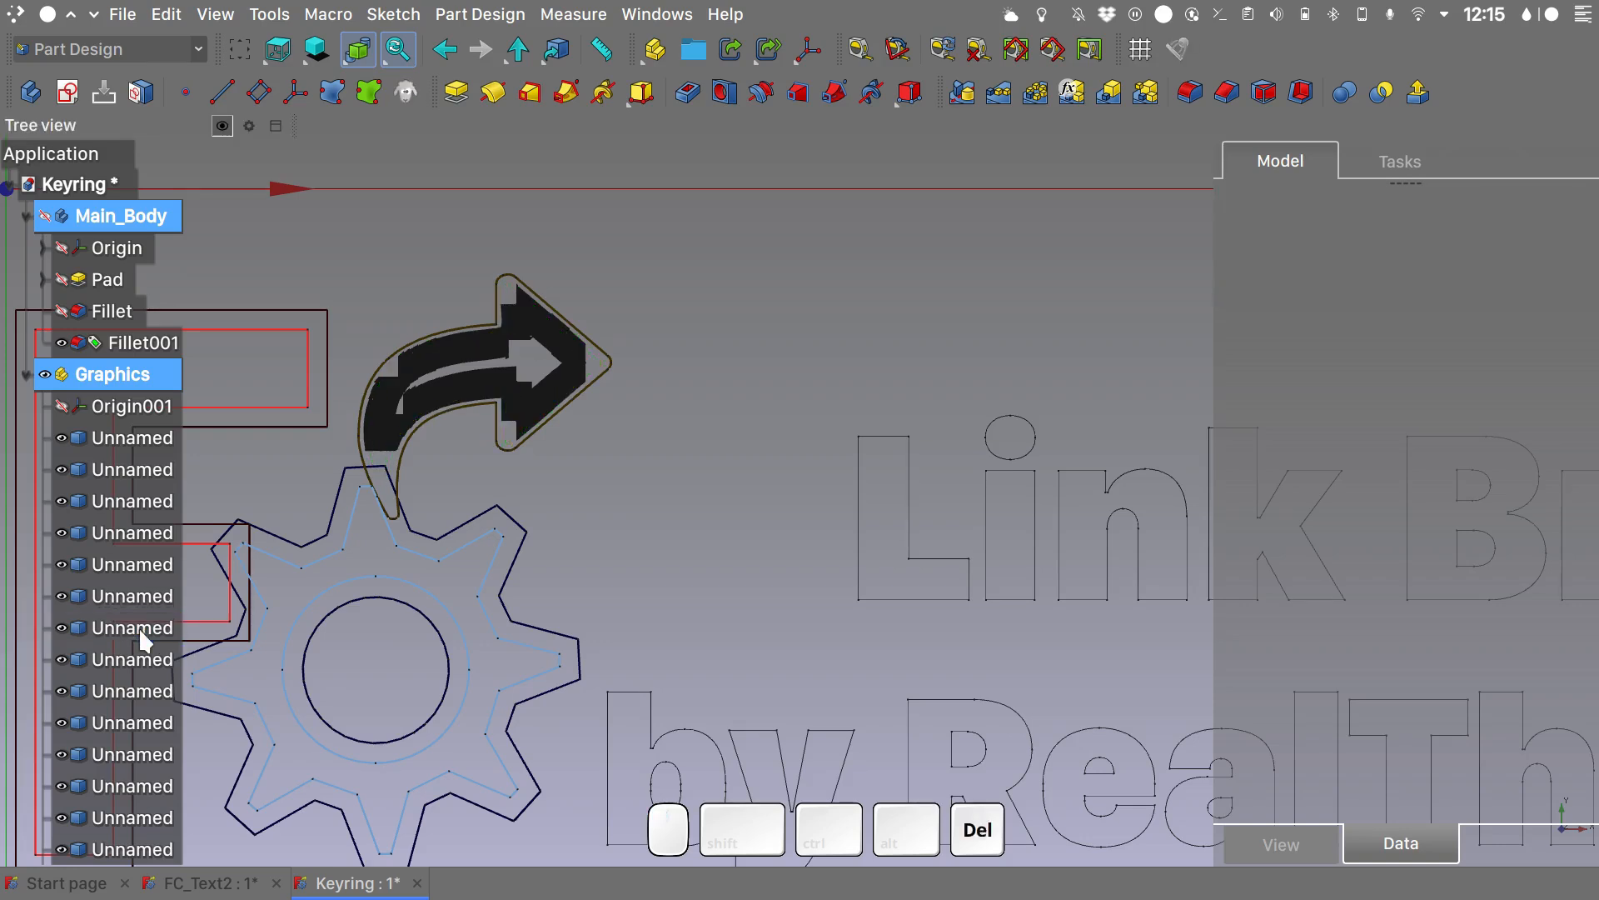
left_click(564, 359)
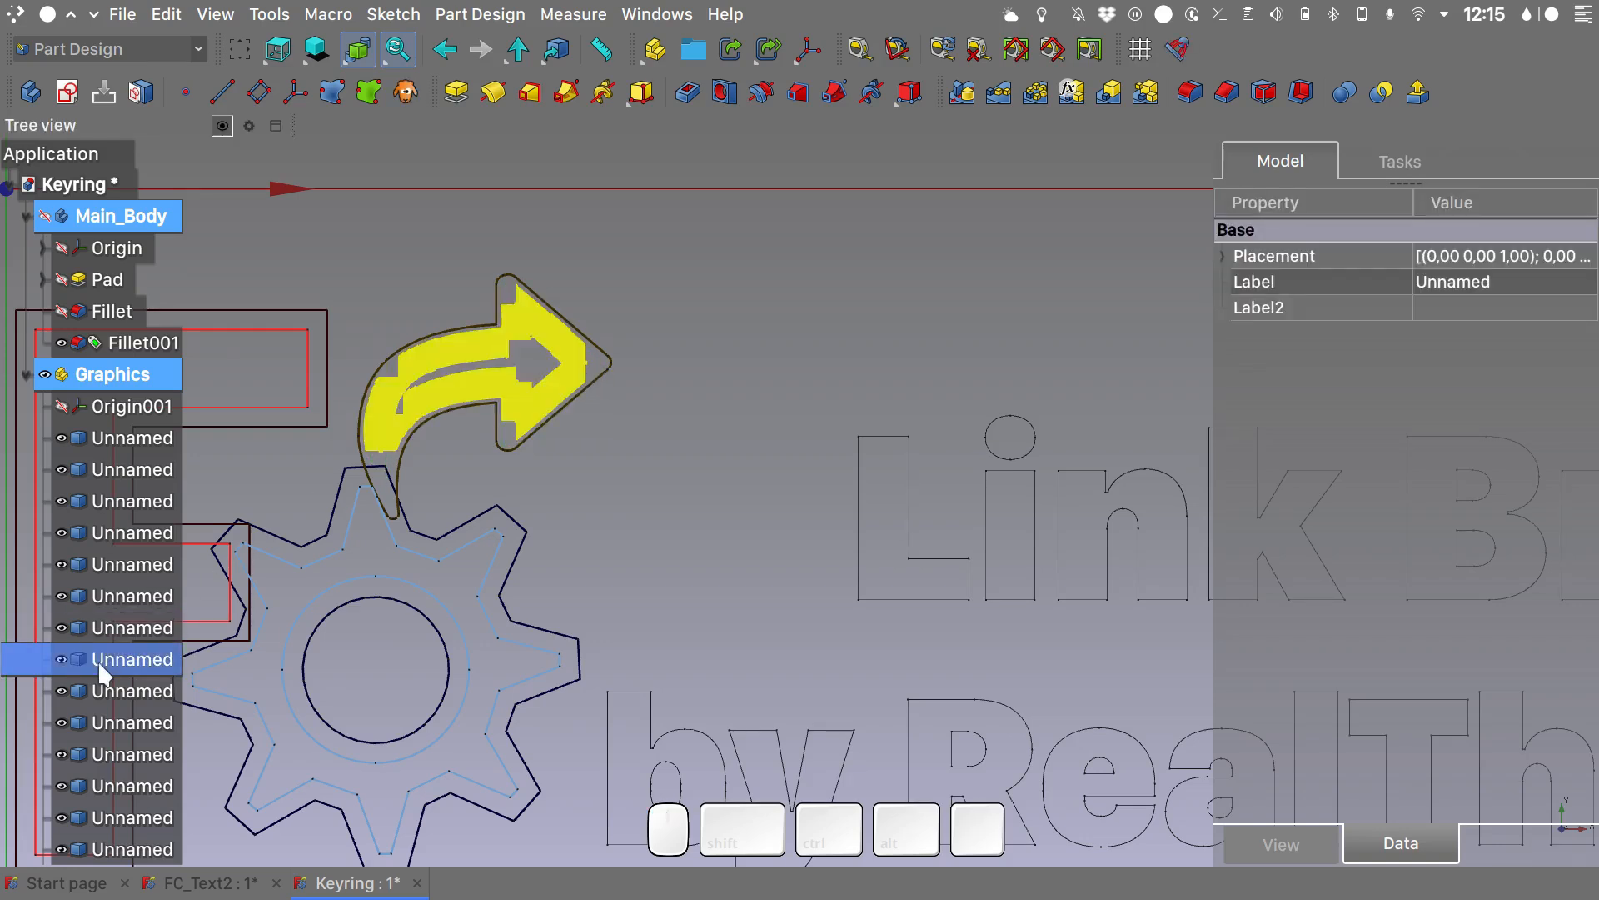
key("Delete")
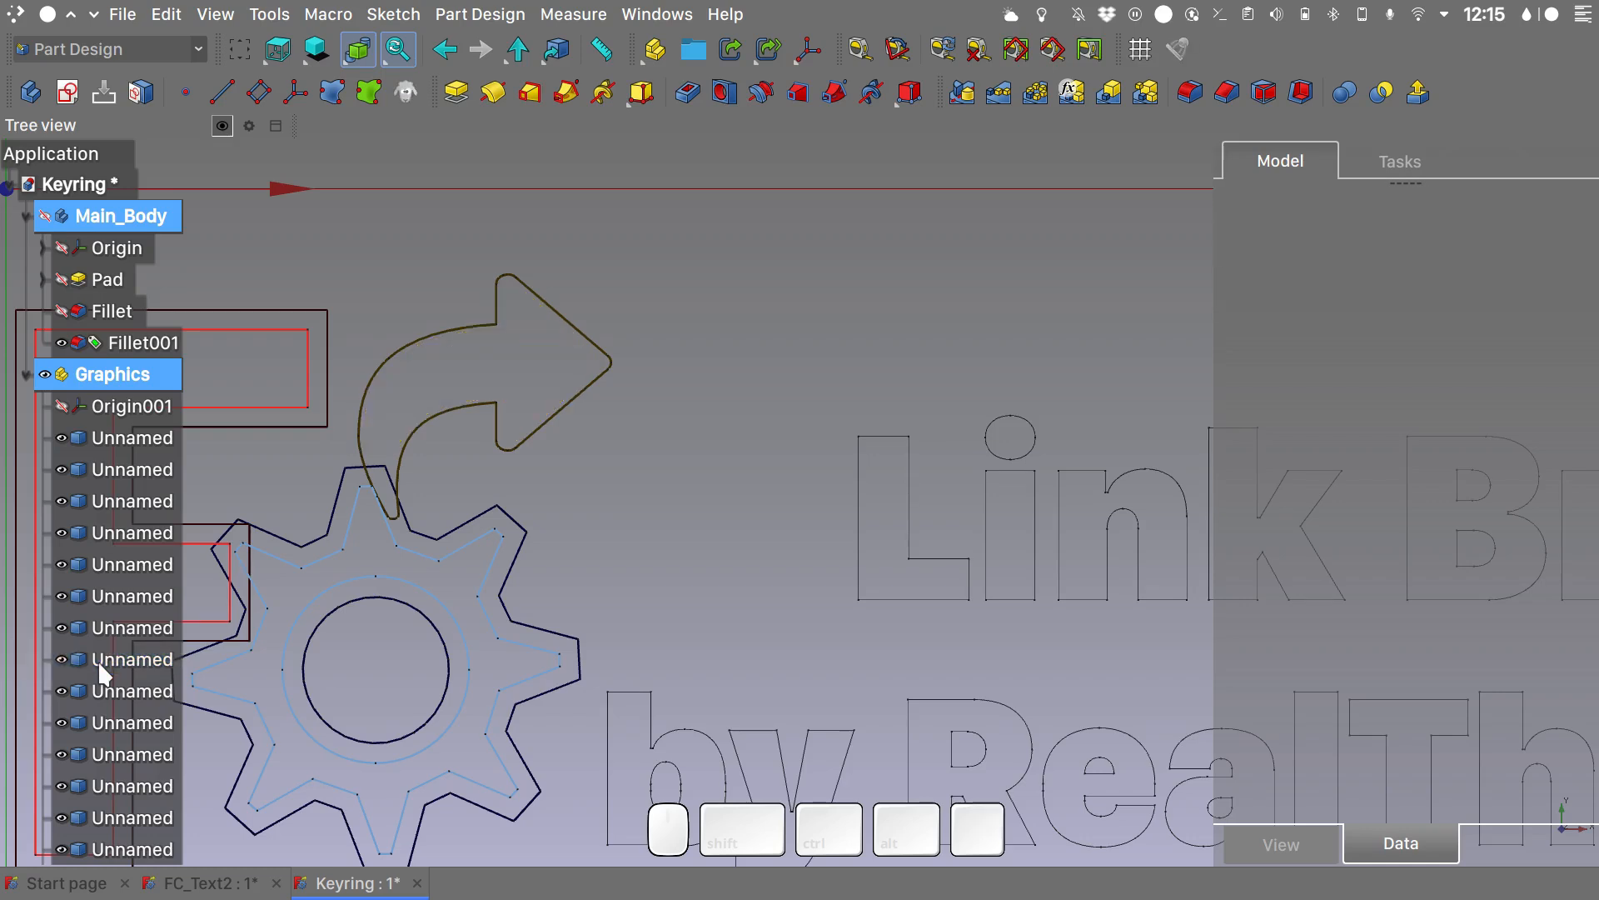
- Delete the inner outlines of the gear and the letter F, keeping the outer contours and the gear's centre hole
left_click(142, 500, "shift")
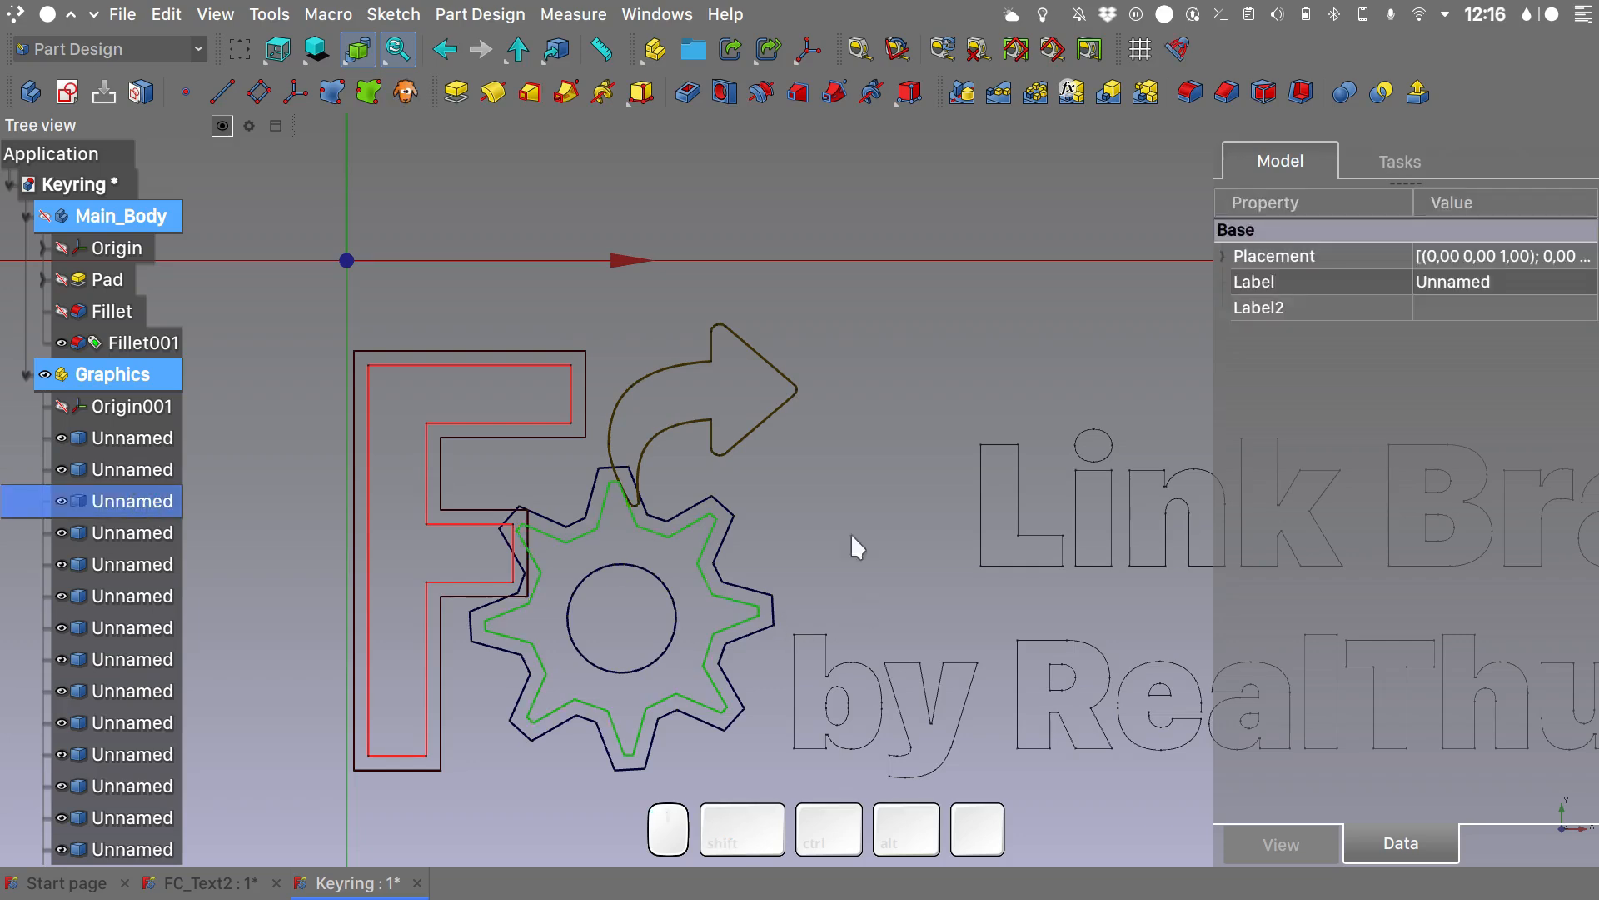
key("Delete")
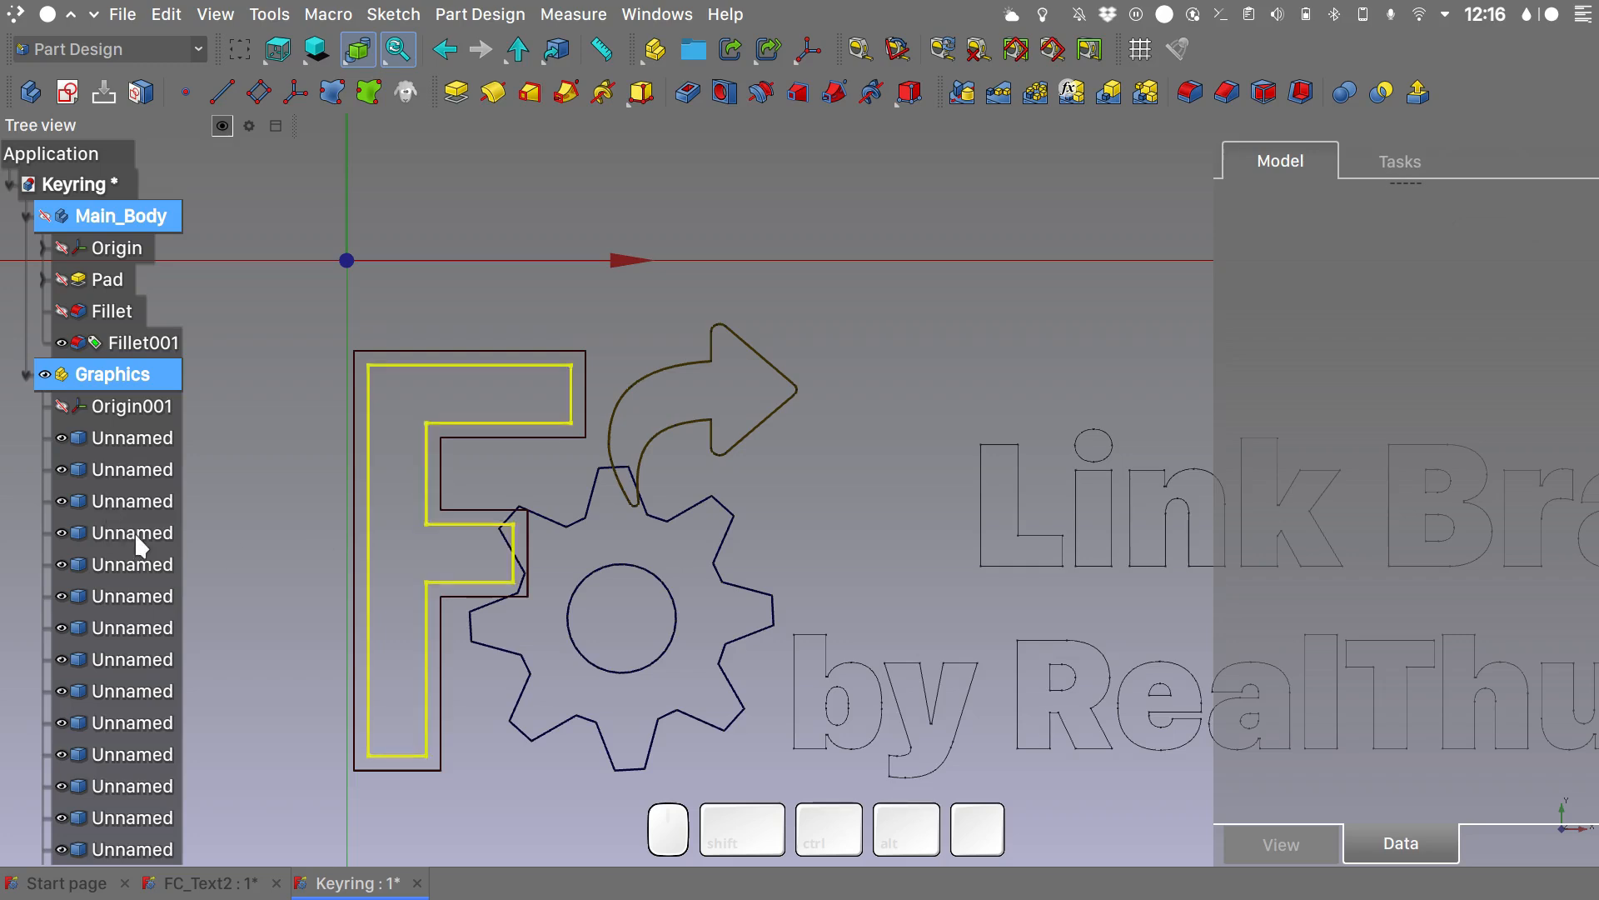
left_click(133, 532)
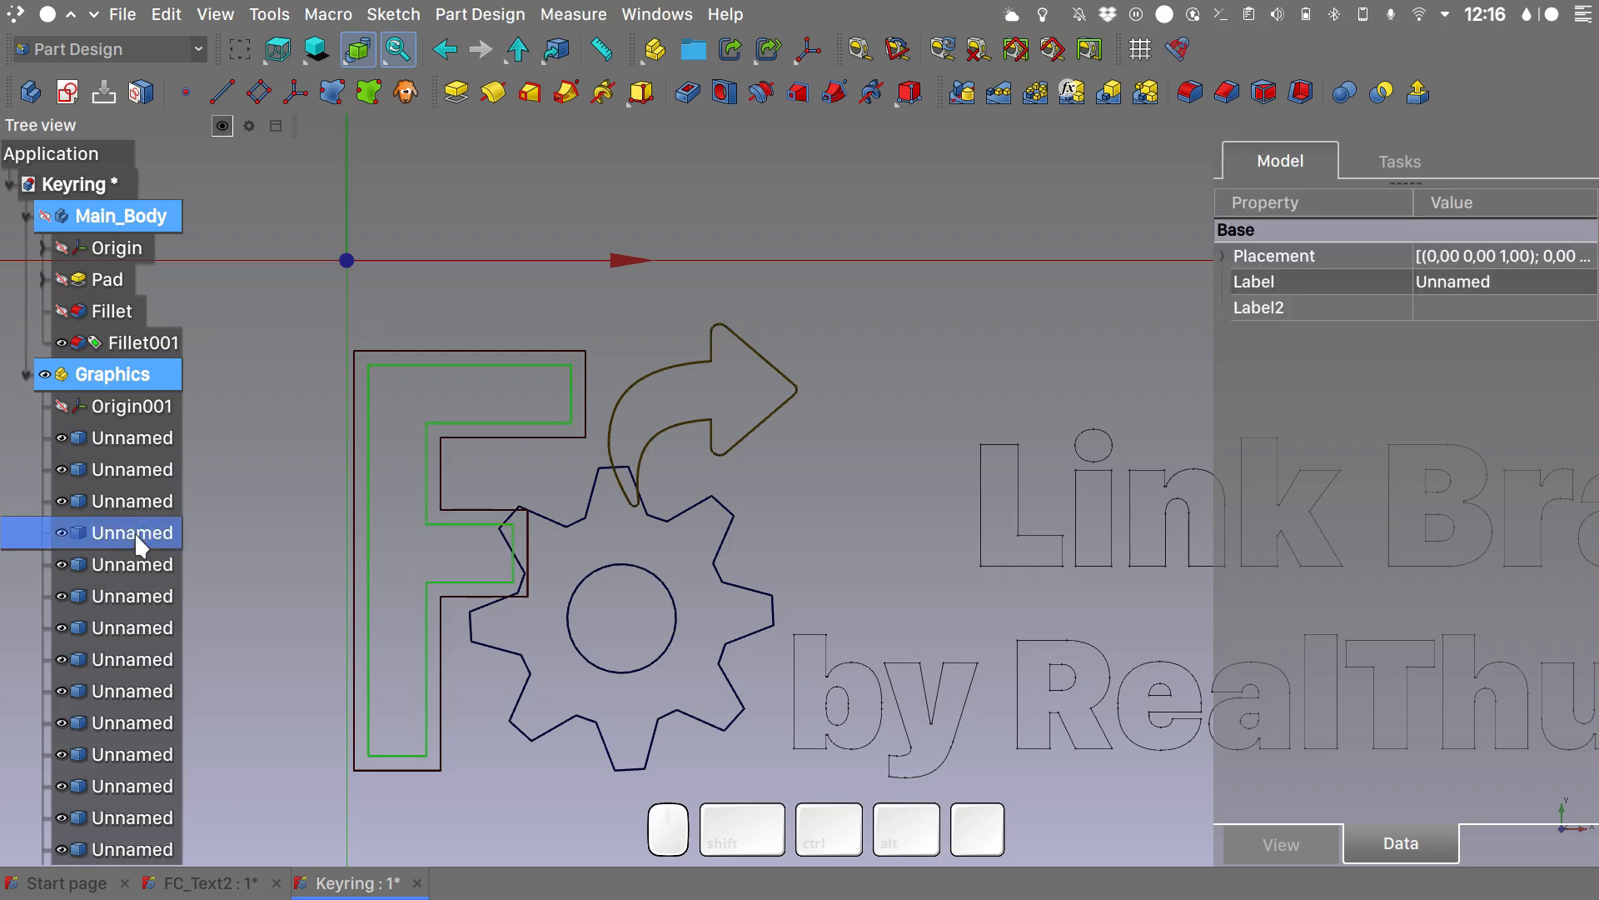
key("Delete")
scroll(431, 429, "down", 3)
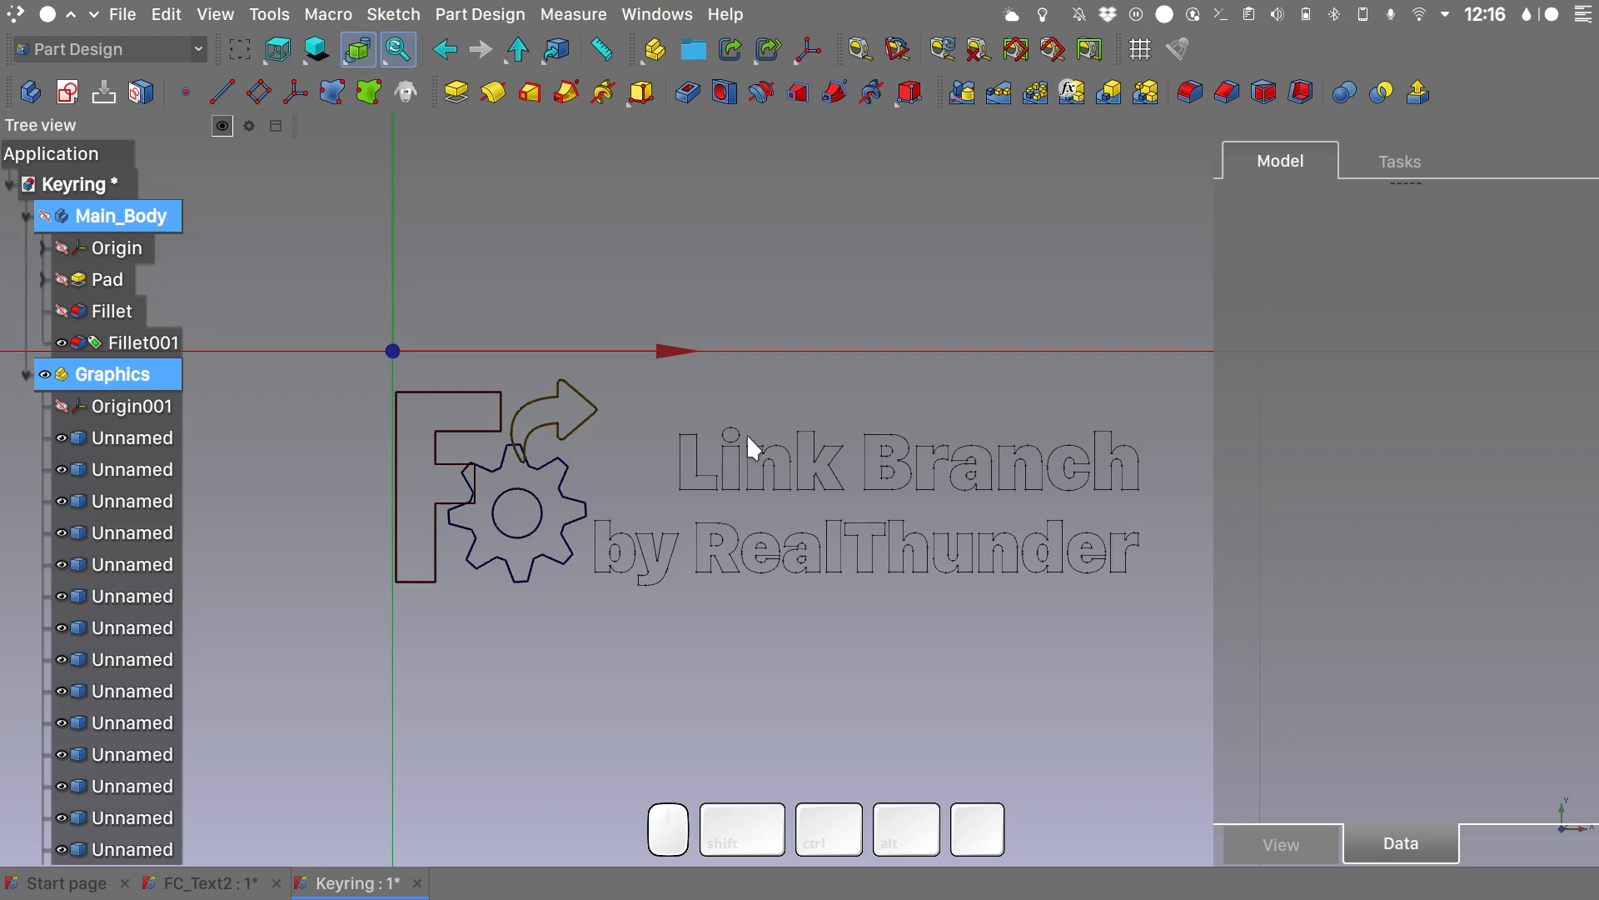
- Delete the dot of the letter i in the word Link
scroll(746, 433, "up", 5)
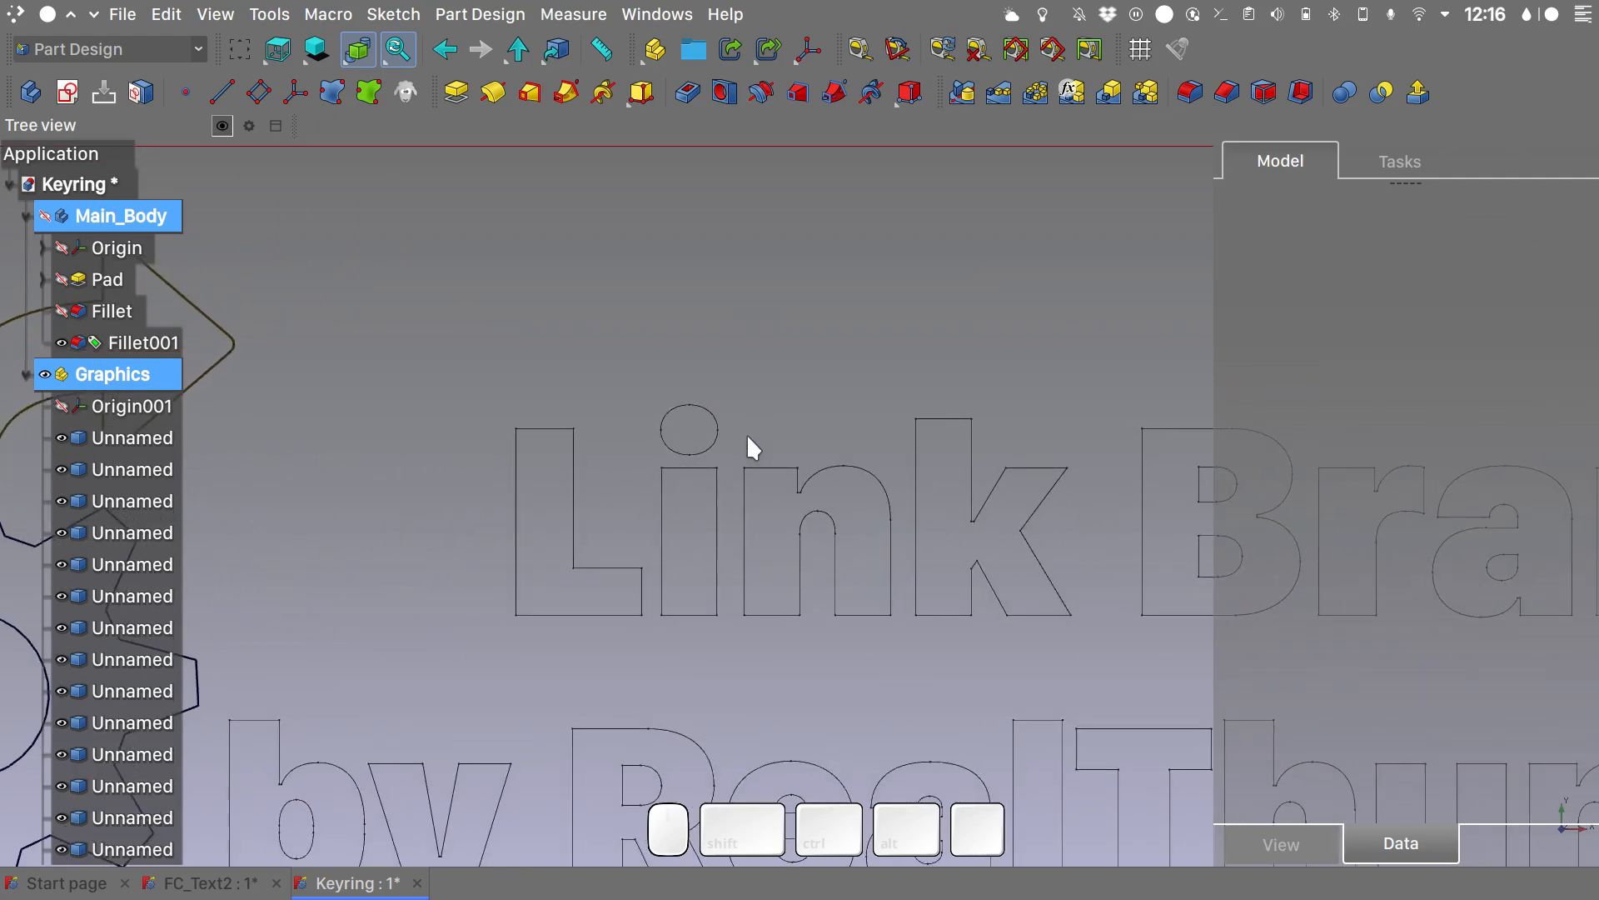
left_click(679, 410)
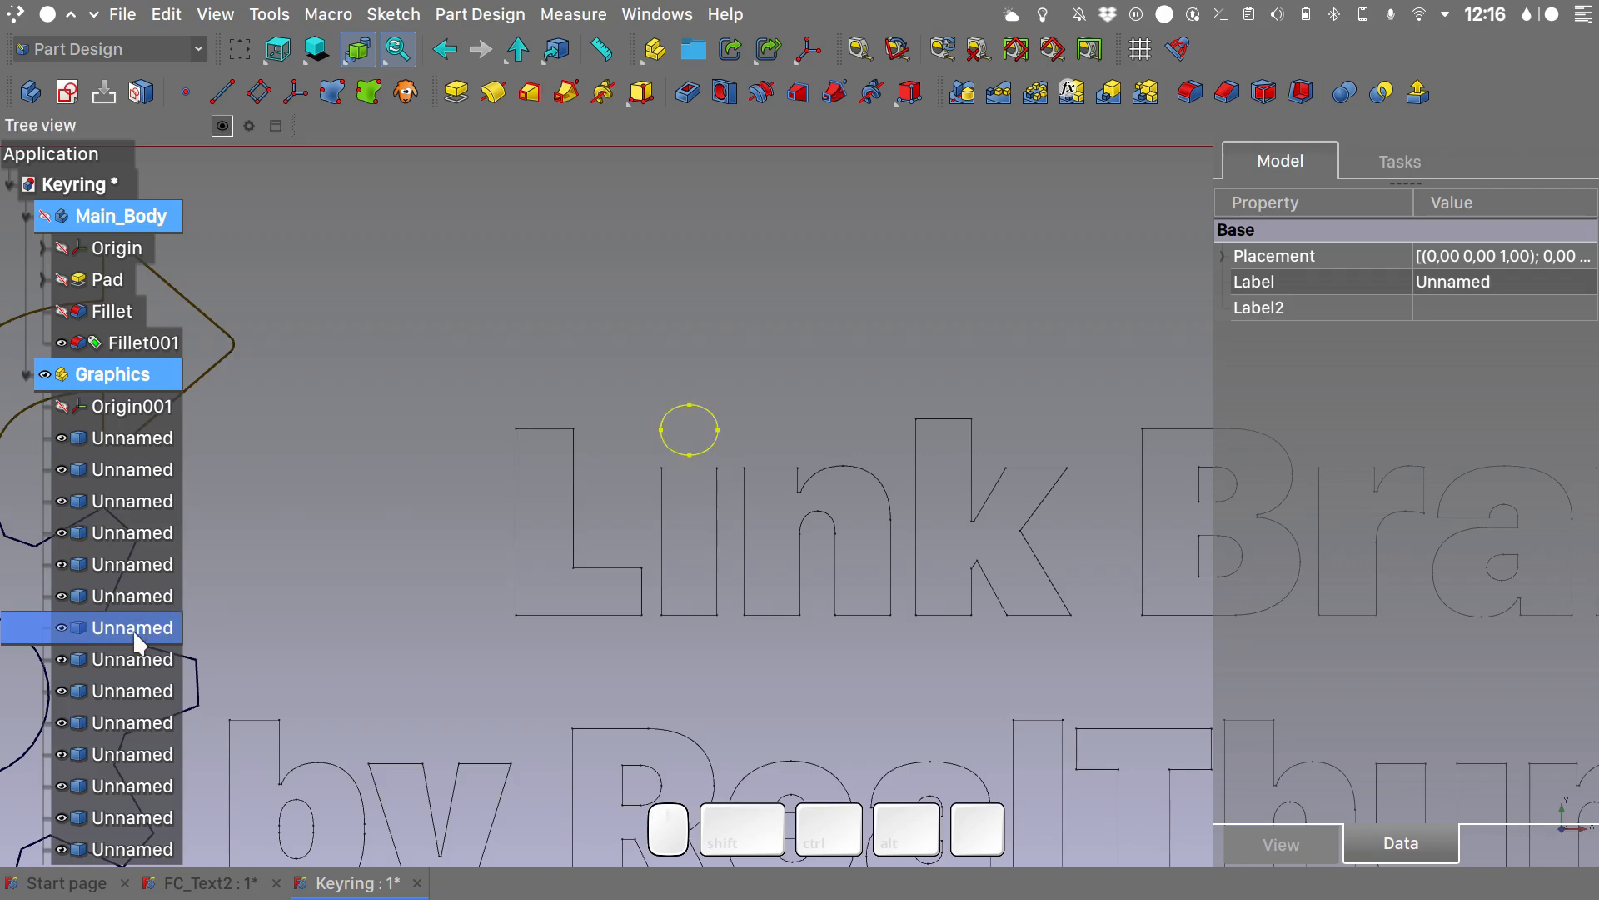
key("Delete")
scroll(781, 338, "down", 3)
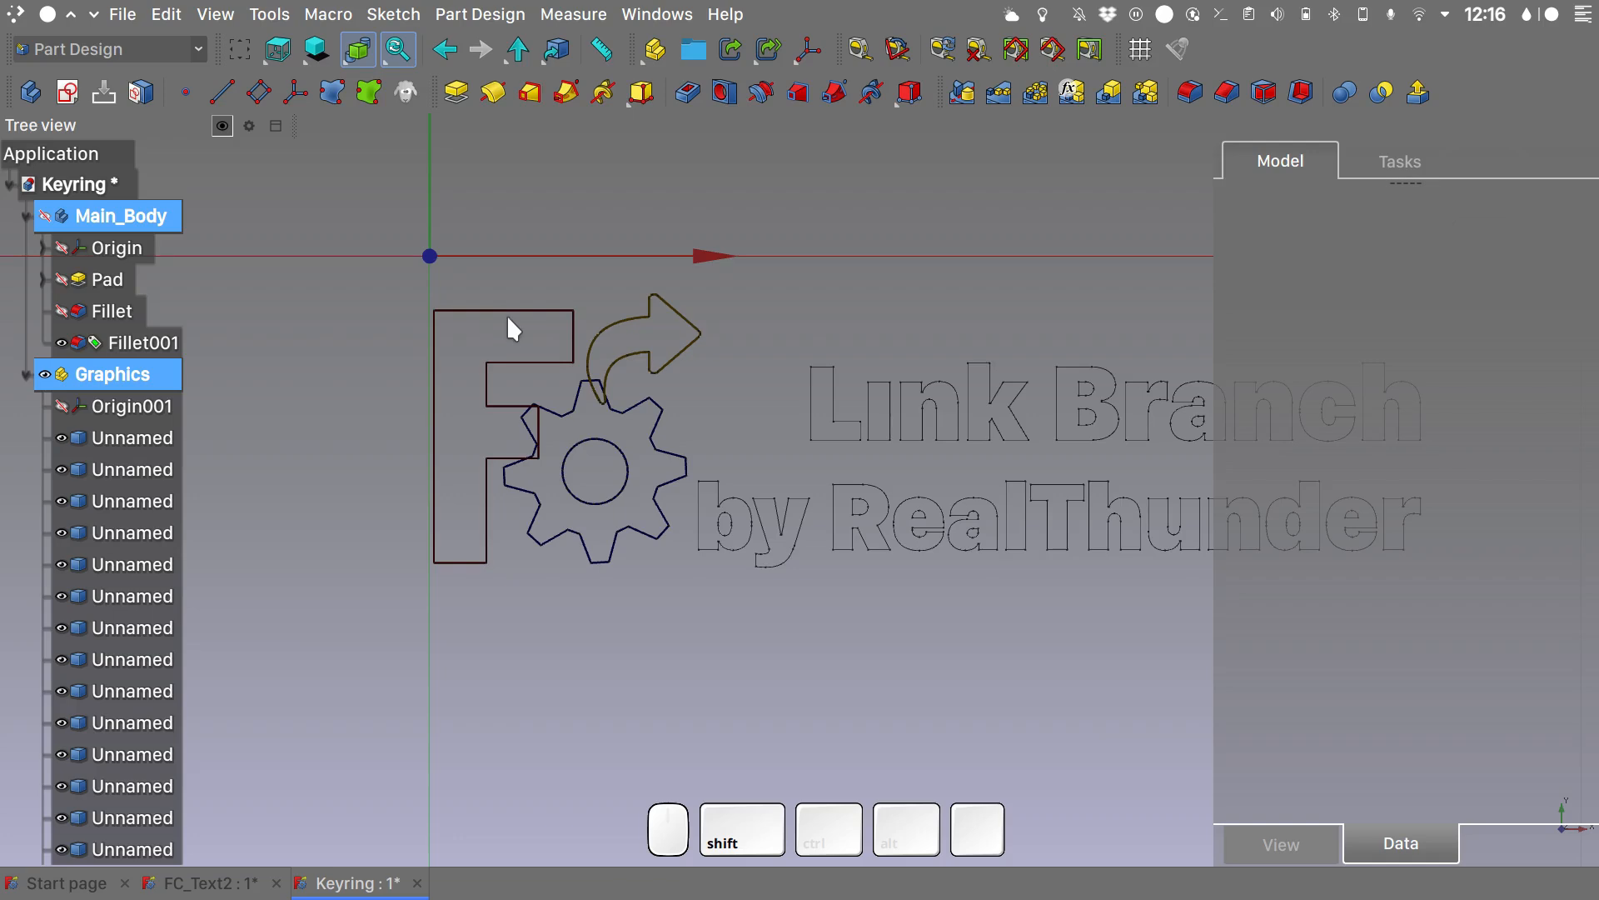
left_click(130, 438)
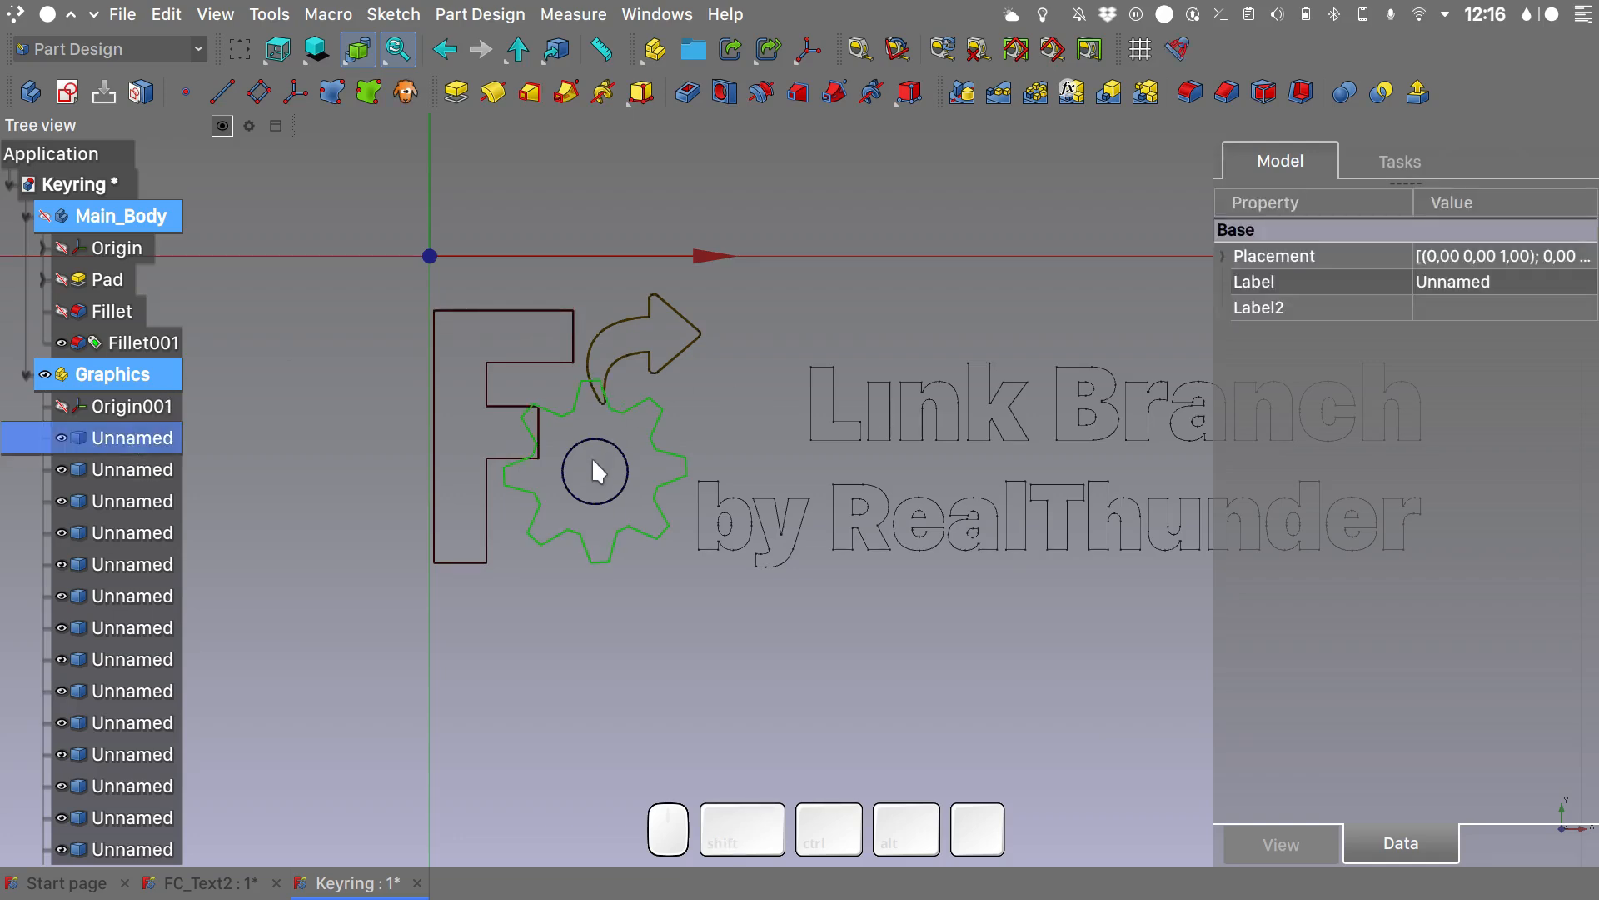
left_click(158, 470, "shift")
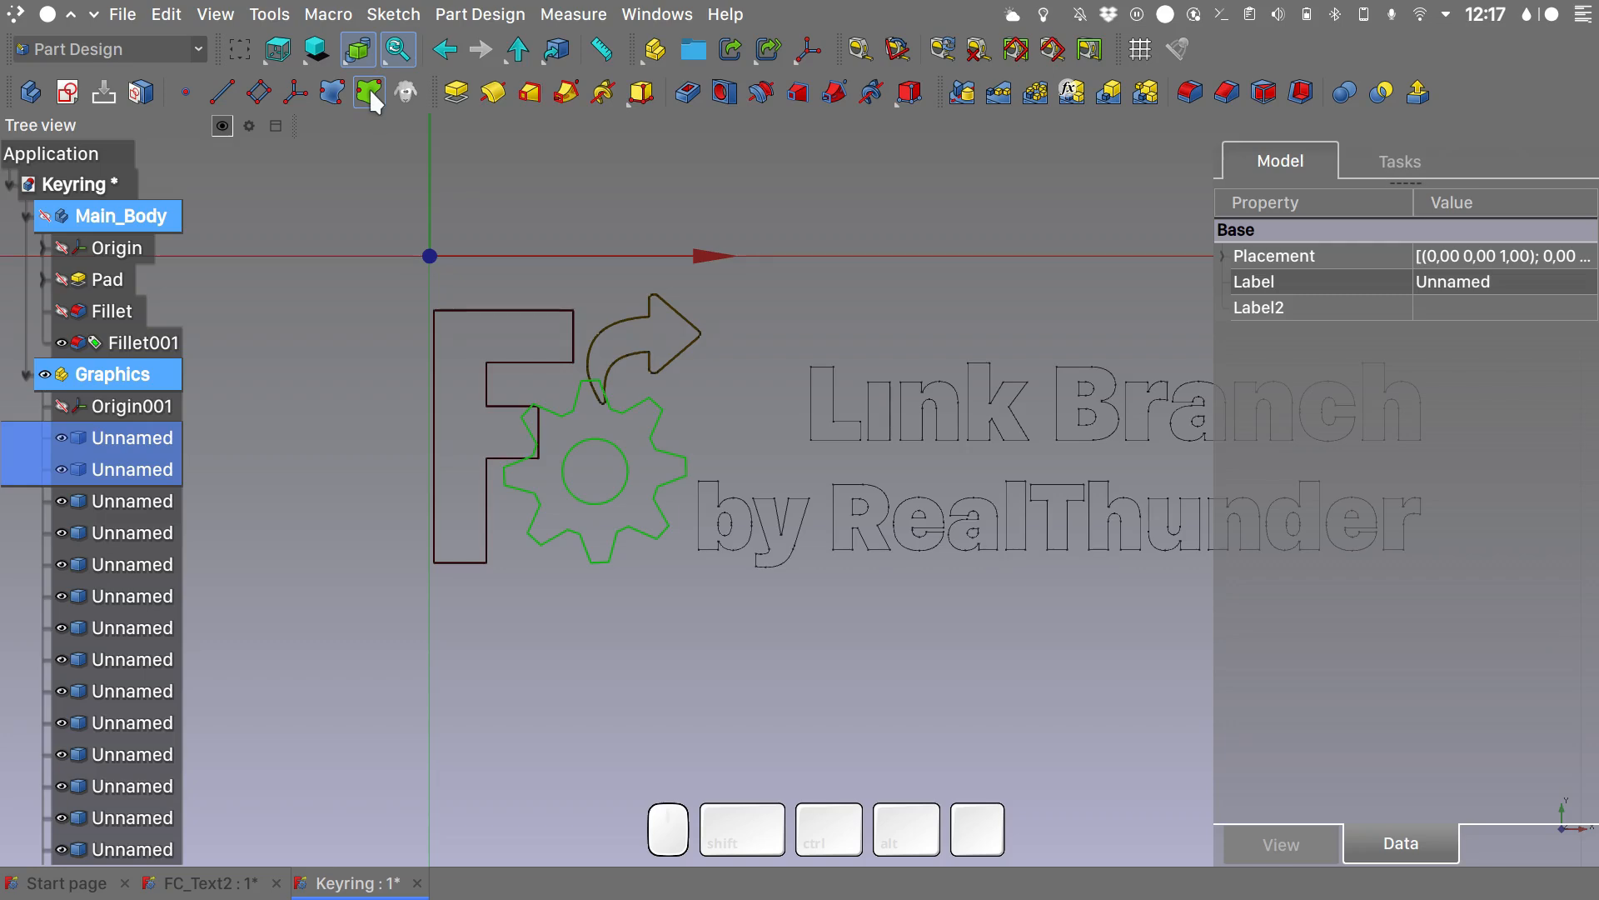
left_click(291, 346)
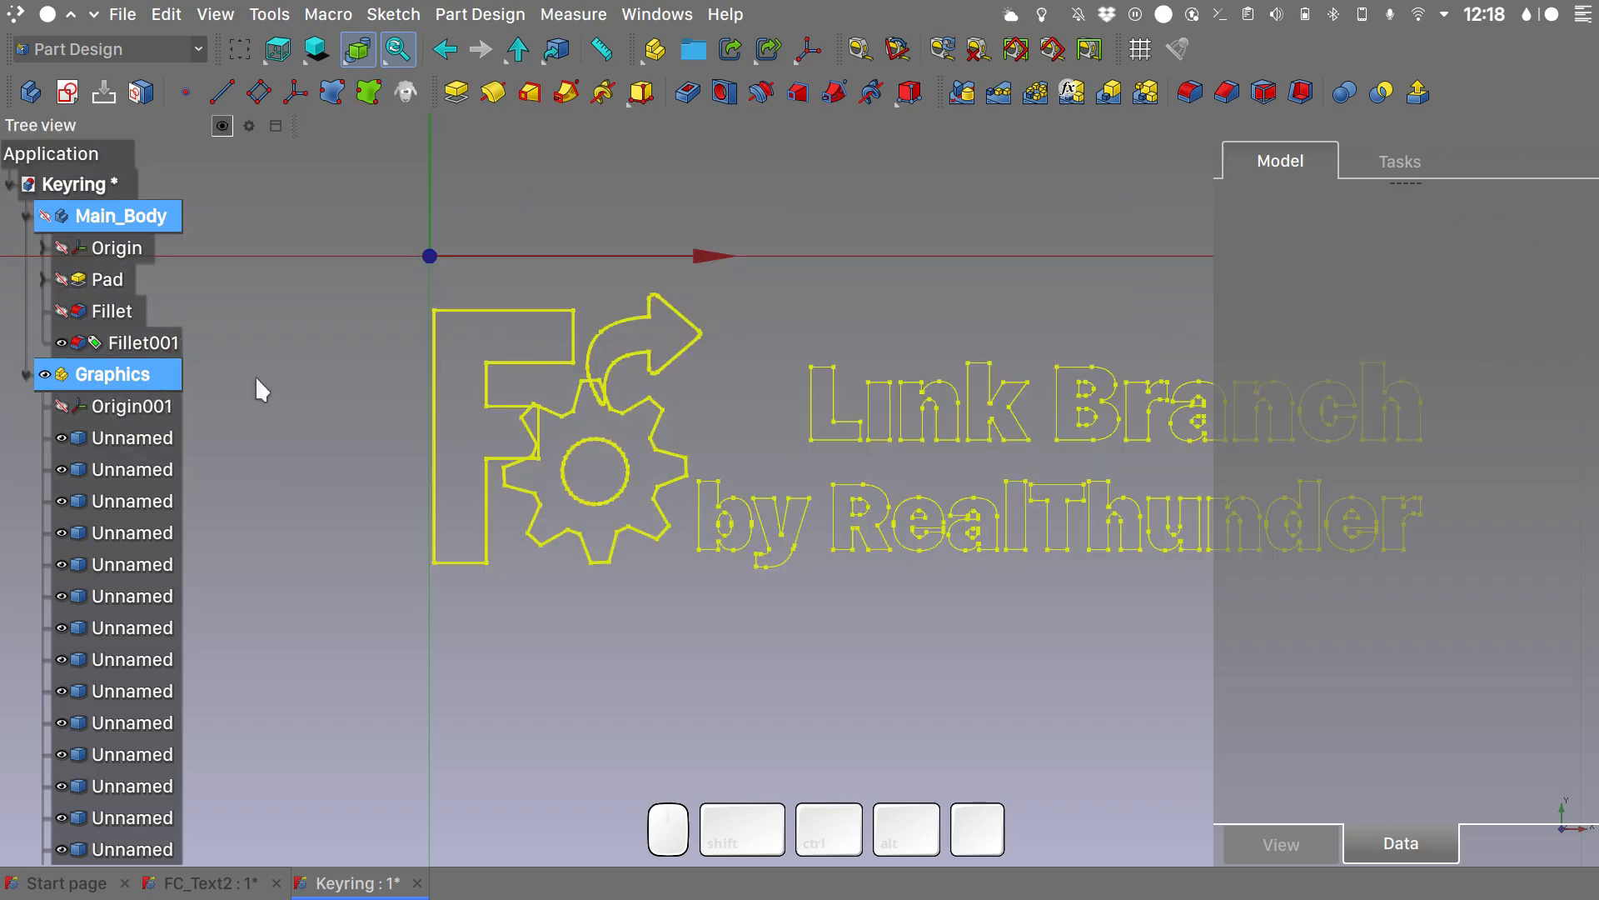
left_click(372, 389)
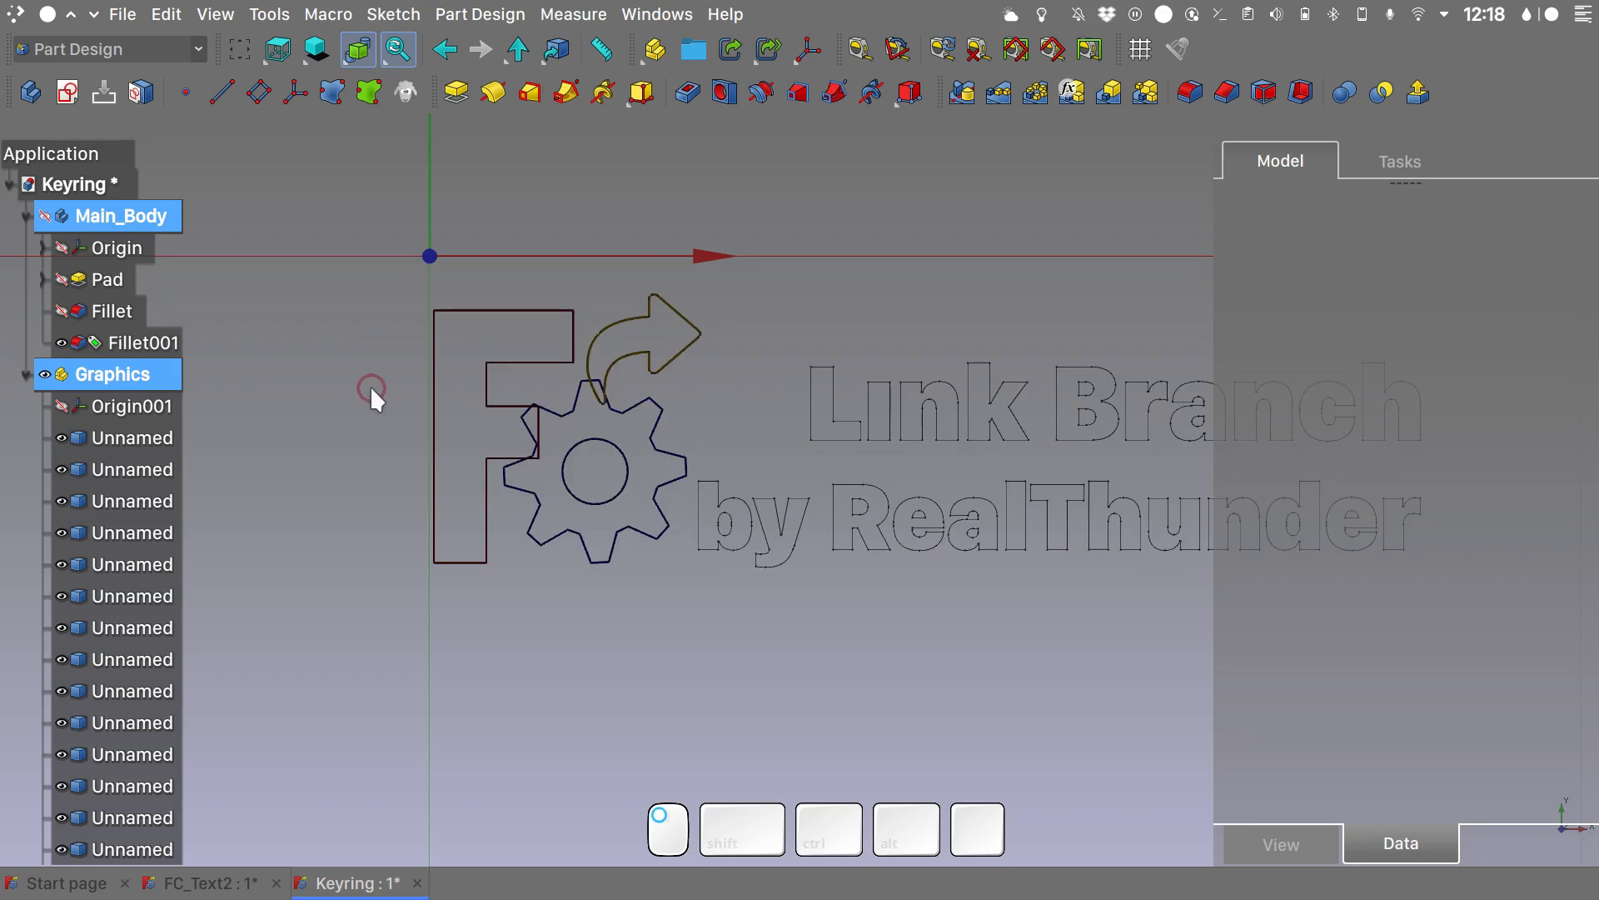
- Deactivate both the Main_Body body and the Graphics part so that no container is active
right_click(133, 222)
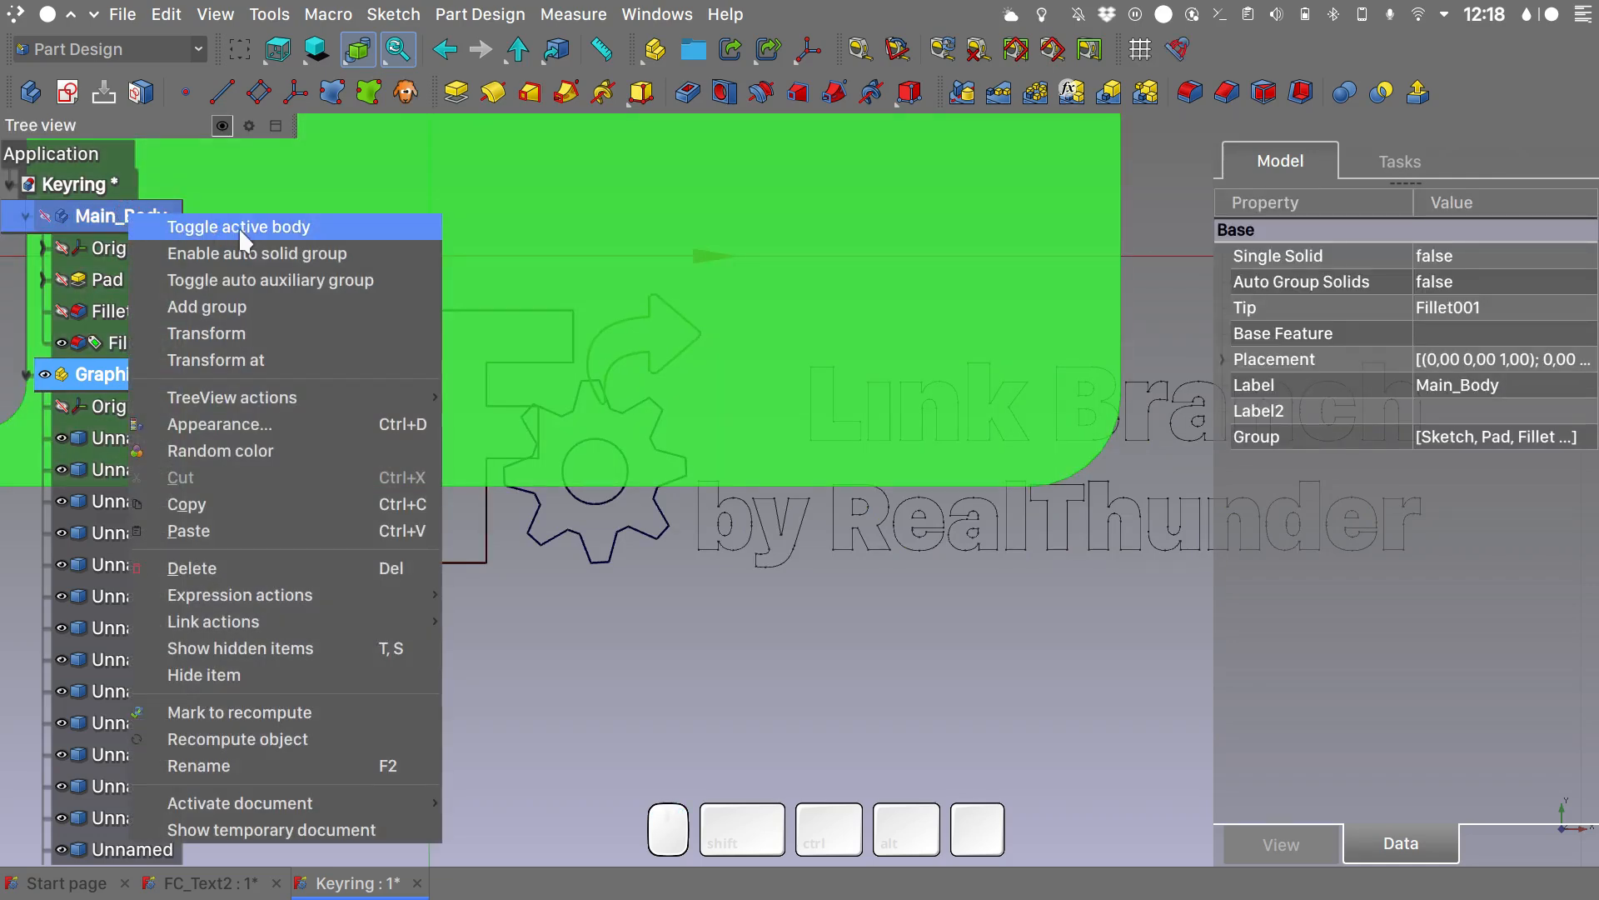
left_click(242, 229)
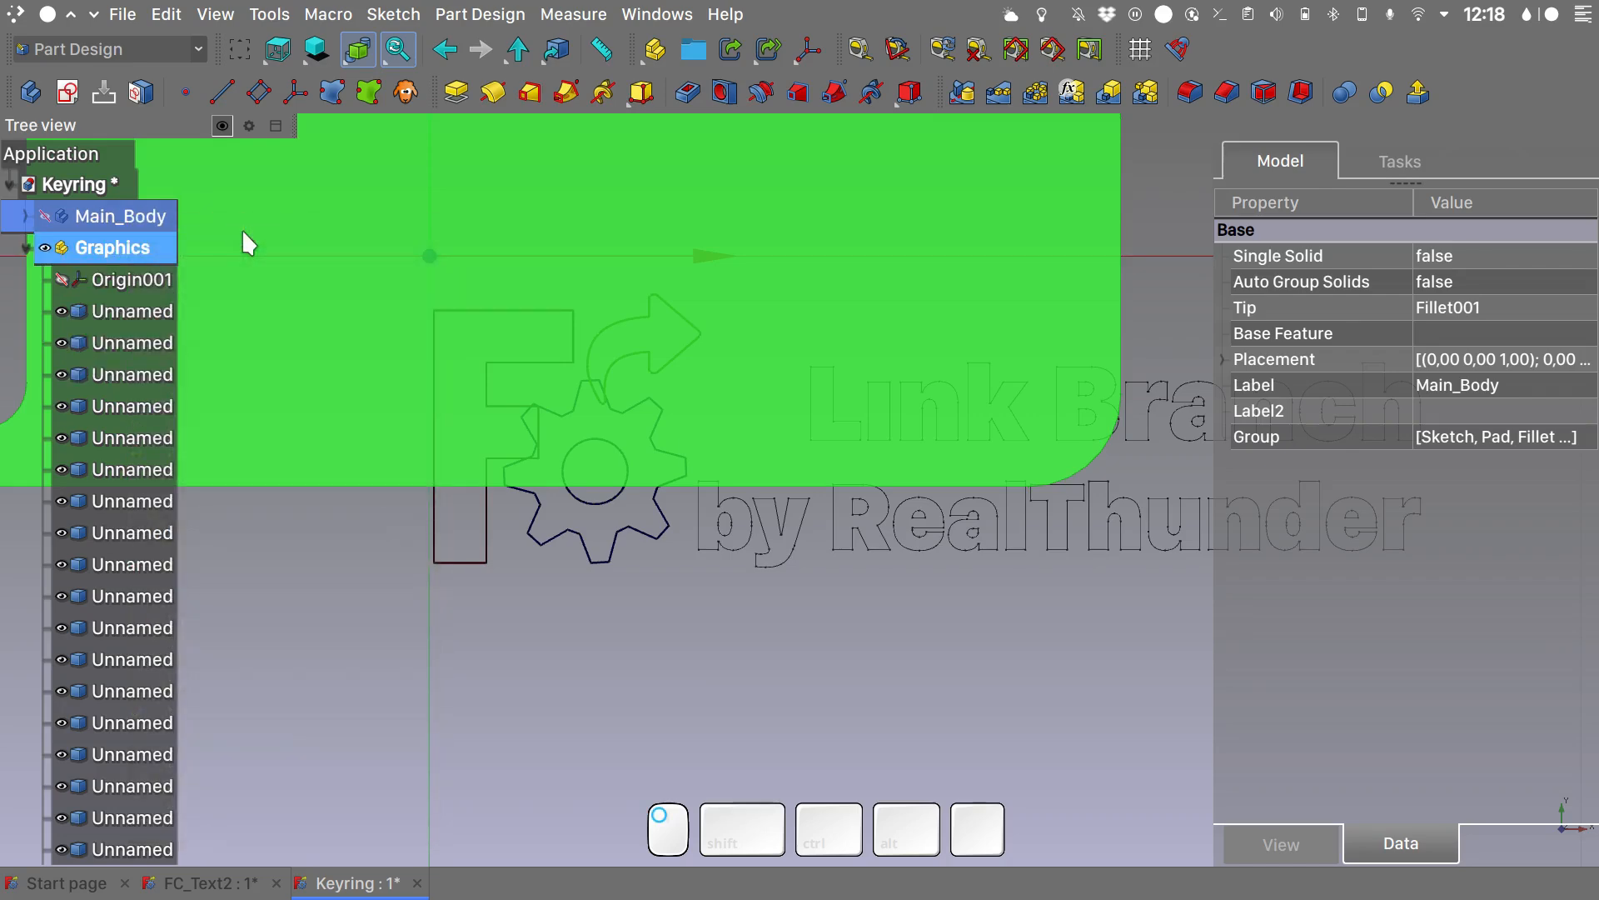
left_click(346, 592)
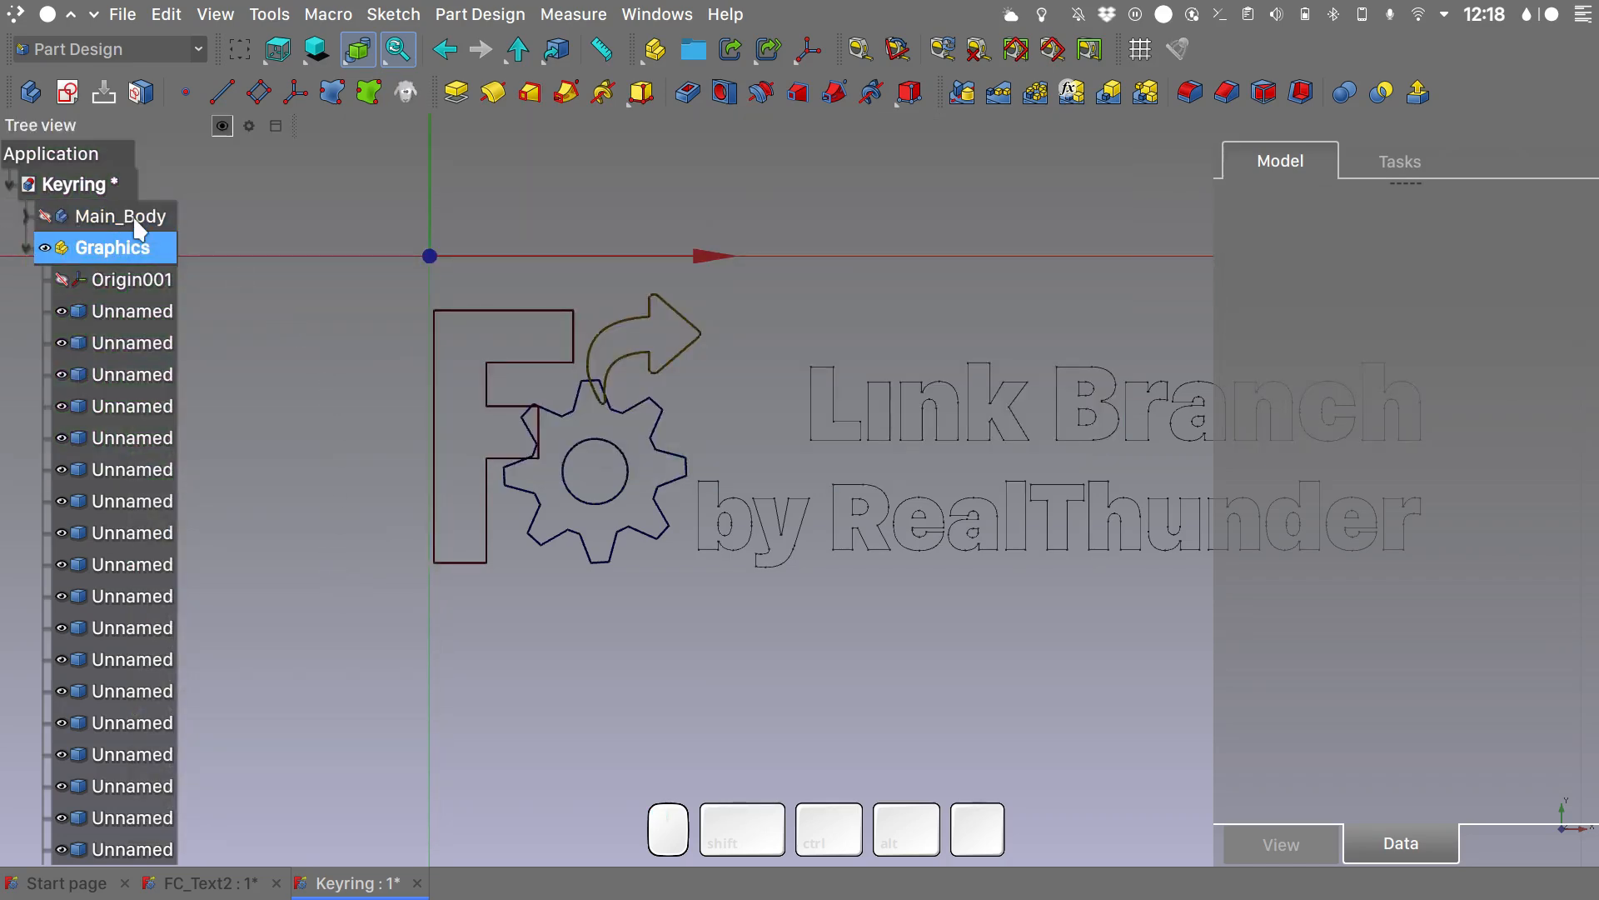
left_click(255, 455)
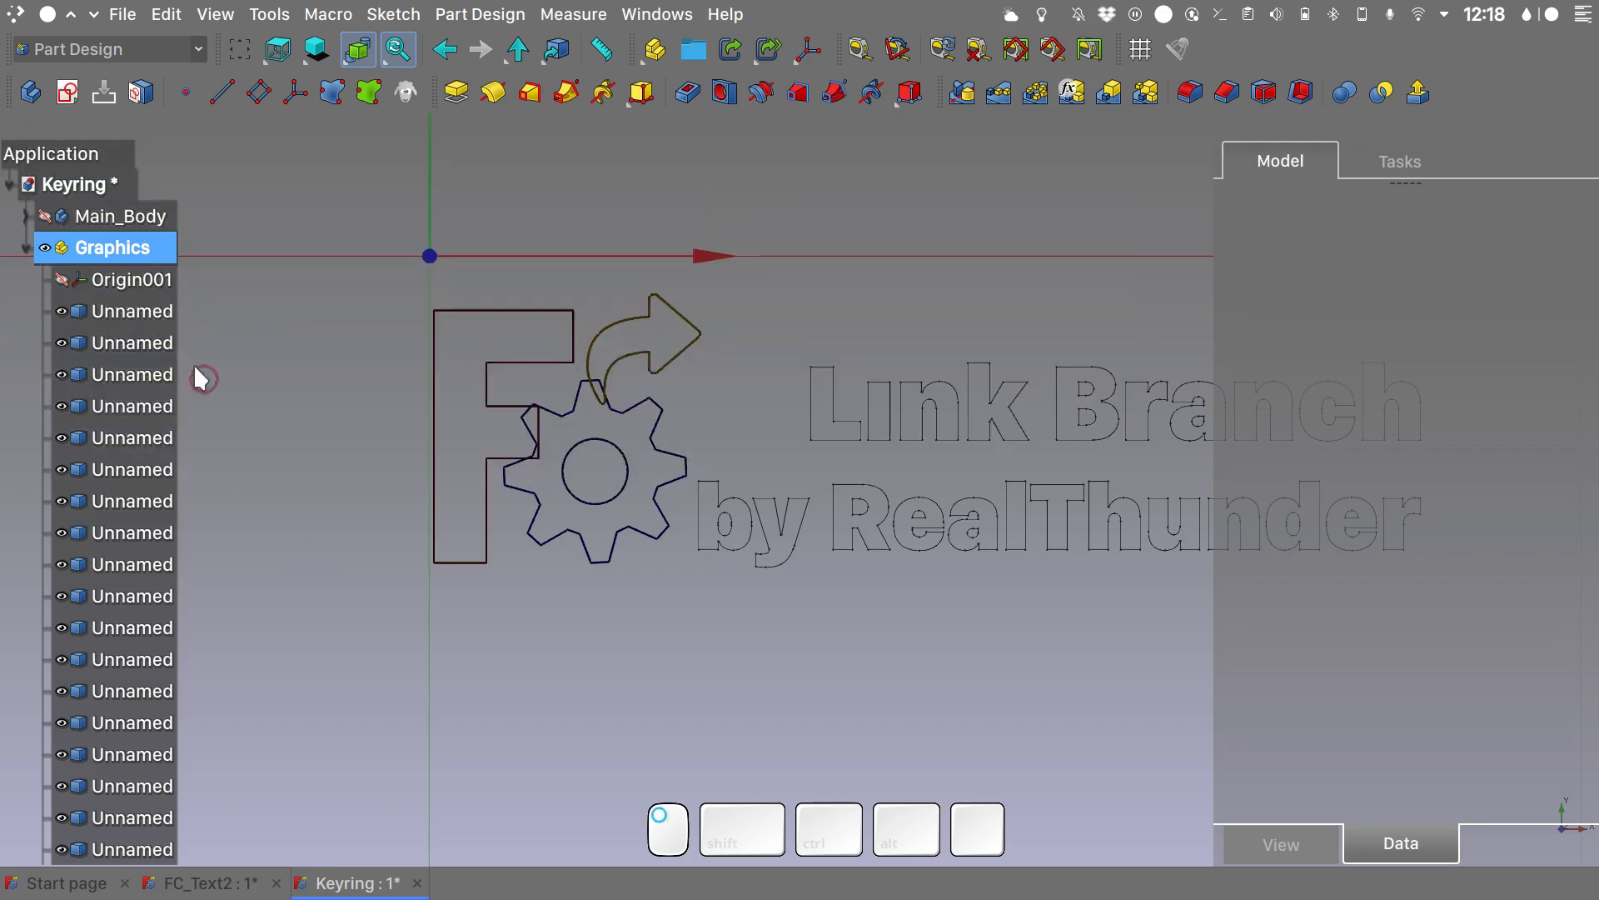
right_click(121, 248)
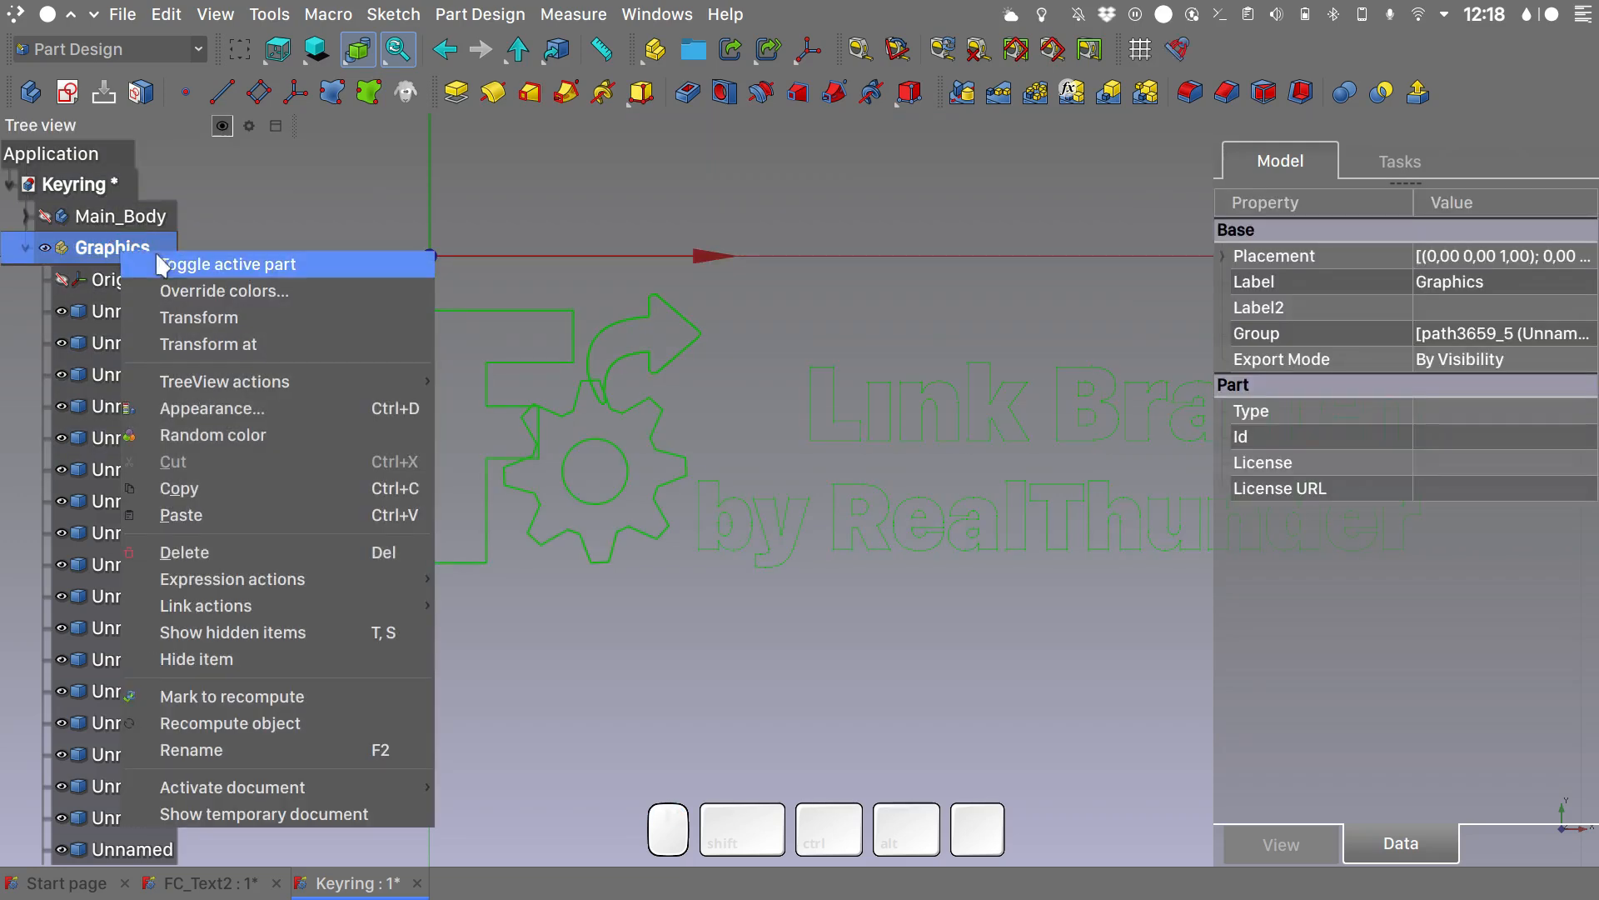
left_click(236, 264)
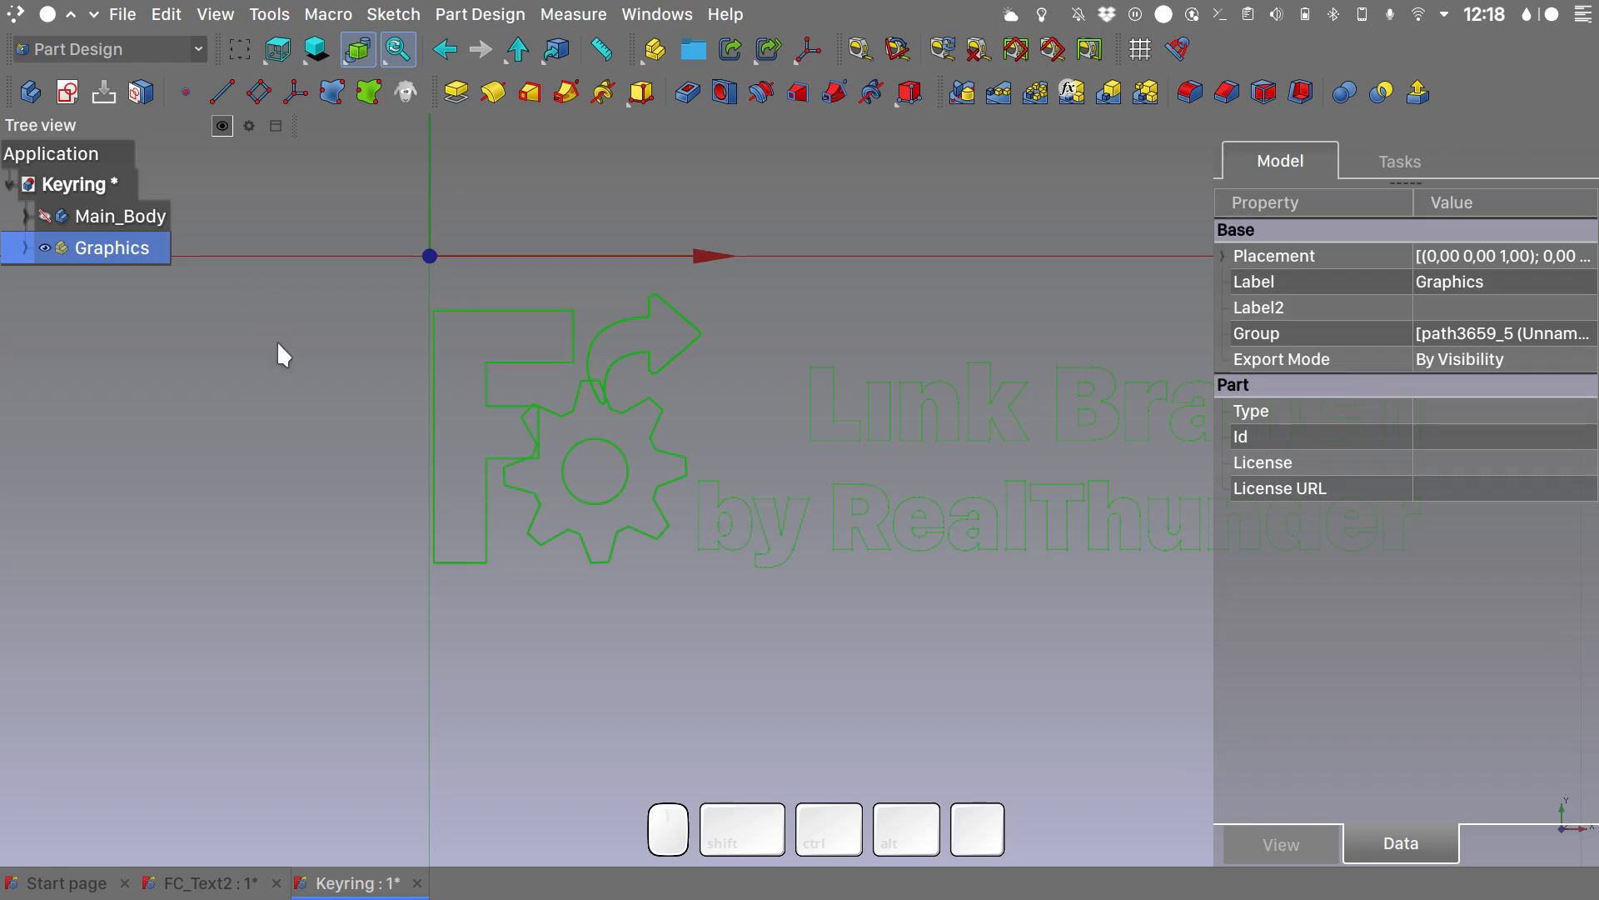
left_click(412, 481)
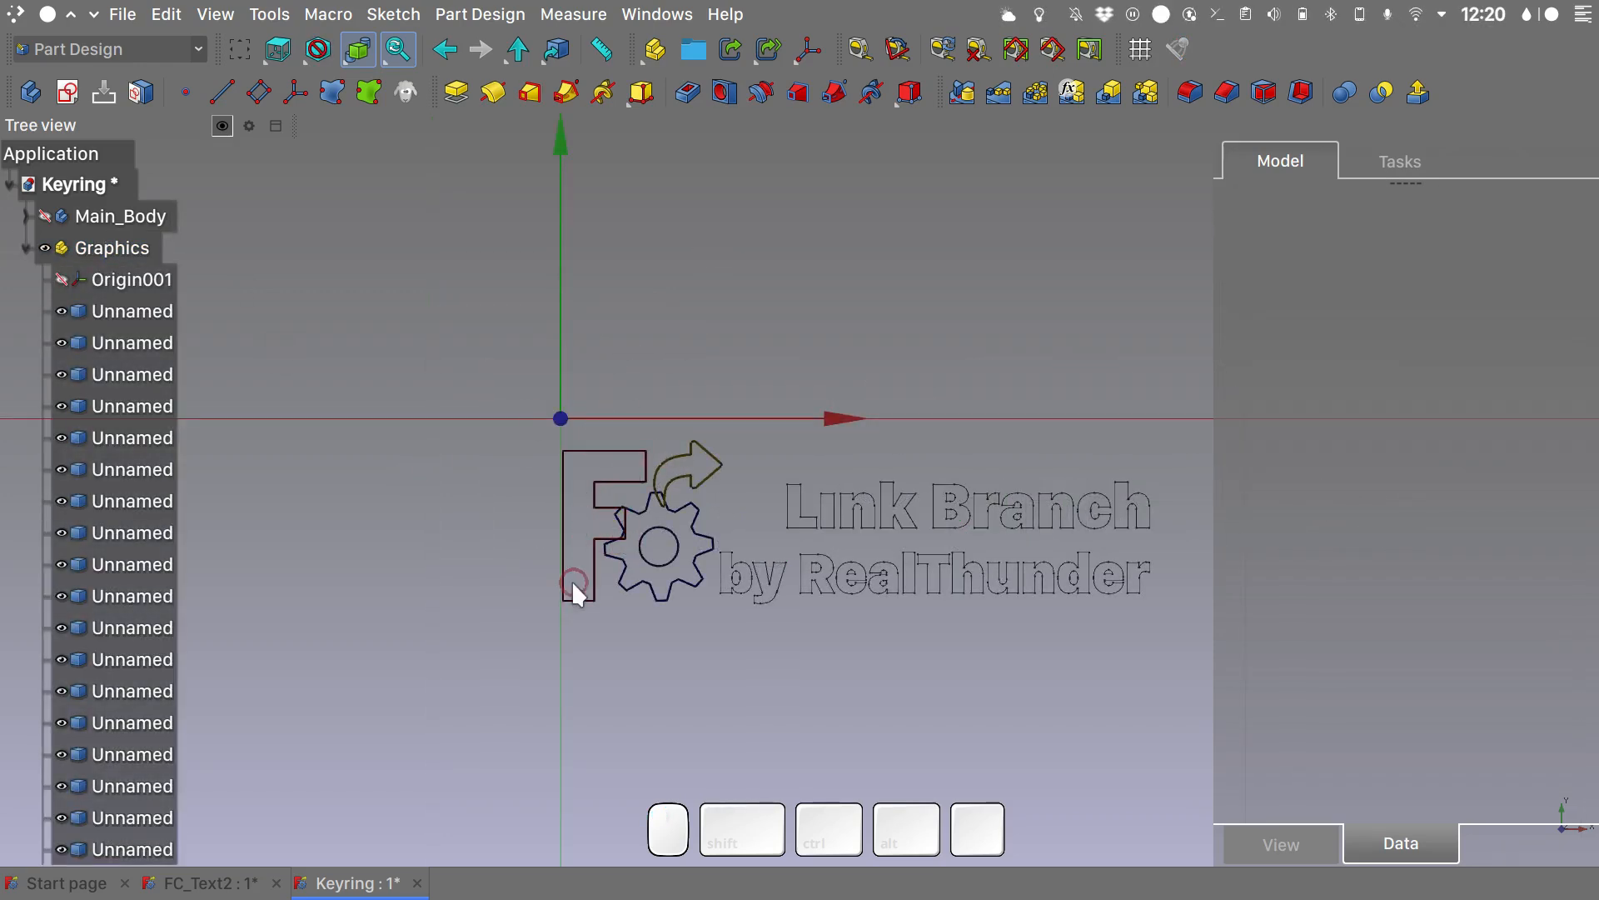
- Create a sub-shape binder from the F outline outside the Graphics part and rename it F_Shape
left_click(135, 379)
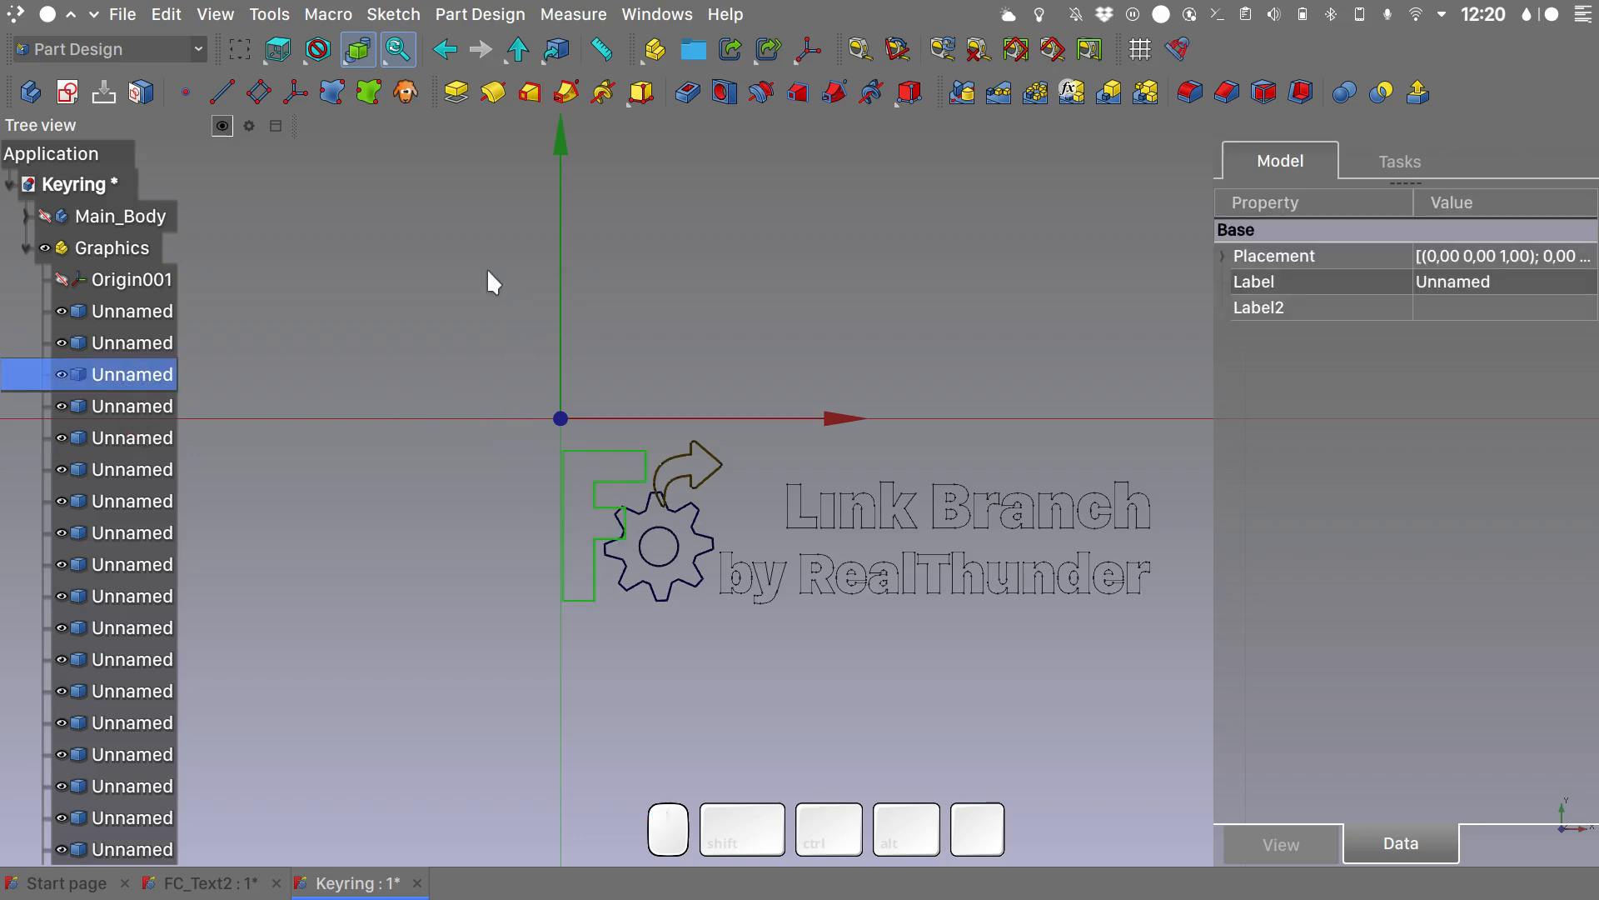
left_click(370, 102)
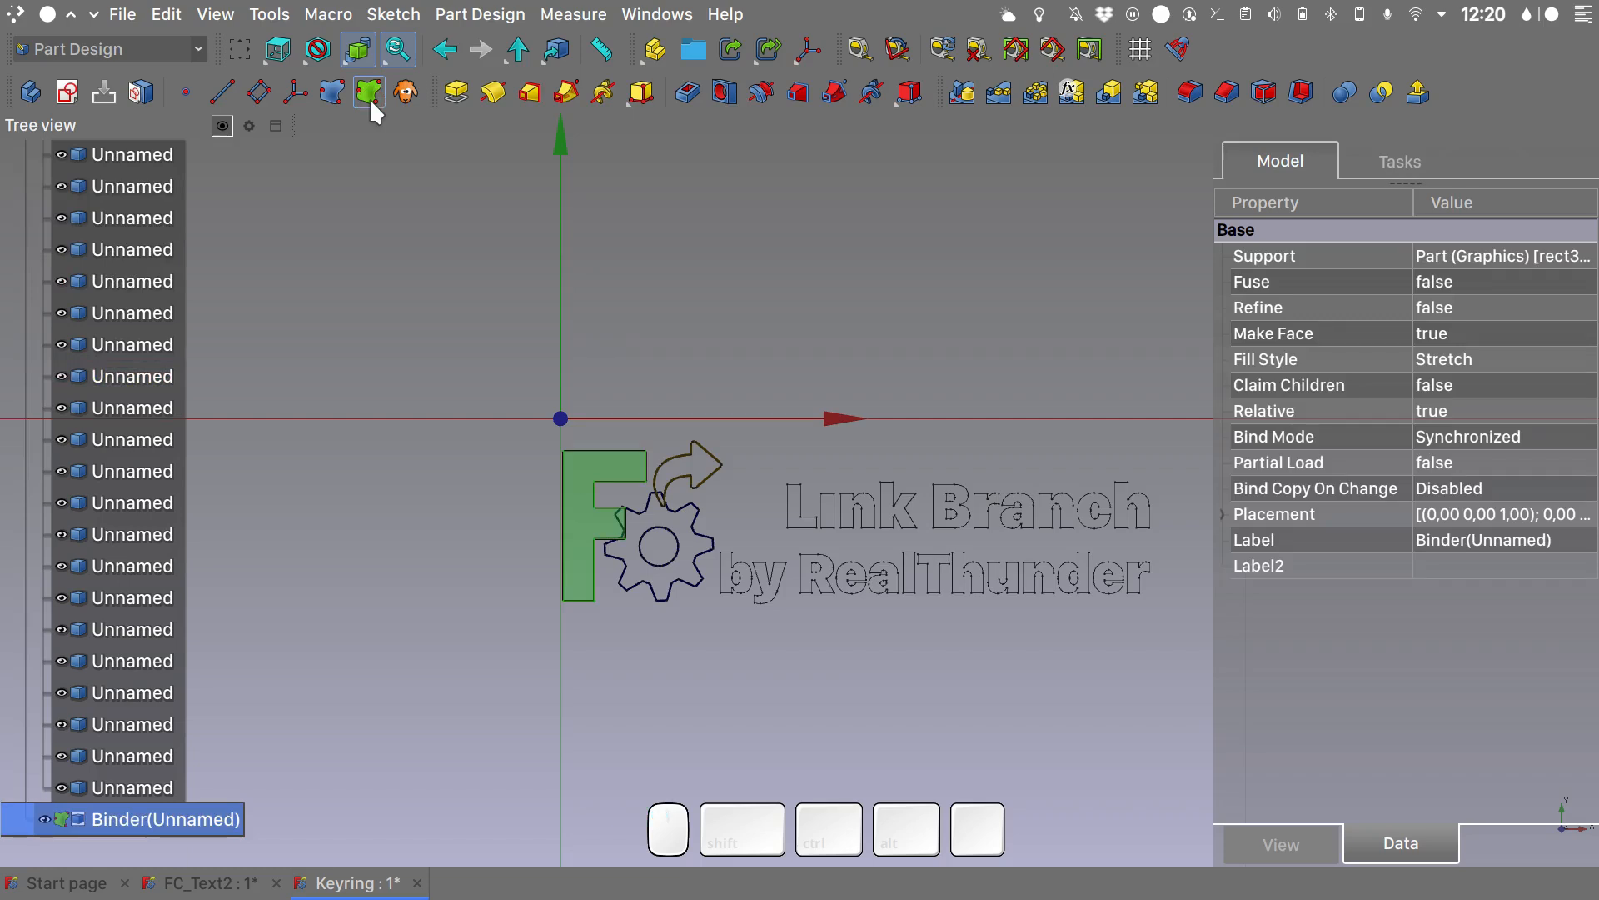
scroll(119, 588, "up", 4)
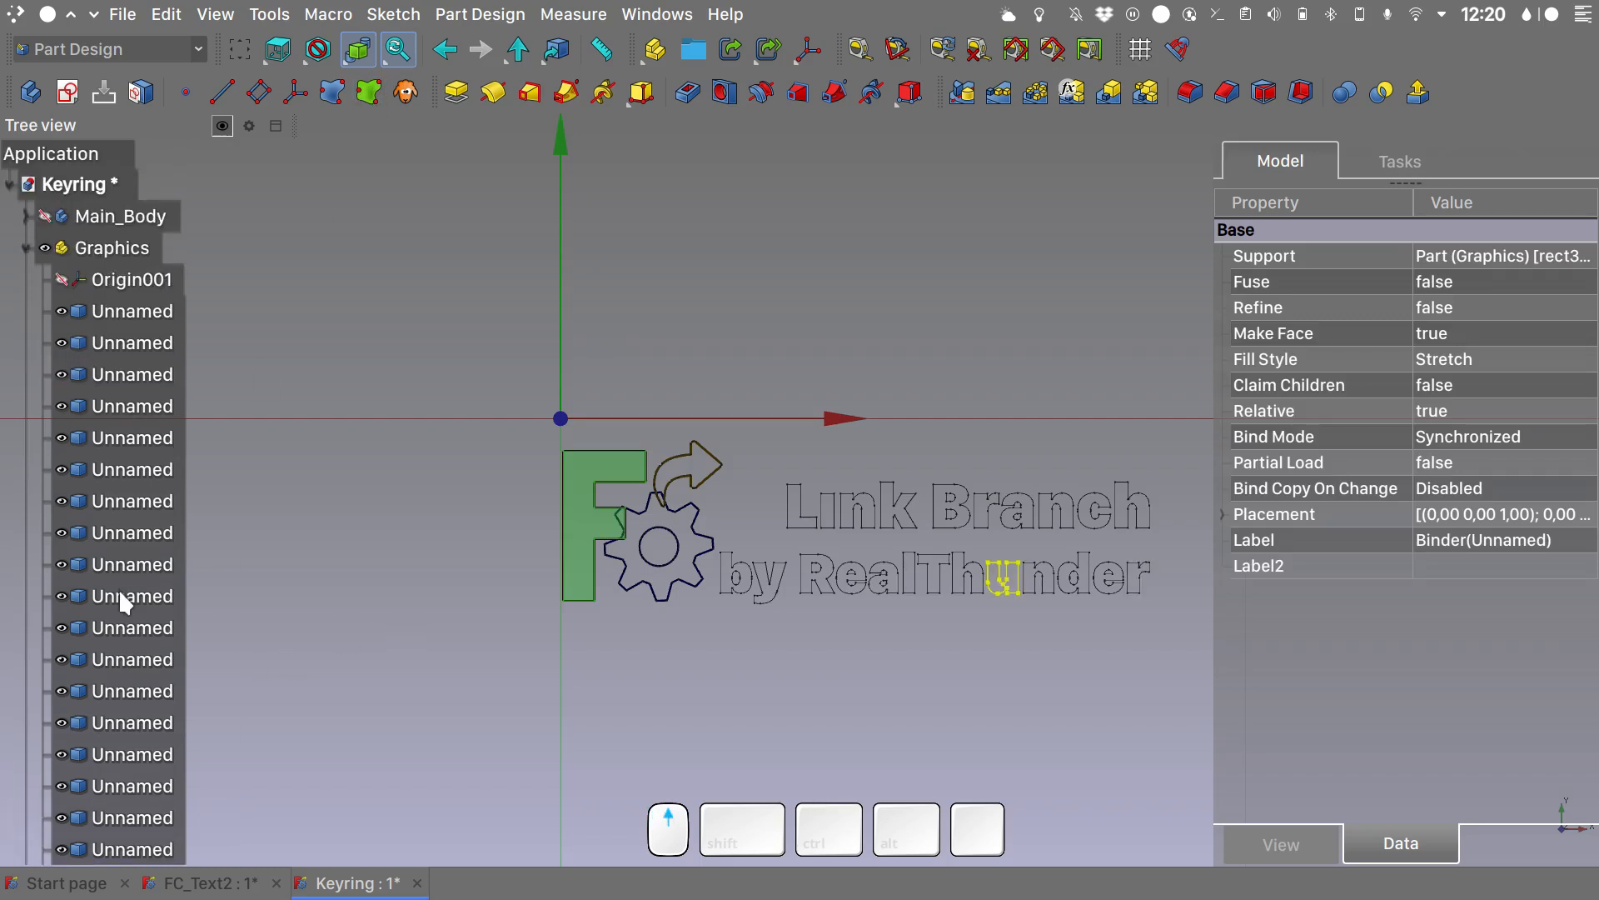
left_click(25, 247)
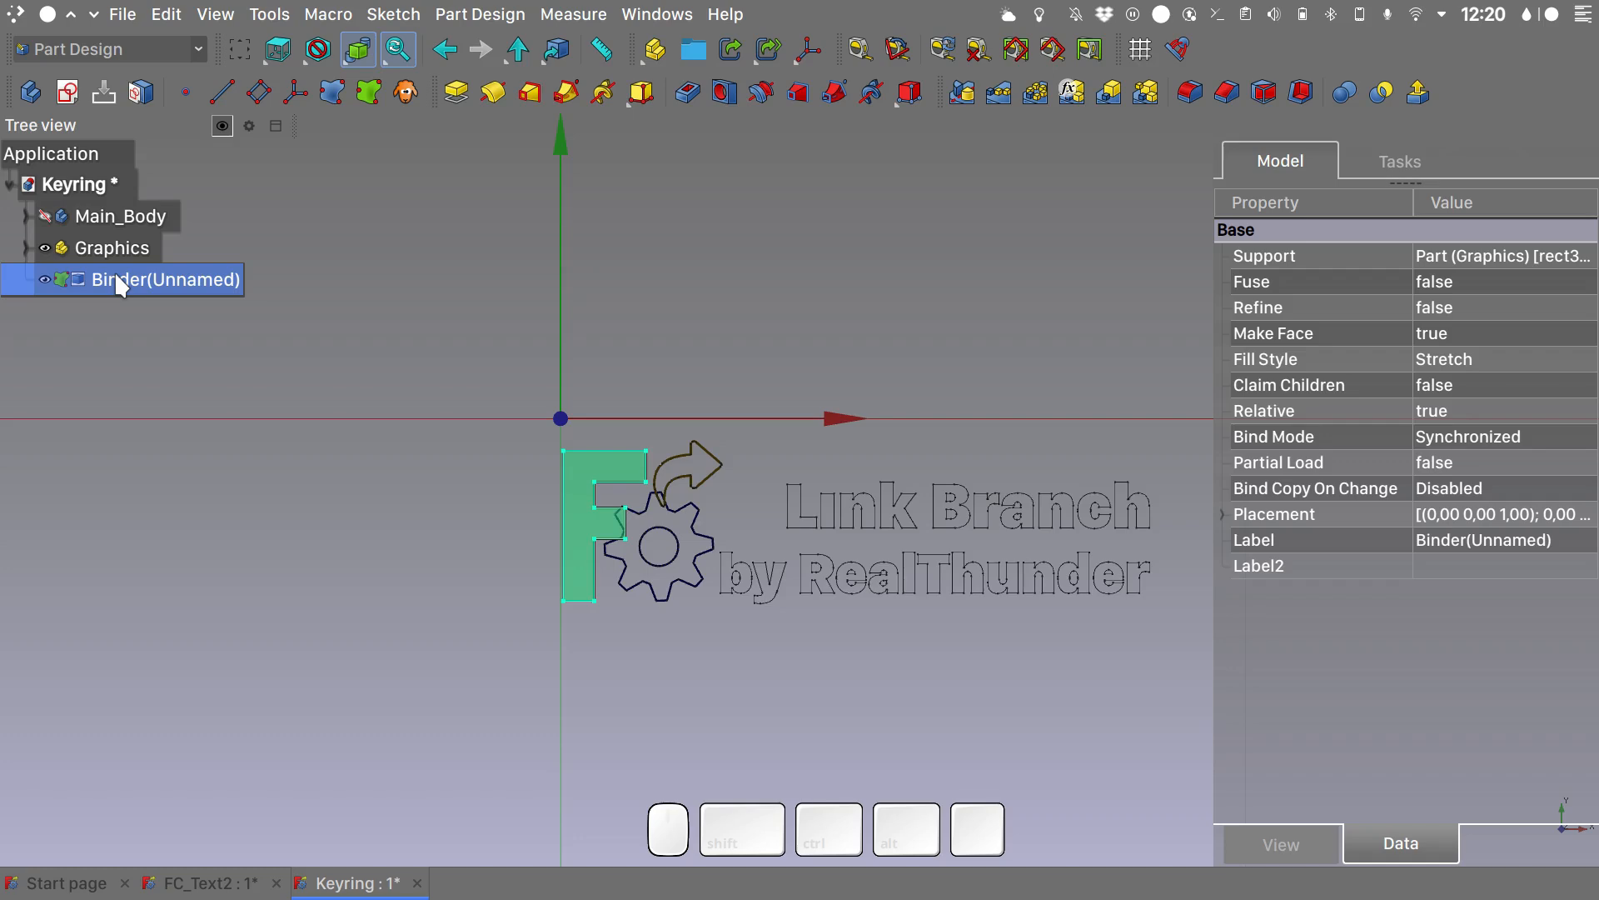
key("F2")
type("F_Shape")
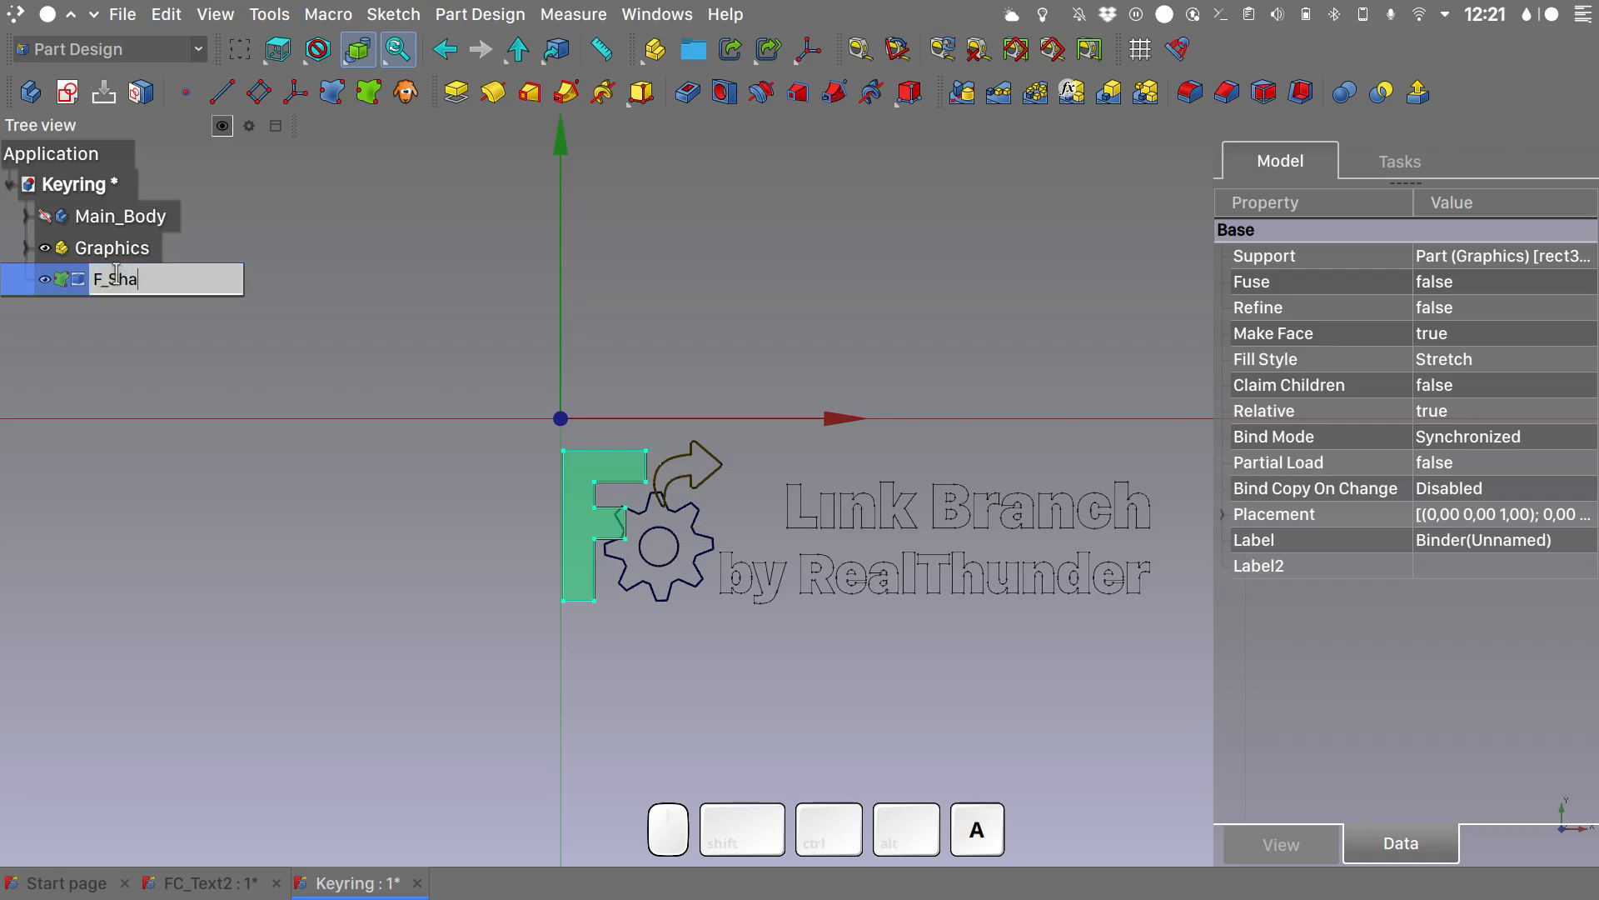
key("Return")
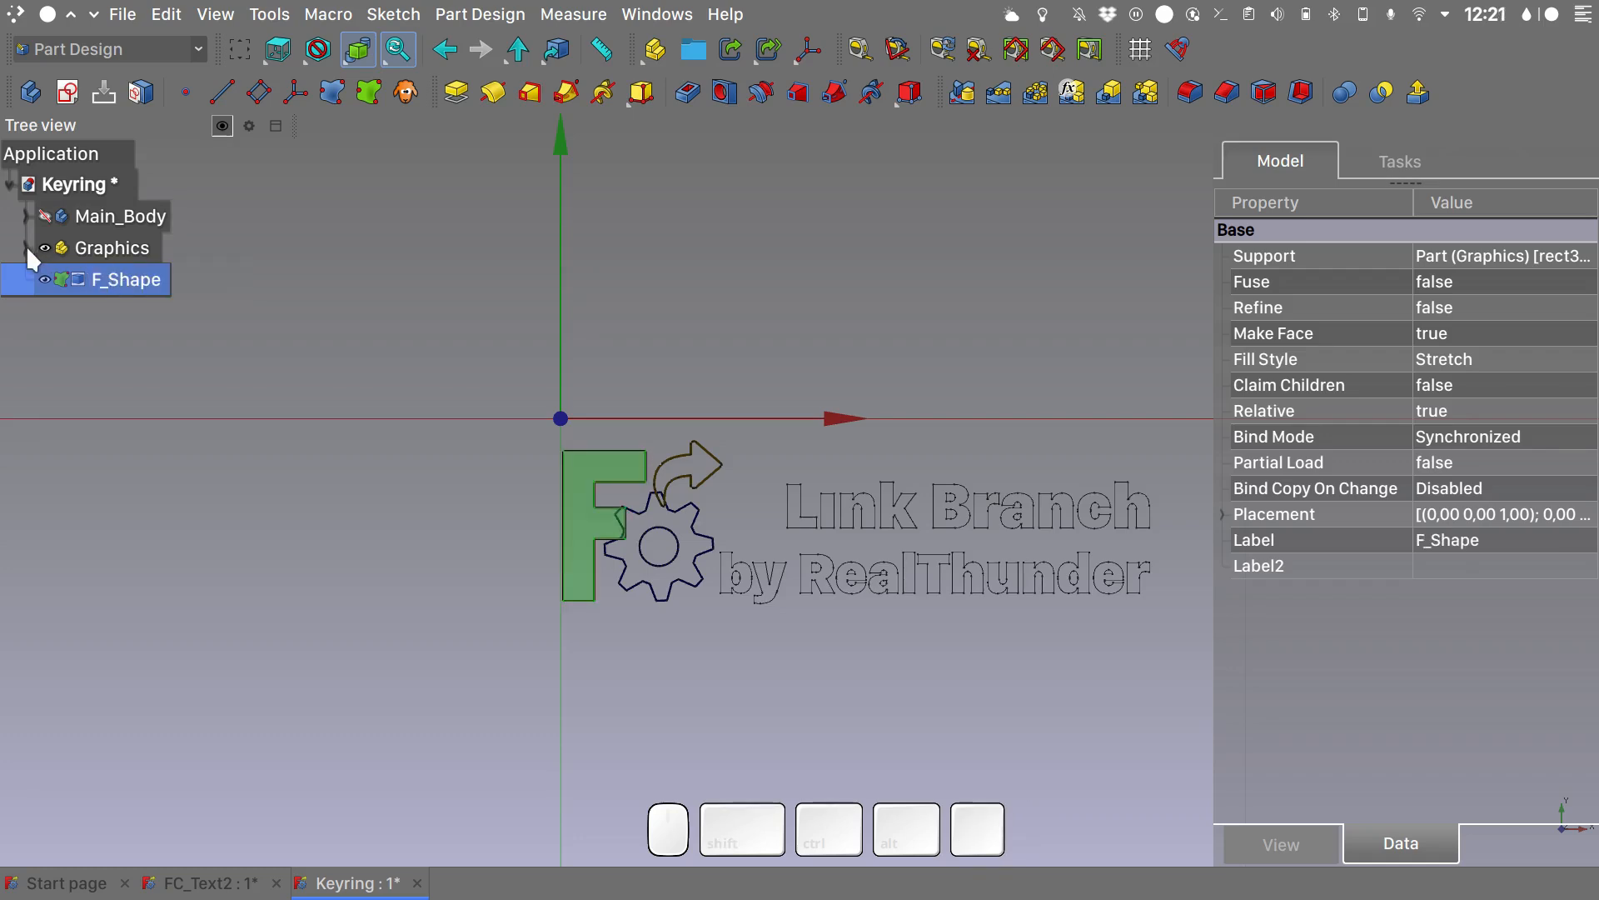
left_click(27, 247)
left_click(148, 310)
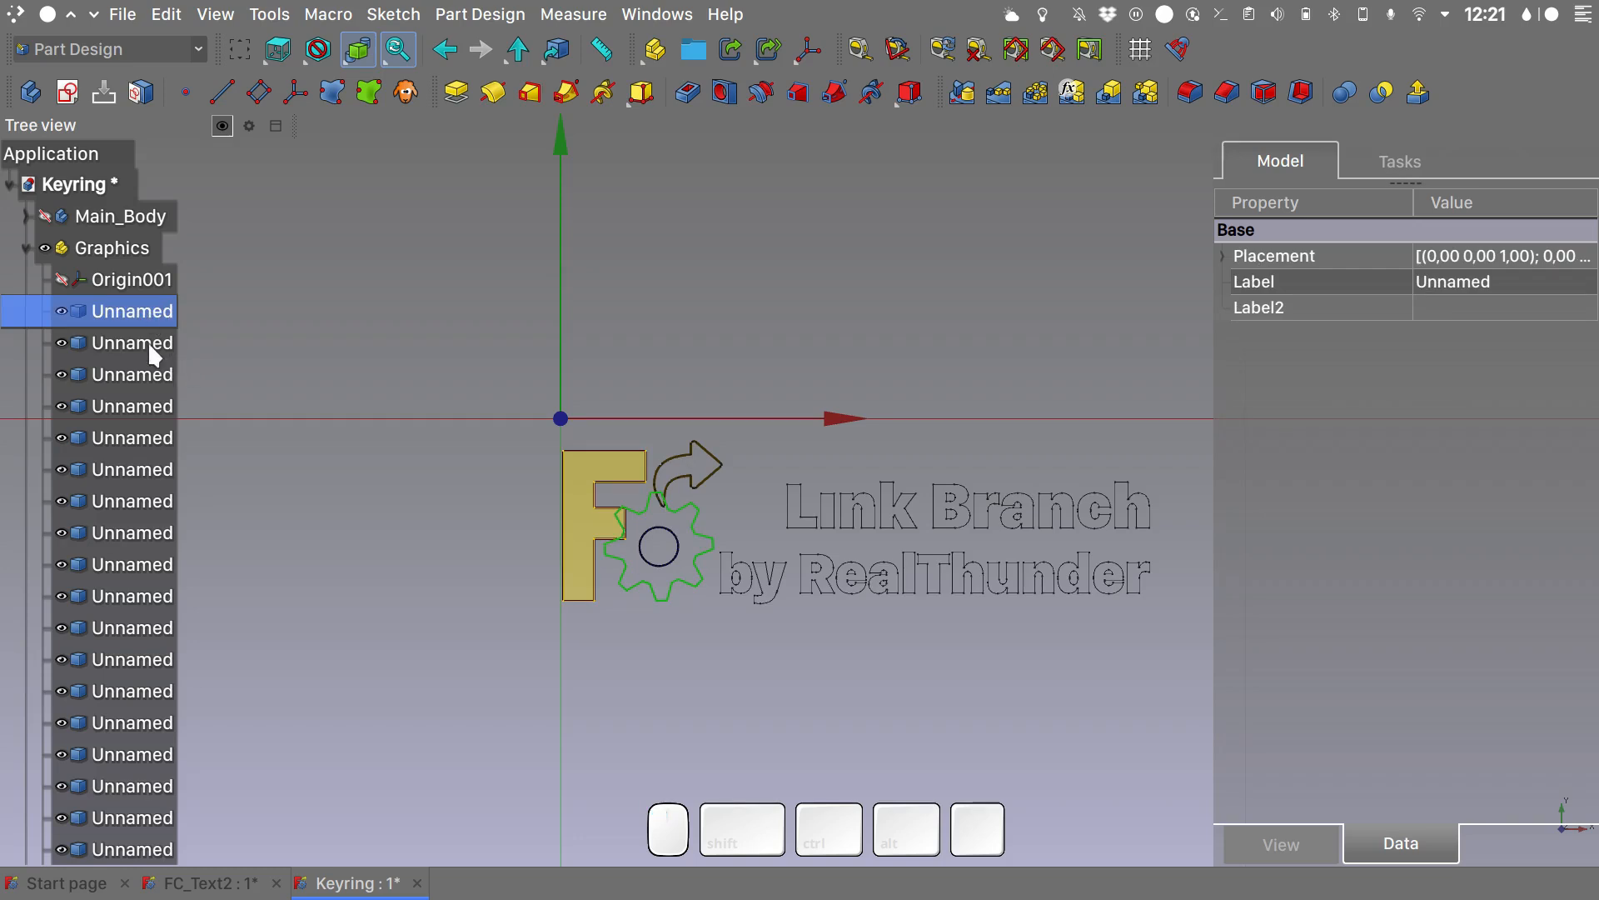
scroll(697, 560, "up", 2)
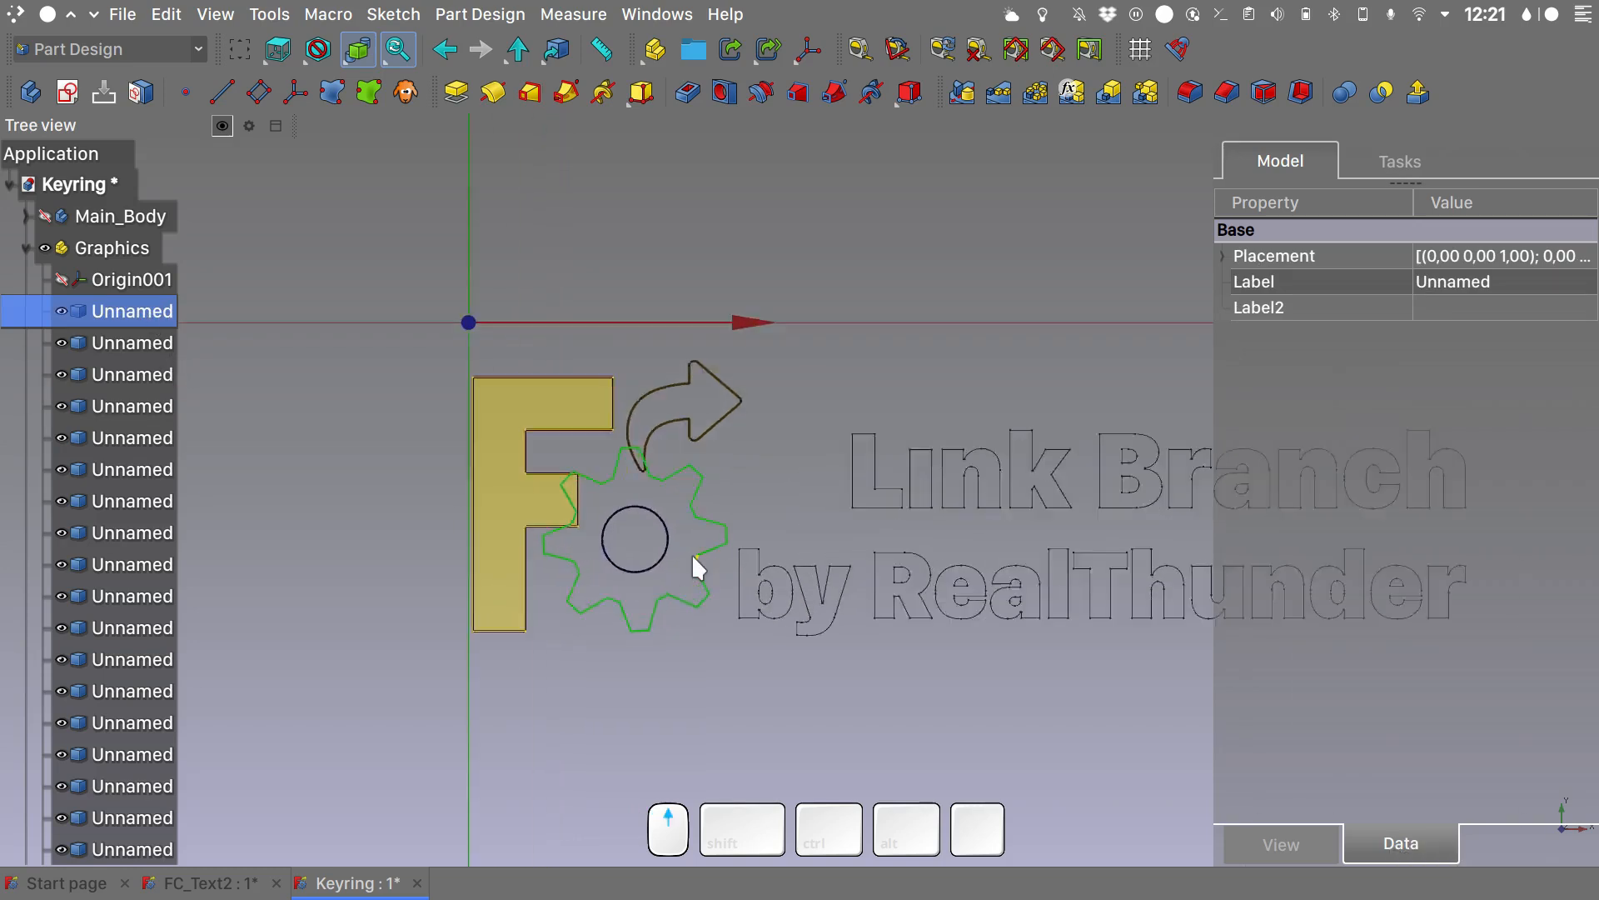
scroll(693, 557, "up", 4)
left_click(823, 403)
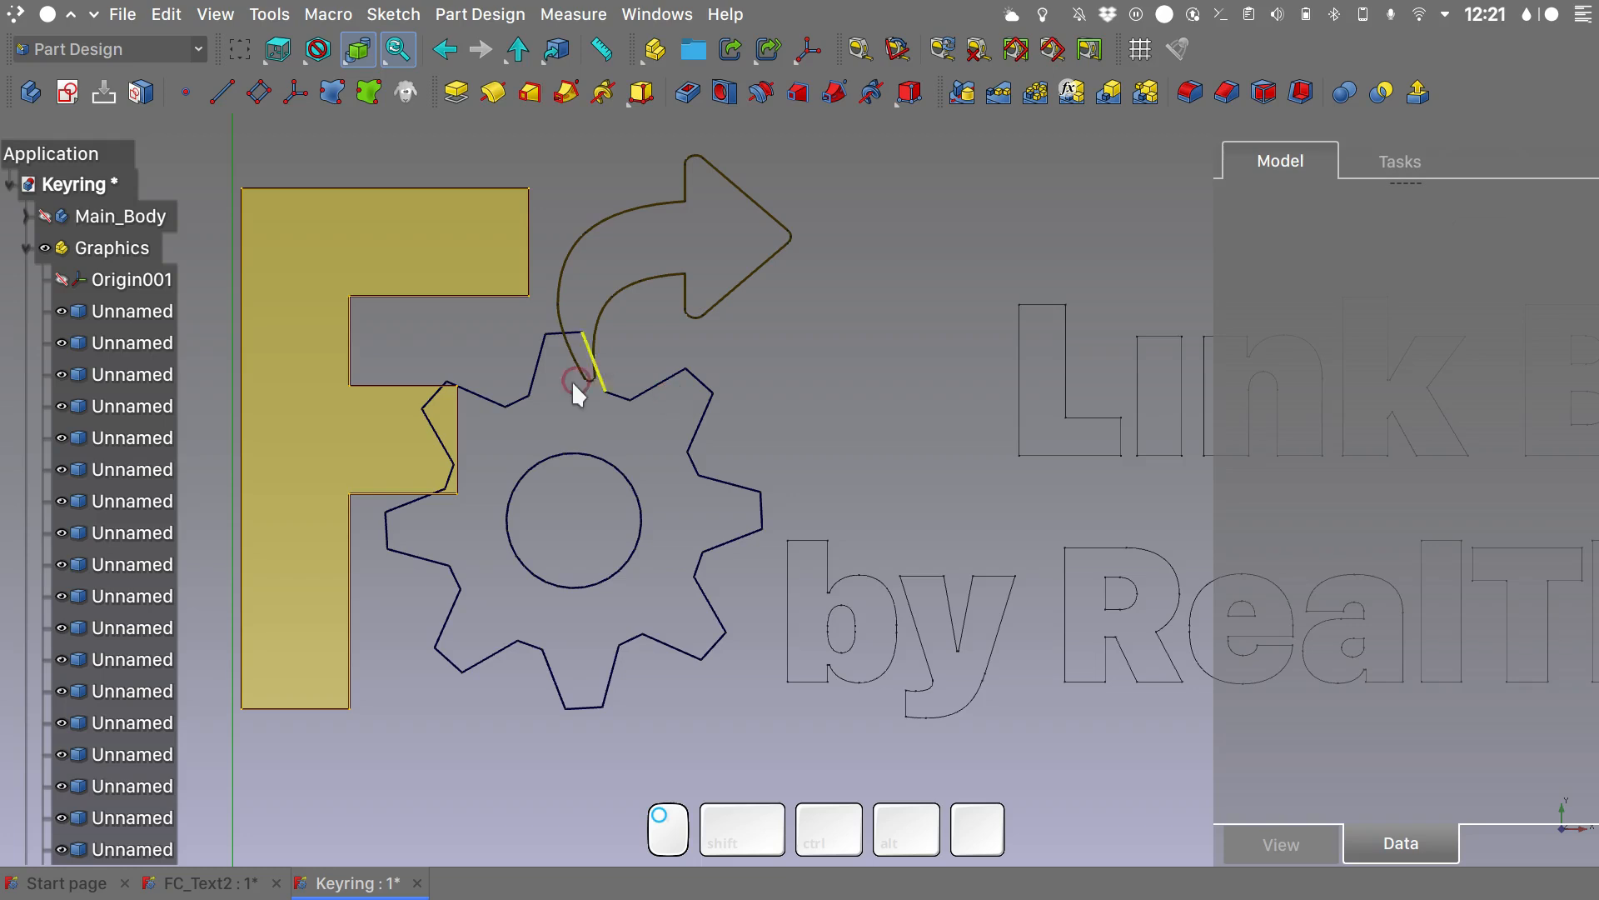
left_click(121, 312)
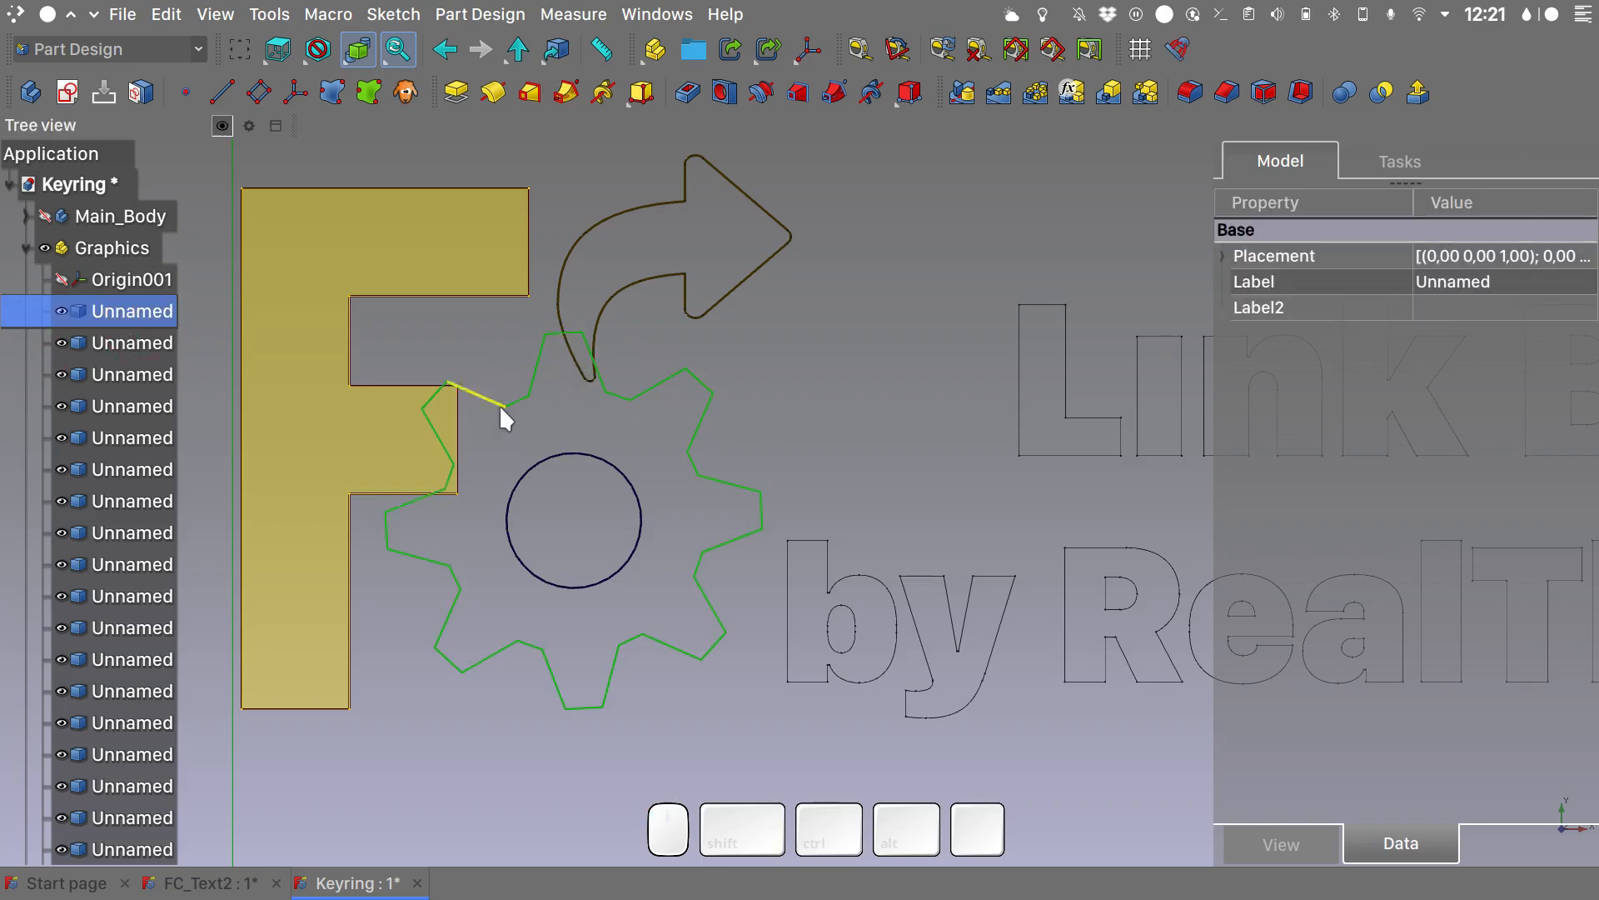
left_click(149, 349, "shift")
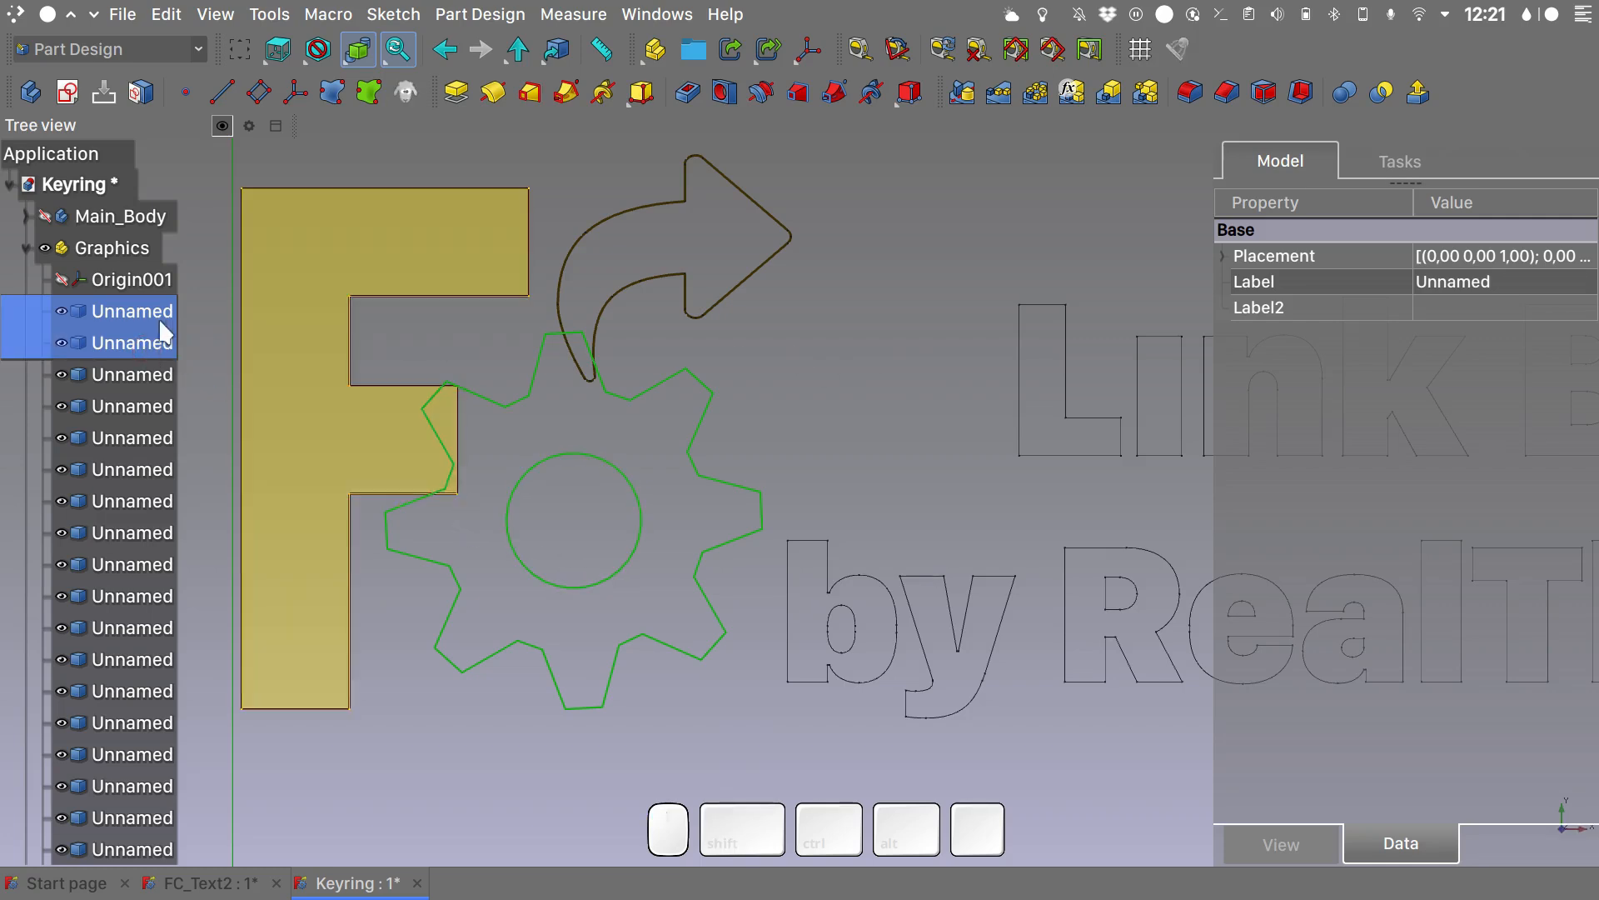
left_click(158, 318)
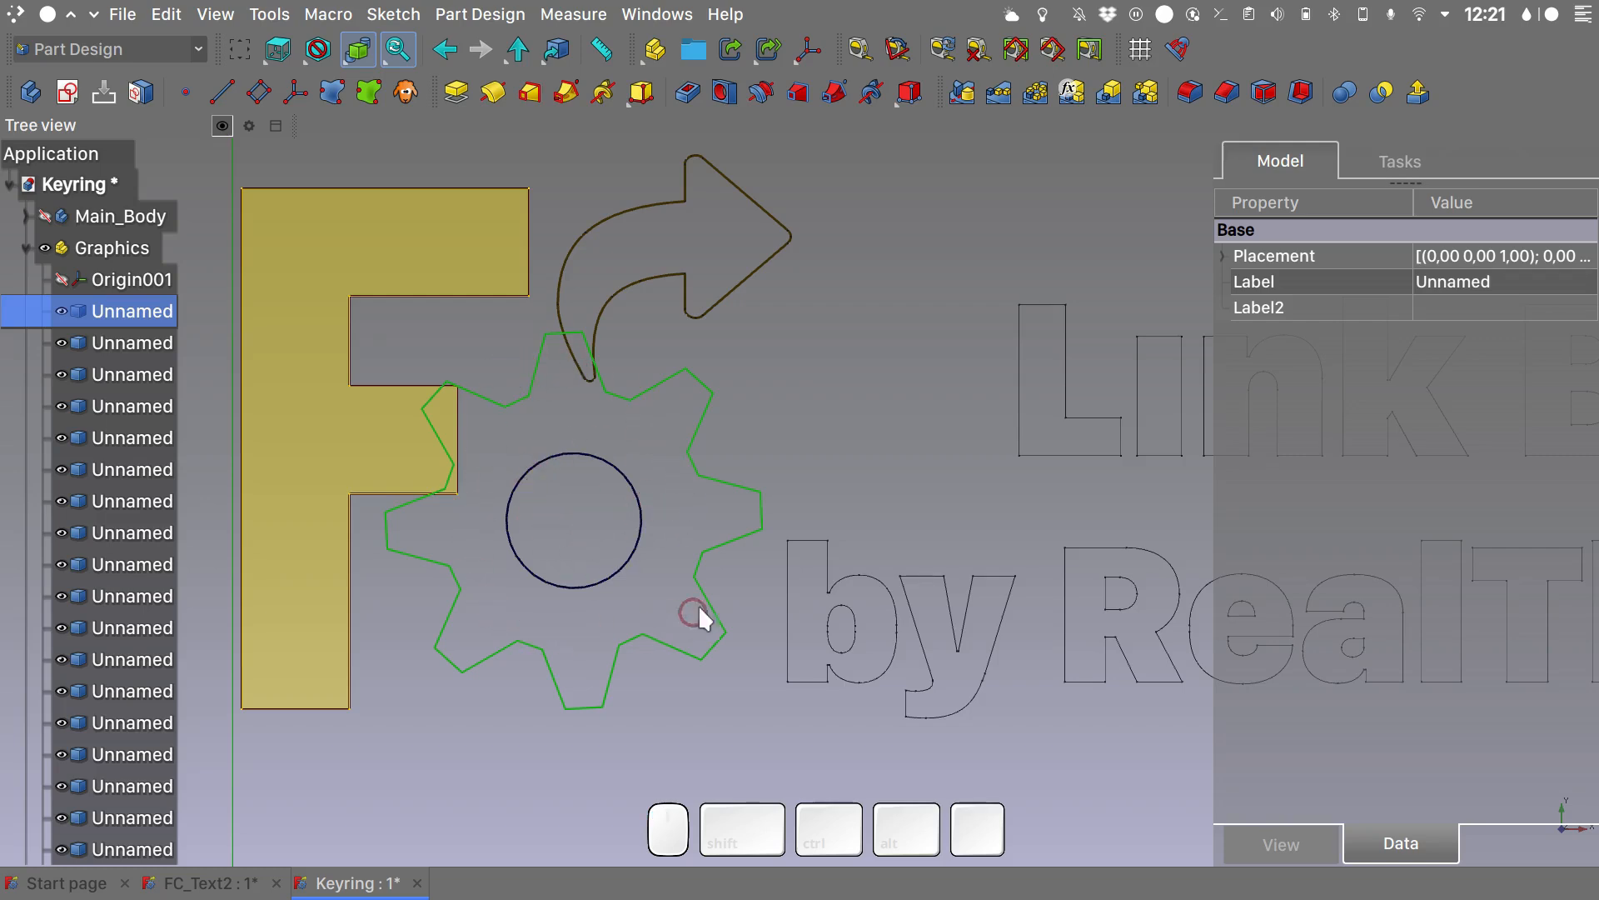
left_click(802, 393)
- Create one sub-shape binder from the gear outline together with its centre hole and rename it Gear_Shape
left_click(149, 309)
left_click(146, 342, "shift")
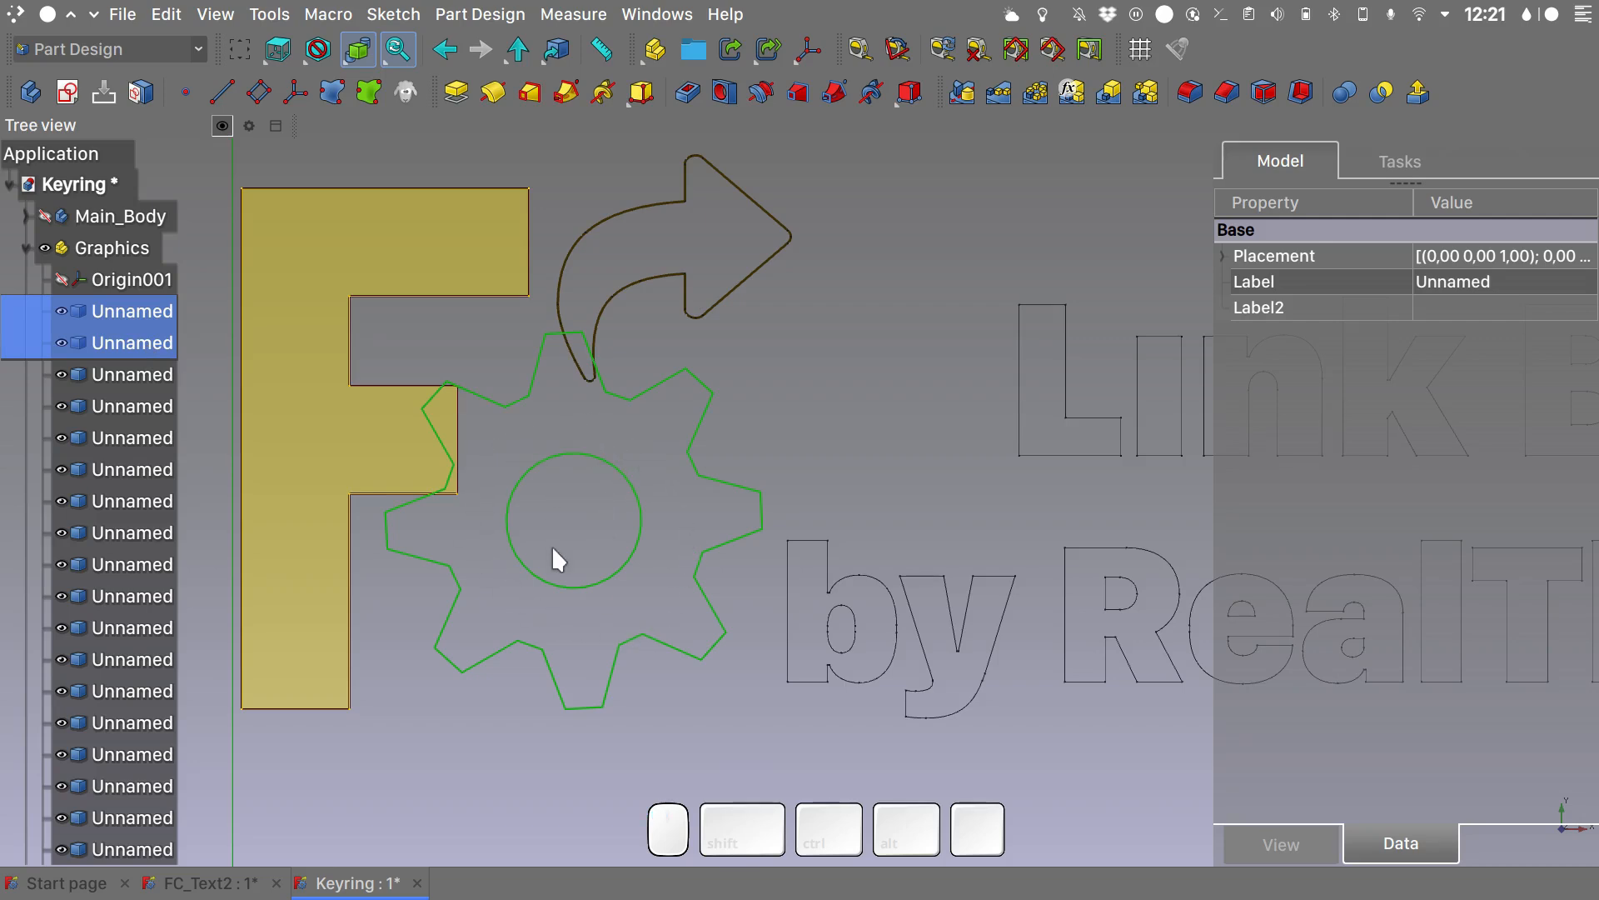
left_click(368, 92)
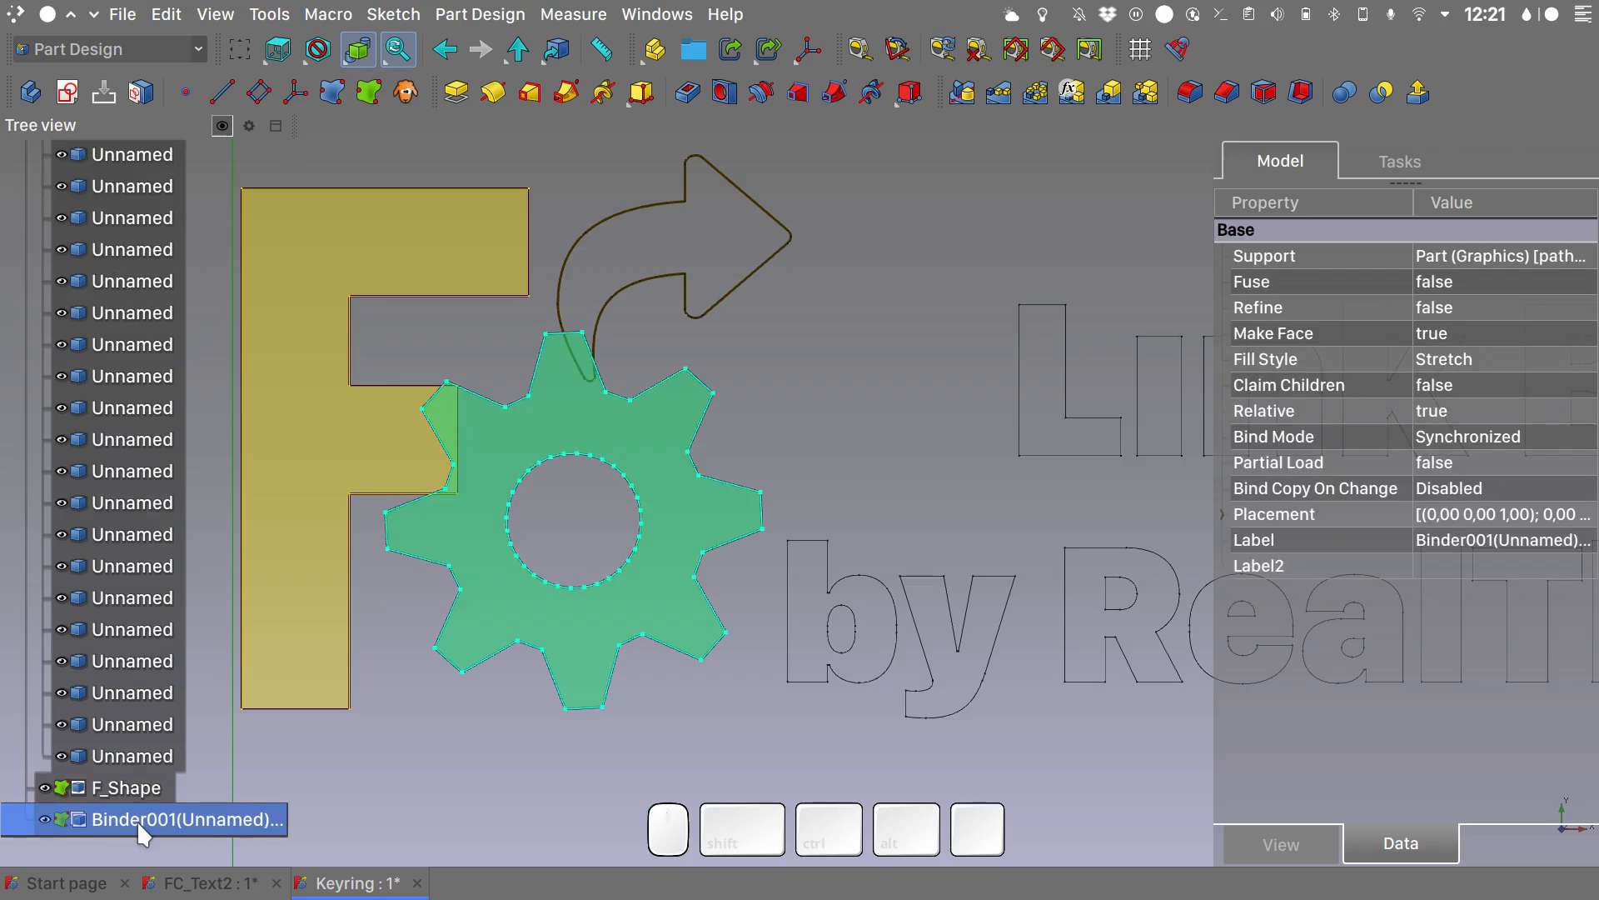
key("F2")
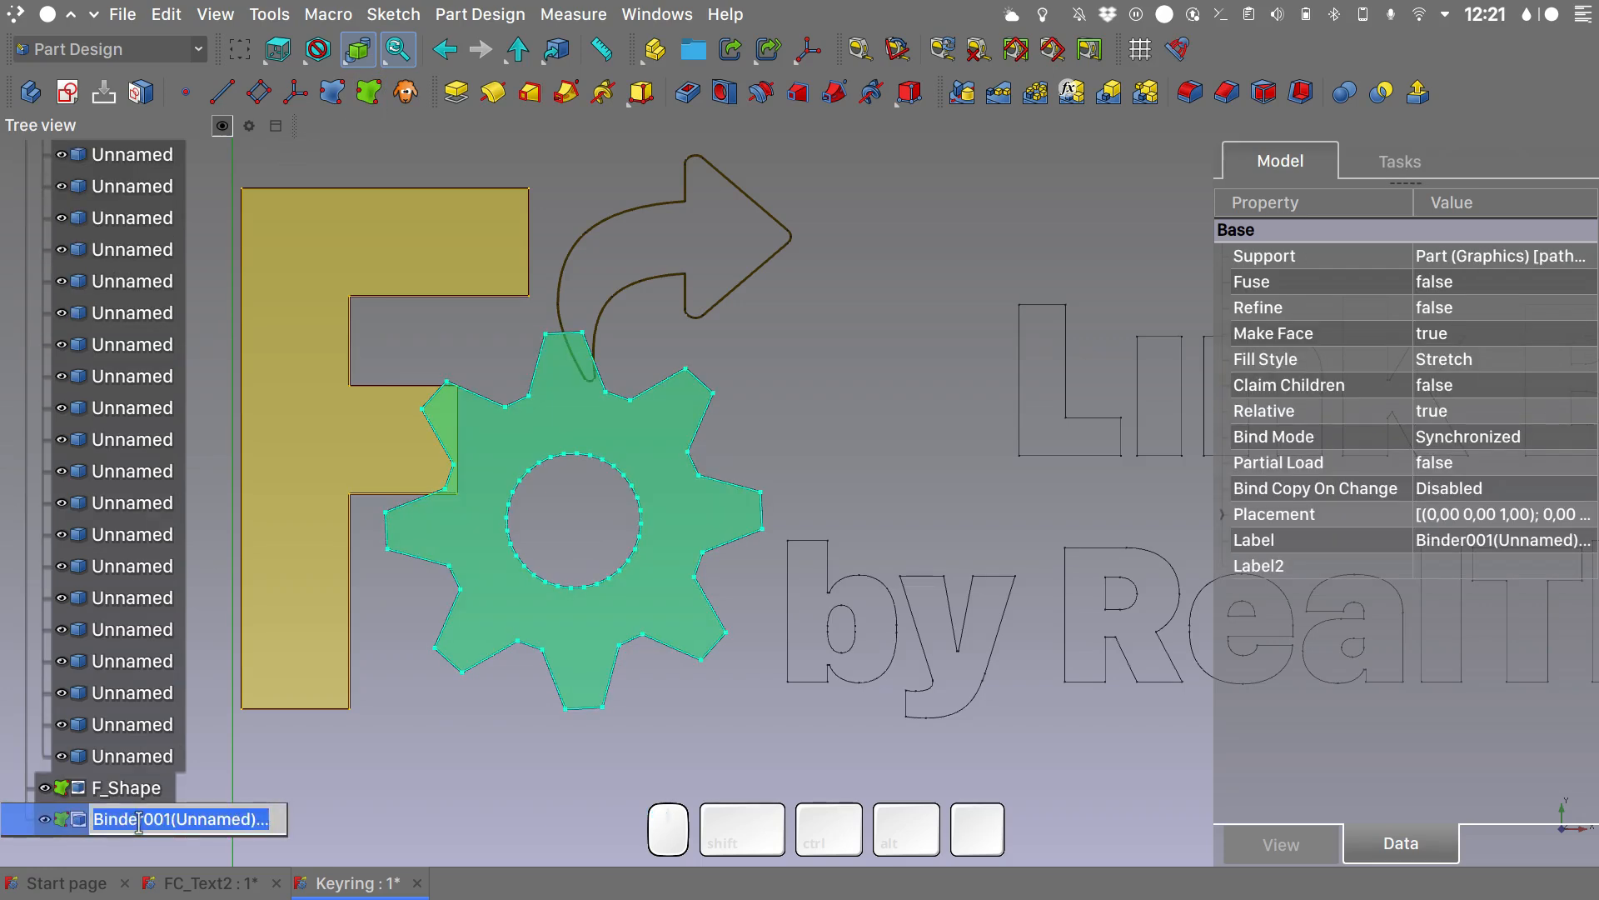
type("Gear")
key("Return")
- Create a sub-shape binder from the curved arrow outline and rename it Arrow_Shape
left_click(158, 405)
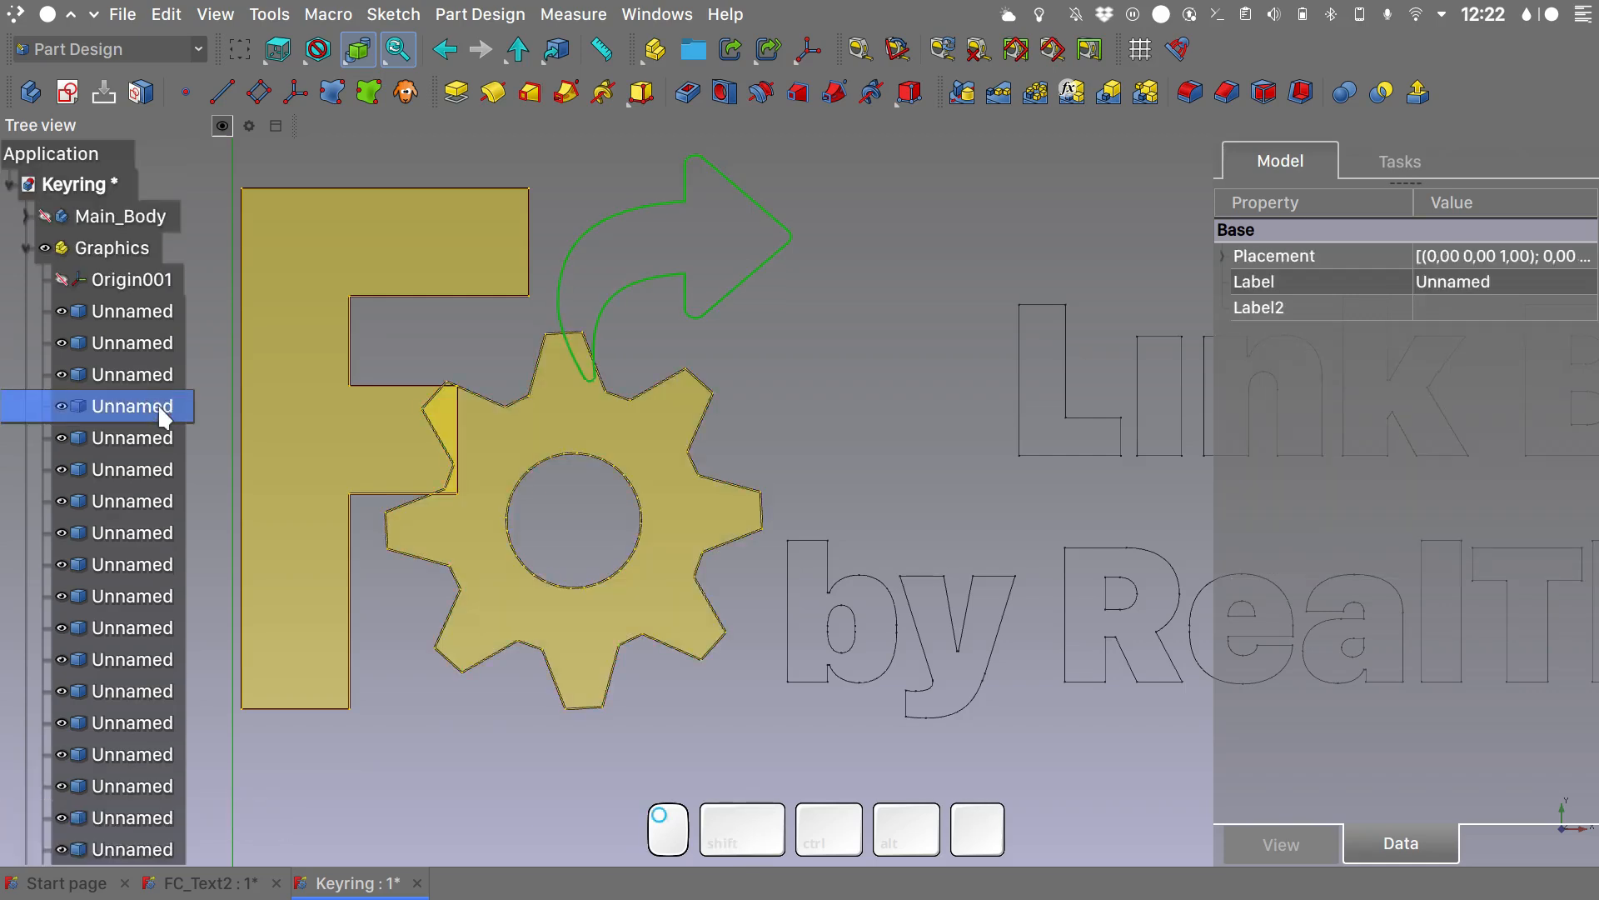
left_click(381, 102)
key("F2")
type("Arrow_Shape")
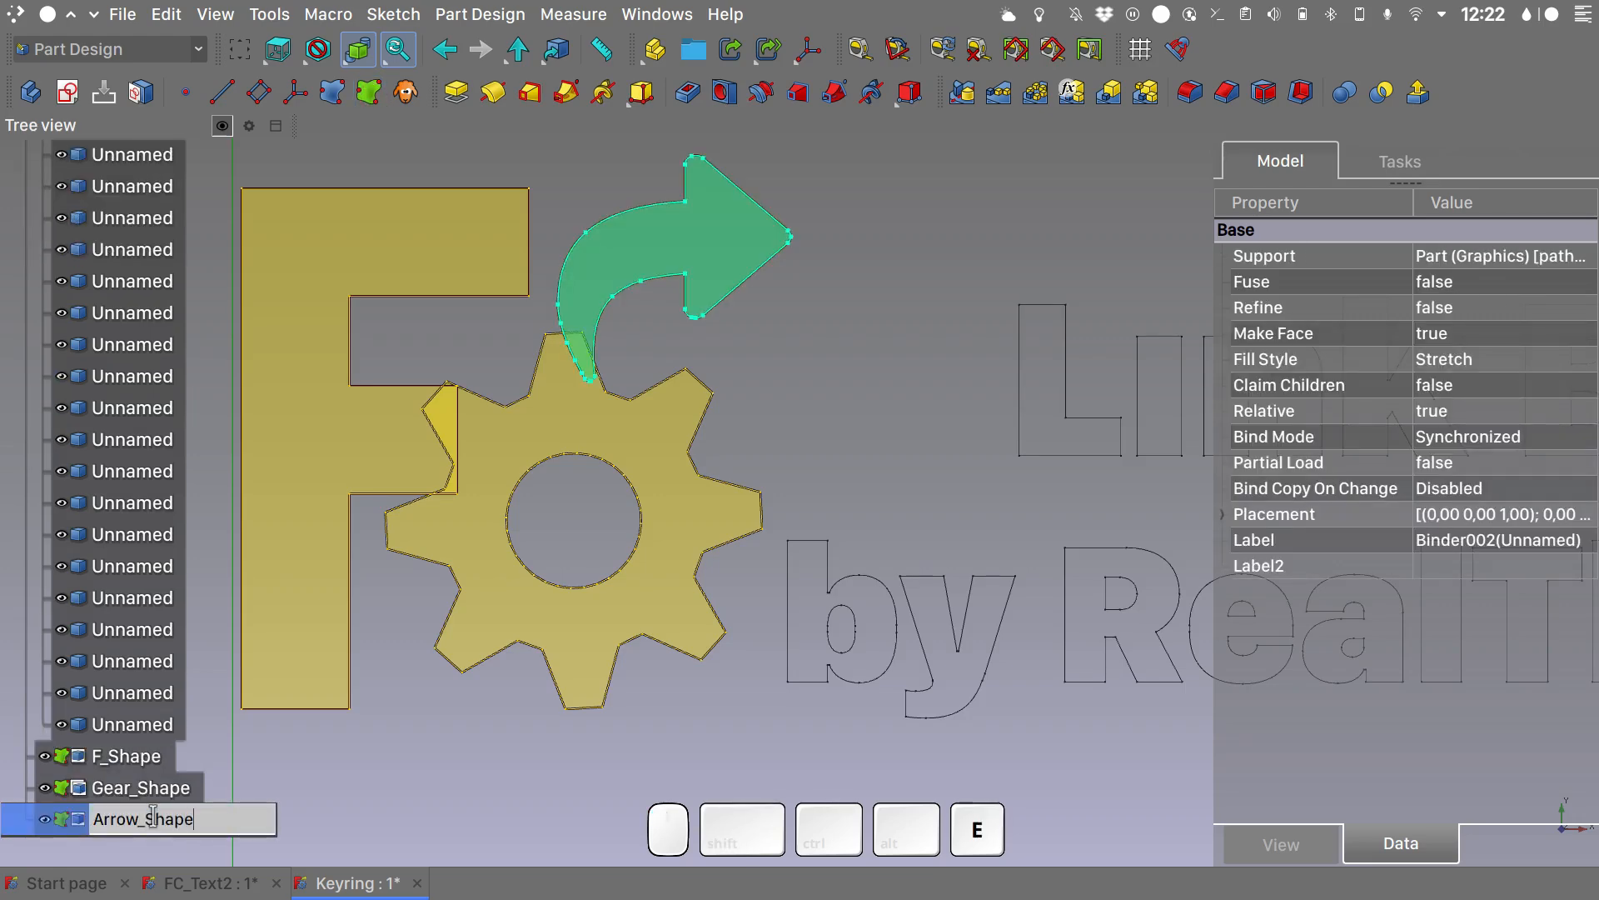
key("Return")
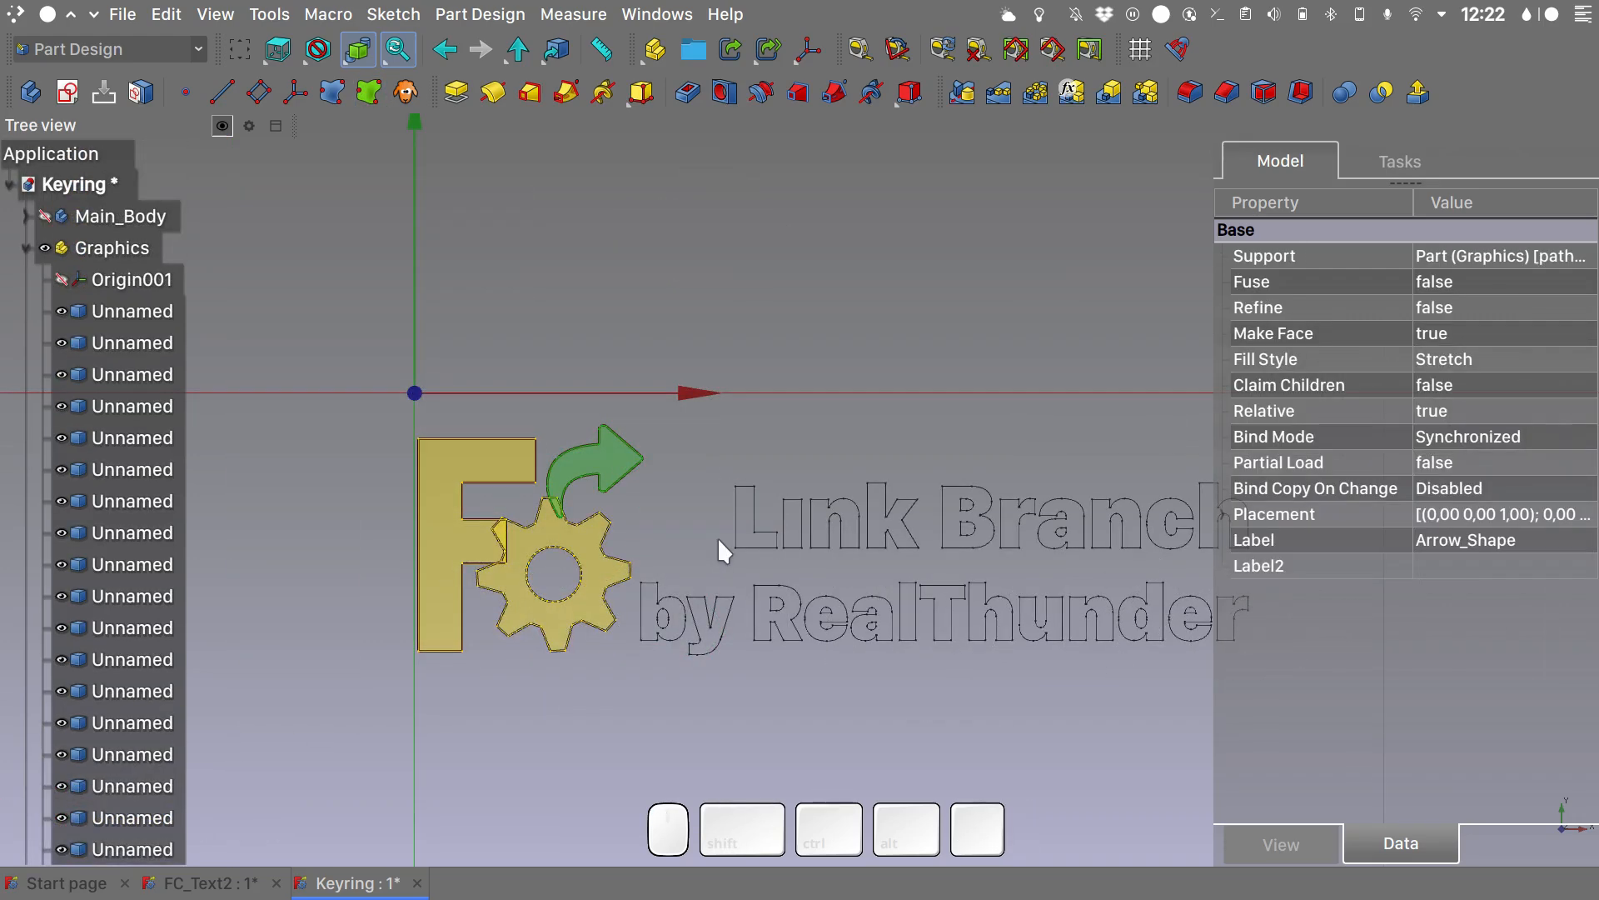
- Create one sub-shape binder from all the letter outlines of the words Link Branch and rename it Link_Branch
scroll(717, 536, "down", 3)
key("shift")
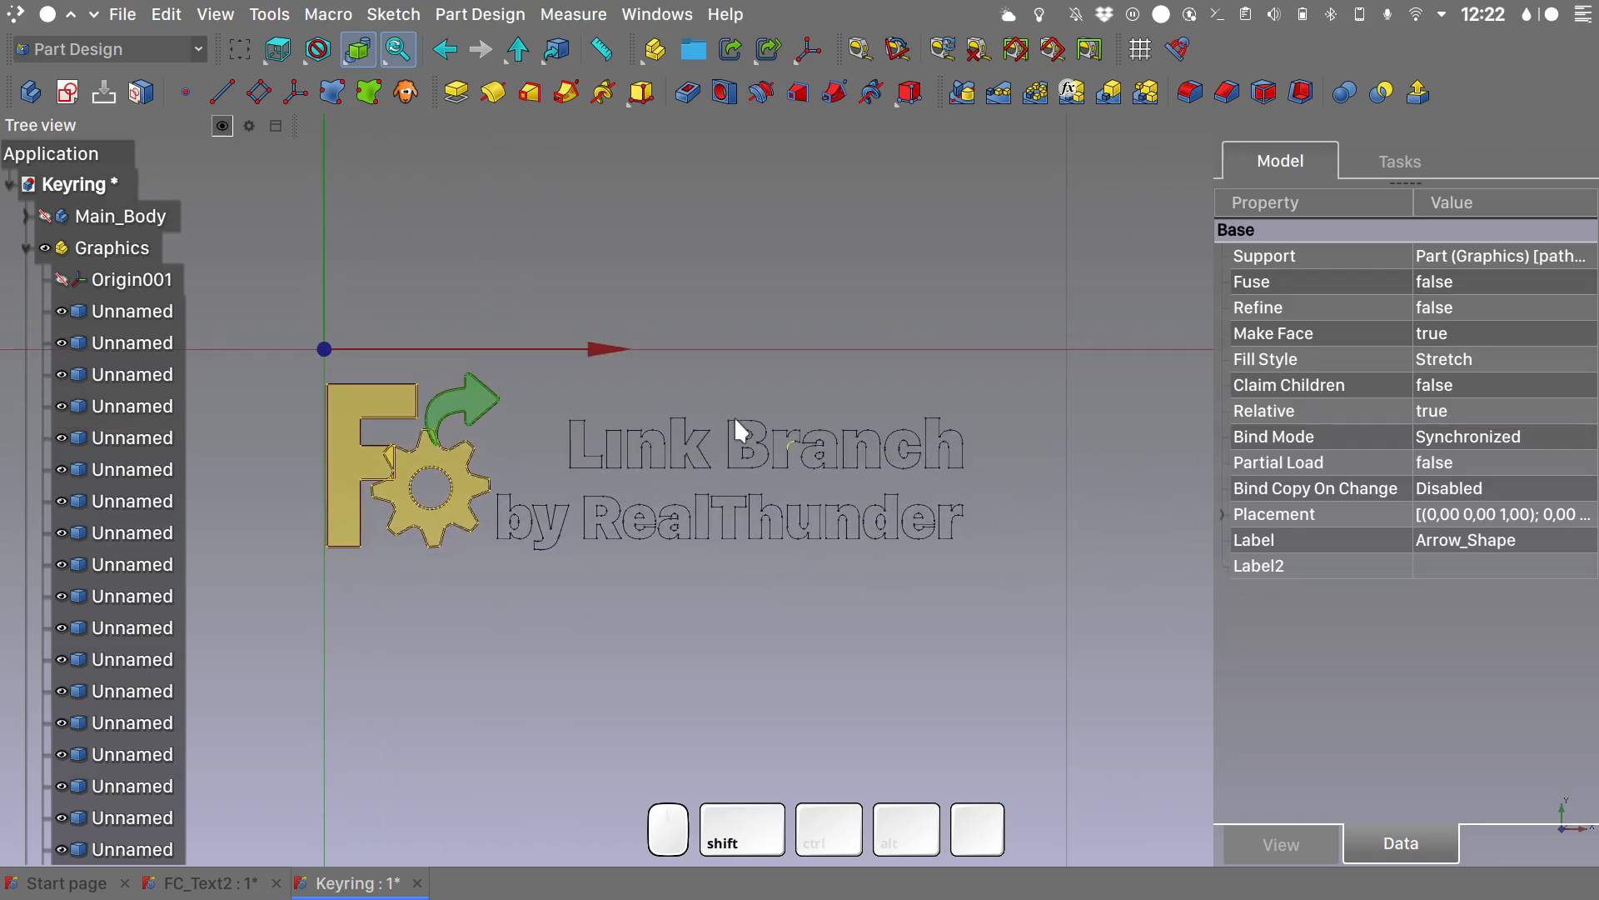
left_click(144, 439)
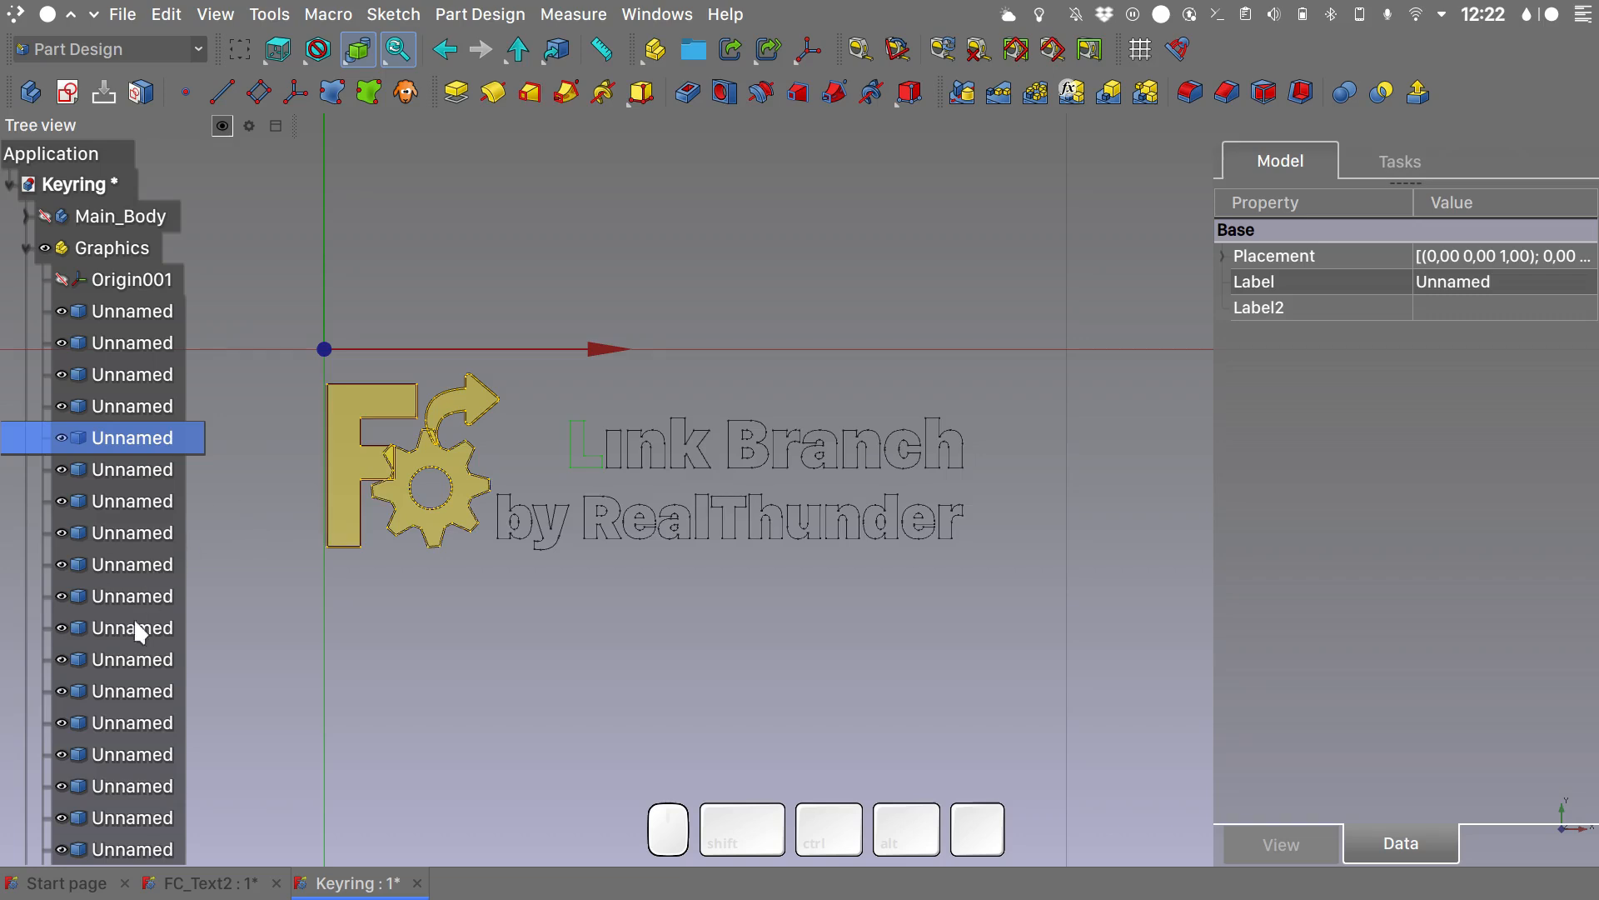
left_click(129, 818, "shift")
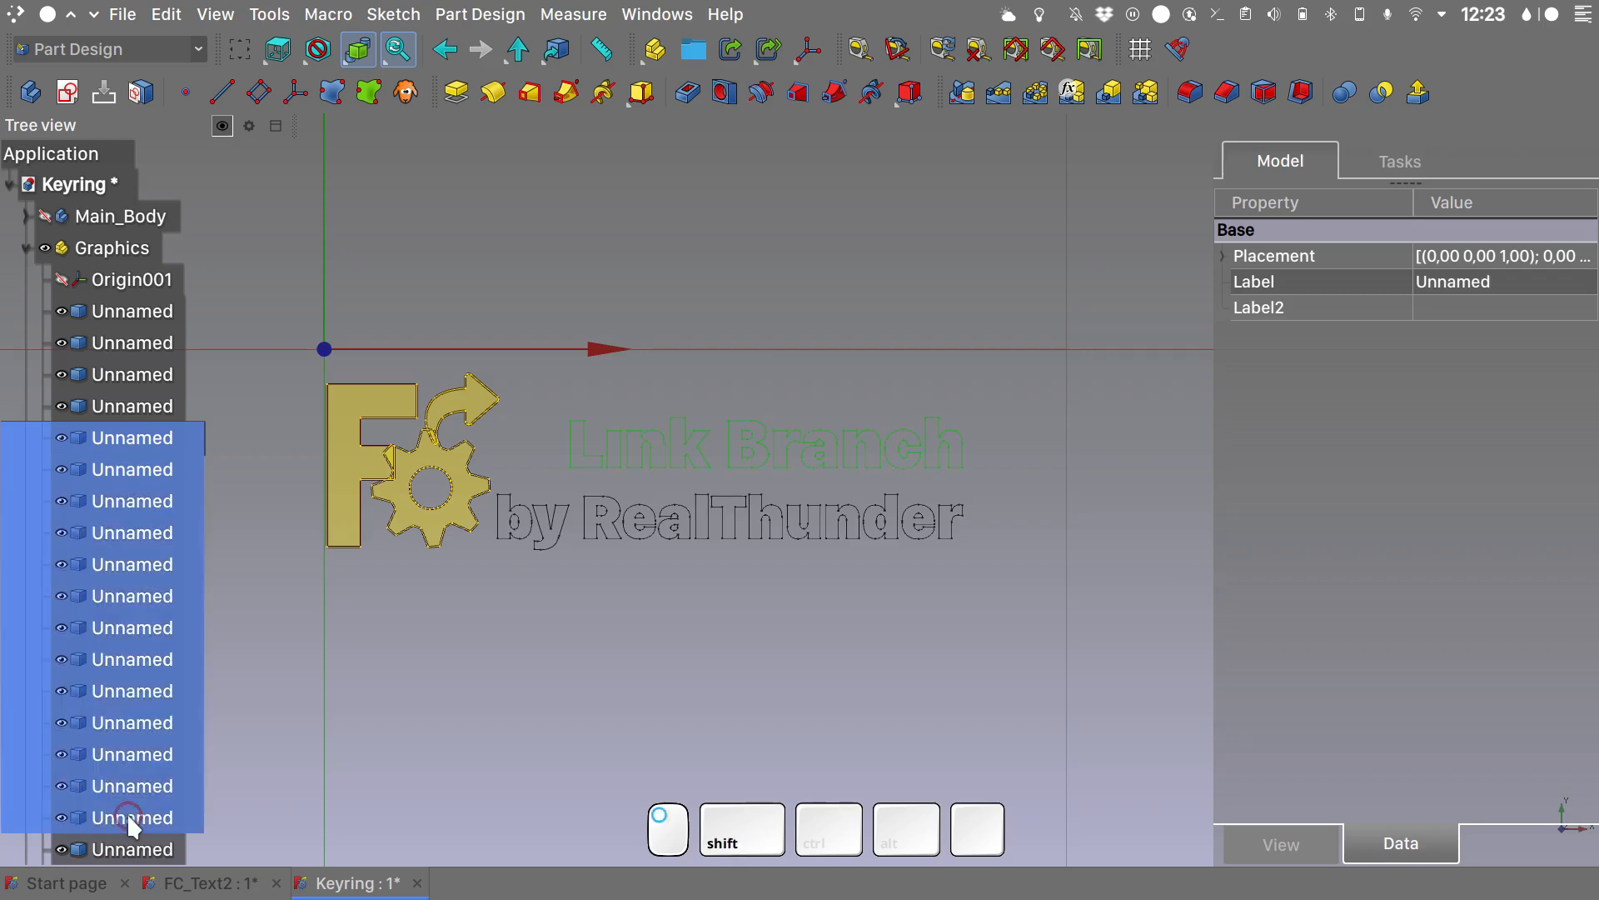
left_click(370, 94)
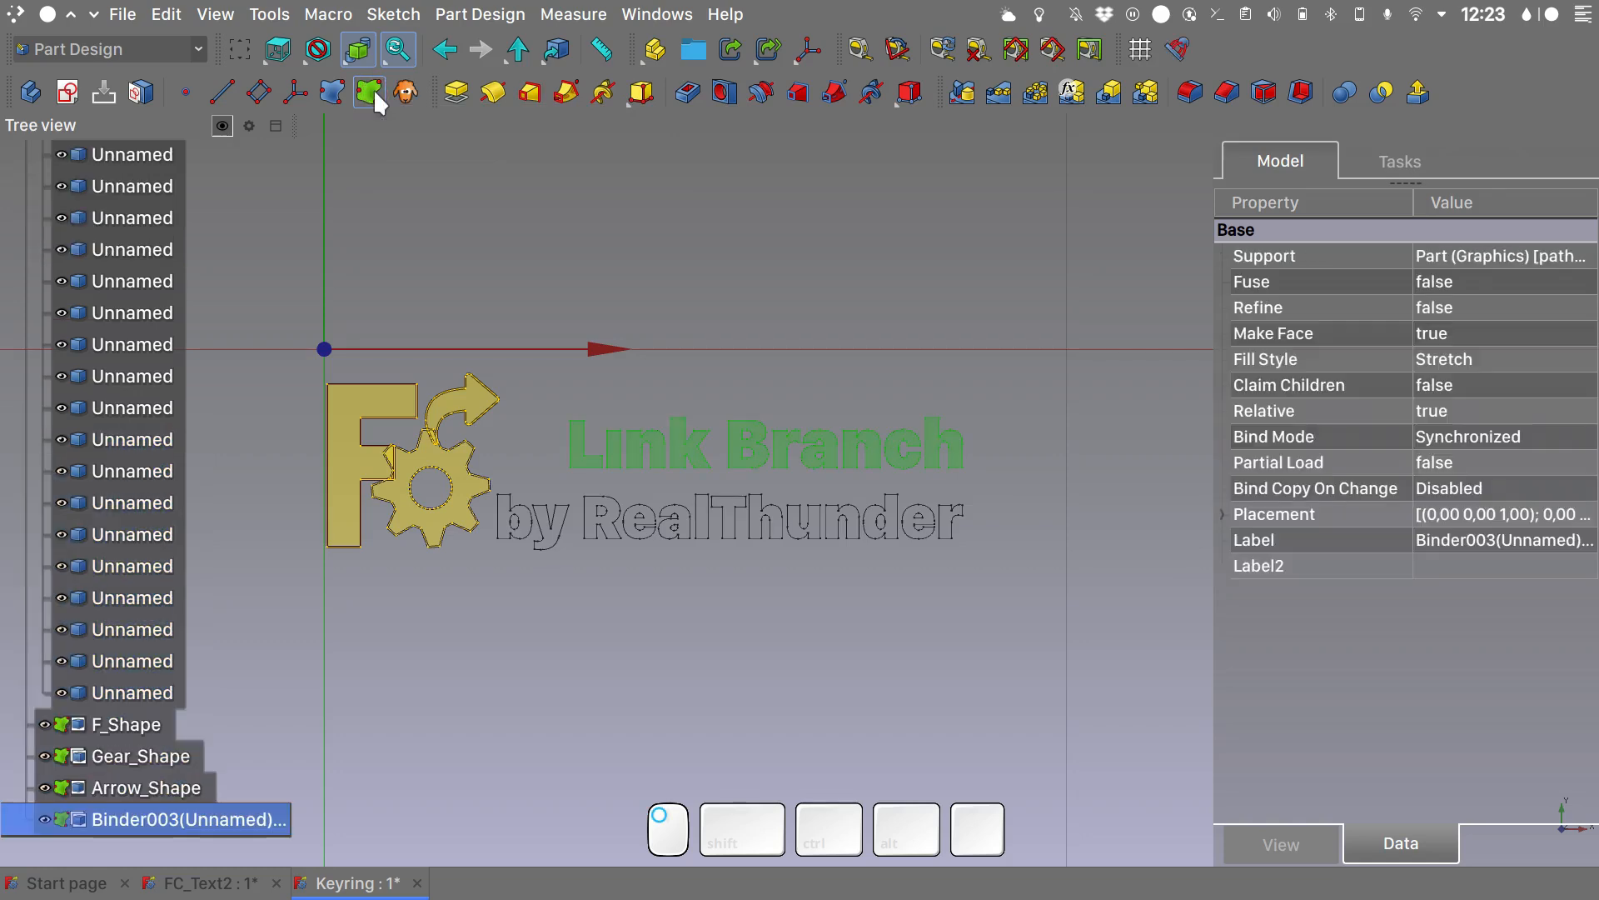
key("F2")
type("Link_Branch")
key("Return")
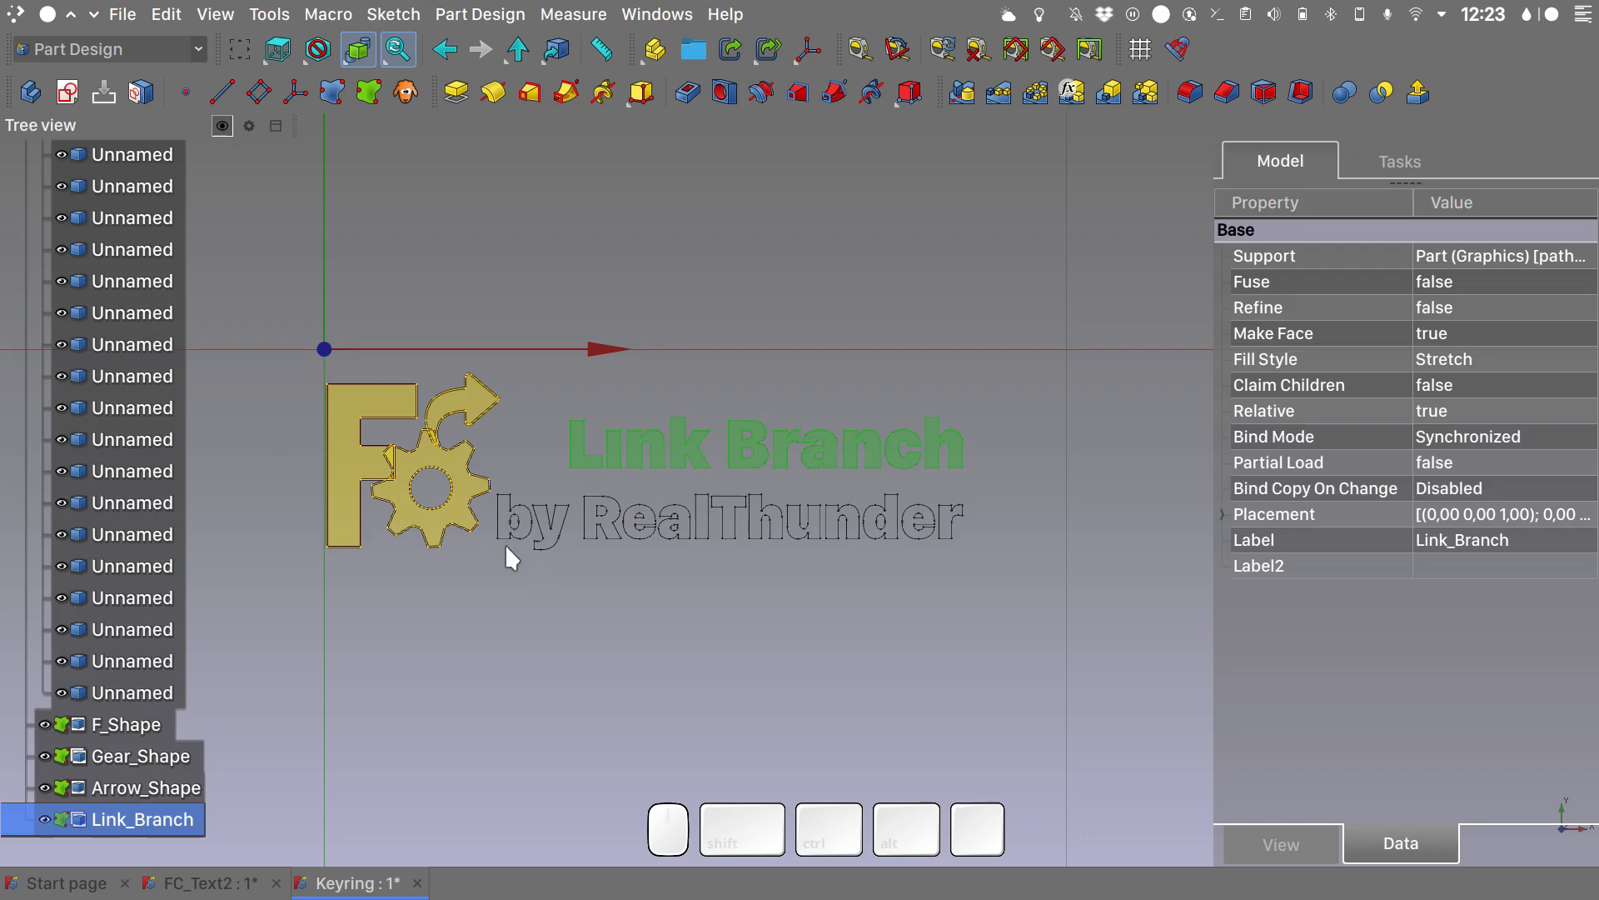
- Create one sub-shape binder from all the outlines of the second text line and rename it ByRealthunder
left_click(136, 157)
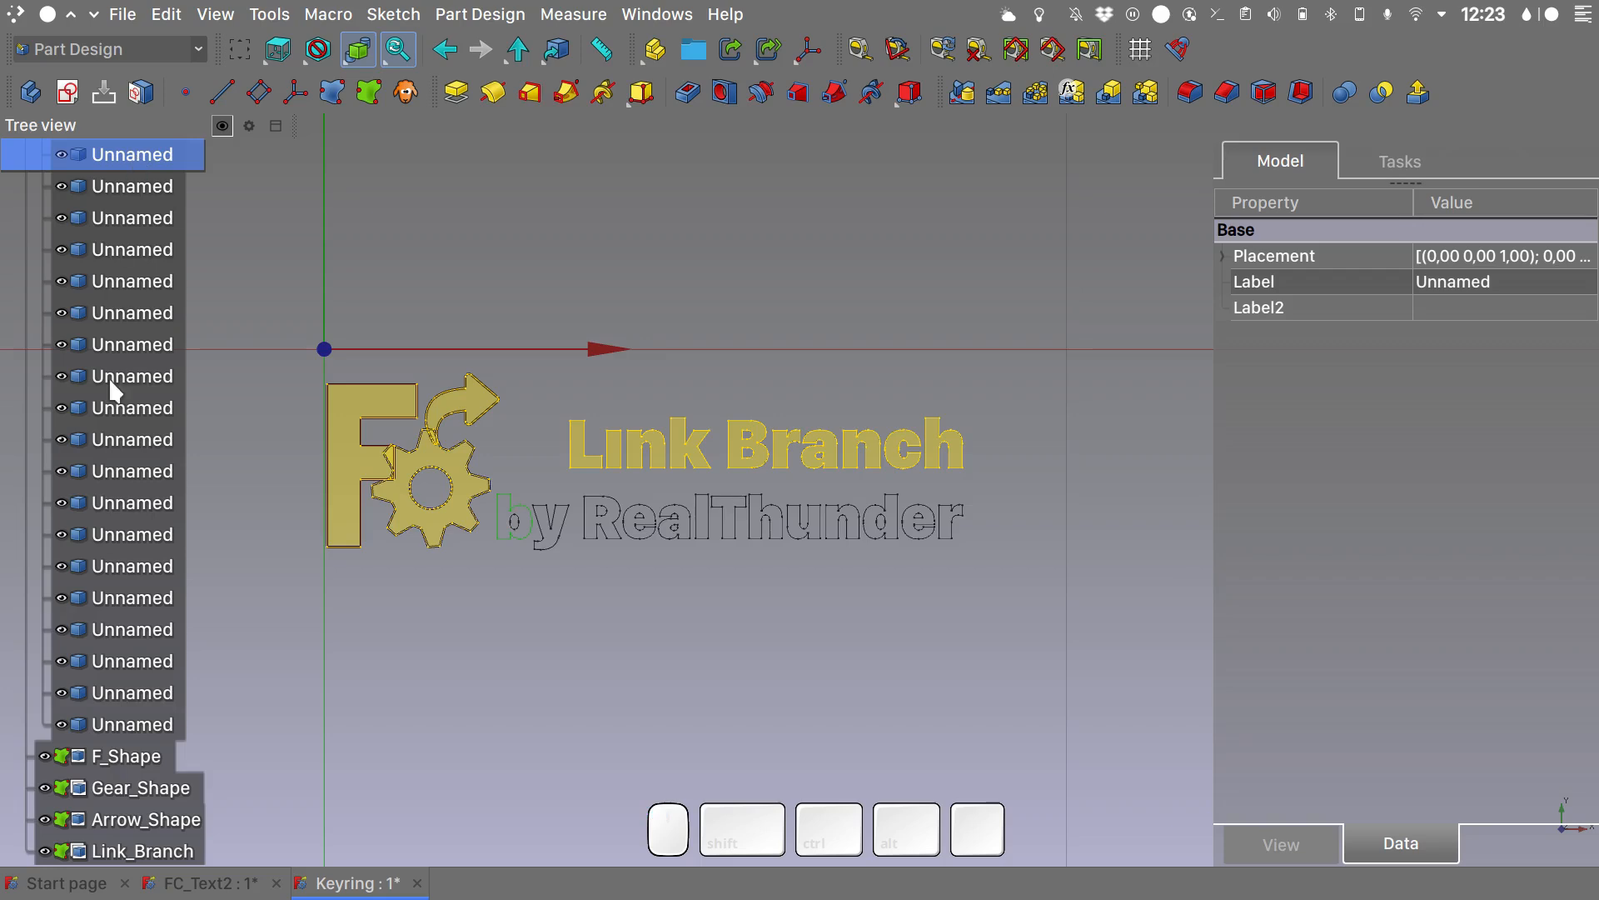
left_click(137, 725, "shift")
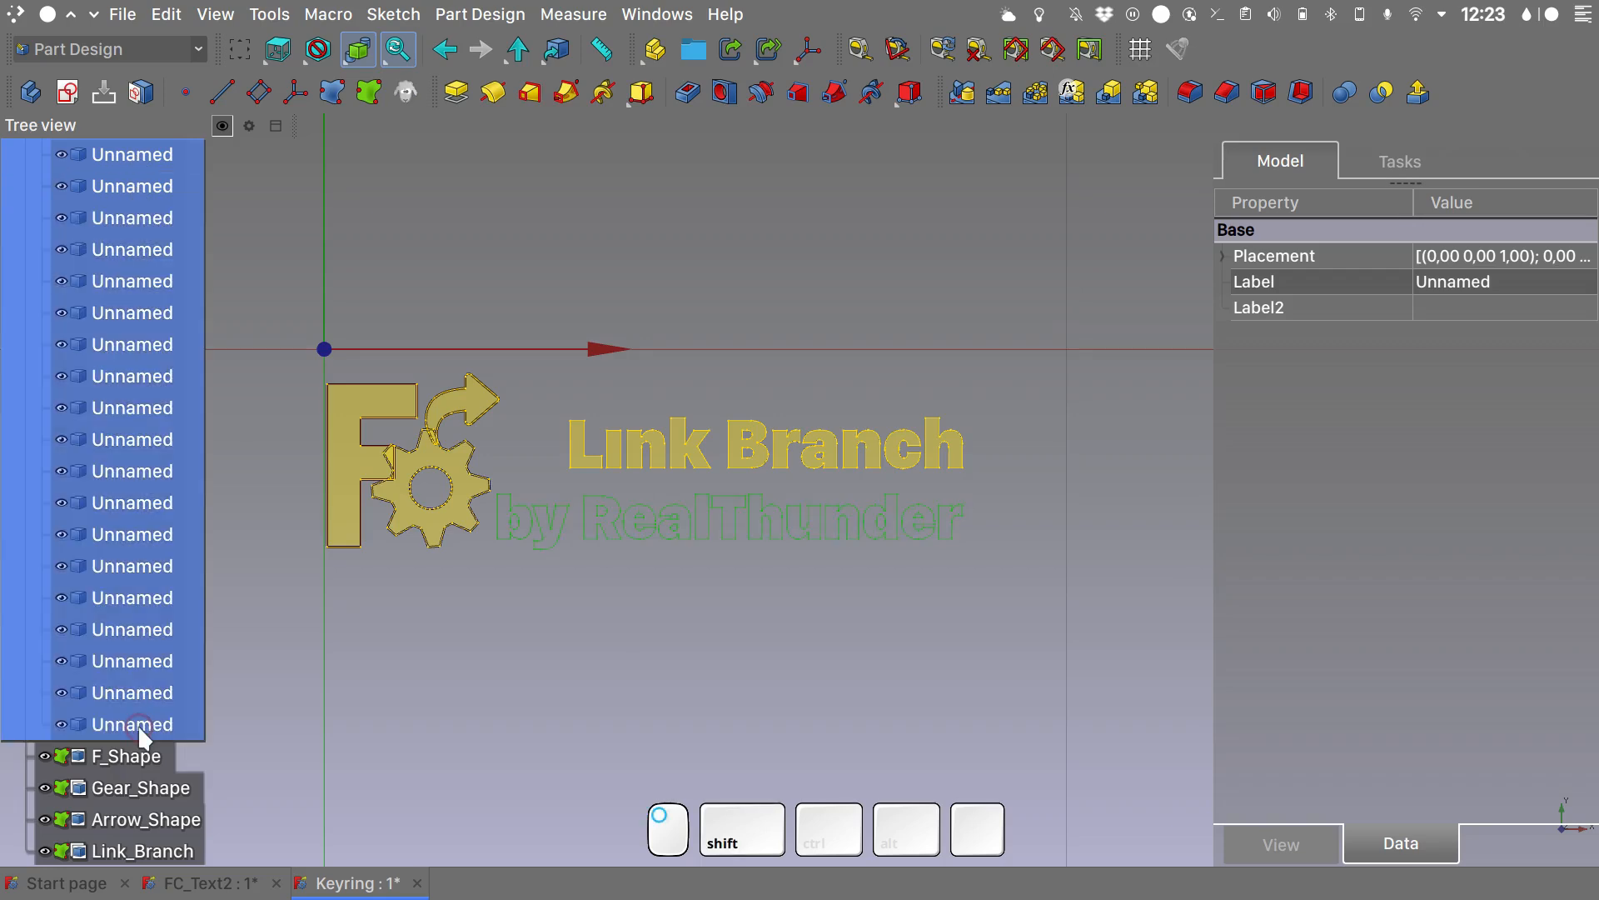
left_click(364, 102)
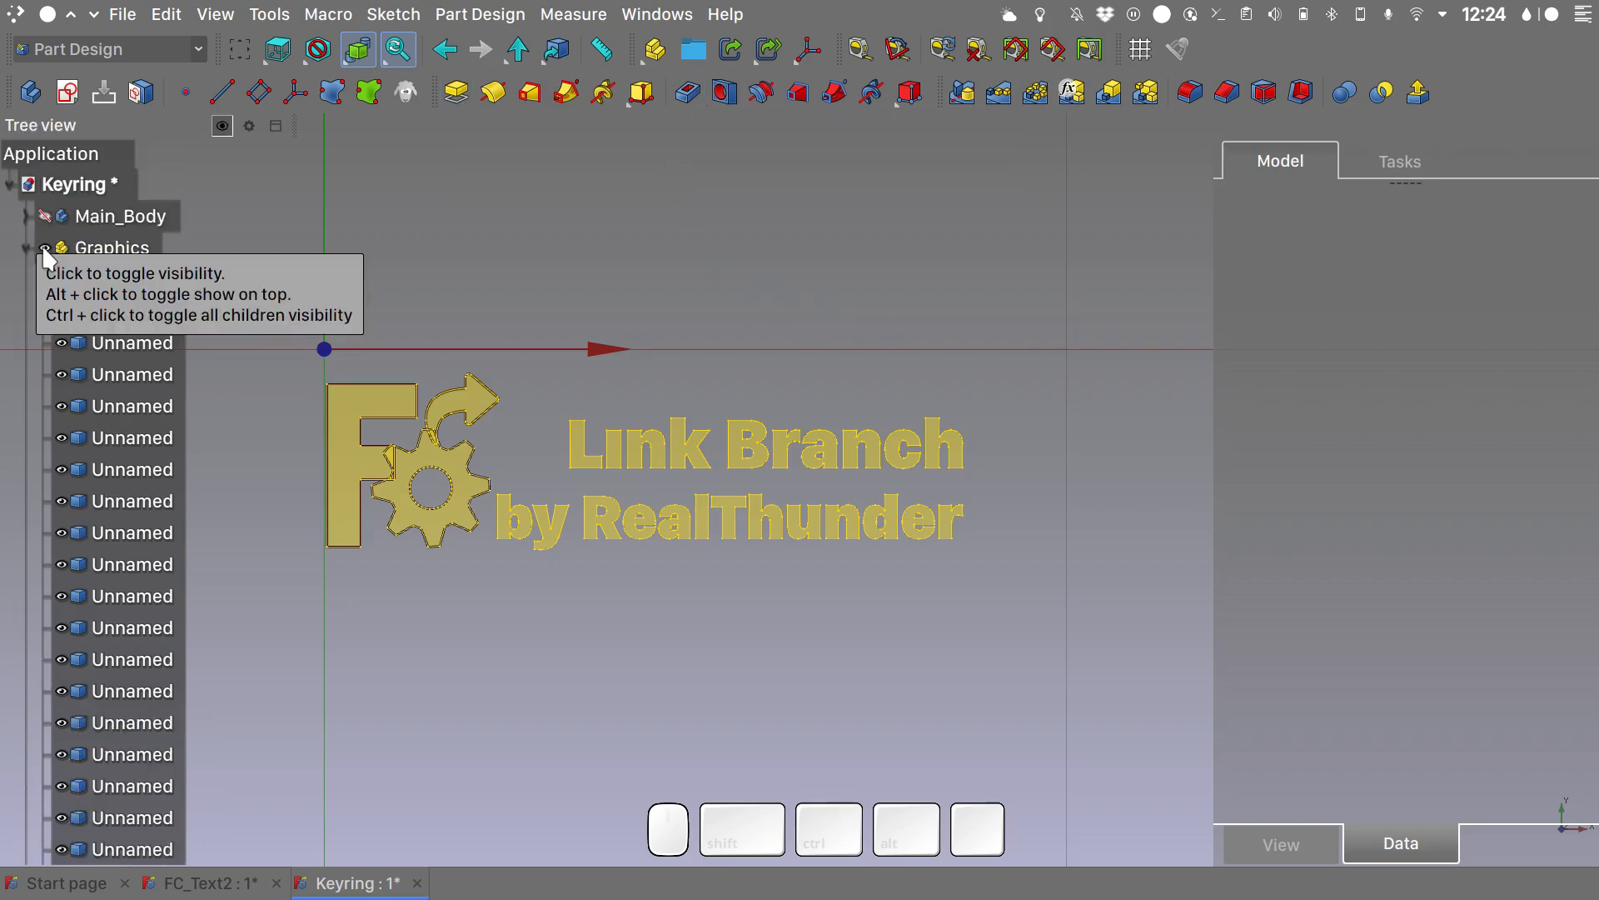
- Hide and collapse the Graphics part, and review the binder properties of F_Shape
left_click(44, 248)
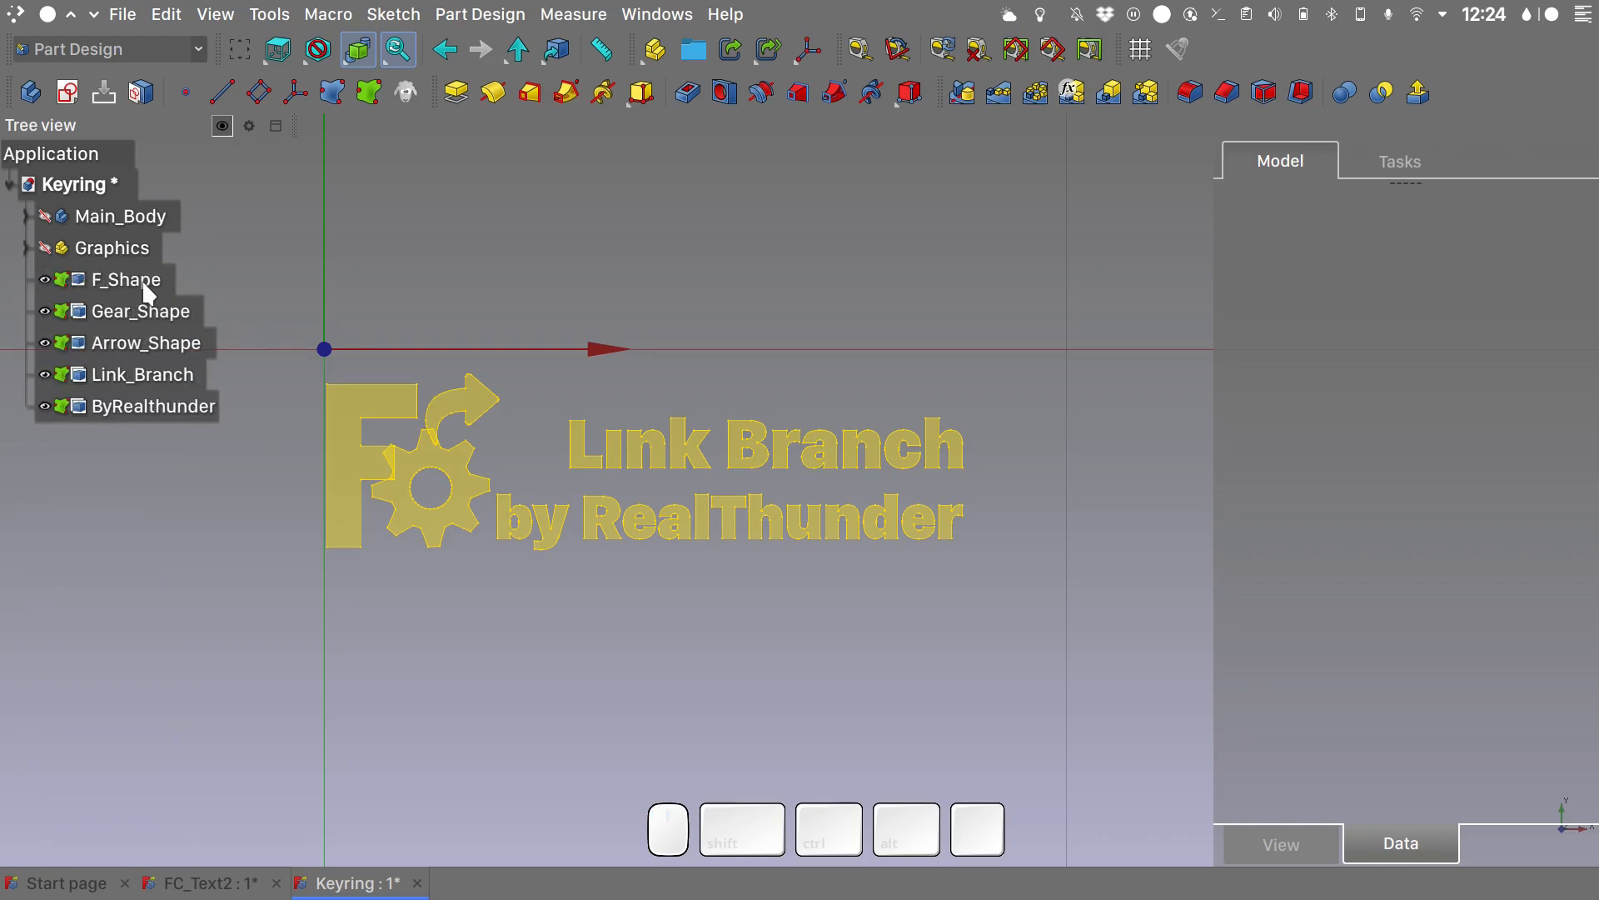
left_click(149, 294)
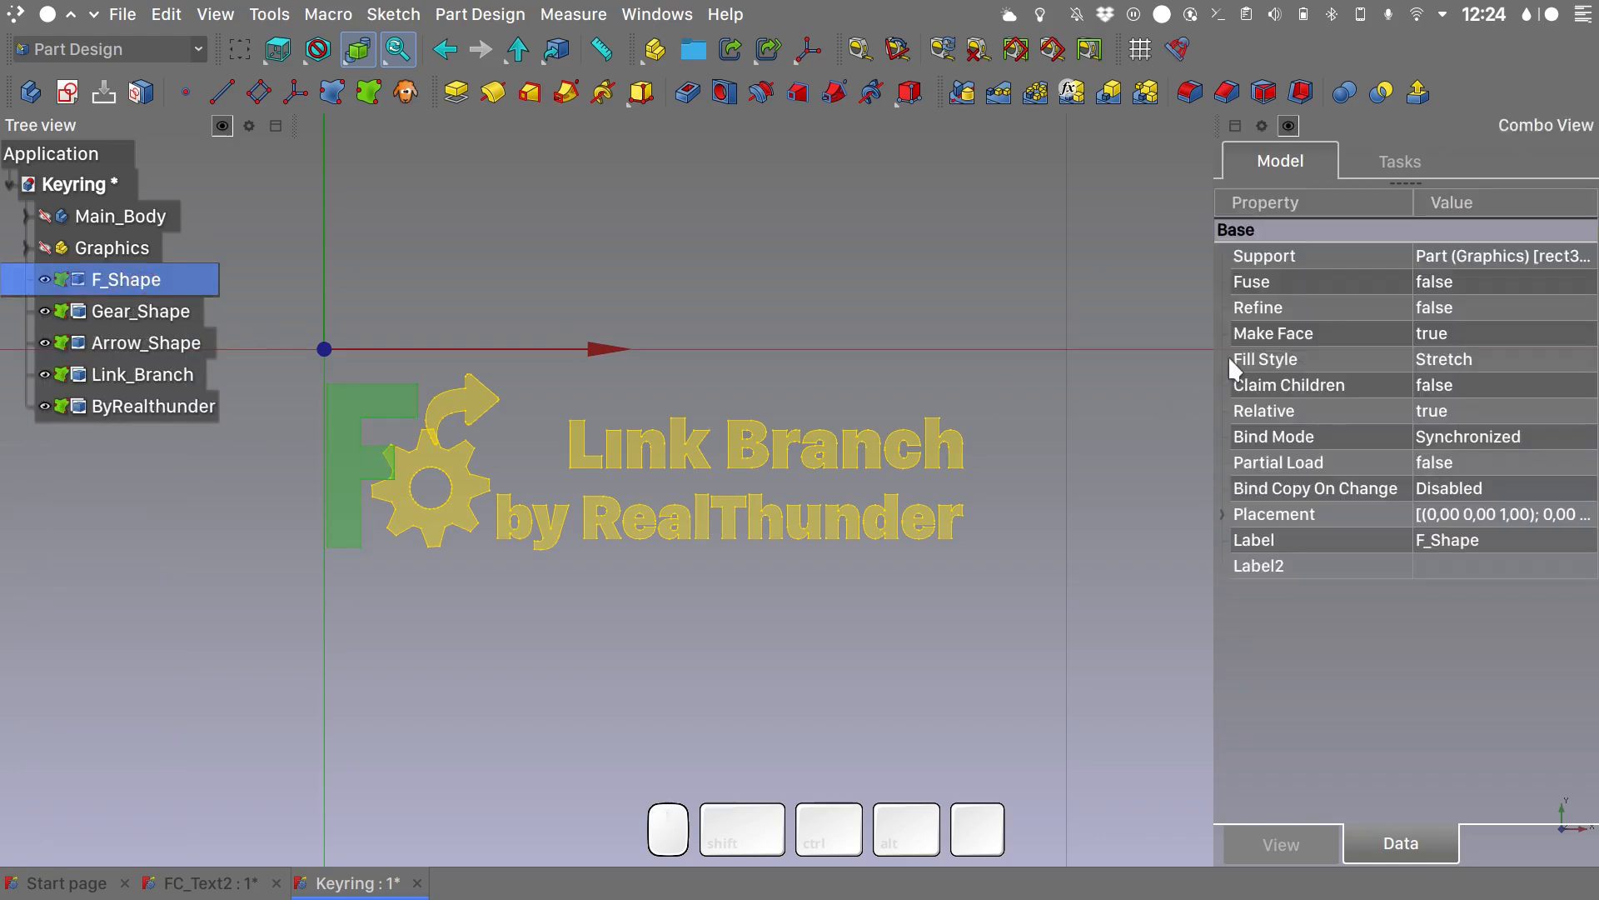
mouse_move(1227, 354)
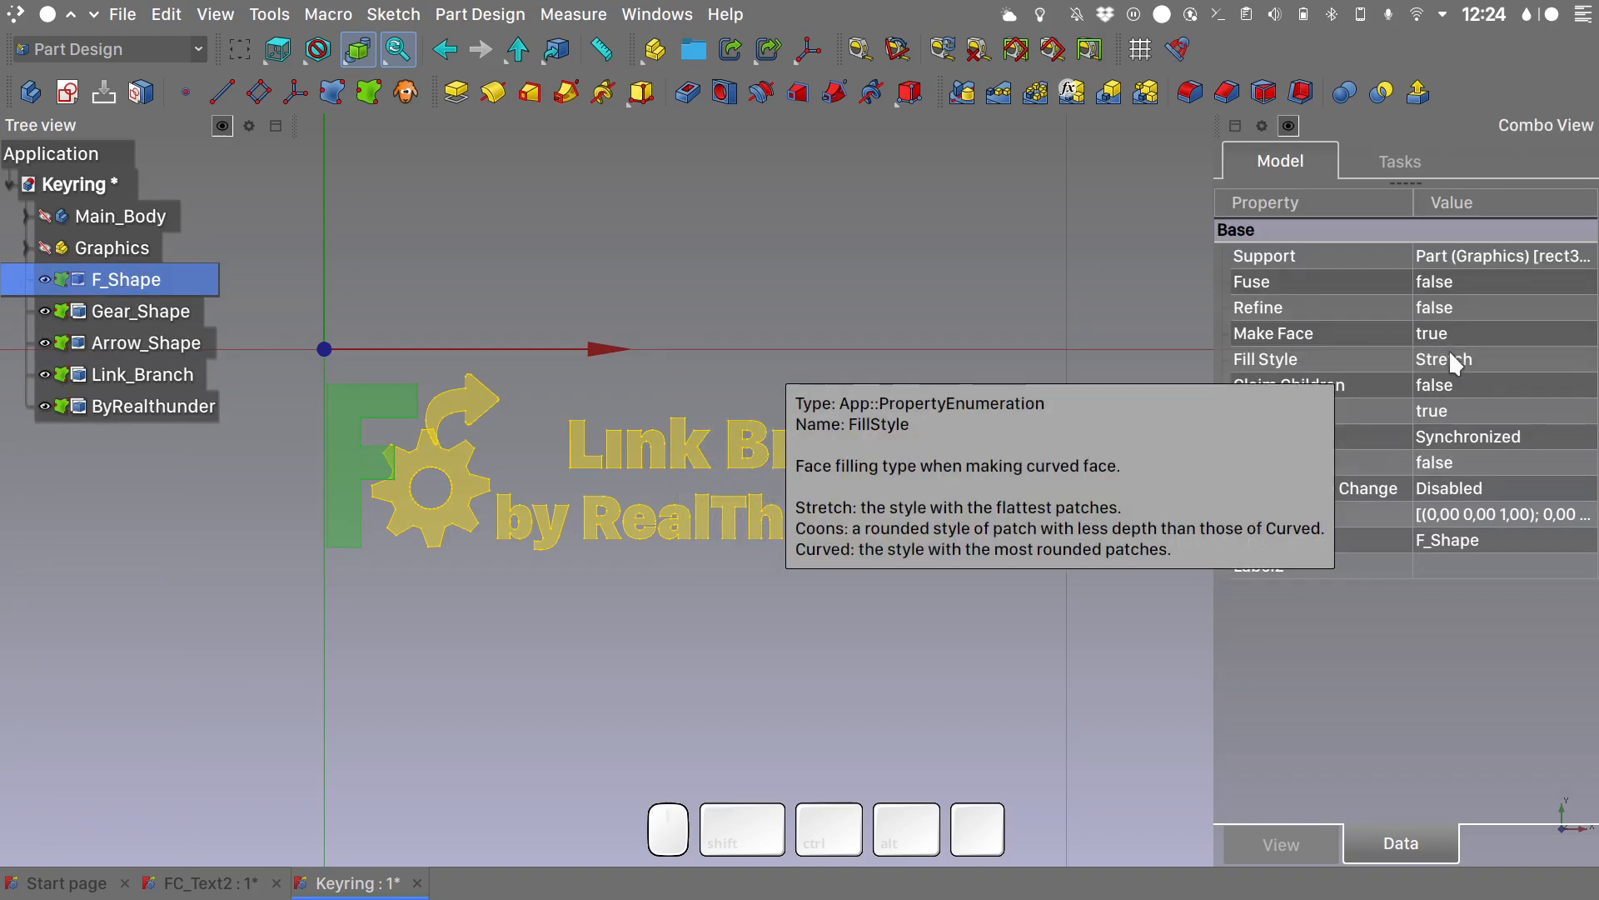
mouse_move(1360, 329)
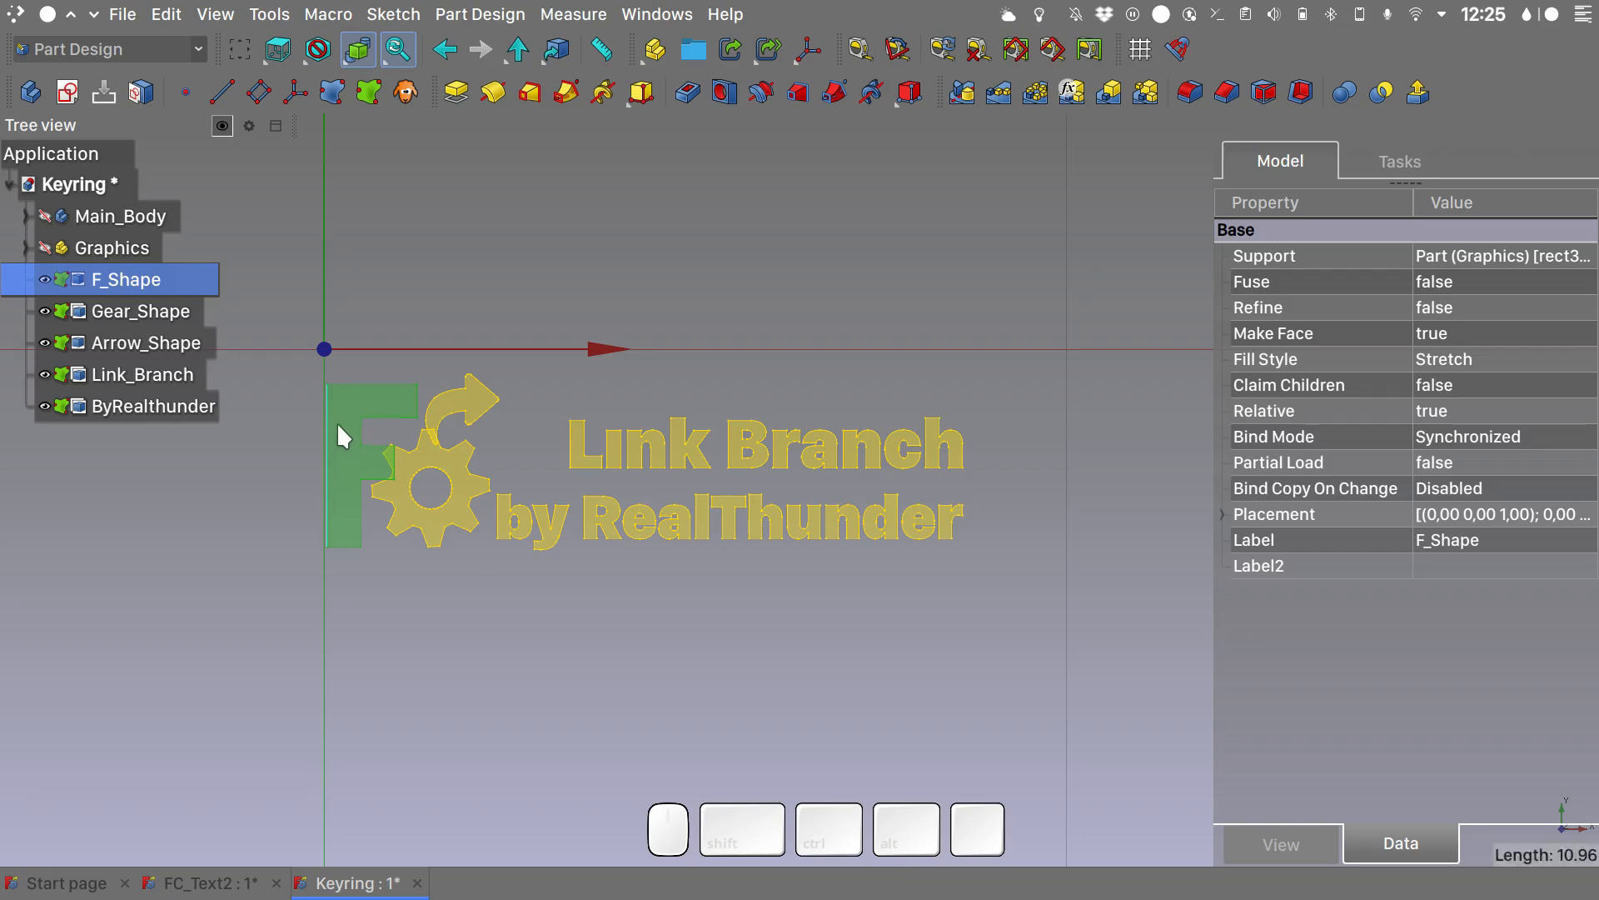
- Set the Bind Mode of all five shape binders, from F_Shape to ByRealthunder, to Detached and clear the selection
left_click_drag(192, 406, 134, 281)
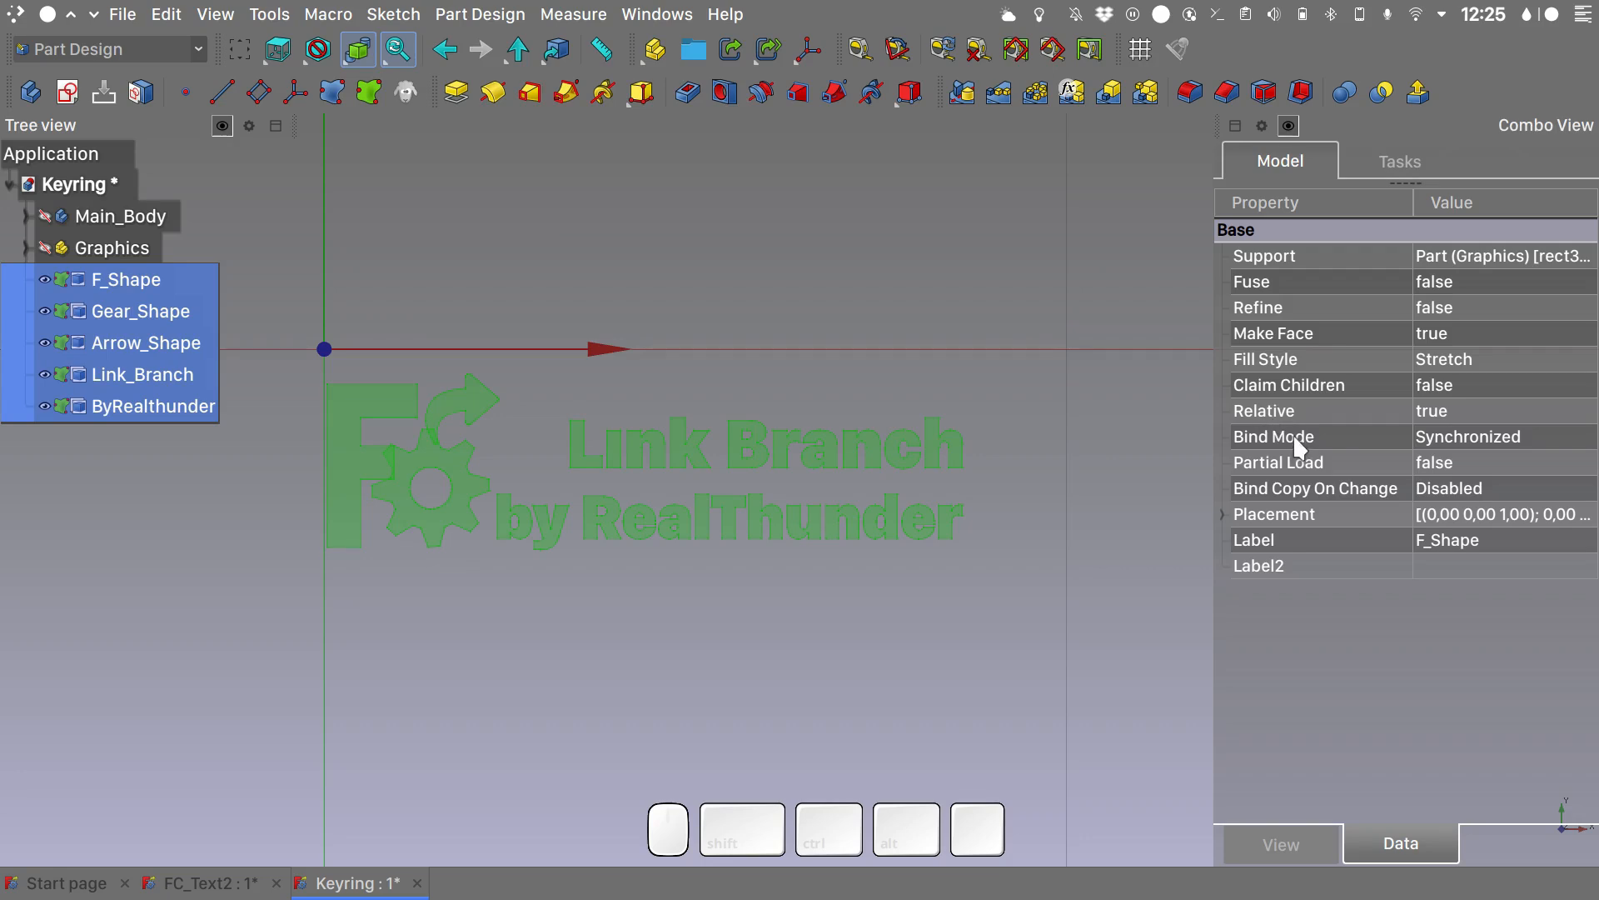
mouse_move(1305, 438)
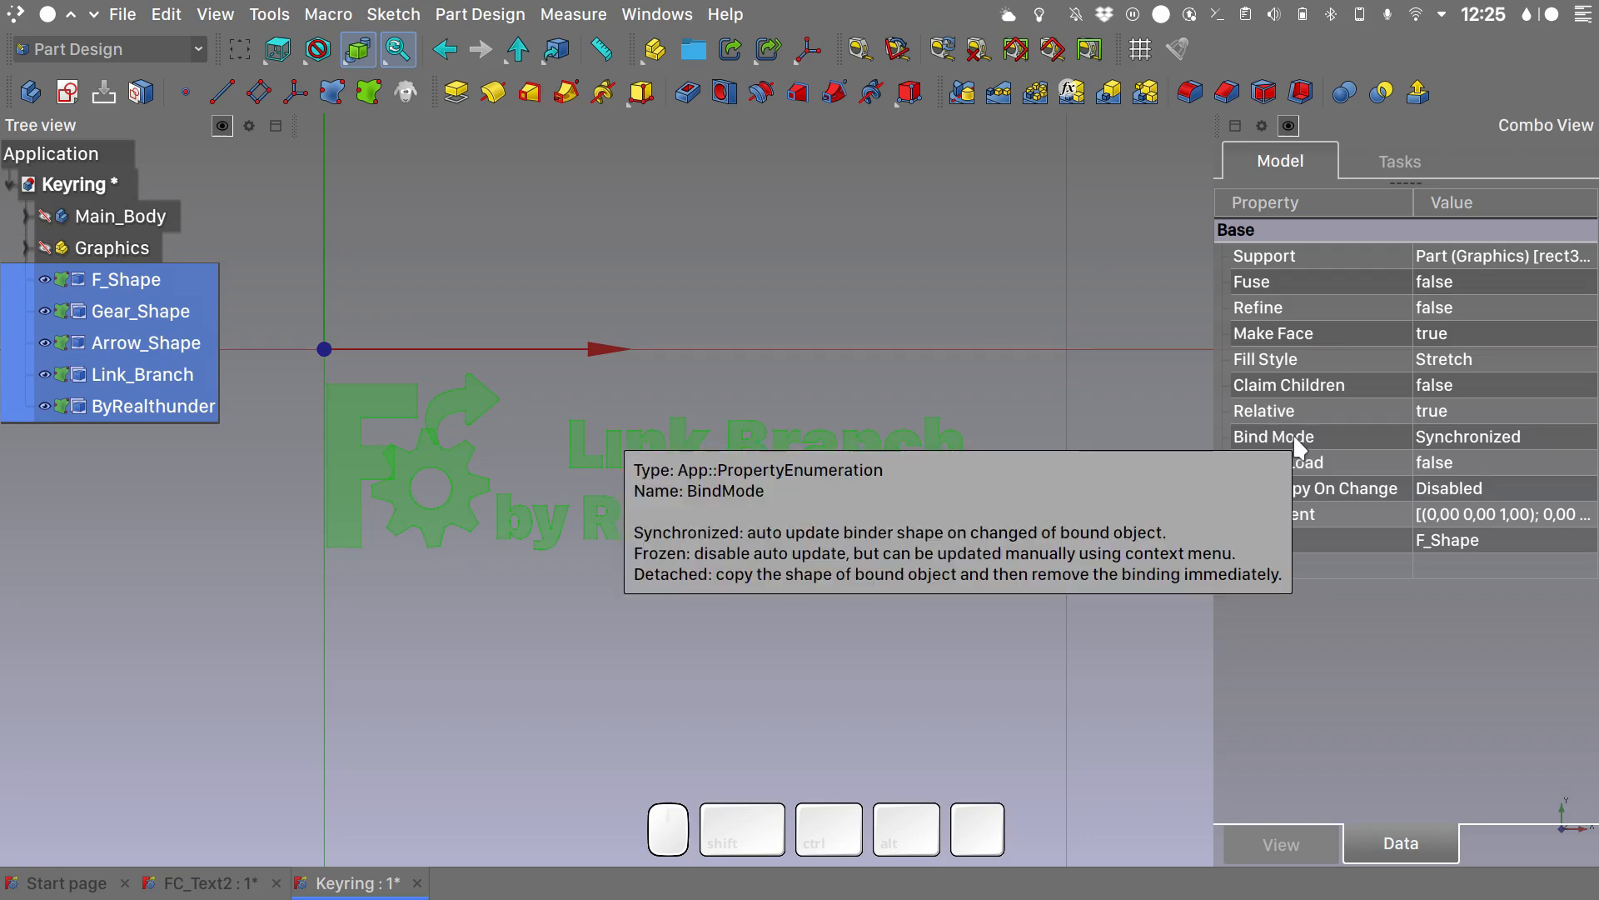
left_click(1461, 436)
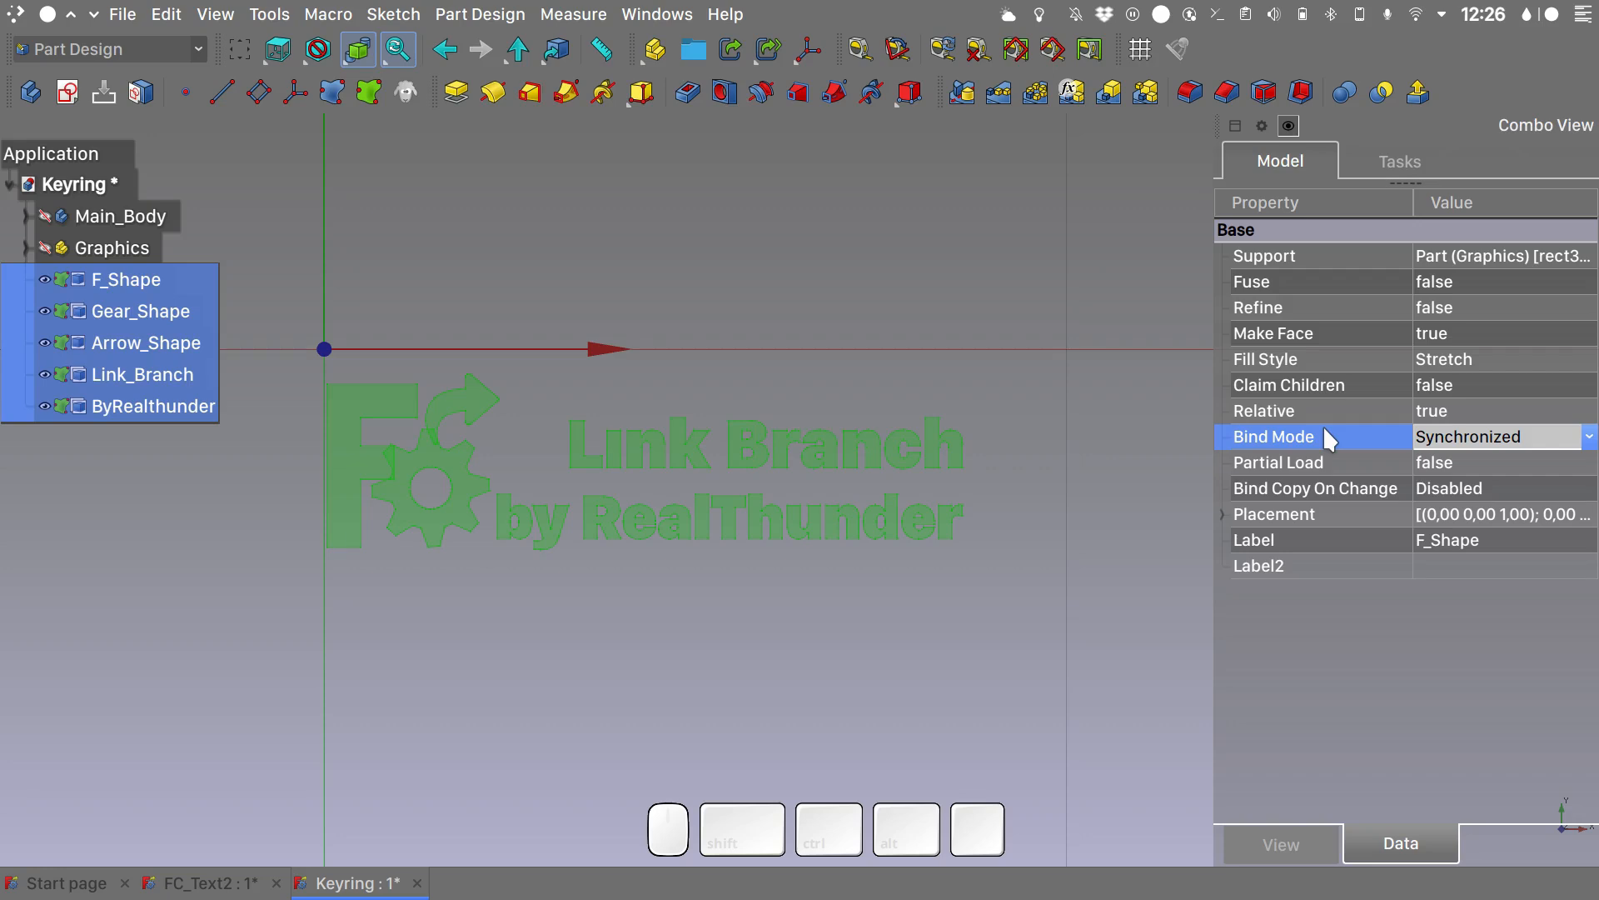
left_click(1477, 439)
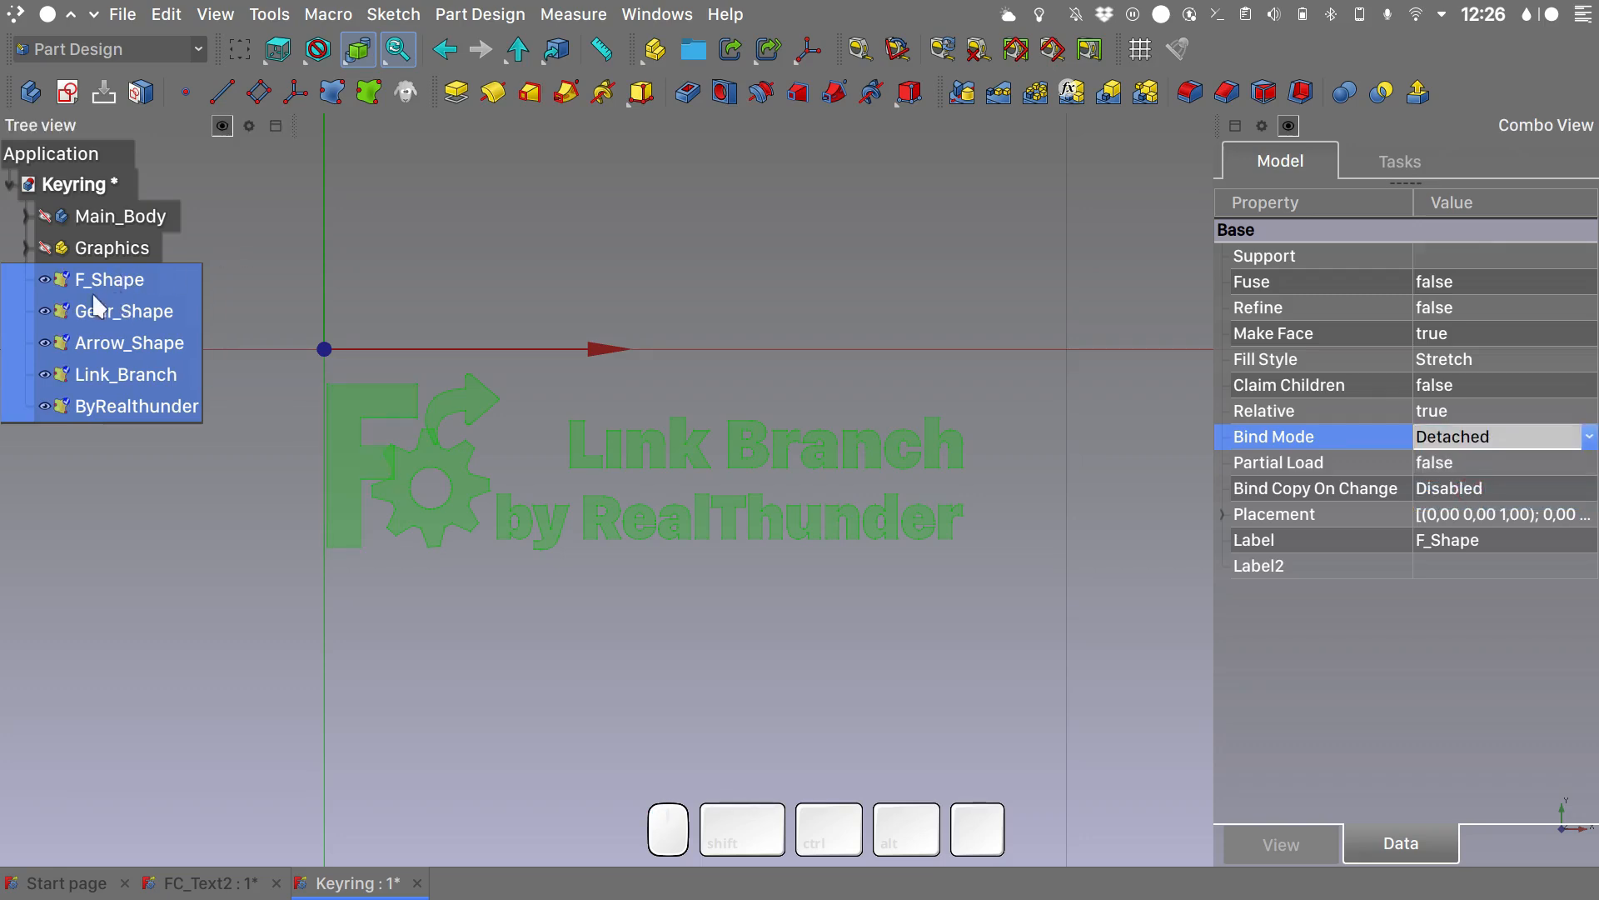
left_click(445, 572)
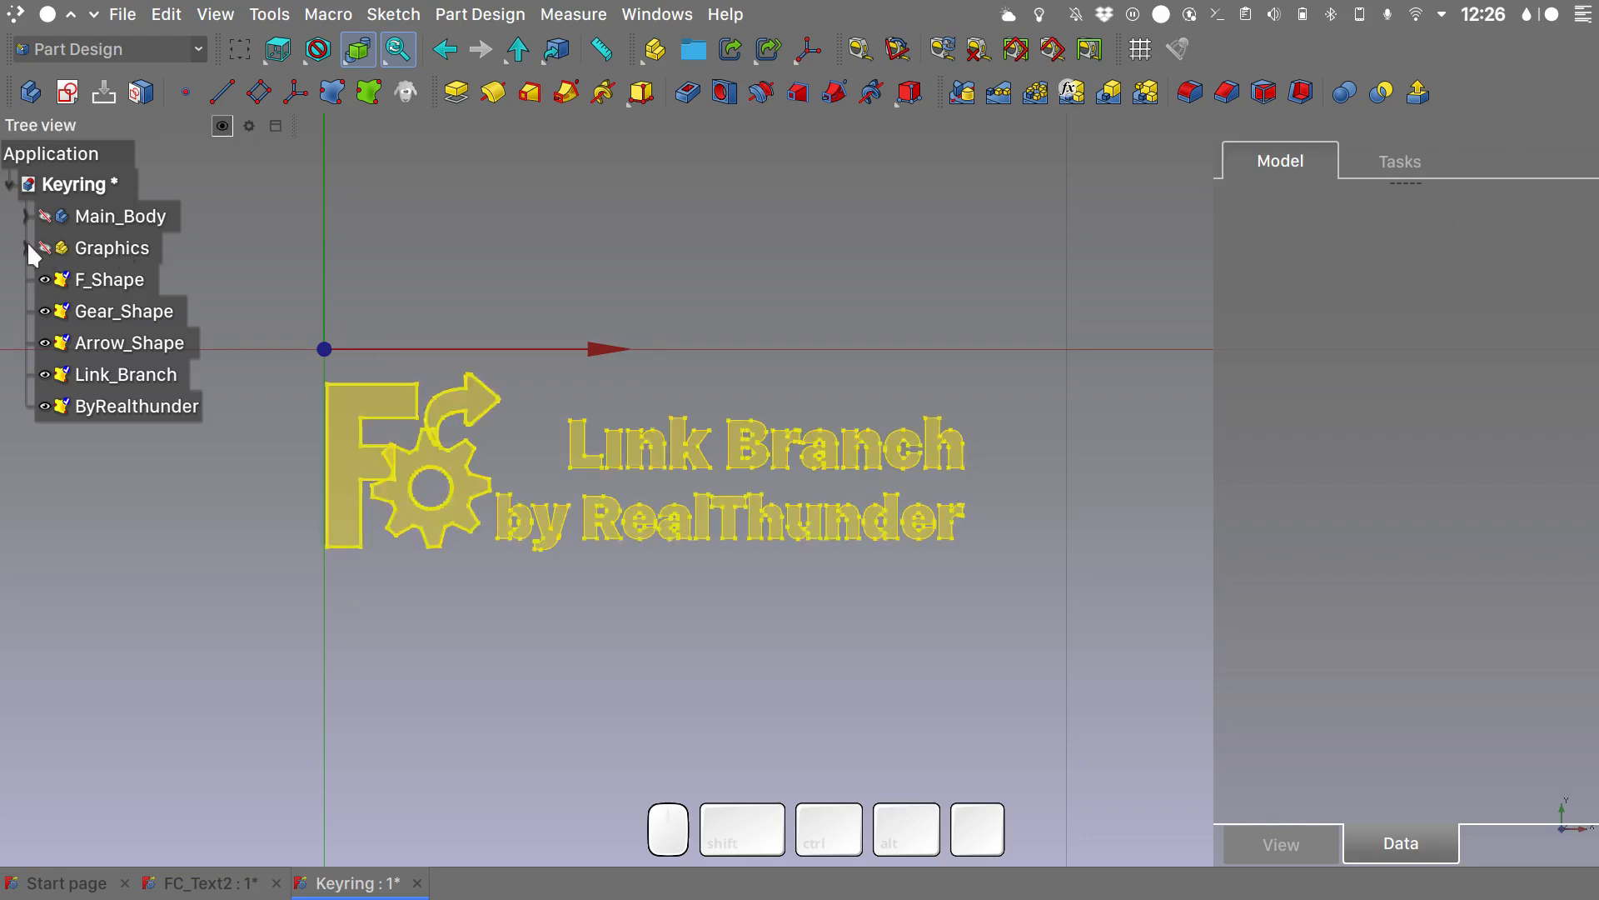
left_click(469, 403)
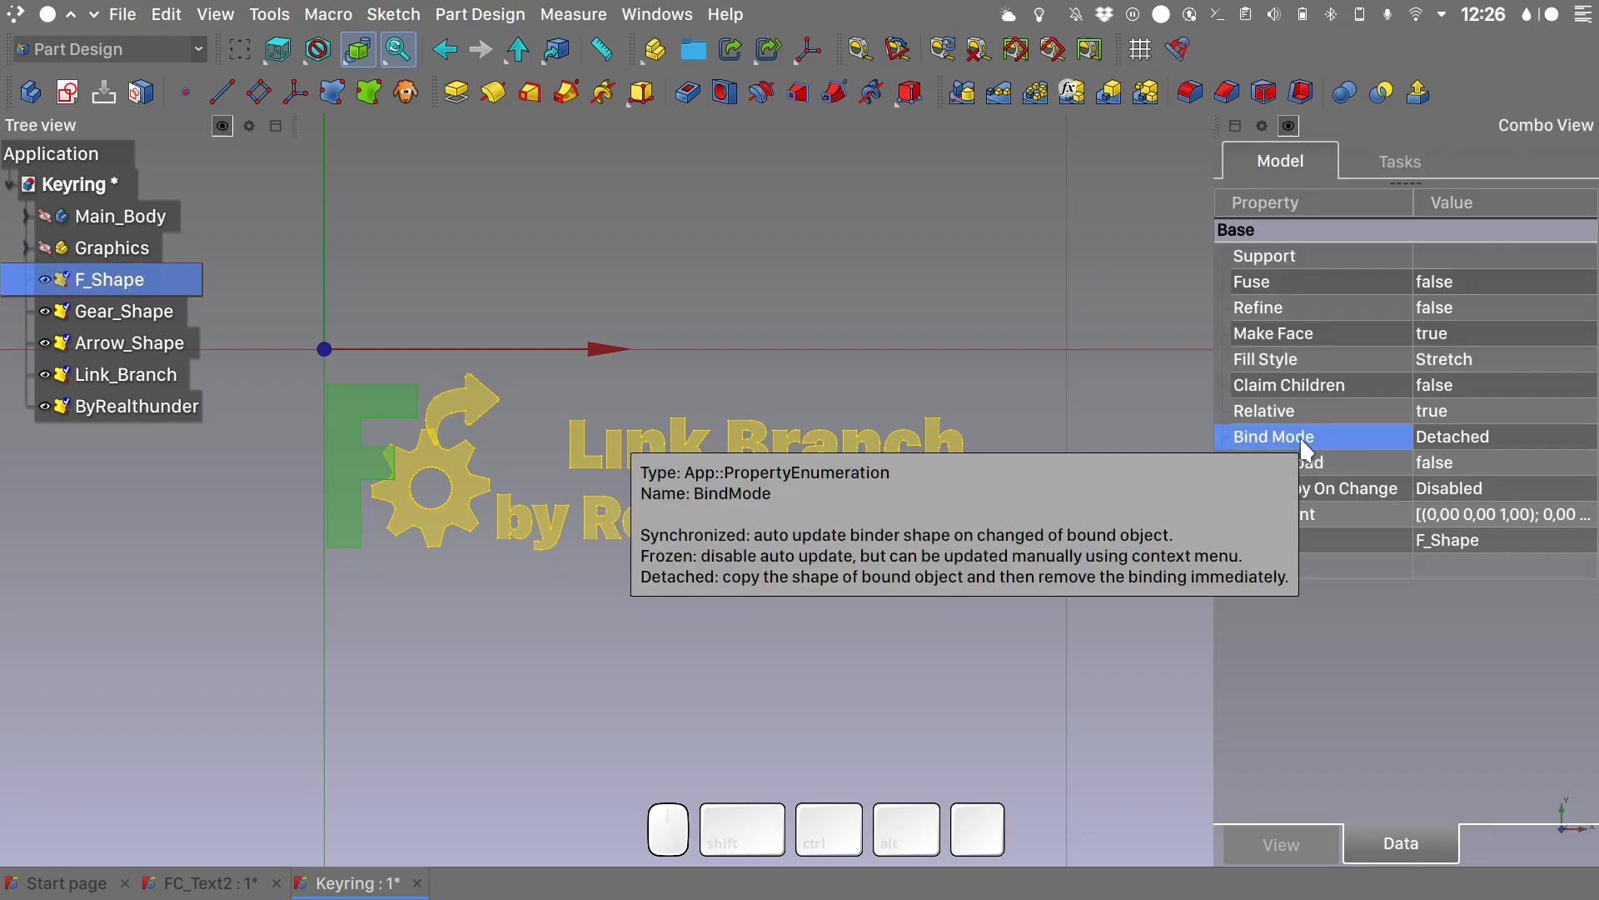
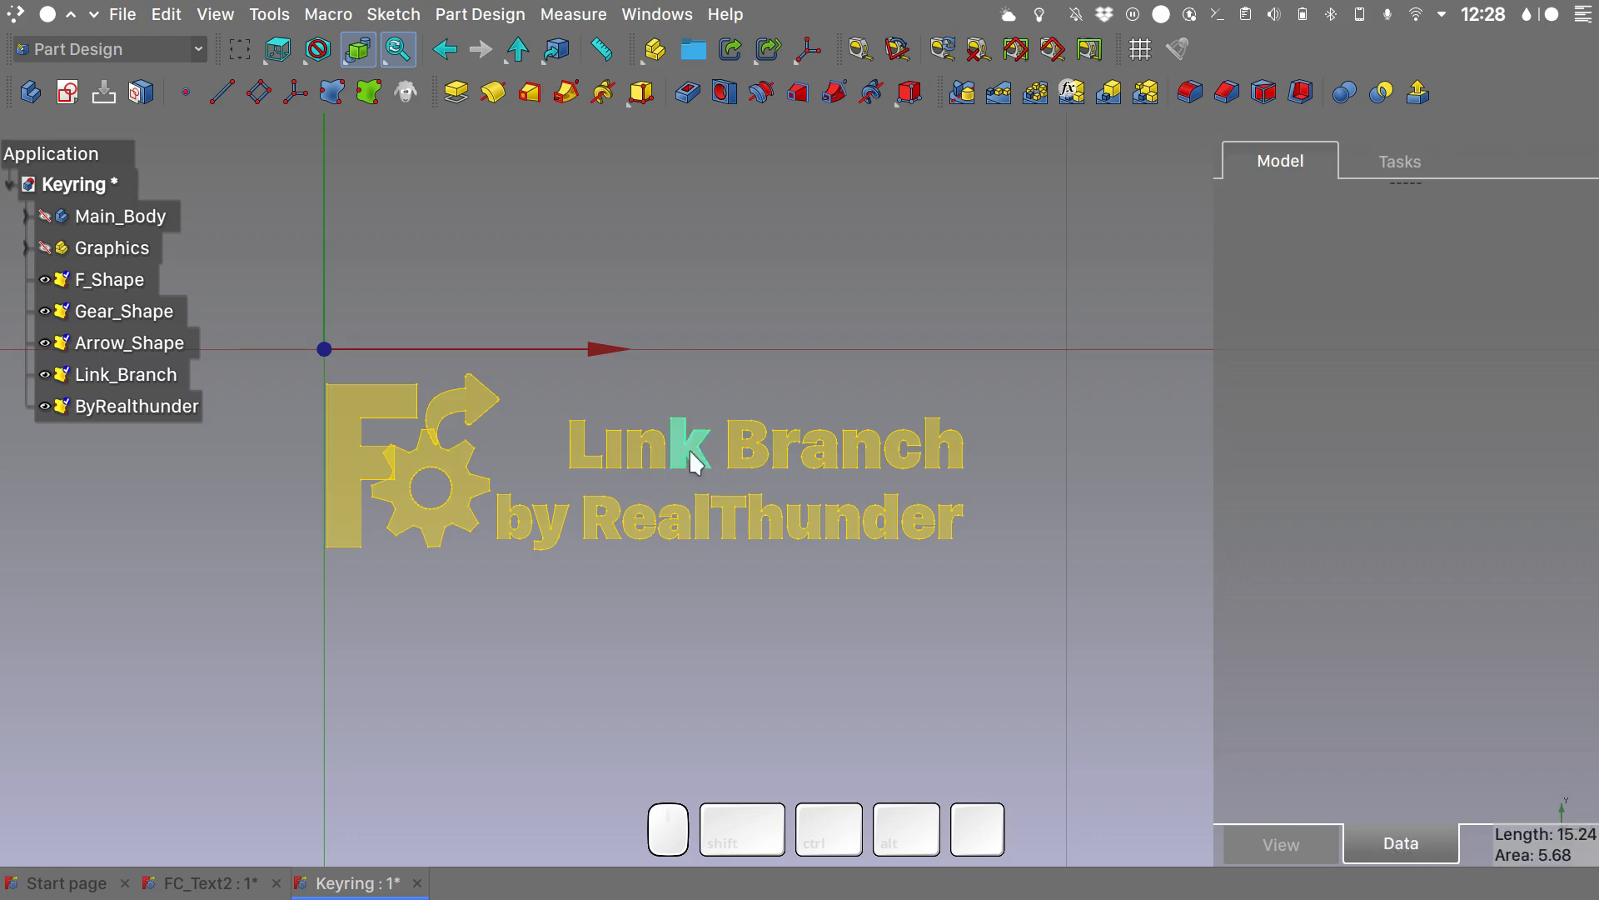
- Create a new body in the Keyring document and rename it Printed_Graphics
left_click(30, 89)
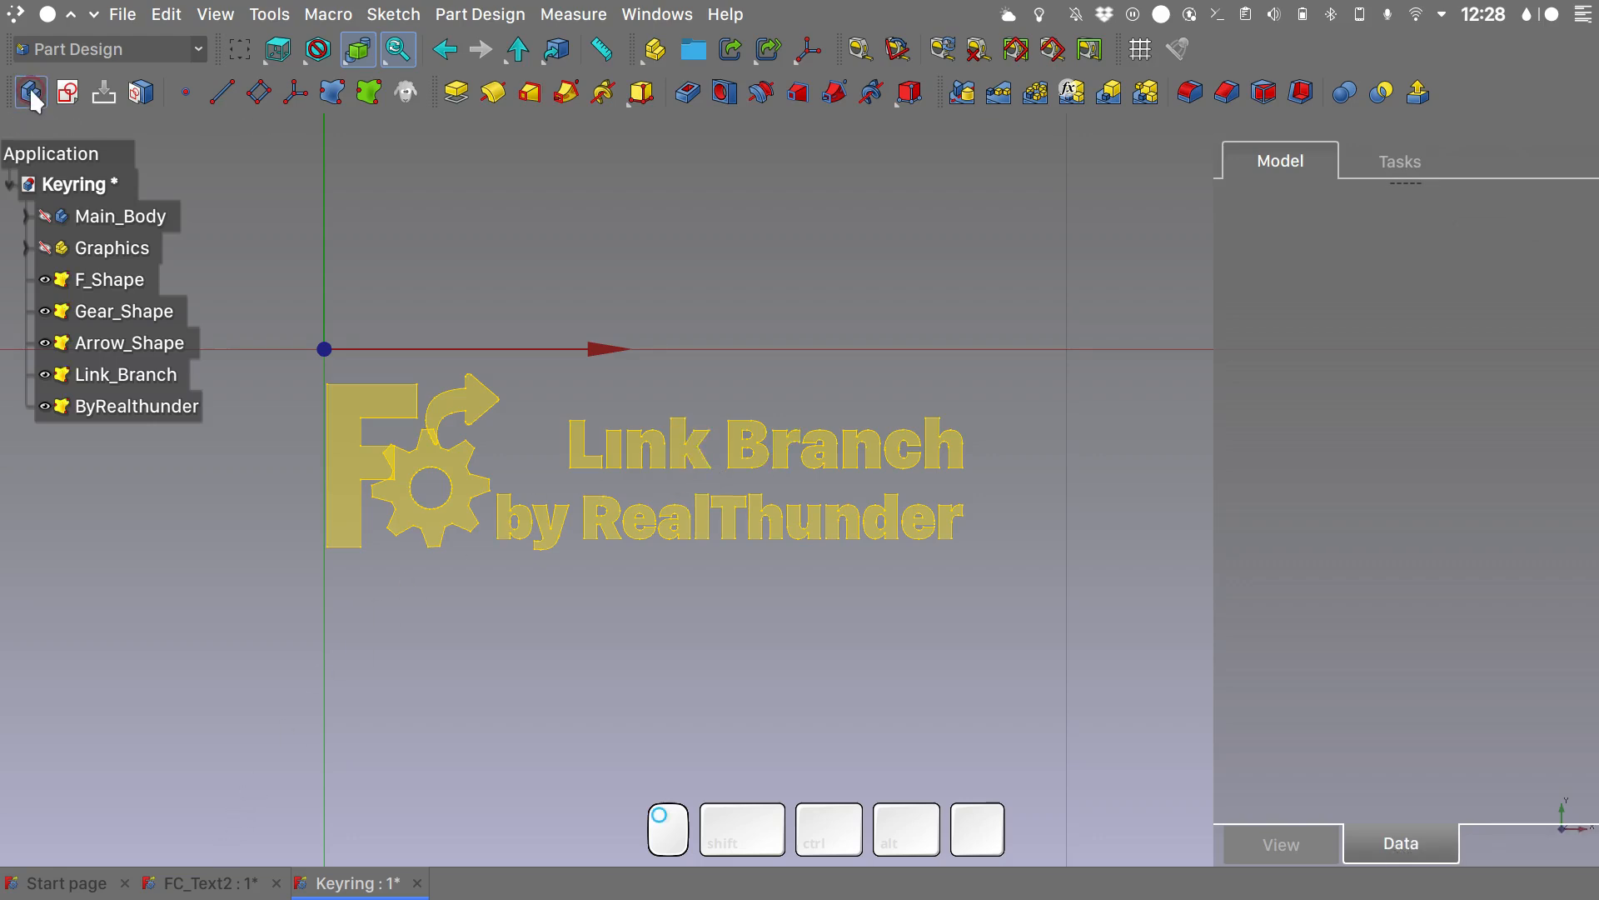
left_click(146, 435)
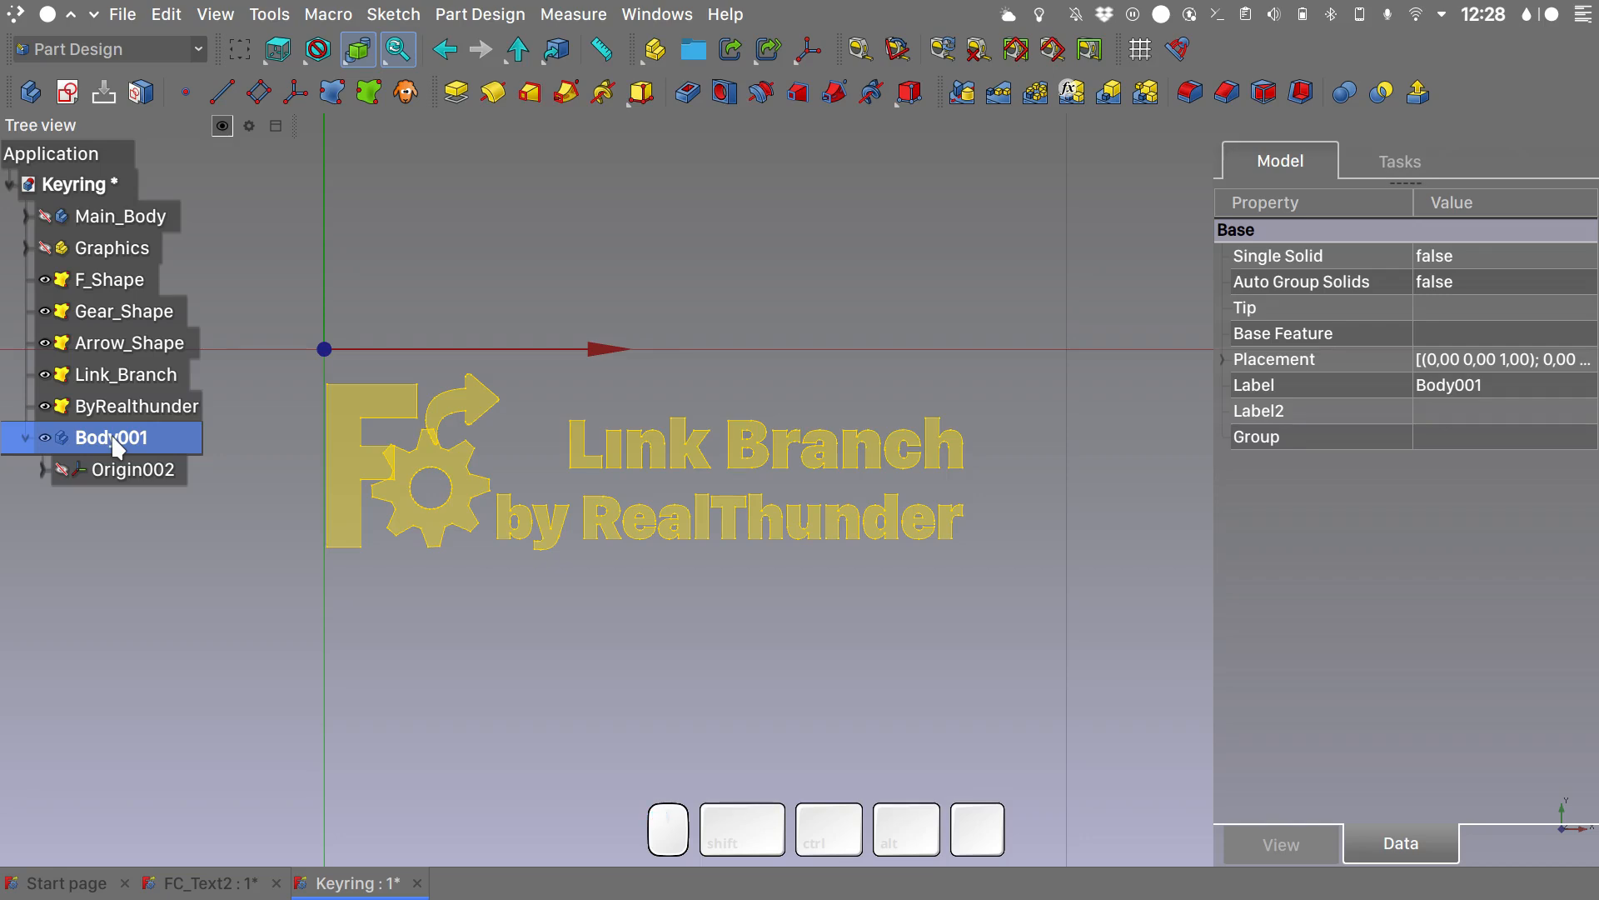
type("Printed_Graphics")
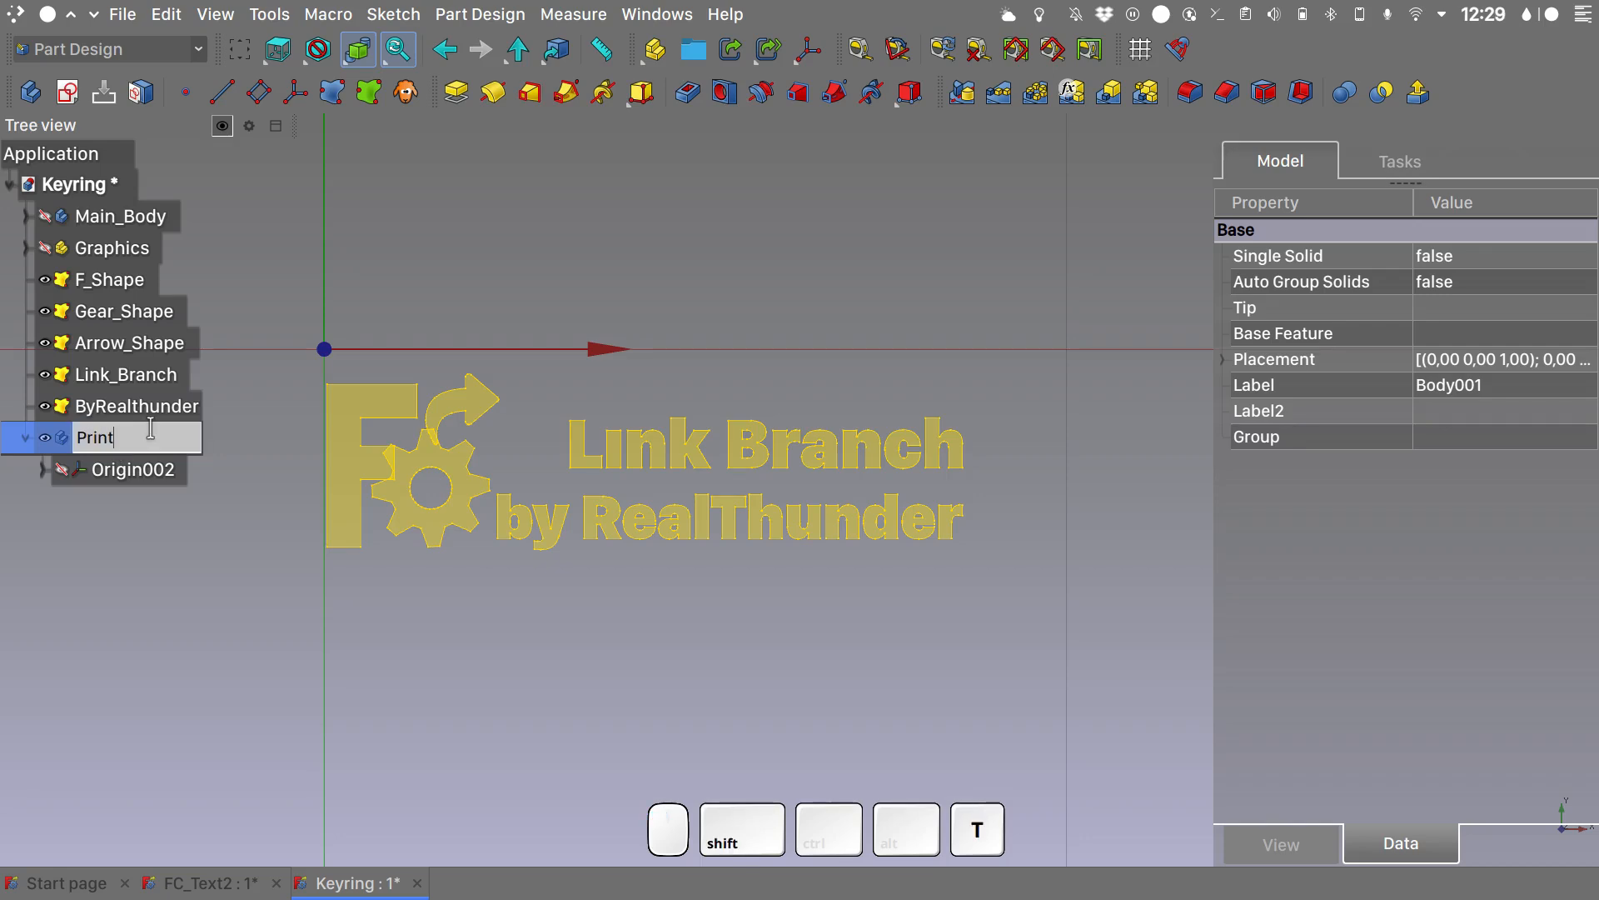
key("Return")
- Move all five shape binders, from F_Shape to ByRealthunder, into the Printed_Graphics body and clear the selection
left_click(132, 288)
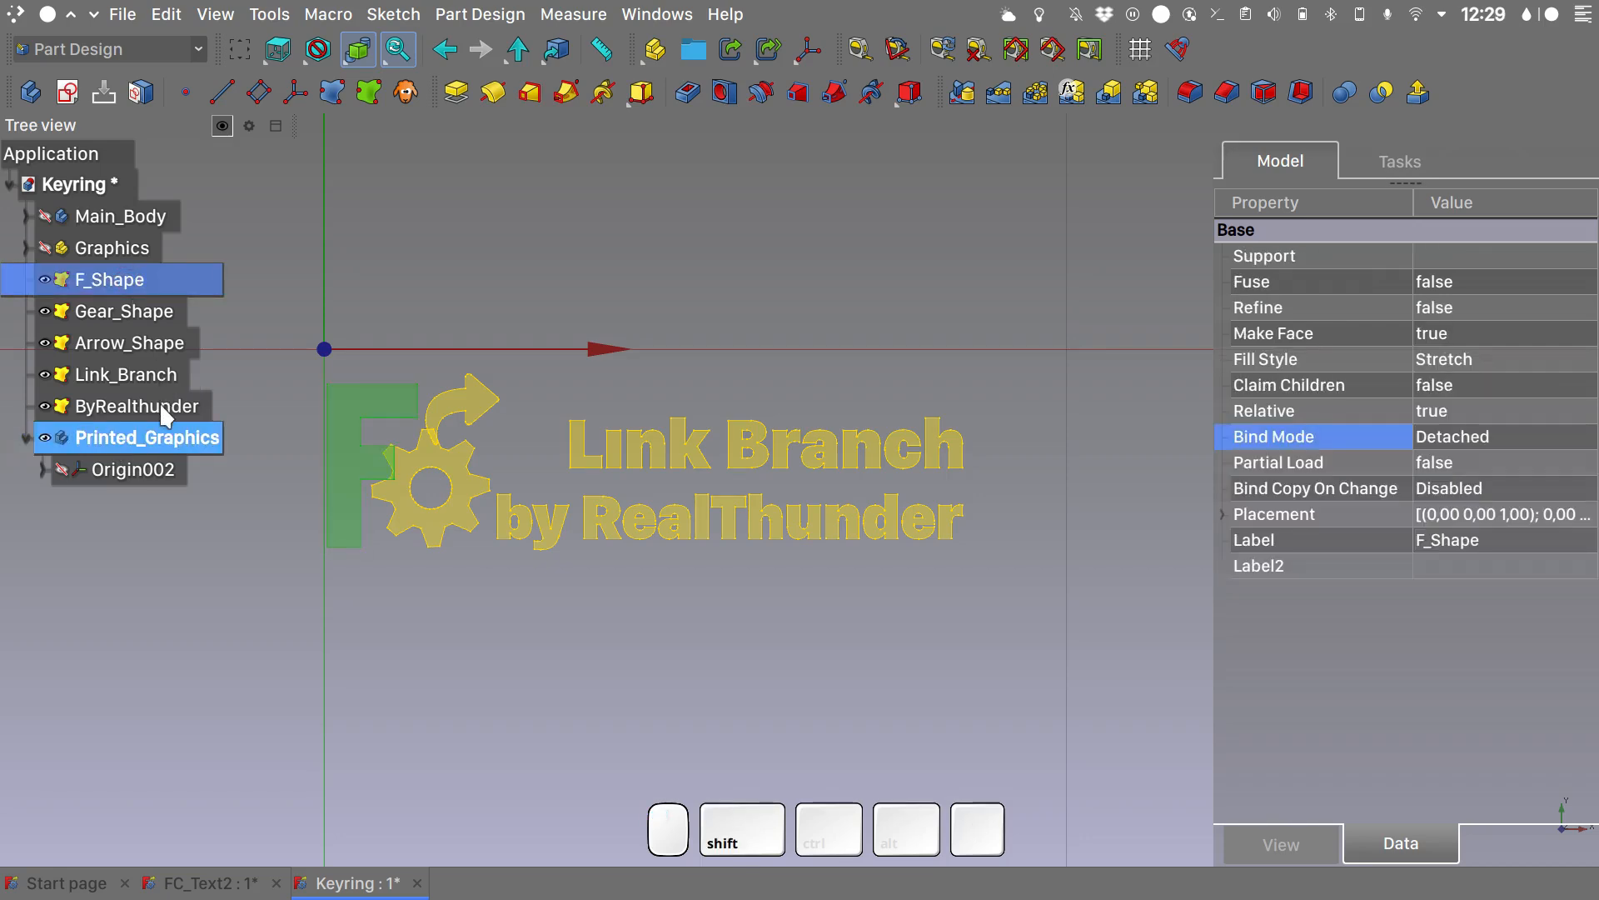
left_click(158, 403, "shift")
left_click_drag(98, 275, 142, 432)
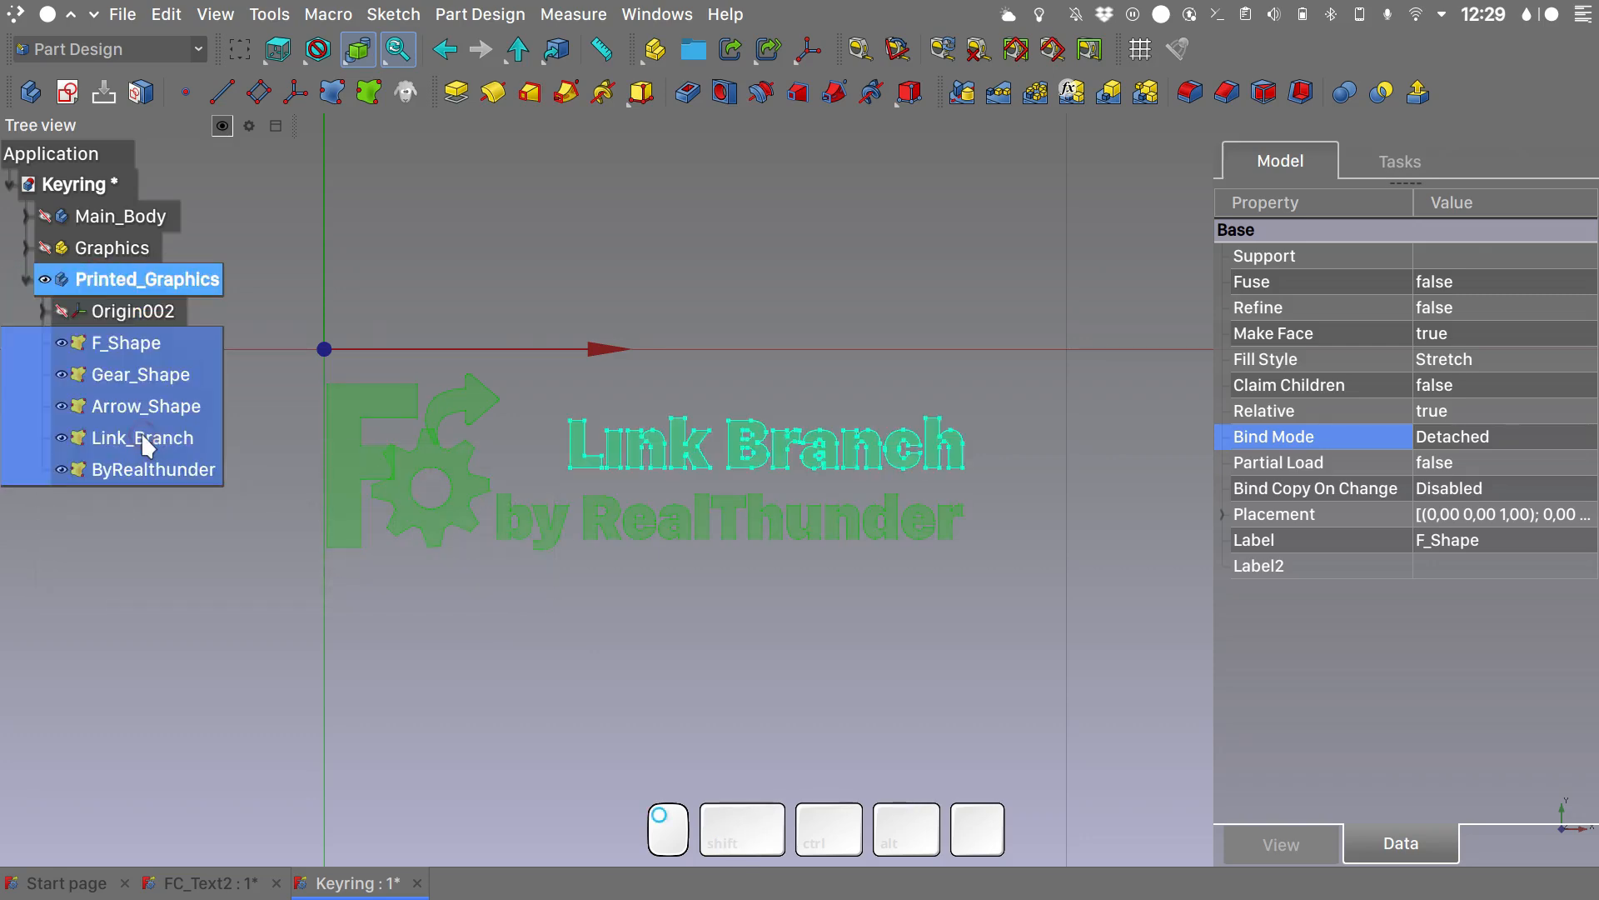
left_click(483, 243)
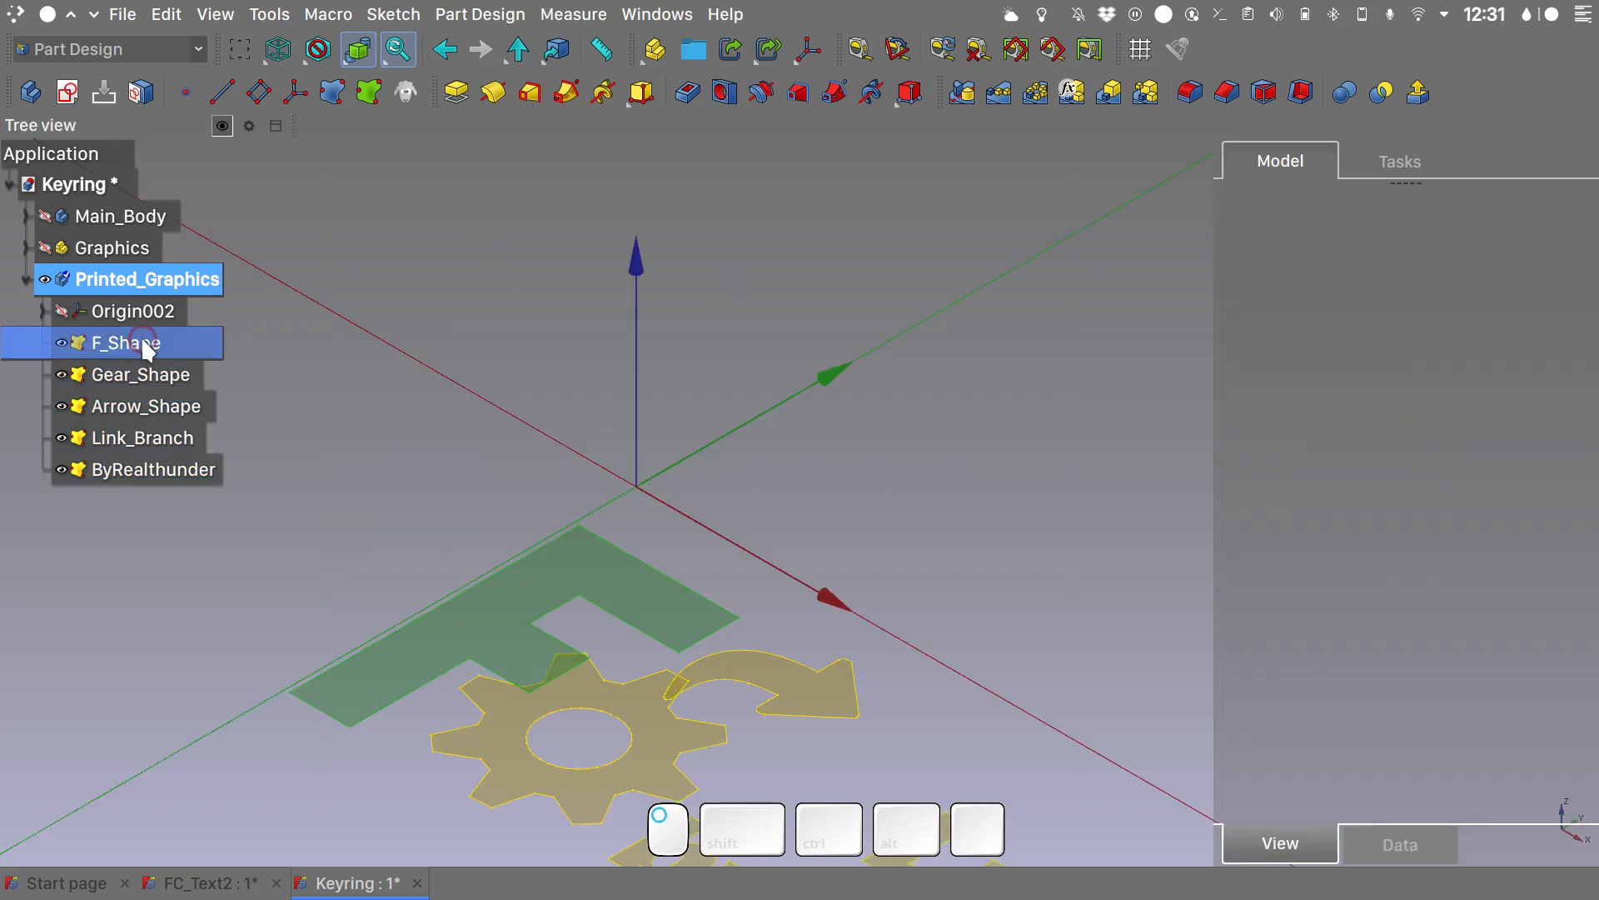
- Set the shape color of the five binders, from F_Shape to ByRealthunder, to the custom red #ff2d1a
left_click(129, 343)
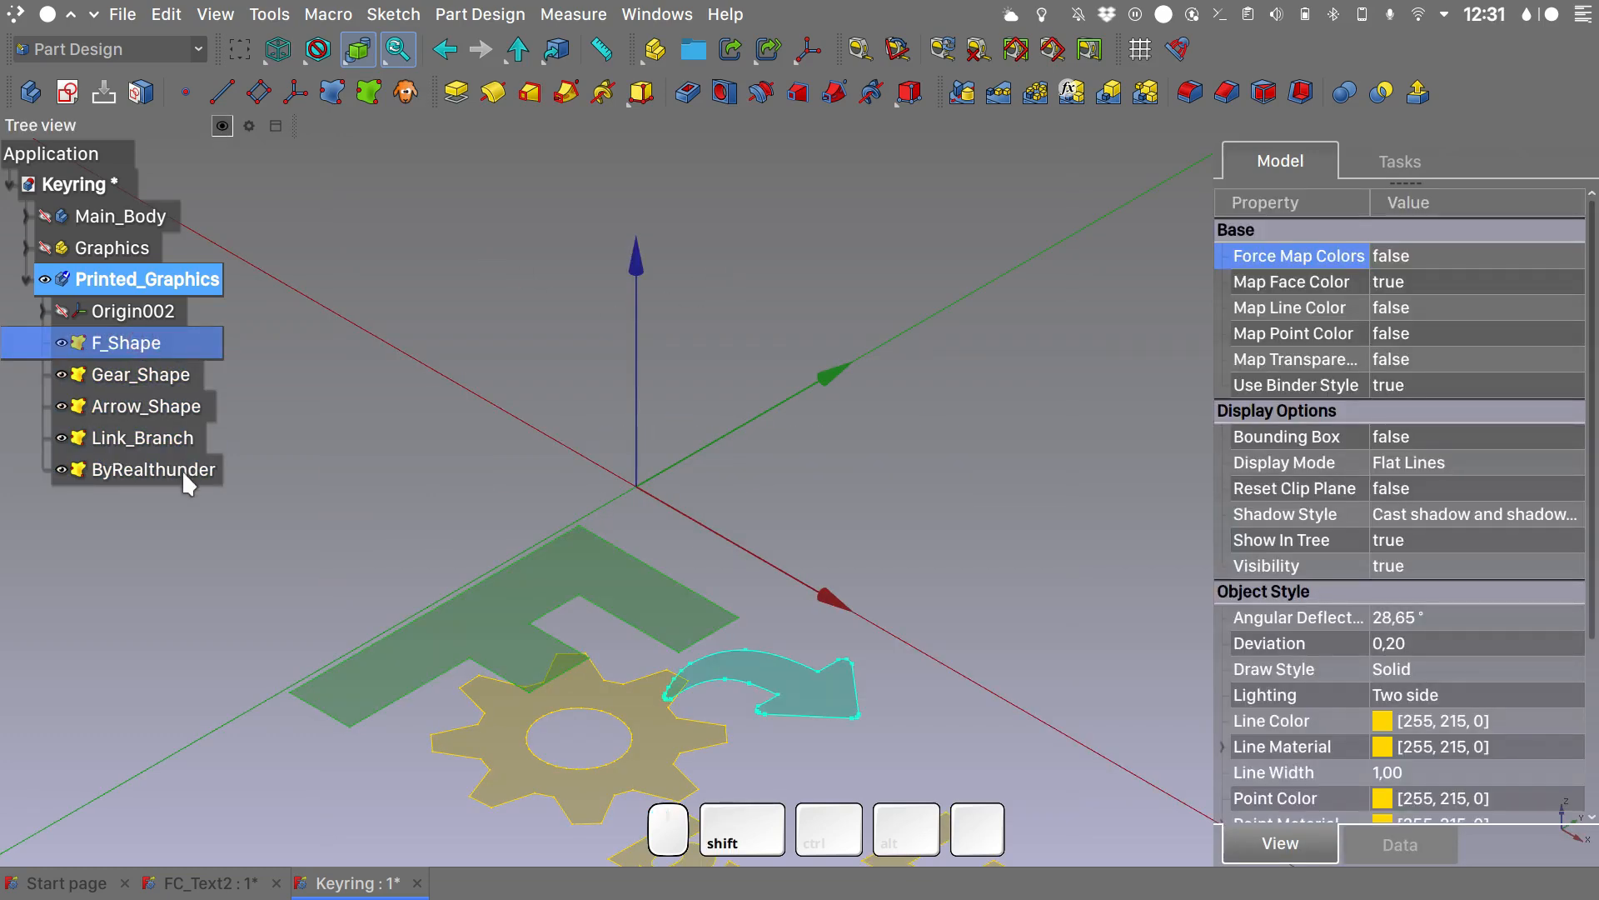
left_click(181, 468, "shift")
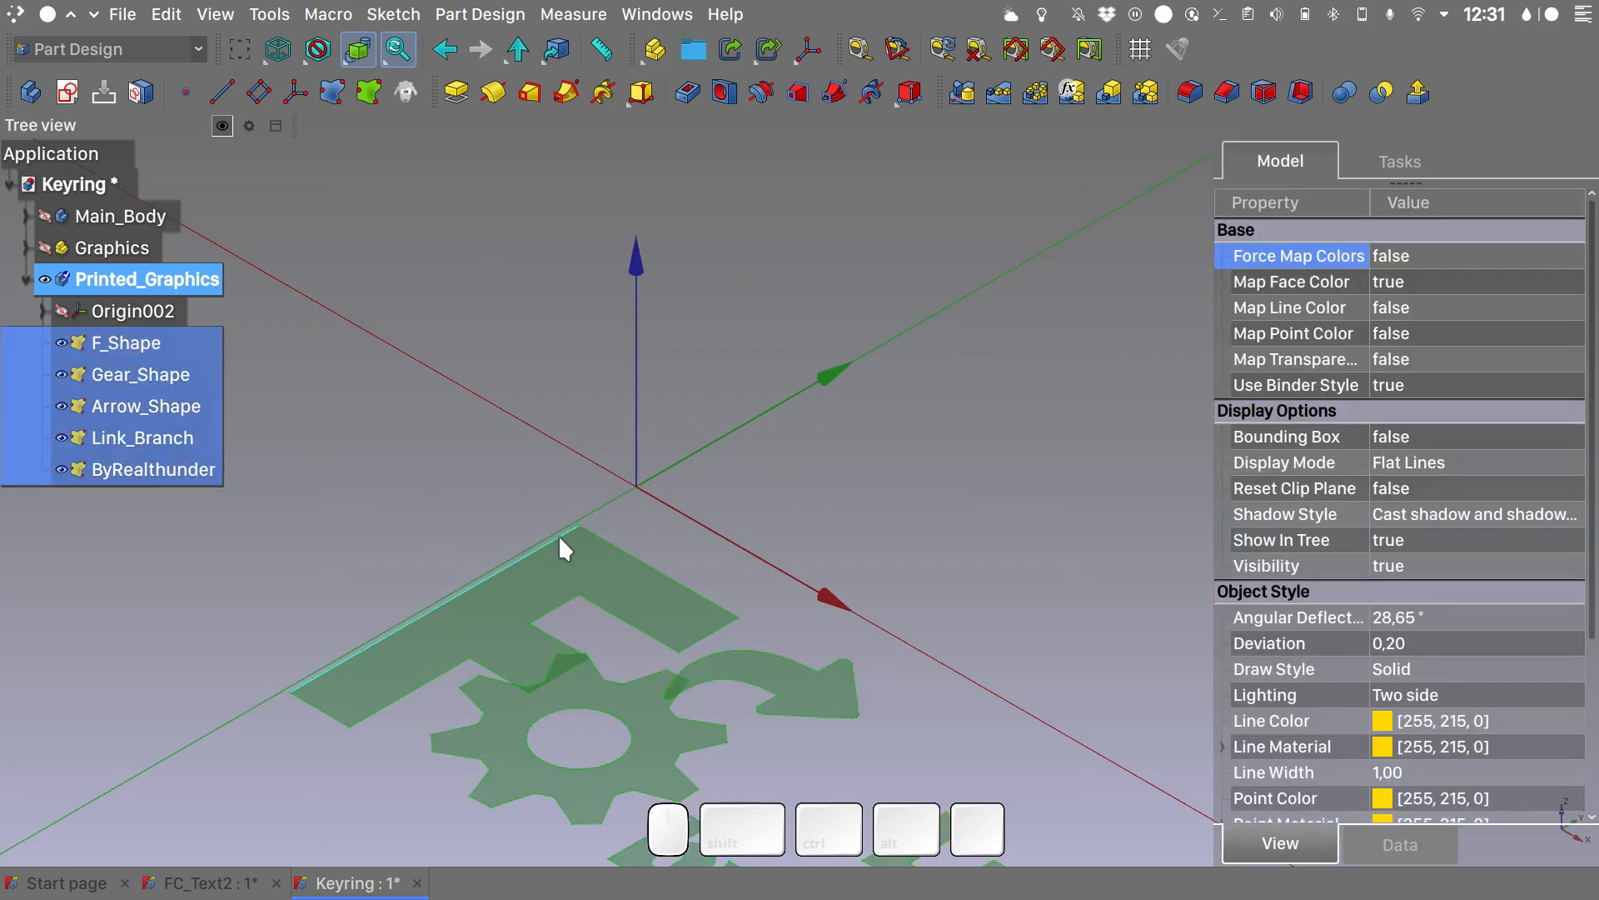
scroll(558, 533, "down", 2)
scroll(558, 533, "down", 3)
middle_click_drag(558, 533, 546, 391, "shift")
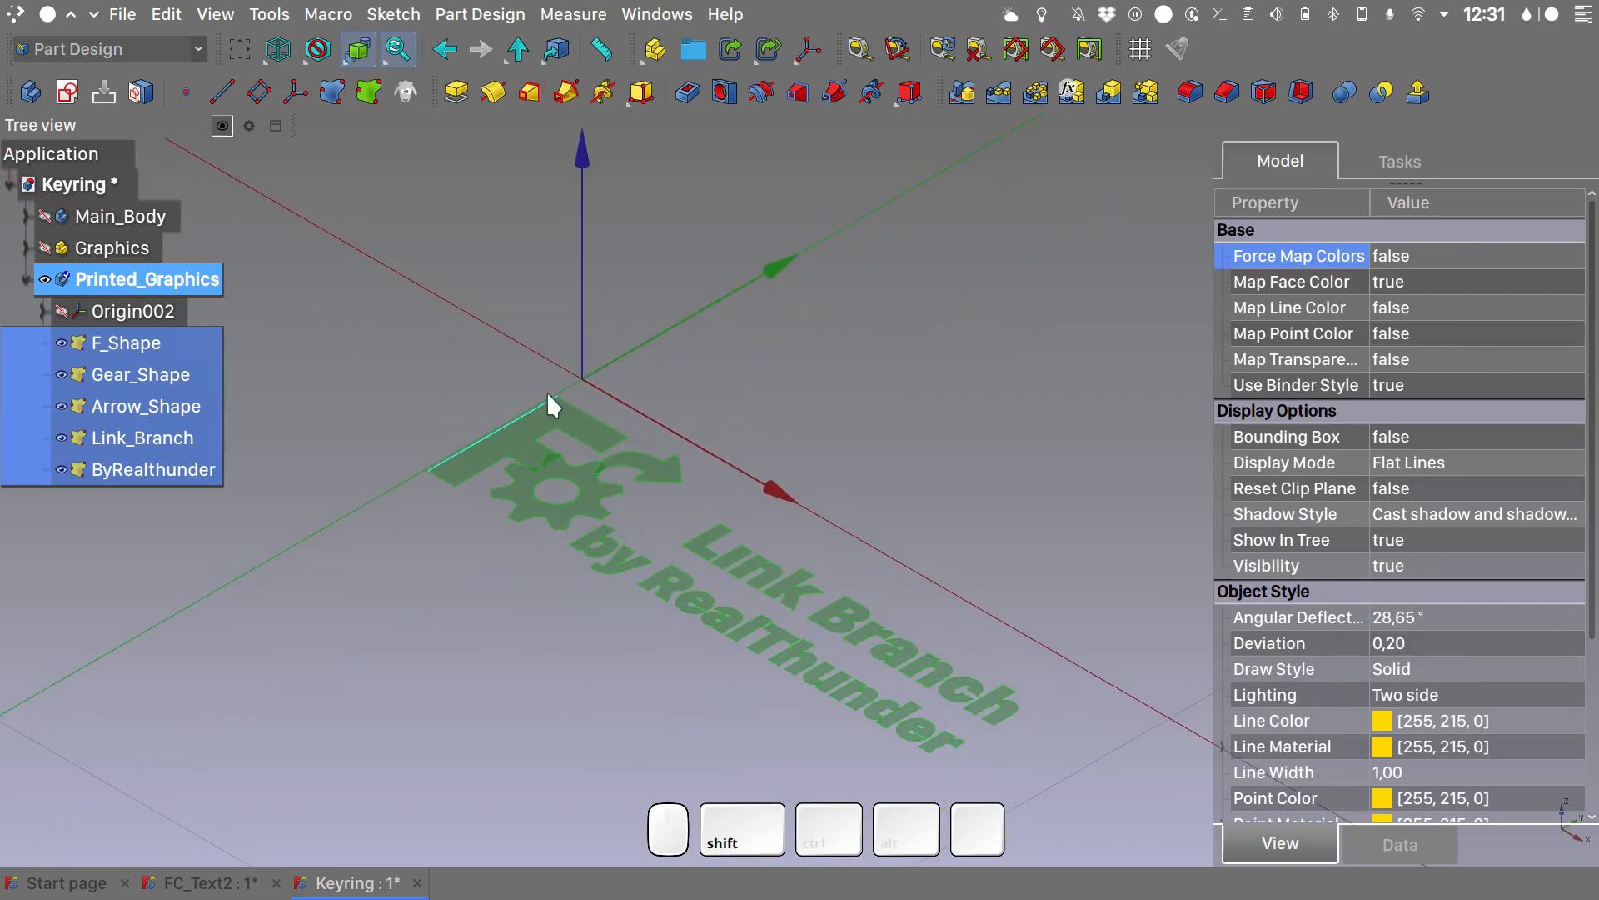
key("ctrl+d")
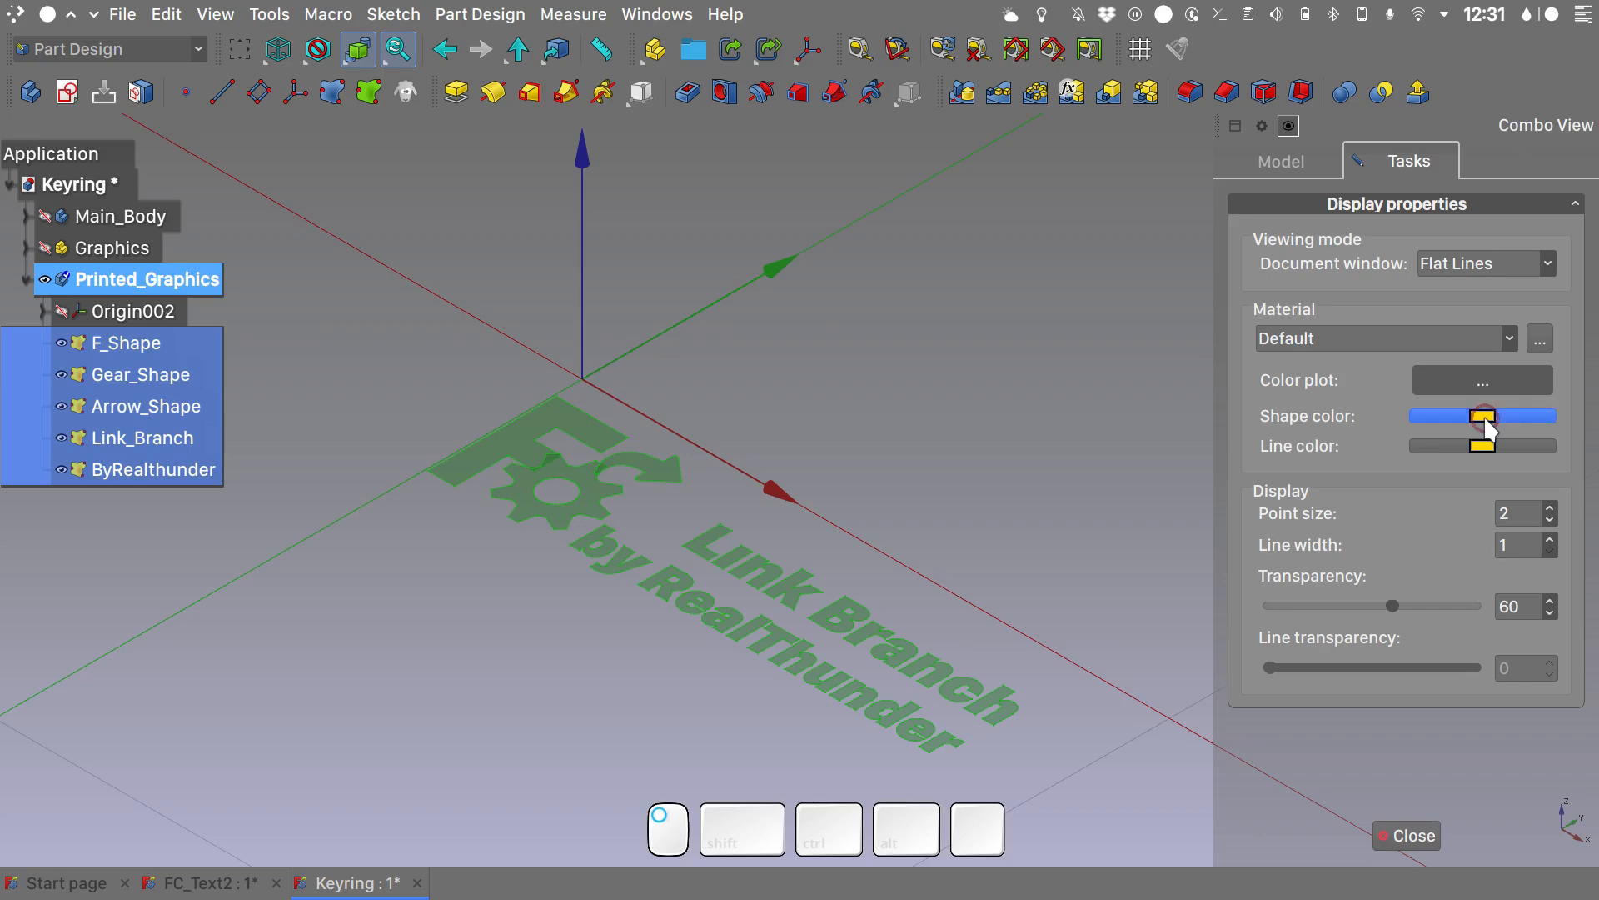
left_click(1445, 417)
left_click(591, 515)
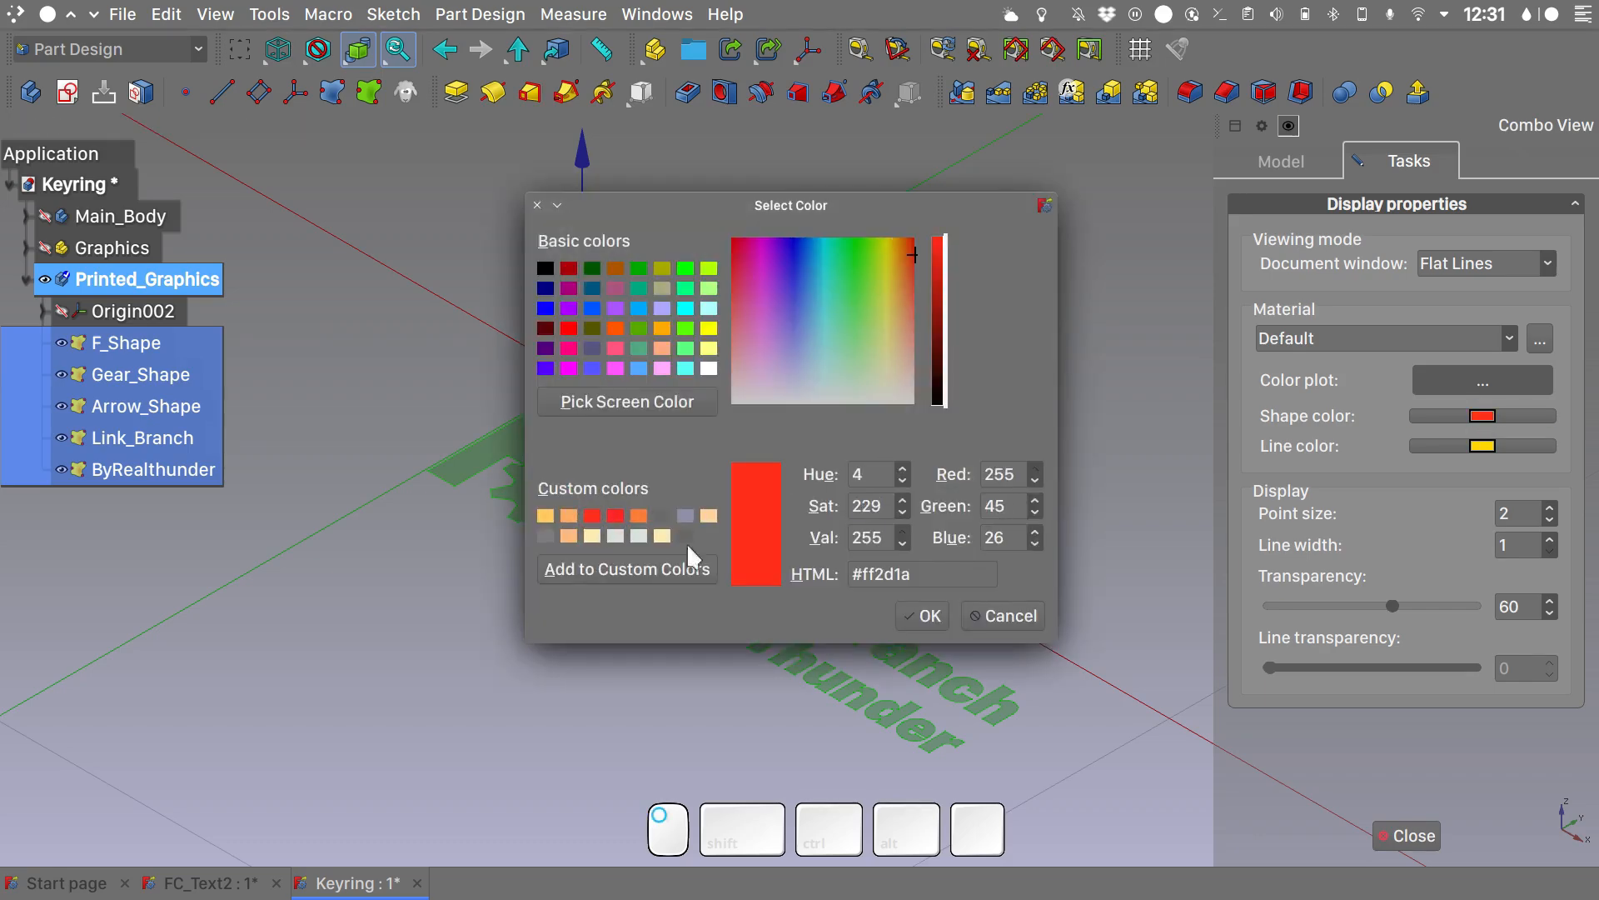
left_click(914, 617)
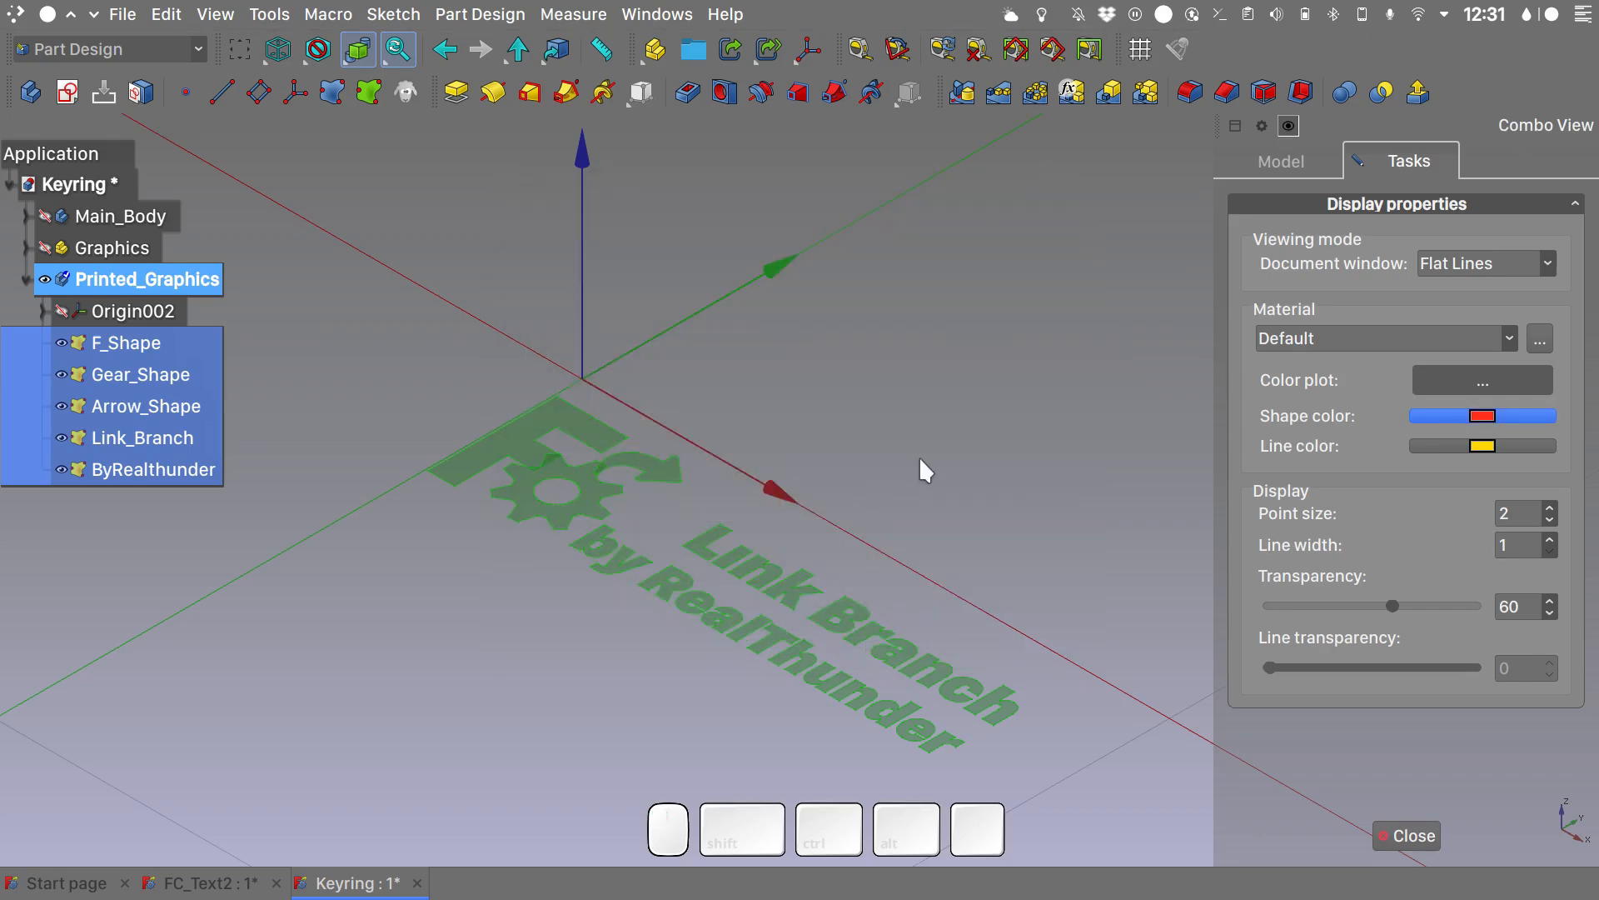
left_click(920, 459)
left_click(1406, 835)
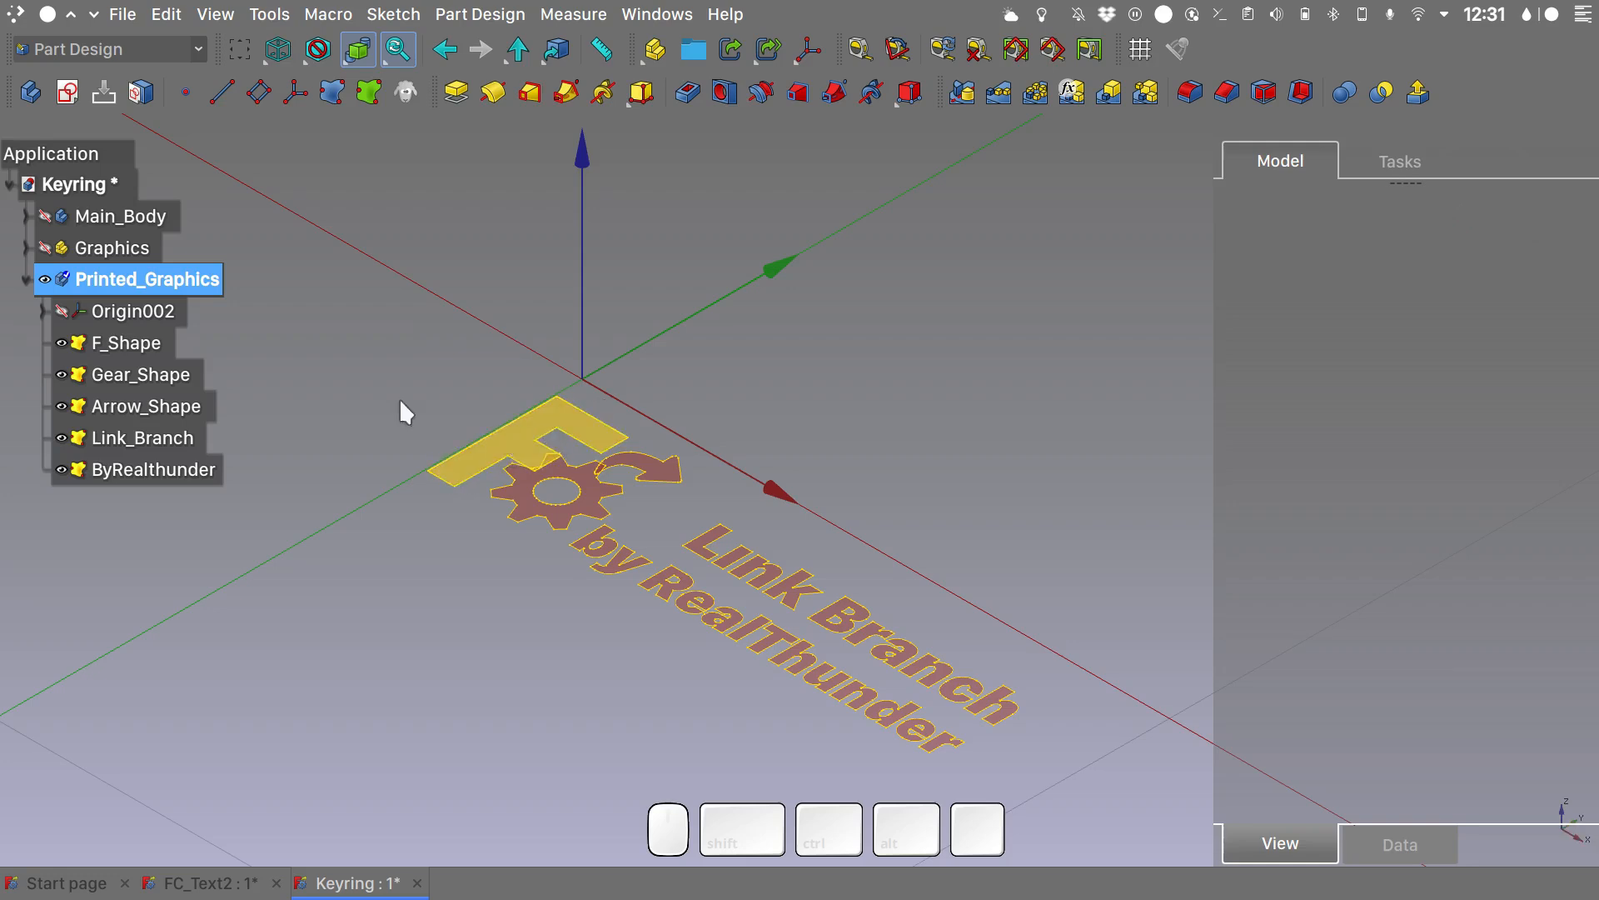
- Pad the F_Shape binder with a length of 2 mm and switch the view to the Shadow display style
left_click(114, 342)
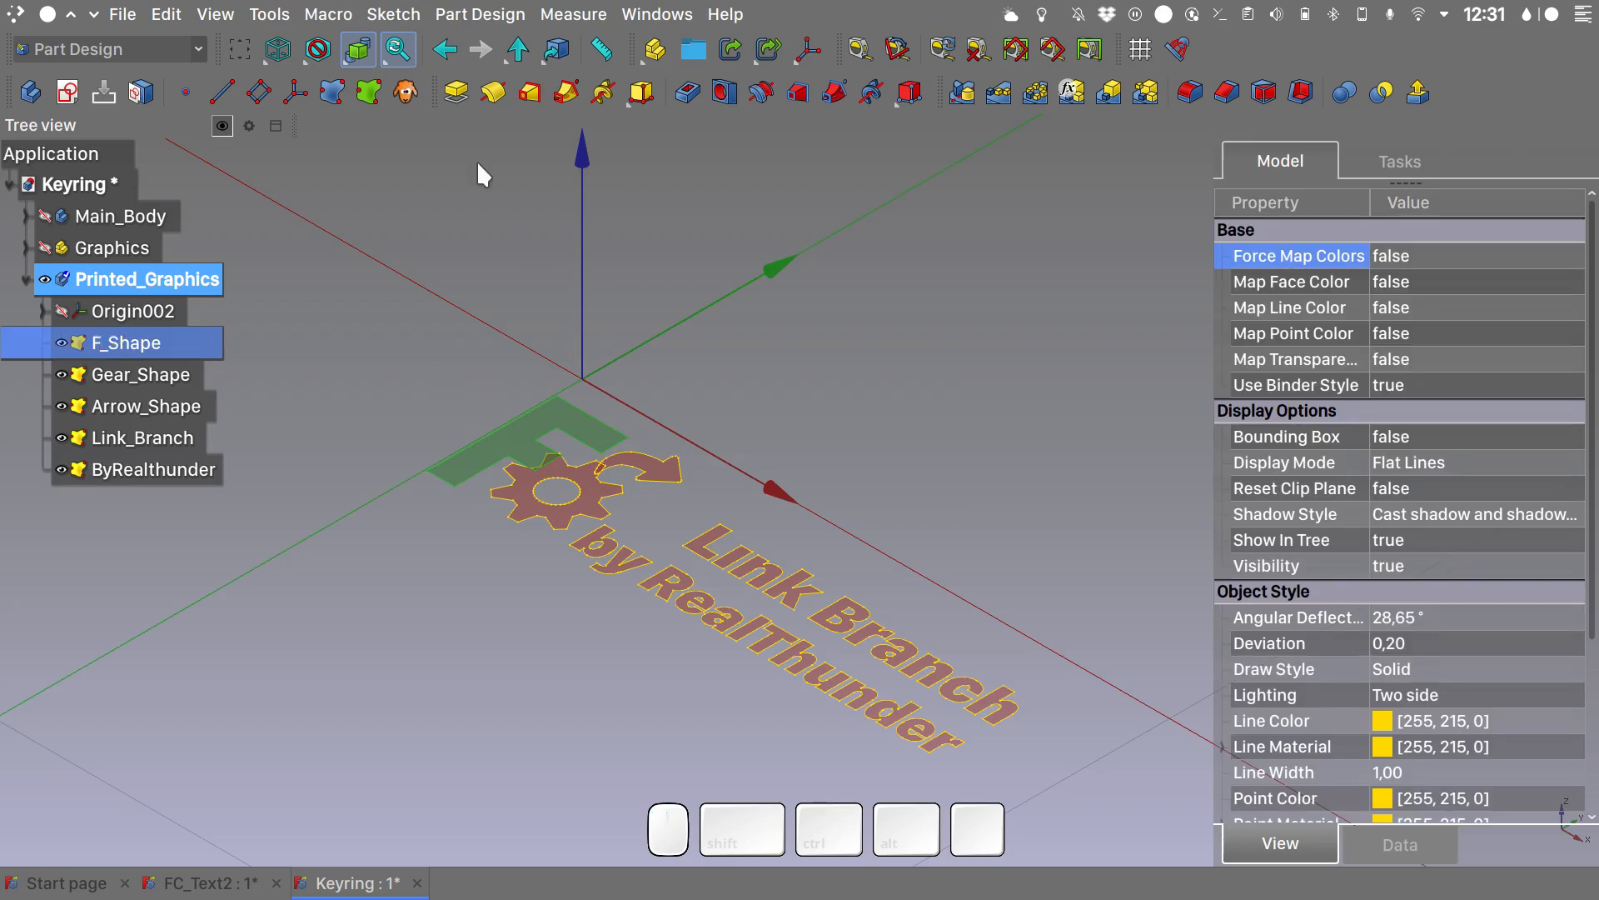
left_click(456, 93)
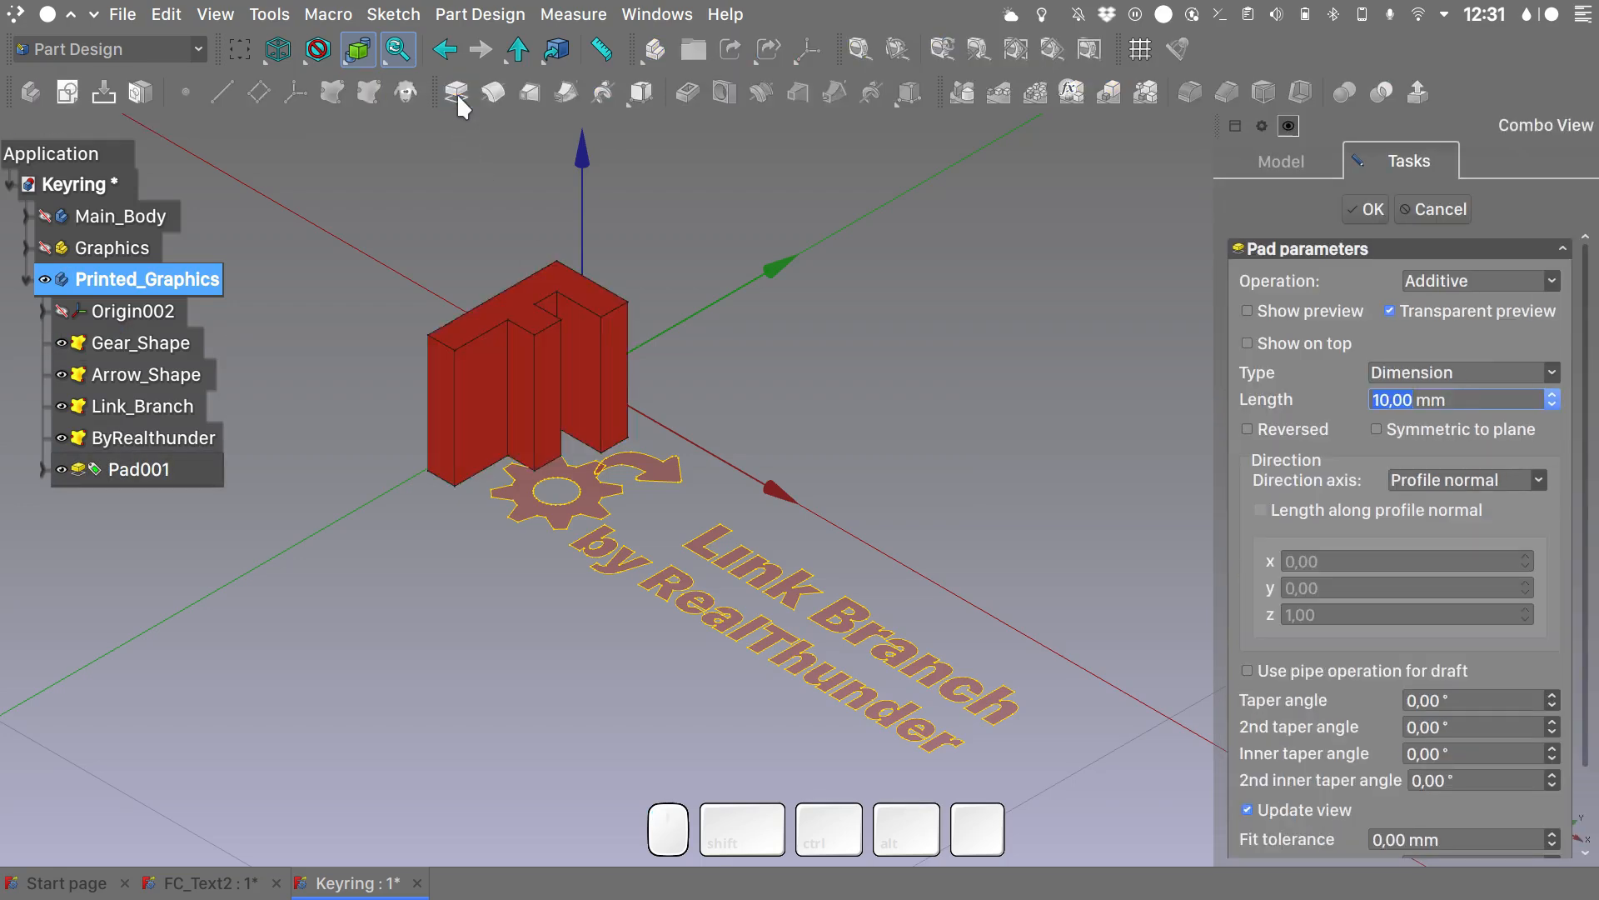
scroll(515, 380, "up", 8)
scroll(515, 379, "down", 7)
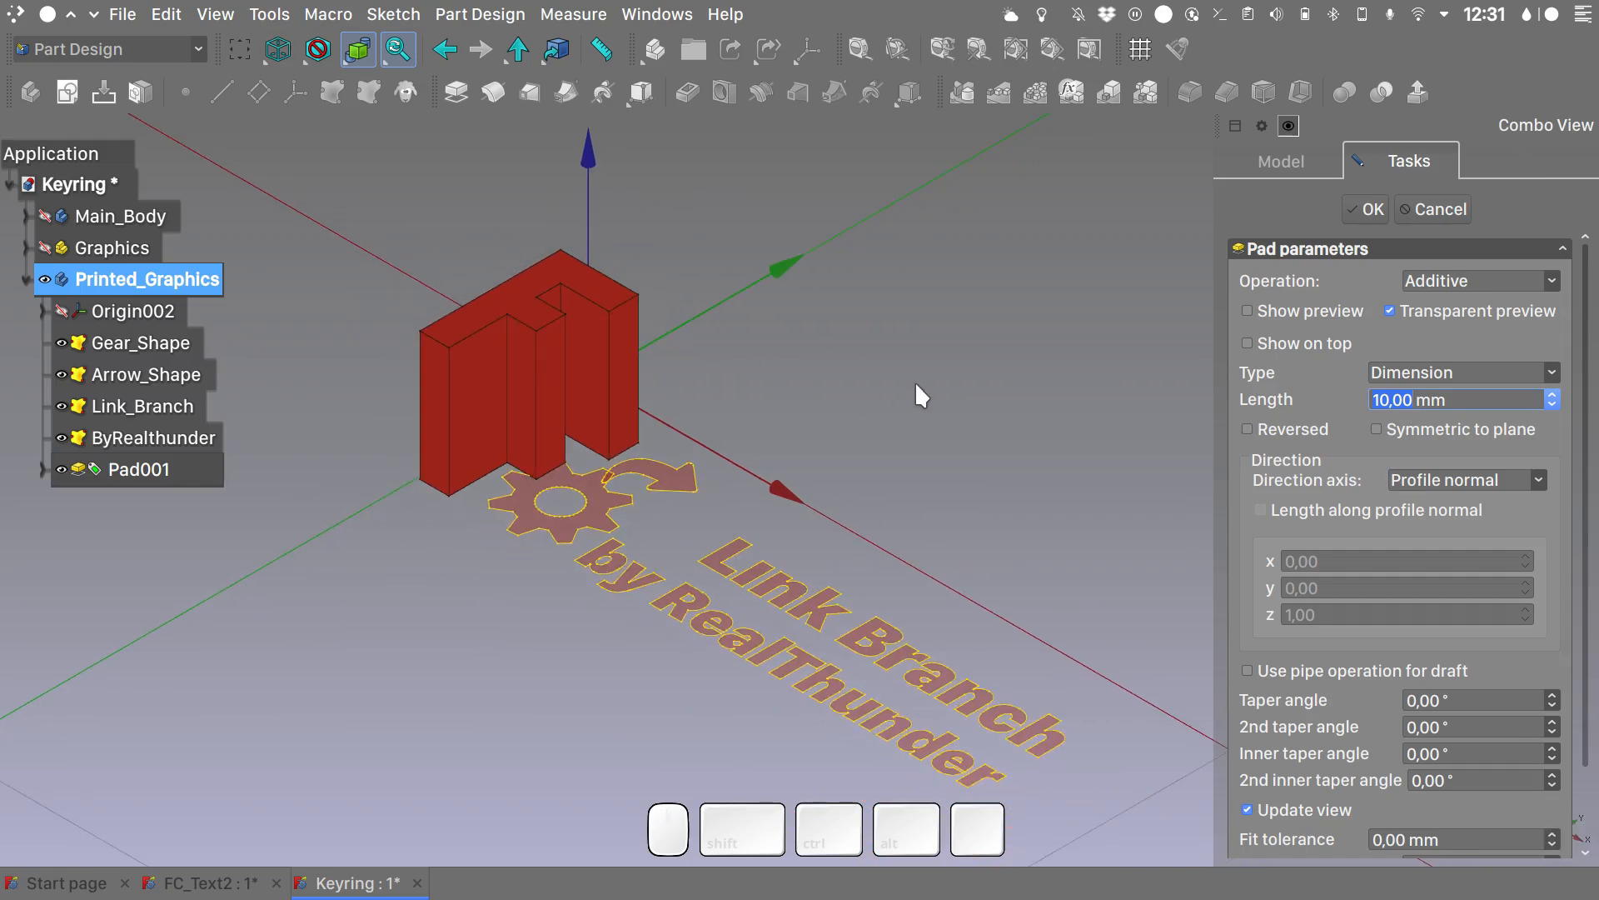
left_click(1413, 401)
left_click(1326, 405)
type("2")
key("Return")
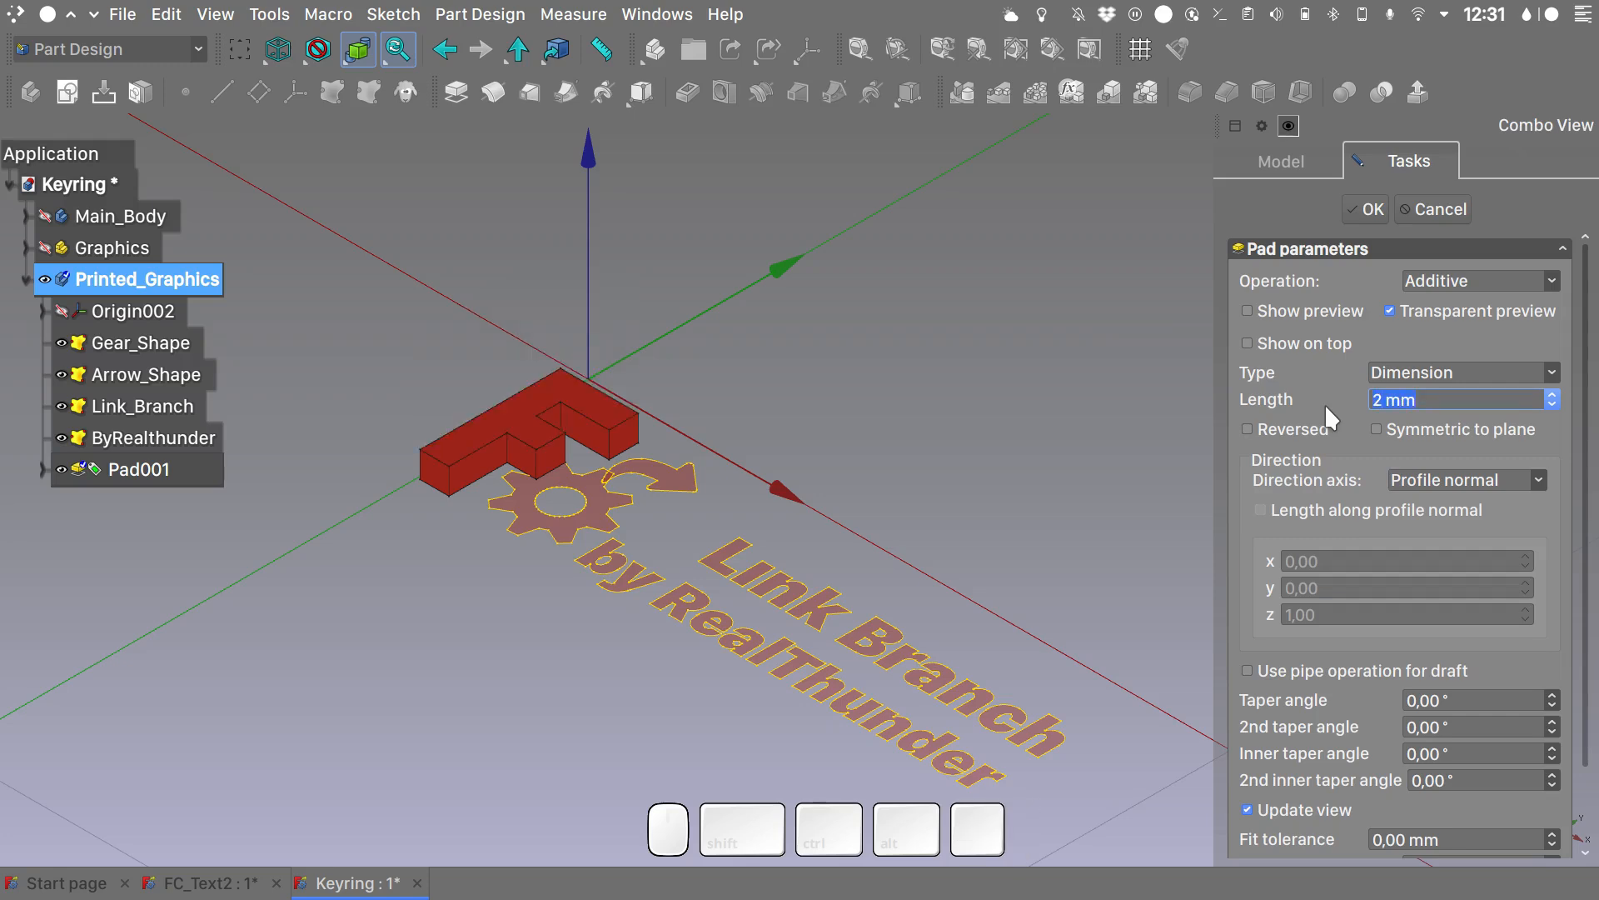
key("q")
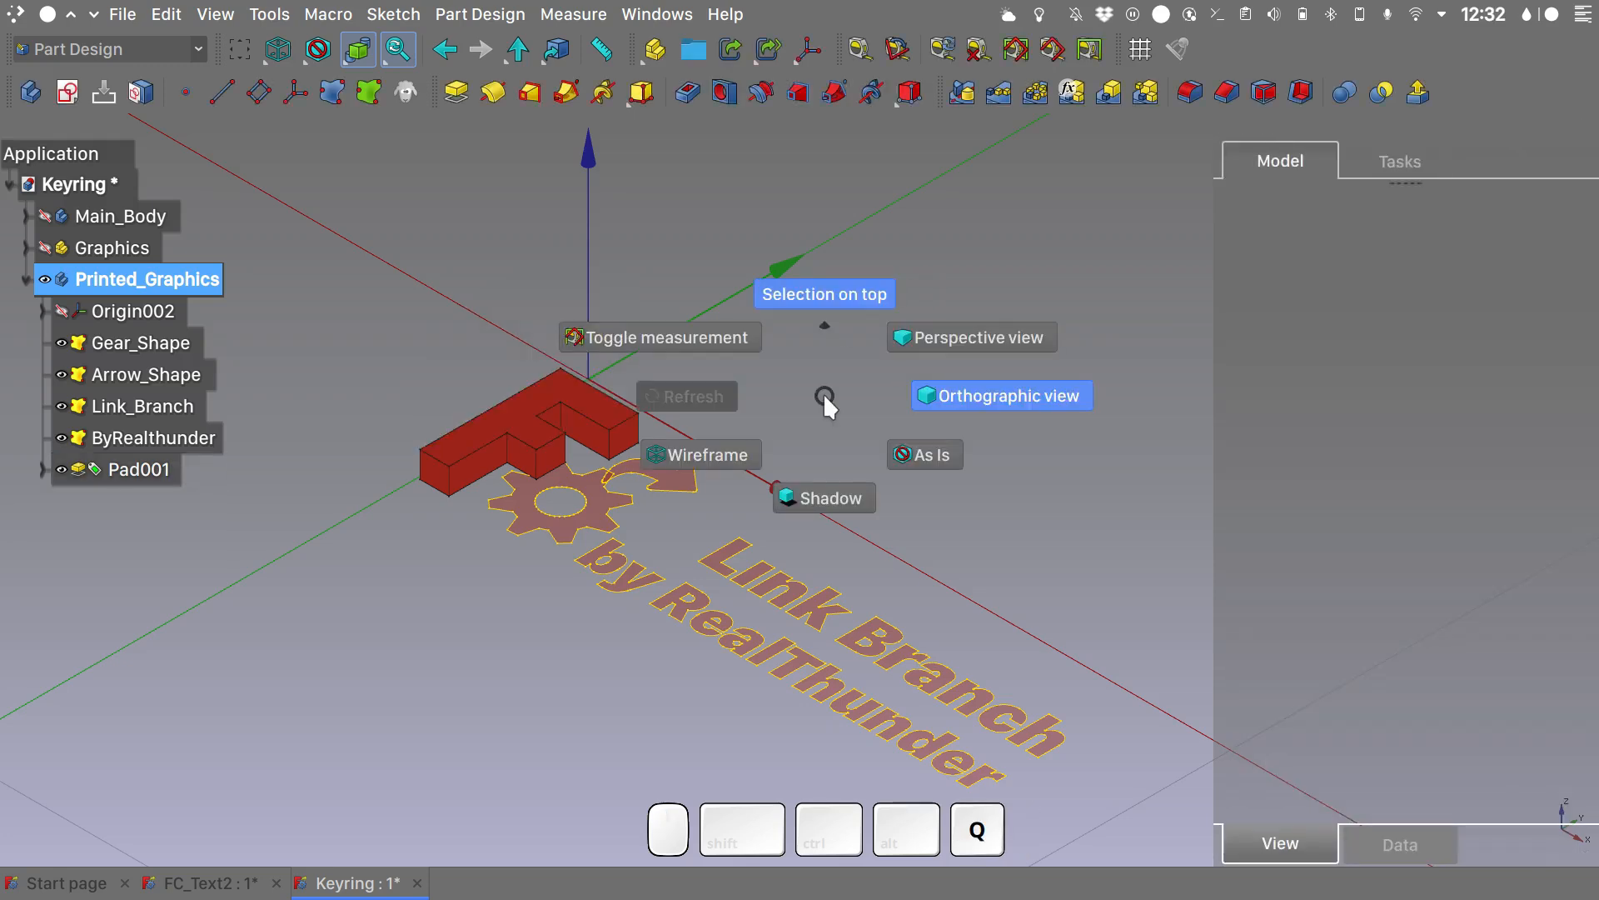
left_click(843, 504)
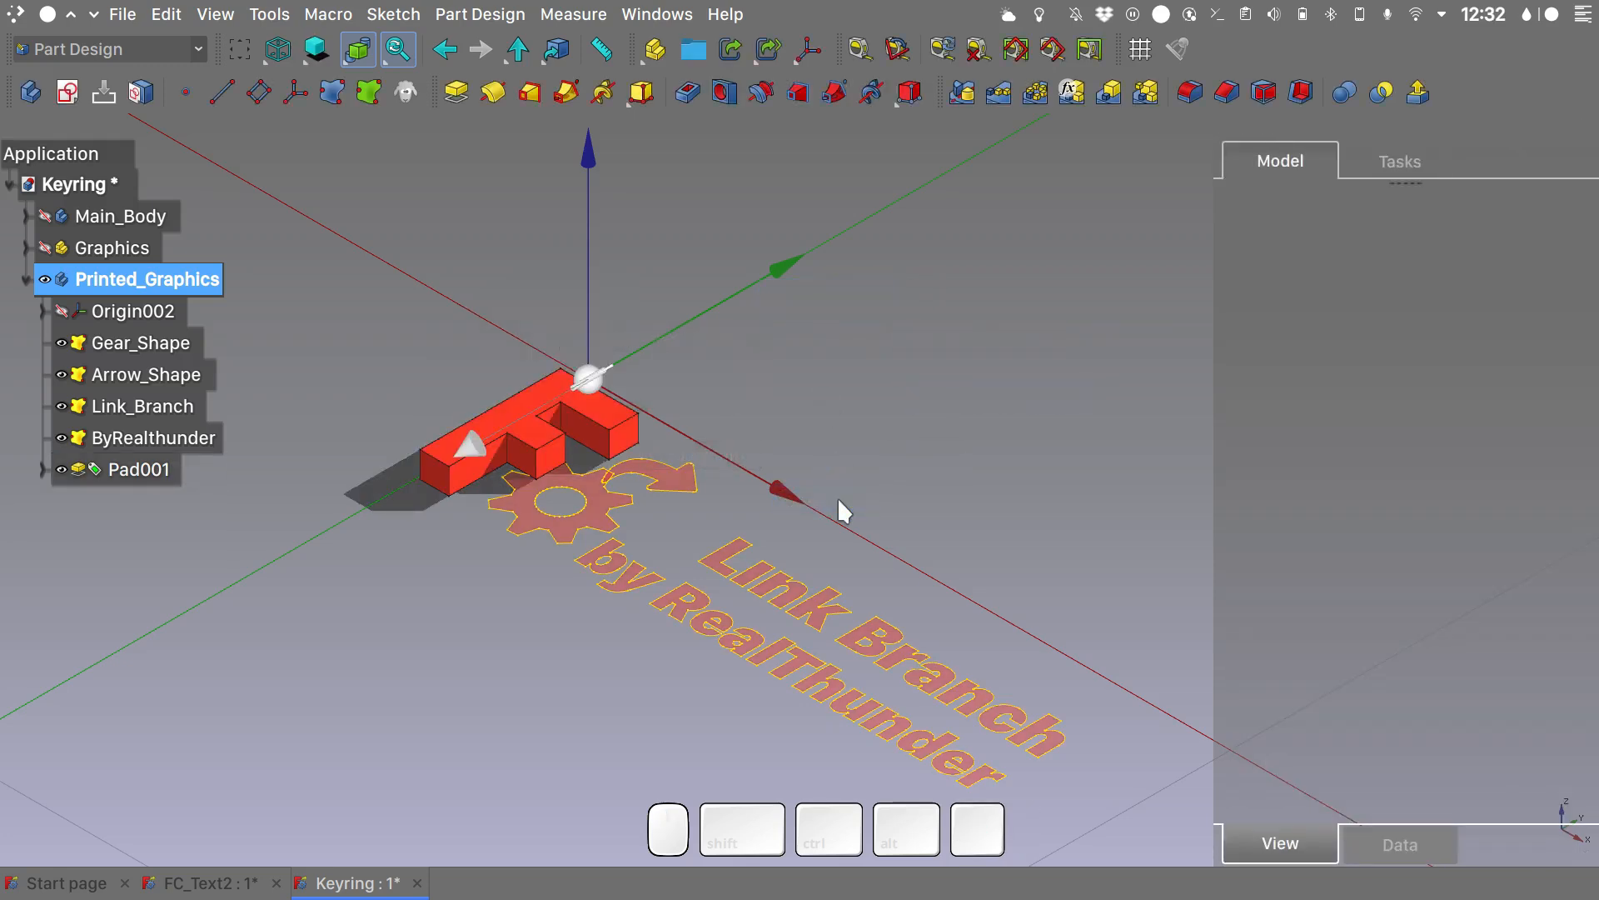
- Pad the Gear_Shape binder with a length of 1.5 mm
left_click(158, 348)
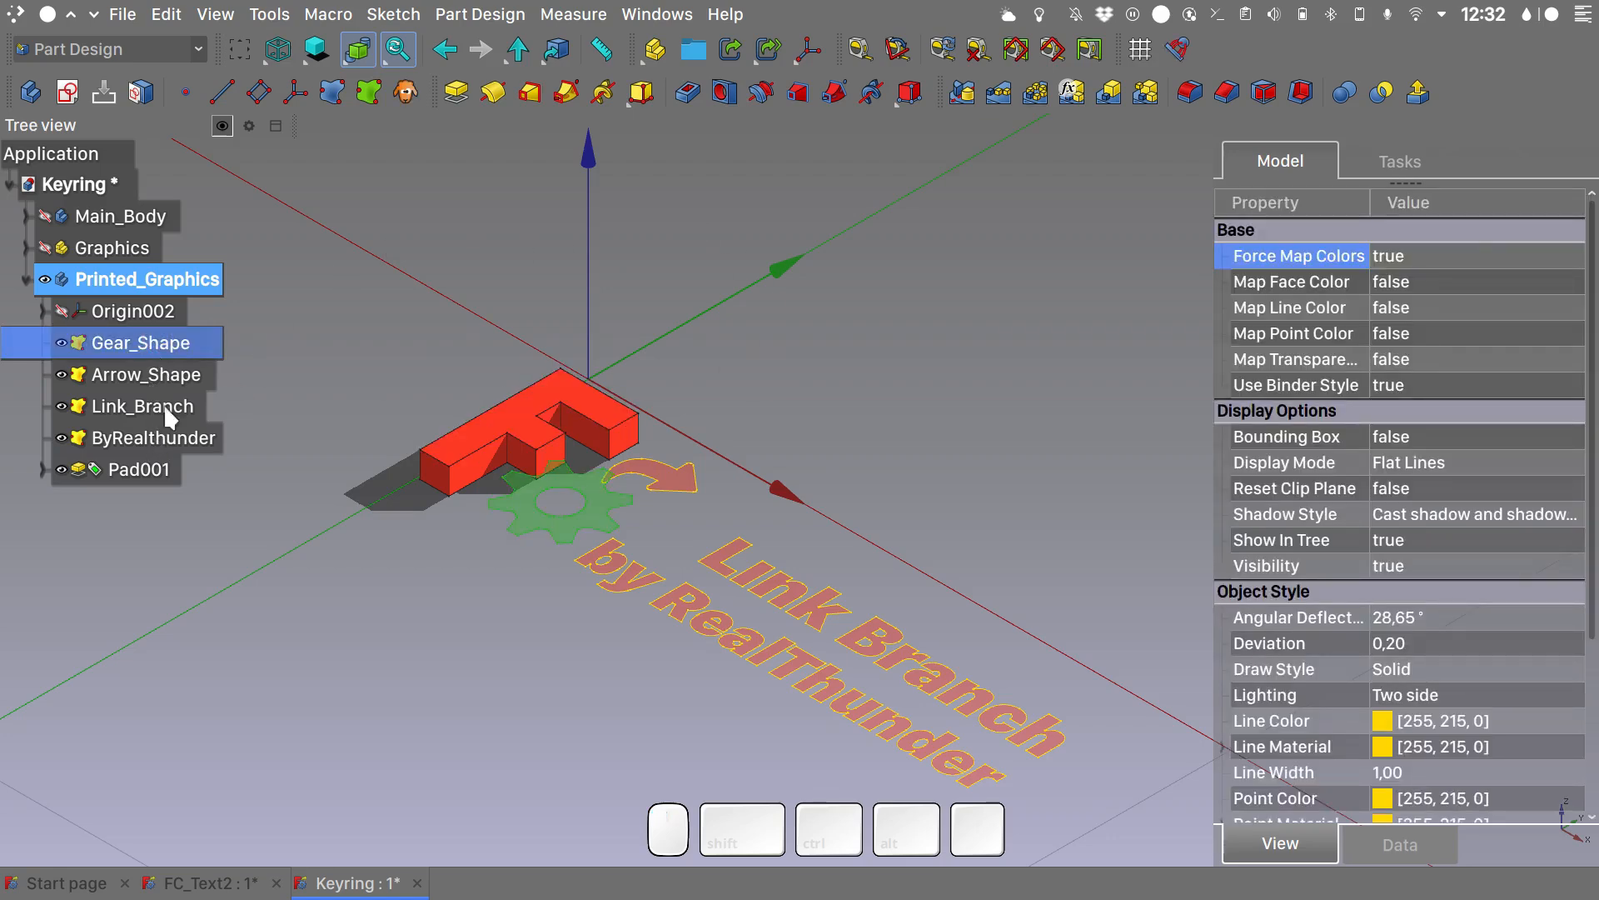
left_click(456, 91)
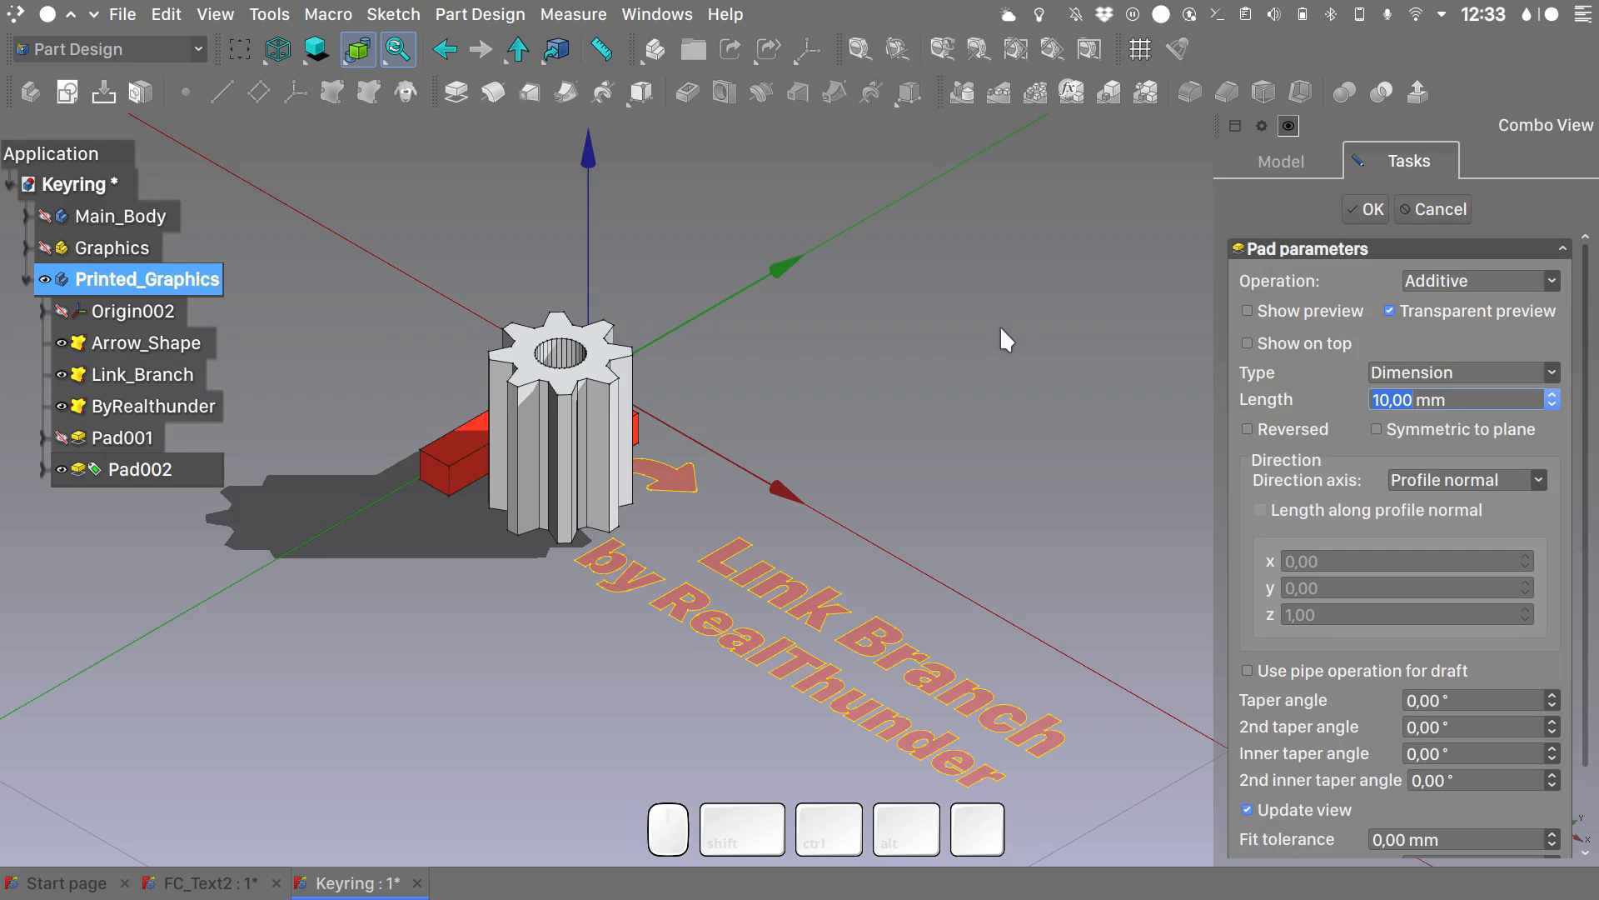
type("1,")
type("5")
key("Return")
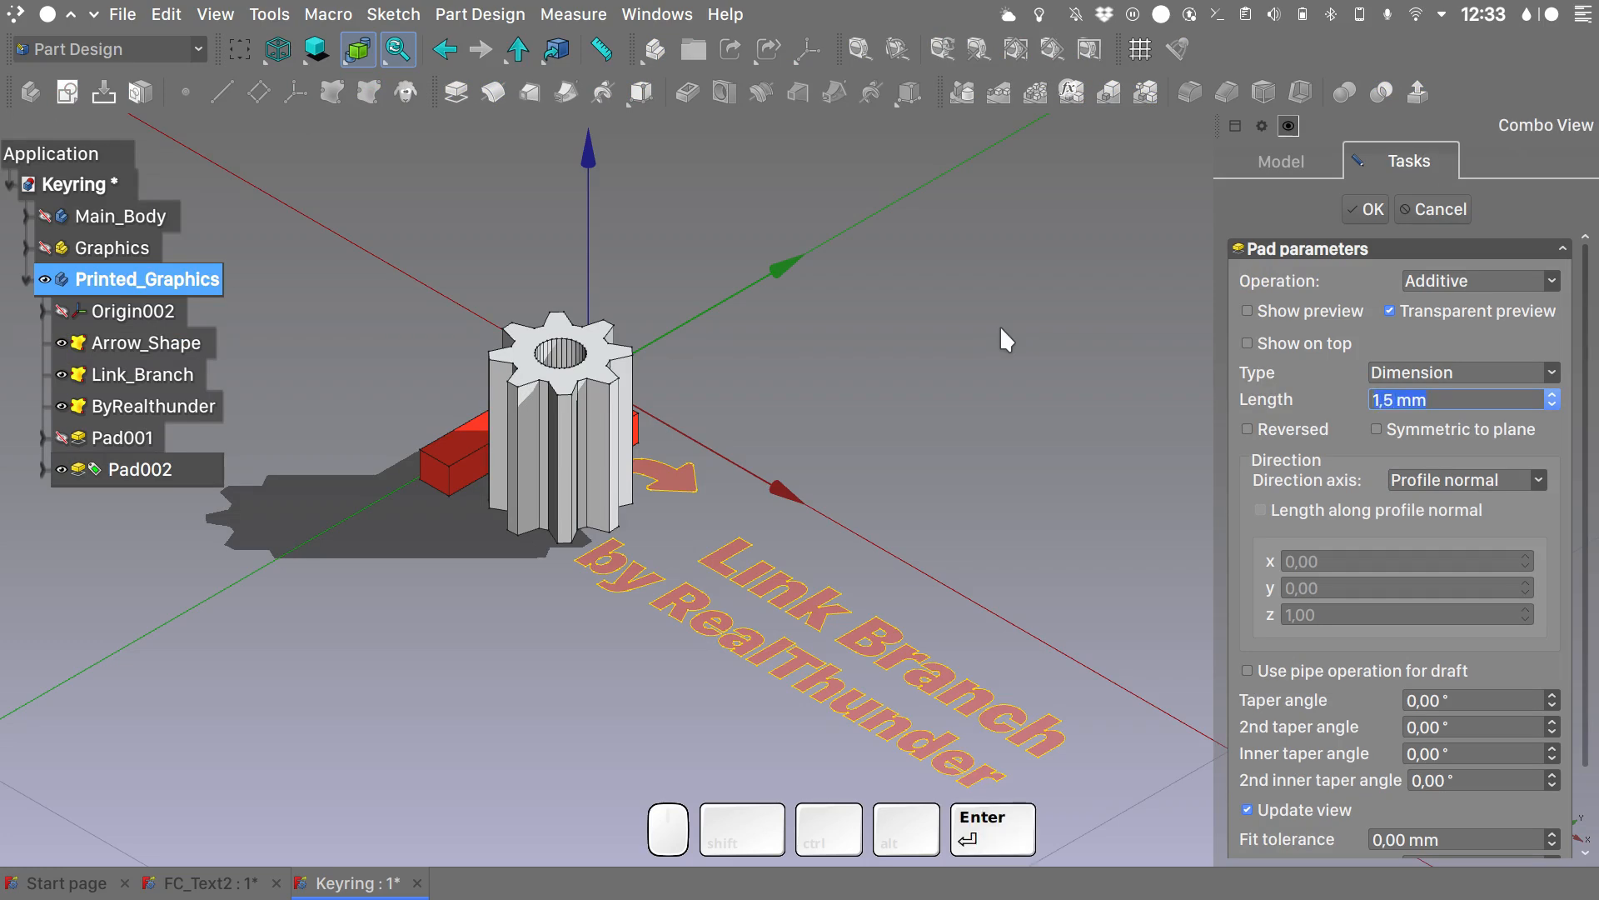
left_click(561, 449)
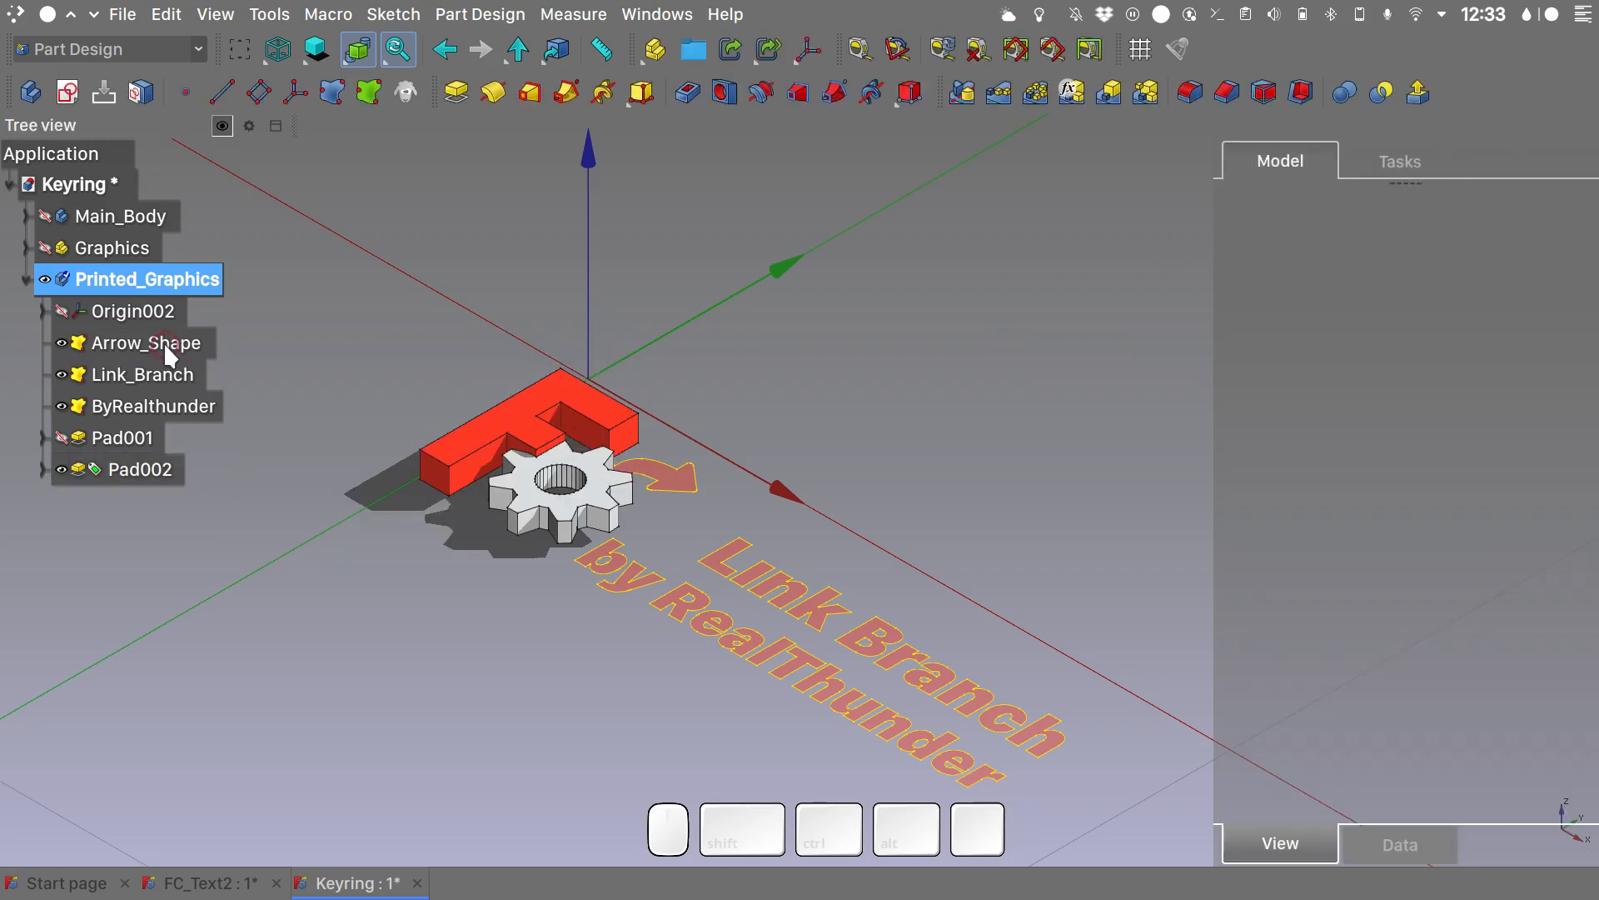
- Pad the Arrow_Shape binder with a length of 2 mm
left_click(163, 342)
left_click(449, 91)
type("2")
key("Return")
left_click(1365, 209)
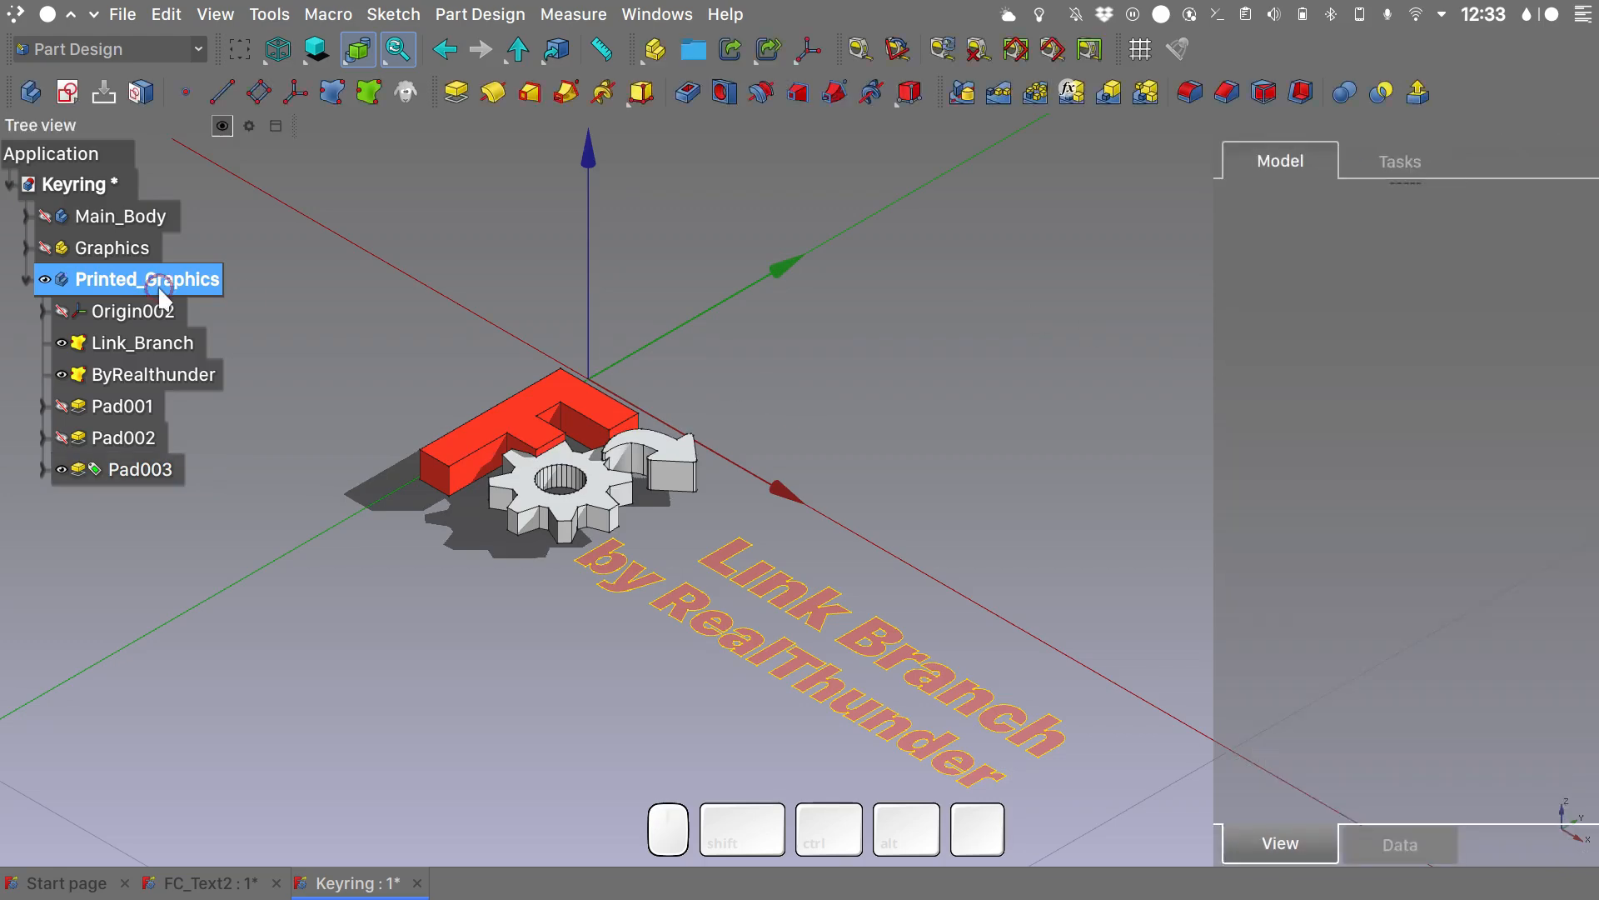
- Set the shape color of the Printed_Graphics body to red
left_click(149, 280)
key("ctrl+d")
left_click(1481, 415)
left_click(967, 658)
key("Escape")
key("Escape")
- Pad the Link_Branch binder with a length of 1.5 mm
left_click(142, 344)
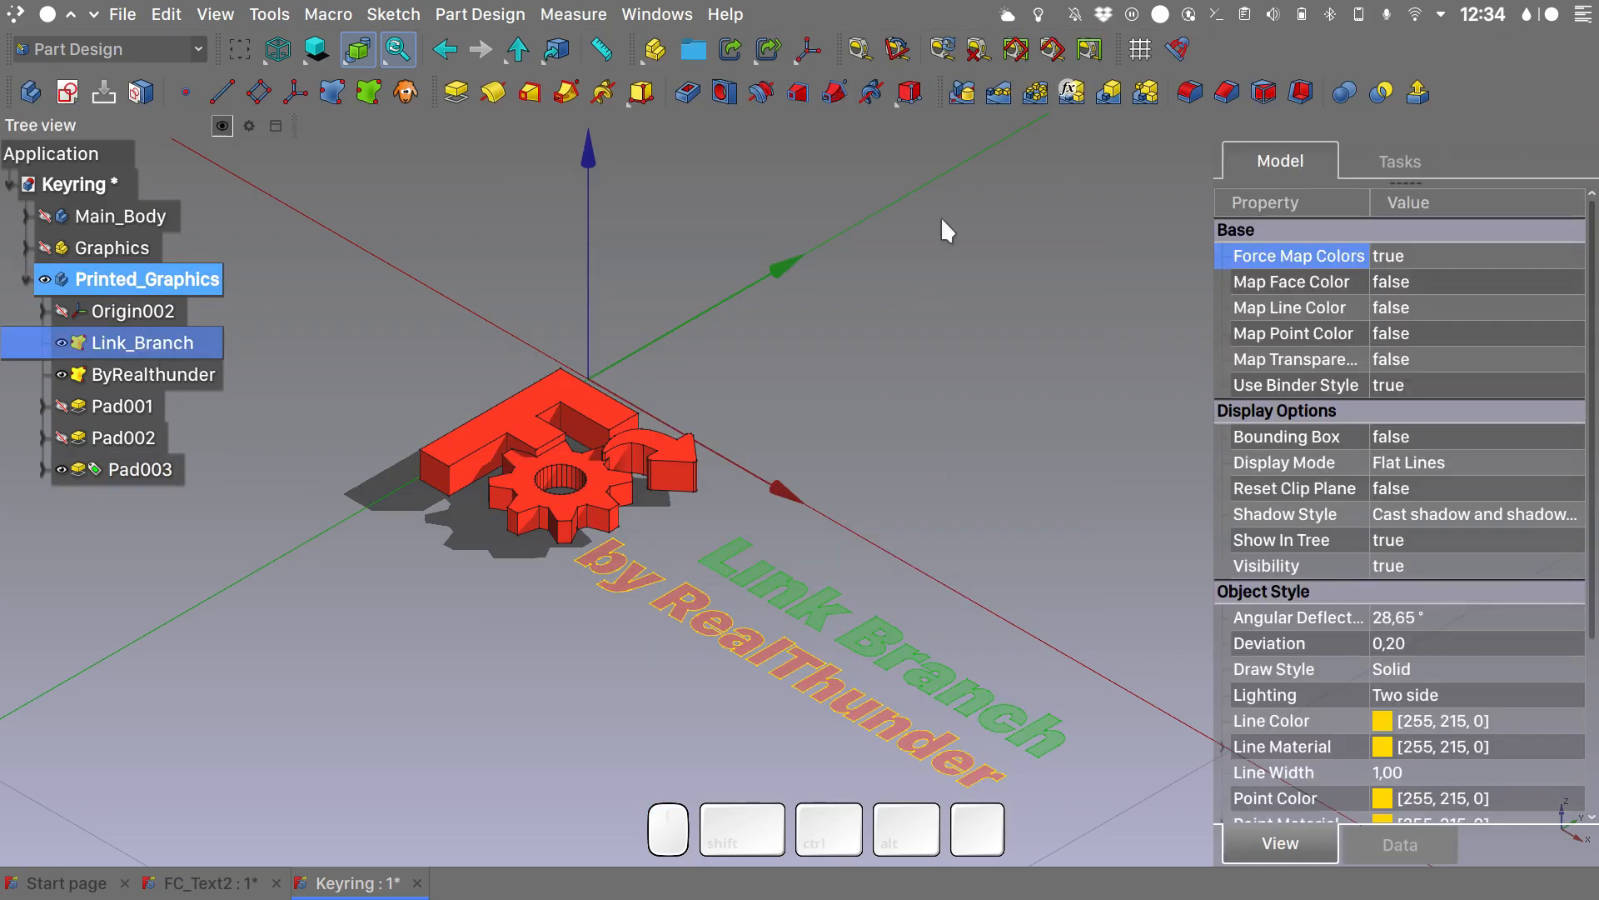
left_click(456, 92)
type("1,5")
key("Return")
- Pad the ByRealthunder binder with a length of 1.5 mm and save the document
left_click(154, 343)
left_click(1366, 209)
left_click(456, 93)
type("1,5")
left_click(1366, 210)
key("ctrl+s")
- Show Main_Body and use Transform to raise the Printed_Graphics body about 5 mm along Z onto the tag's upper face
middle_click_drag(1007, 361, 953, 442, "alt")
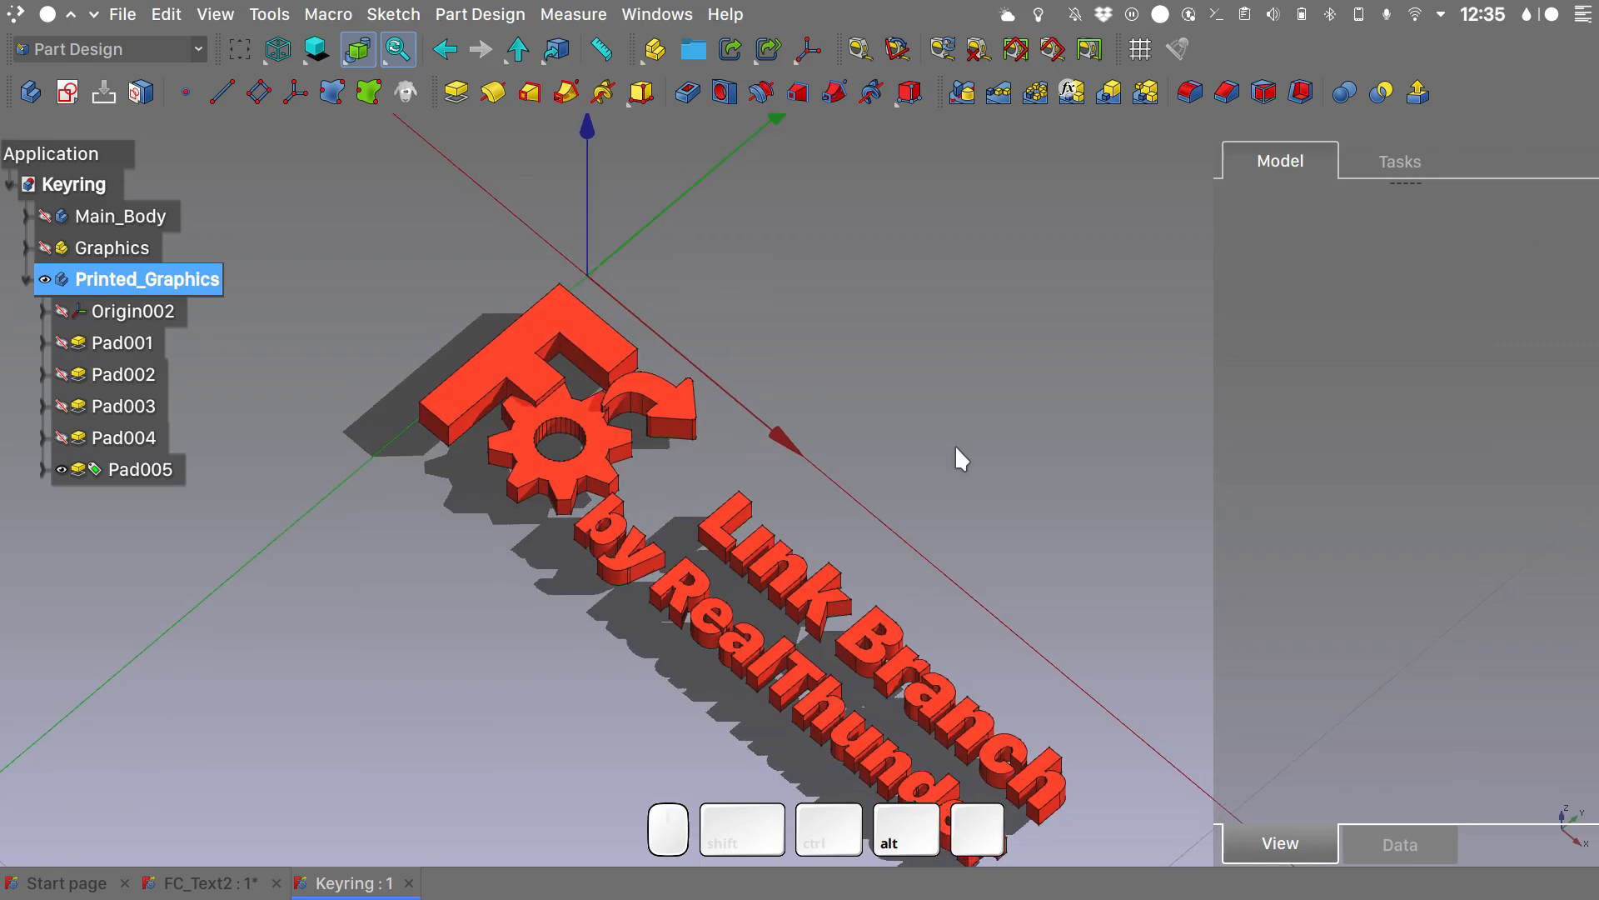
scroll(955, 443, "down", 3)
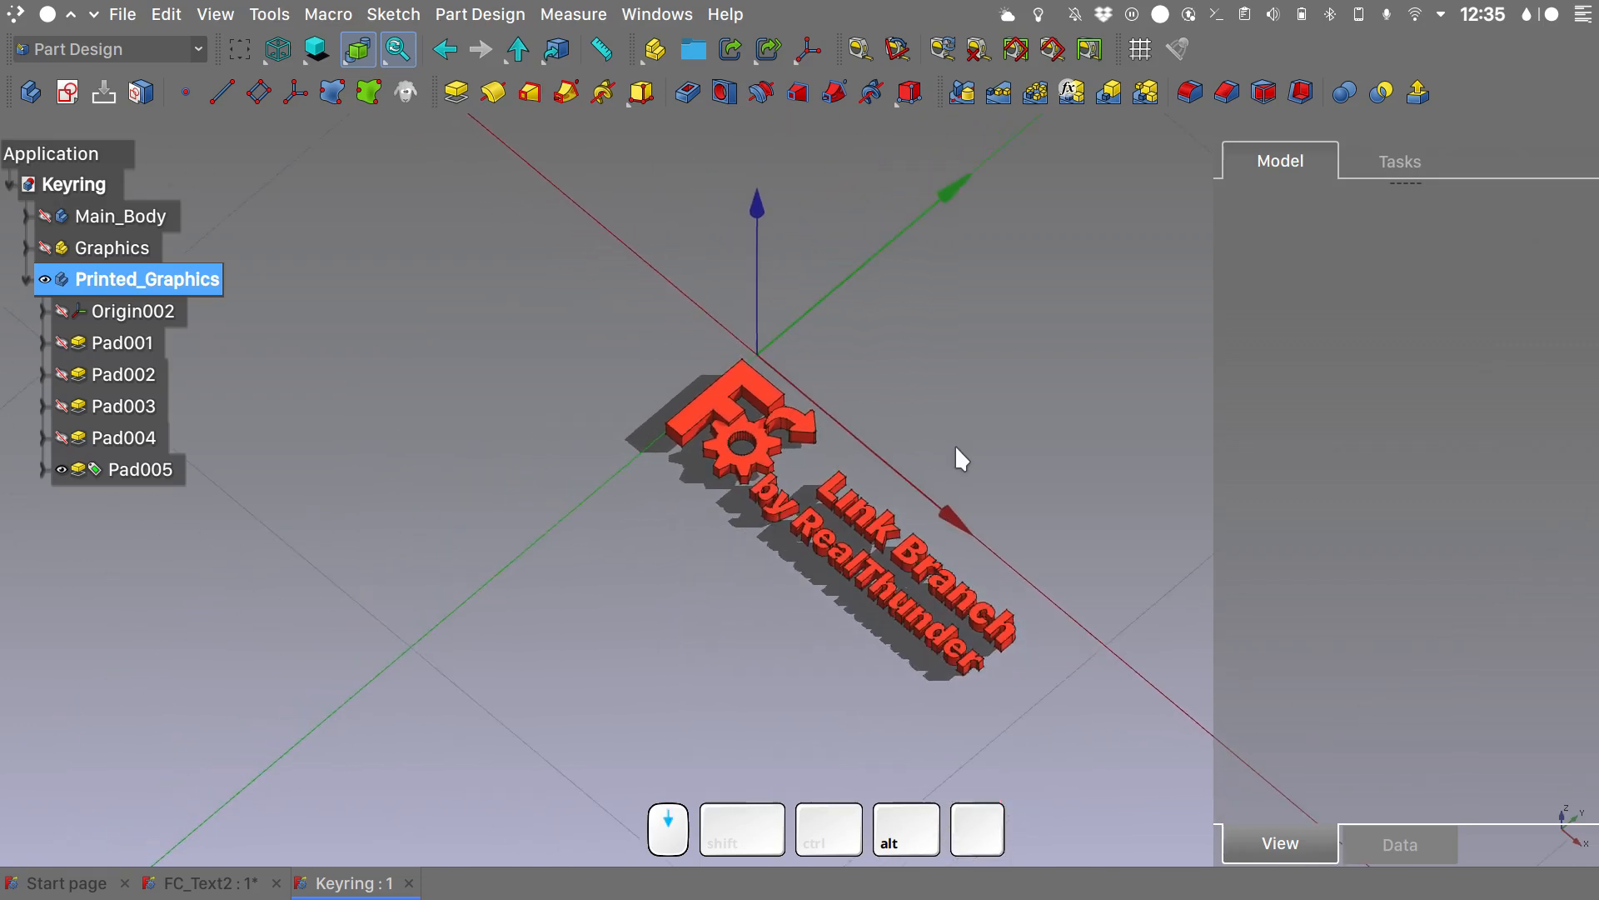
left_click(45, 215)
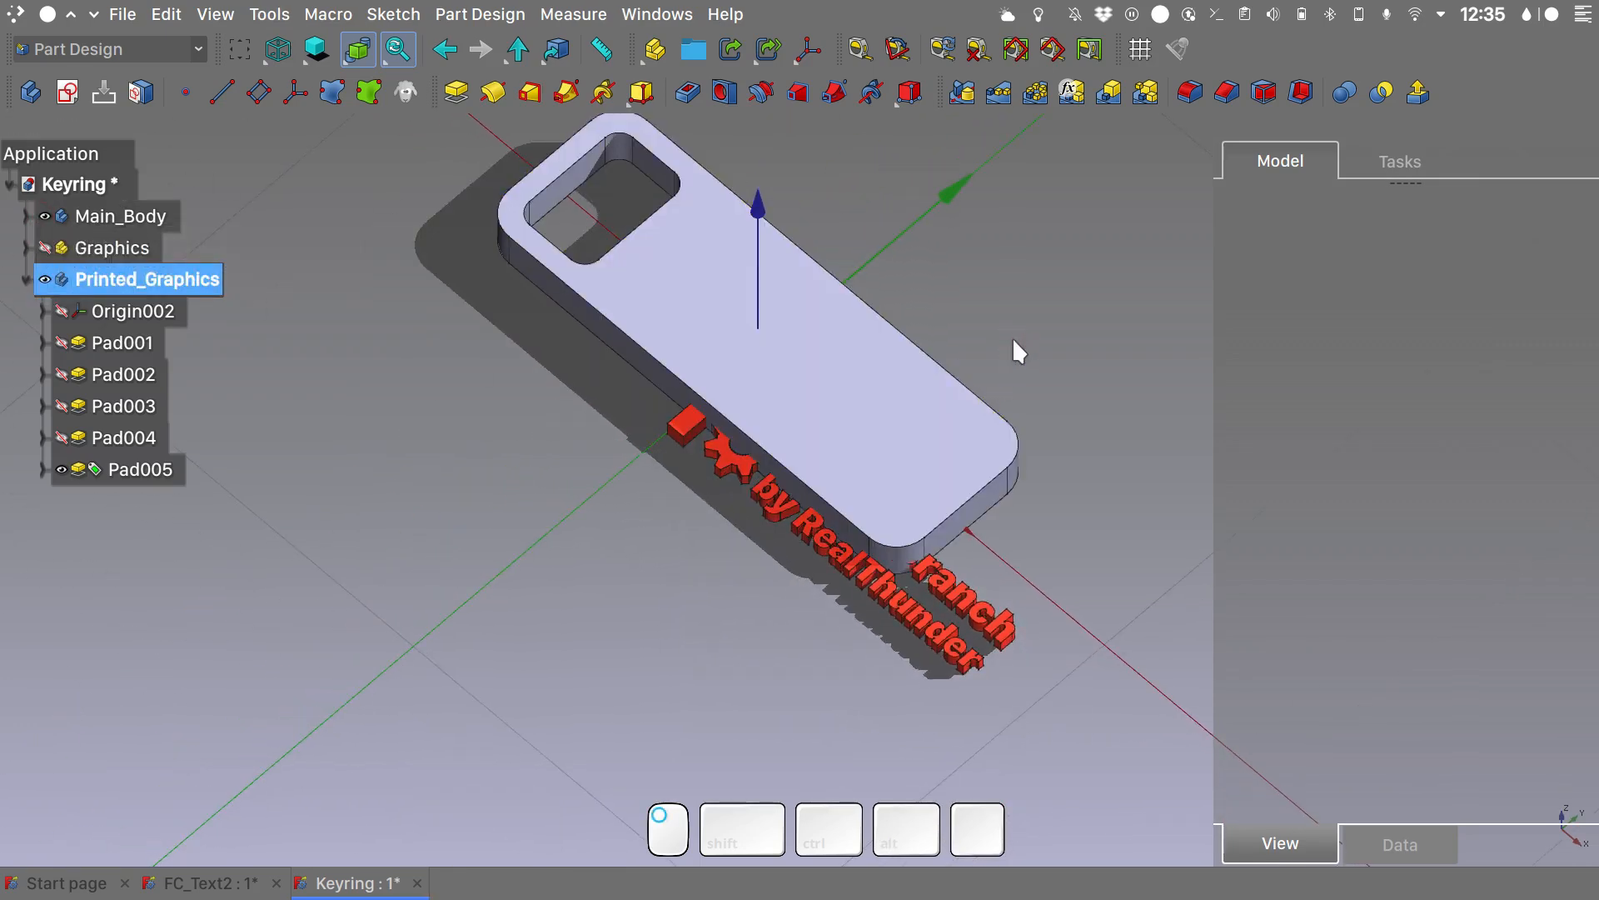
right_click(179, 280)
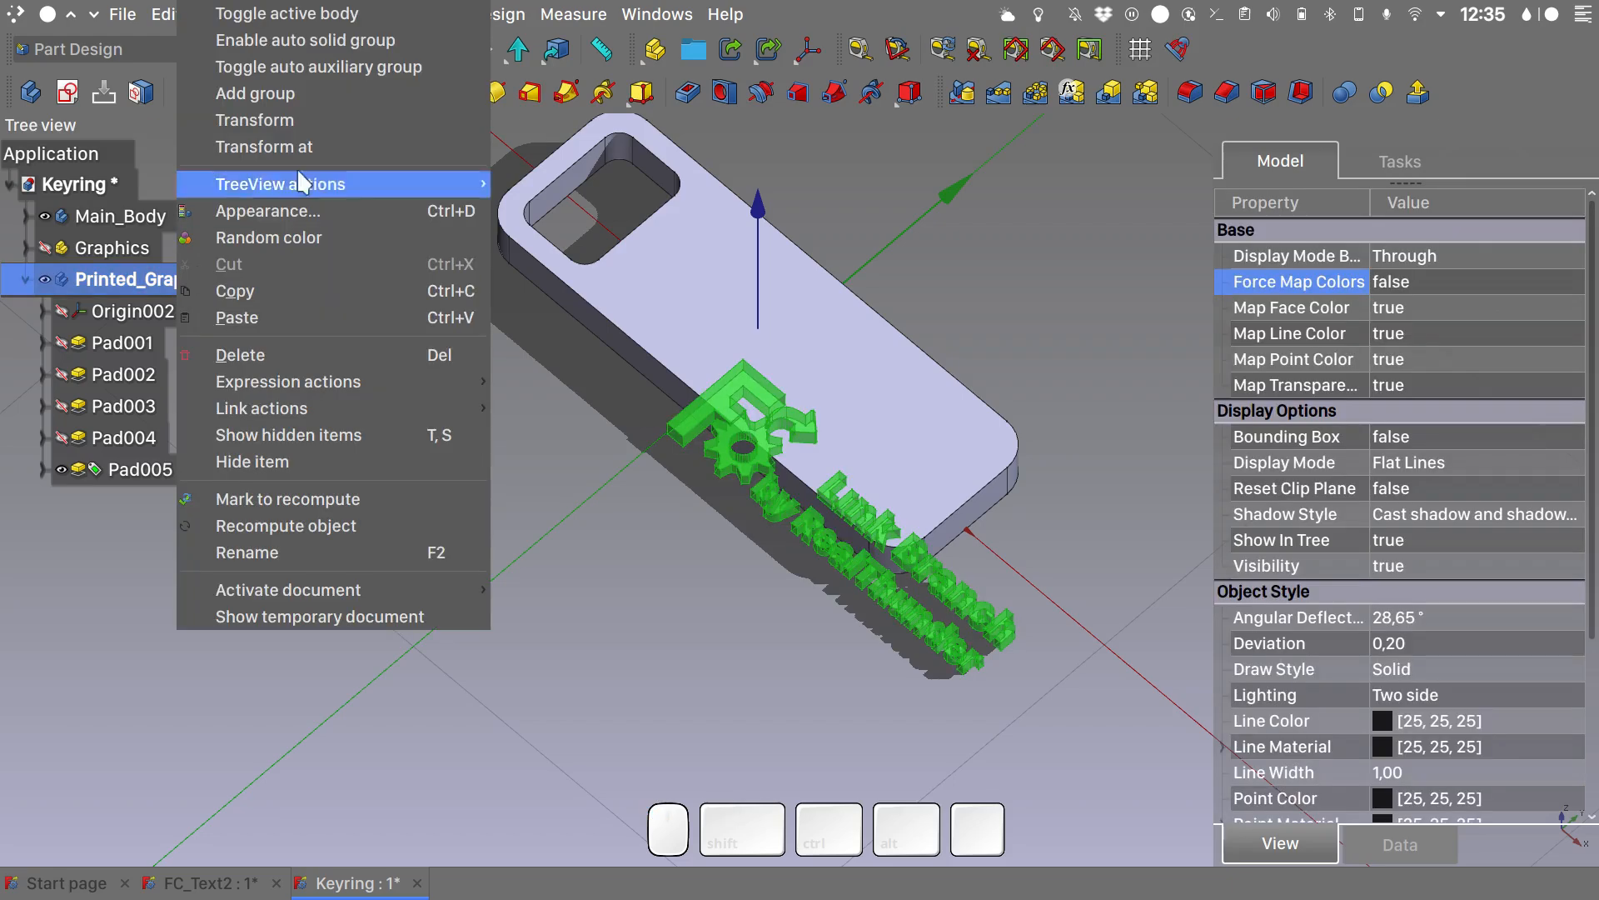
left_click(322, 119)
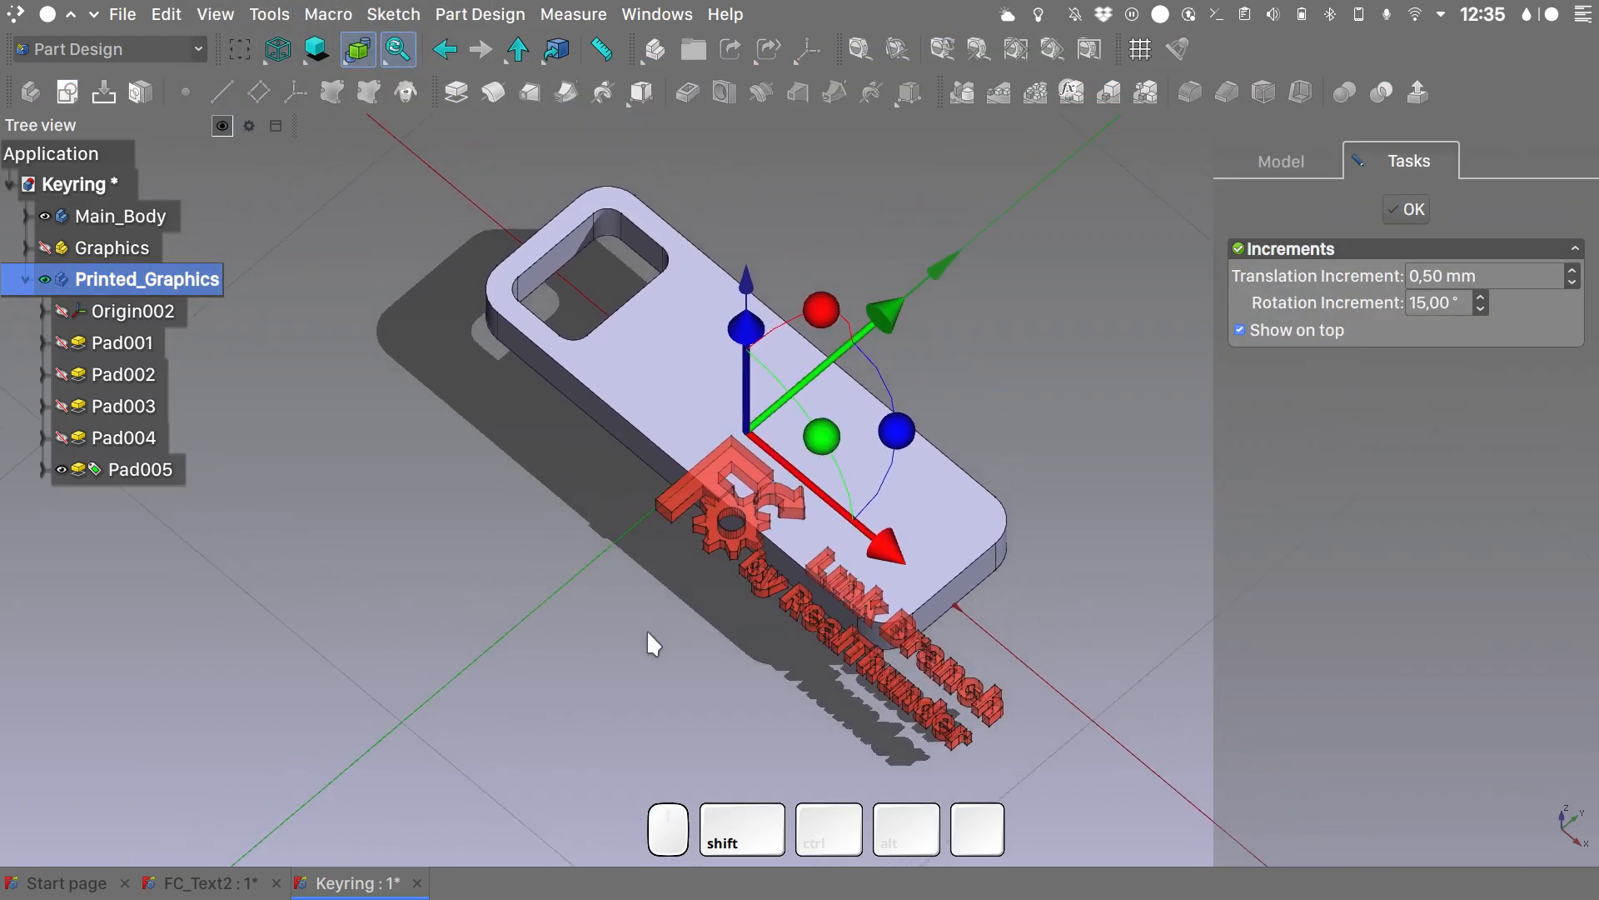
key("1")
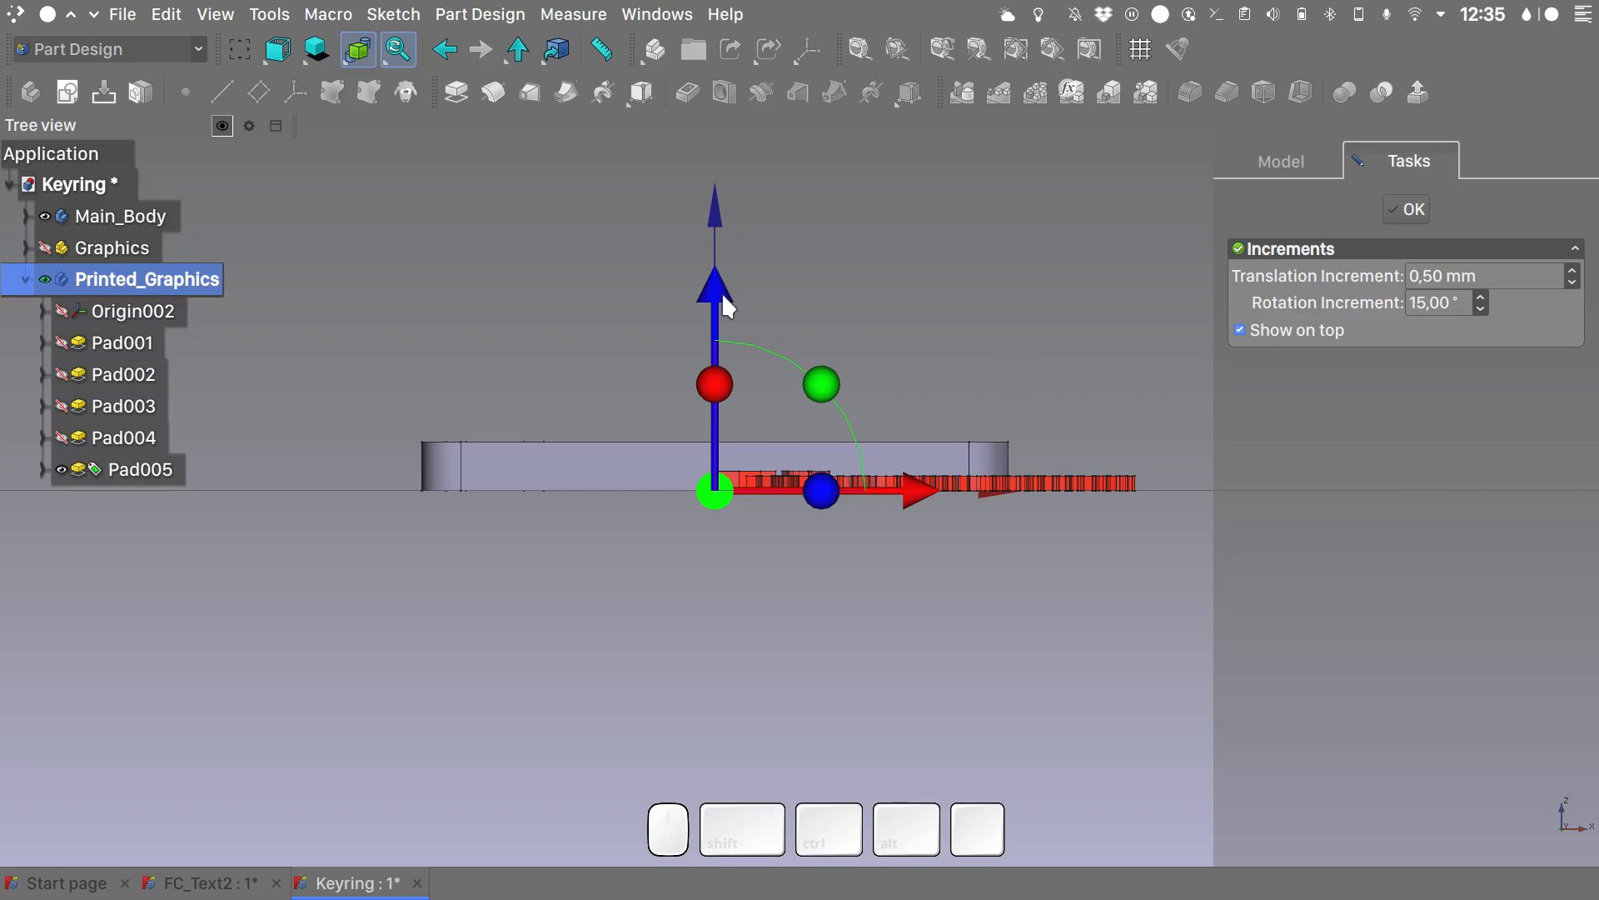
left_click_drag(722, 296, 722, 242)
scroll(752, 435, "up", 3)
left_click(897, 321)
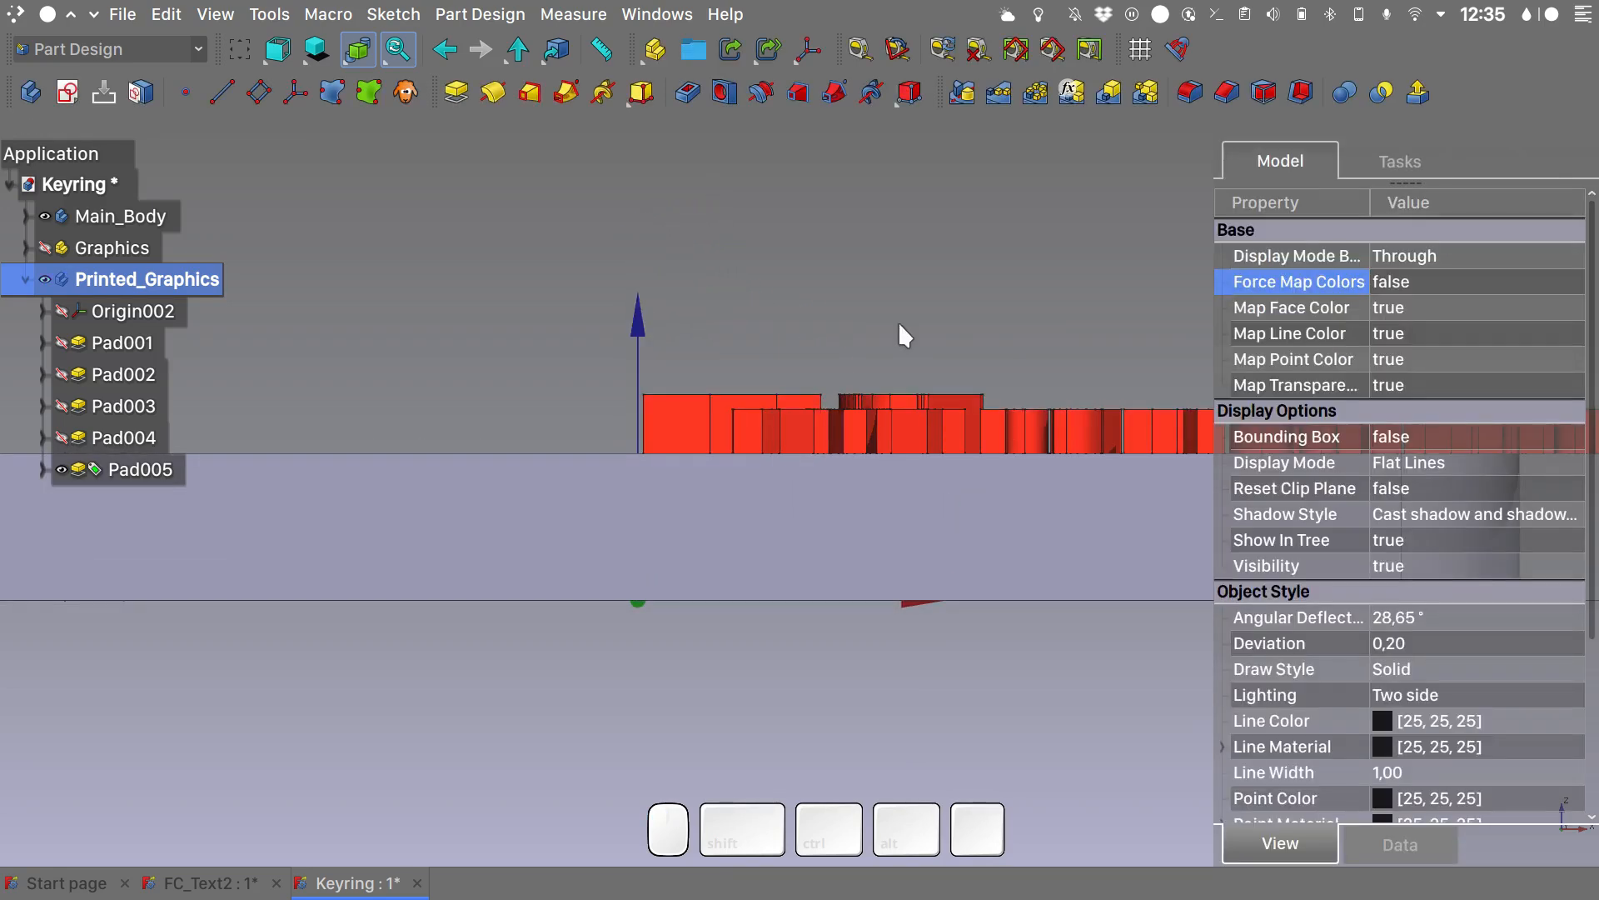
key("0")
scroll(898, 323, "down", 5)
- Set the Y position of the Printed_Graphics body's placement to 7.5 mm
left_click(177, 276)
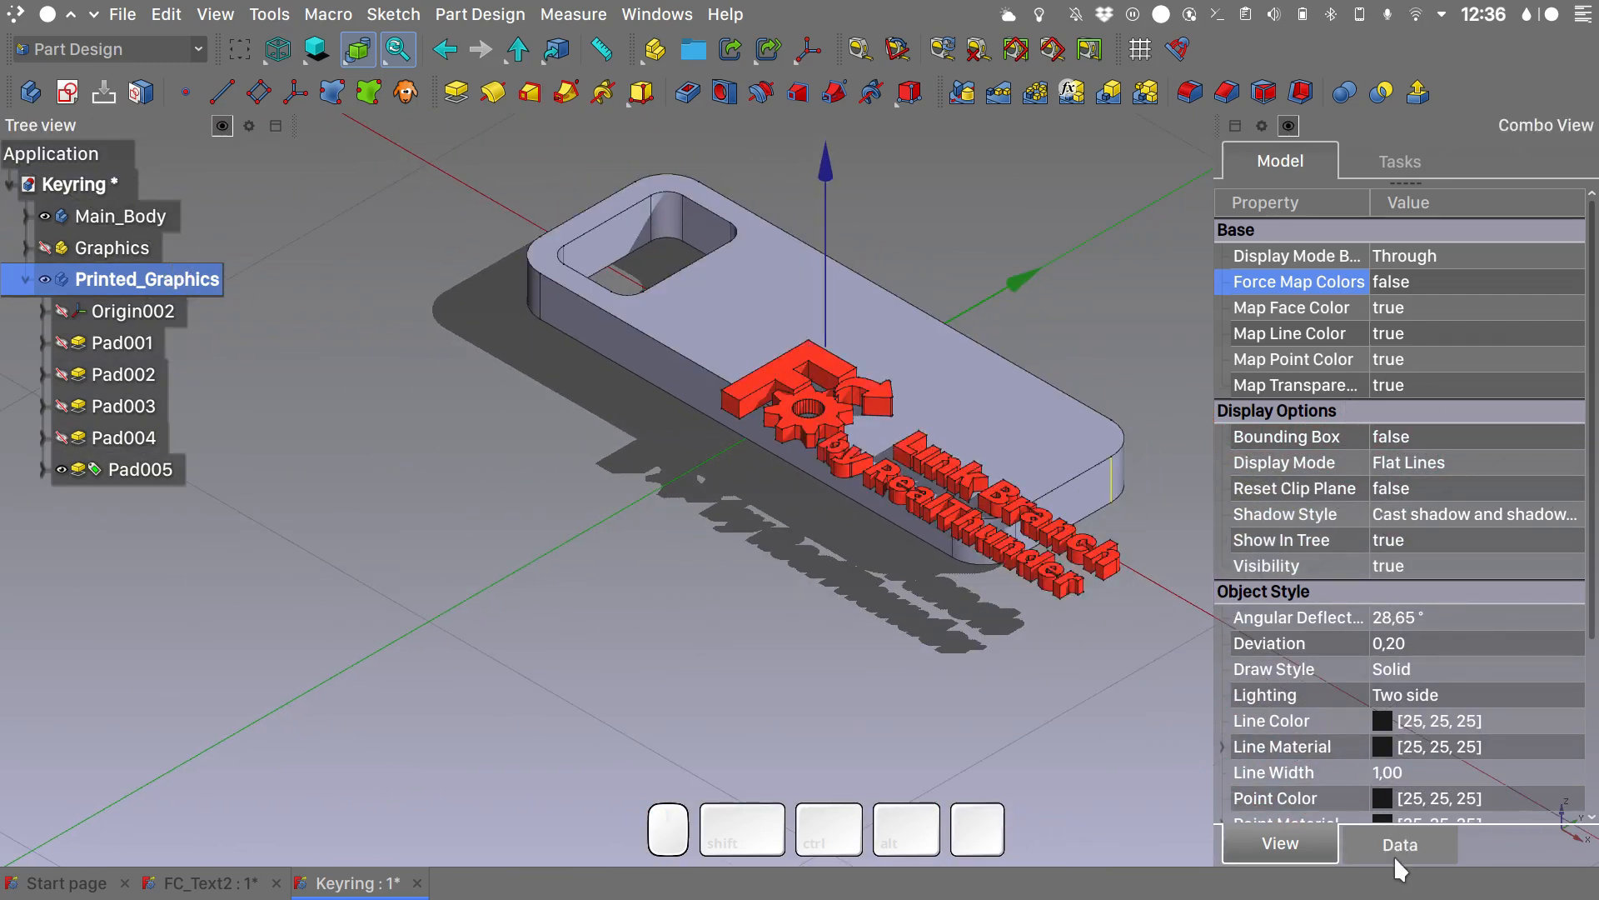
left_click(1399, 844)
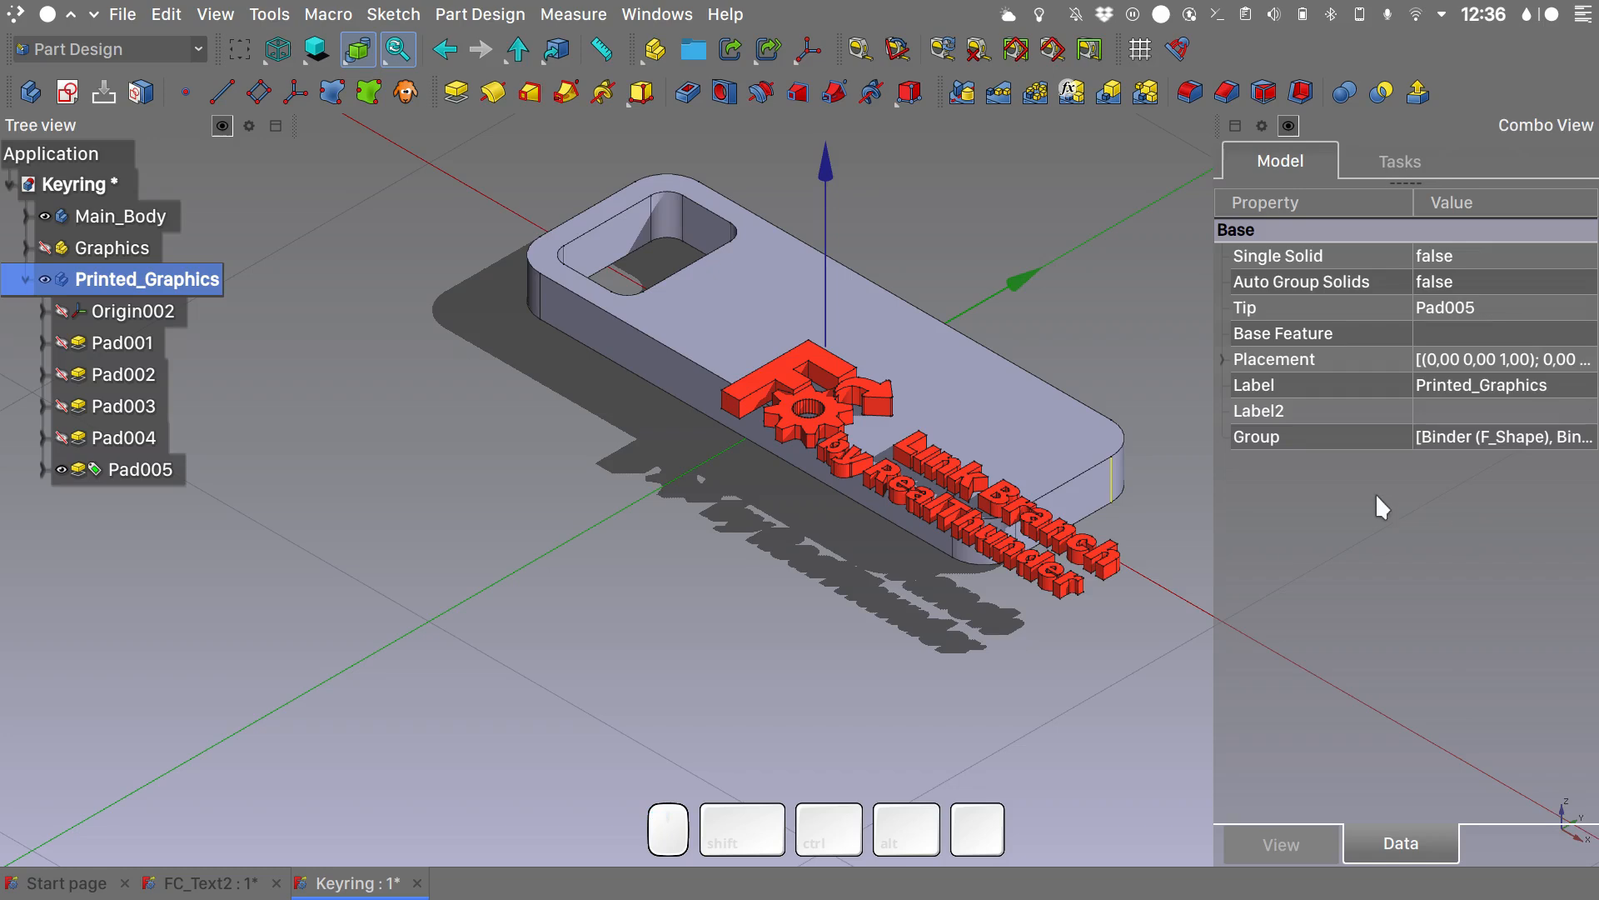
left_click(1223, 359)
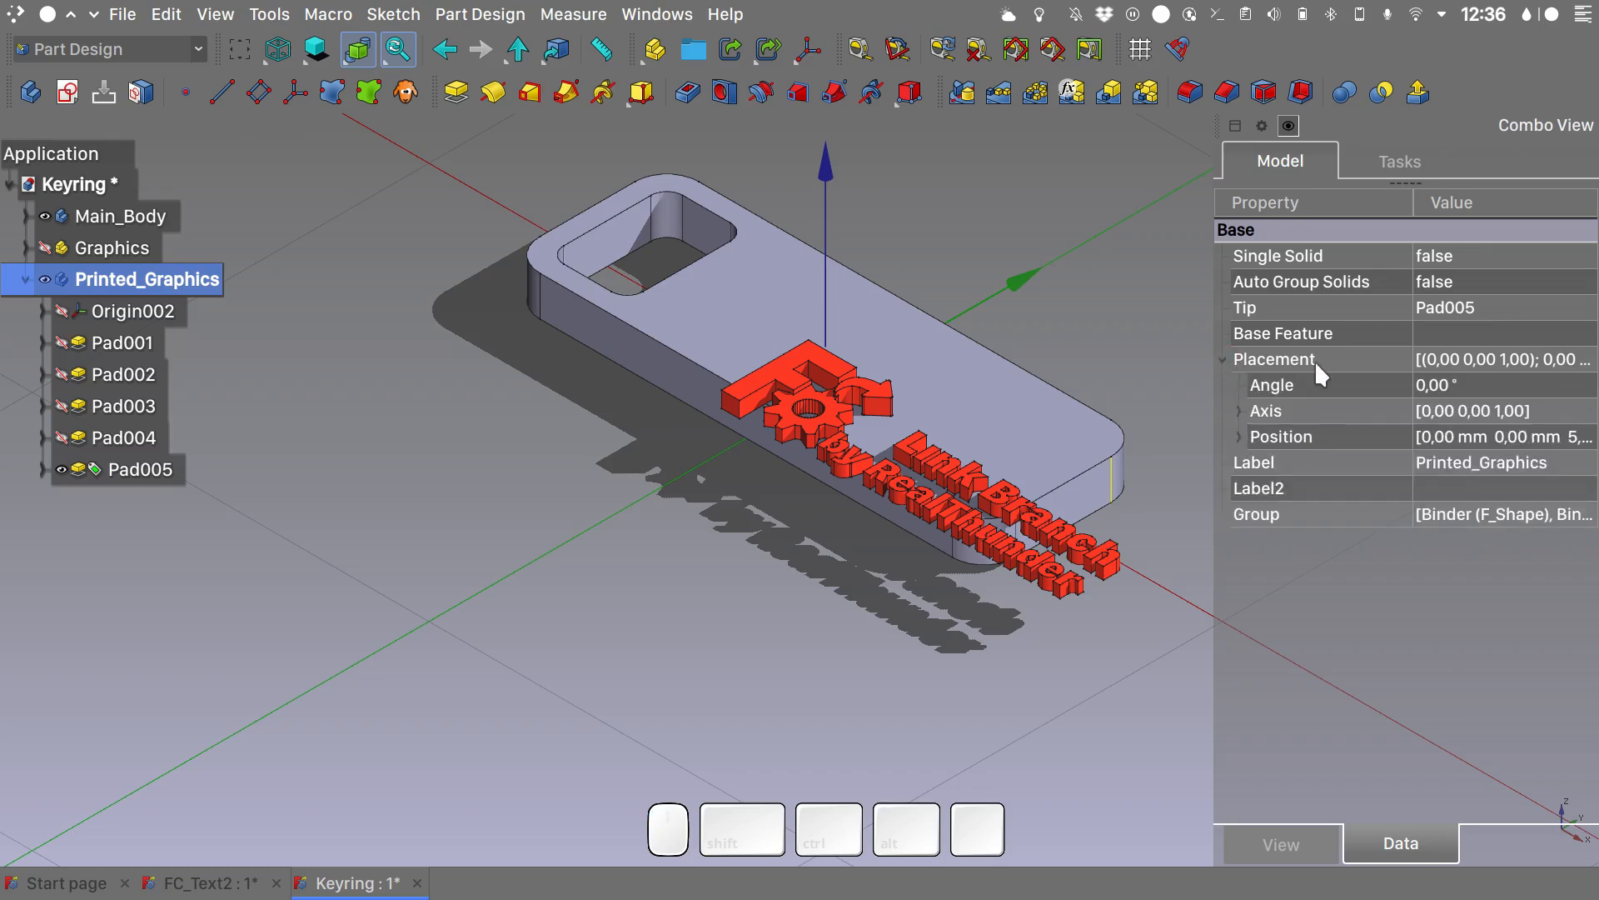
left_click(1238, 436)
left_click(1433, 515)
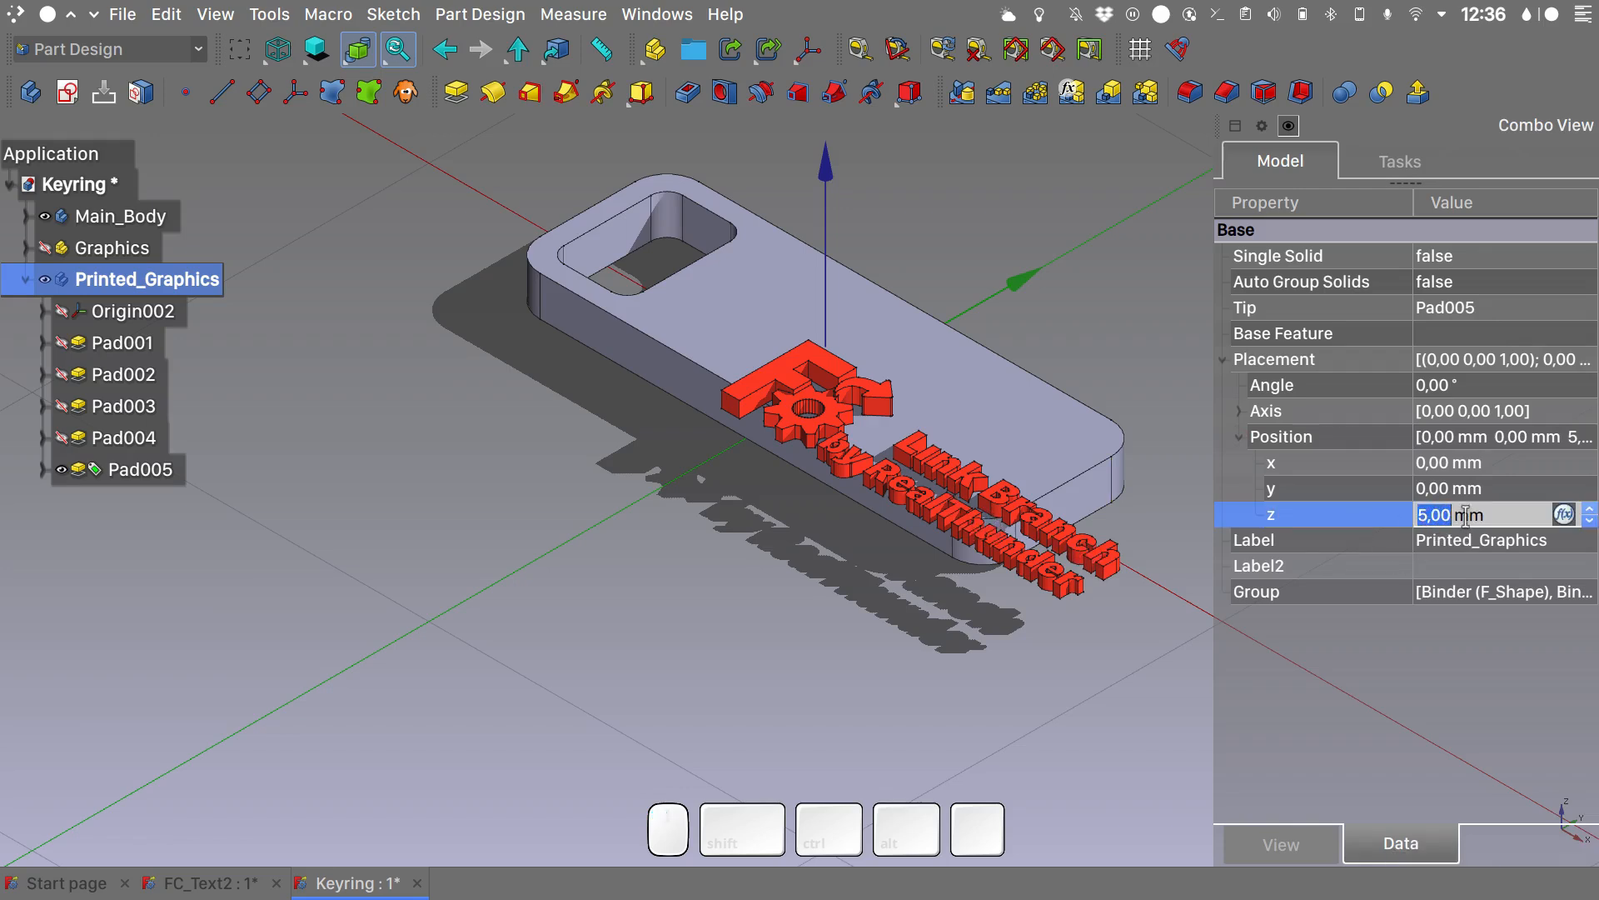
left_click(1439, 489)
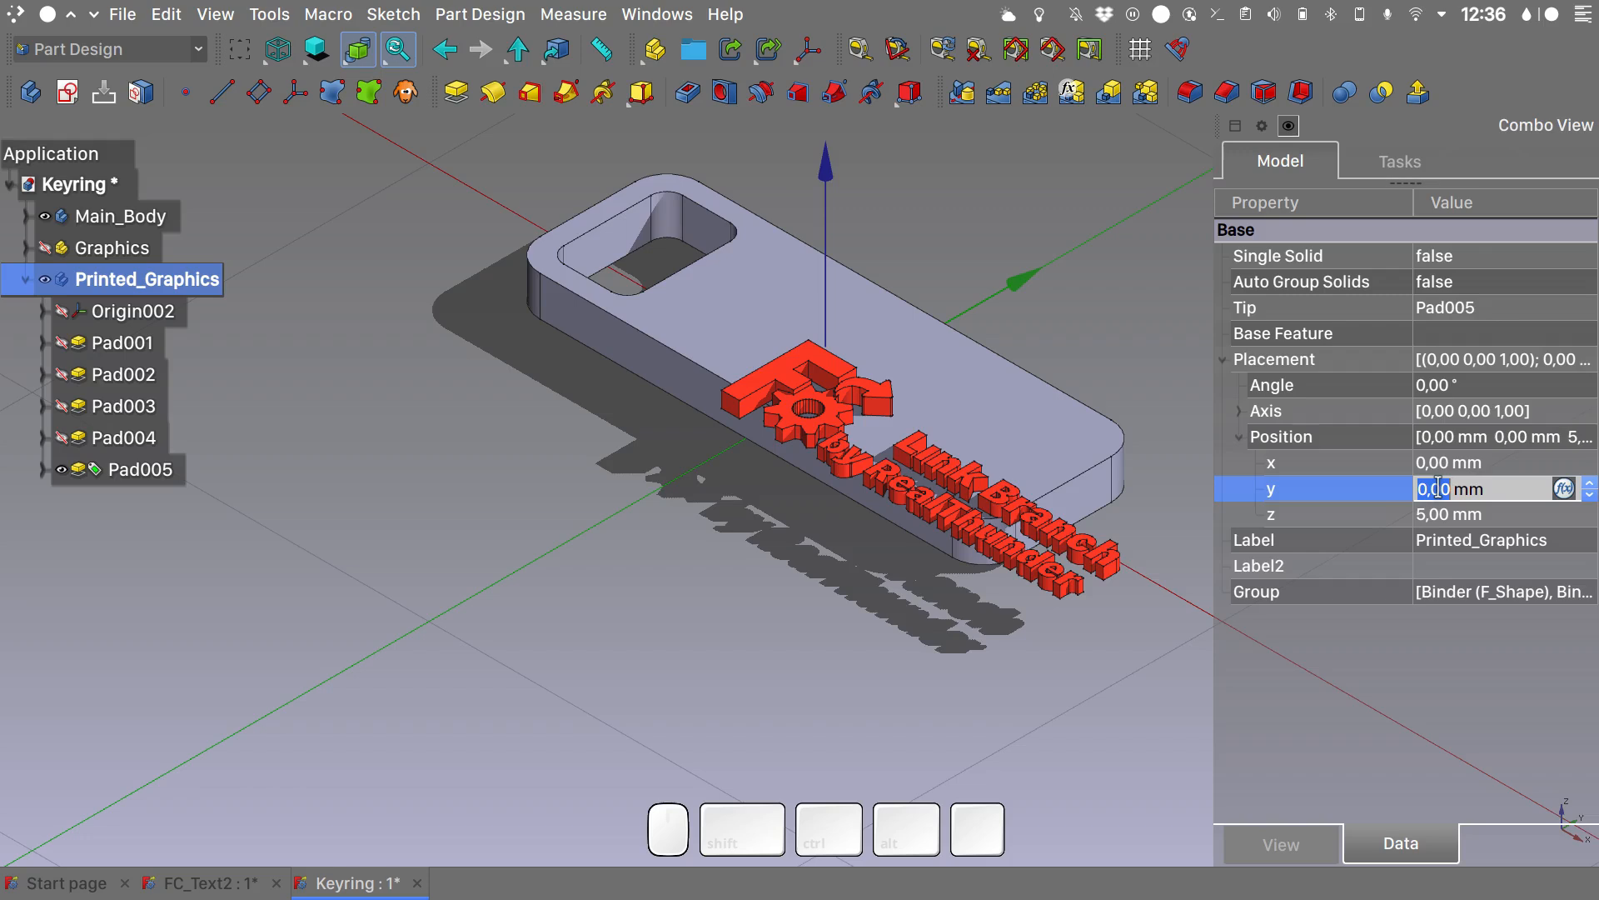
type("7,5")
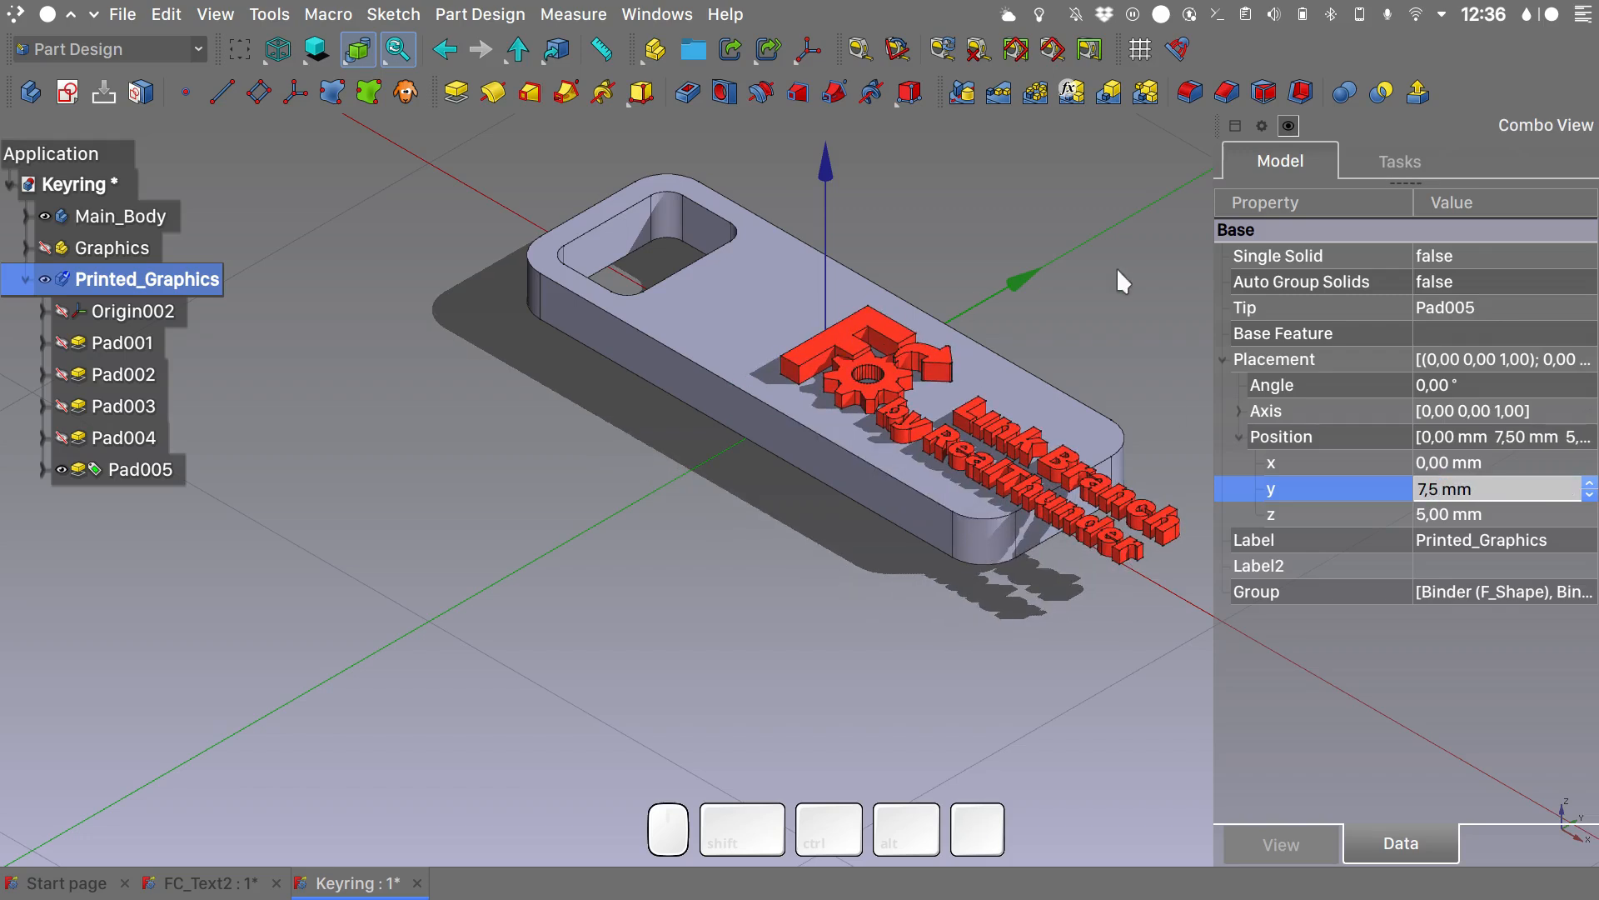
left_click(1127, 384)
- Set the X position of the Printed_Graphics body's placement to -16 mm so the graphics fit on the tag
key("2")
scroll(930, 392, "down", 3)
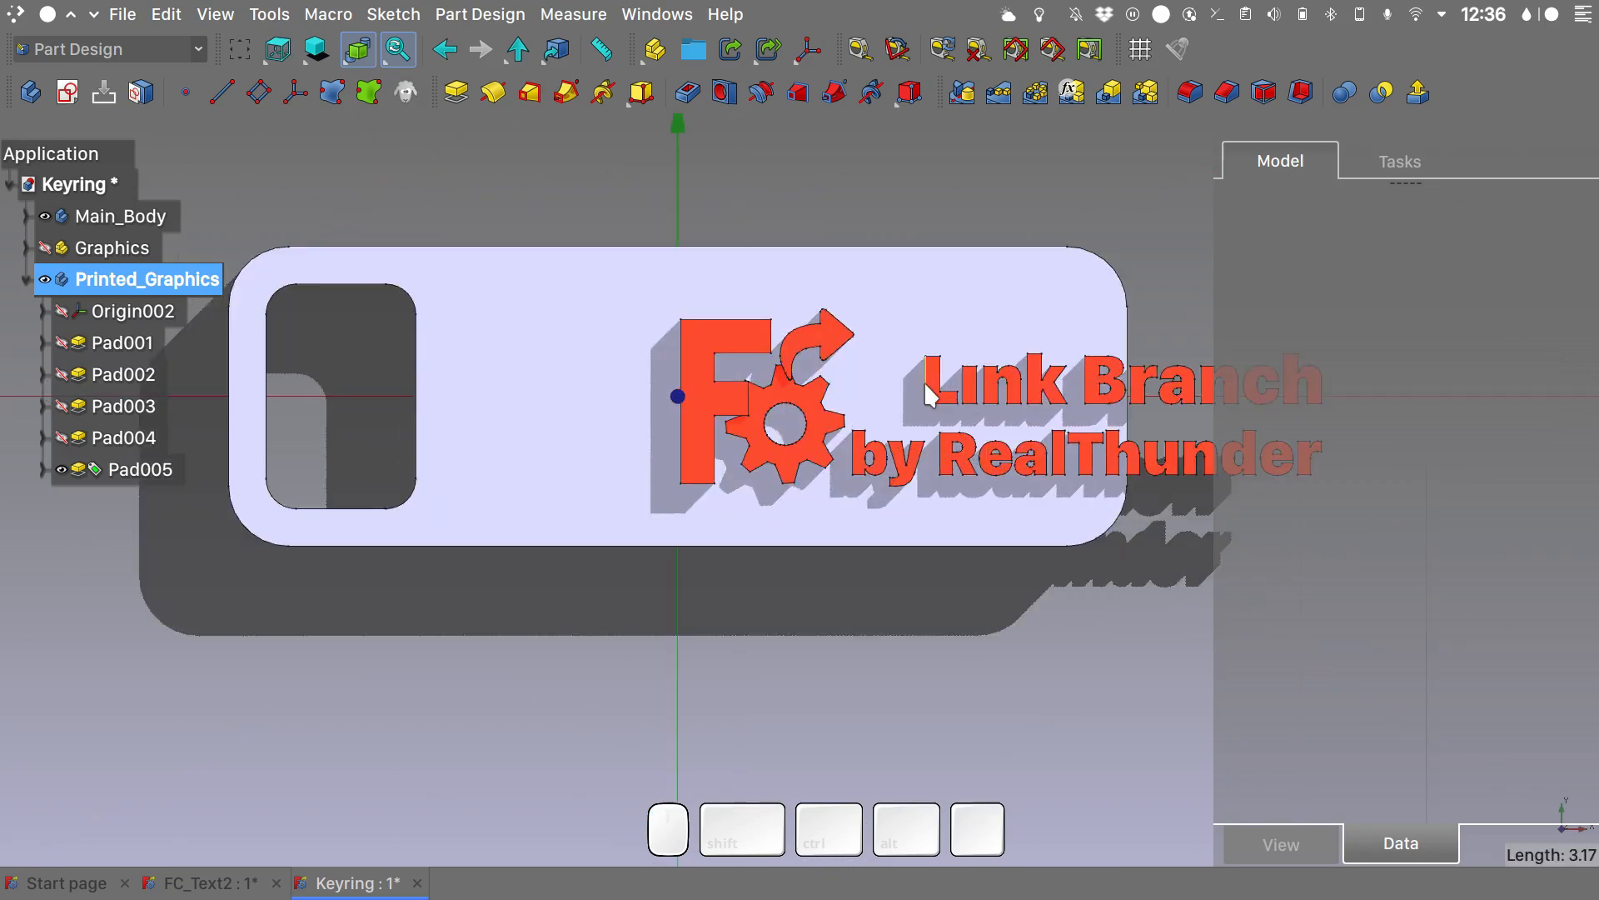
left_click(123, 280)
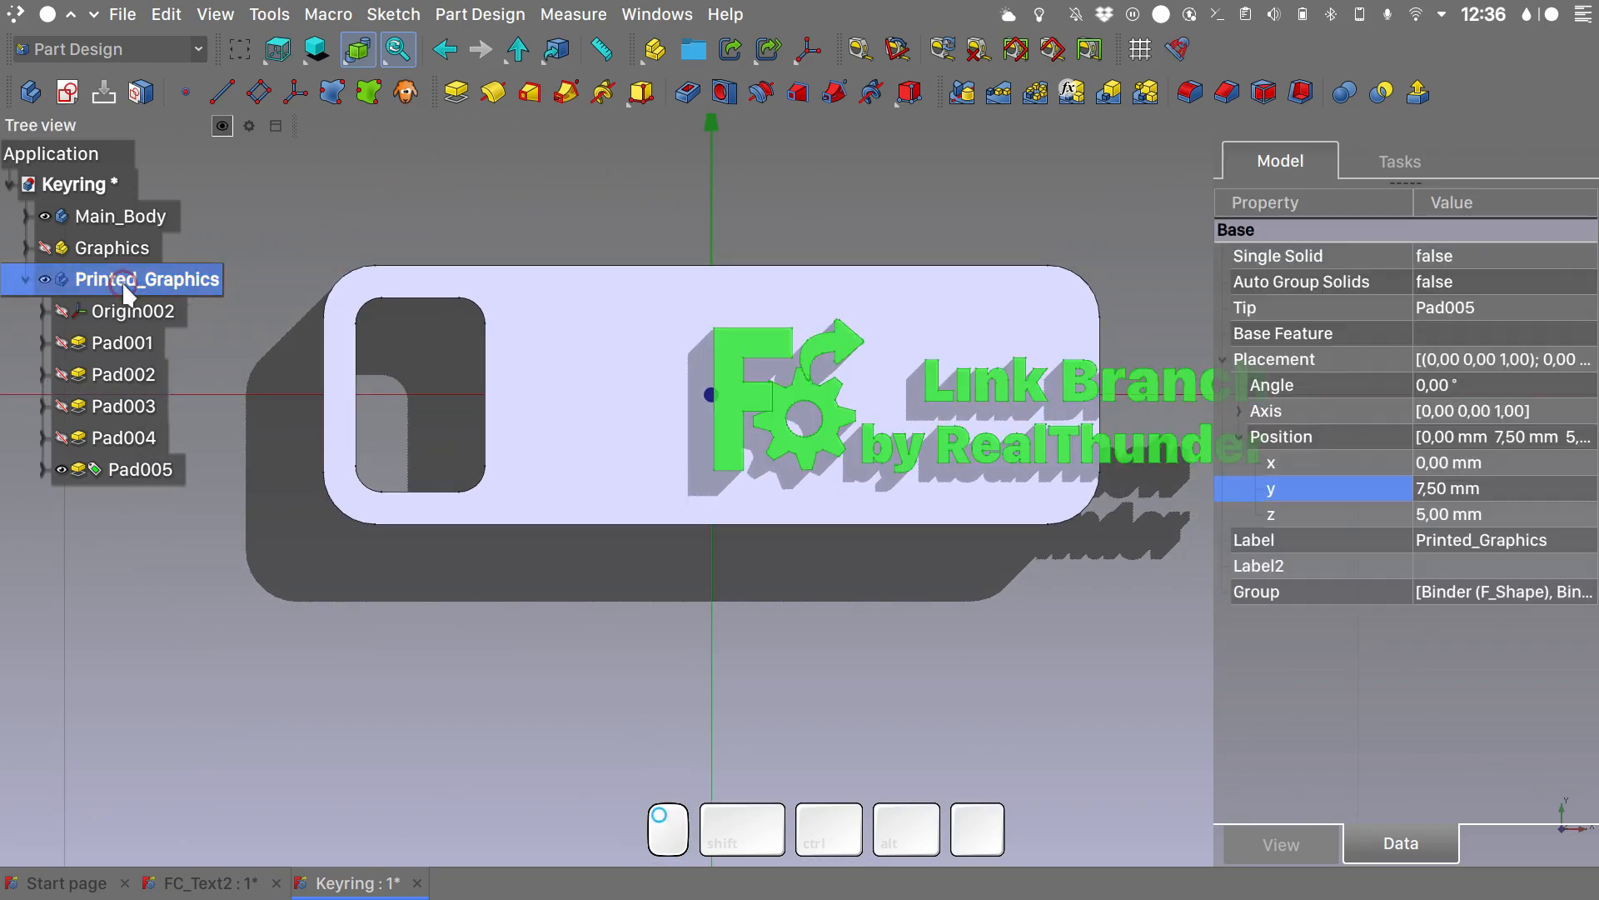
left_click(1442, 462)
key("Down")
key("Down")
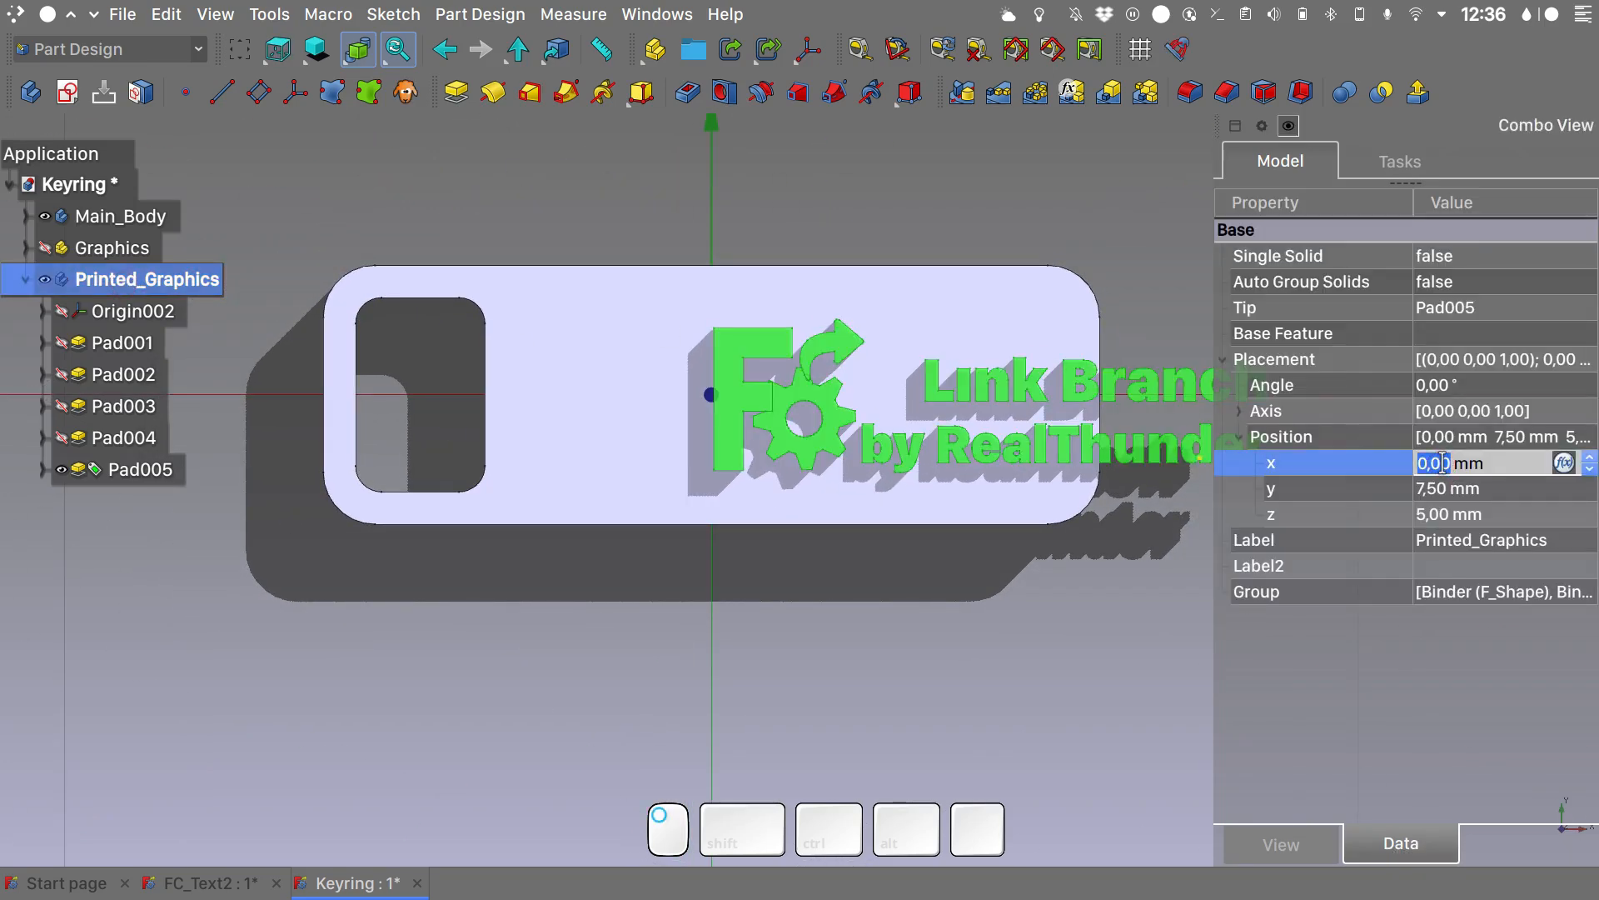
key("Down")
key("Down")
key("Down")
key("Down")
key("Down")
key("Down")
key("Down")
key("Down")
key("Down")
key("Down")
key("Down")
key("Down")
key("Down")
key("Down")
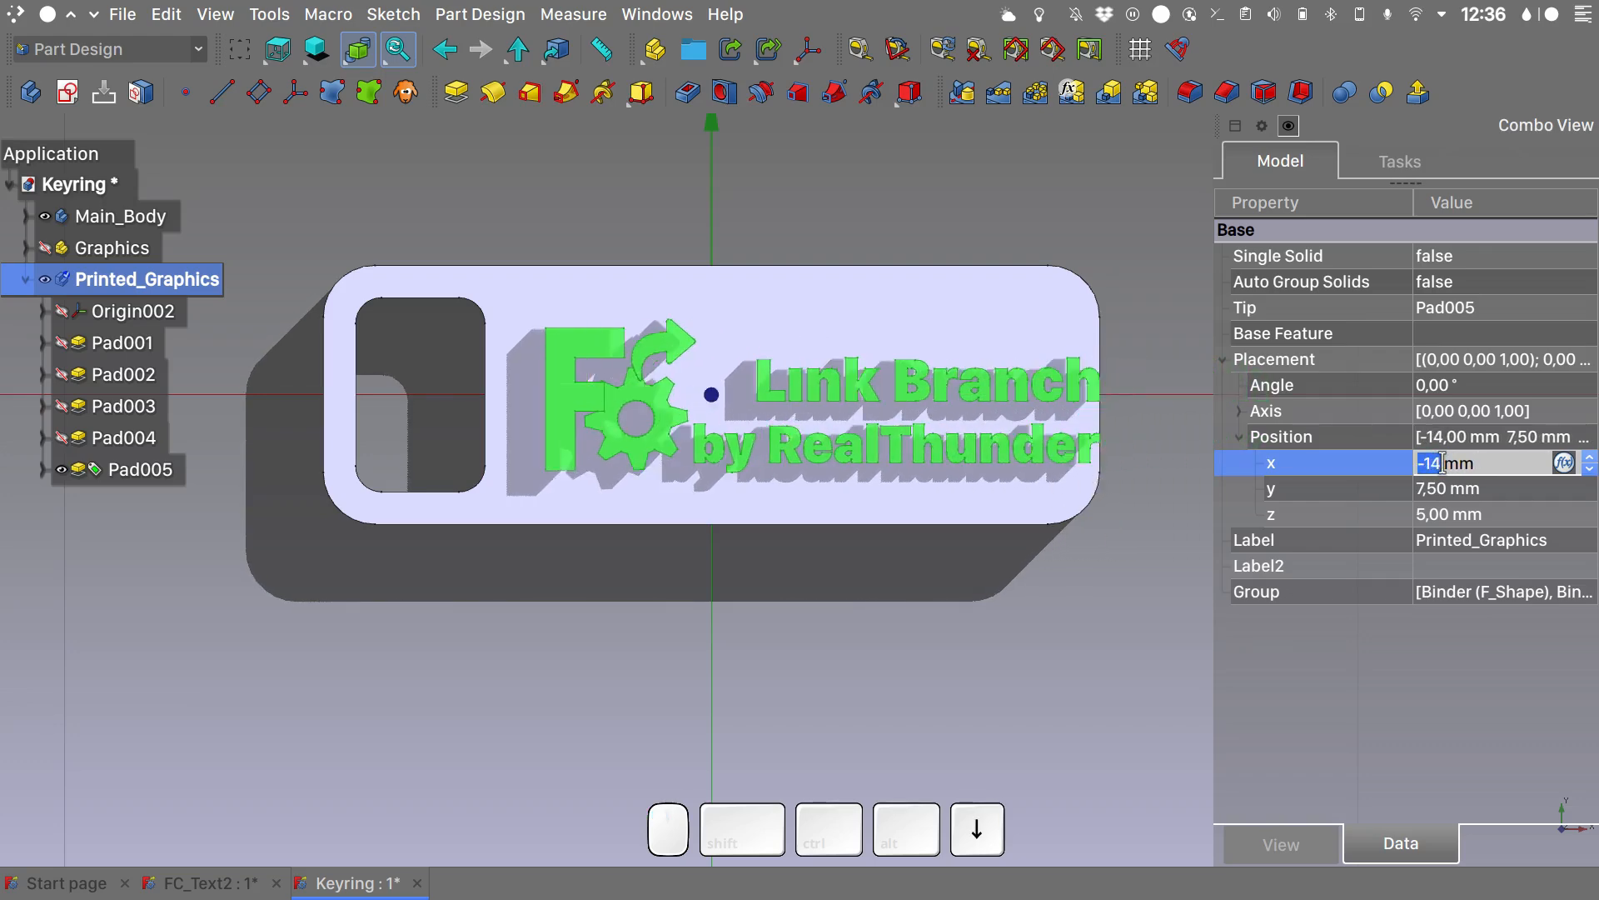
left_click(1171, 469)
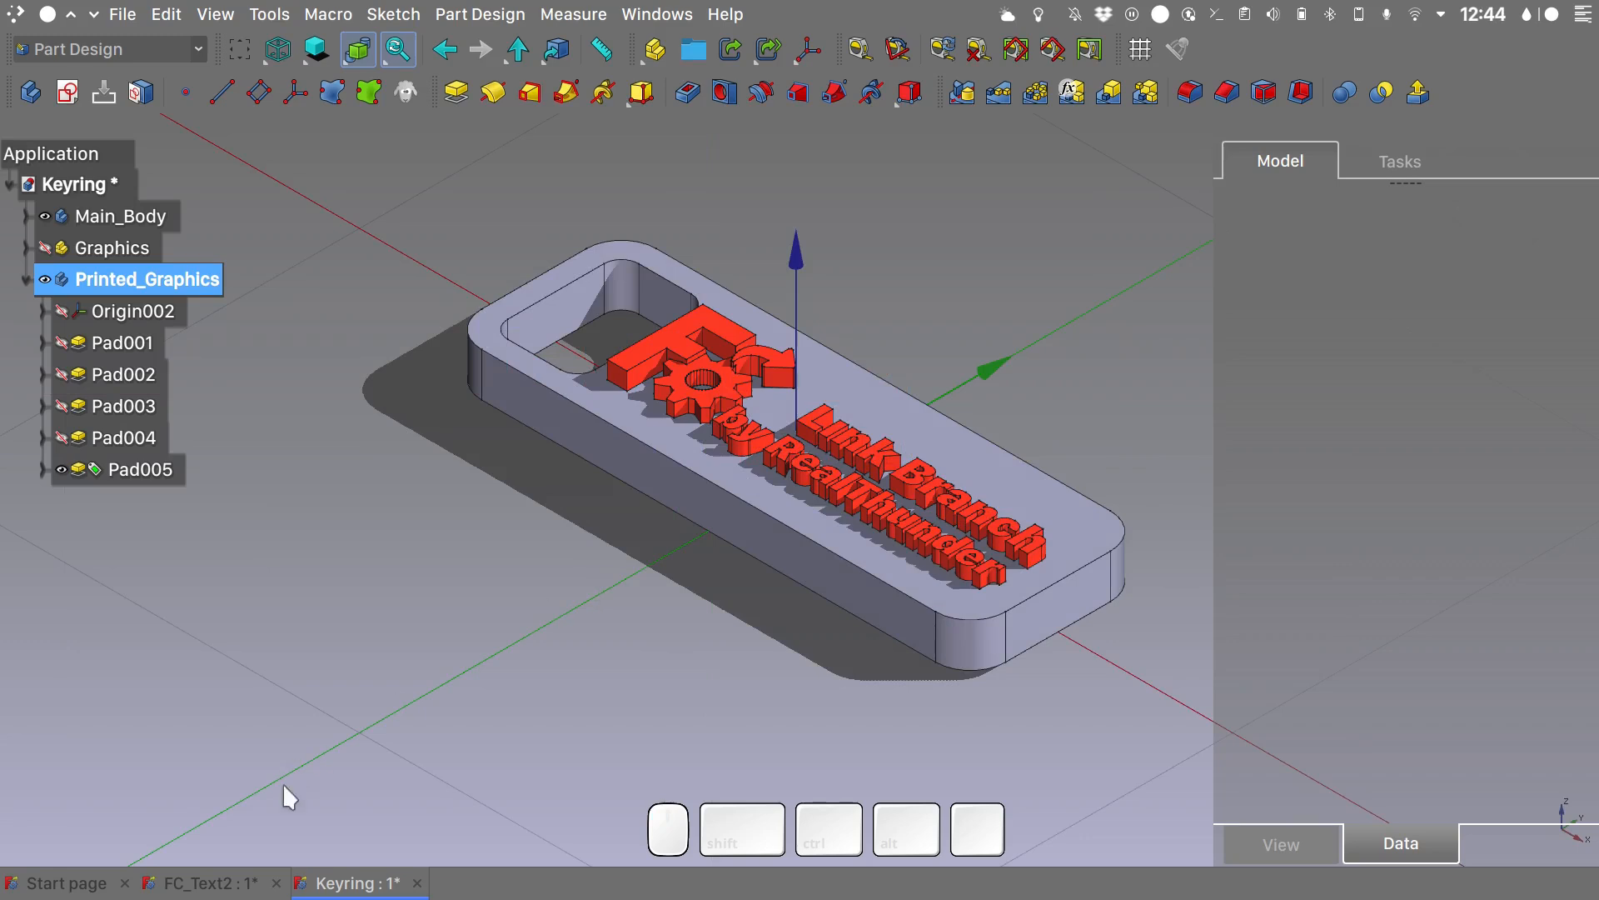
- Inspect the finished example in the FC_Text2 document and return to the Keyring document
left_click(209, 881)
middle_click_drag(651, 473, 640, 473, "shift")
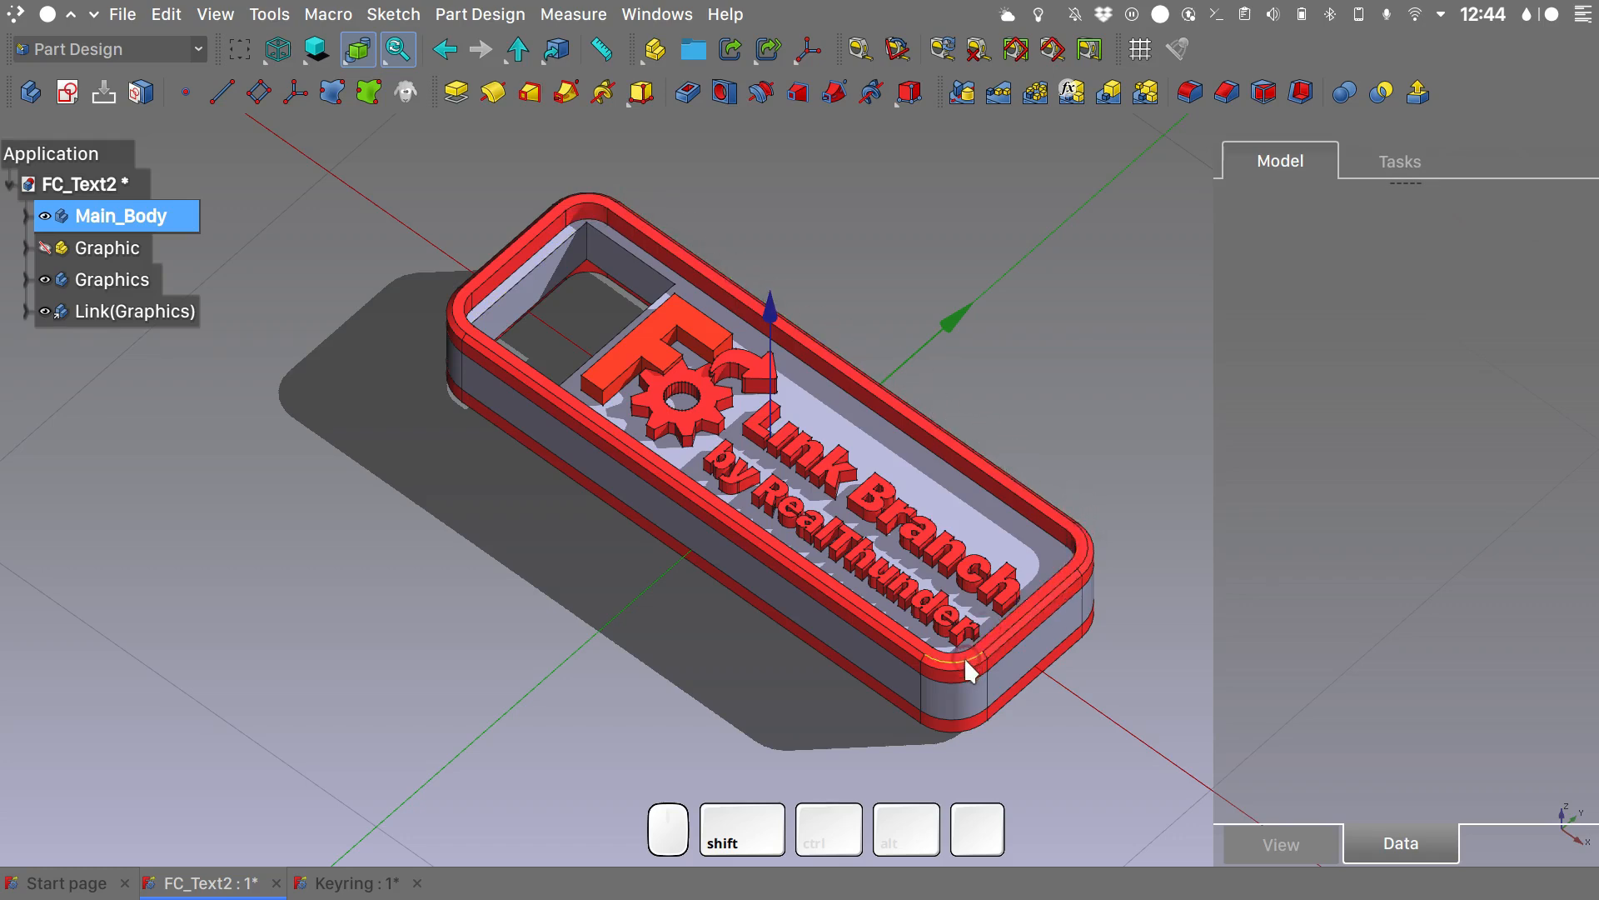
left_click(333, 882, "shift")
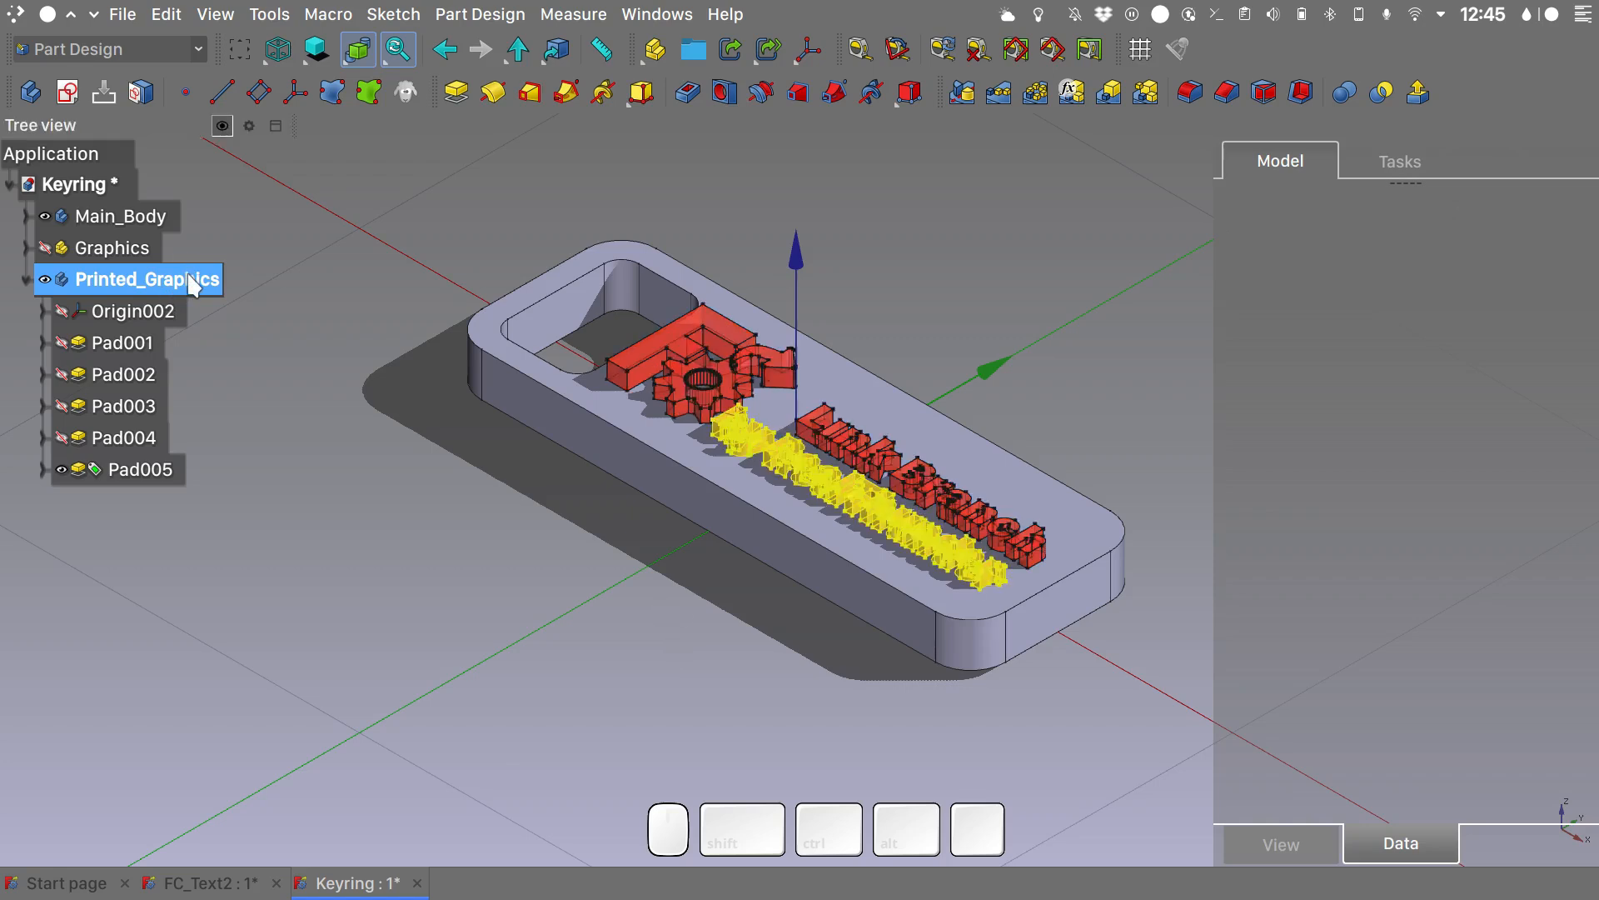
- Create a new sketch in the Printed_Graphics body on its XY plane
left_click(63, 87)
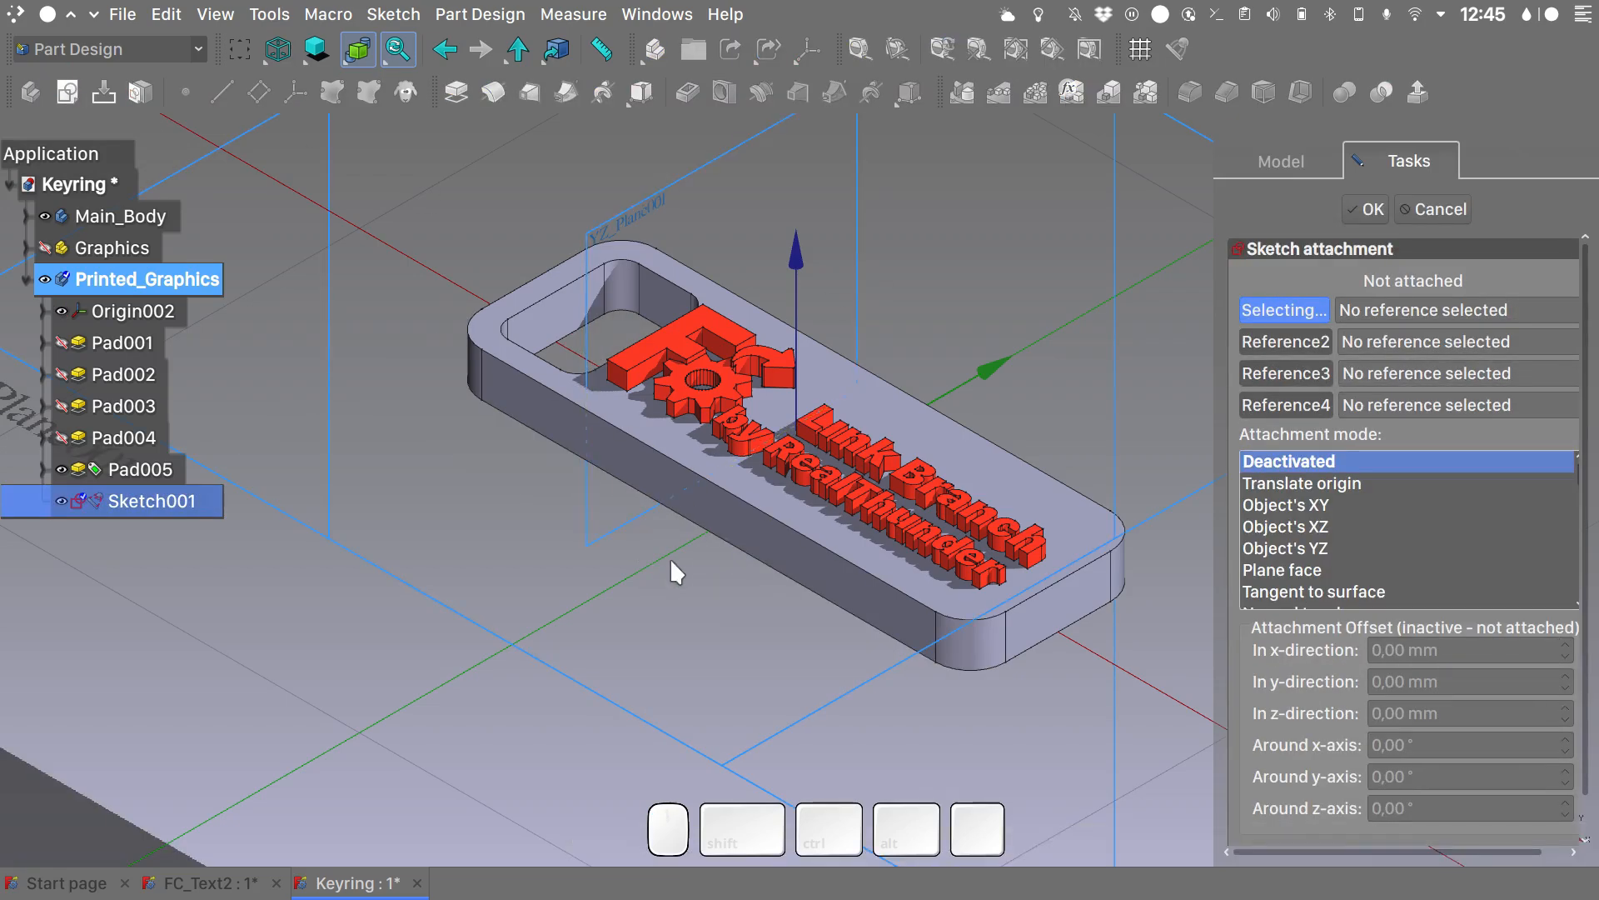
scroll(835, 405, "down", 3)
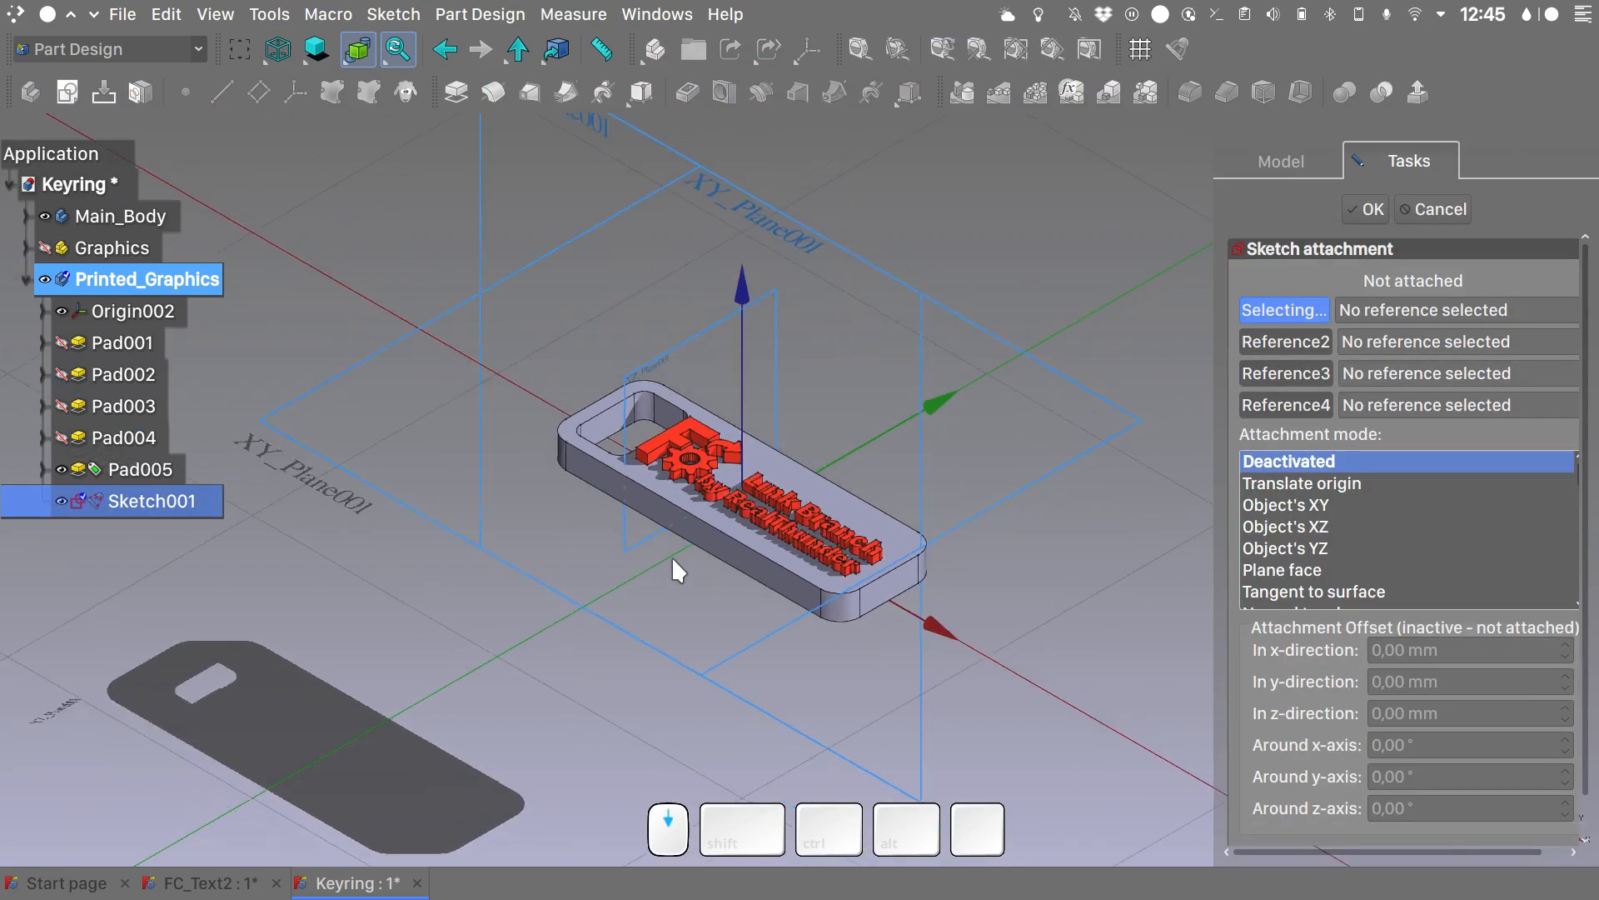
left_click(1082, 390)
key("Return")
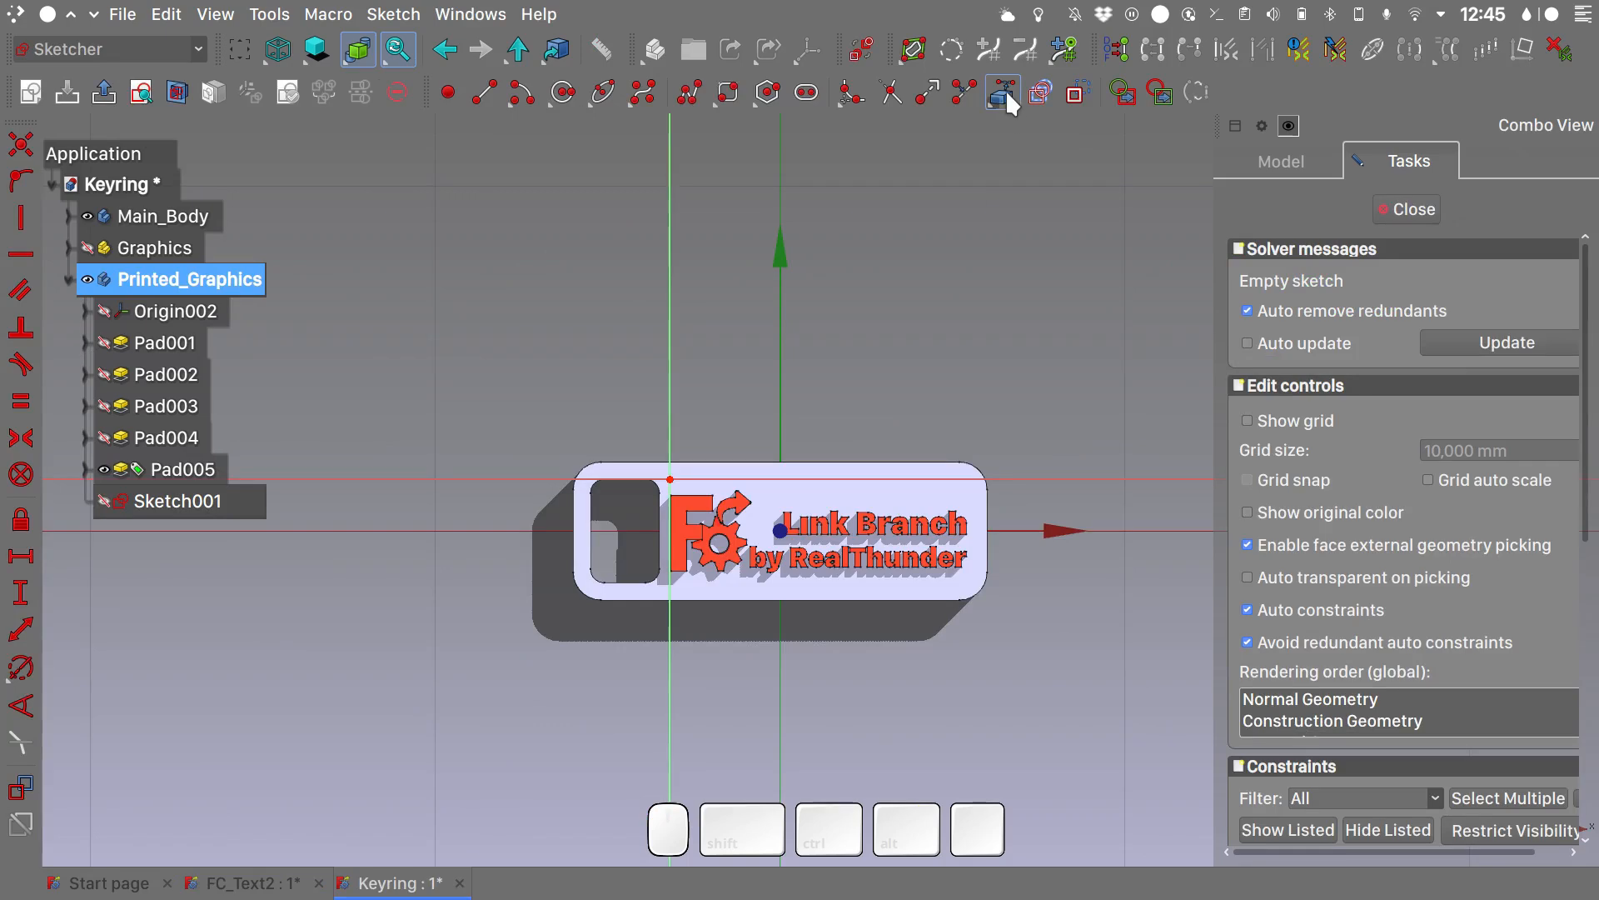
- Import two opposite outer corner arcs of the tag's upper face as external geometry into the sketch
left_click(1002, 93)
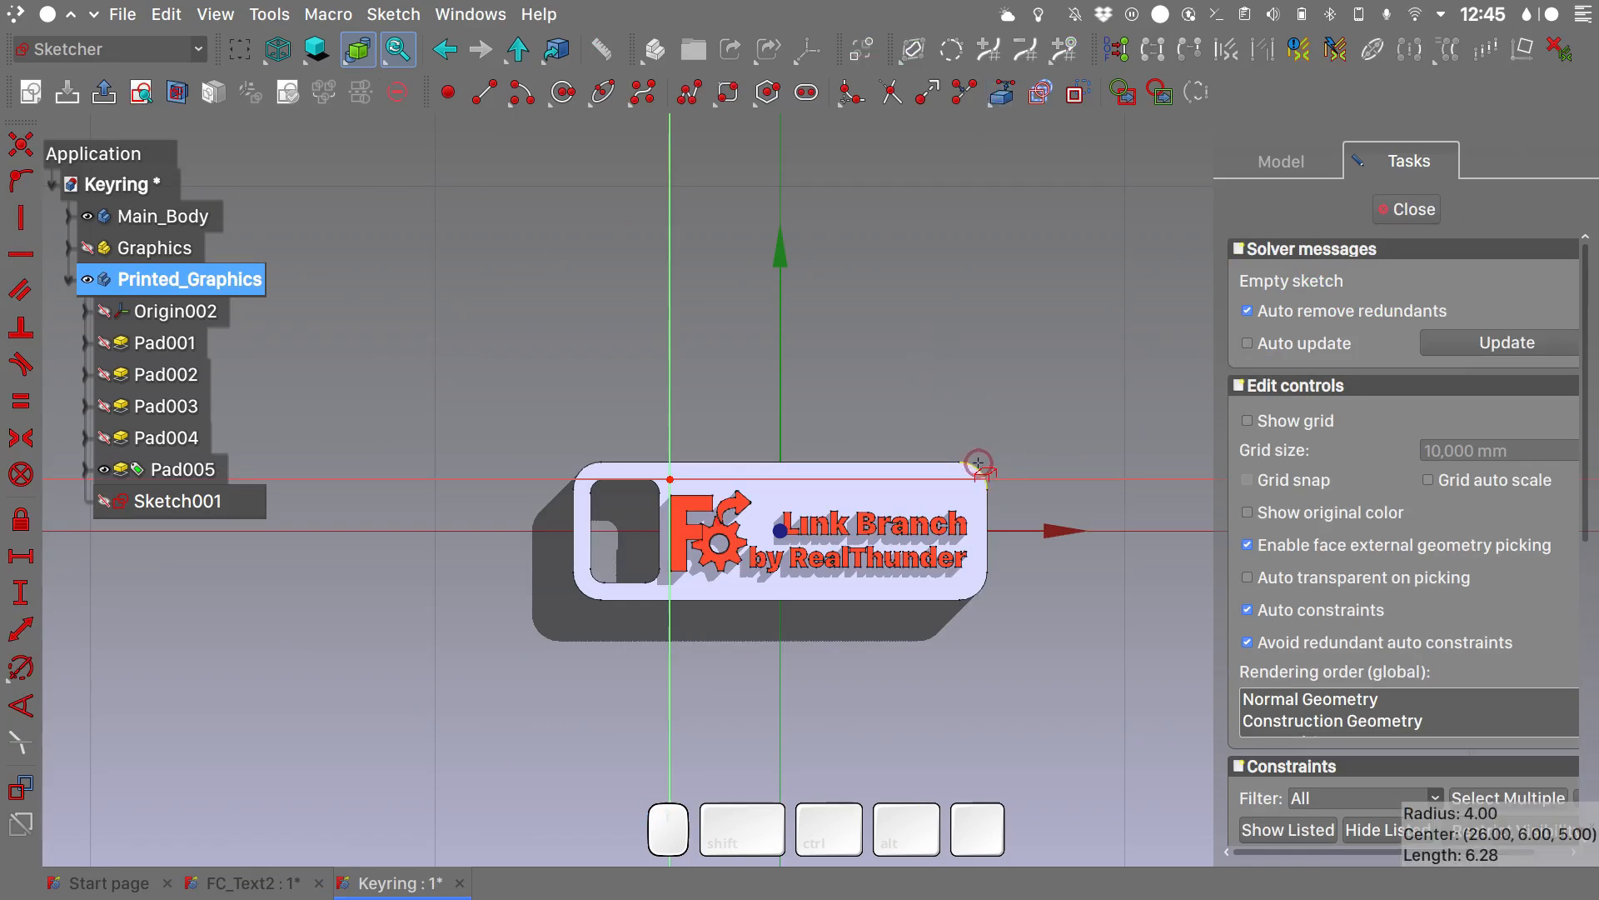
left_click(977, 463)
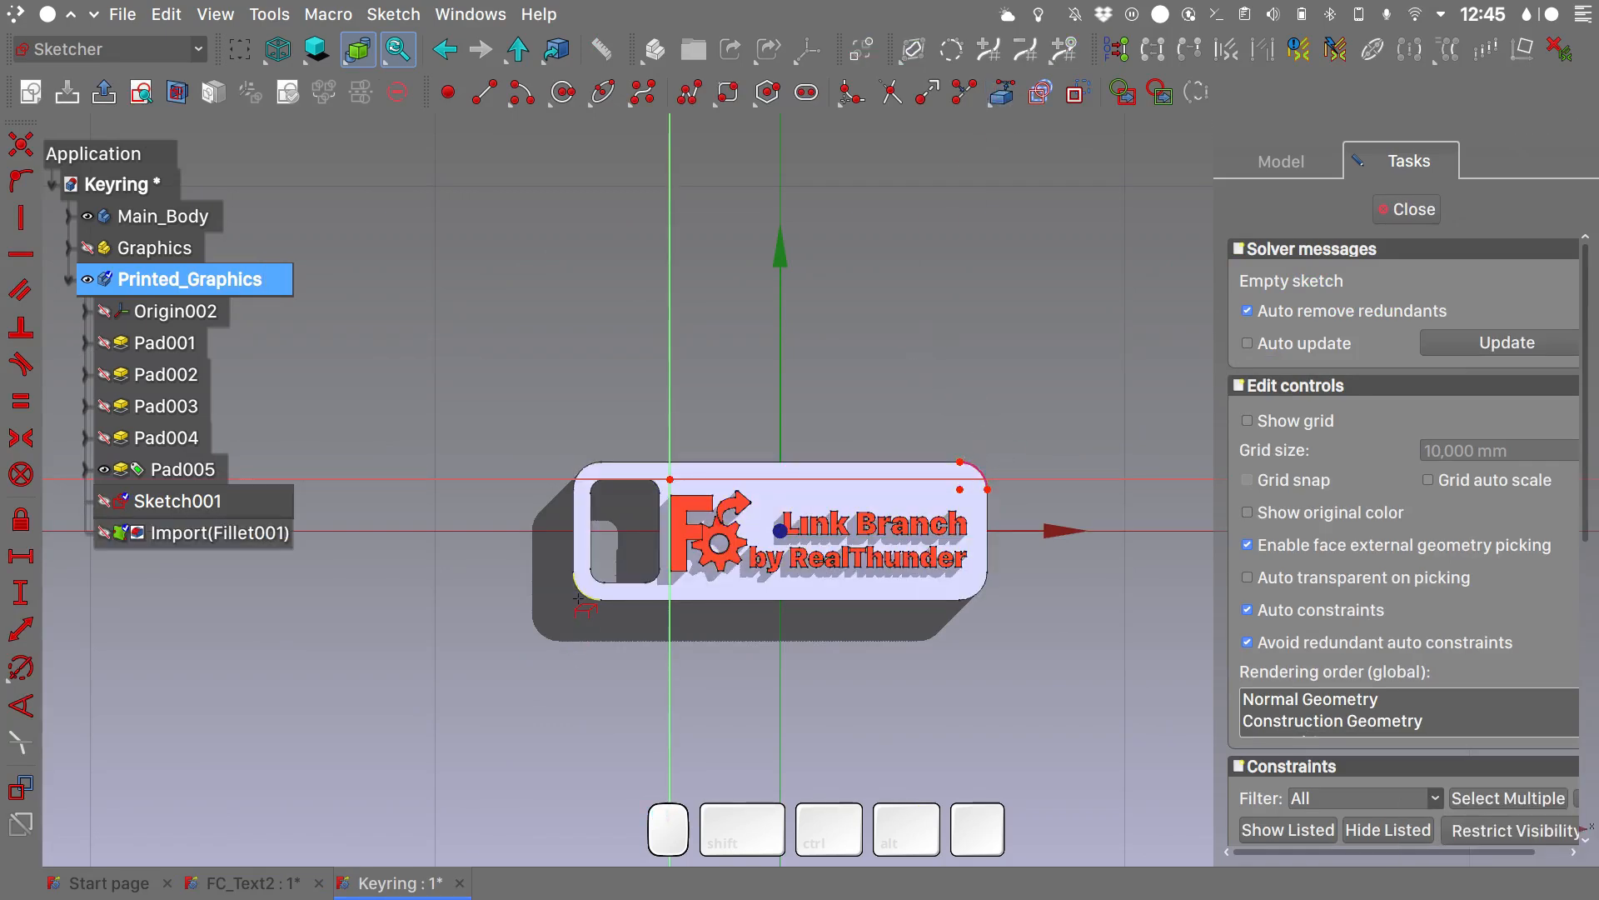
left_click(579, 598)
- Draw a rounded rectangle enclosing the tag's outline
left_click(727, 94)
left_click(770, 177)
left_click(543, 623)
left_click(1052, 396)
- Constrain the rounded rectangle to the tag's outline by making its corner points coincident with the imported arcs' points
scroll(600, 575, "up", 8)
left_click(583, 549)
left_click(603, 559)
key("c")
scroll(627, 546, "down", 7)
scroll(1098, 420, "up", 7)
left_click(892, 525)
left_click(1000, 439)
scroll(1002, 441, "down", 7)
left_click(1039, 400)
- Draw a second, larger rounded rectangle around the first one
left_click(727, 94)
left_click(534, 621)
left_click(1054, 382)
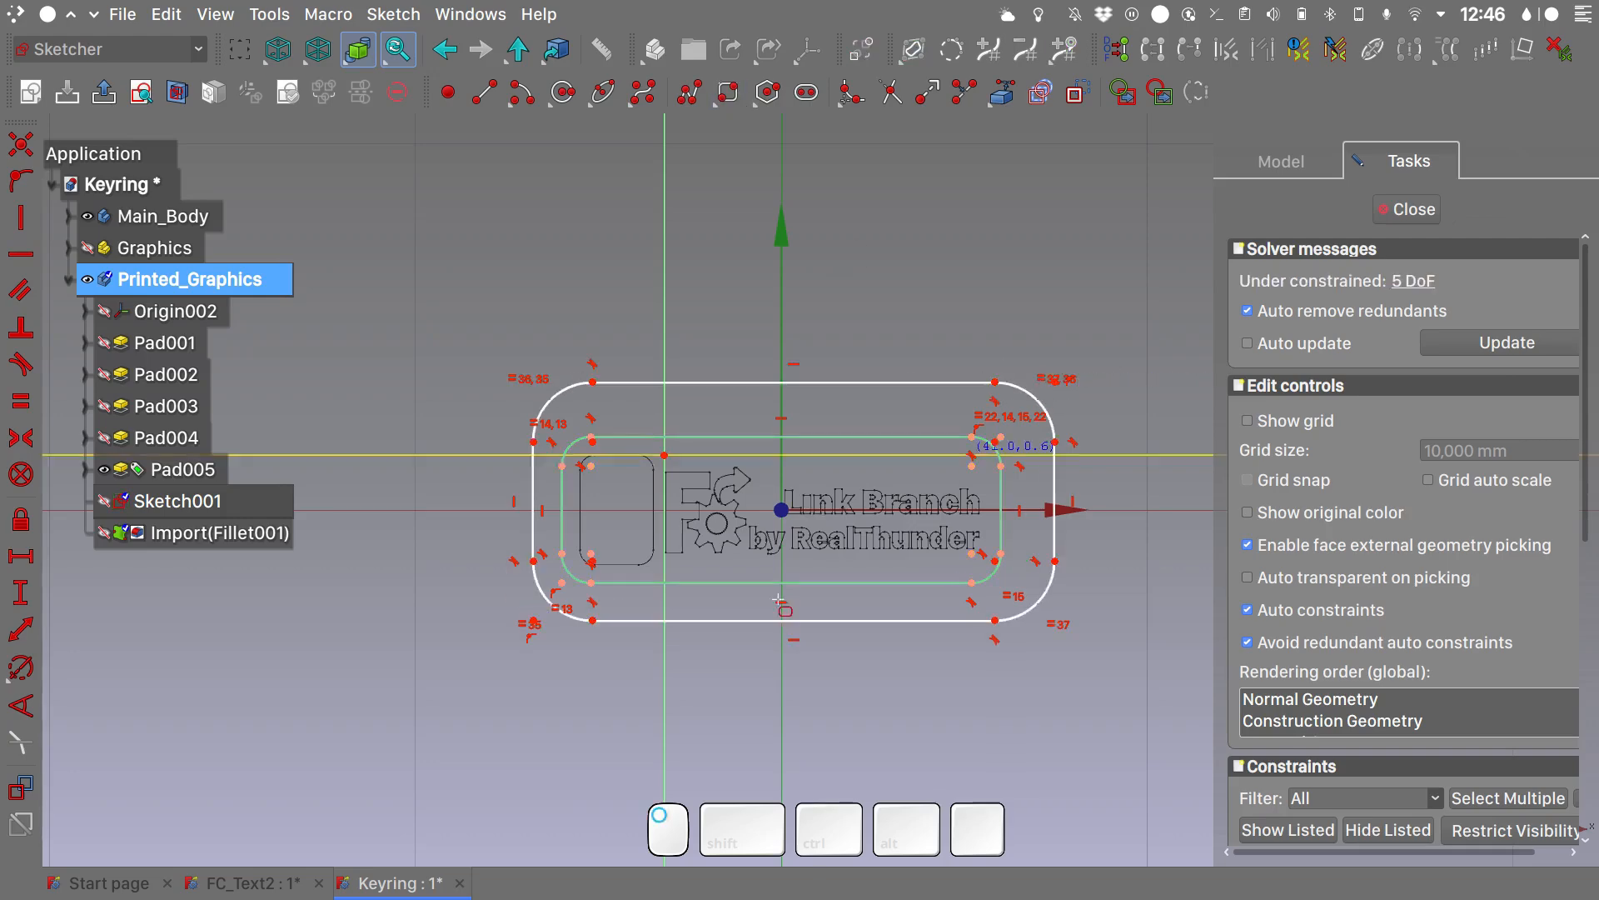
- Make the second rounded rectangle's corner arc centres coincident with the matching arc centres of the first
scroll(605, 560, "up", 9)
left_click(531, 562)
left_click(523, 517)
key("c")
scroll(680, 467, "down", 8)
scroll(1138, 317, "up", 6)
left_click_drag(1052, 423, 916, 547)
left_click(966, 509)
key("c")
left_click(965, 451)
left_click(916, 548)
key("c")
scroll(1016, 404, "down", 6)
- Constrain the second rectangle's corner radius to 2.5 mm and close the sketch
left_click(515, 372)
key("shift+r")
type("2,5")
key("Return")
scroll(572, 427, "down", 1)
left_click(1396, 210)
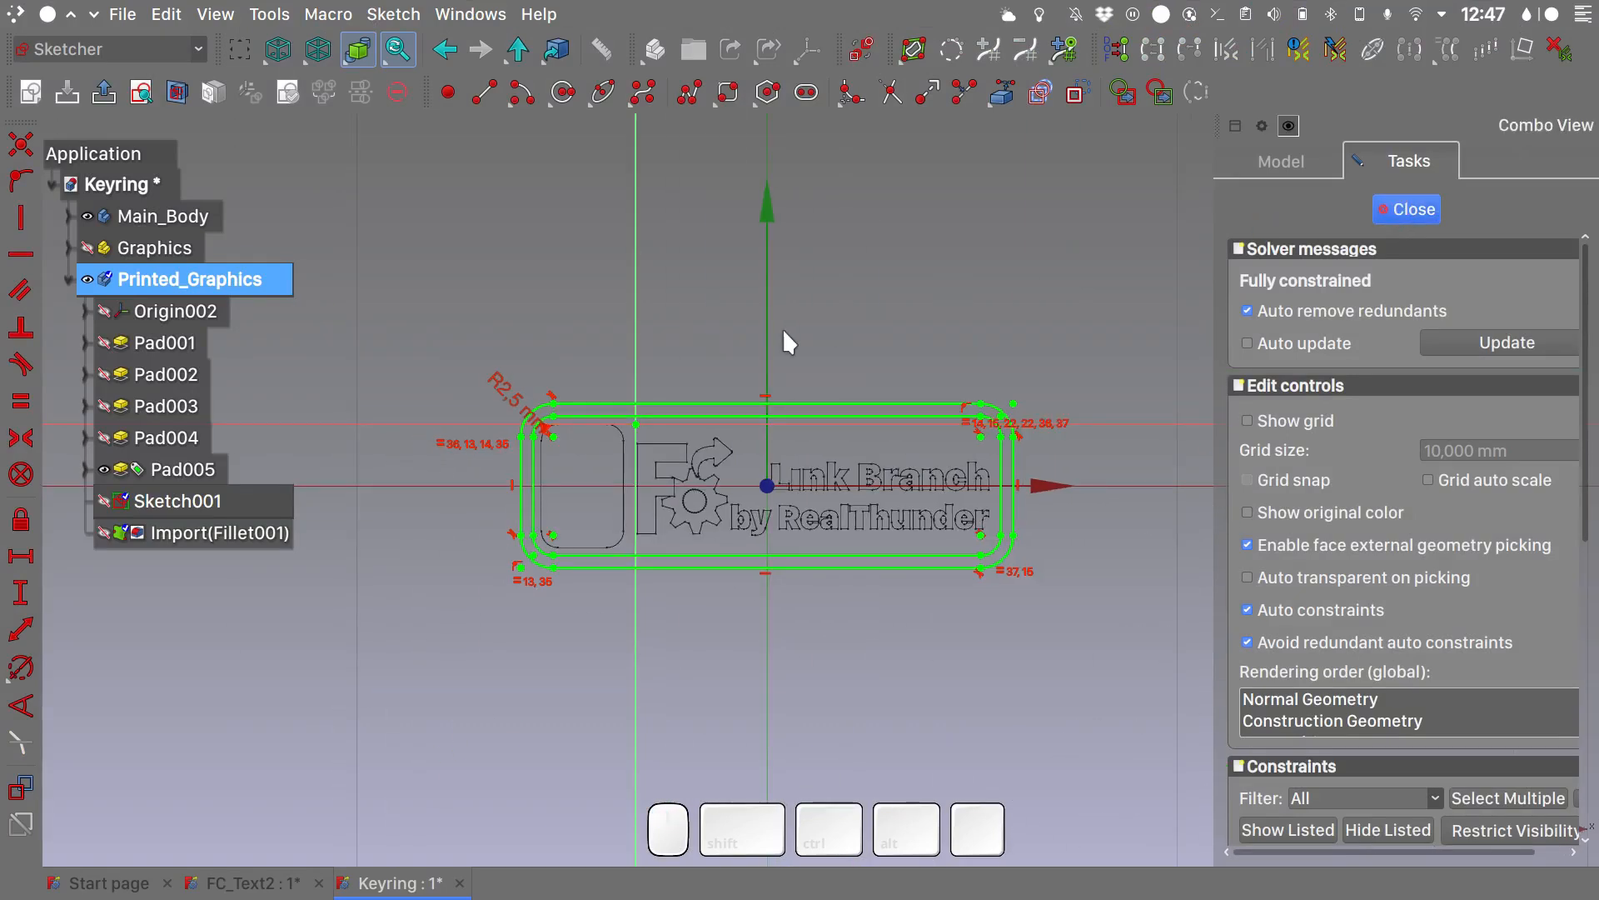
- Switch the view to the Shadow draw style and pad the rim sketch with a length of 2.2 mm
key("q")
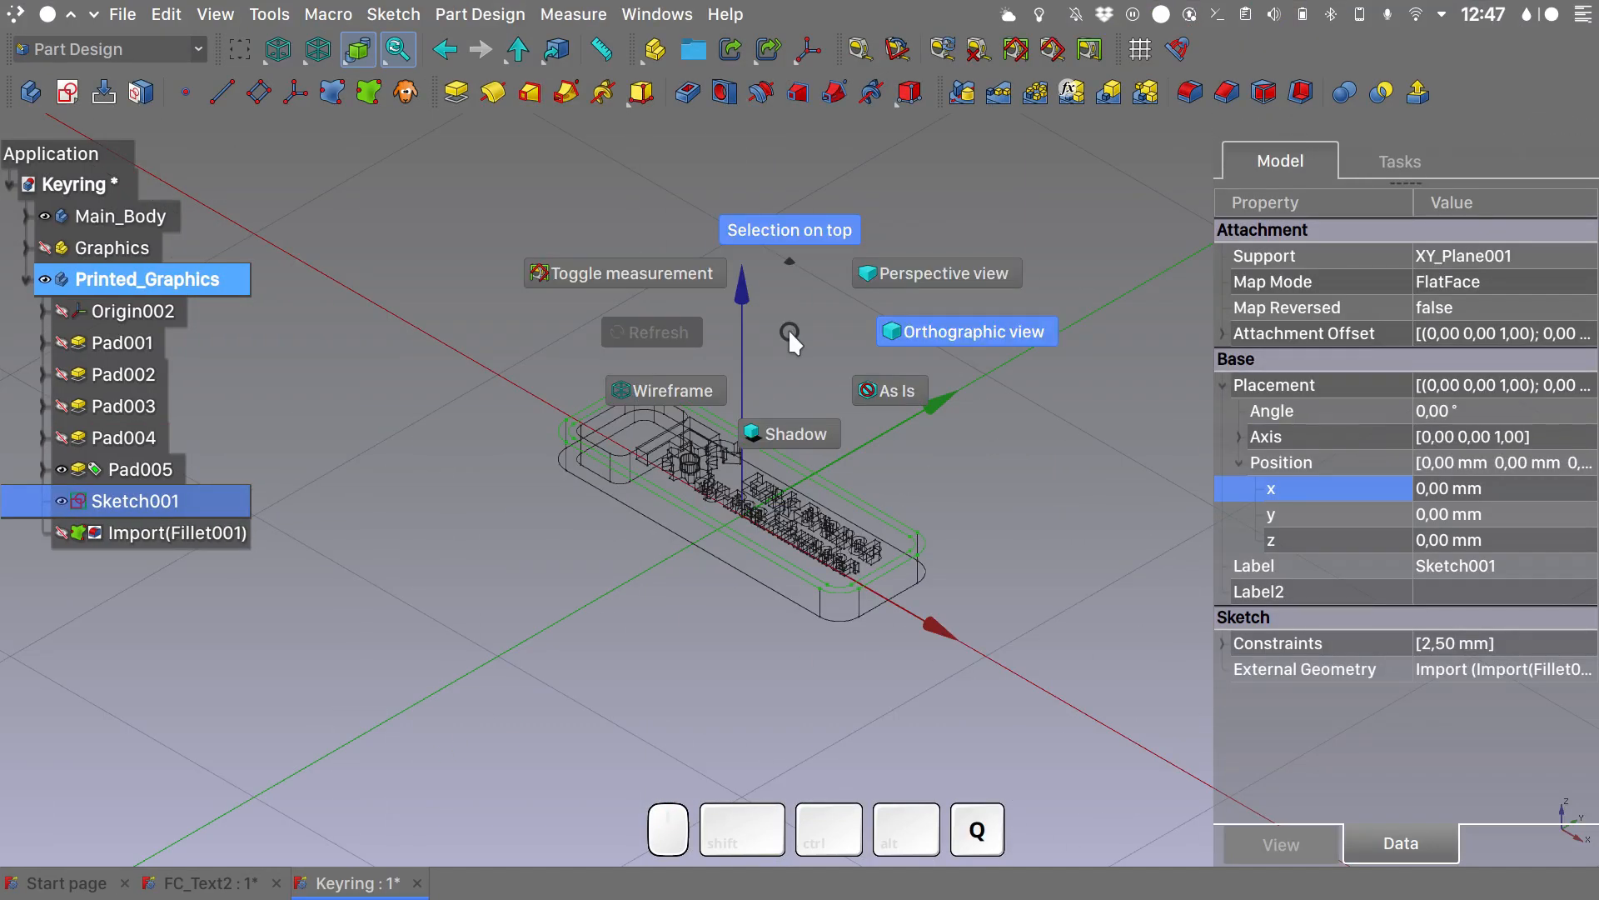
left_click(792, 425)
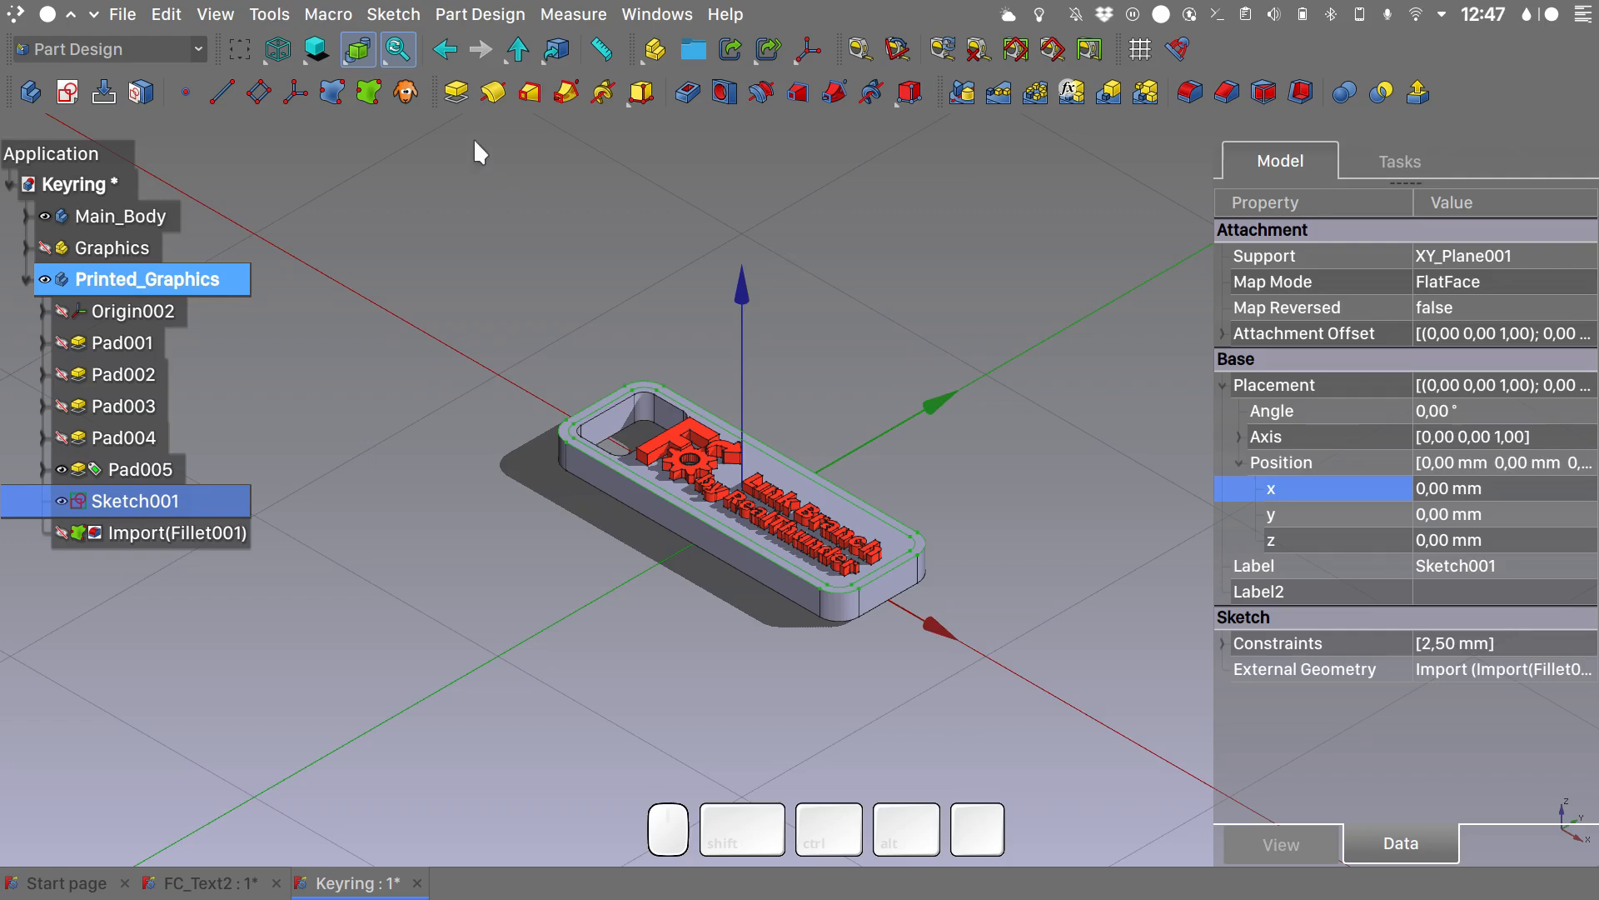
left_click(455, 90)
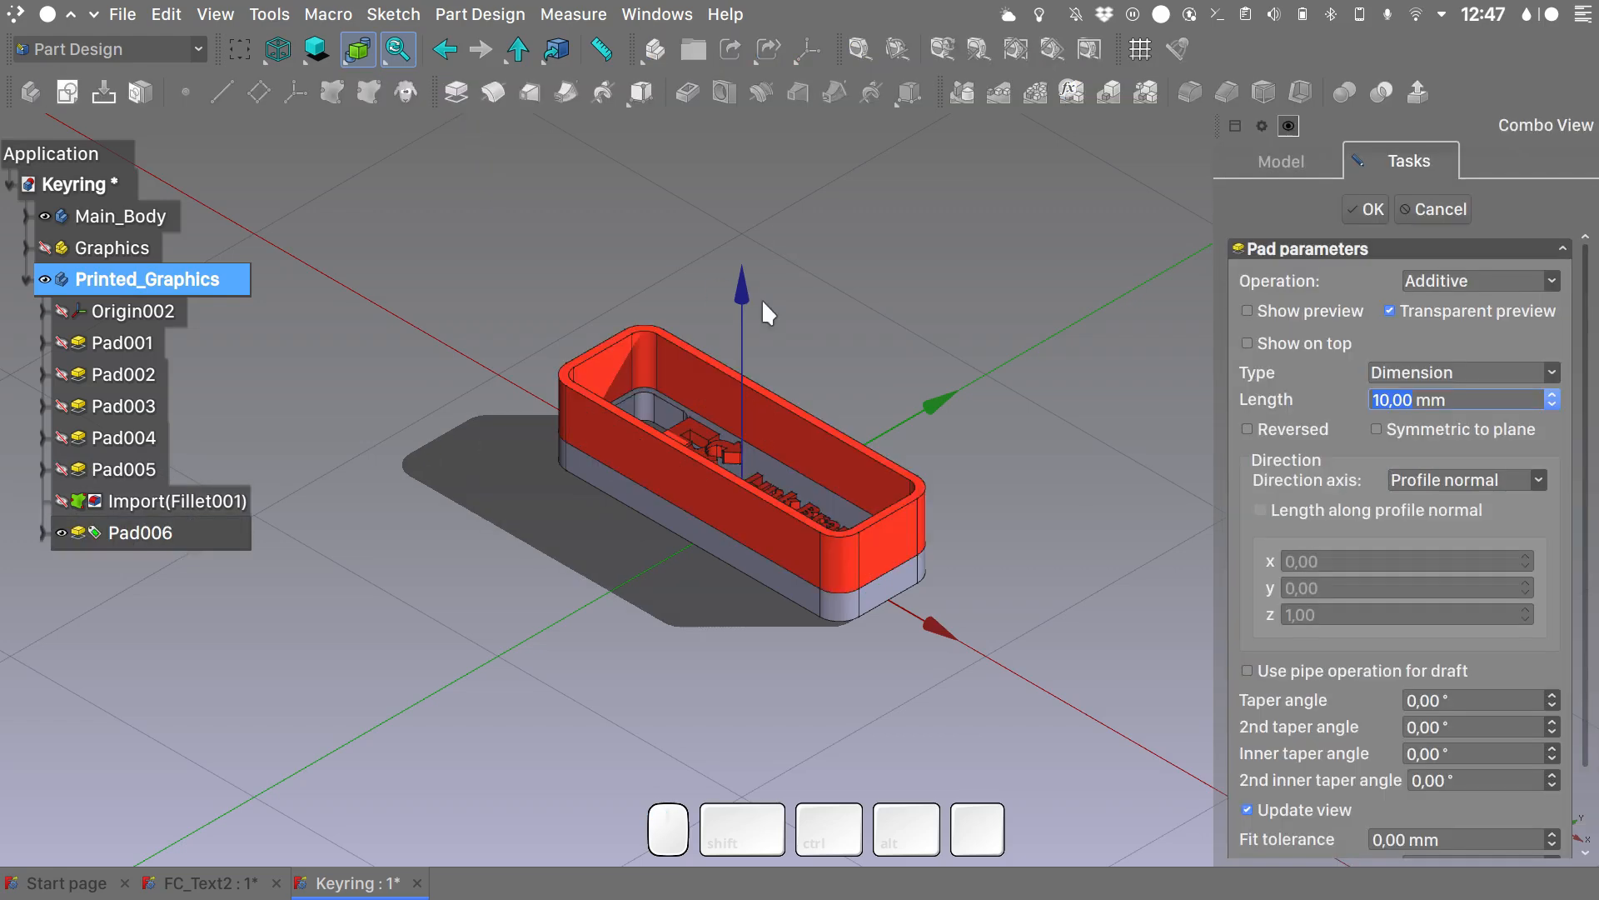
type("2,2")
left_click(1364, 209)
- Fillet the outer top edge of the padded rim with a radius of 1 mm
scroll(836, 590, "up", 5)
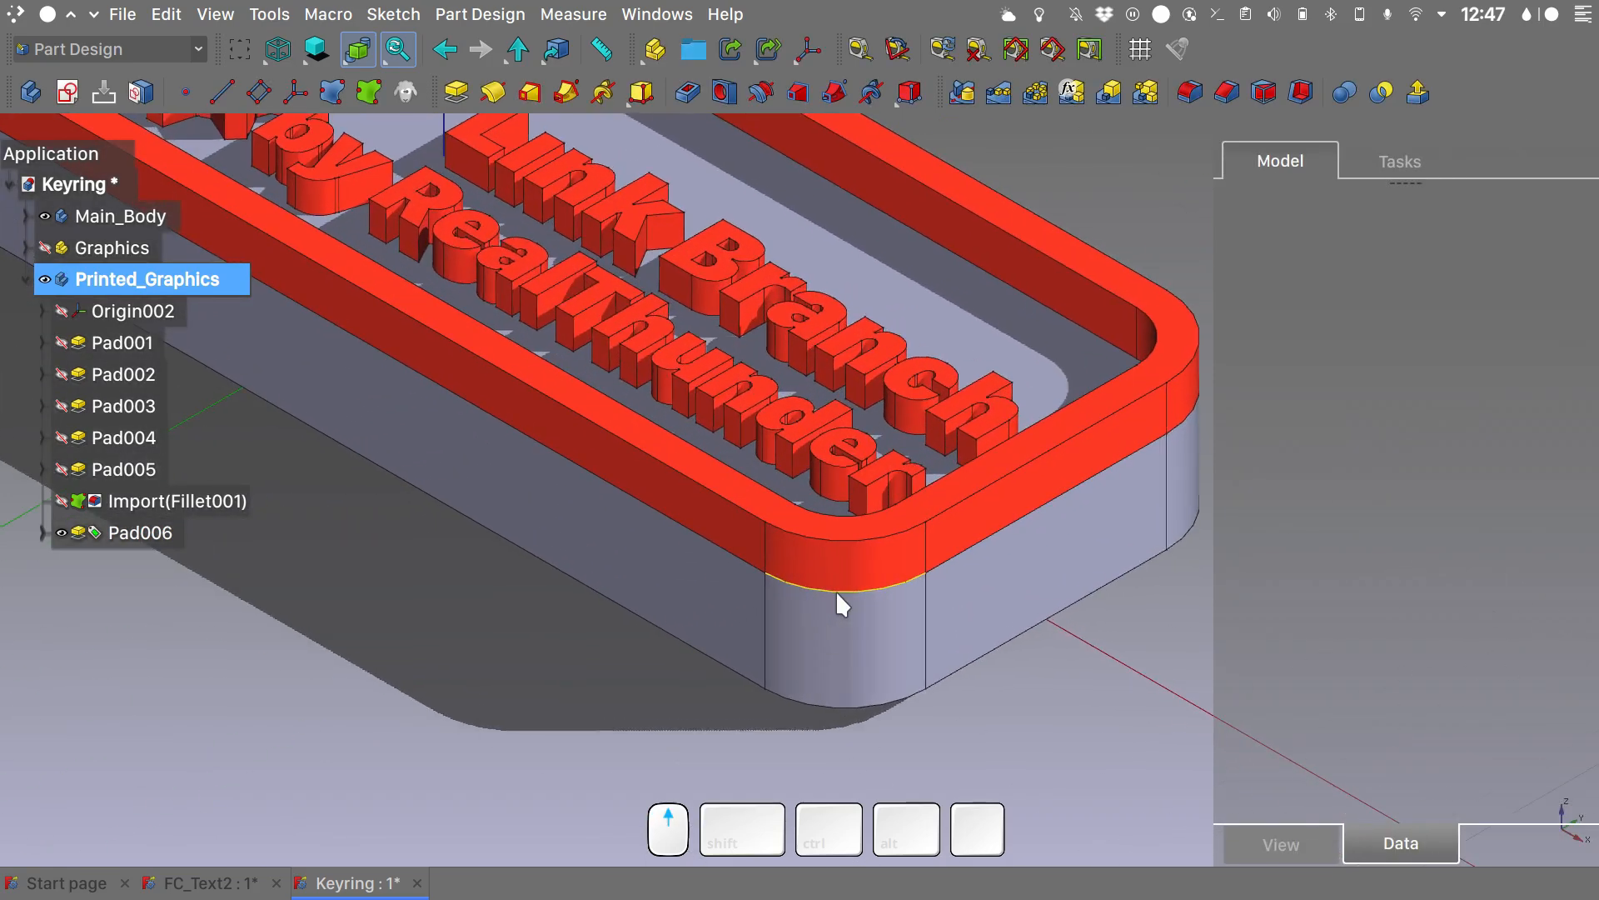
left_click(866, 540)
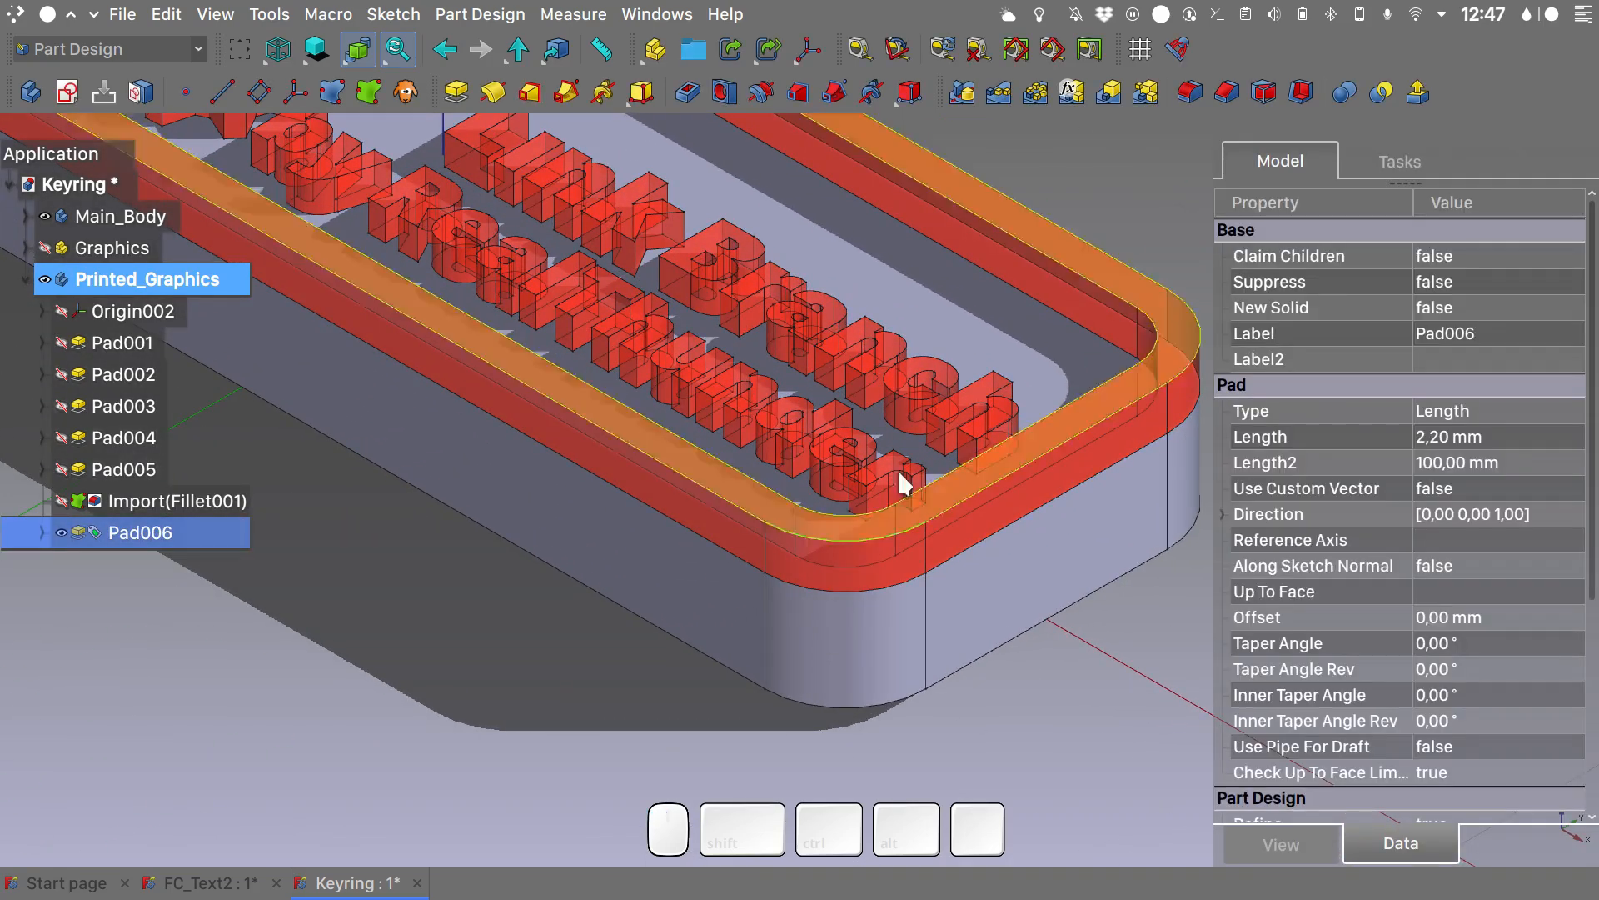
left_click(1189, 92)
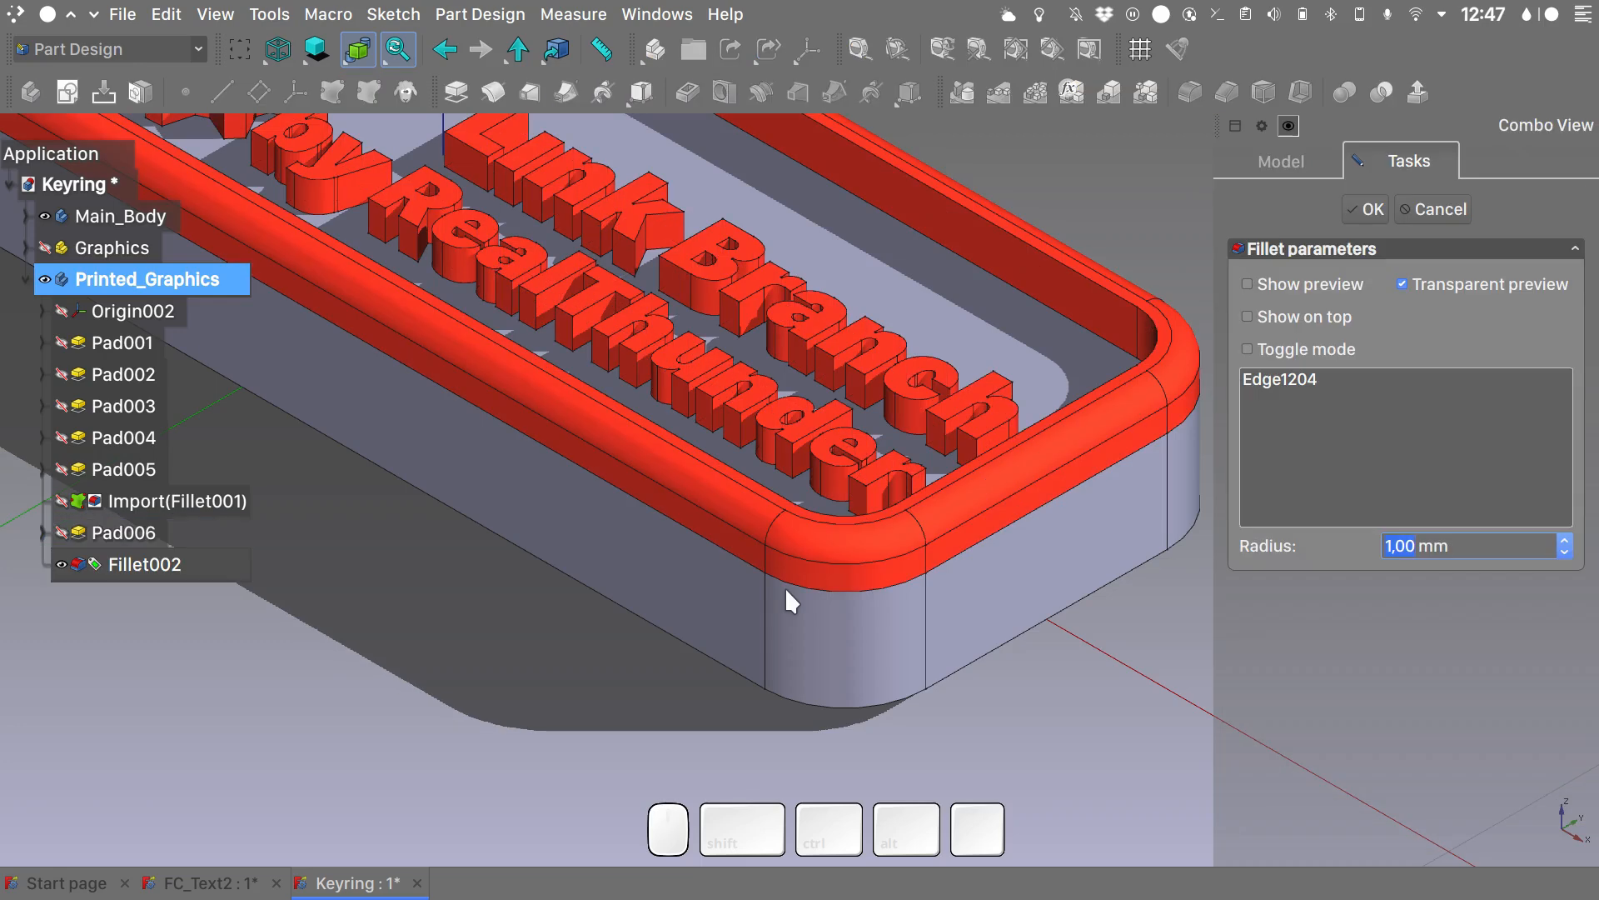
scroll(828, 438, "down", 4)
middle_click_drag(828, 438, 935, 561, "shift")
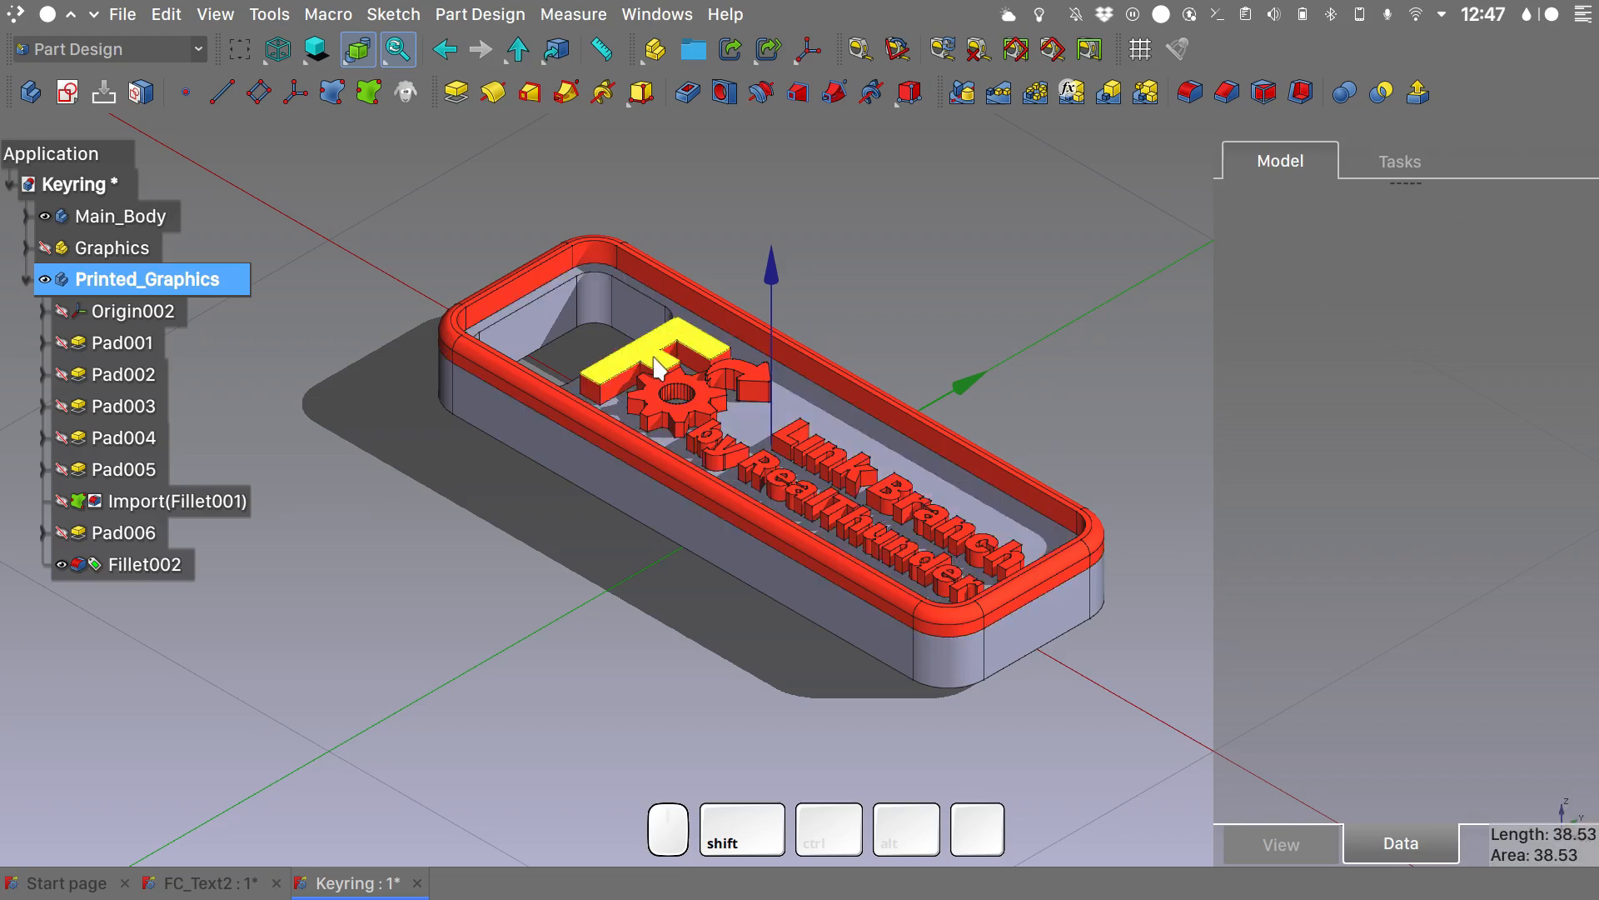
- Create a link to the Printed_Graphics body
middle_click_drag(581, 567, 523, 602, "alt")
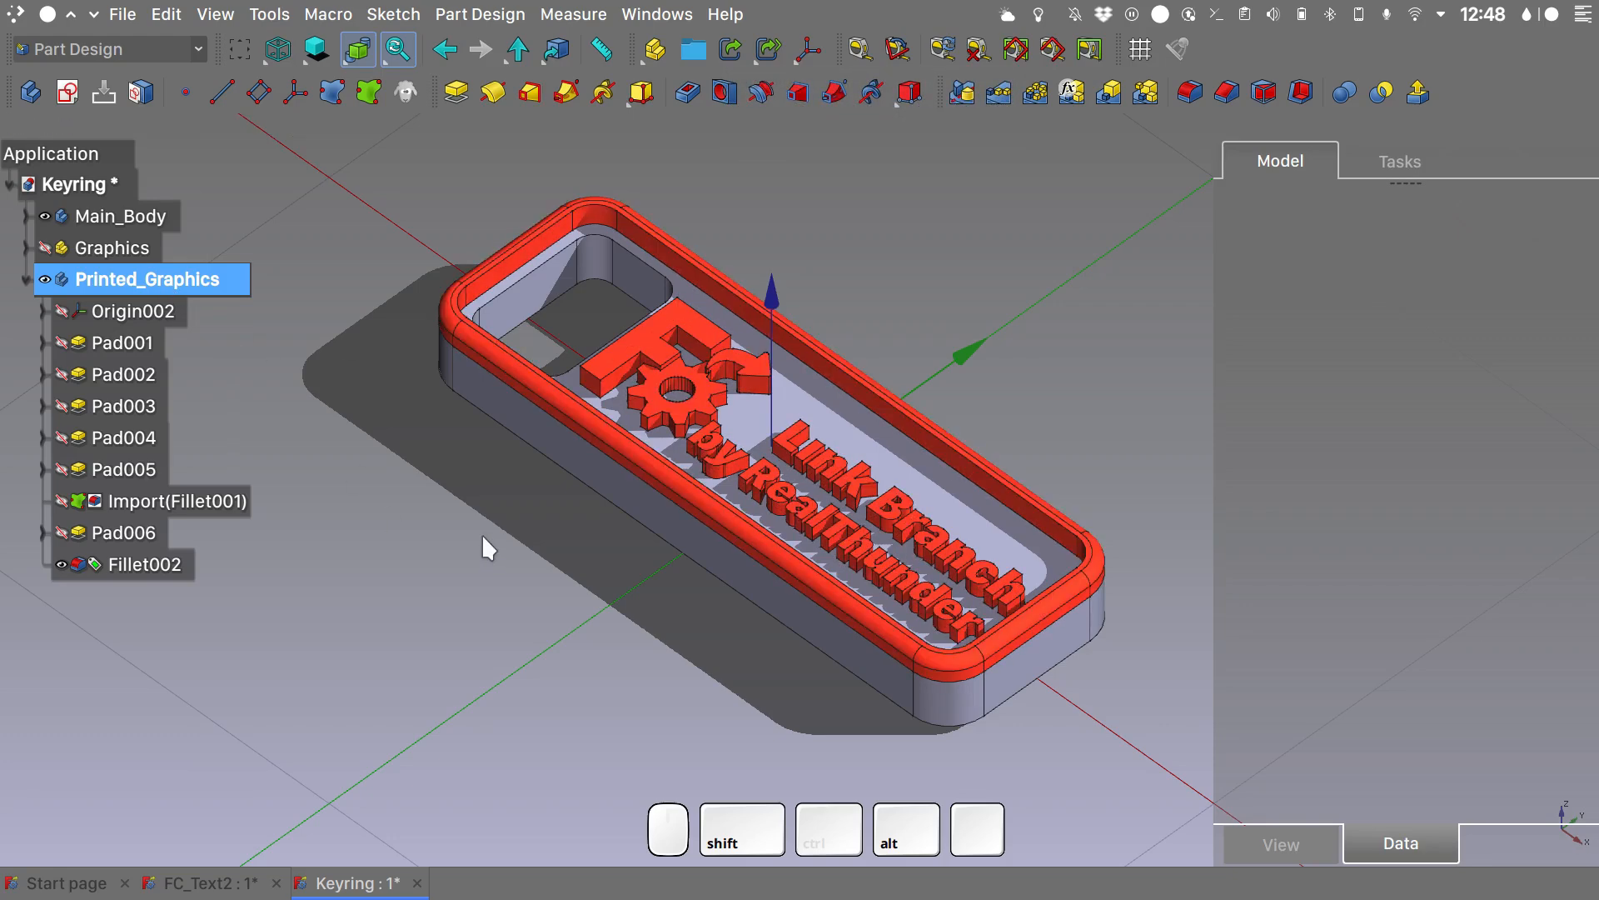
left_click_drag(482, 533, 497, 582)
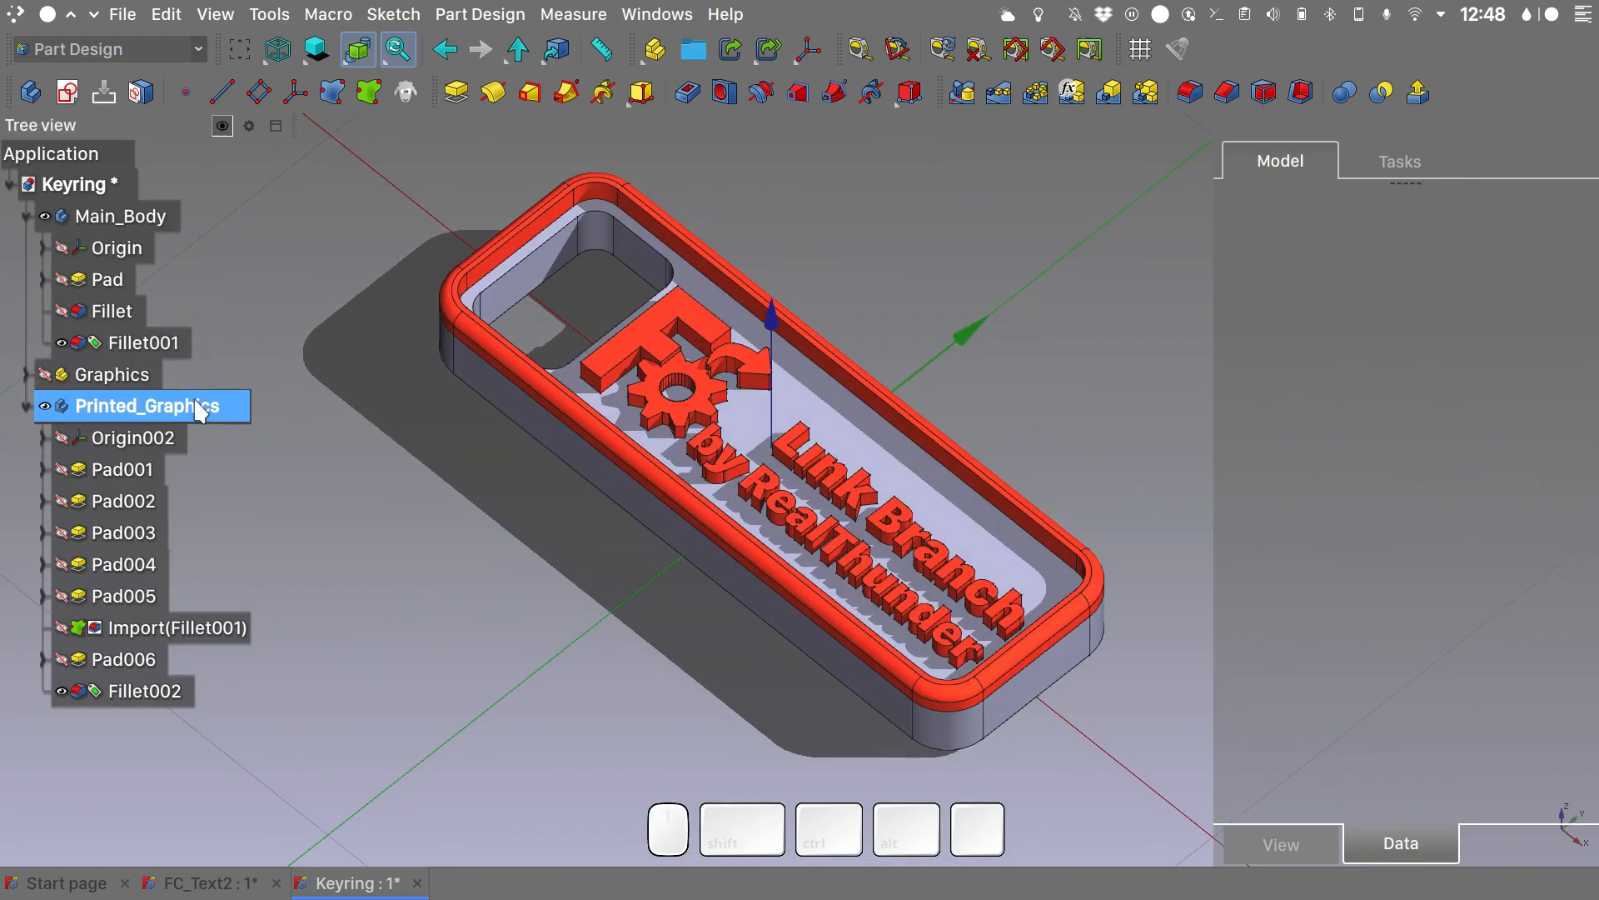
left_click(200, 408)
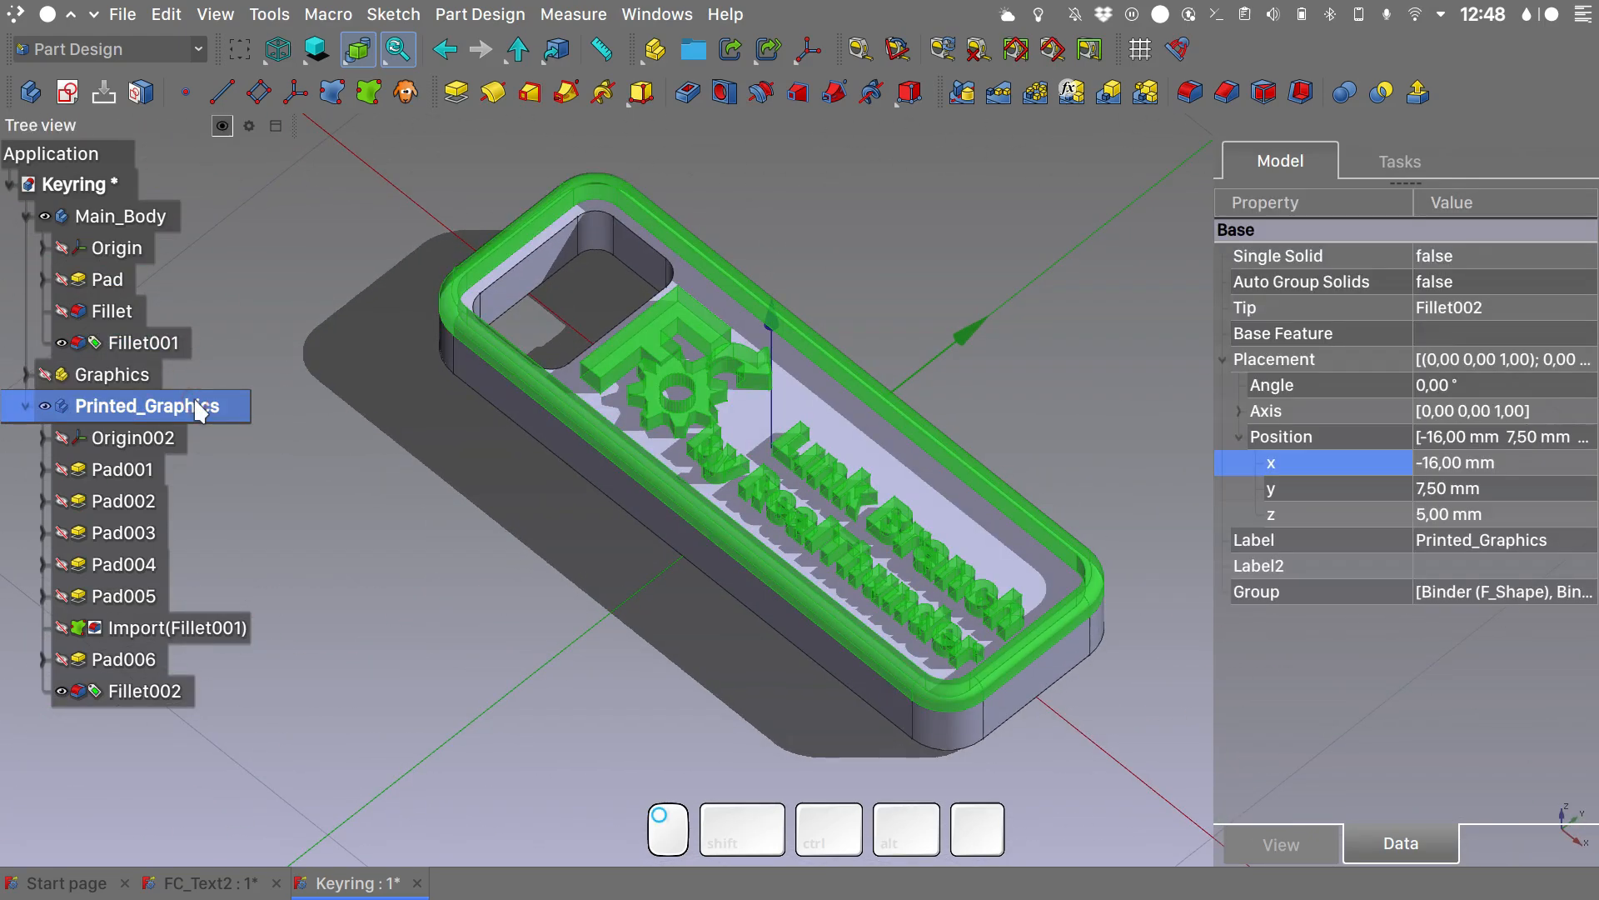
left_click(729, 47)
left_click(394, 697)
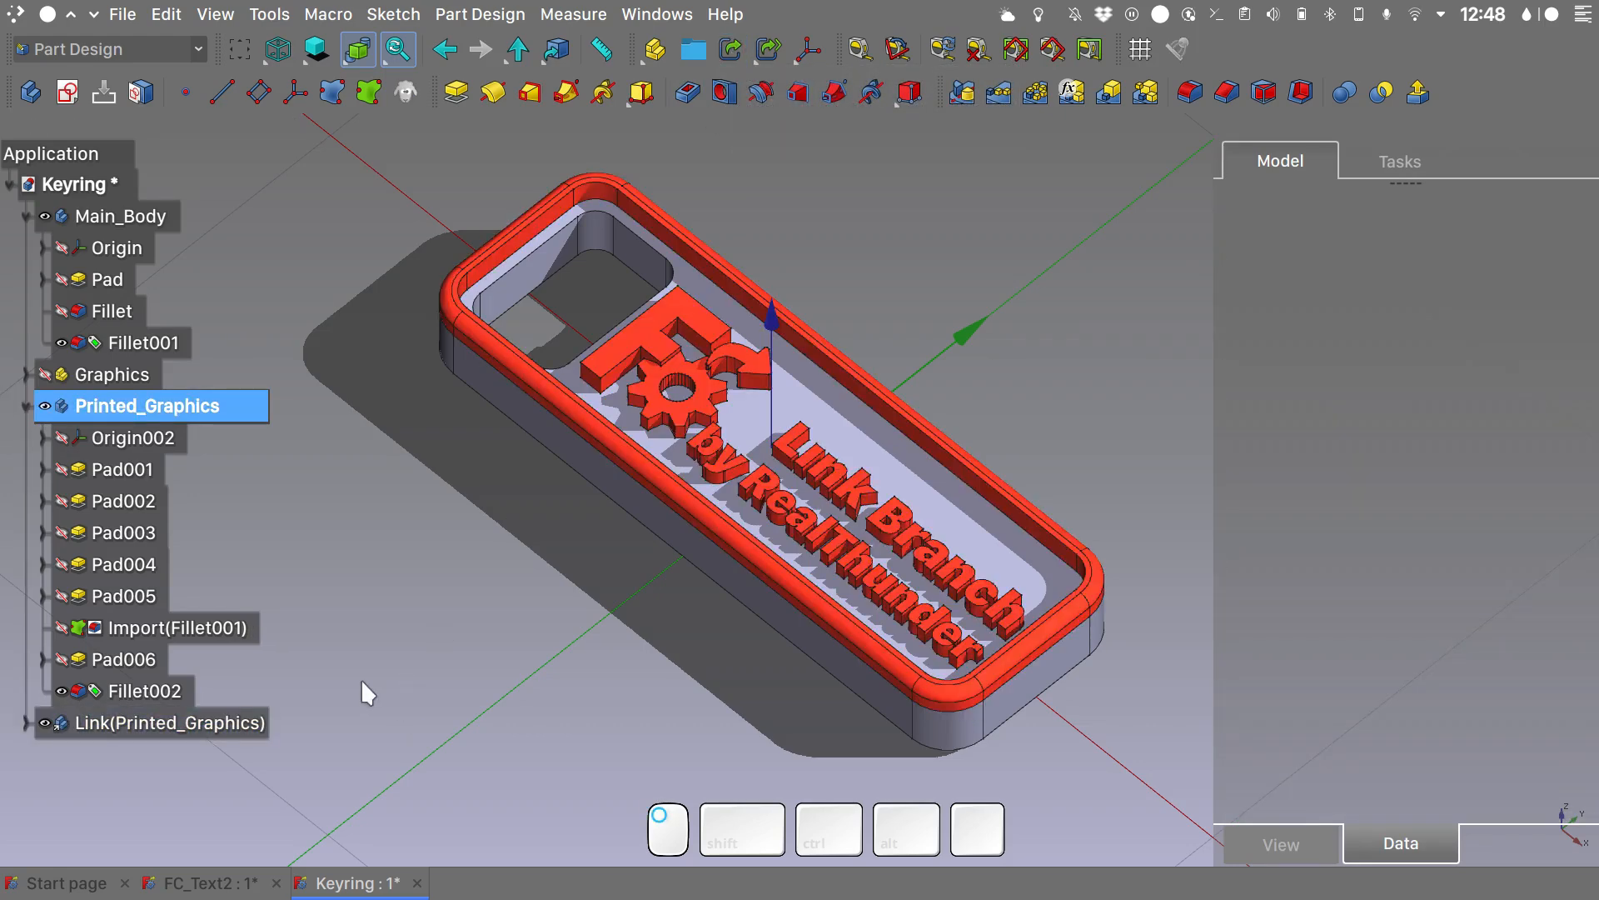
- Rotate the Printed_Graphics link 180° about the X axis using Transform
left_click(192, 721)
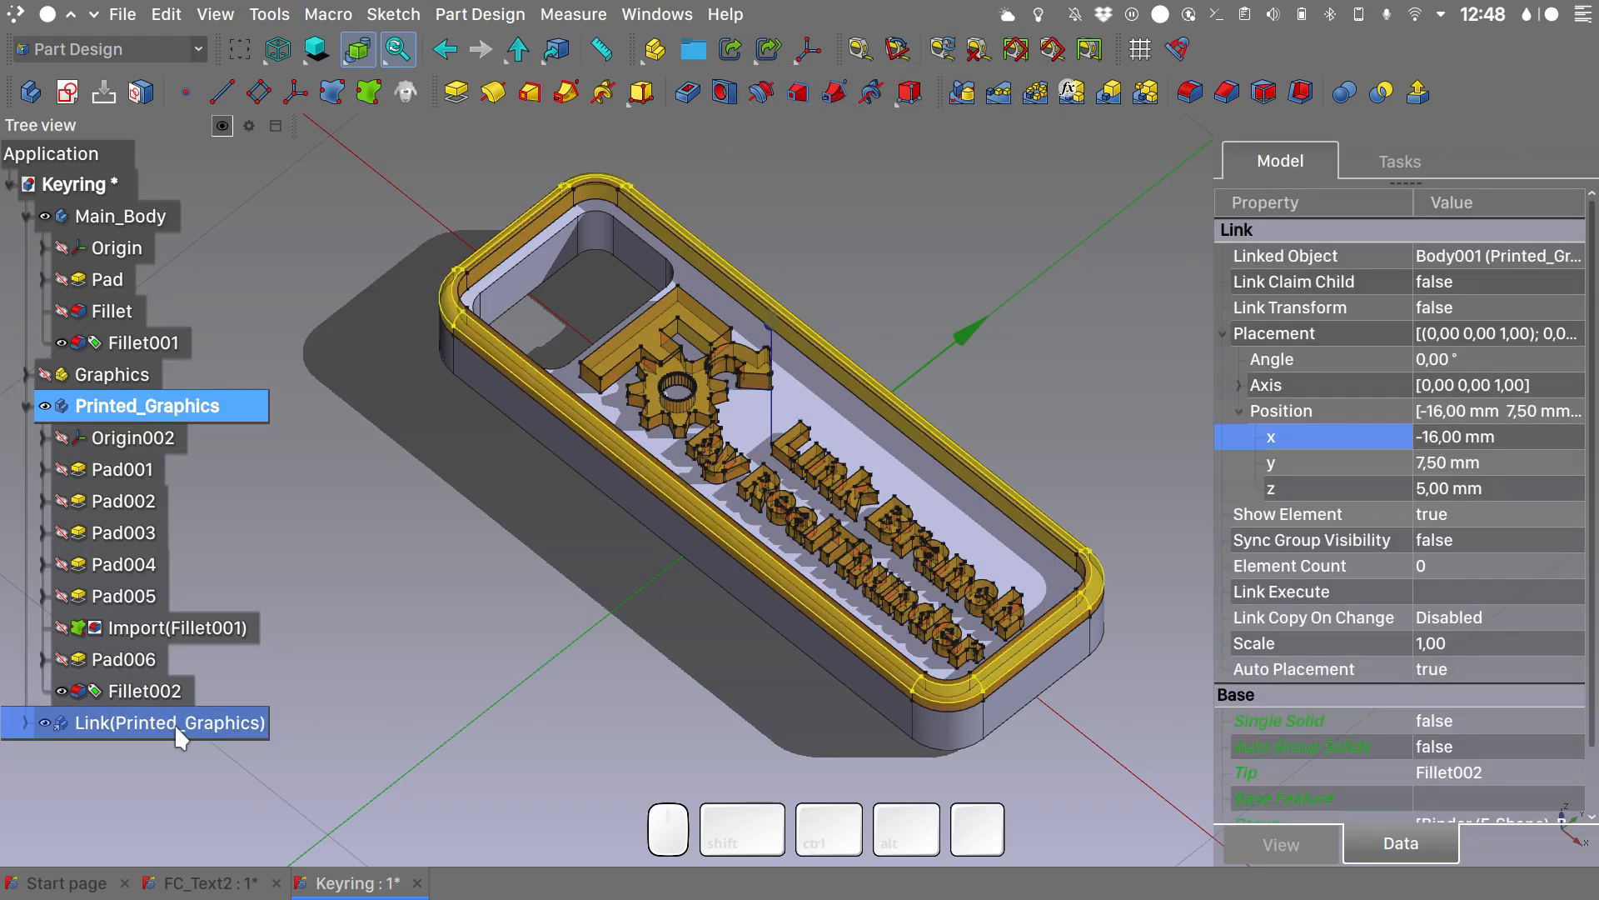
right_click(174, 723)
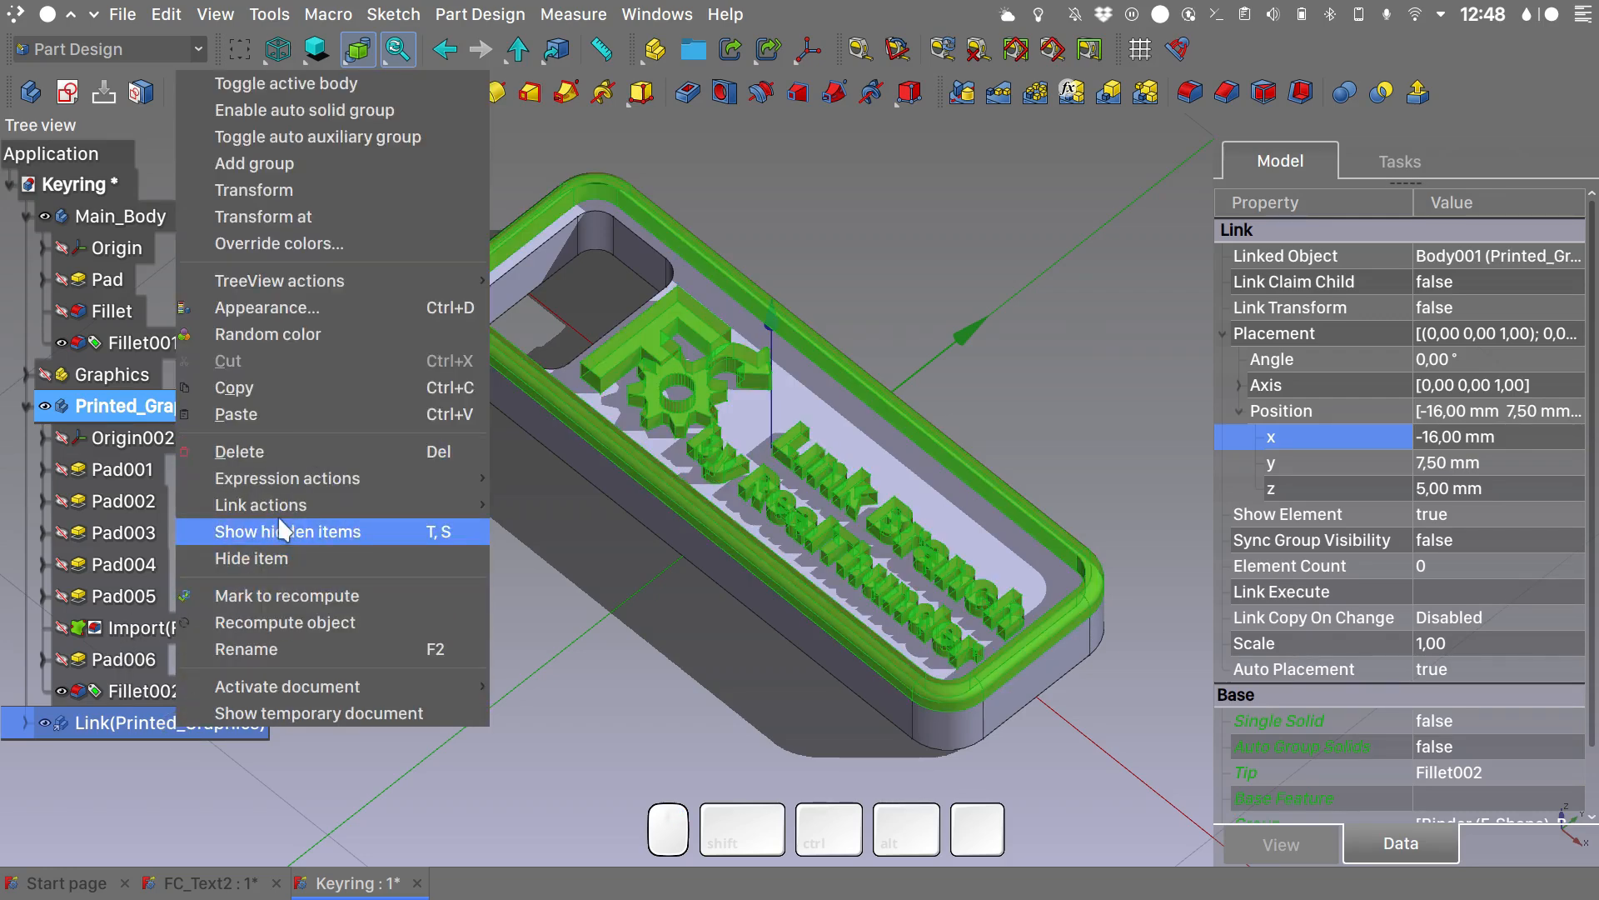
left_click(325, 193)
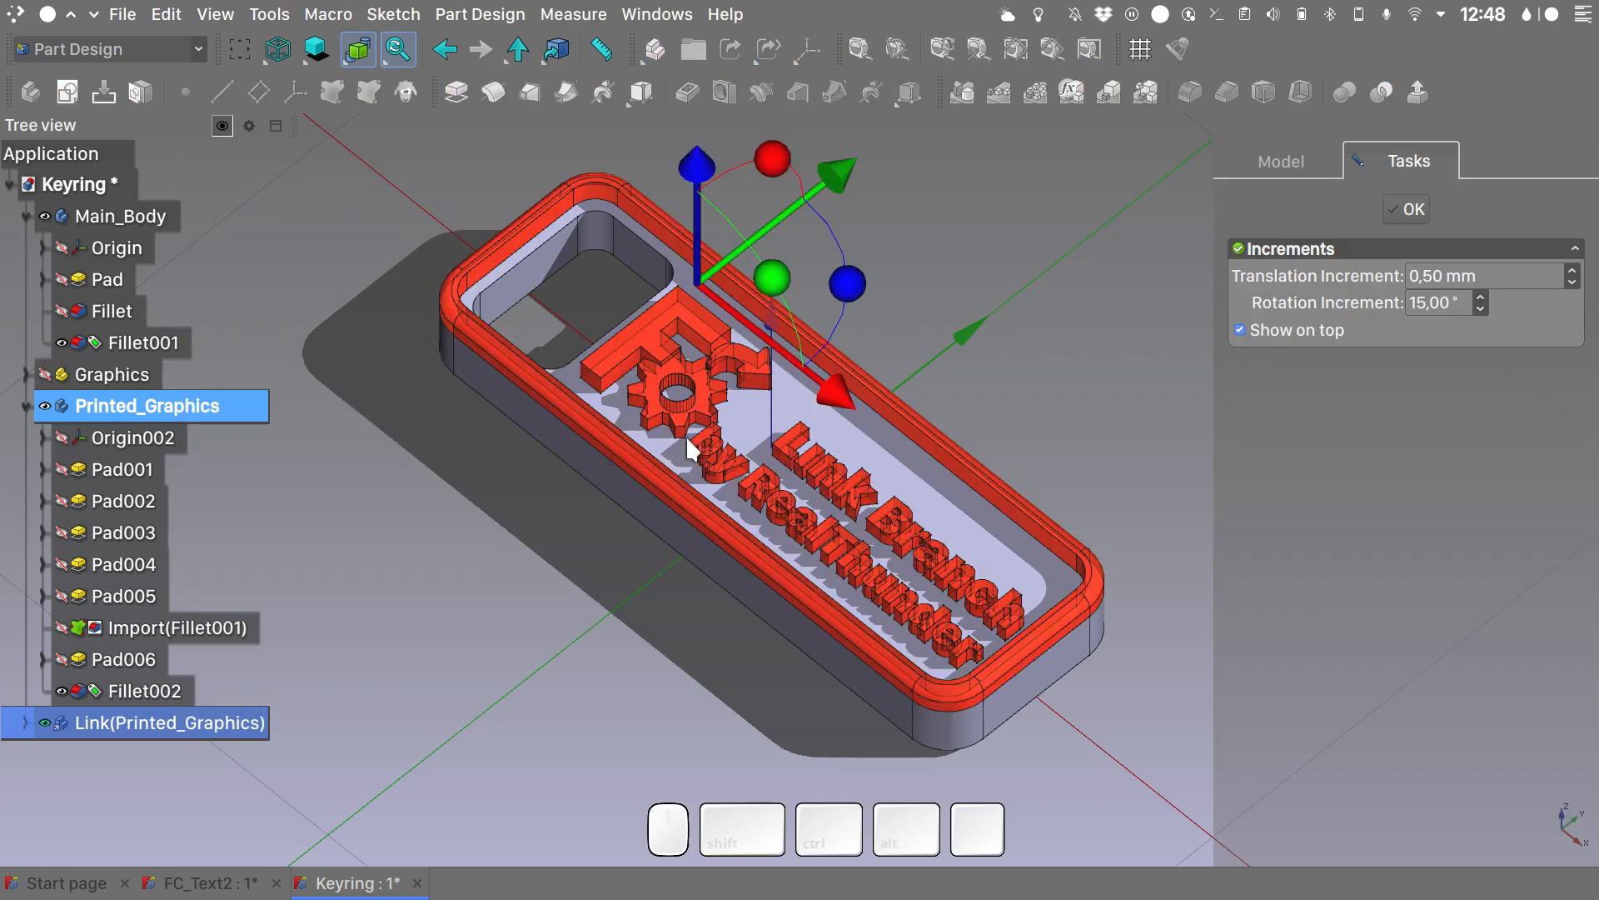
left_click_drag(720, 218, 648, 347)
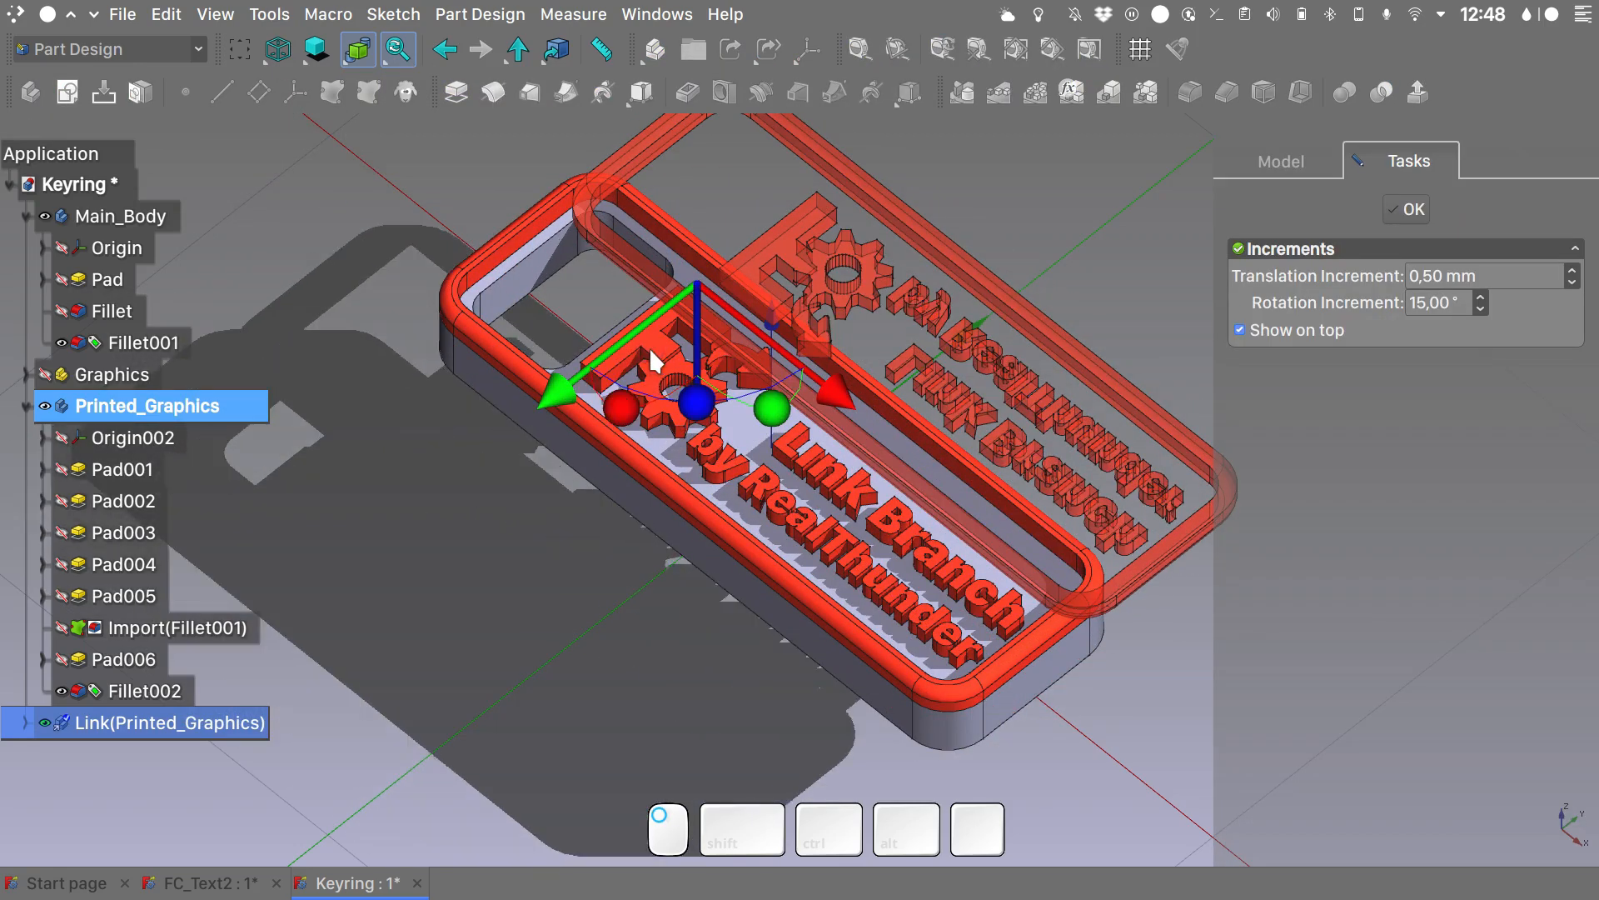
left_click(1405, 209)
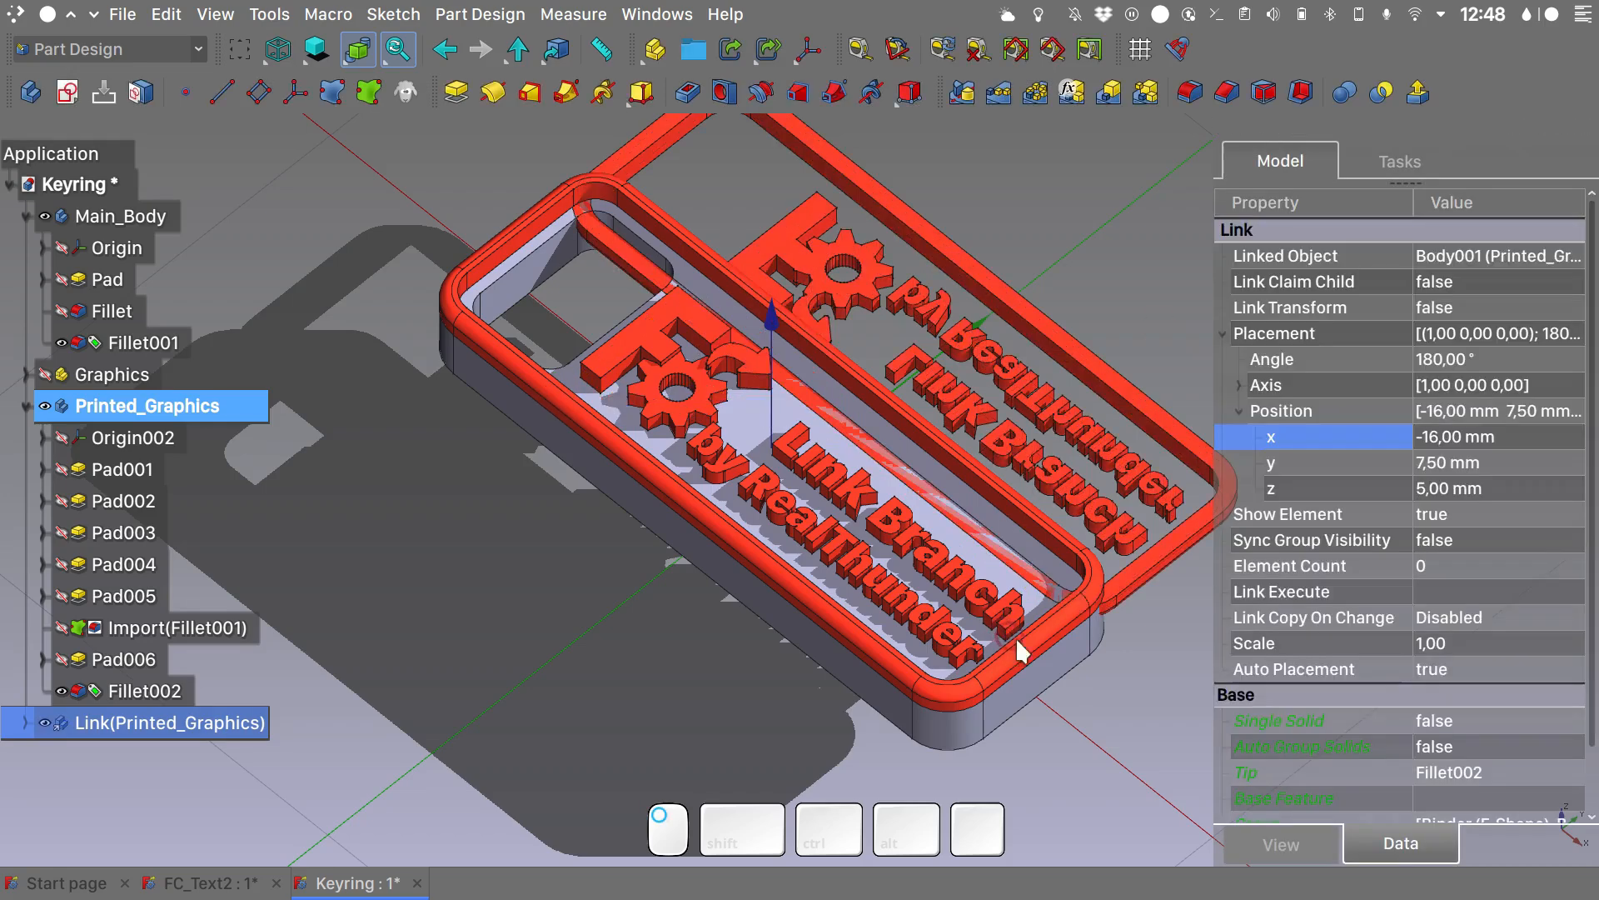
- Set the Printed_Graphics link's position to z 0 mm and y -7.50 mm so it sits on the tag's underside
middle_click_drag(1017, 665, 1038, 460, "alt")
middle_click_drag(1038, 460, 1038, 477, "alt")
left_click(154, 724, "alt+shift")
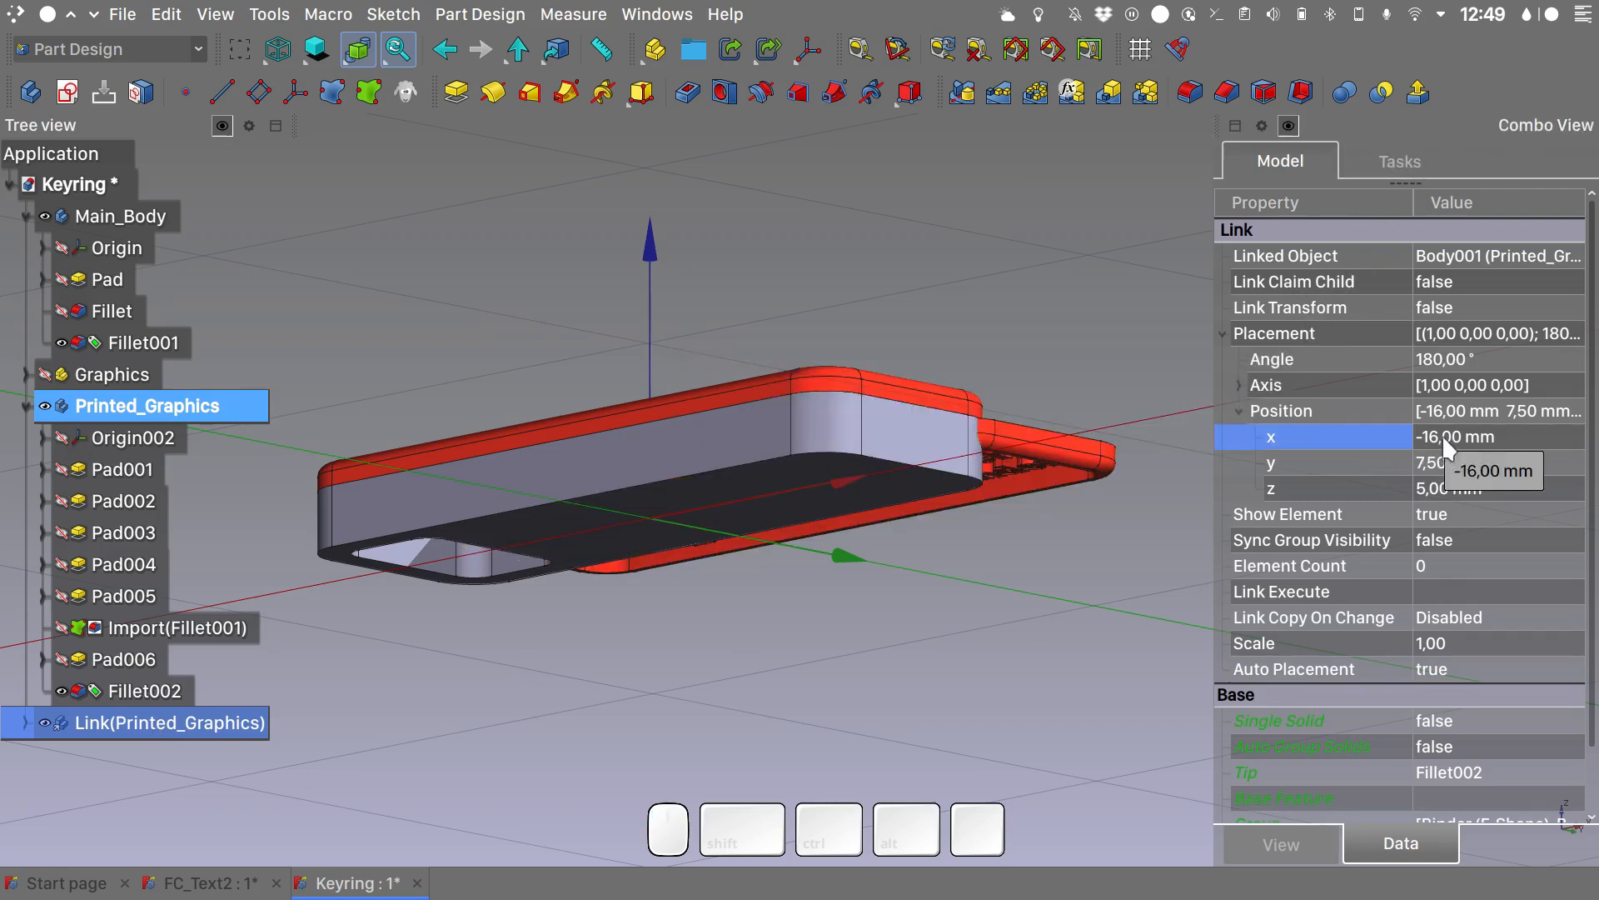
left_click(1431, 489)
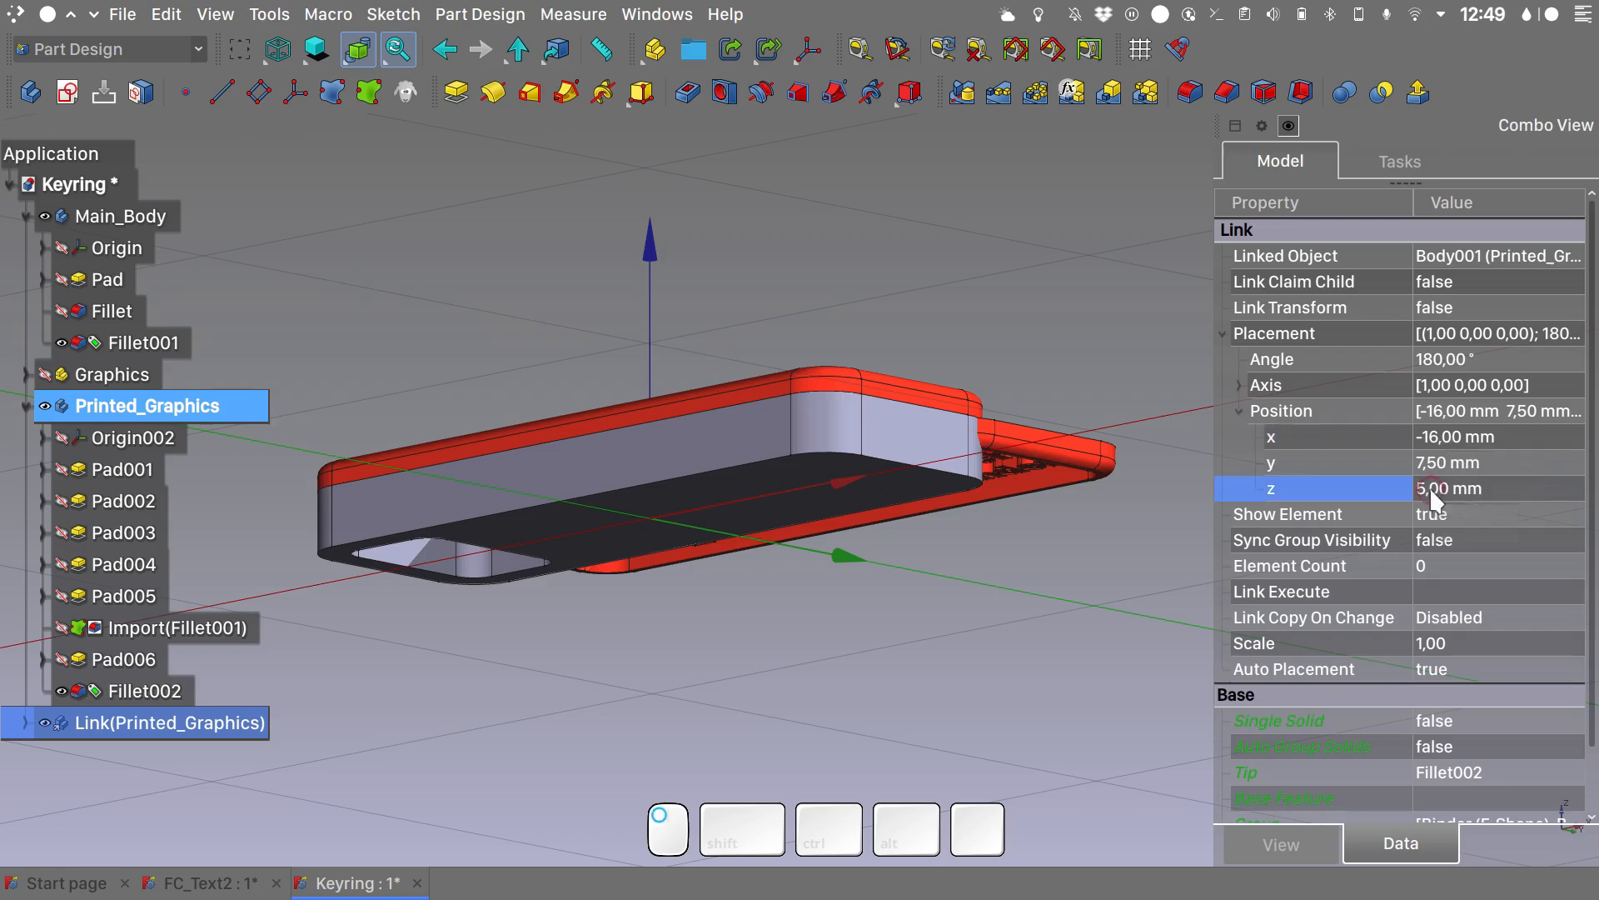
type("0")
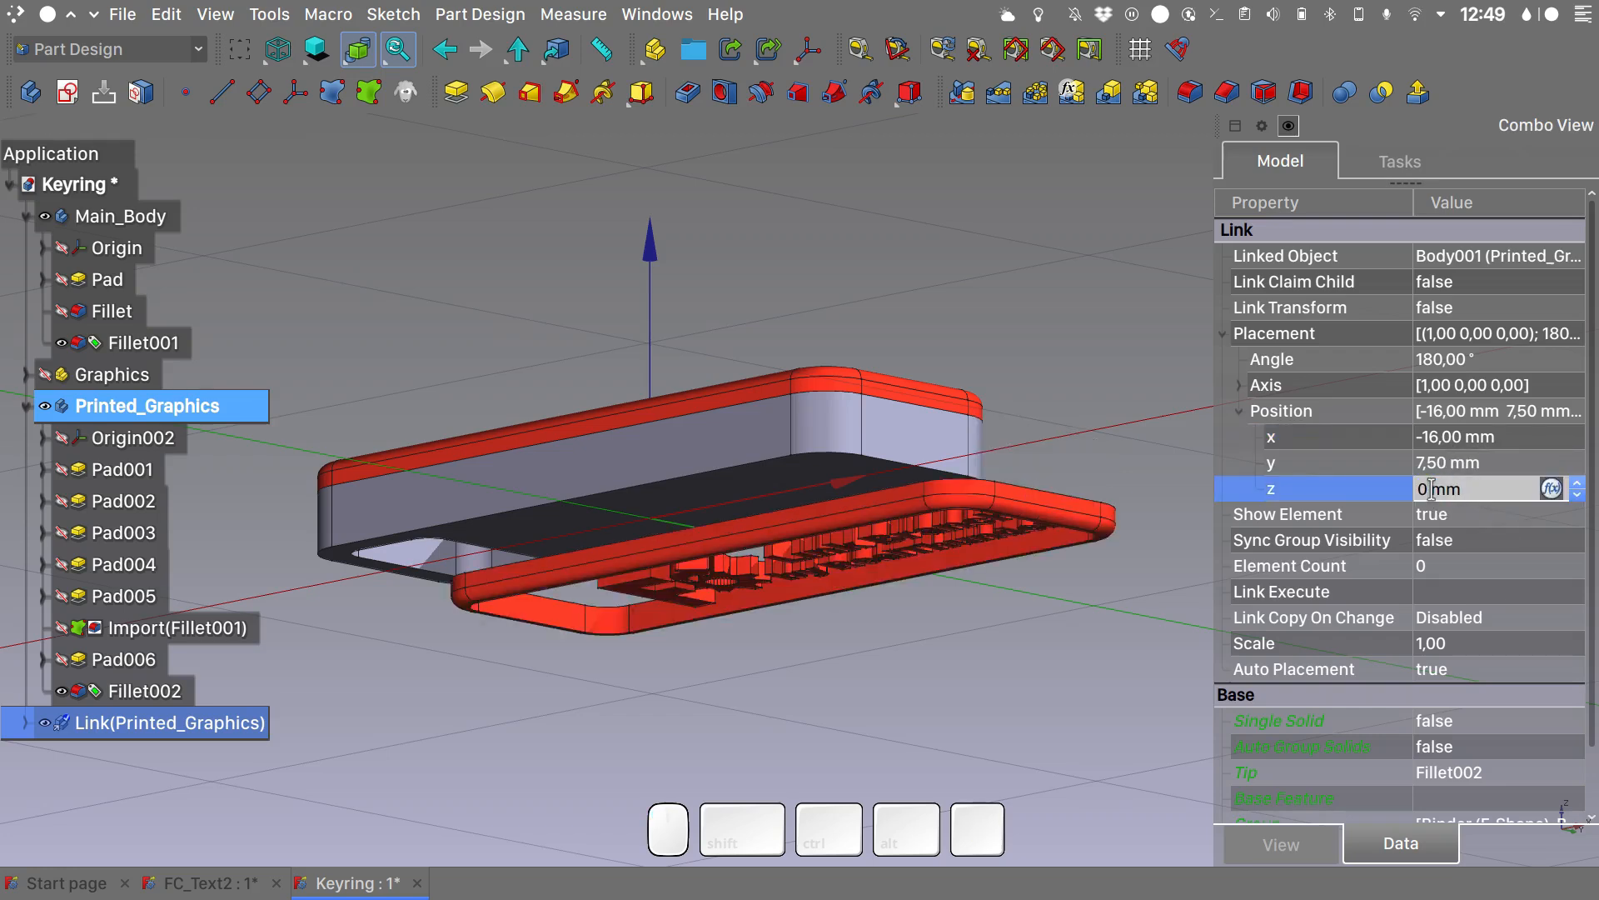
left_click(1418, 464)
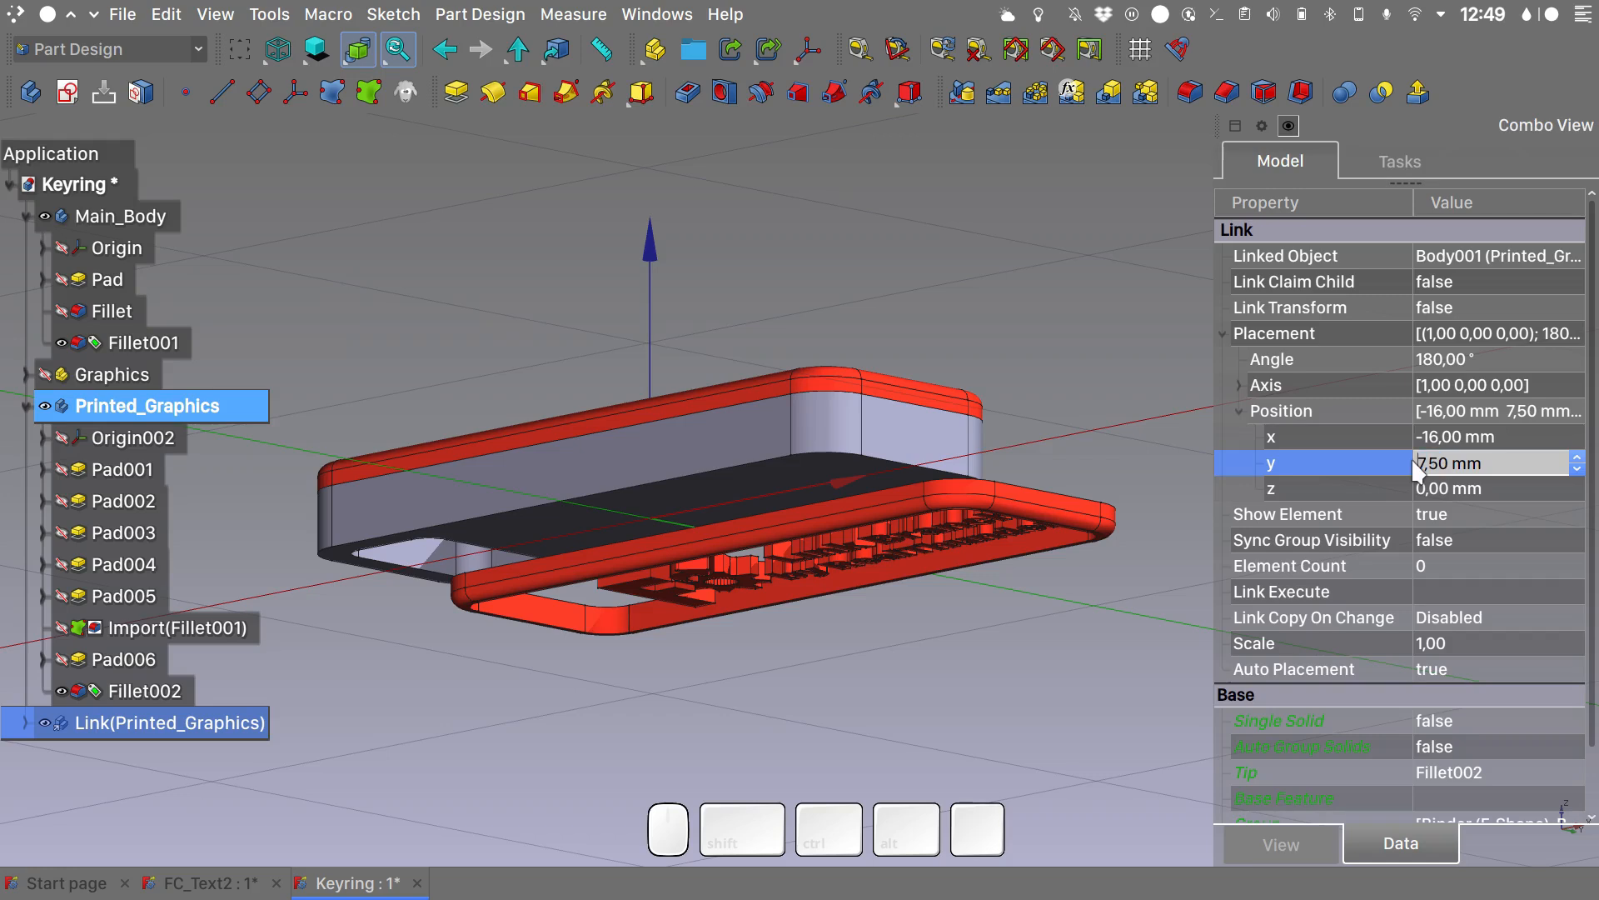
type("-")
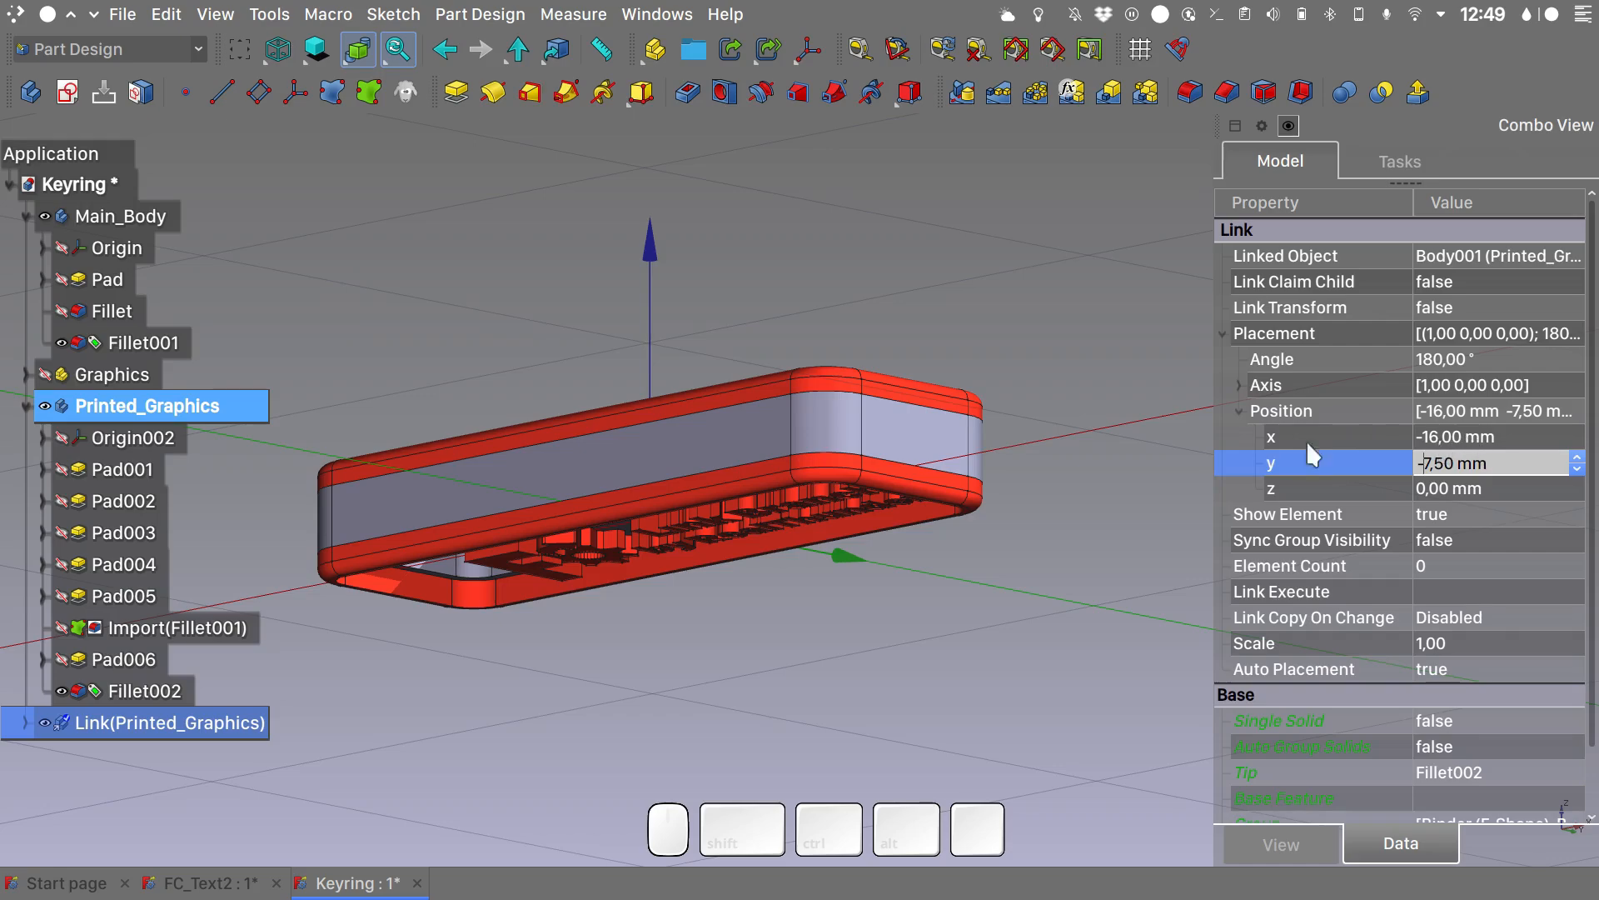
left_click_drag(1052, 551, 933, 381, "alt")
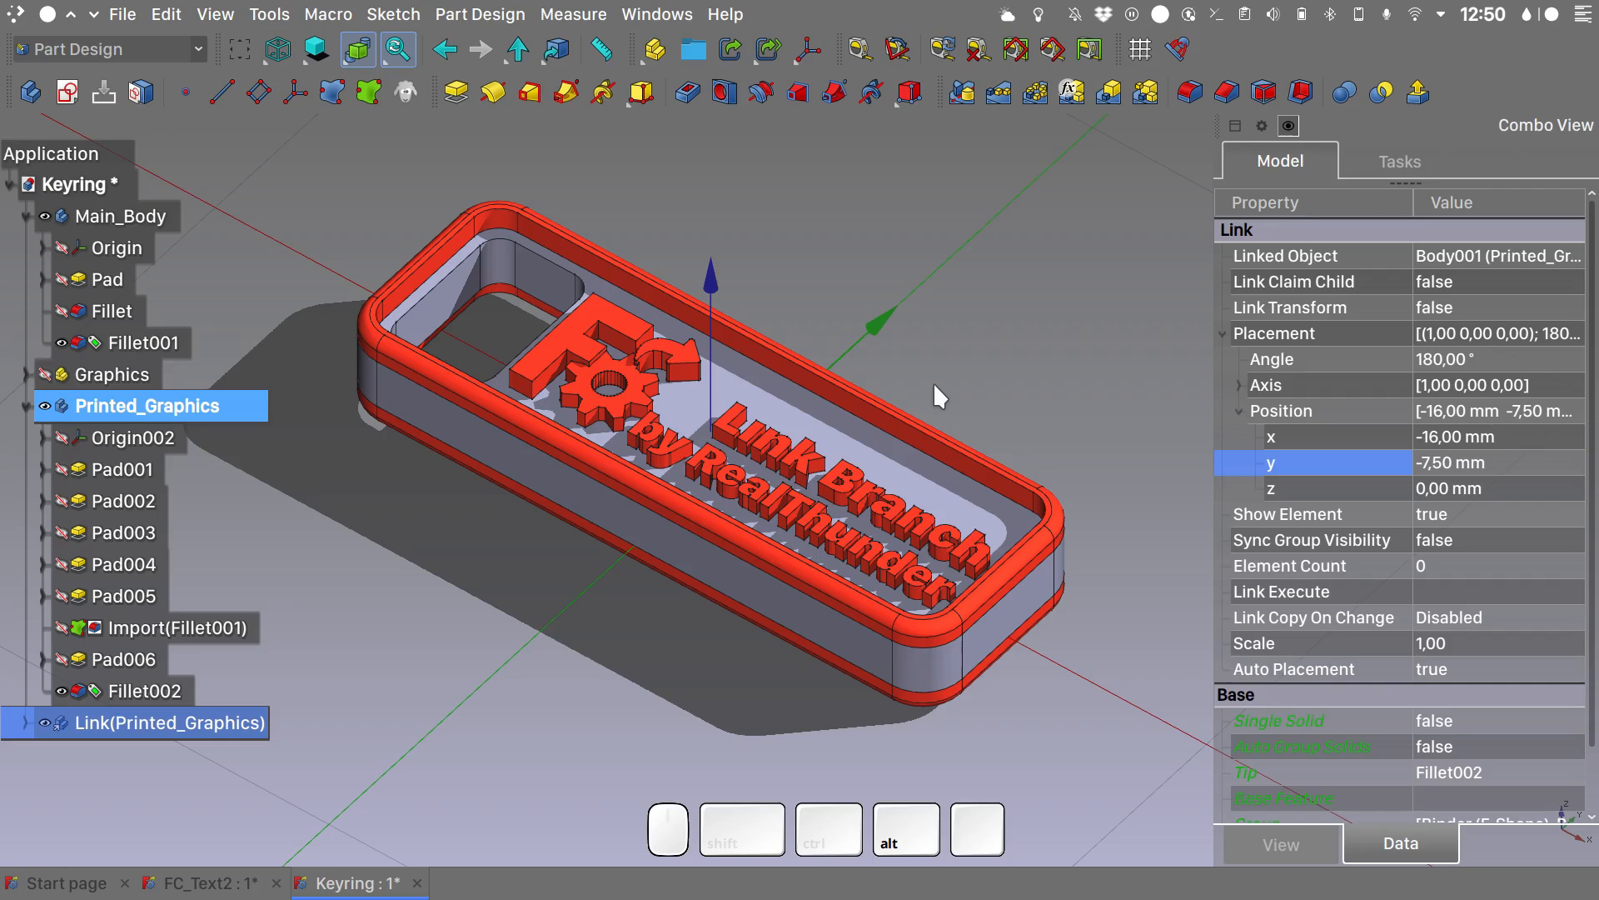
mouse_move(933, 382)
left_mouse_down("alt")
mouse_move(933, 398)
mouse_move(931, 381)
left_mouse_up("alt")
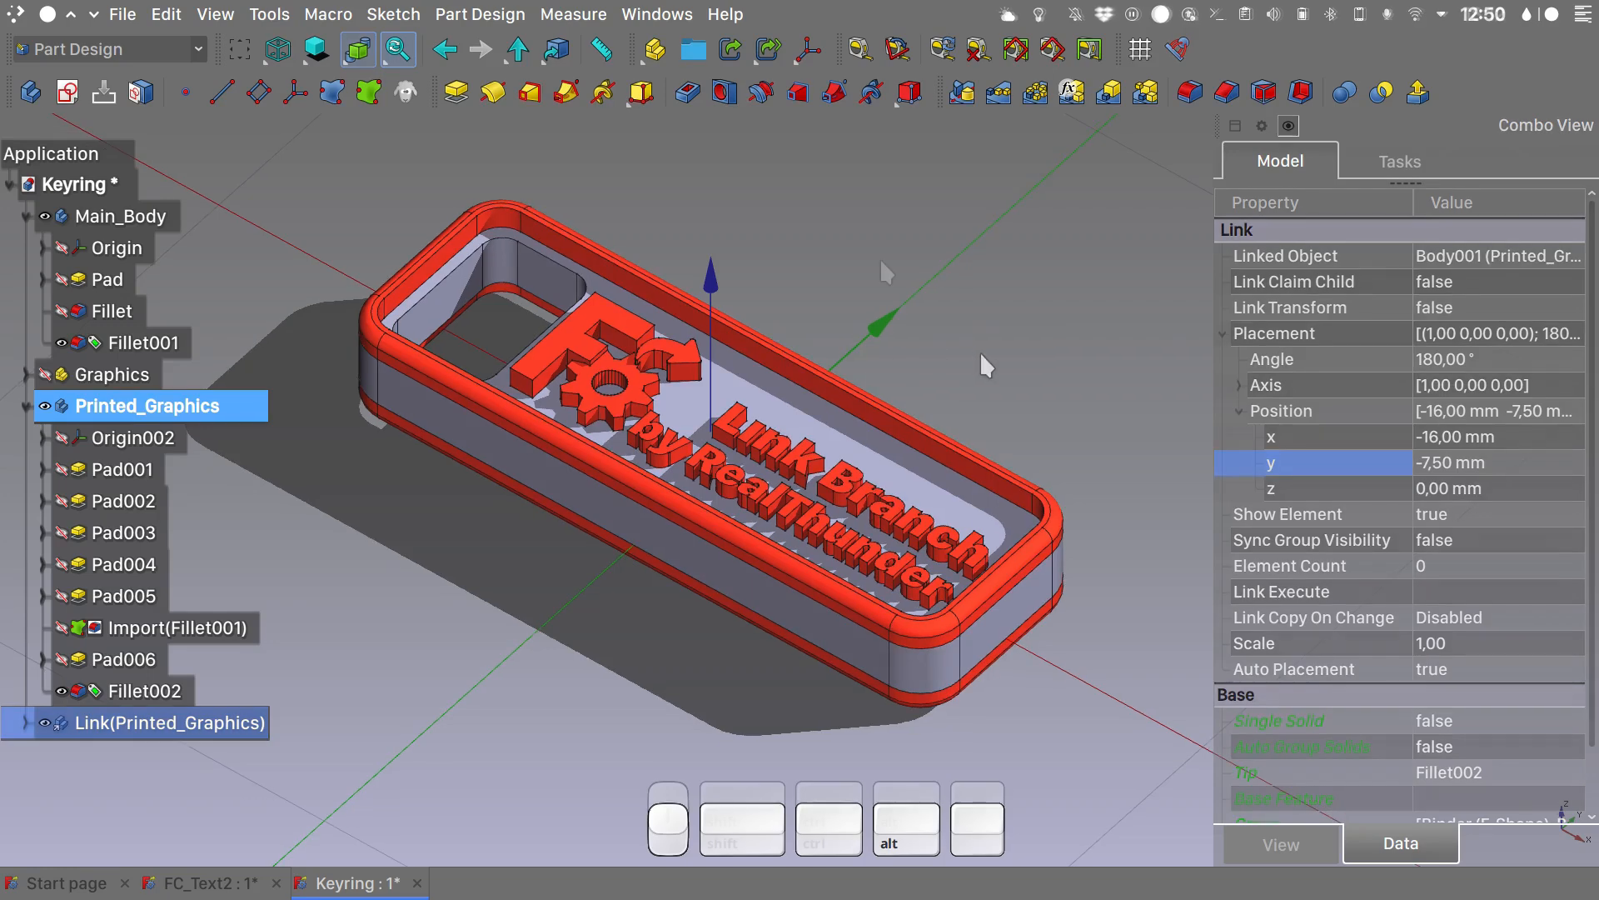
left_click(879, 257)
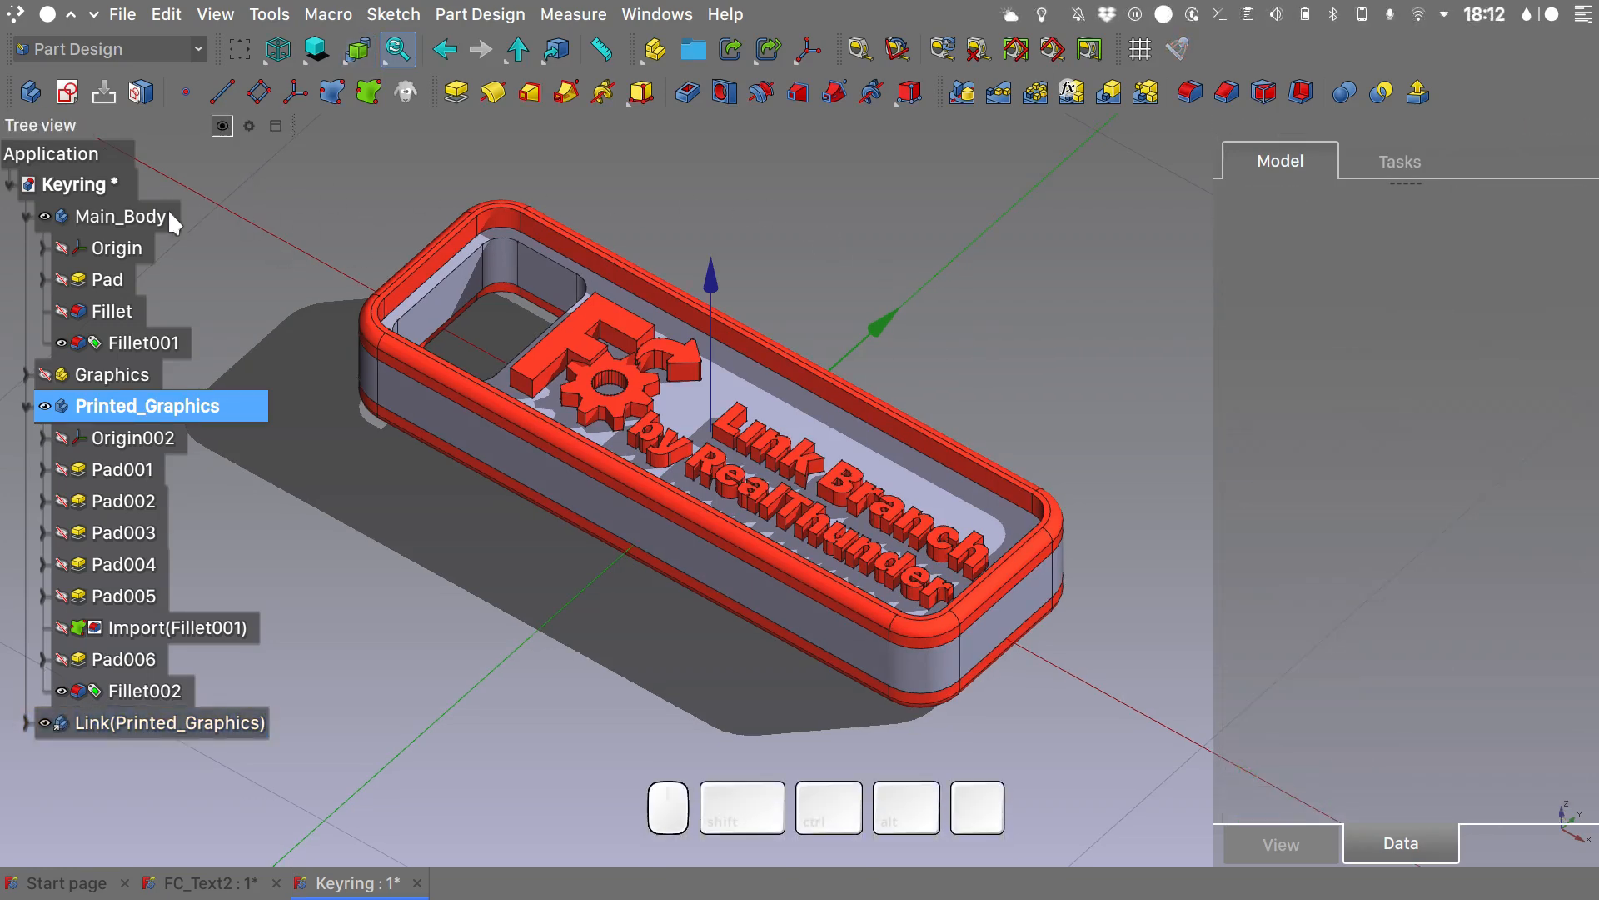
- Export Main_Body as the STL mesh Main_Body.stl
left_click(88, 218)
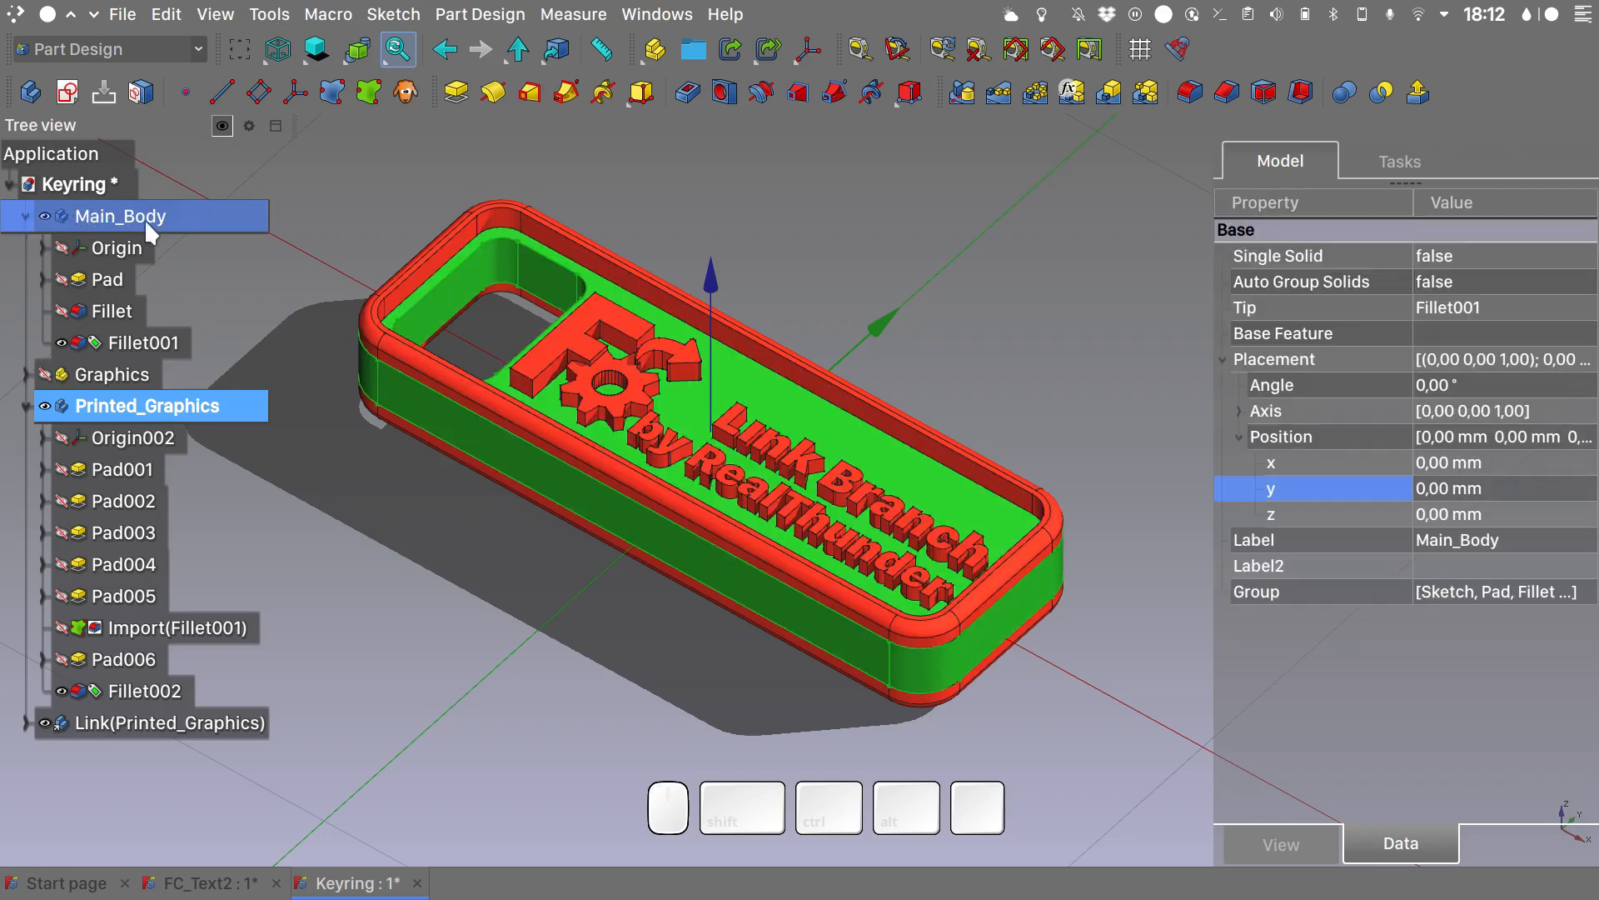
left_click(121, 15)
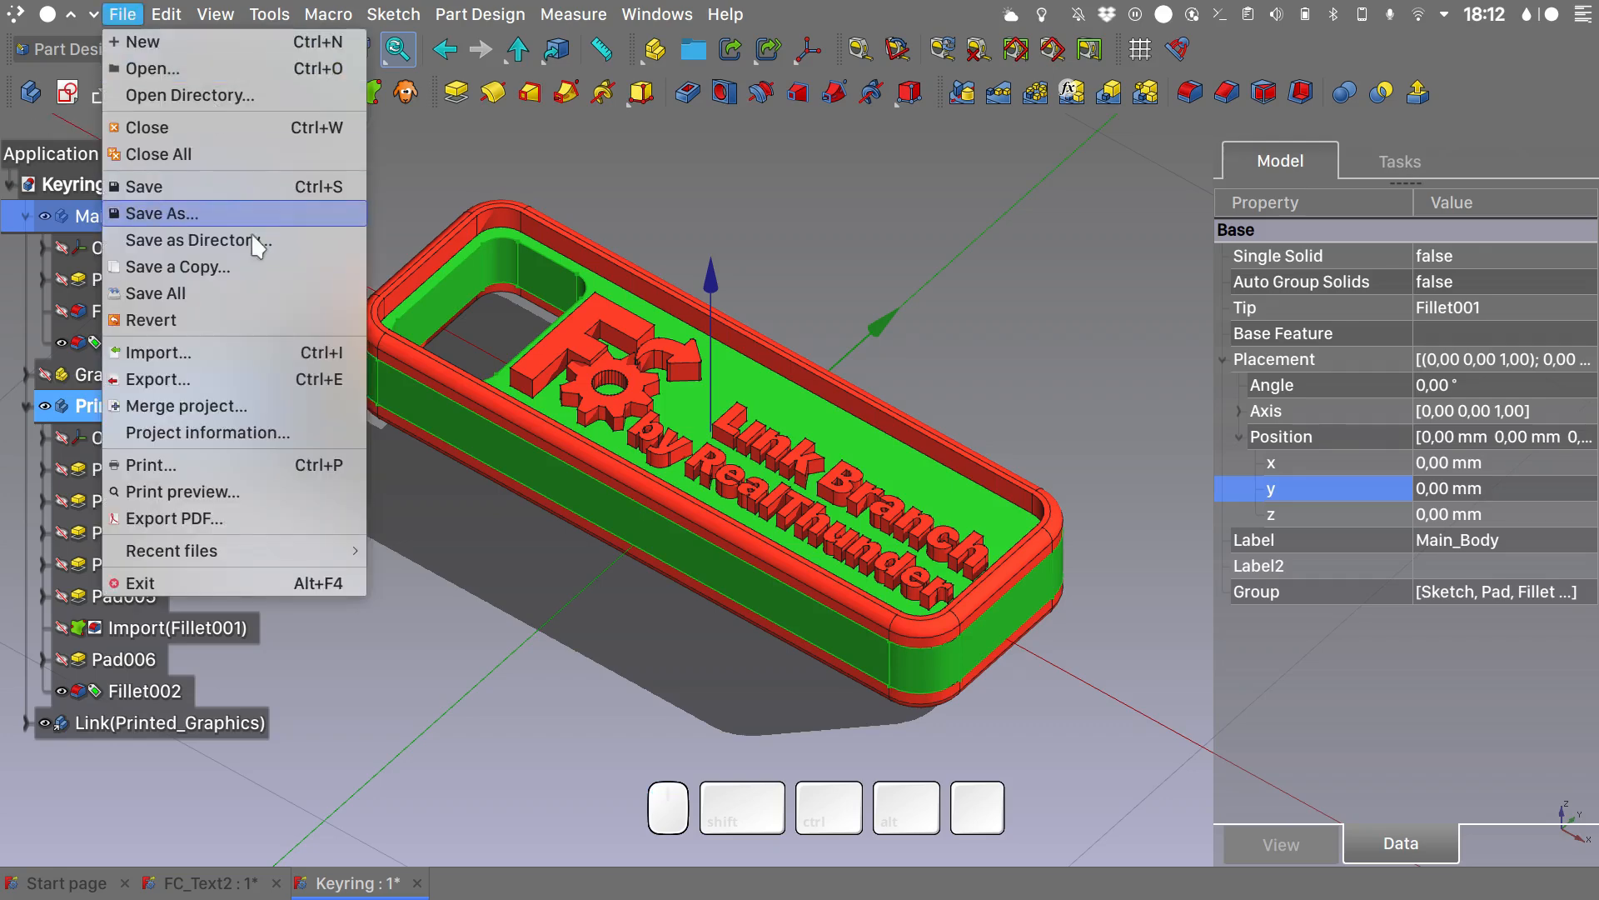
left_click(237, 383)
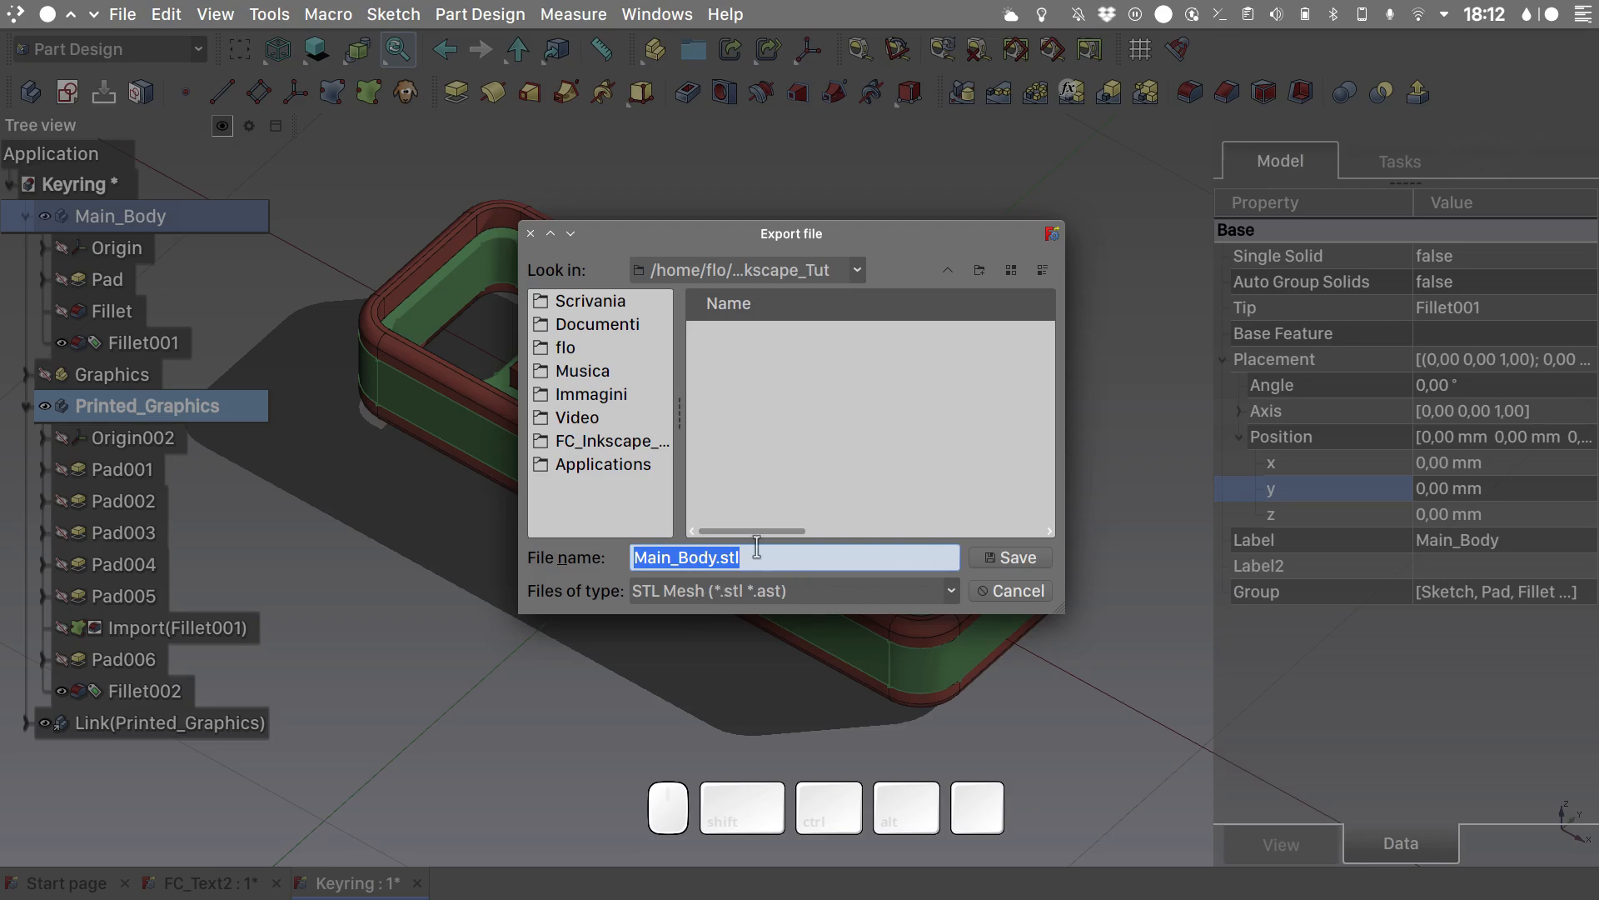
left_click(1022, 550)
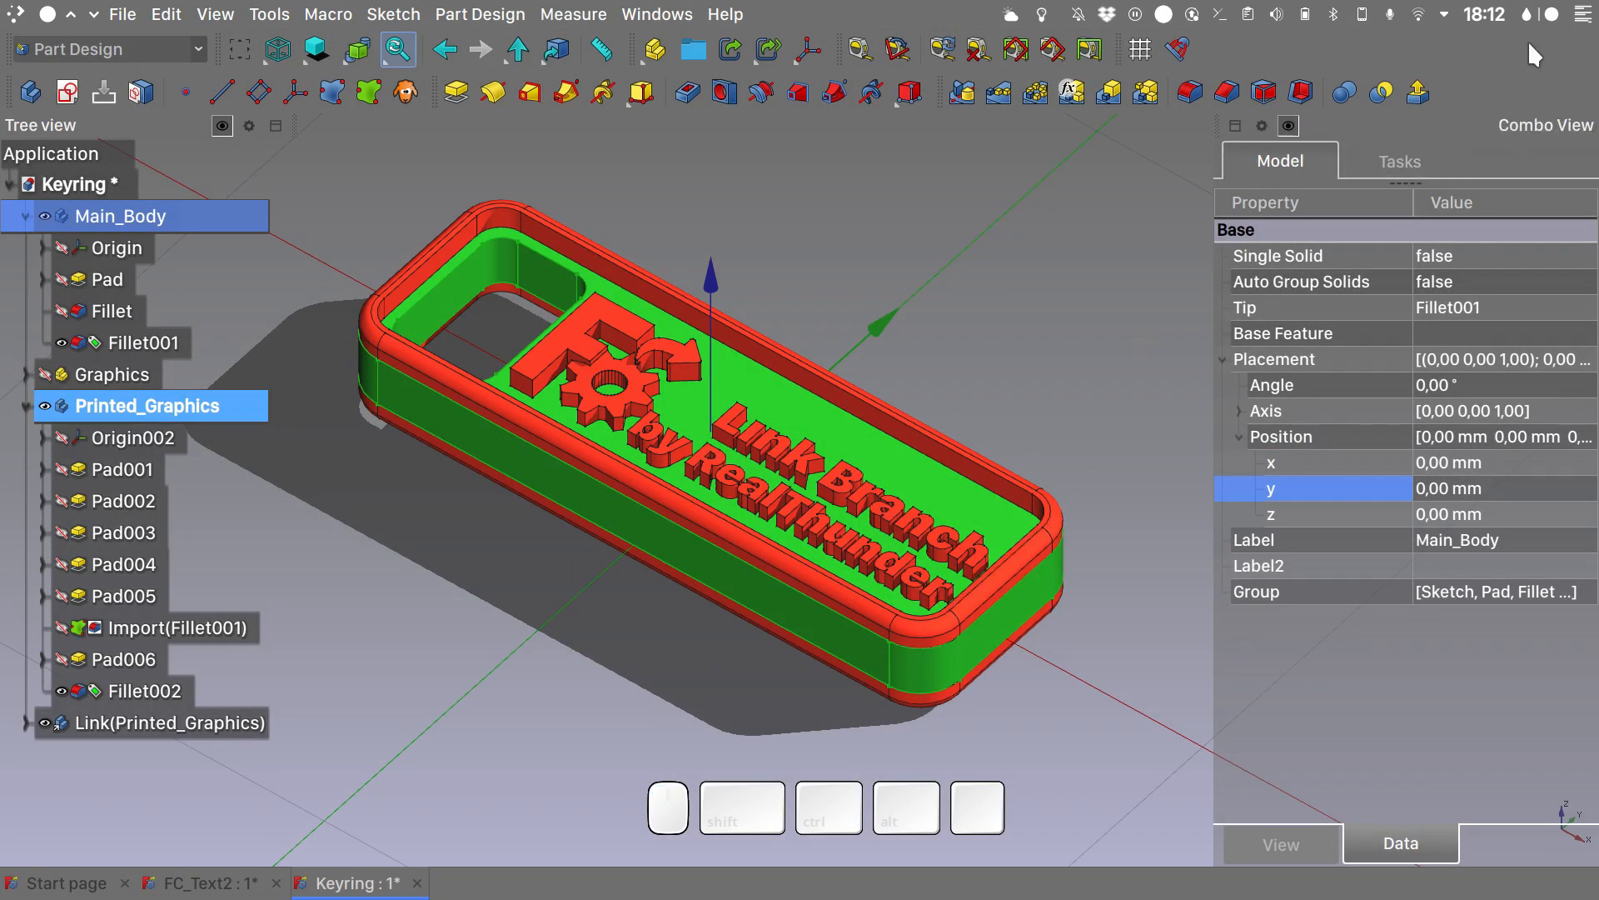
- Launch Ultimaker Cura and load the exported Main_Body STL onto the build plate
left_click(1582, 15)
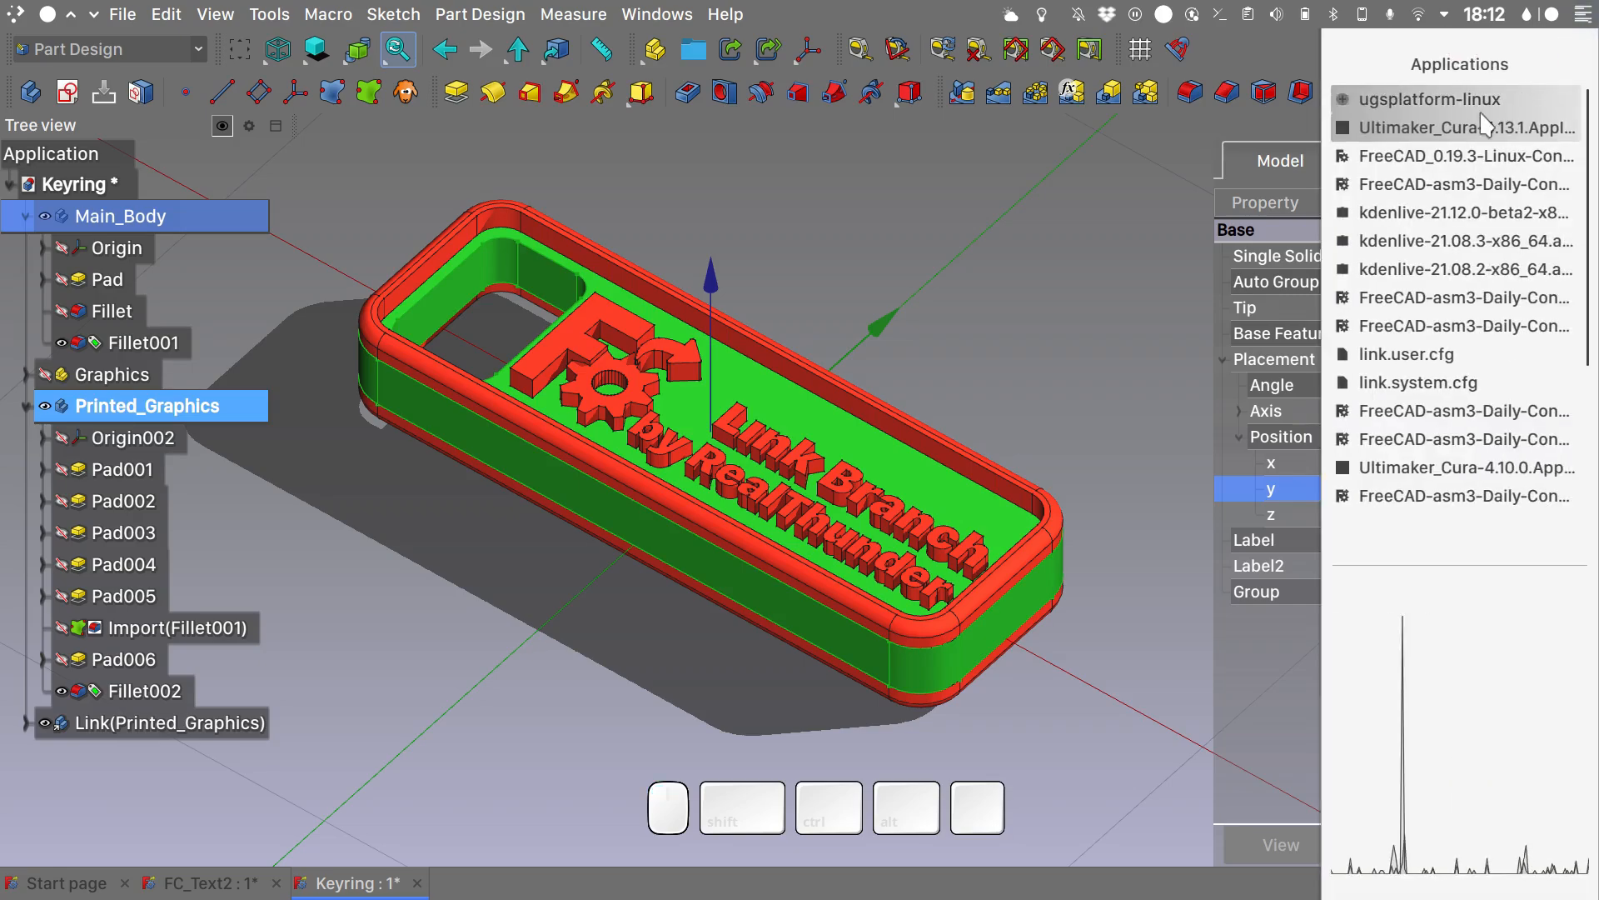
left_click(1466, 127)
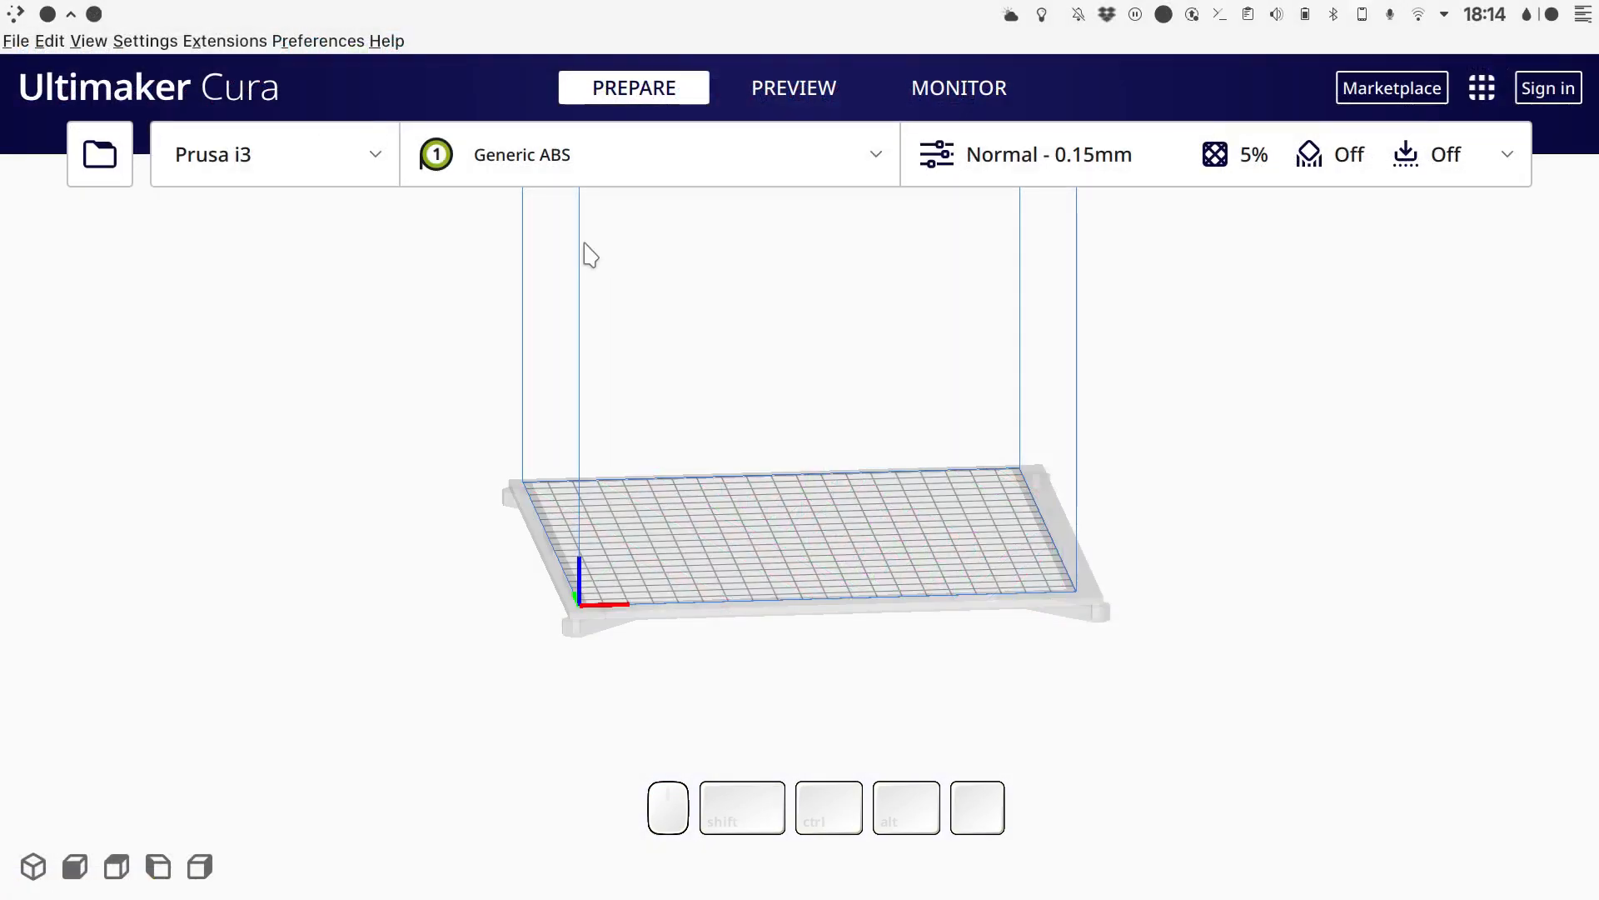
left_click(16, 41)
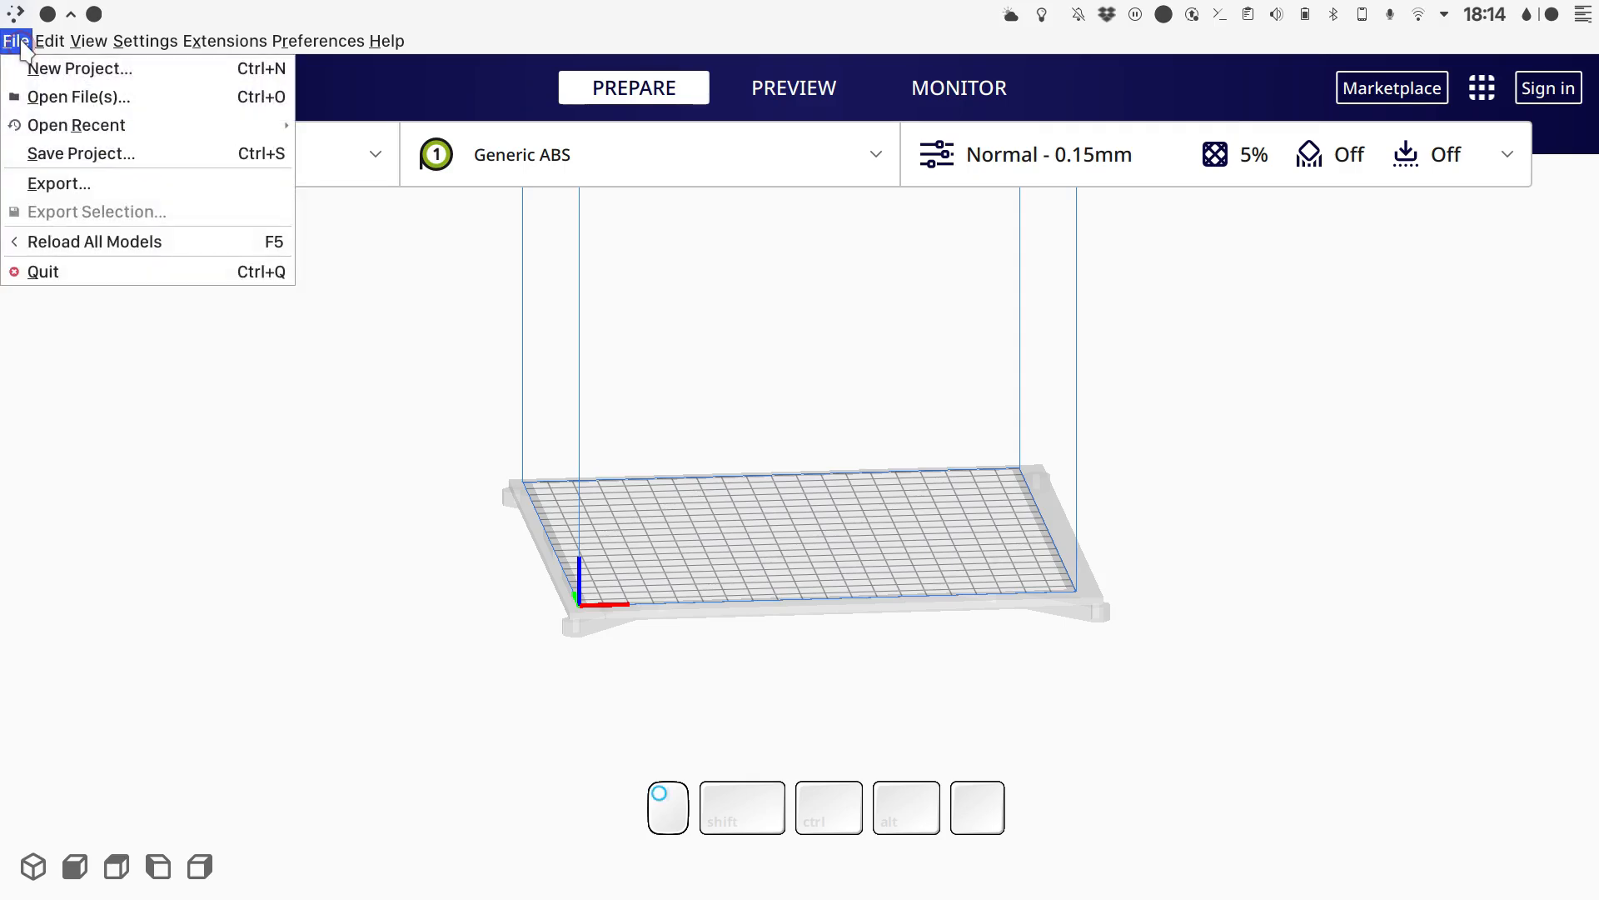
left_click(58, 97)
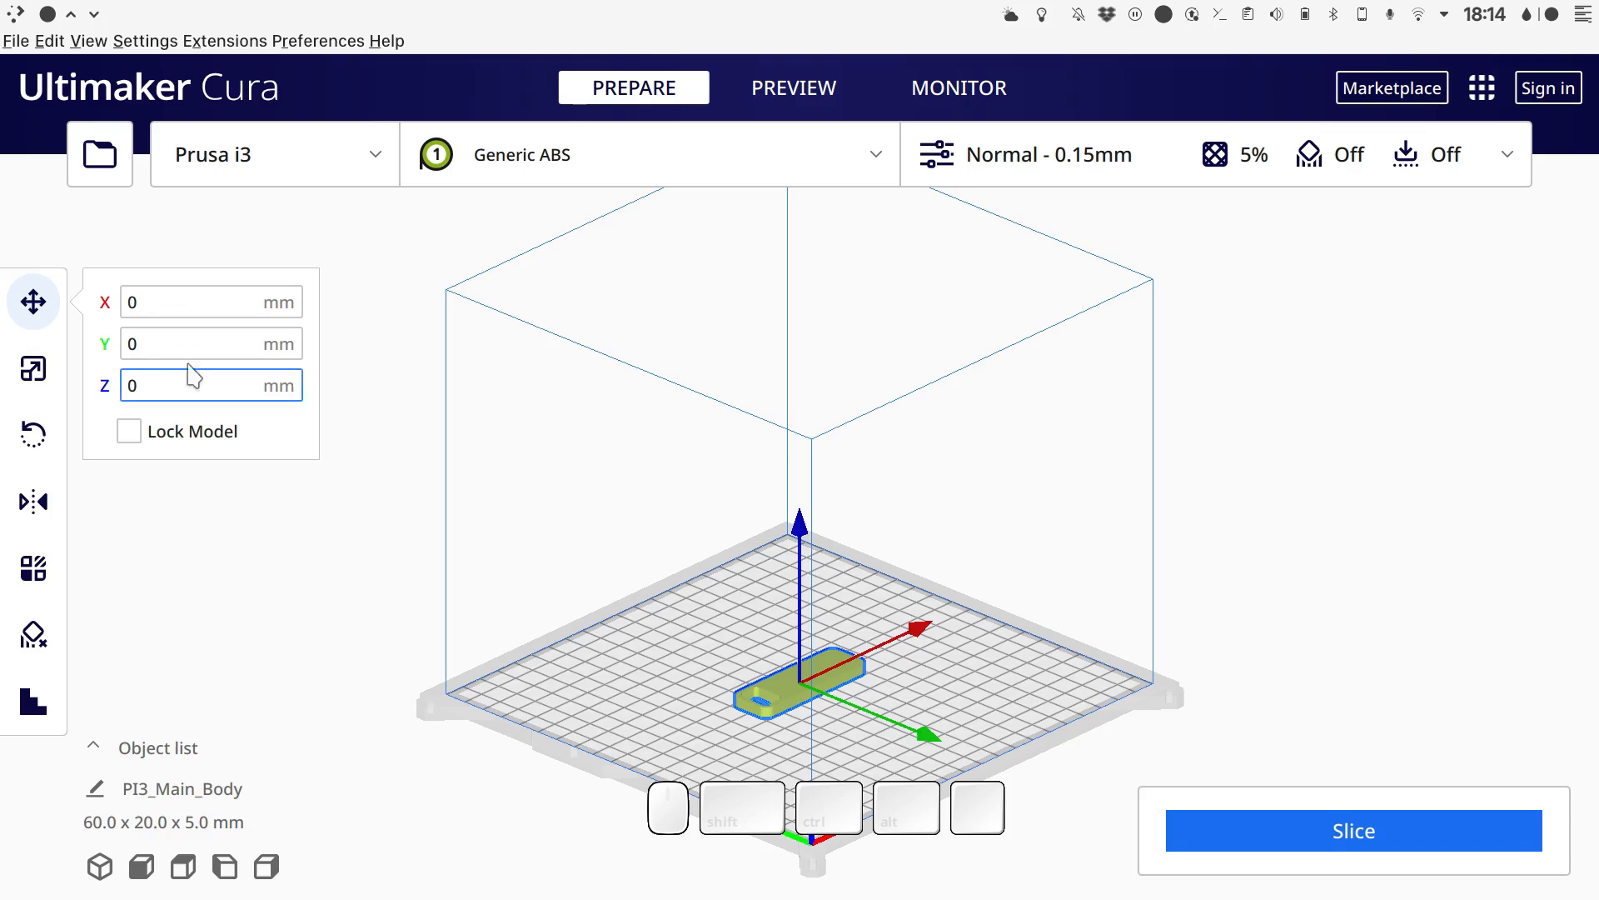
- Scale the main body uniformly to 102% to compensate for shrinkage
scroll(812, 676, "up", 5)
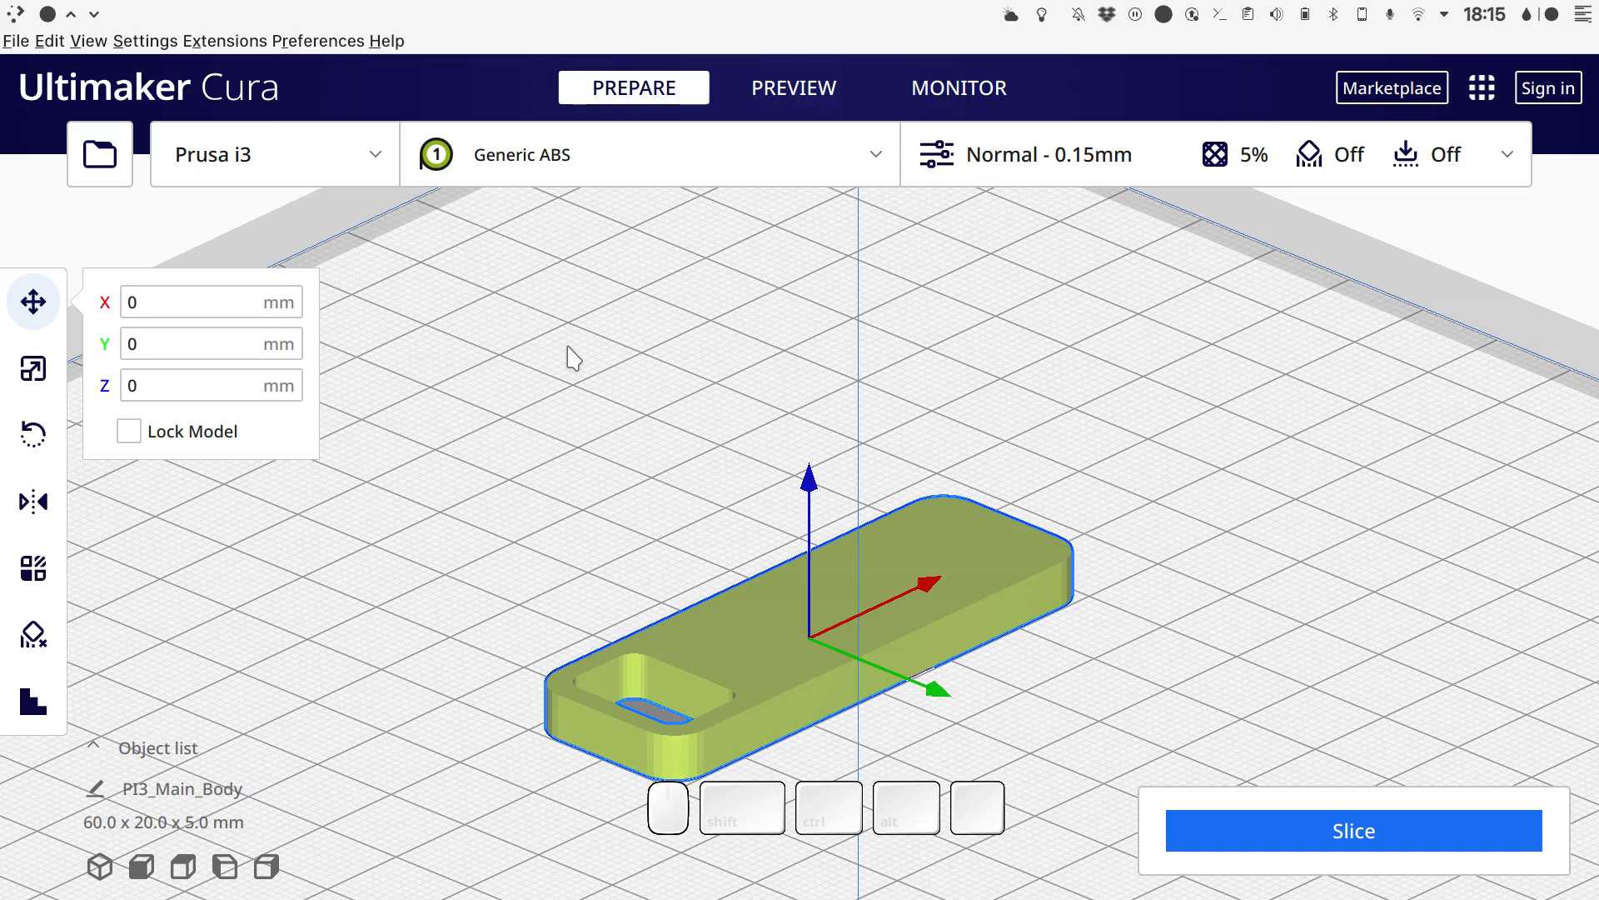
left_click(39, 379)
left_click(377, 369)
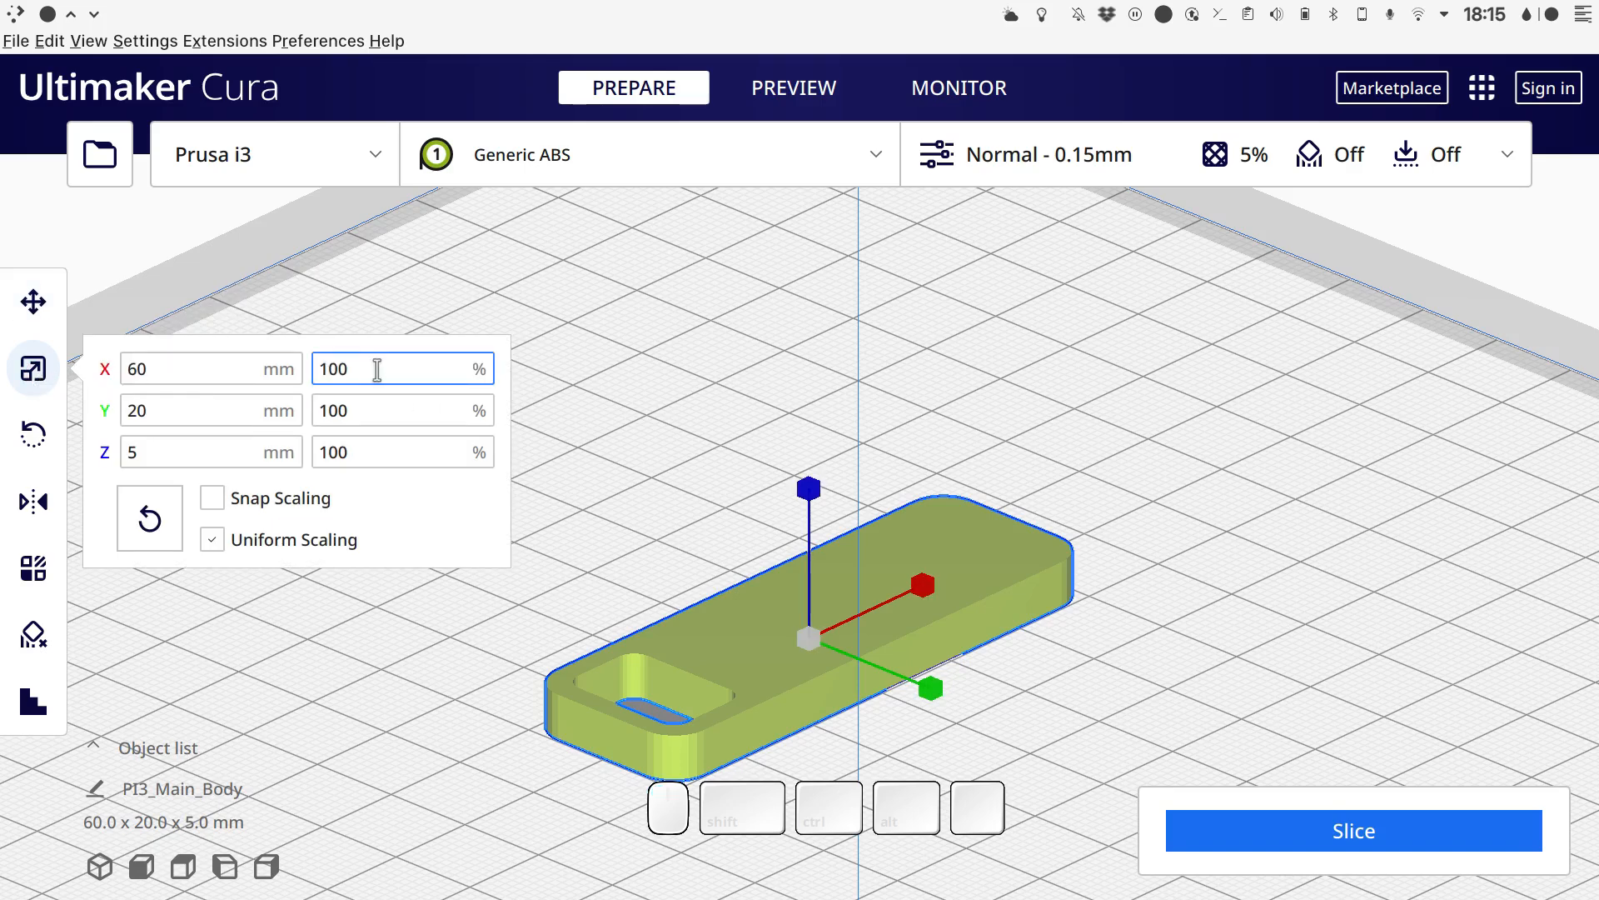
key("BackSpace")
type("2")
key("Tab")
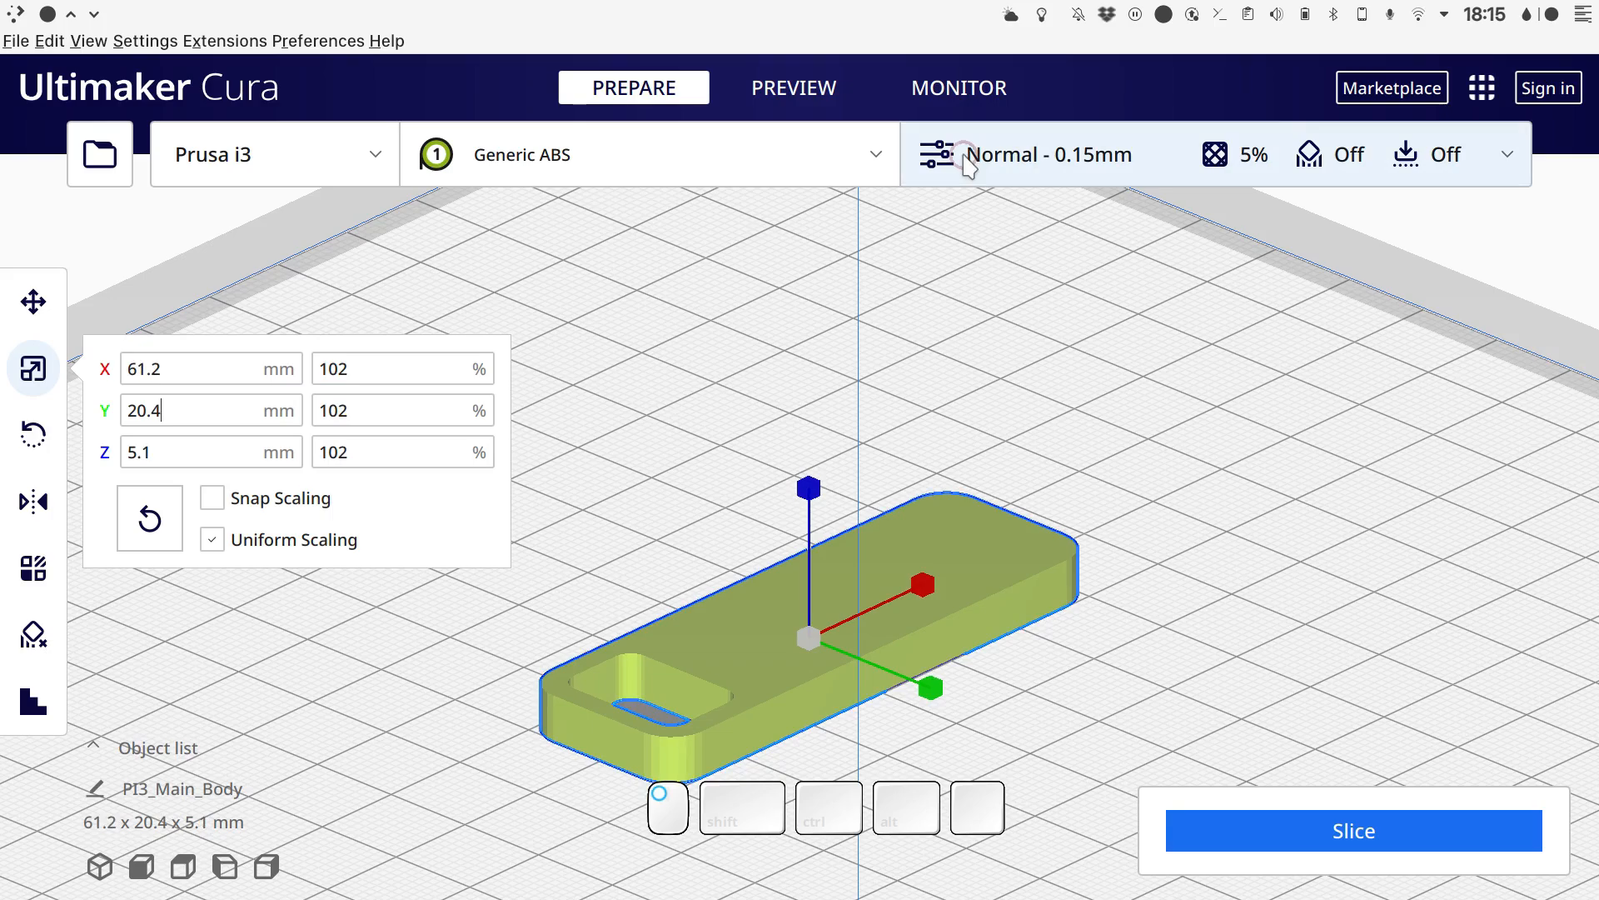
- Review the wall, infill, cooling and adhesion settings of the Normal 0.15 mm profile and slice the model
left_click(964, 159)
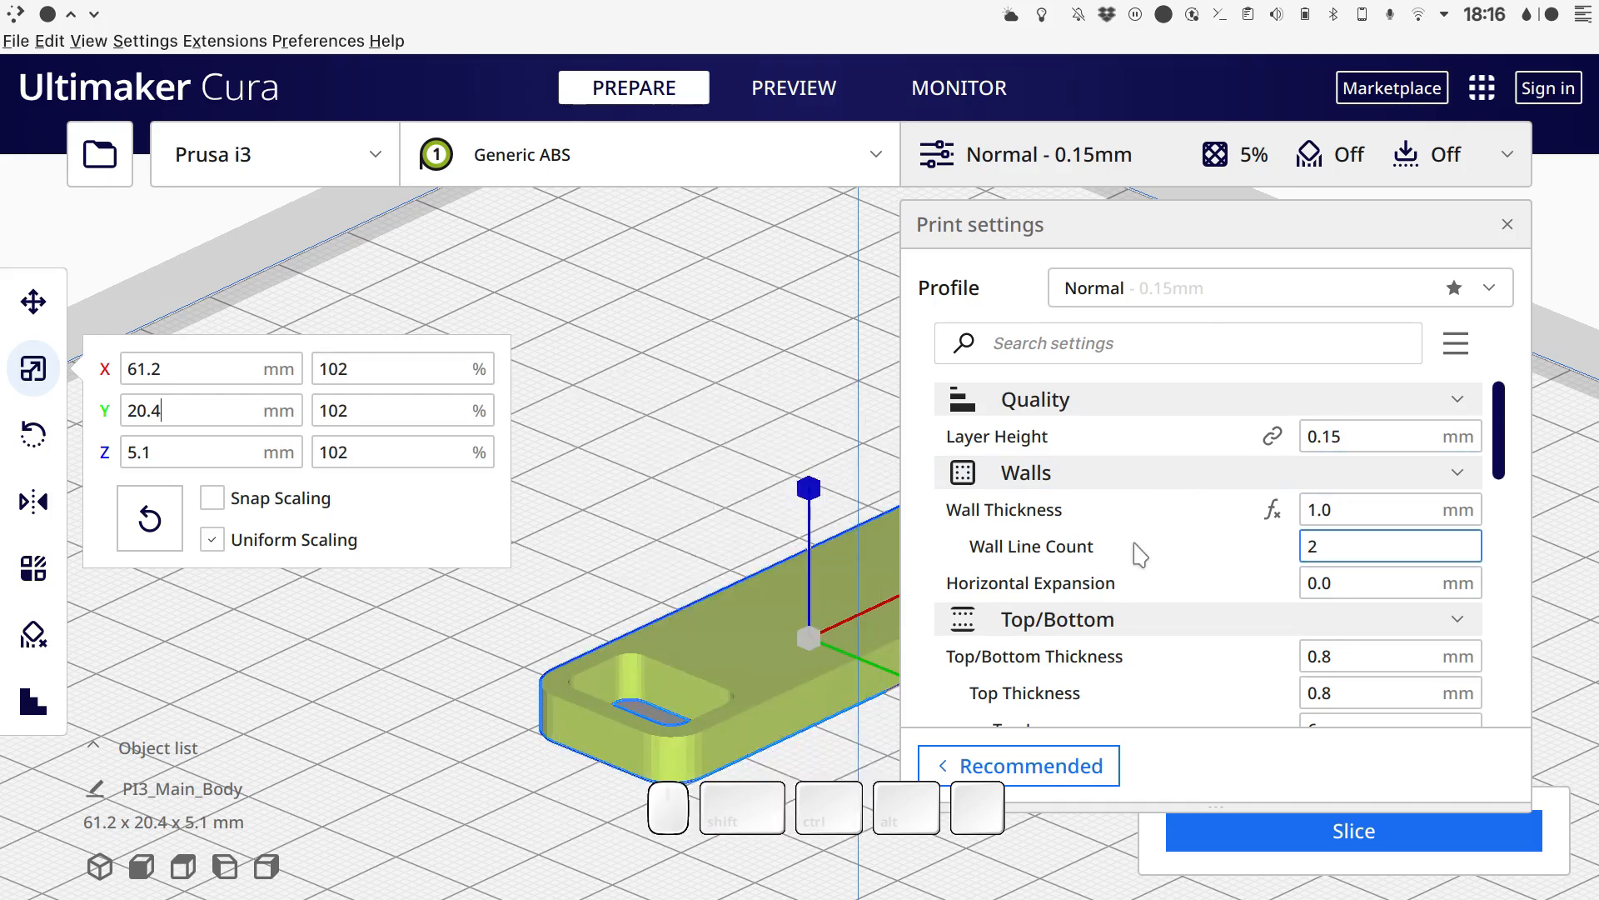
scroll(1145, 549, "down", 5)
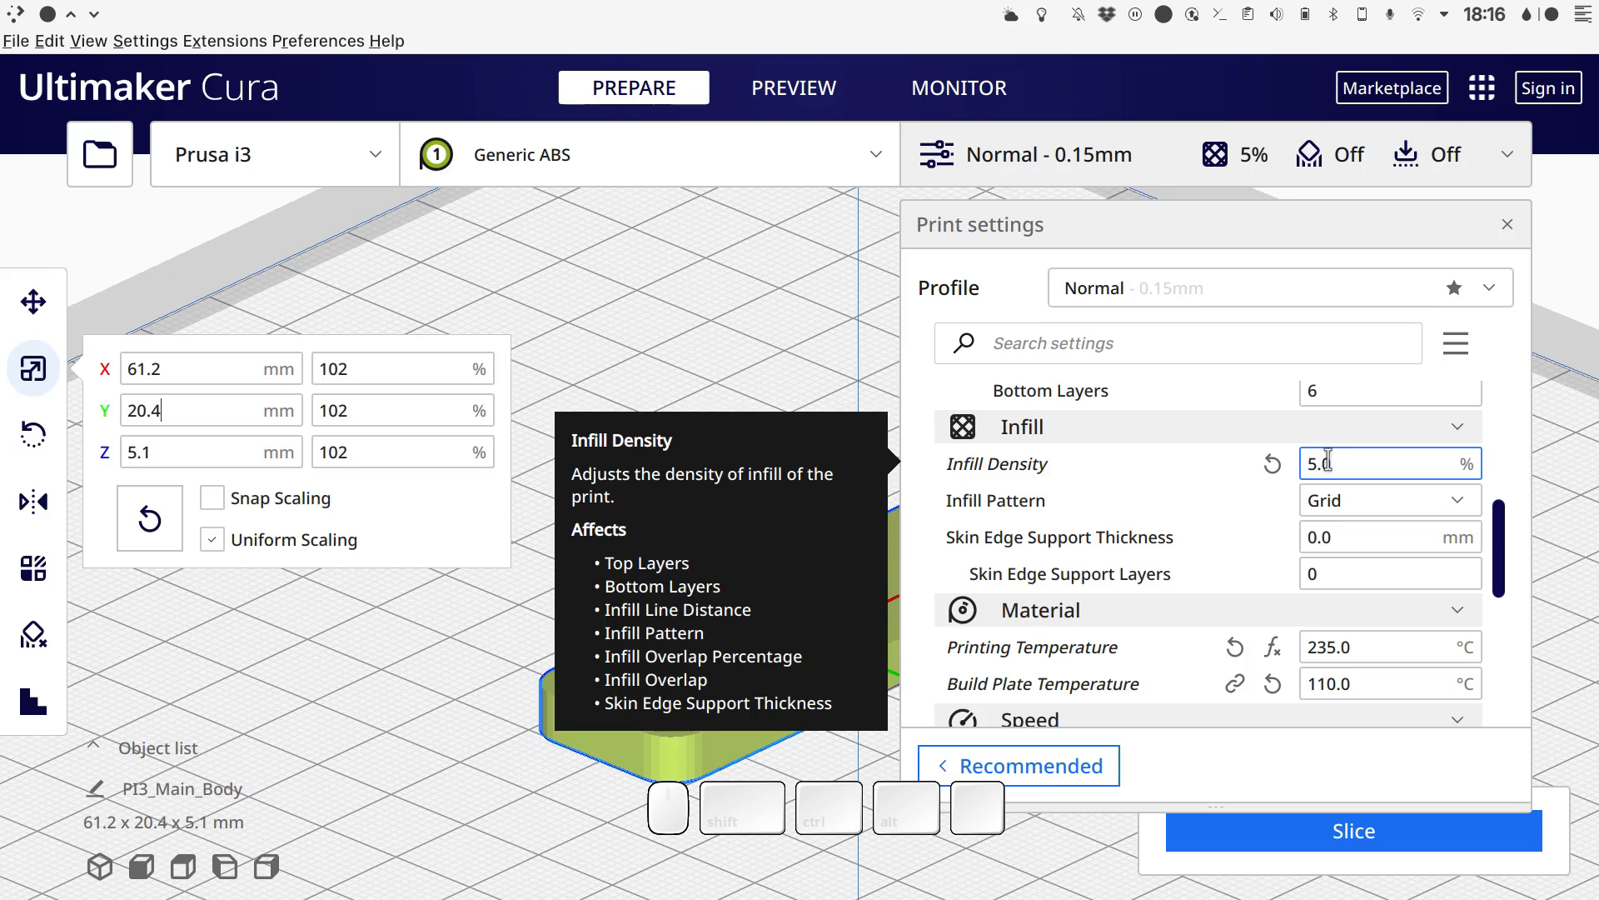
scroll(1133, 521, "down", 10)
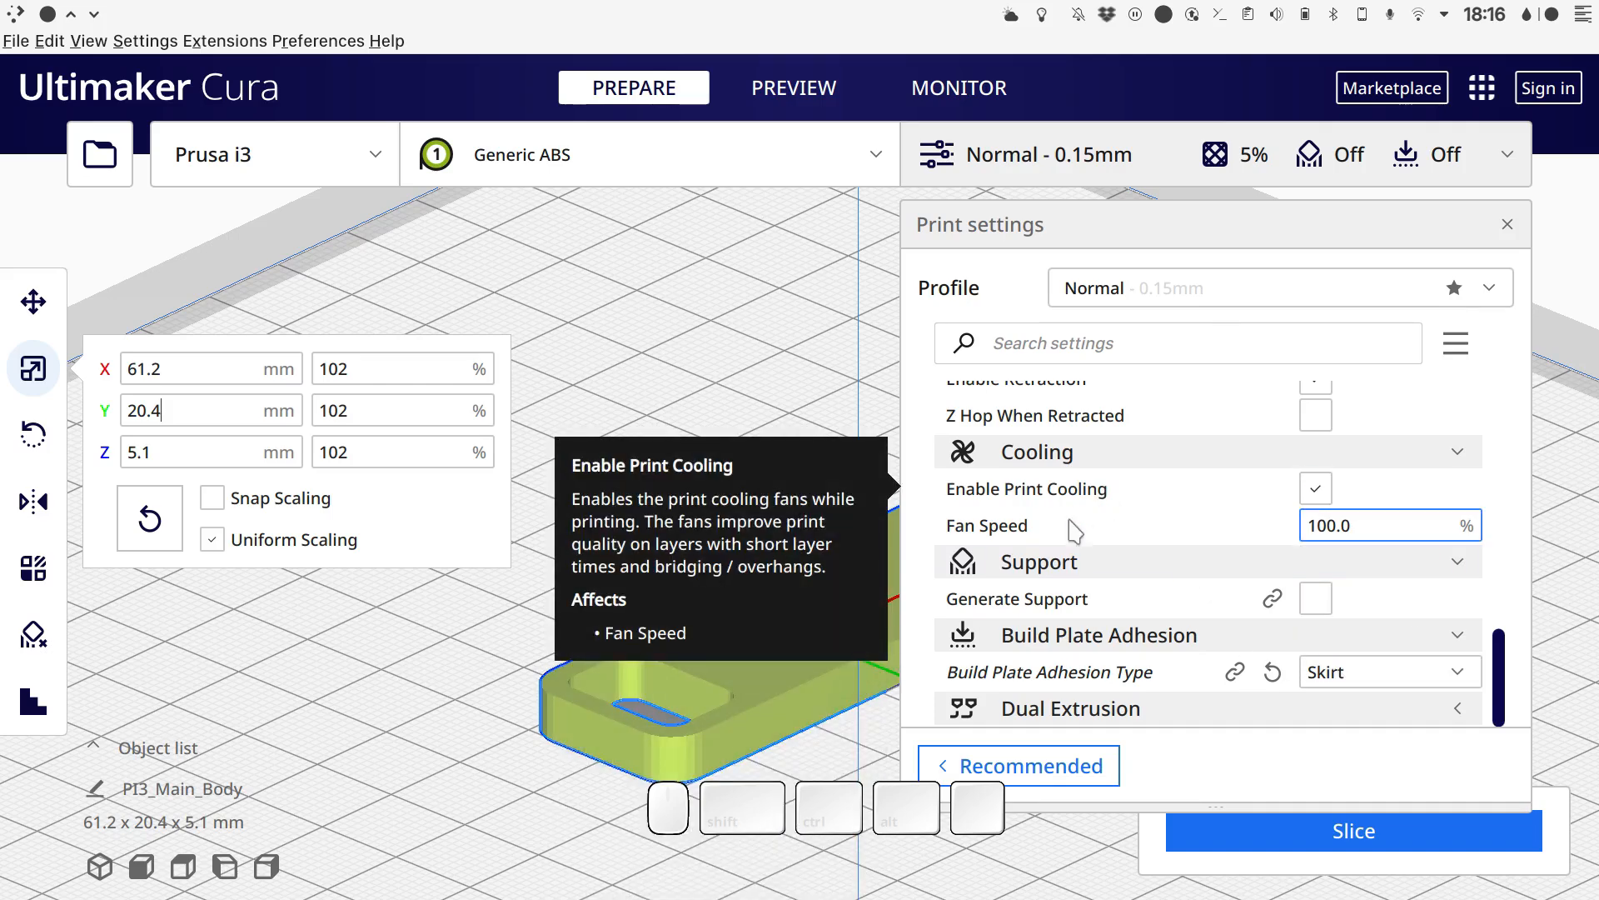
left_click(1248, 846)
- Save the sliced G-code to disk as PI3_Main_Body.gcode in the FC_Inkscape_Tut folder
left_click(1336, 825)
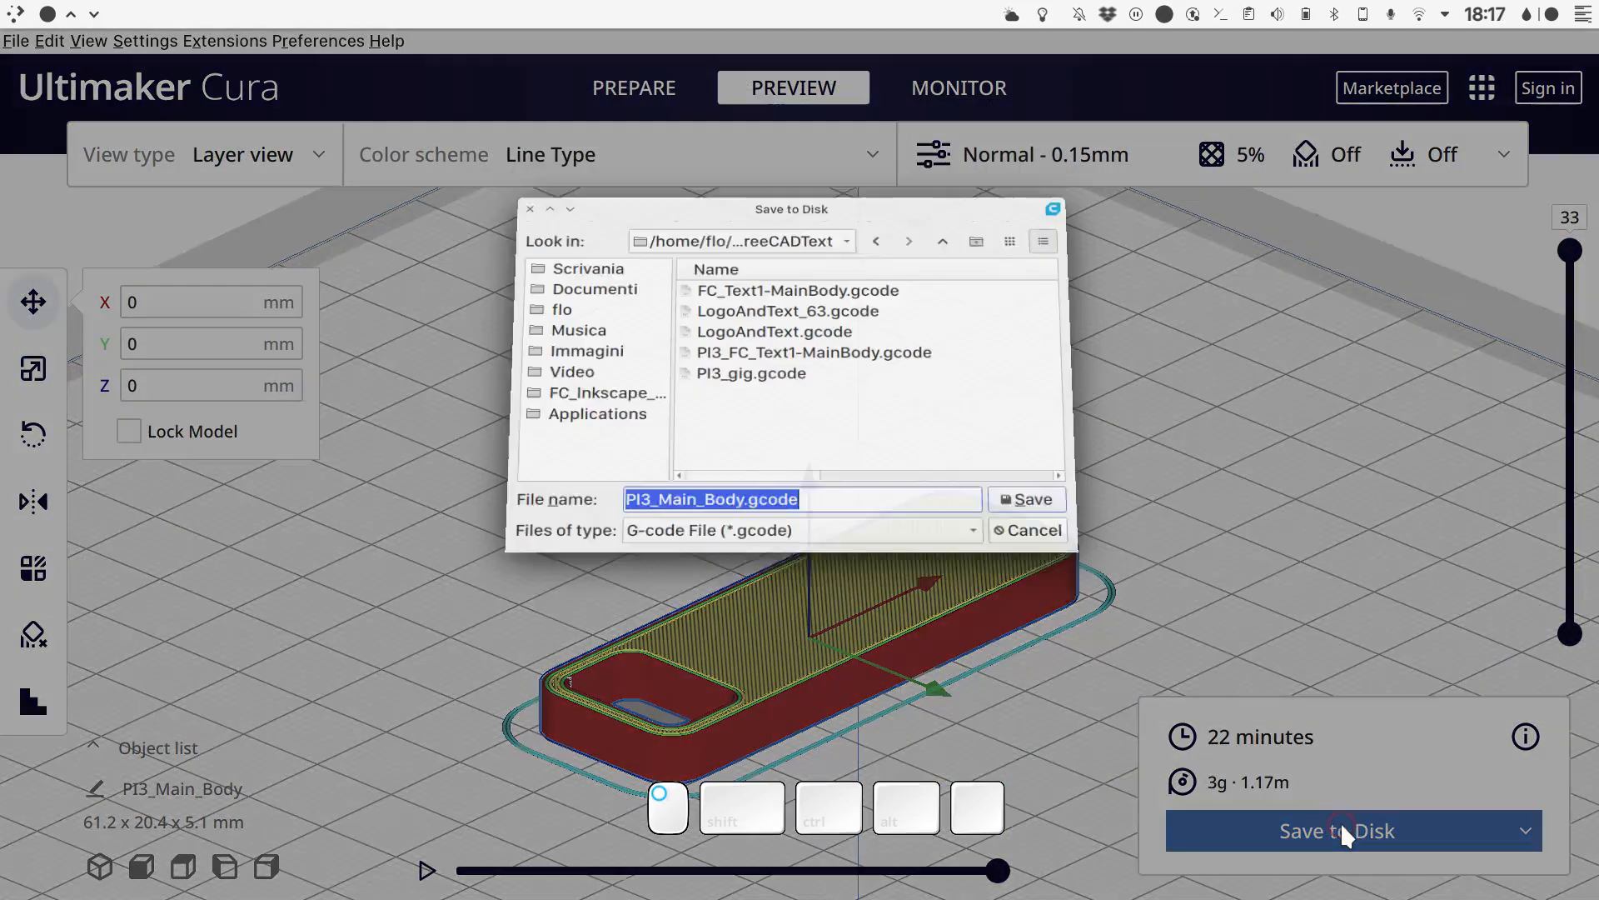
left_click(603, 441)
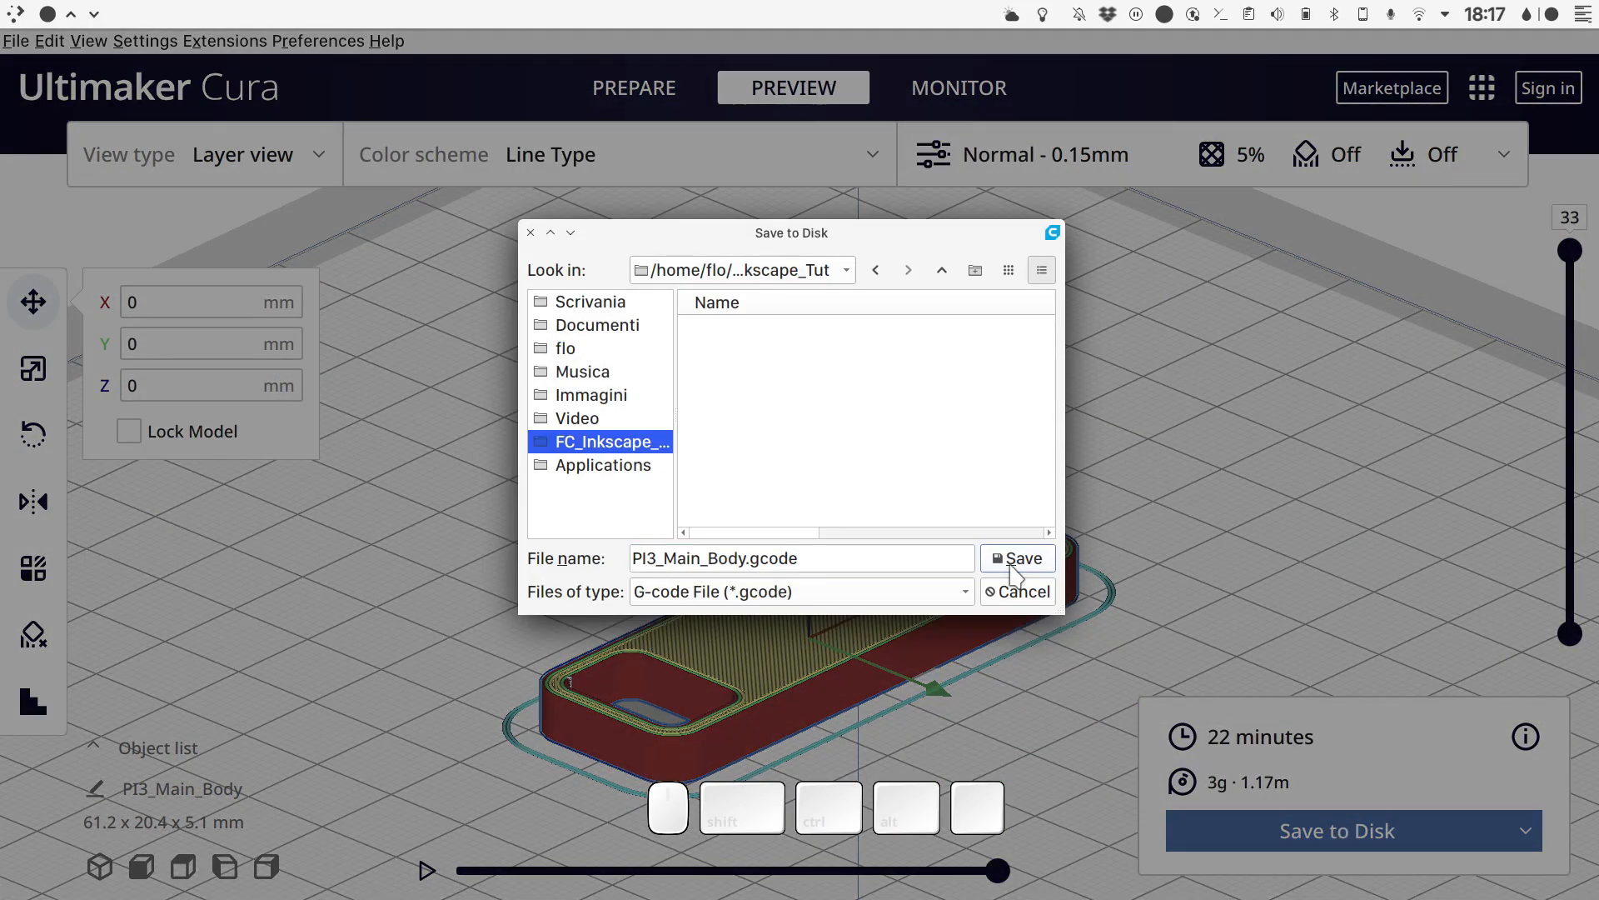
left_click(1017, 558)
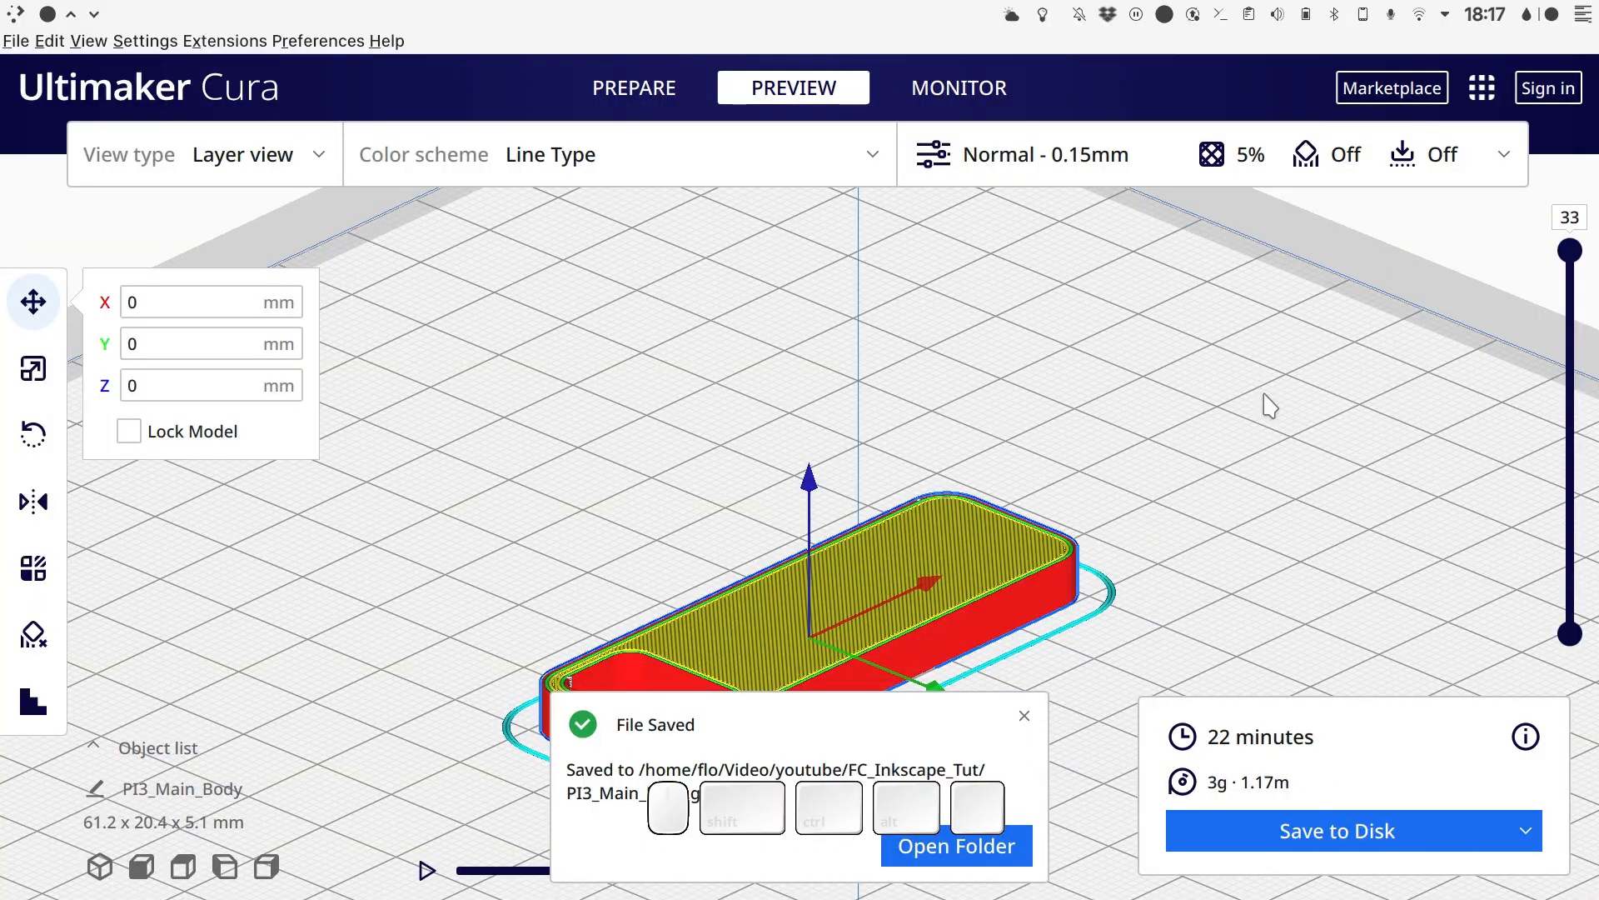
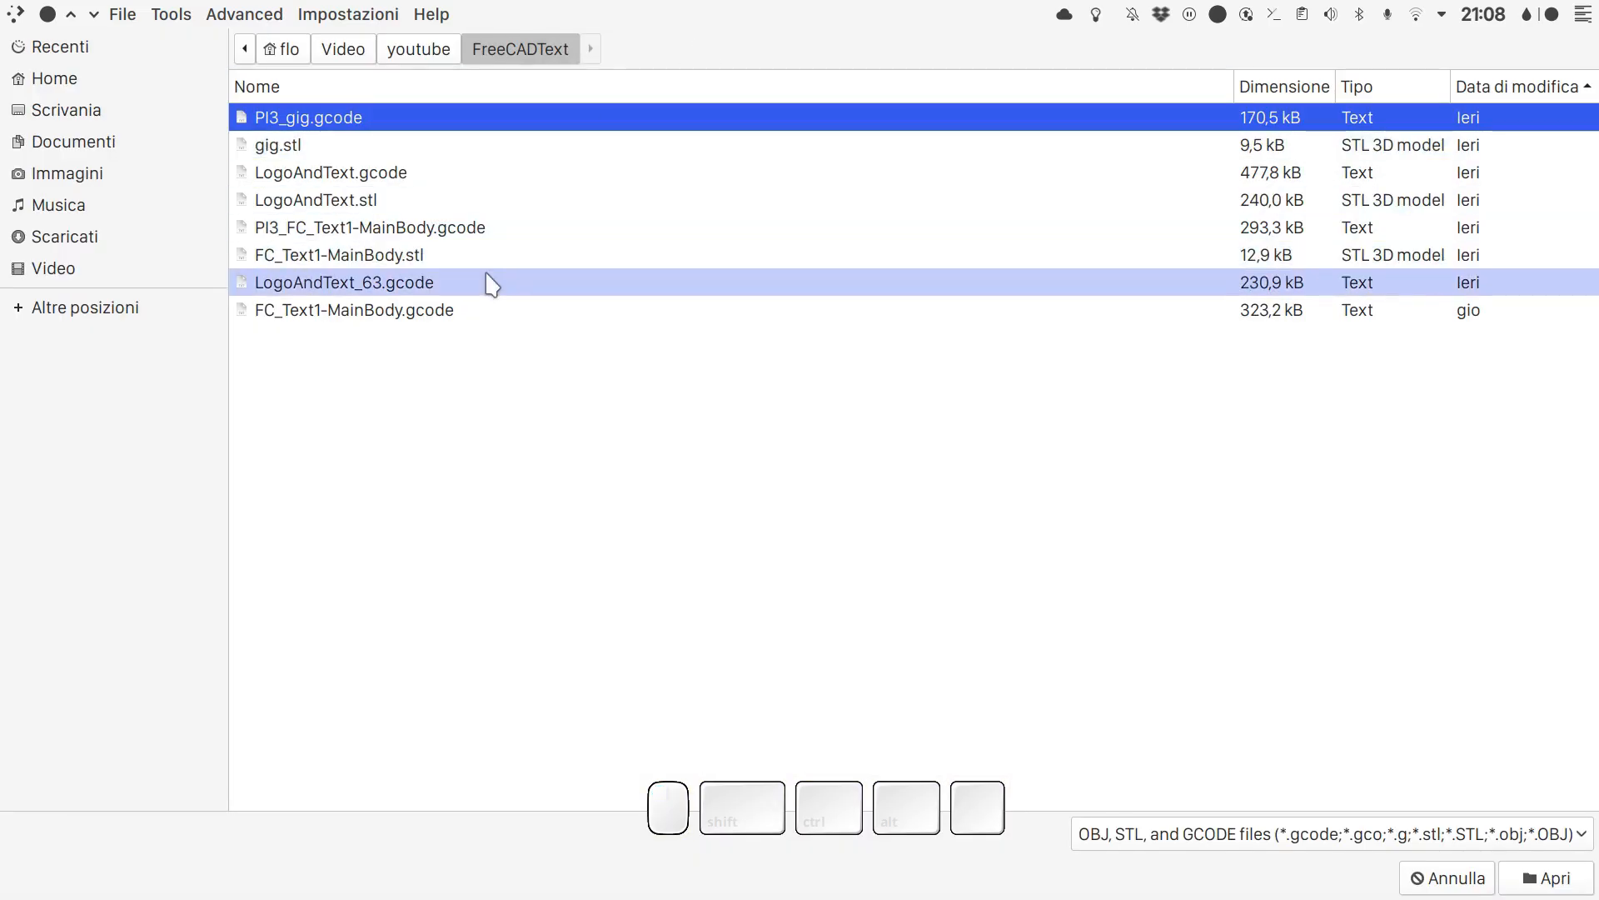
- Load PI3_Printed_Graphics.gcode from the FC_Inkscape_Tut folder
left_click(423, 56)
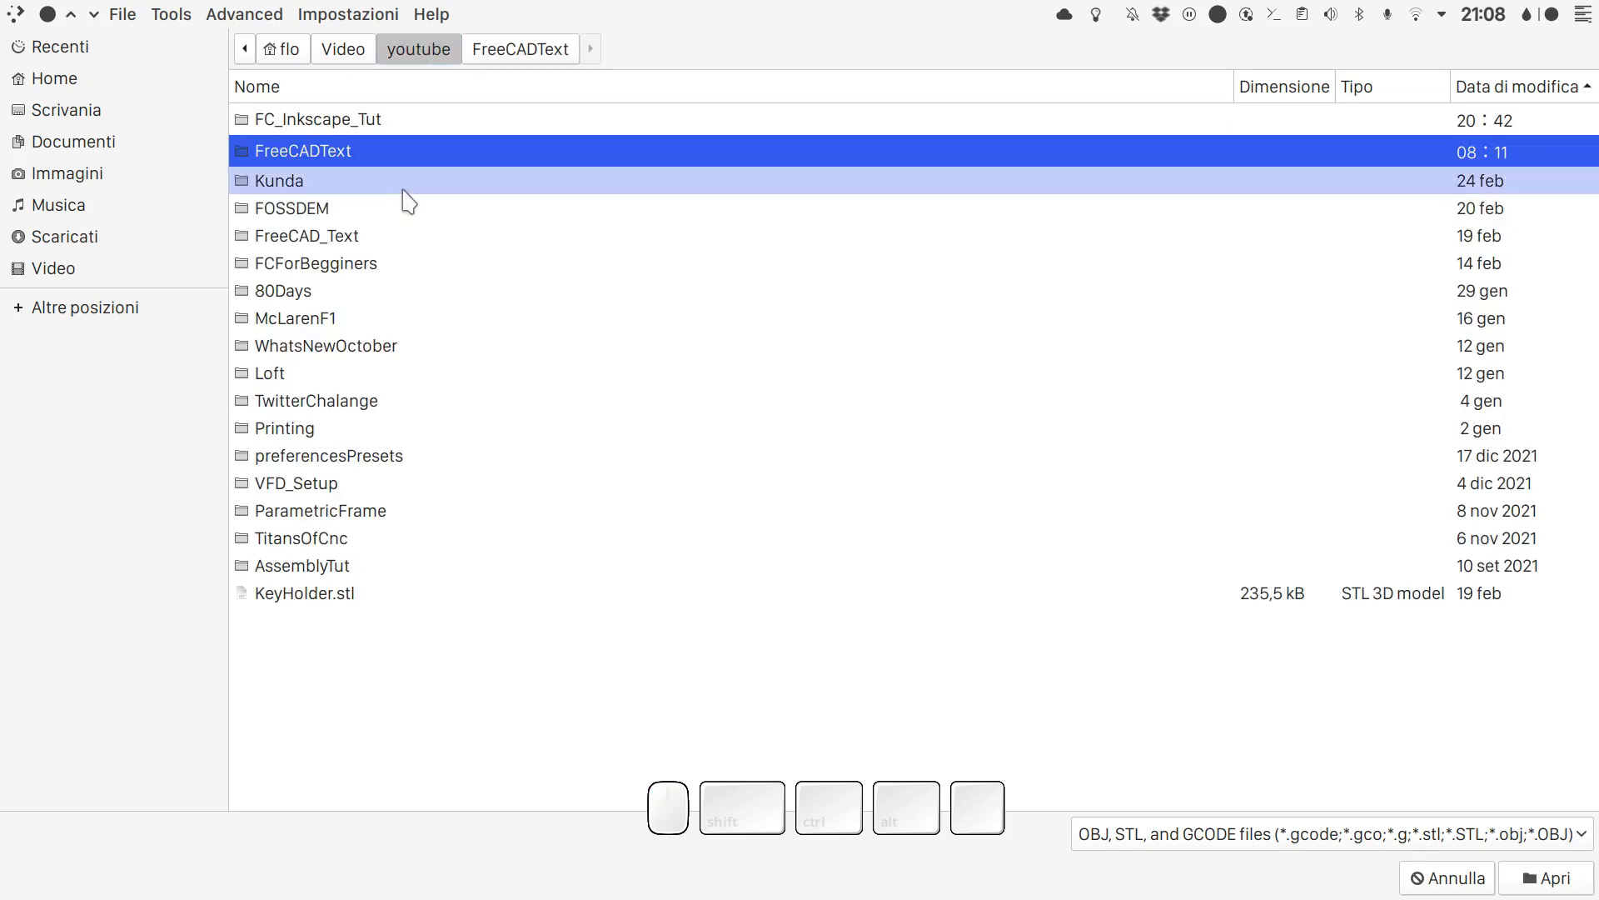
double_click(379, 133)
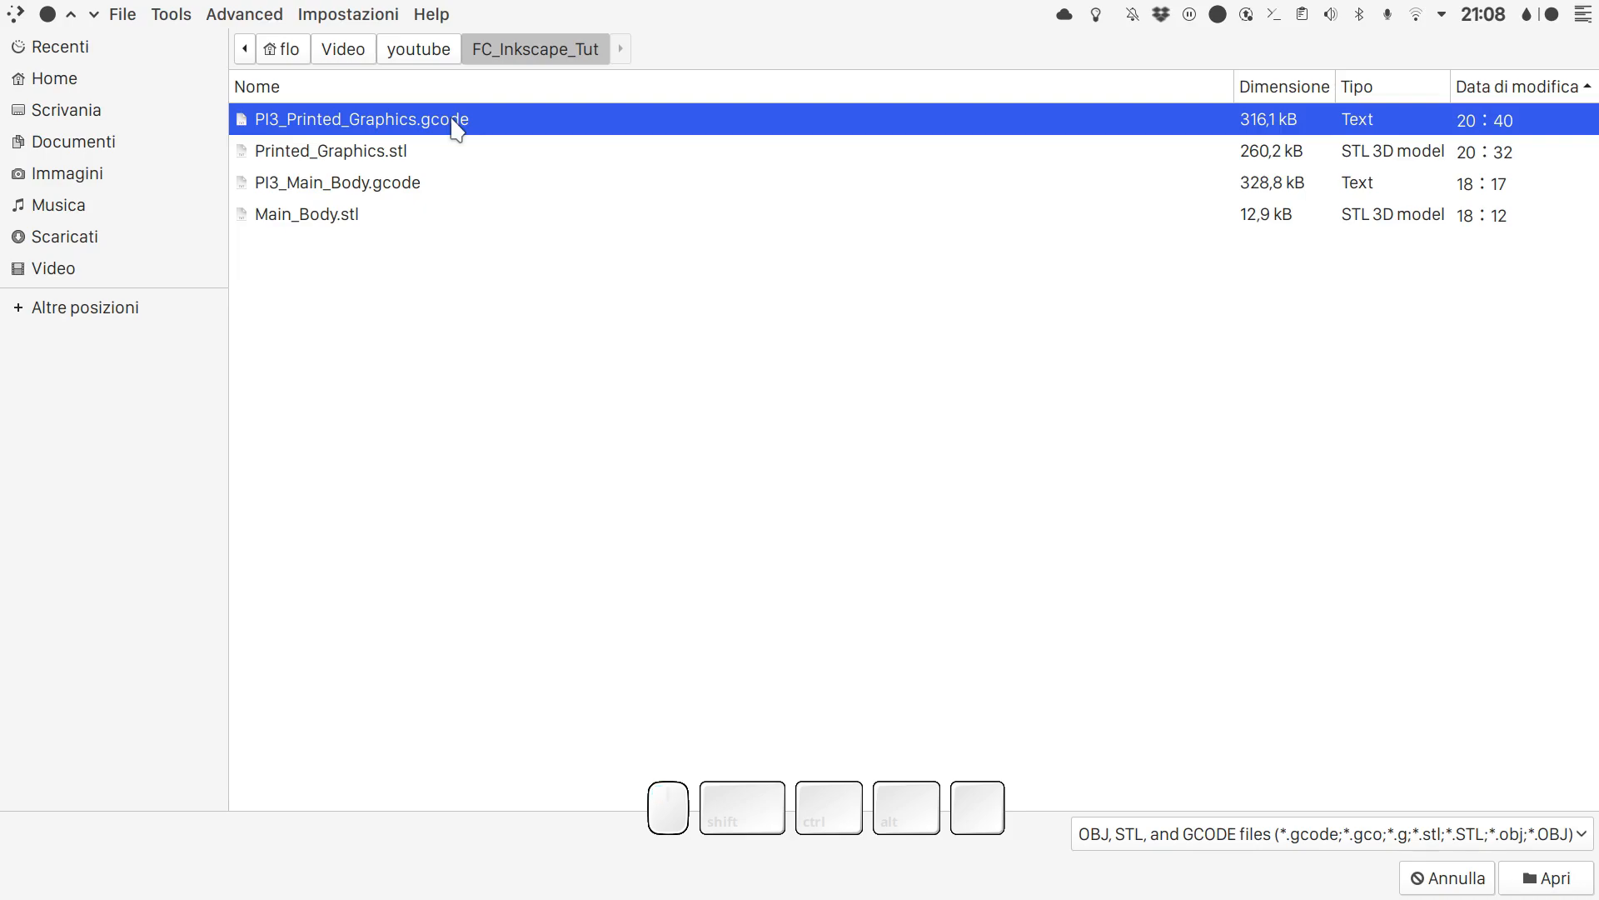
left_click(460, 147)
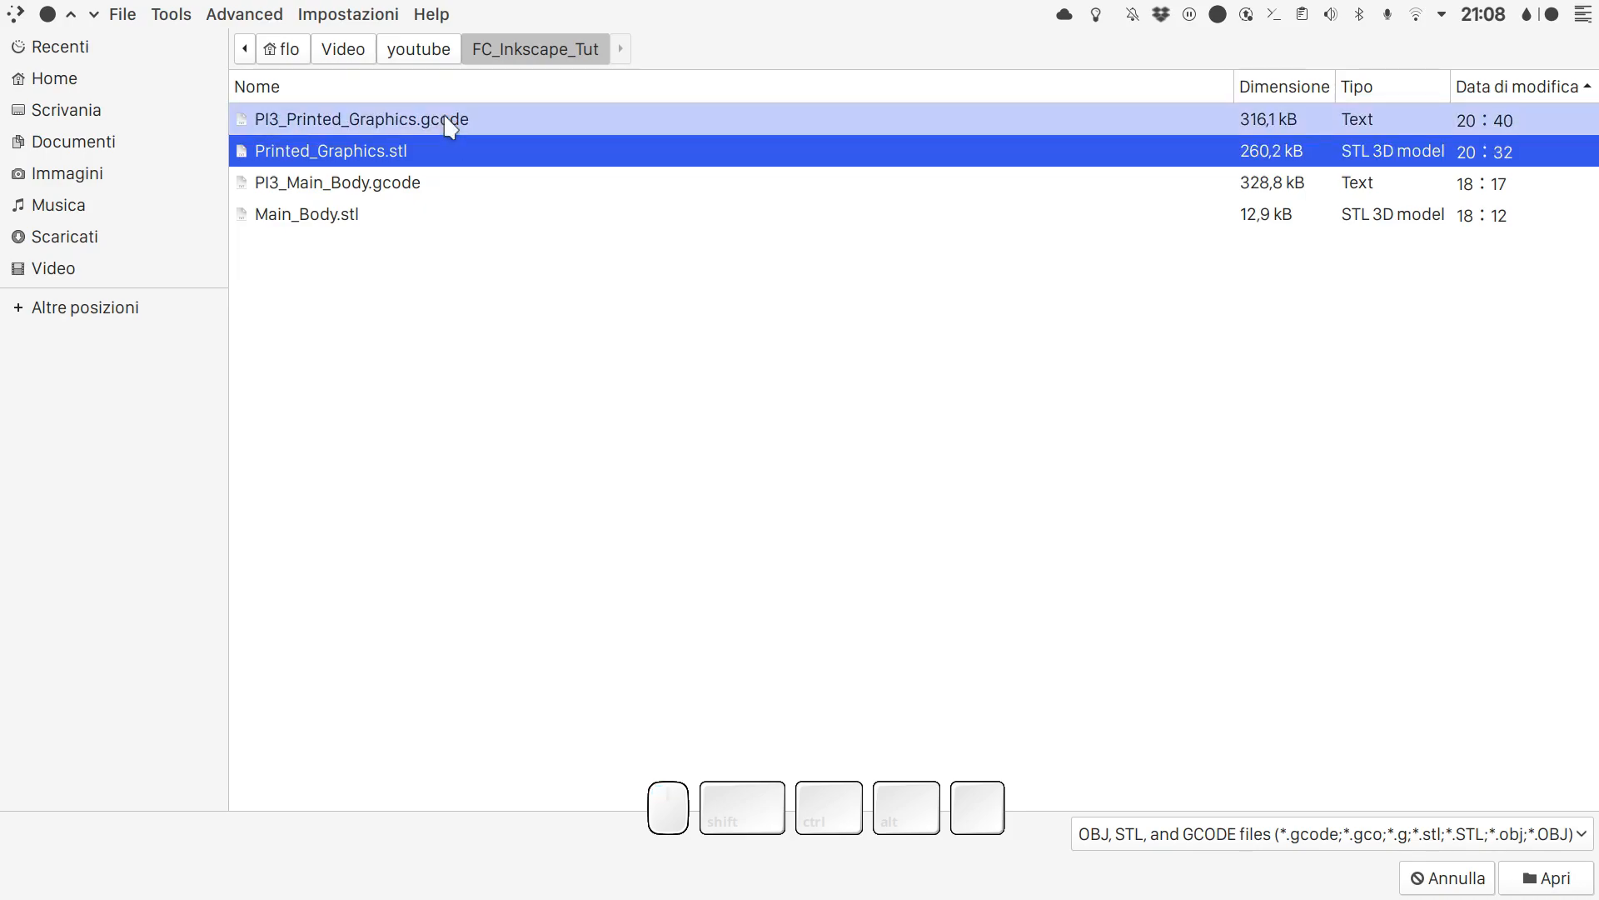
double_click(453, 119)
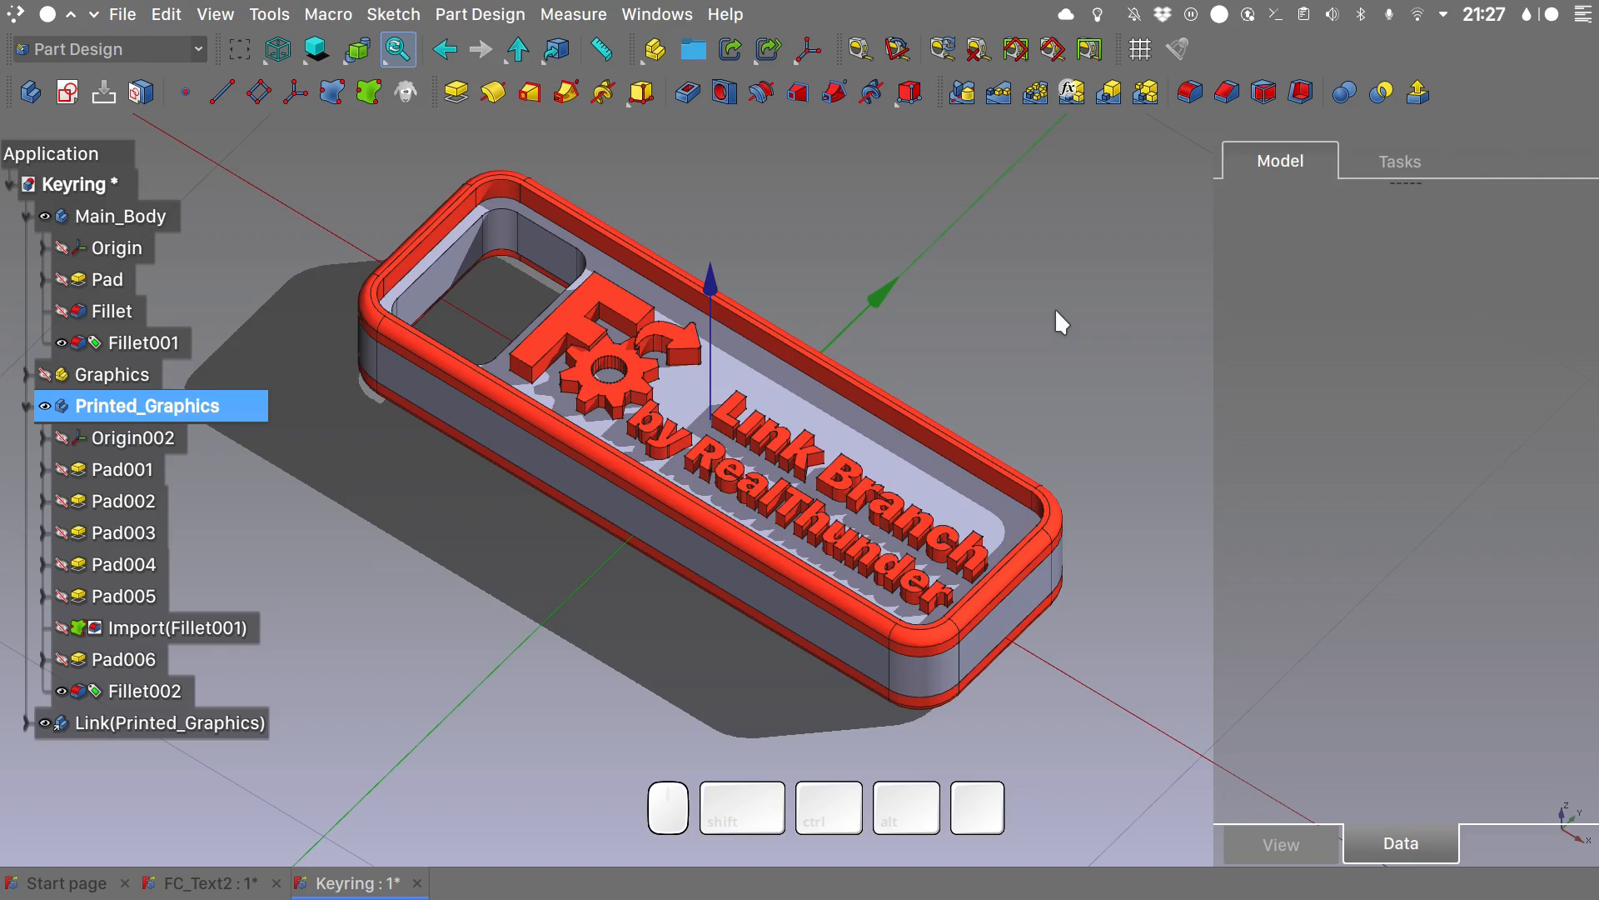
- Create a new body in the Keyring document and rename it jig
left_click_drag(1056, 309, 1087, 553, "alt")
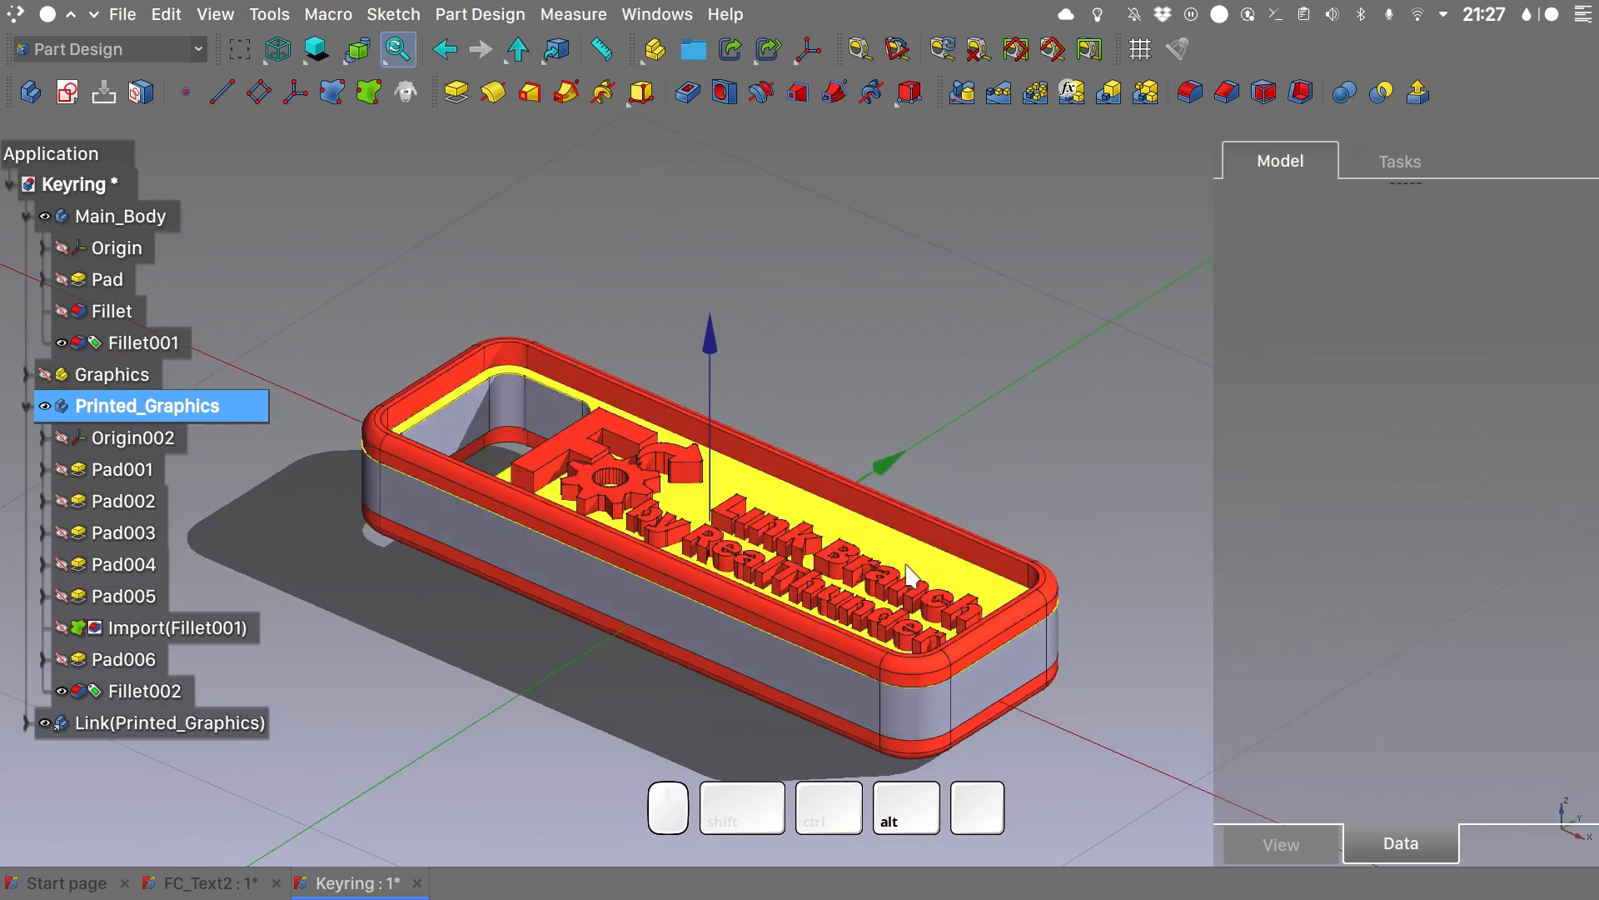
left_click_drag(842, 533, 861, 446, "shift")
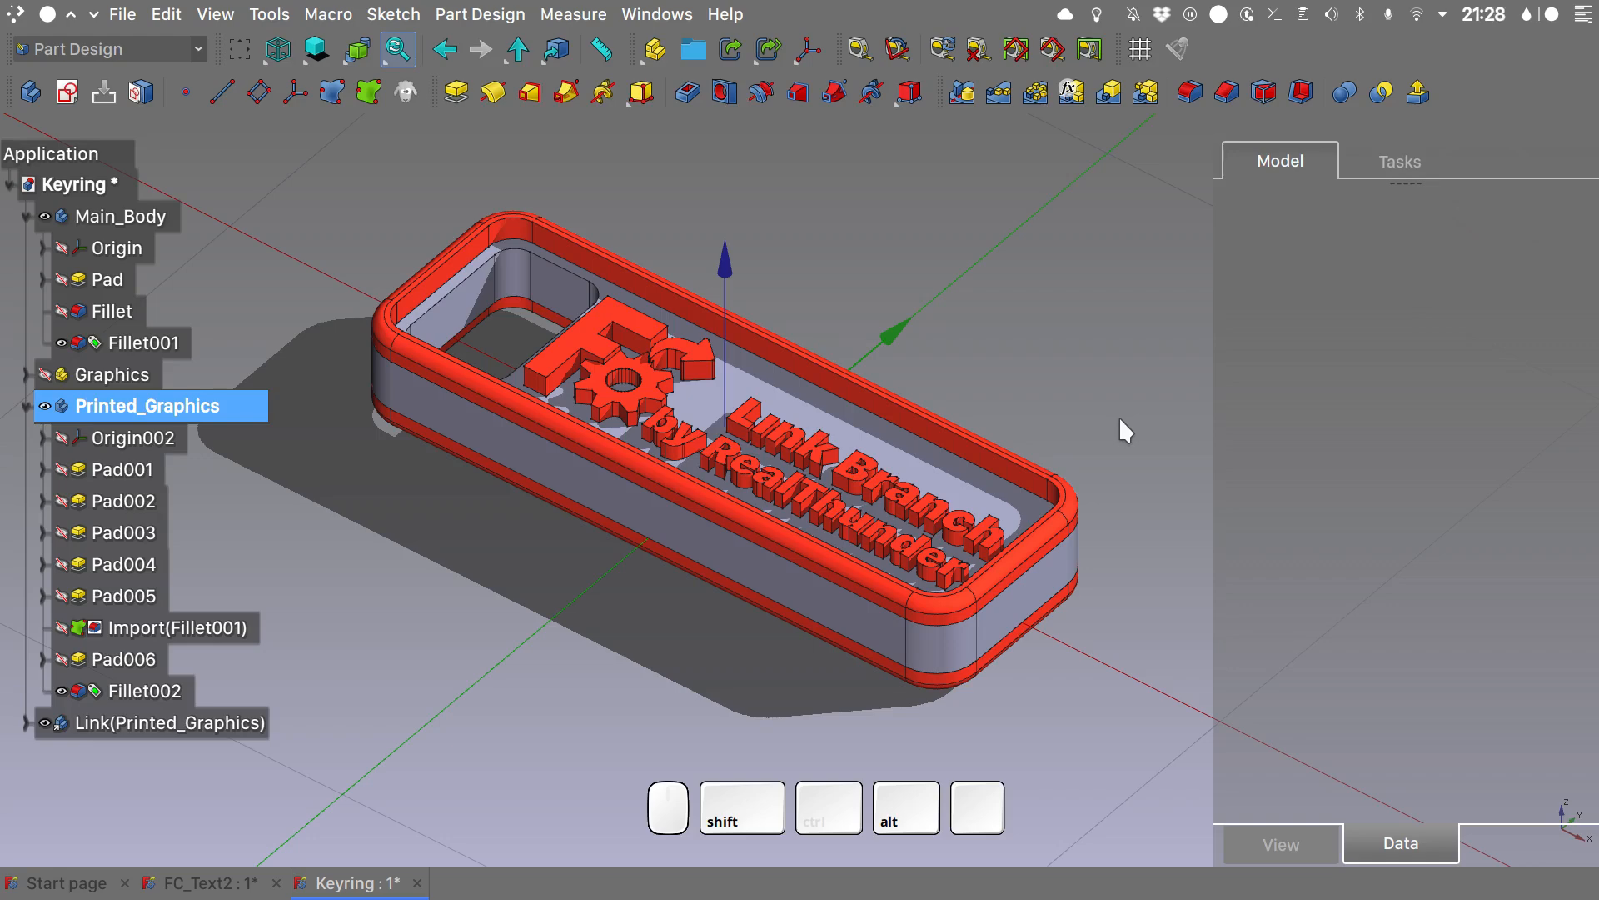
key("2")
left_click(36, 92, "shift")
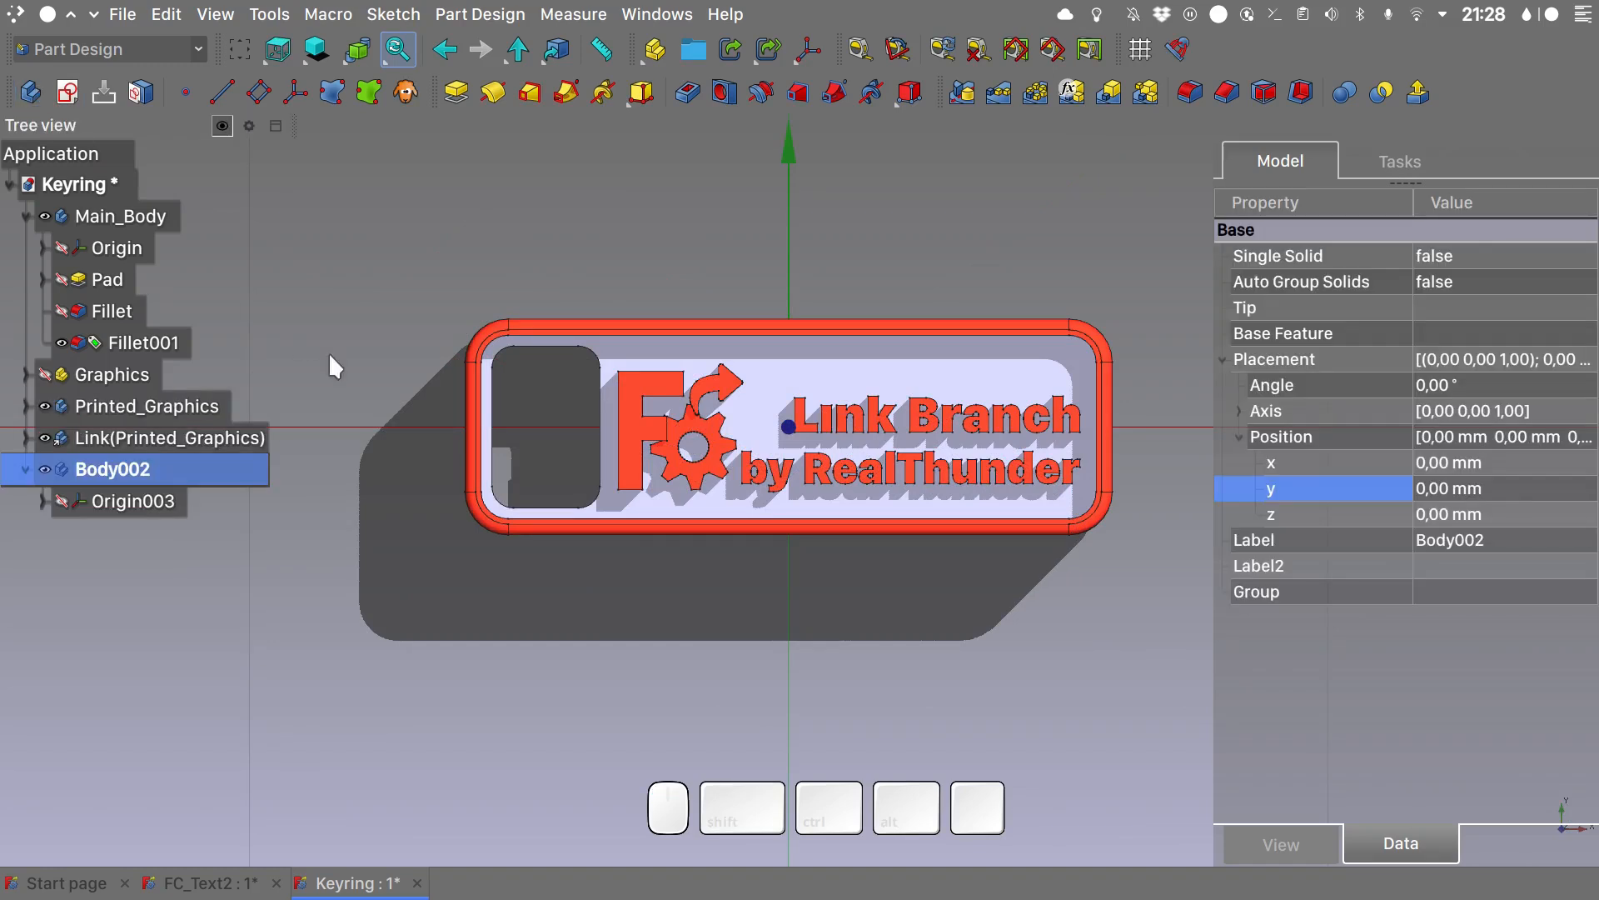
key("F2")
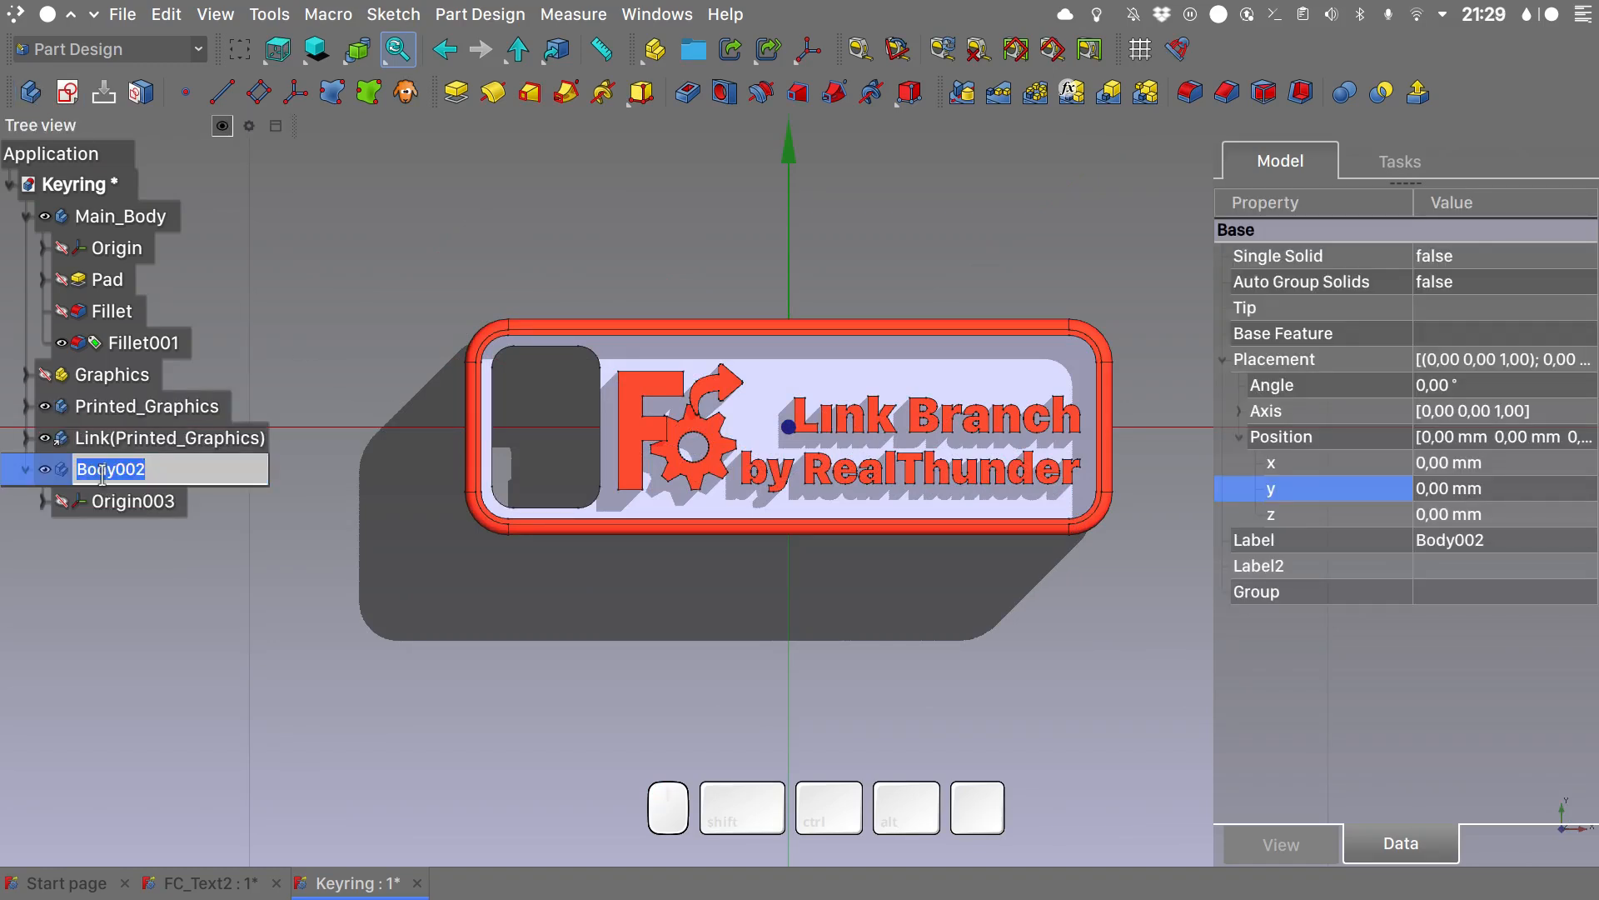
type("jig")
key("Return")
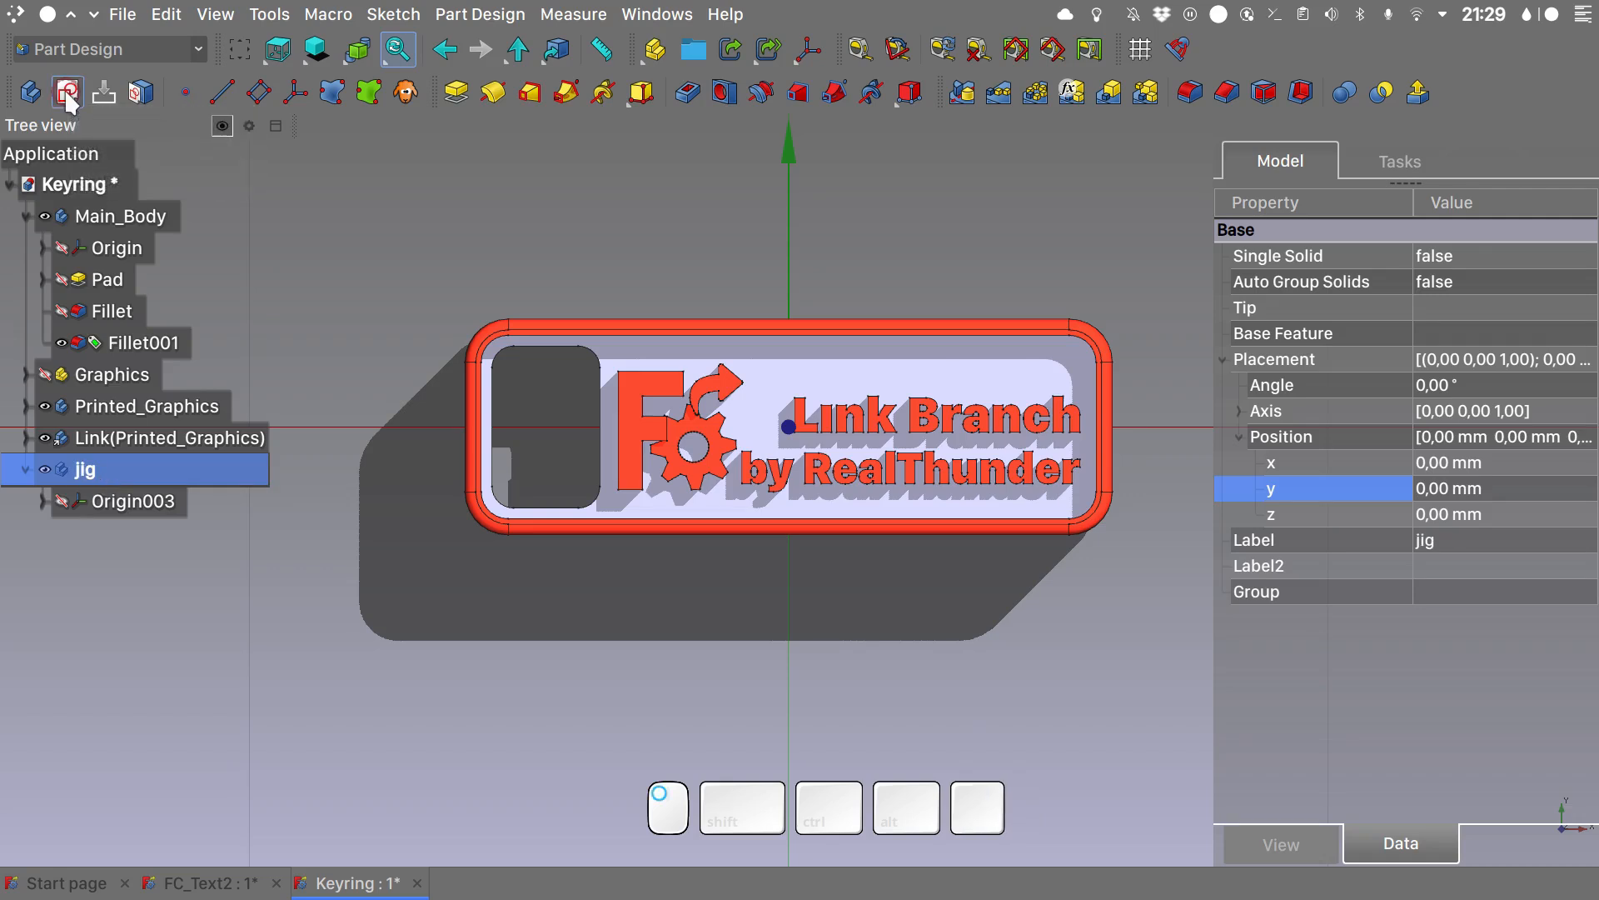
- Start a new sketch in the jig body attached to its XY plane
left_click(67, 92)
left_click(744, 135)
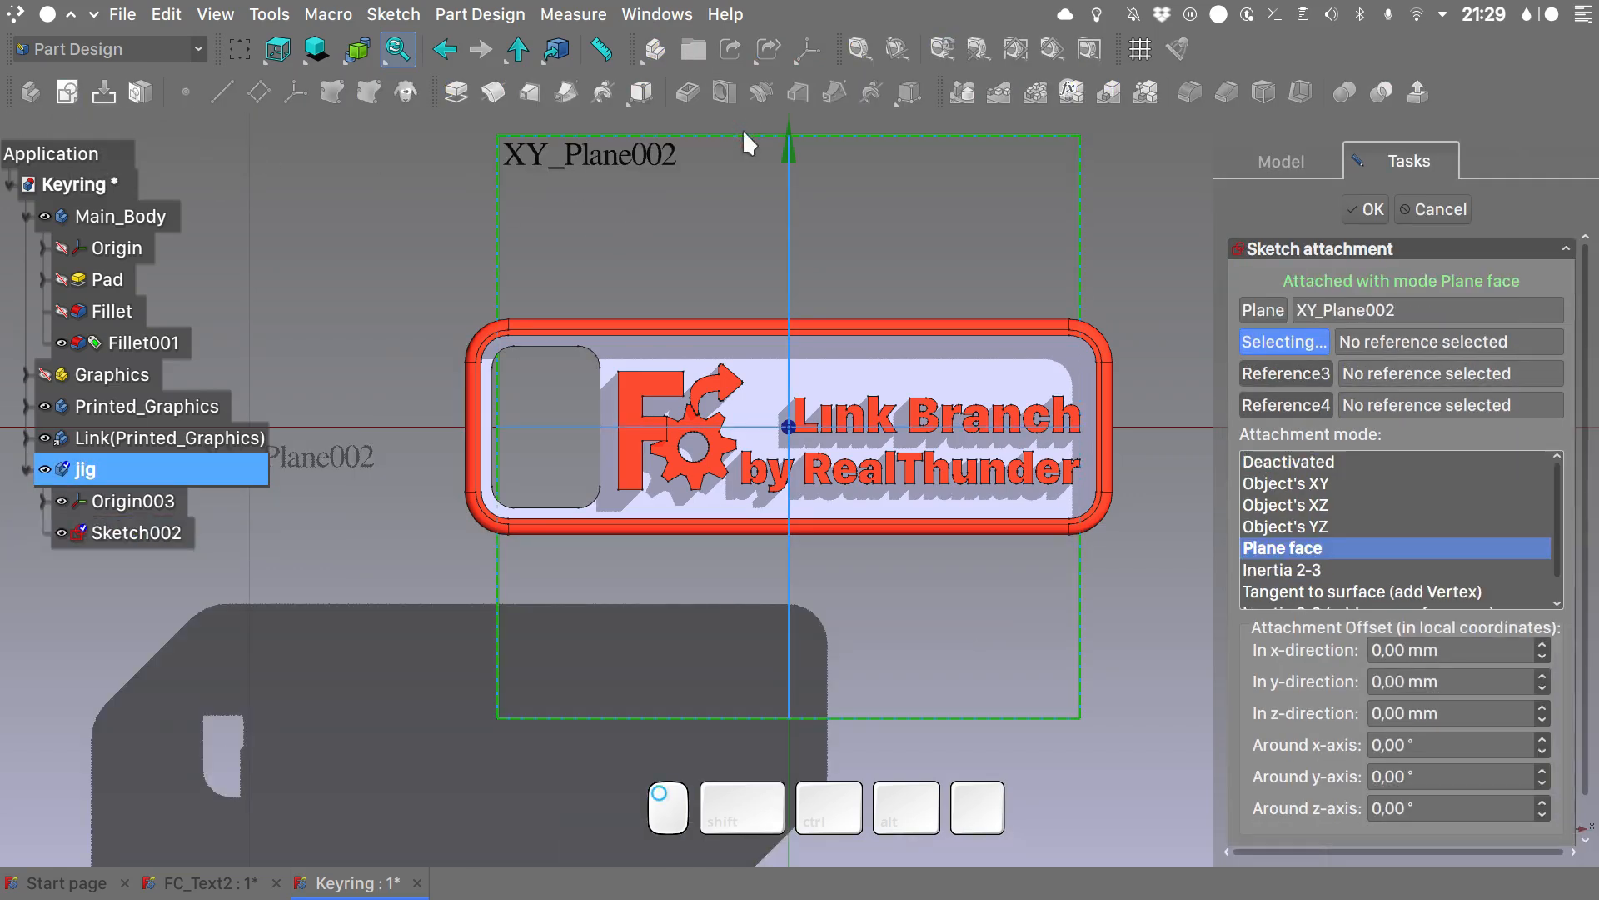
left_click(1366, 209)
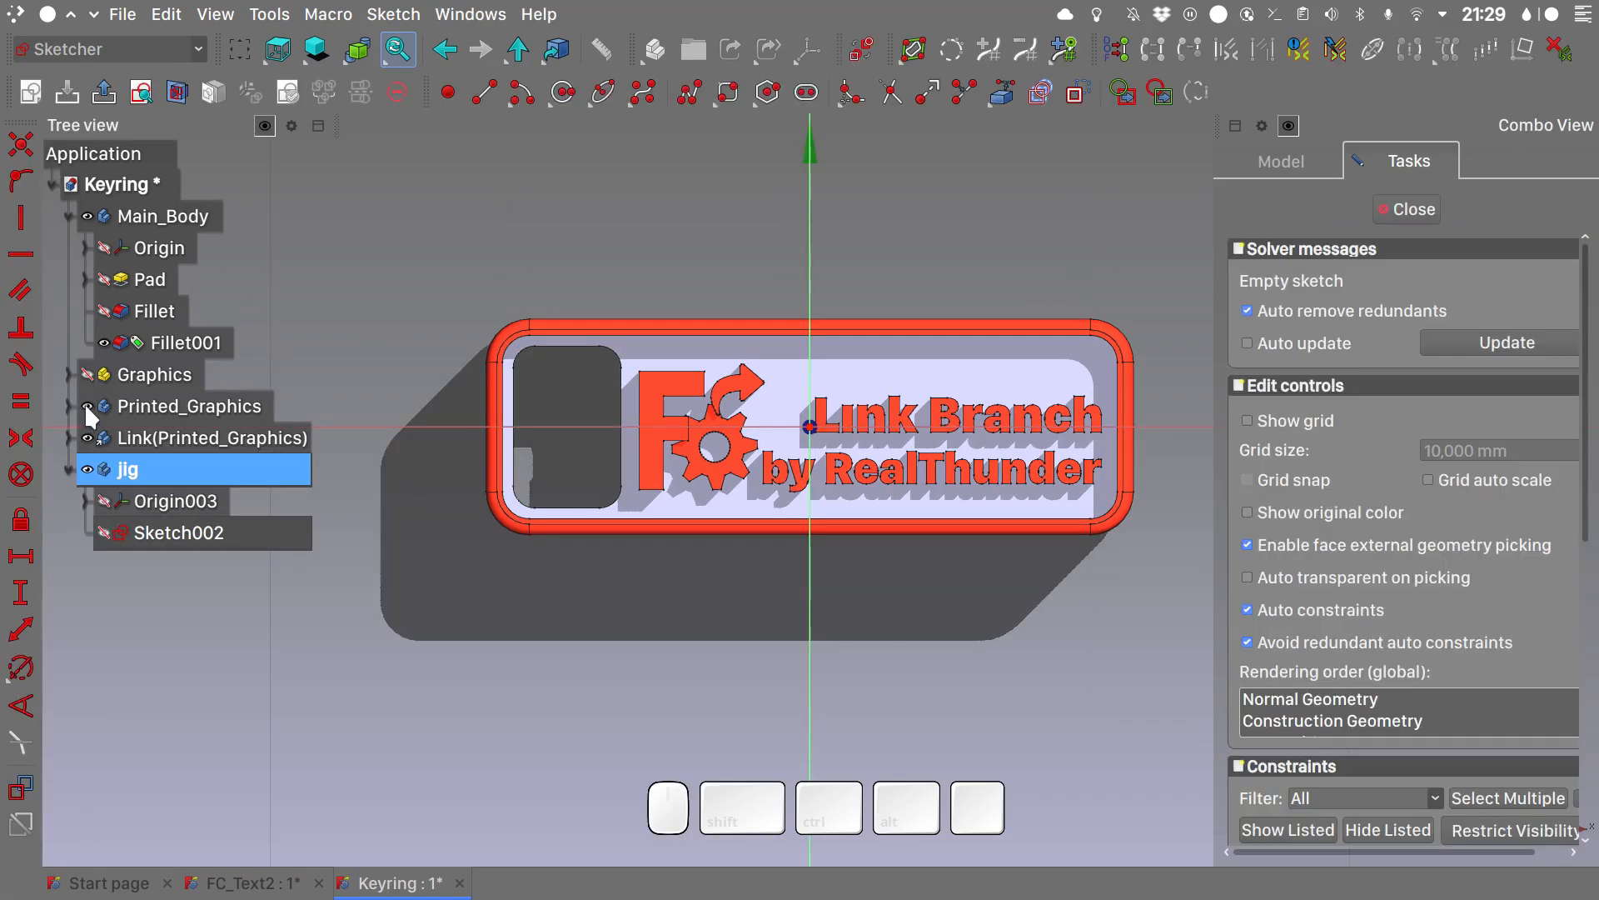
- Hide Printed_Graphics, its link and Fillet001, and show the Main_Body base sketch under Pad
left_click(88, 407)
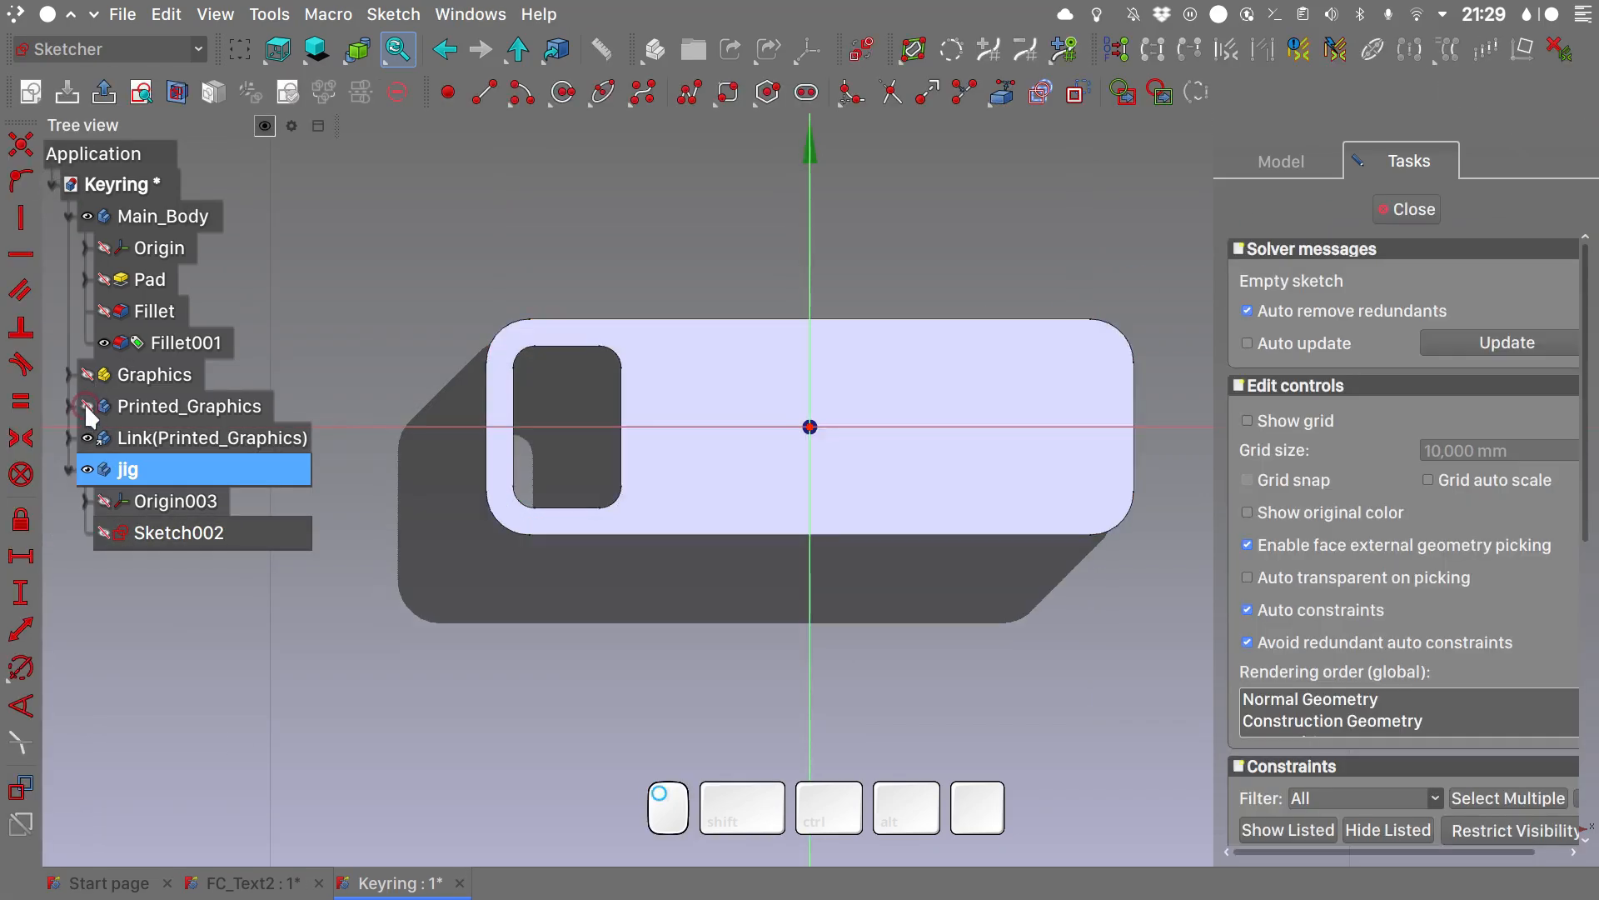
left_click(87, 438)
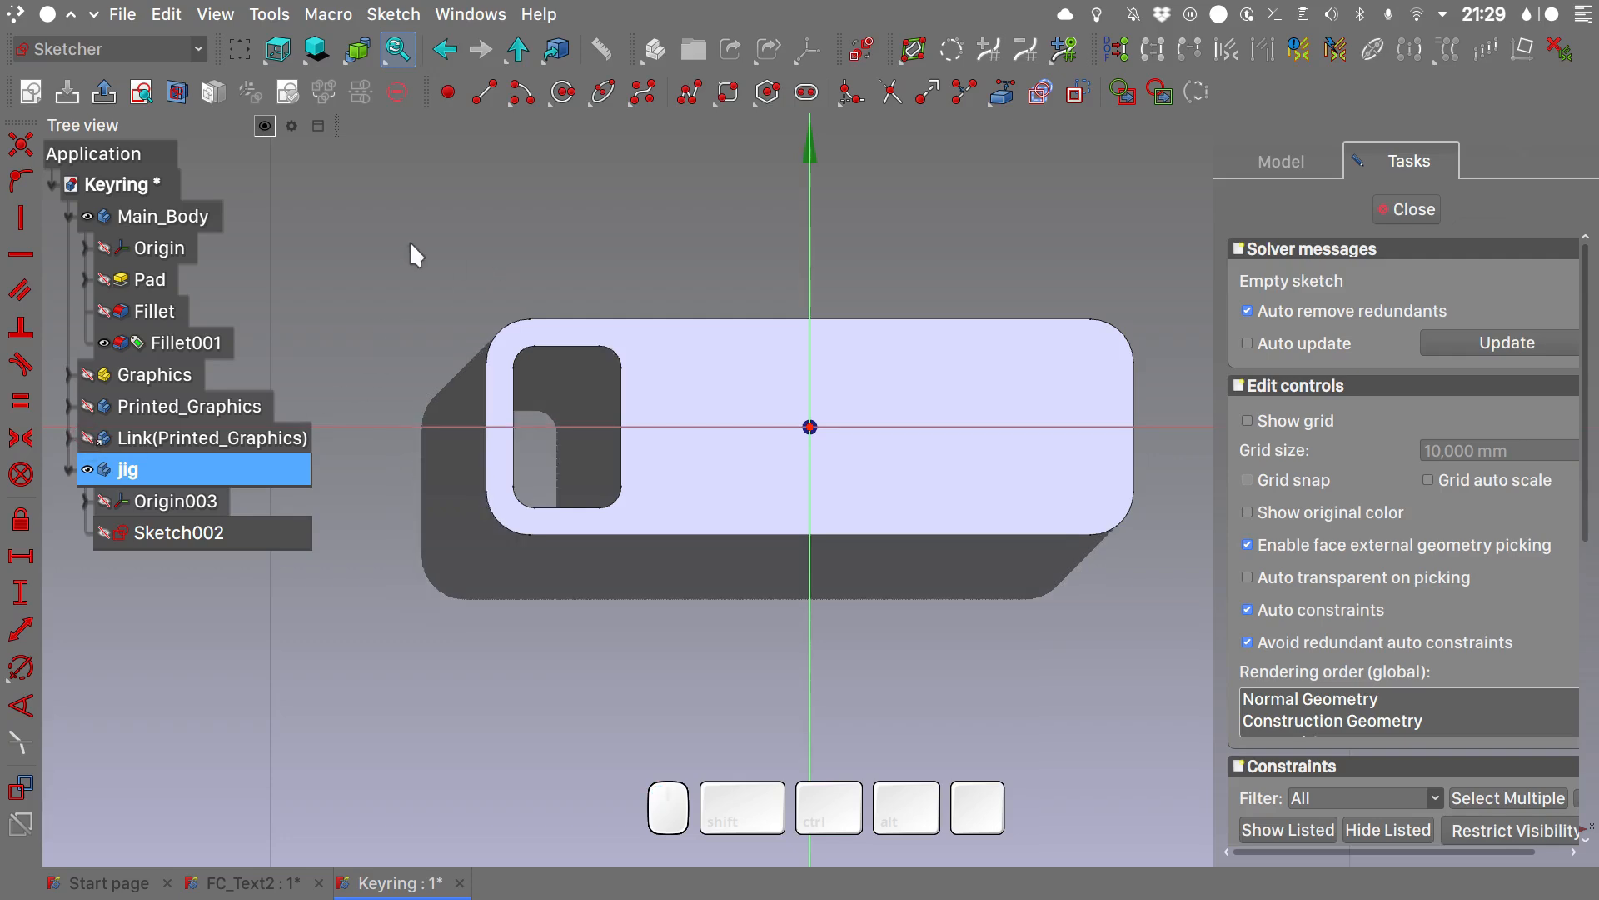
left_click(87, 280)
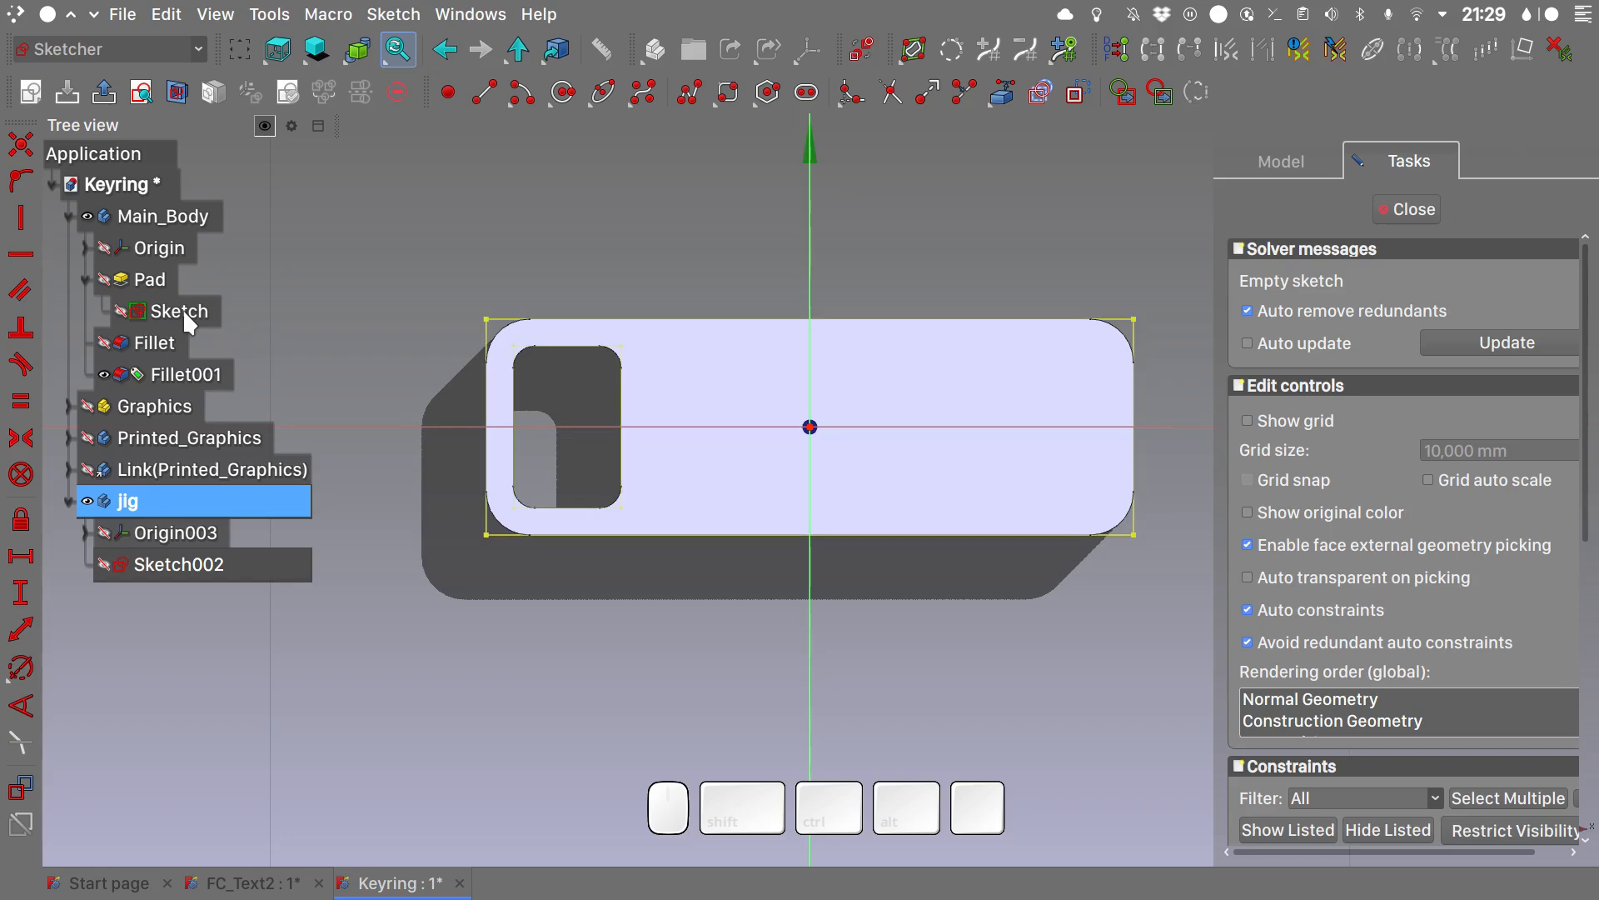
left_click(121, 310)
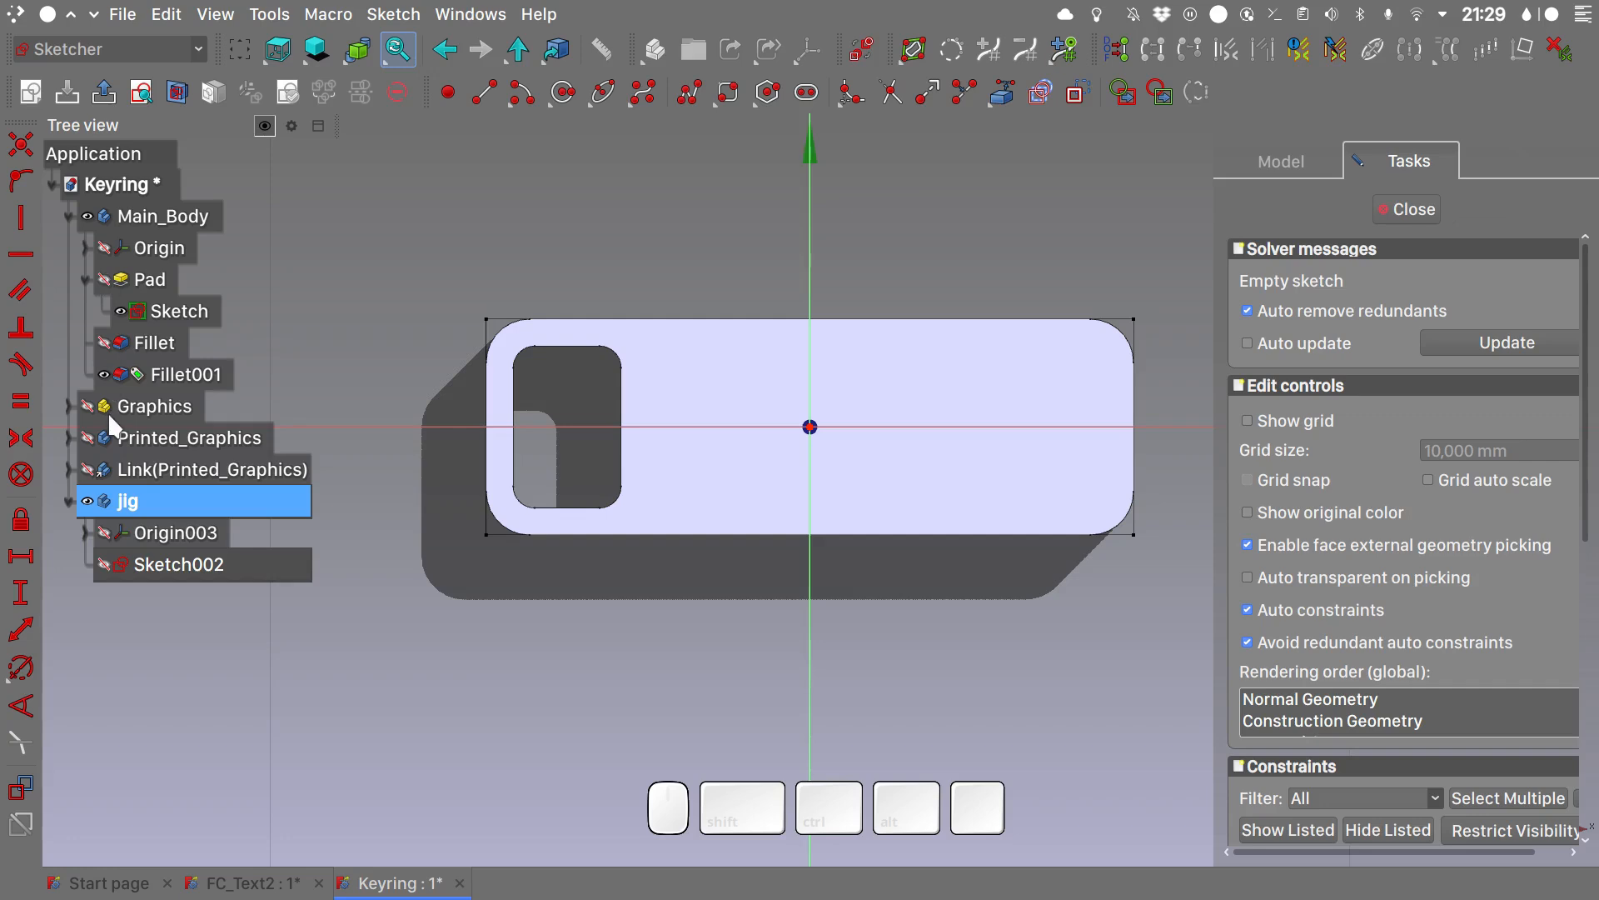
left_click(104, 374)
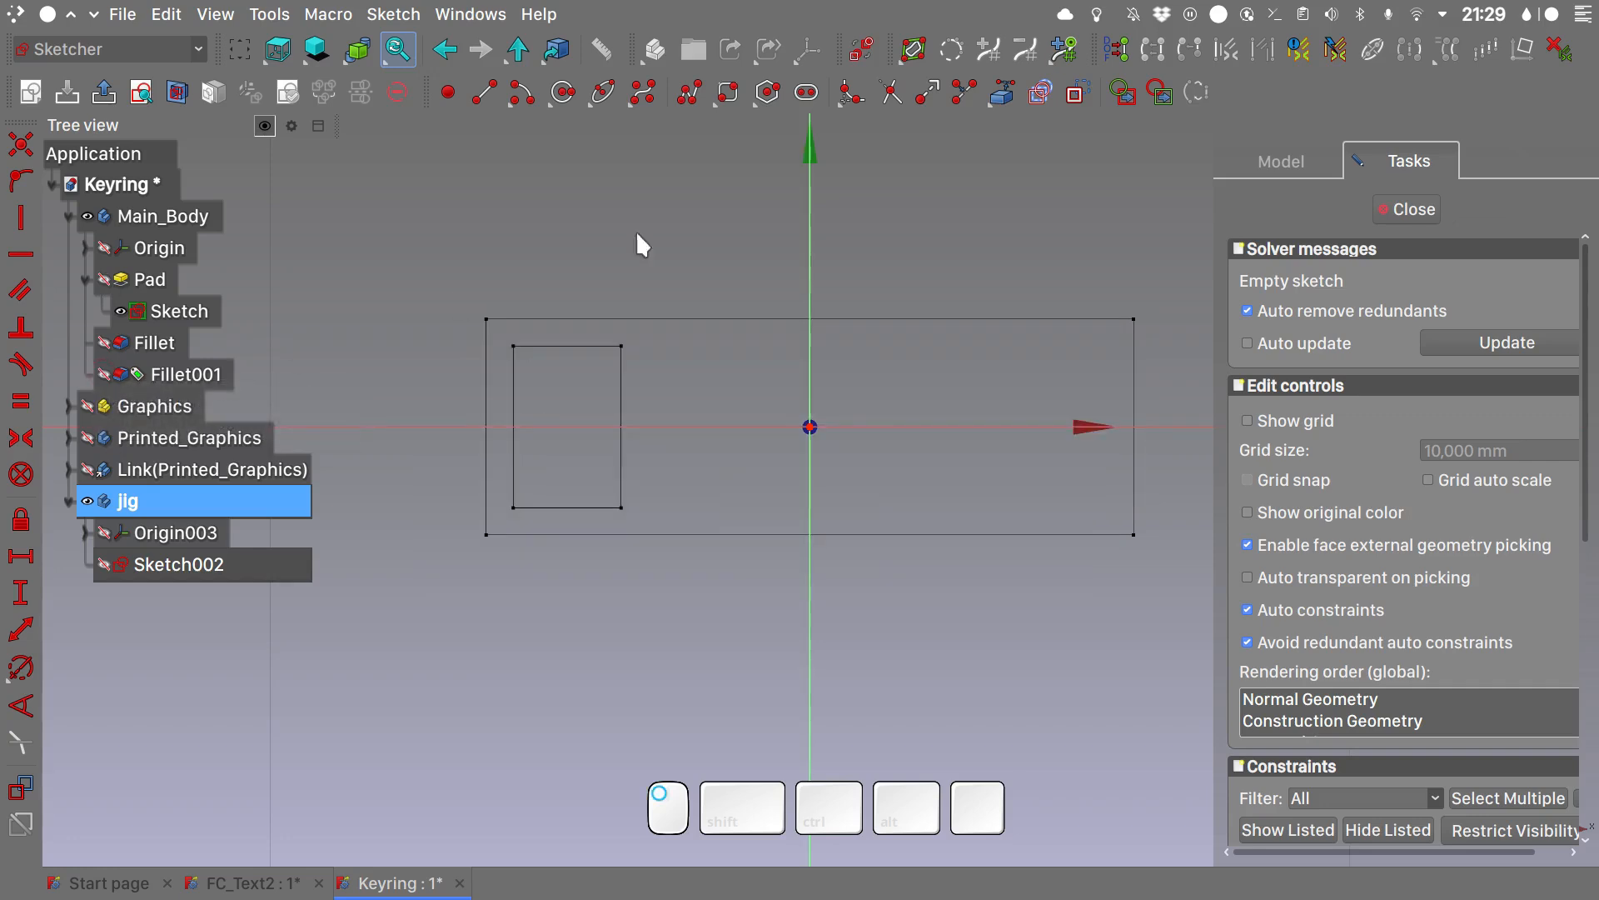
- Import the upper and right edges of the keyring's outer rectangle as external geometry
left_click(1004, 95)
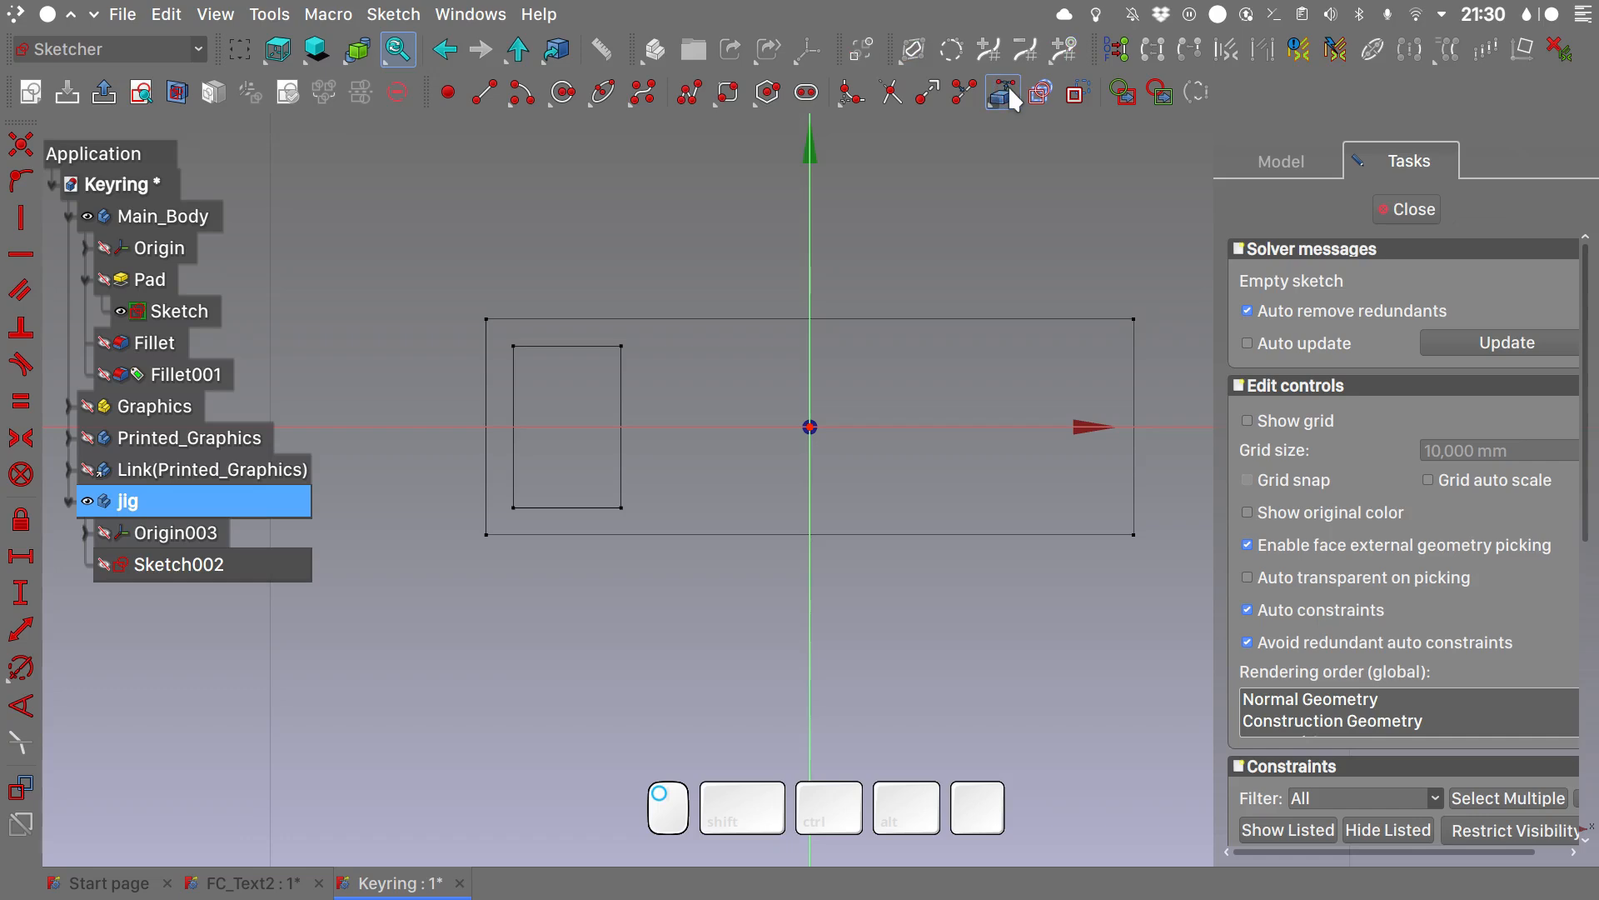
left_click(990, 318)
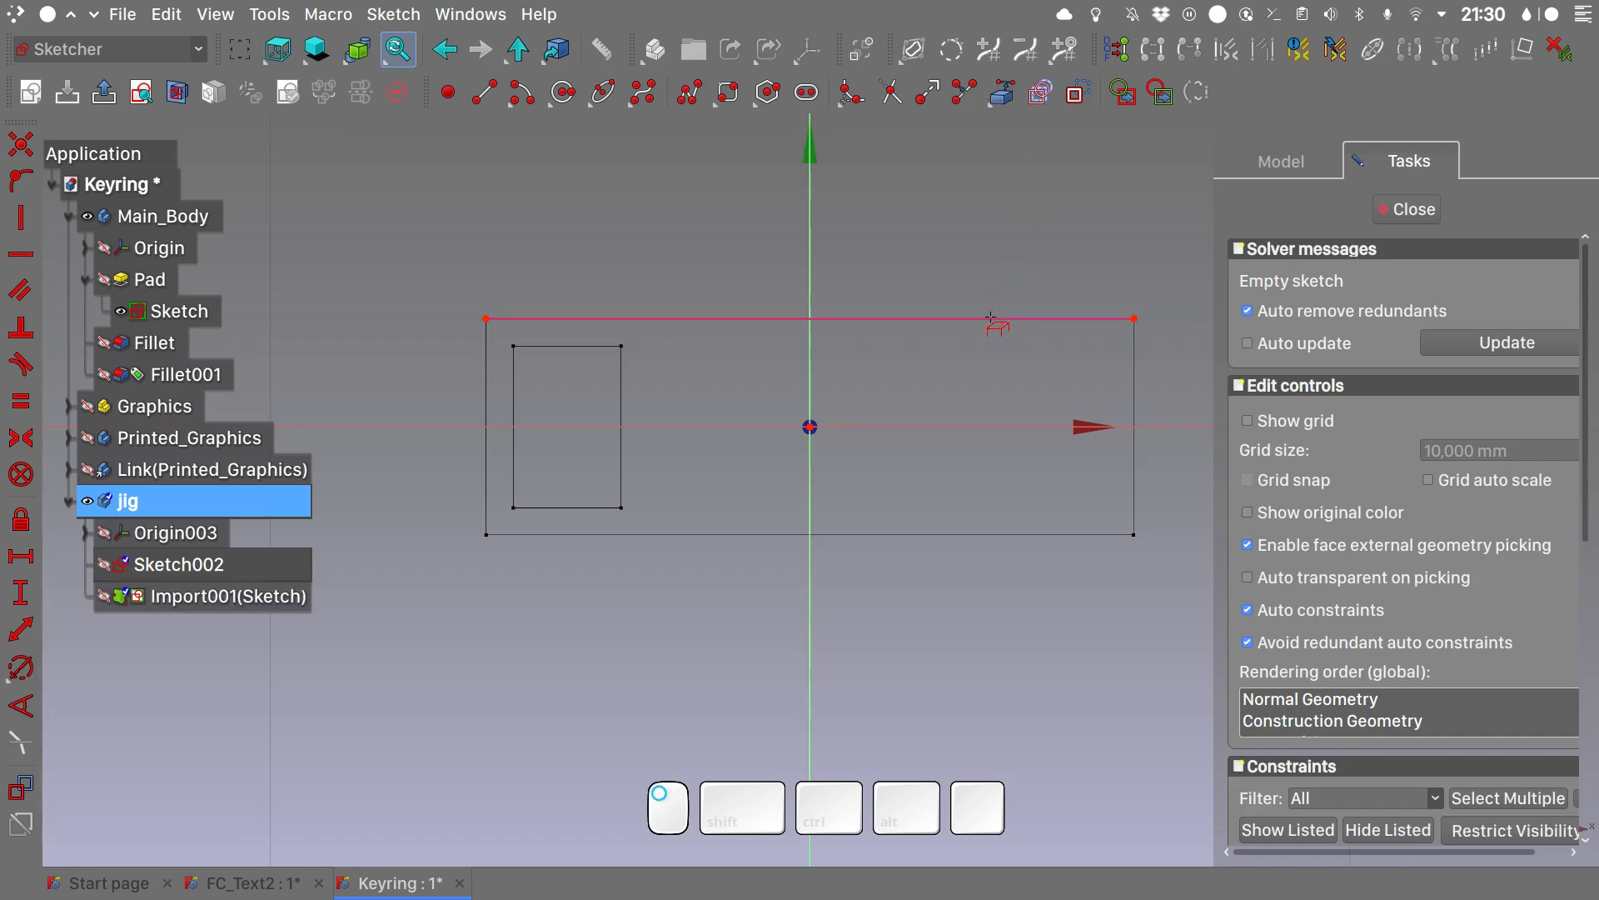
left_click(1133, 376)
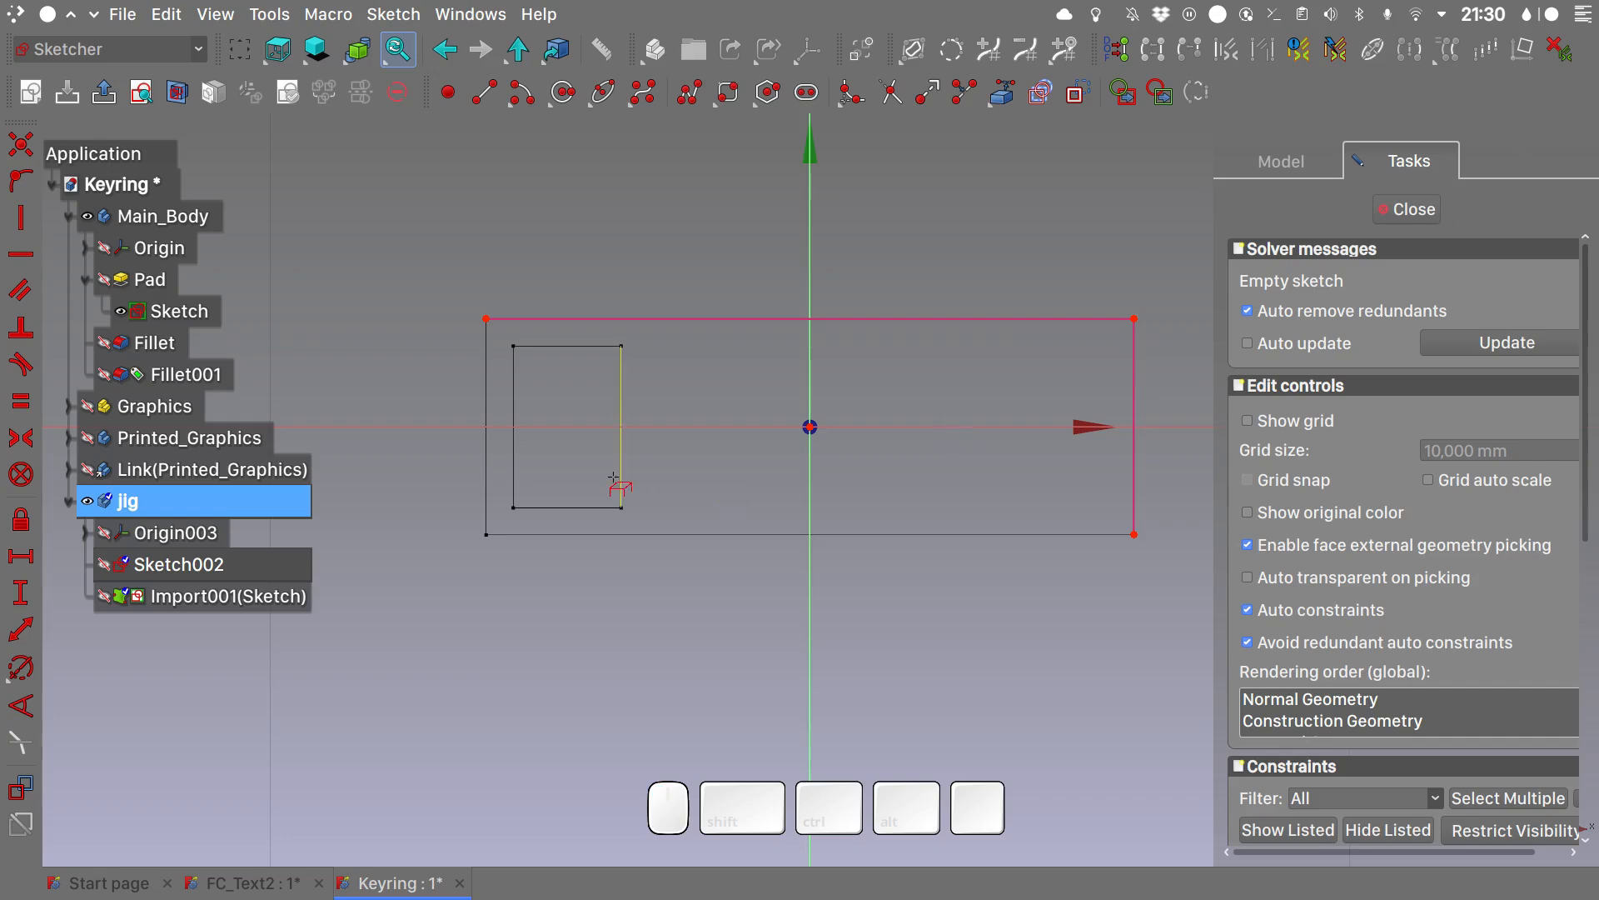
right_click(913, 229)
- Draw four small rectangles outside the keyring outline, one beyond each side
left_click(716, 102)
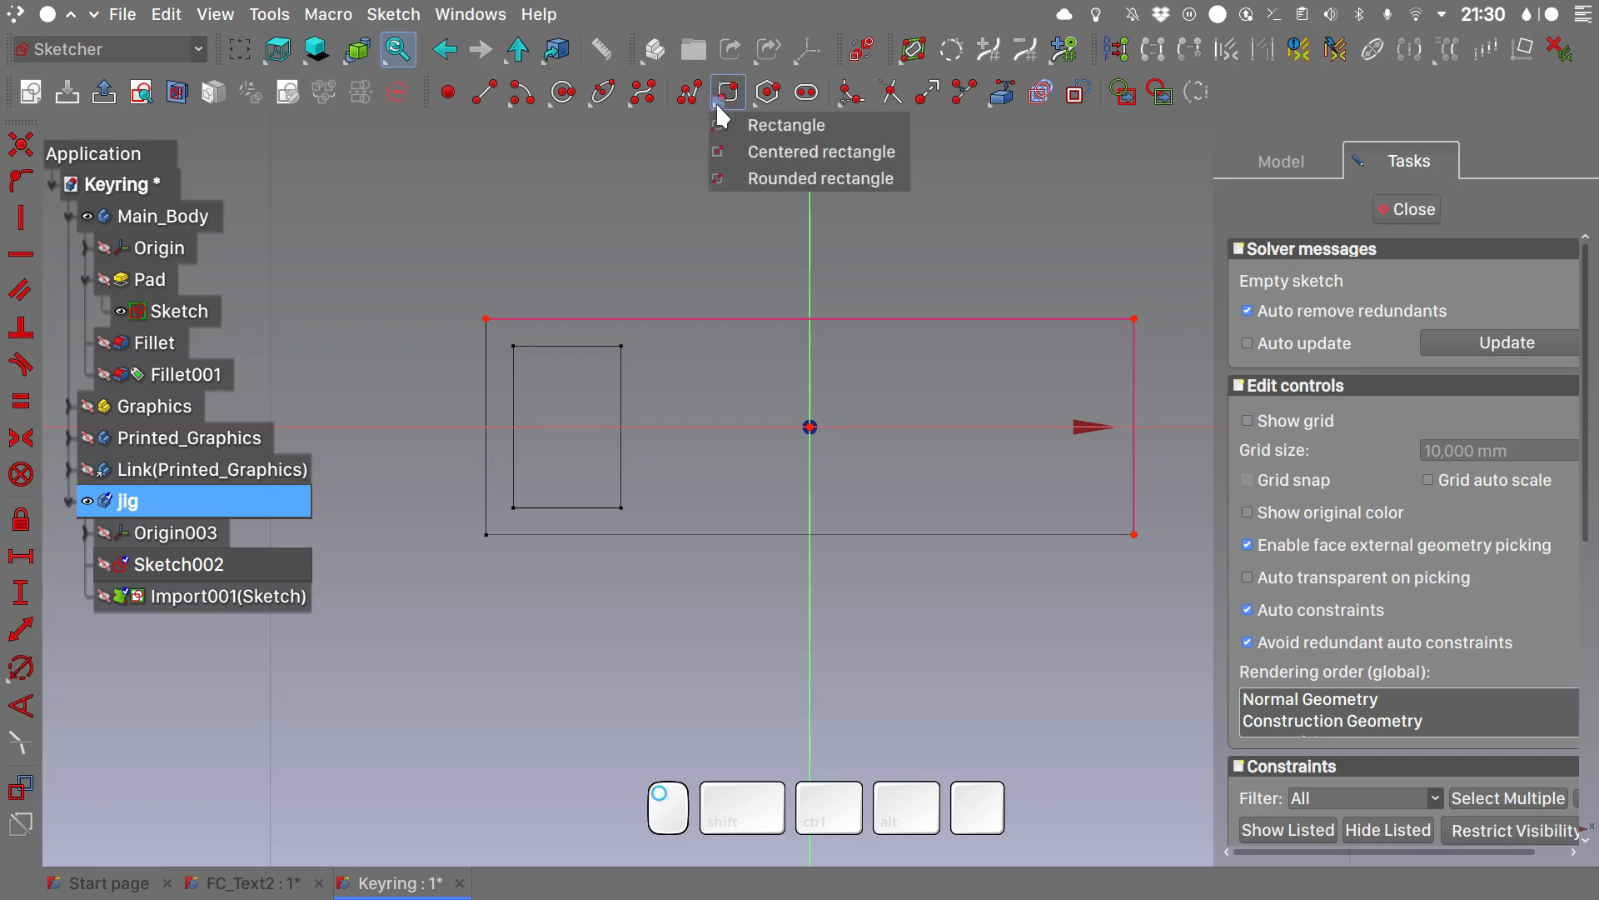
left_click(761, 125)
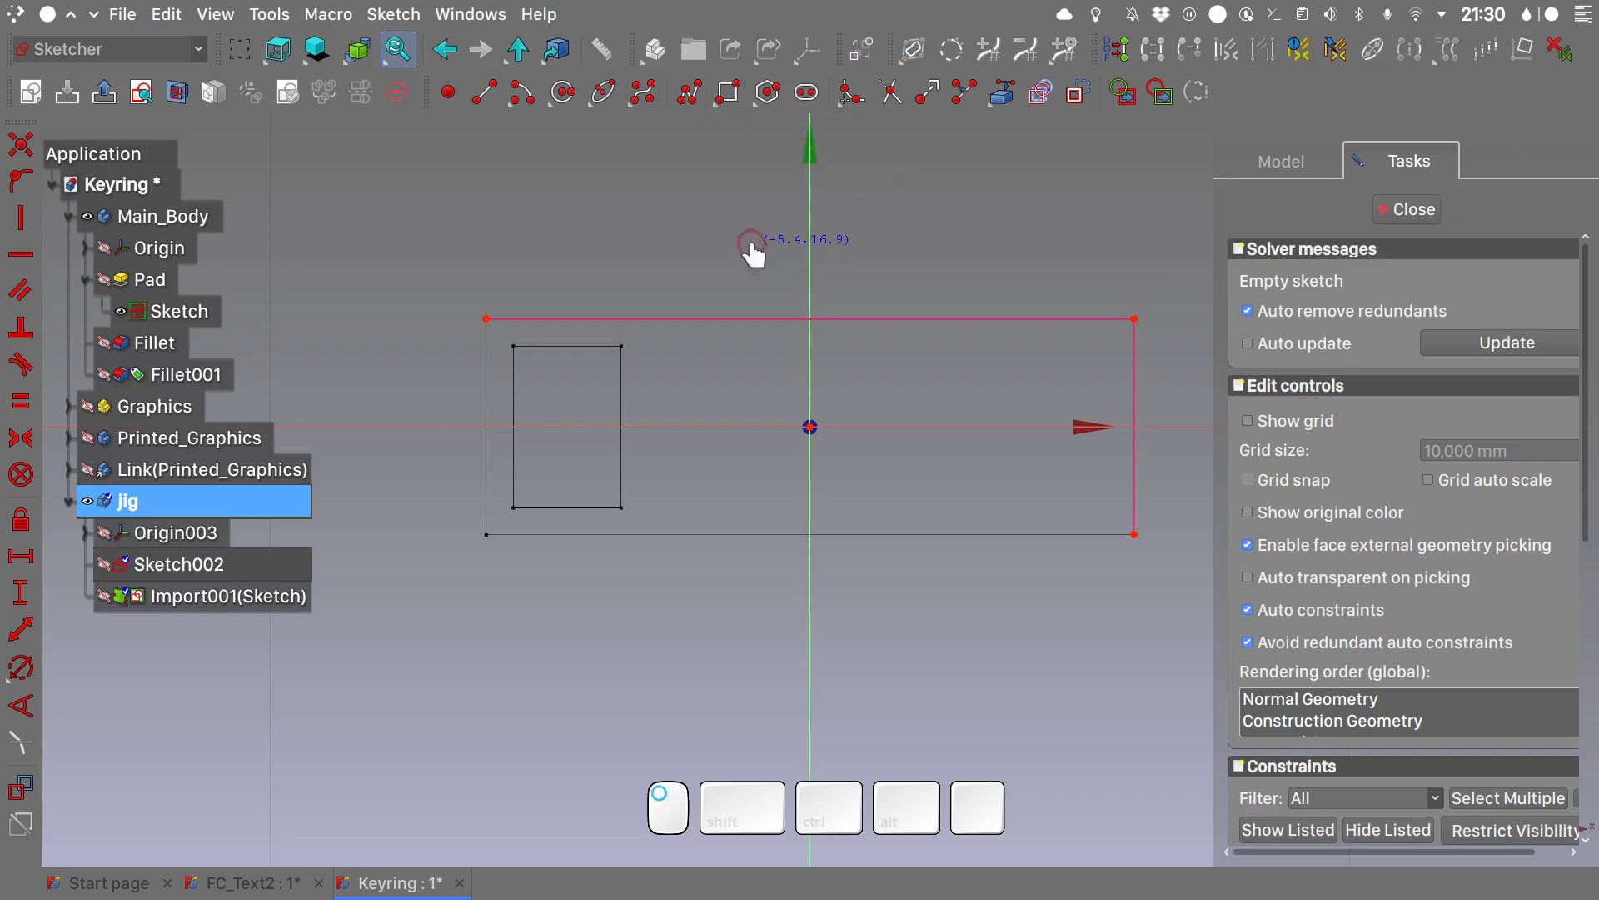
left_click(752, 244)
left_click(870, 308)
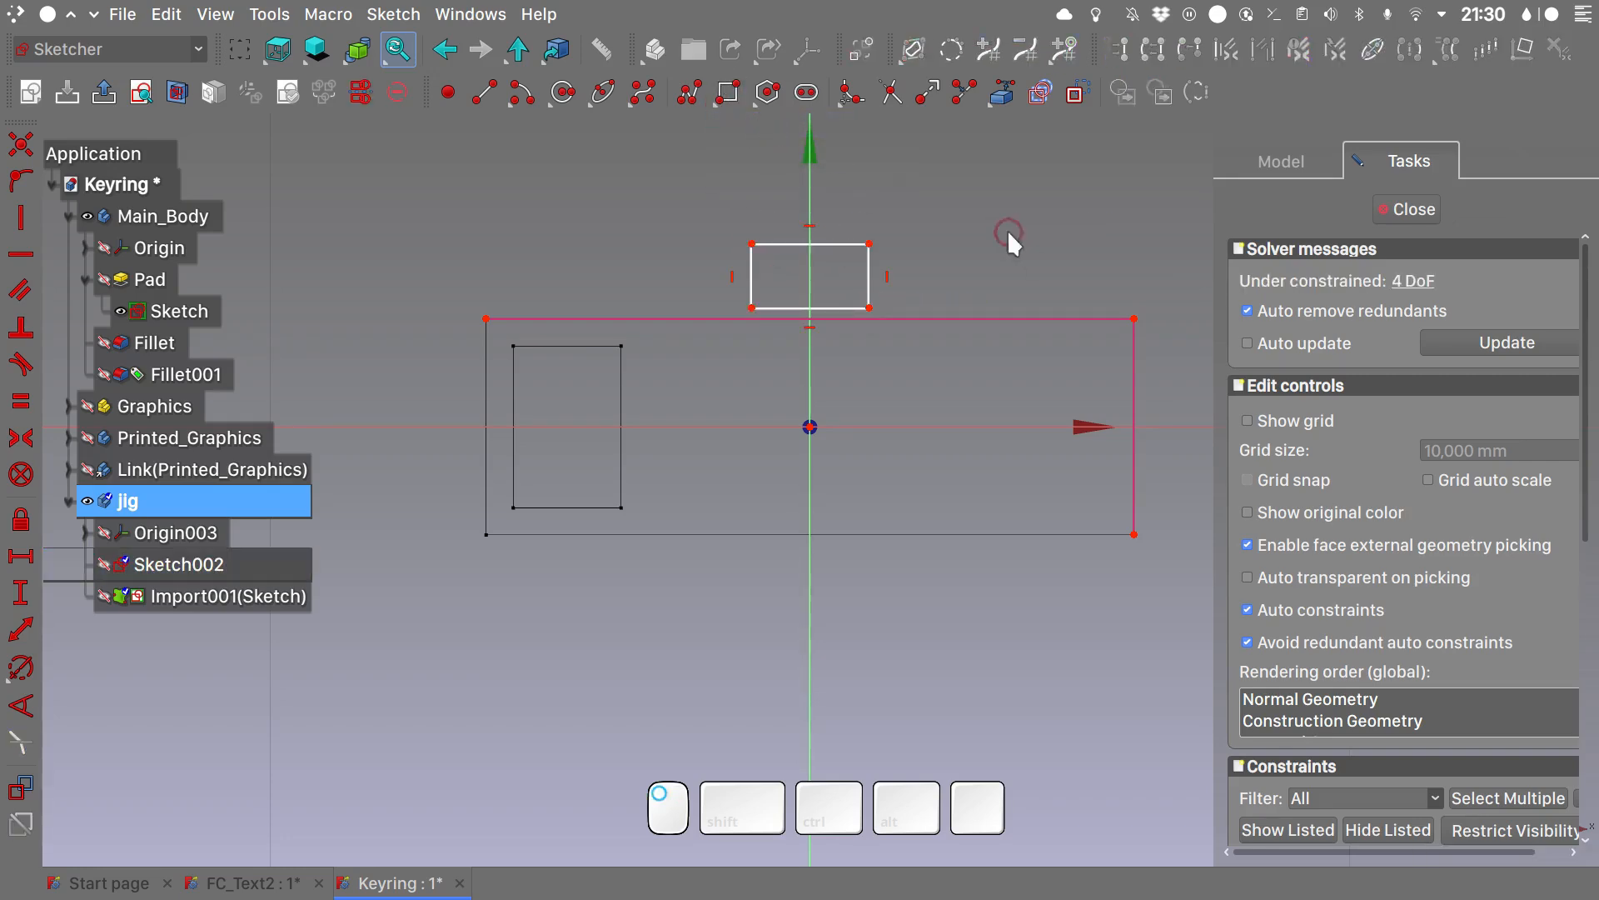
middle_click_drag(1007, 231, 873, 235)
left_click(726, 94)
left_click(1037, 398)
left_click(1084, 472)
left_click(643, 581)
left_click(720, 624)
middle_click_drag(333, 391, 457, 383)
left_click(401, 388)
left_click(448, 472)
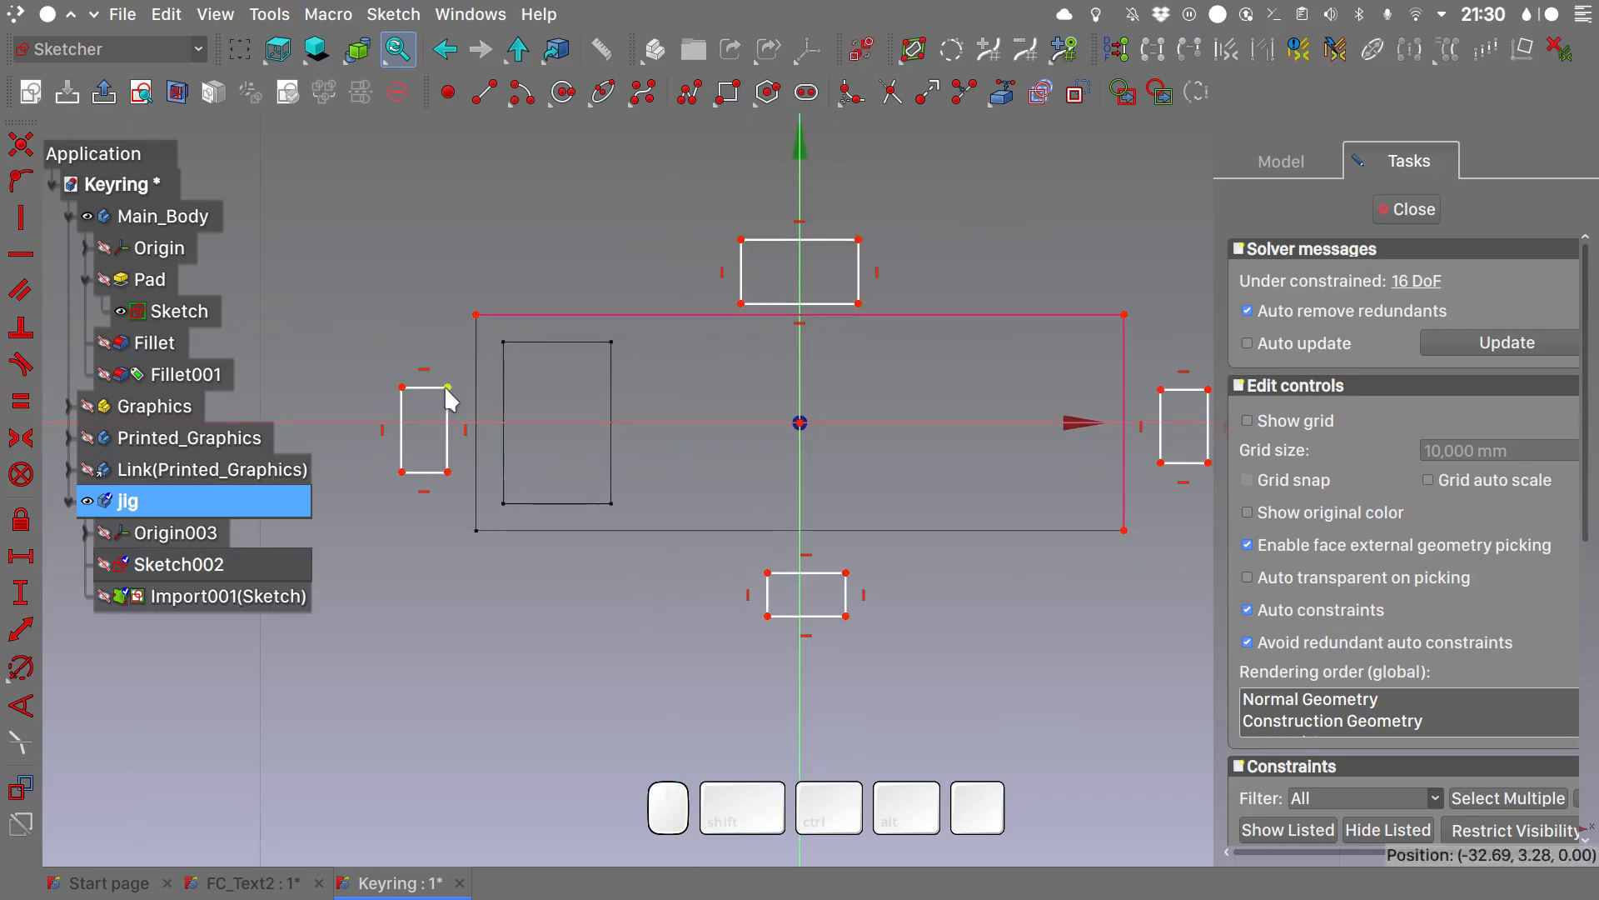
- Constrain each rectangle's inner edge symmetric about the sketch axis that crosses it
left_click(448, 387)
left_click(448, 472)
left_click(630, 424)
key("s")
left_click(1160, 390)
left_click(1160, 463)
left_click(1033, 423)
key("s")
left_click(741, 304)
left_click(859, 304)
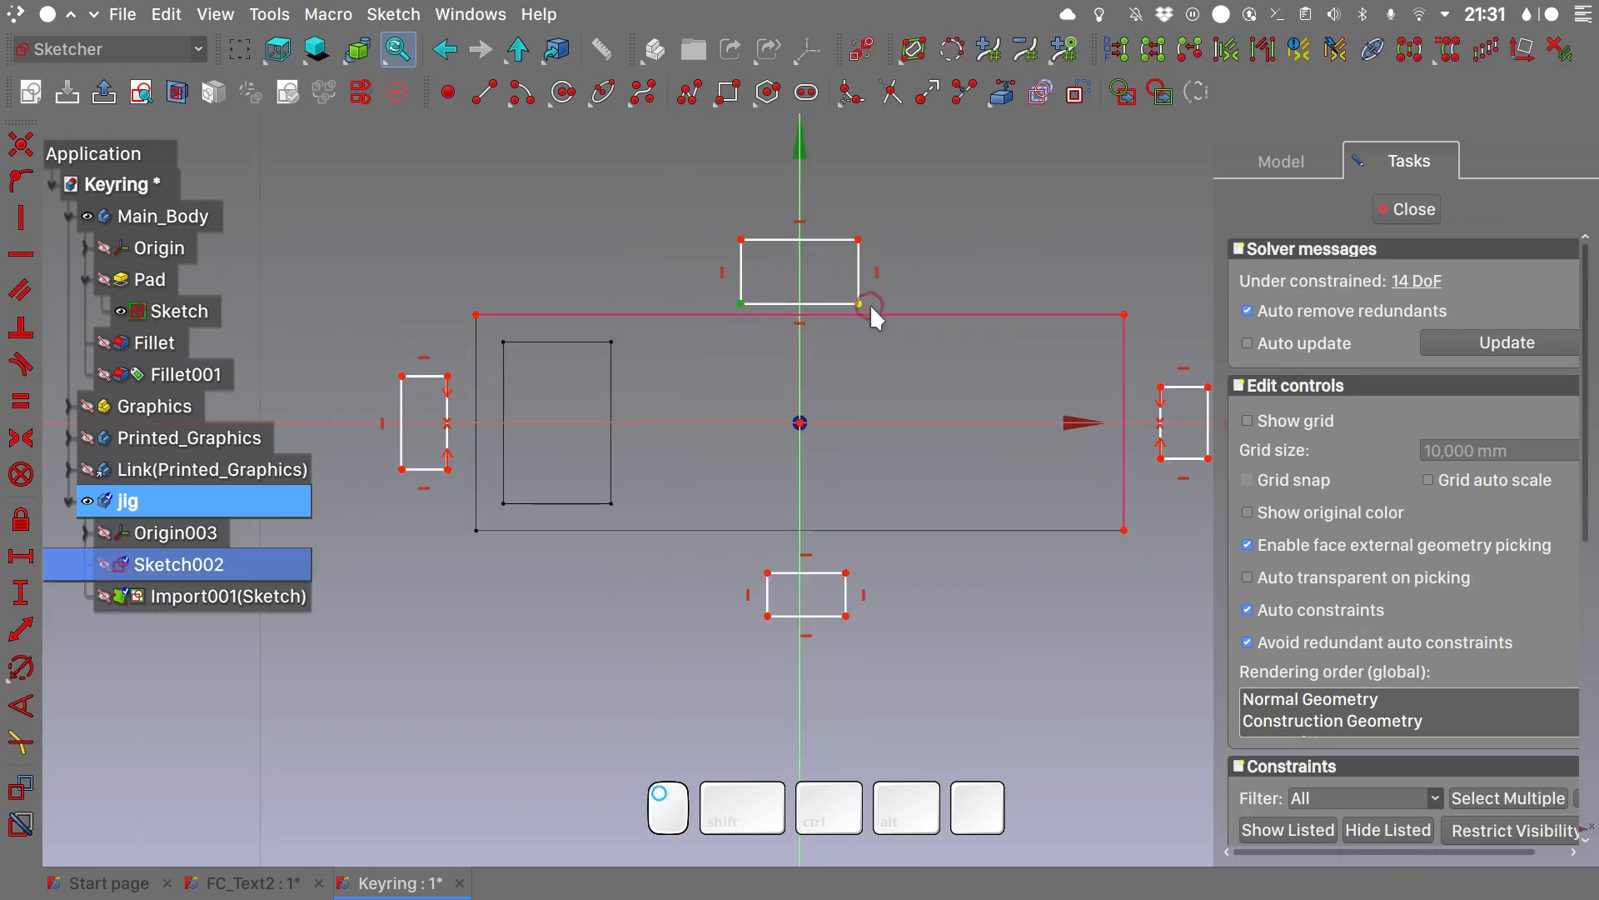
left_click(800, 258)
key("s")
- Apply an equality constraint to the sides of all four rectangles to make them identical squares
left_click(858, 273)
left_click(829, 240)
left_click(1192, 387)
left_click(1159, 403)
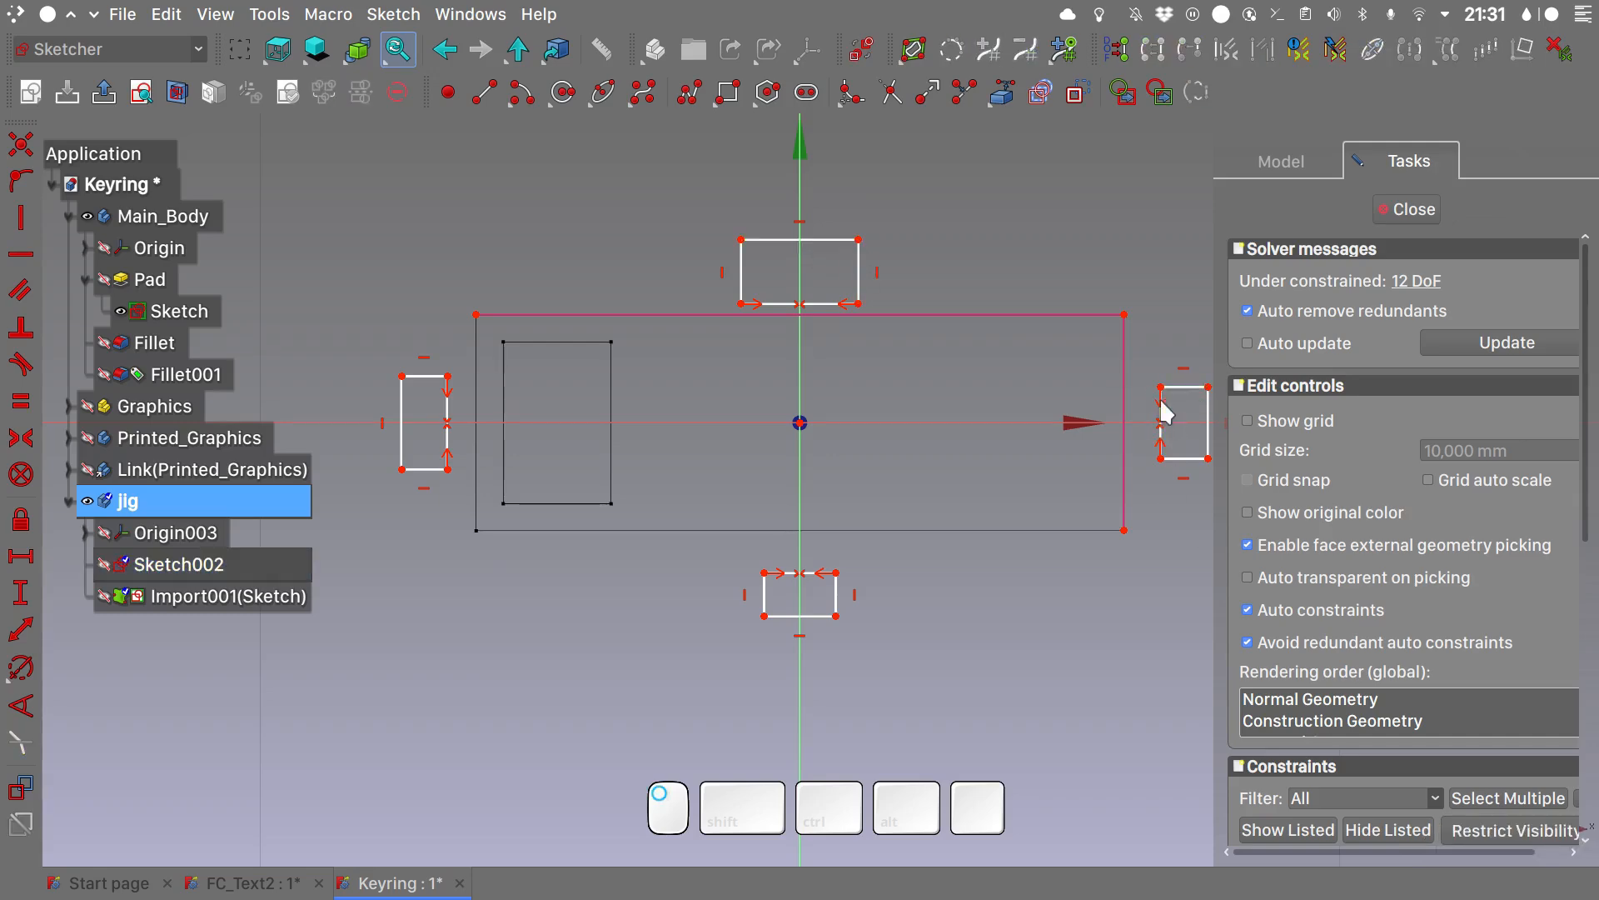
left_click(833, 240)
left_click(858, 270)
left_click(1184, 387)
left_click(1208, 417)
left_click(821, 616)
left_click(427, 469)
left_click(402, 432)
key("e")
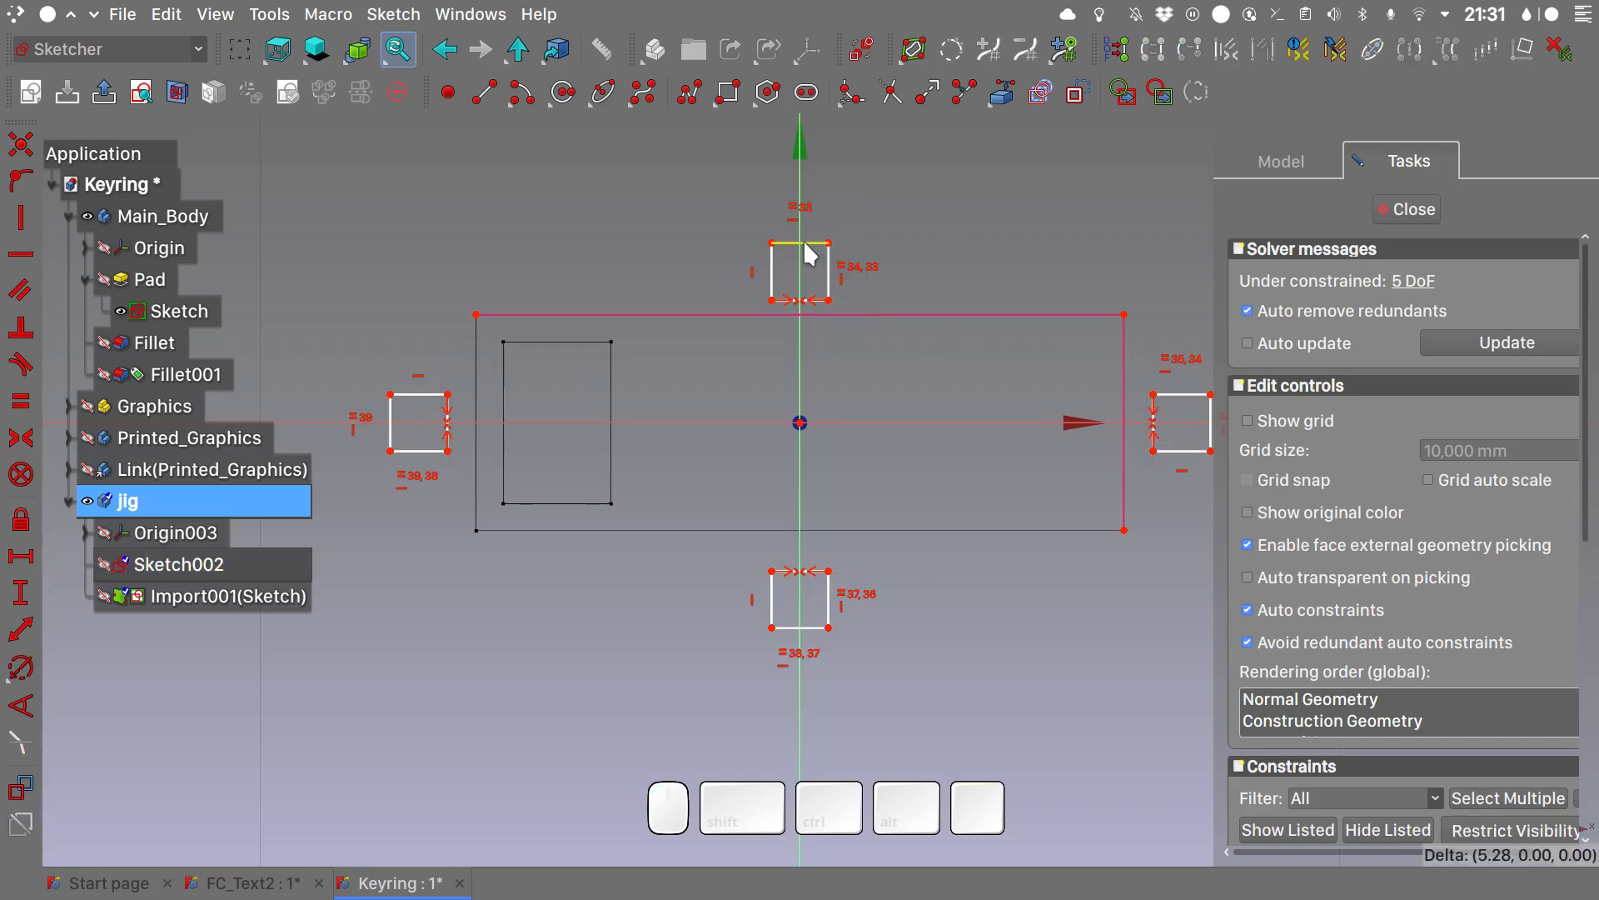
- Add a horizontal dimension to the upper square and set its width to 5 mm
left_click(804, 242)
key("shift+h")
type("10")
key("Return")
double_click(807, 162)
type("5")
key("Return")
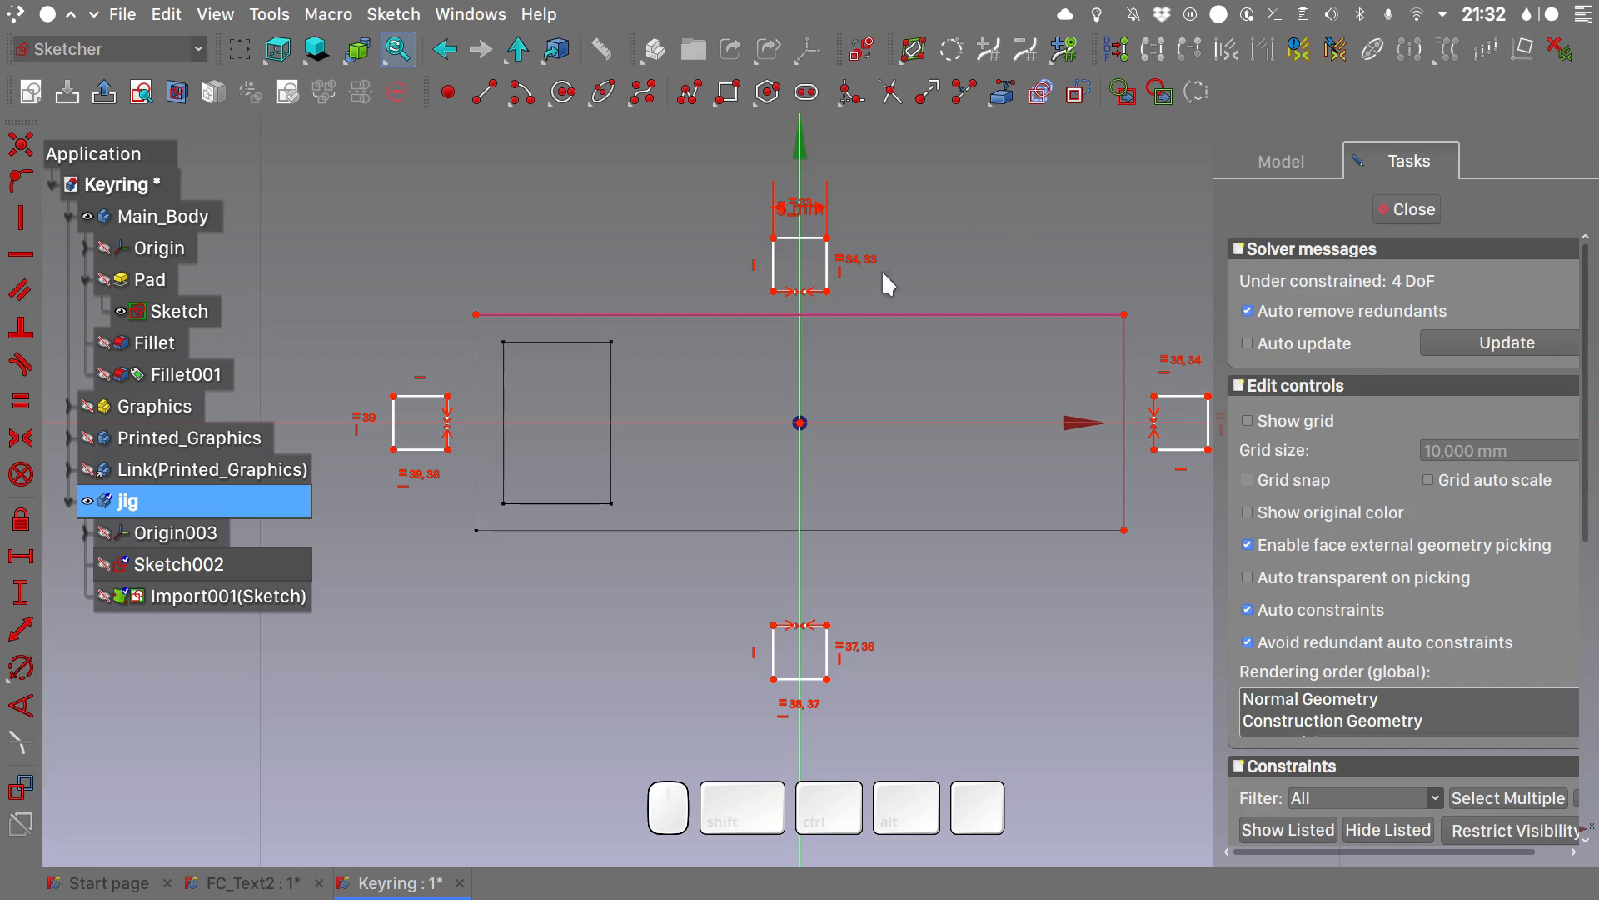
- Constrain an inner corner of the upper and right squares onto the adjacent imported outline edges
left_click(827, 291)
left_click(851, 315)
left_click(22, 180)
left_click(1155, 397)
left_click(1124, 375)
left_click(23, 181)
- Position the lower and left squares symmetric to their opposite squares across the sketch axes and close the sketch
left_click(773, 624)
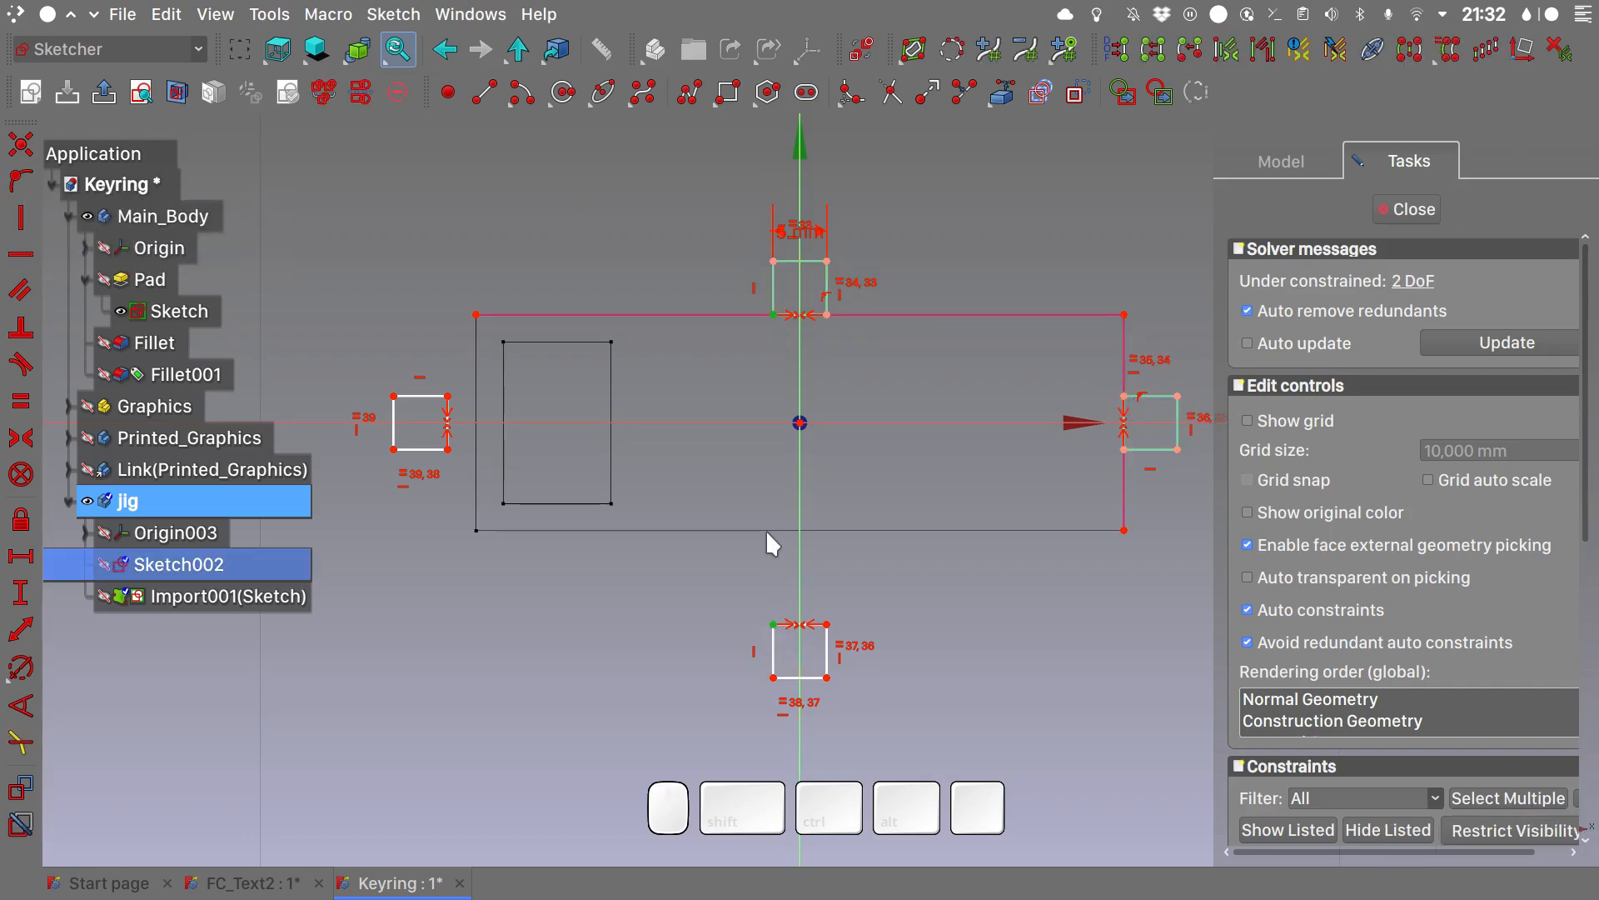
left_click(766, 530)
key("o")
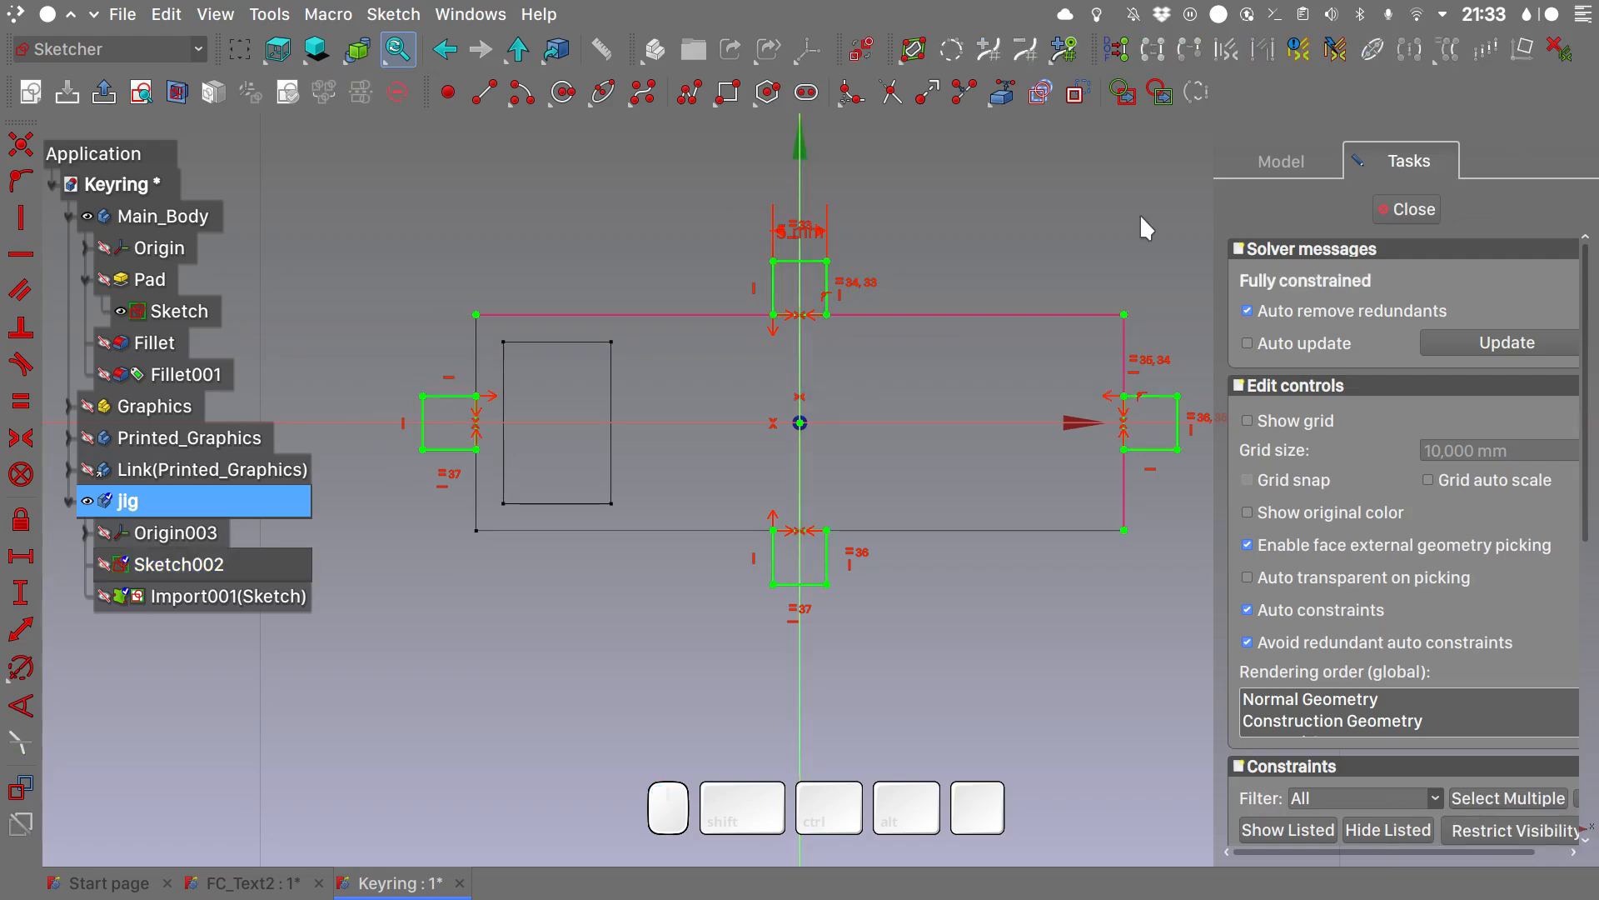
left_click(1407, 209)
key("0")
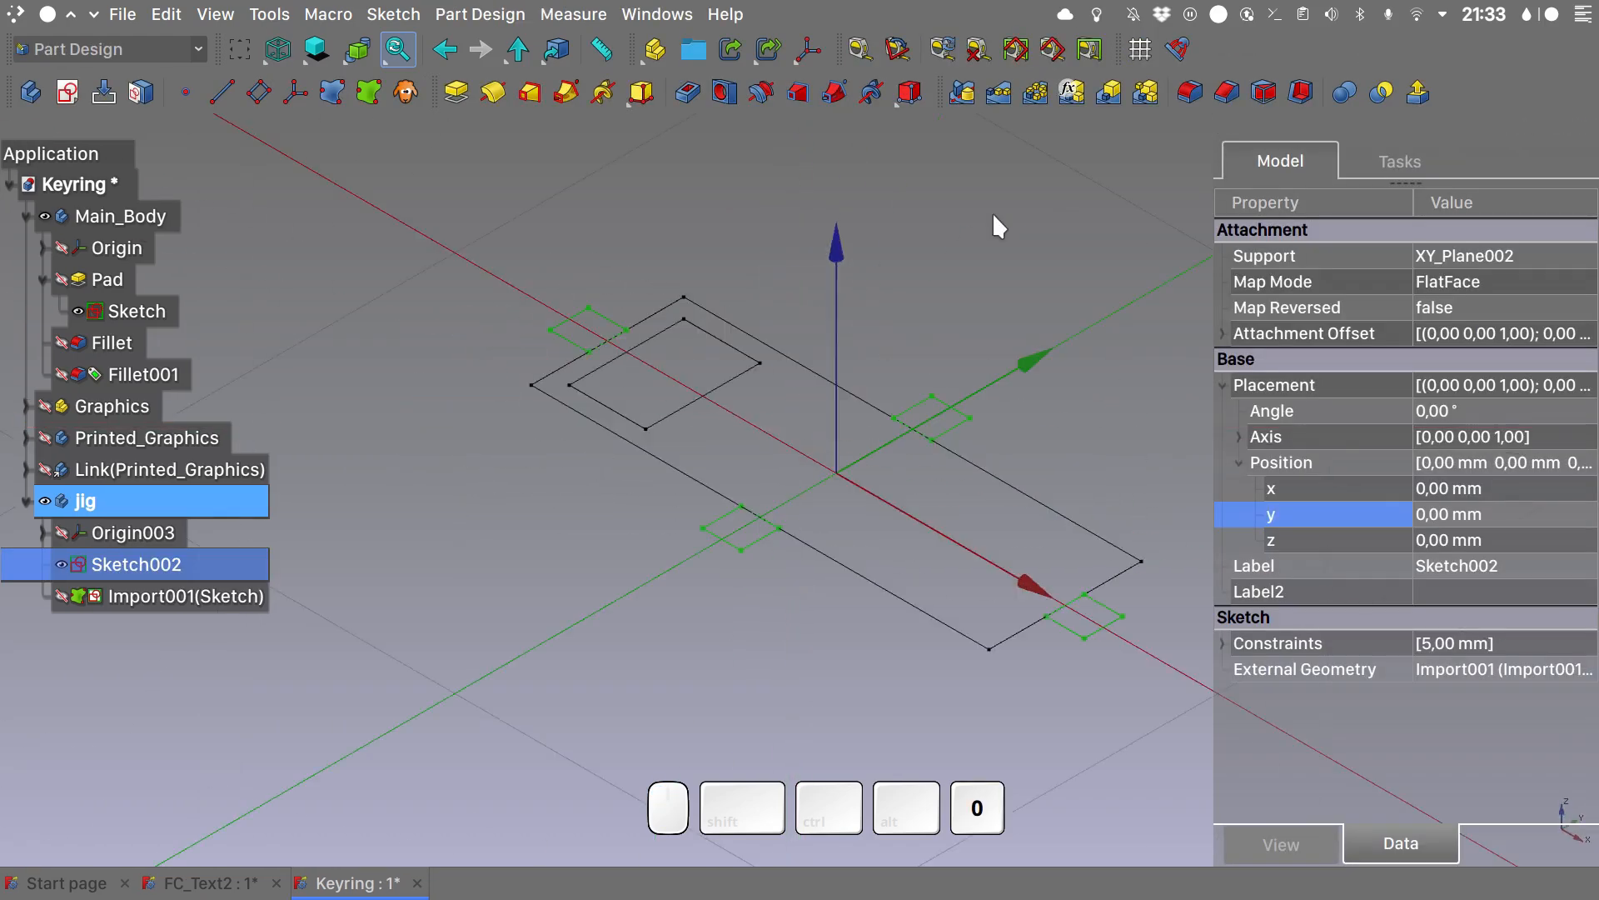
- Show Fillet001 and Printed_Graphics again and pad the four-square jig sketch 5 mm
left_click(62, 374)
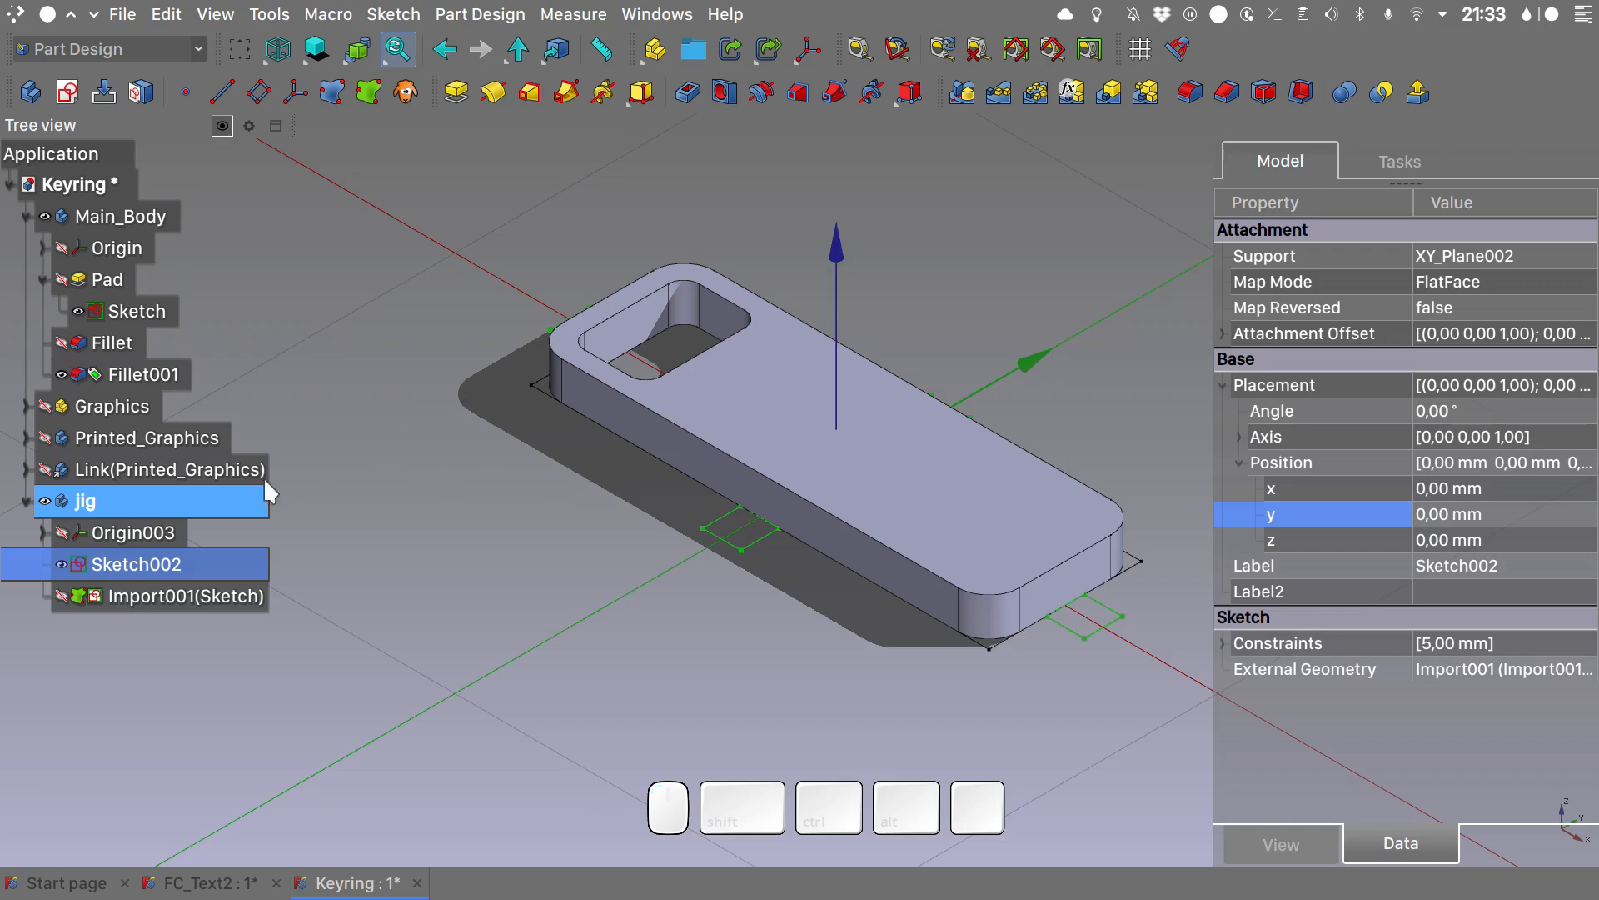
left_click(45, 437)
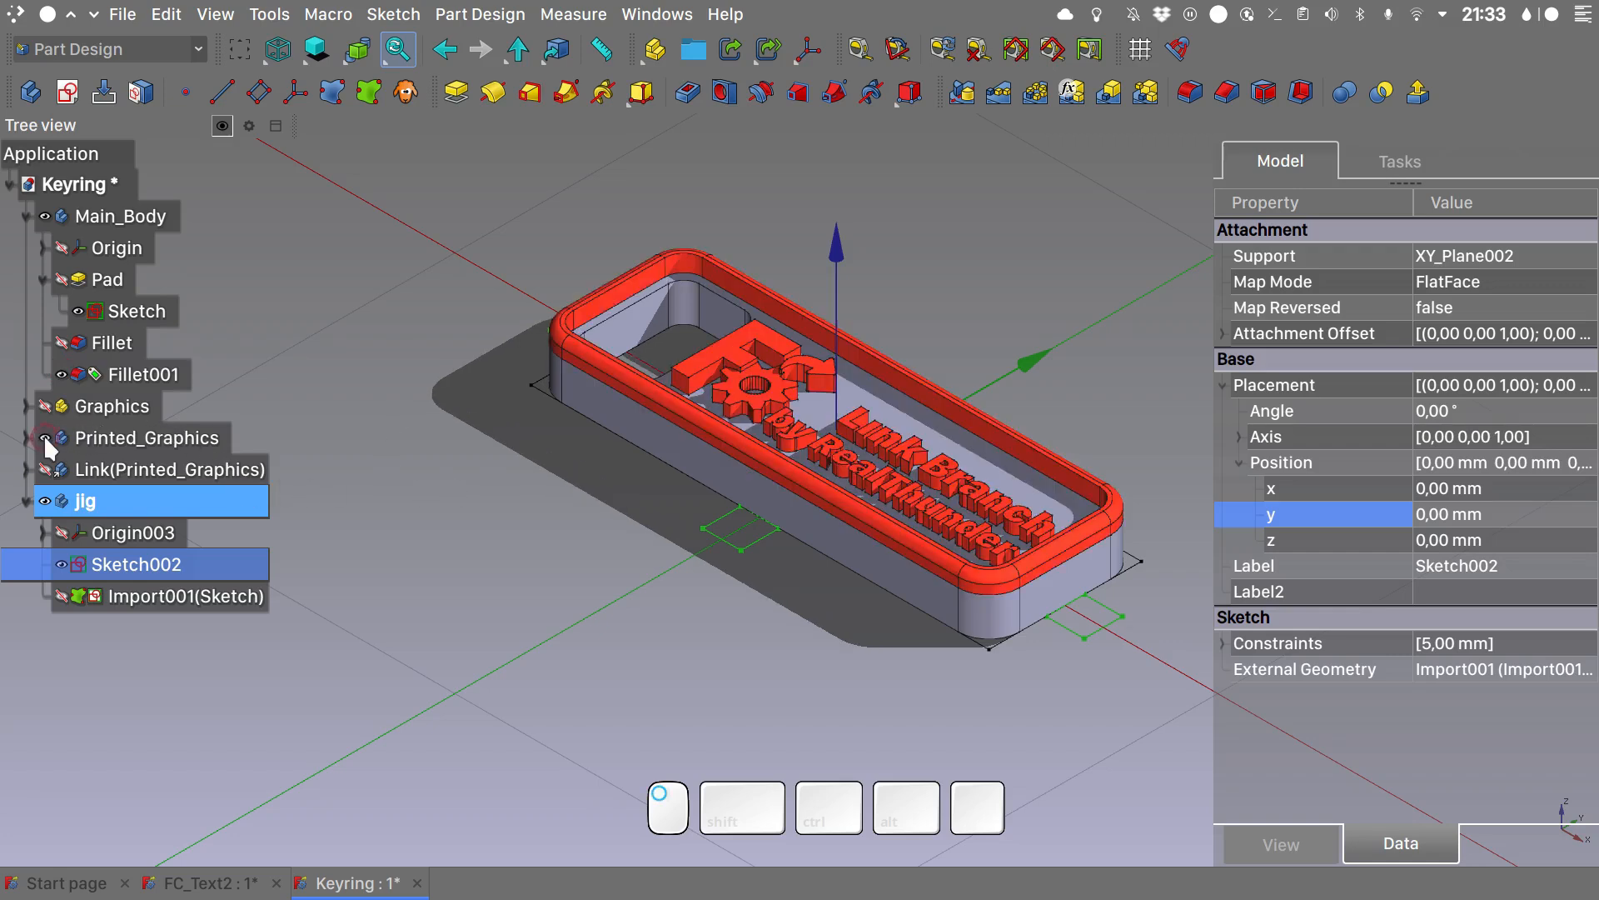
left_click(456, 92)
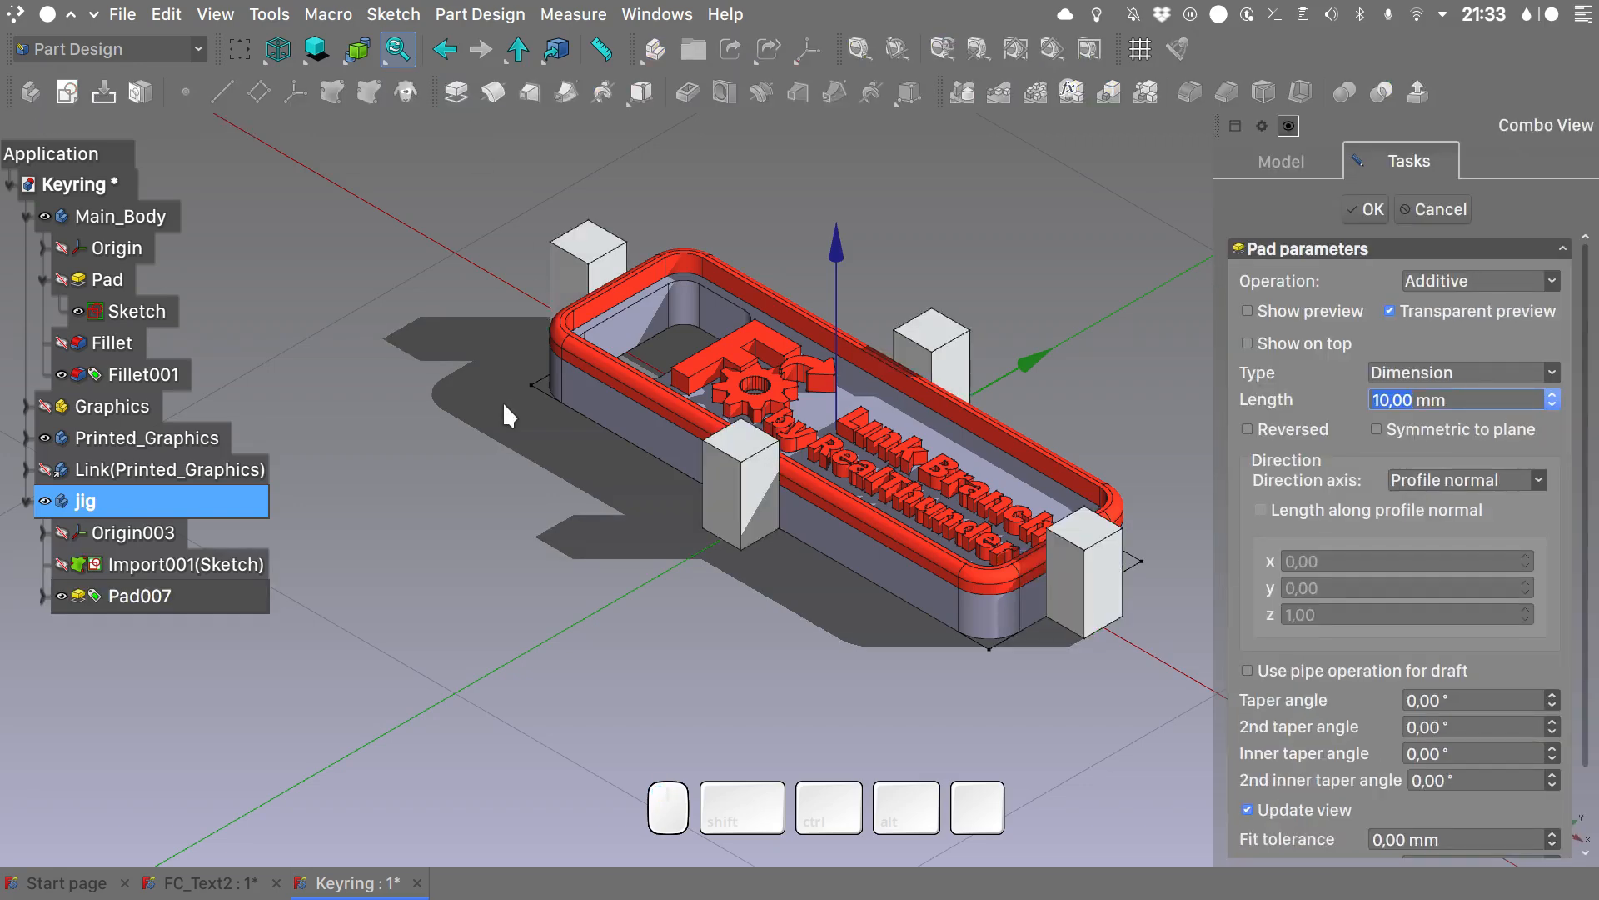
type("5")
key("Return")
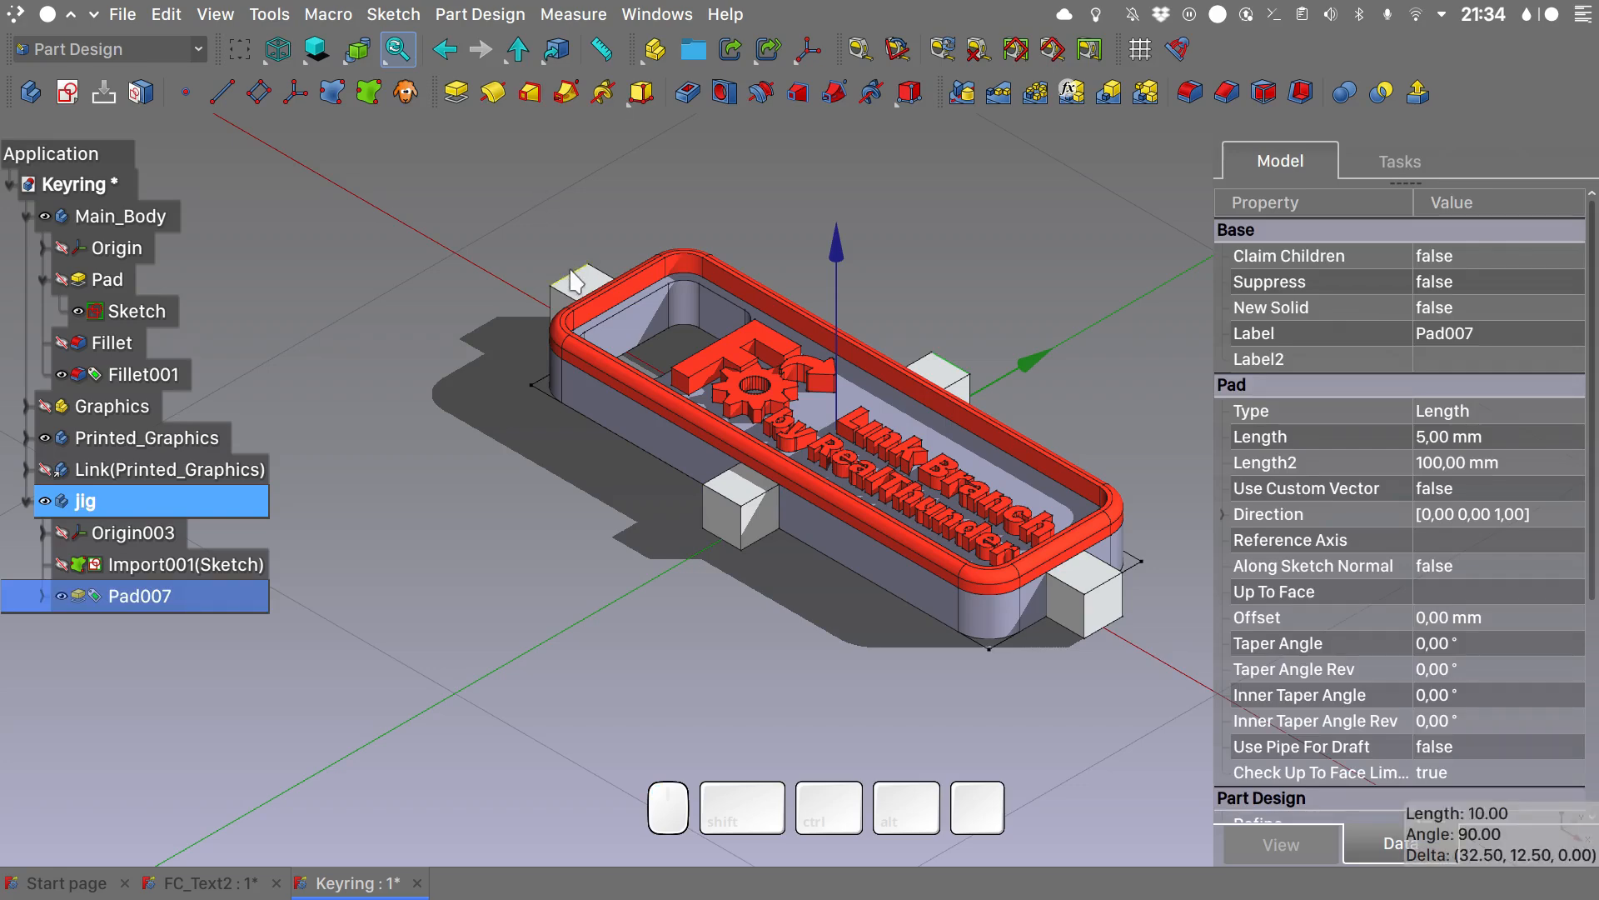
- Chamfer the outer top edges of the four jig blocks with an equal distance of 2 mm
left_click(1226, 92)
type("2")
key("Return")
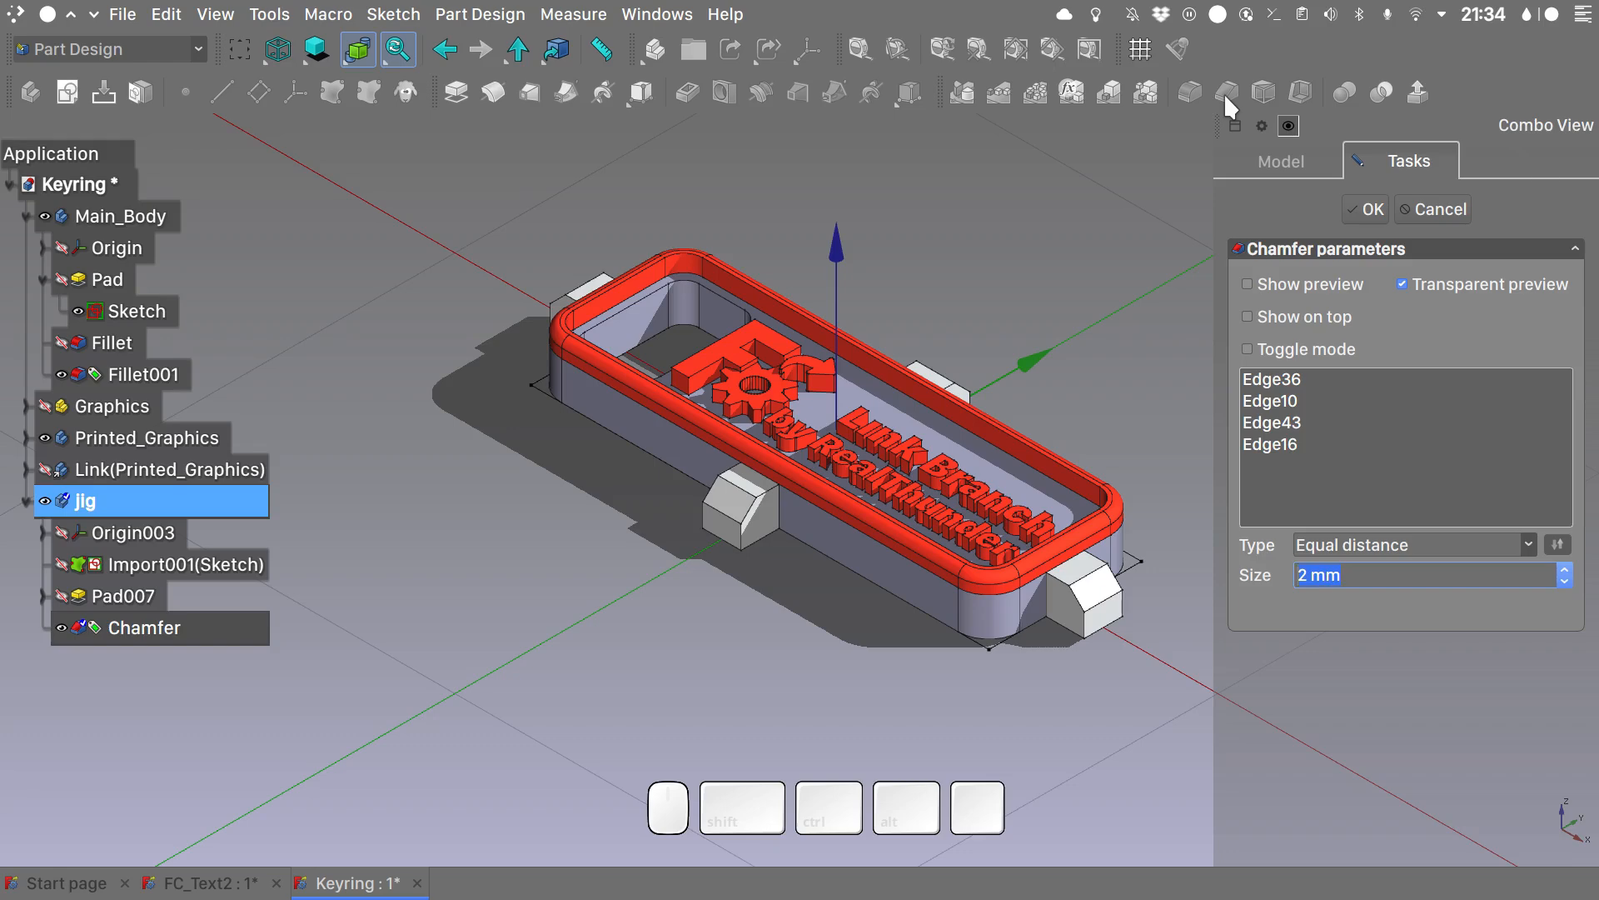
- Accept the 2 mm chamfer and start a new sketch in the jig body attached to its XY plane
key("Return")
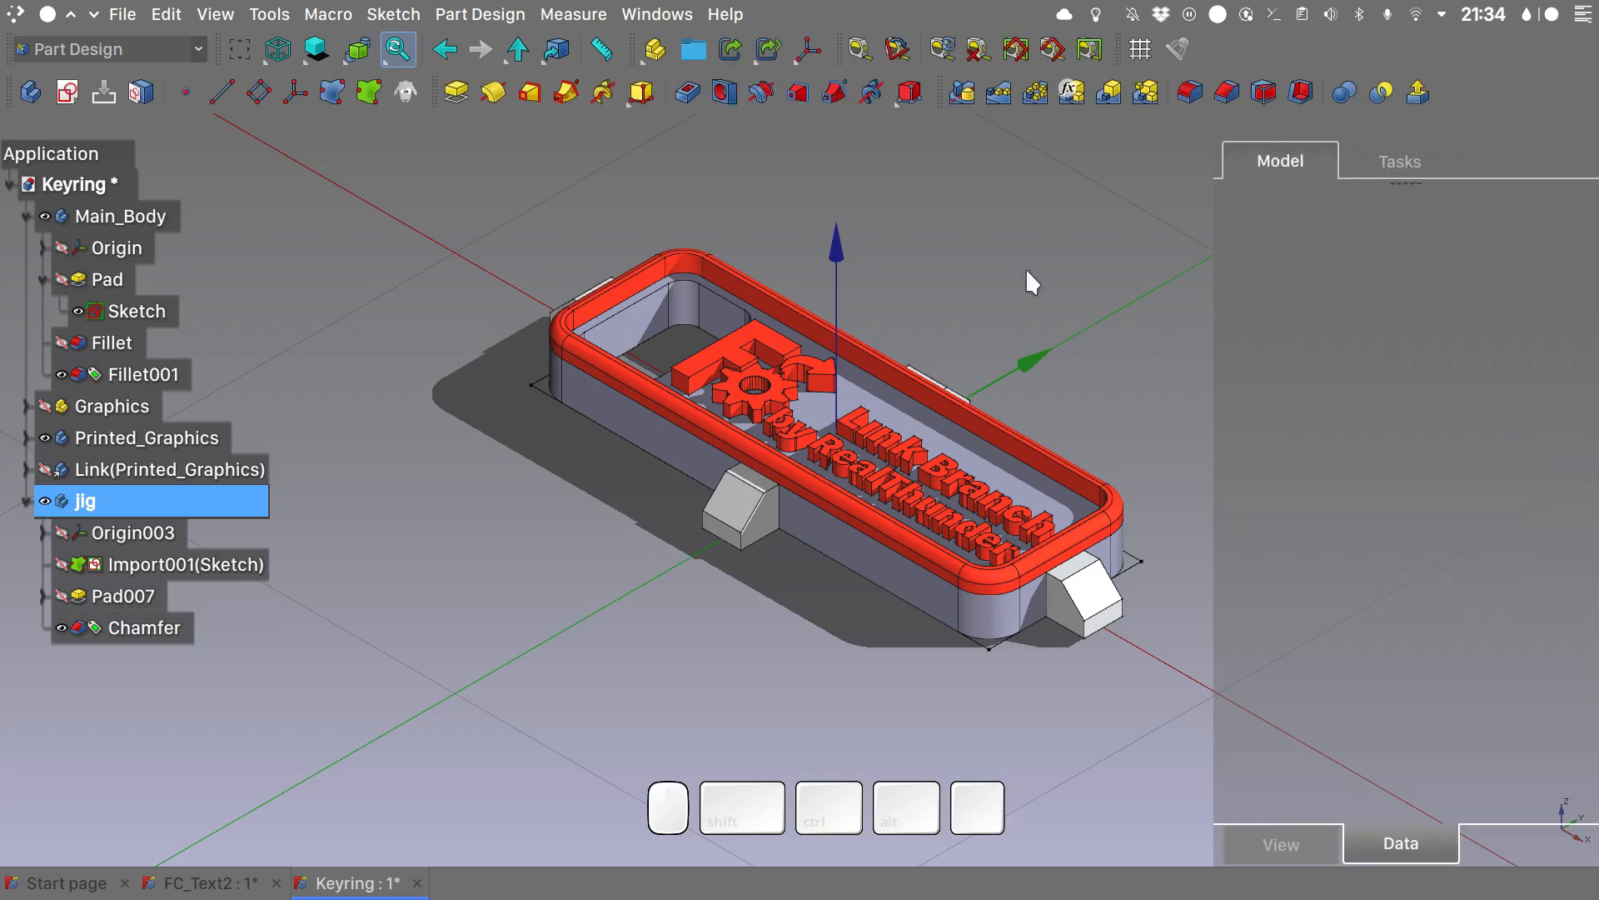
key("2")
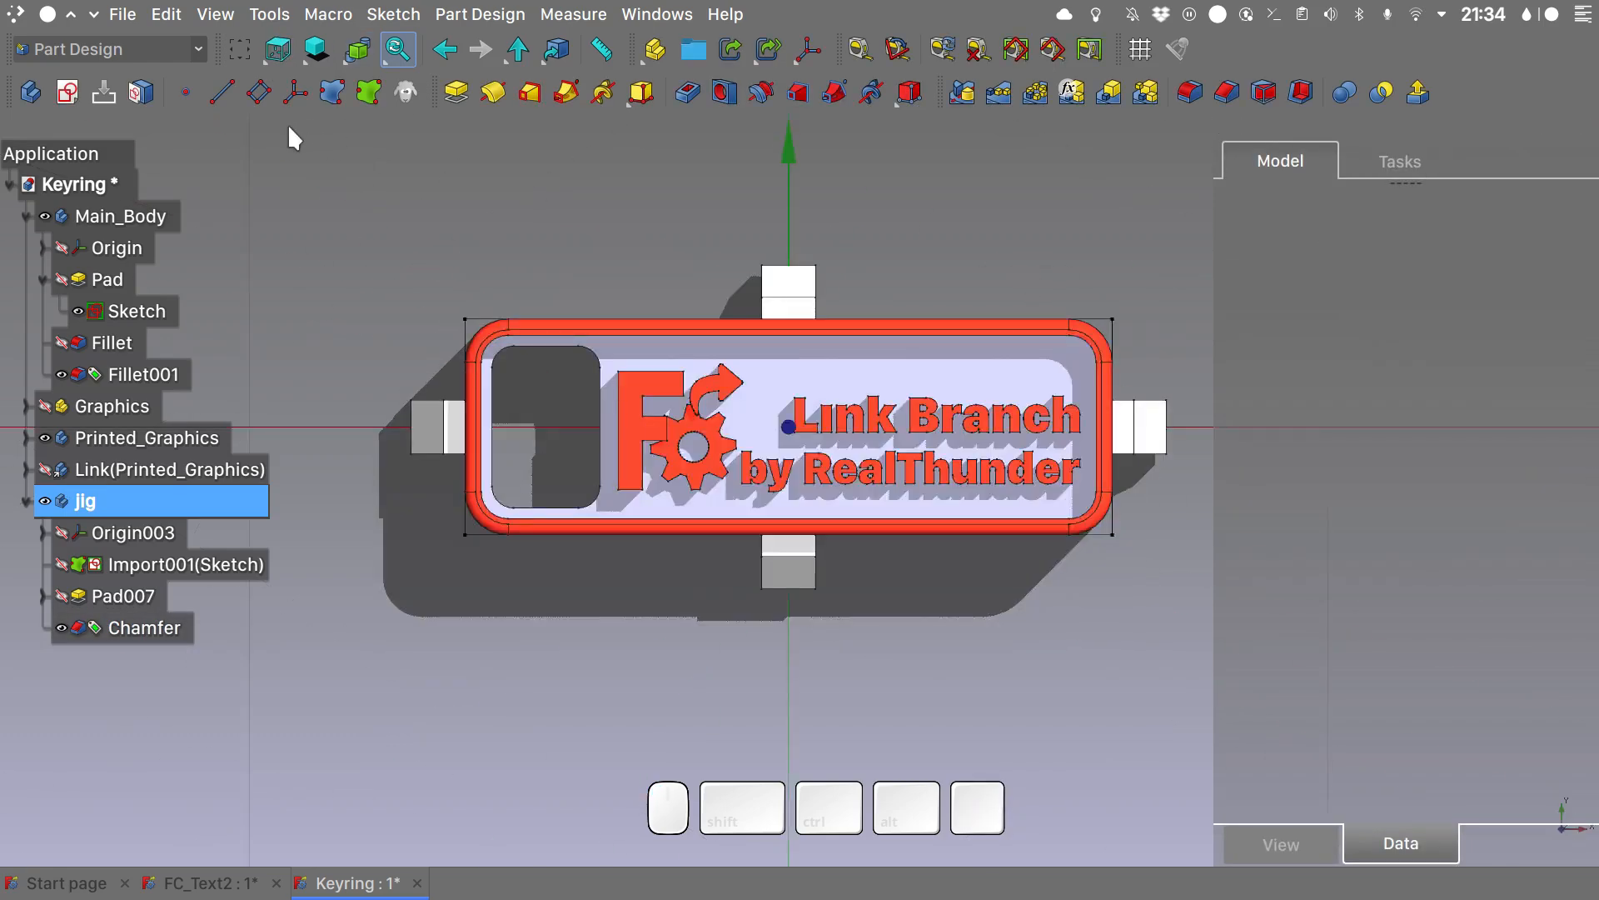
left_click(68, 94)
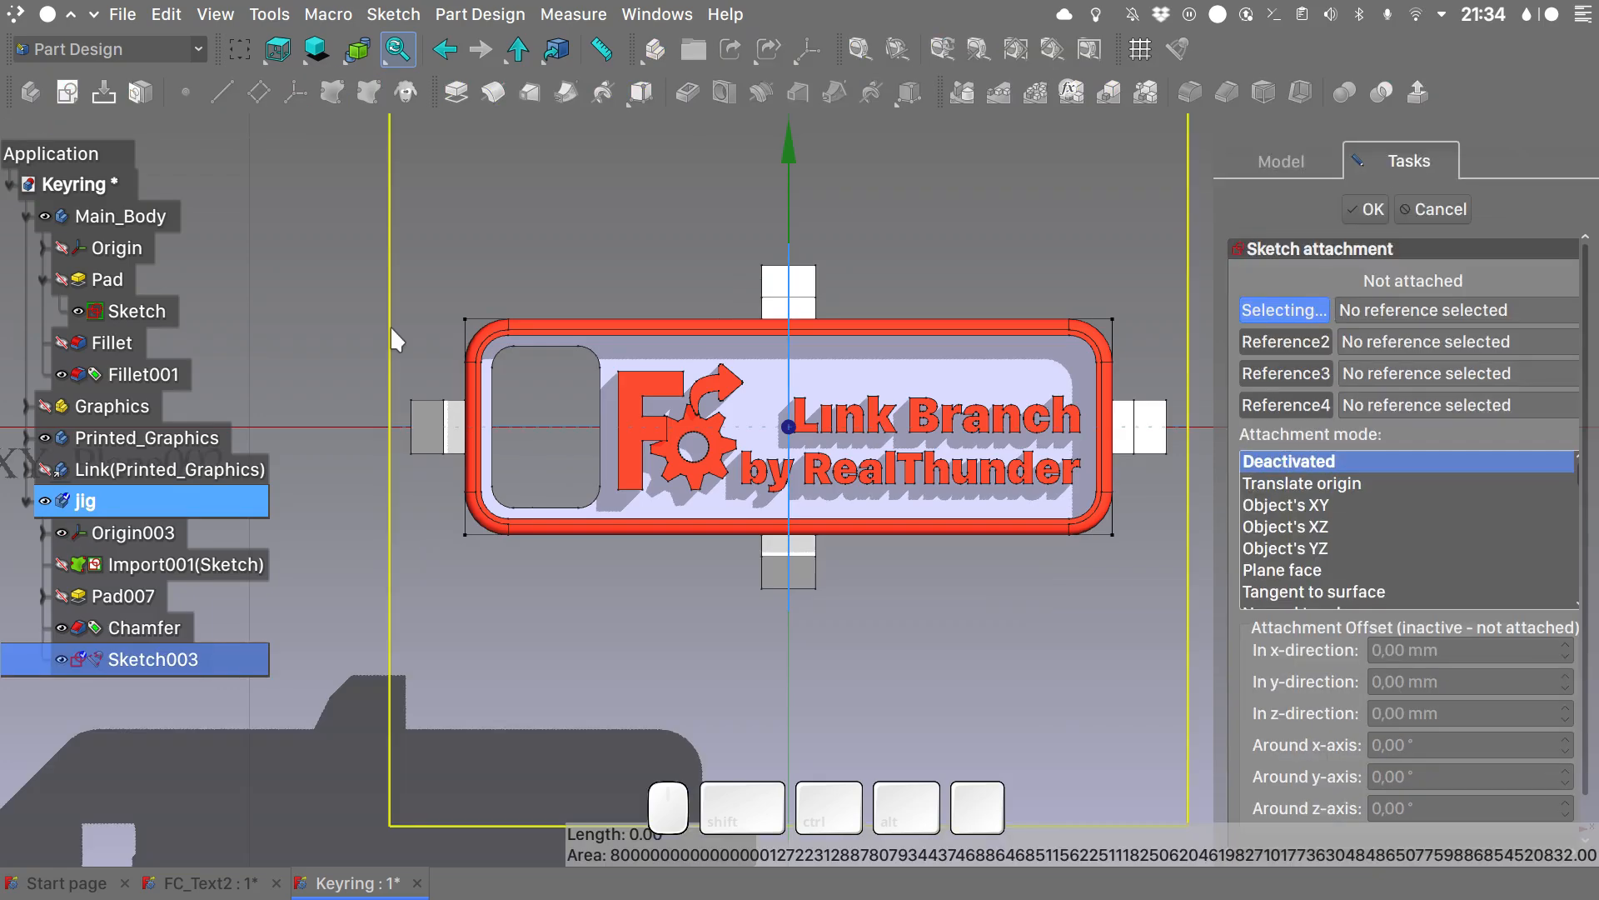
left_click(390, 325)
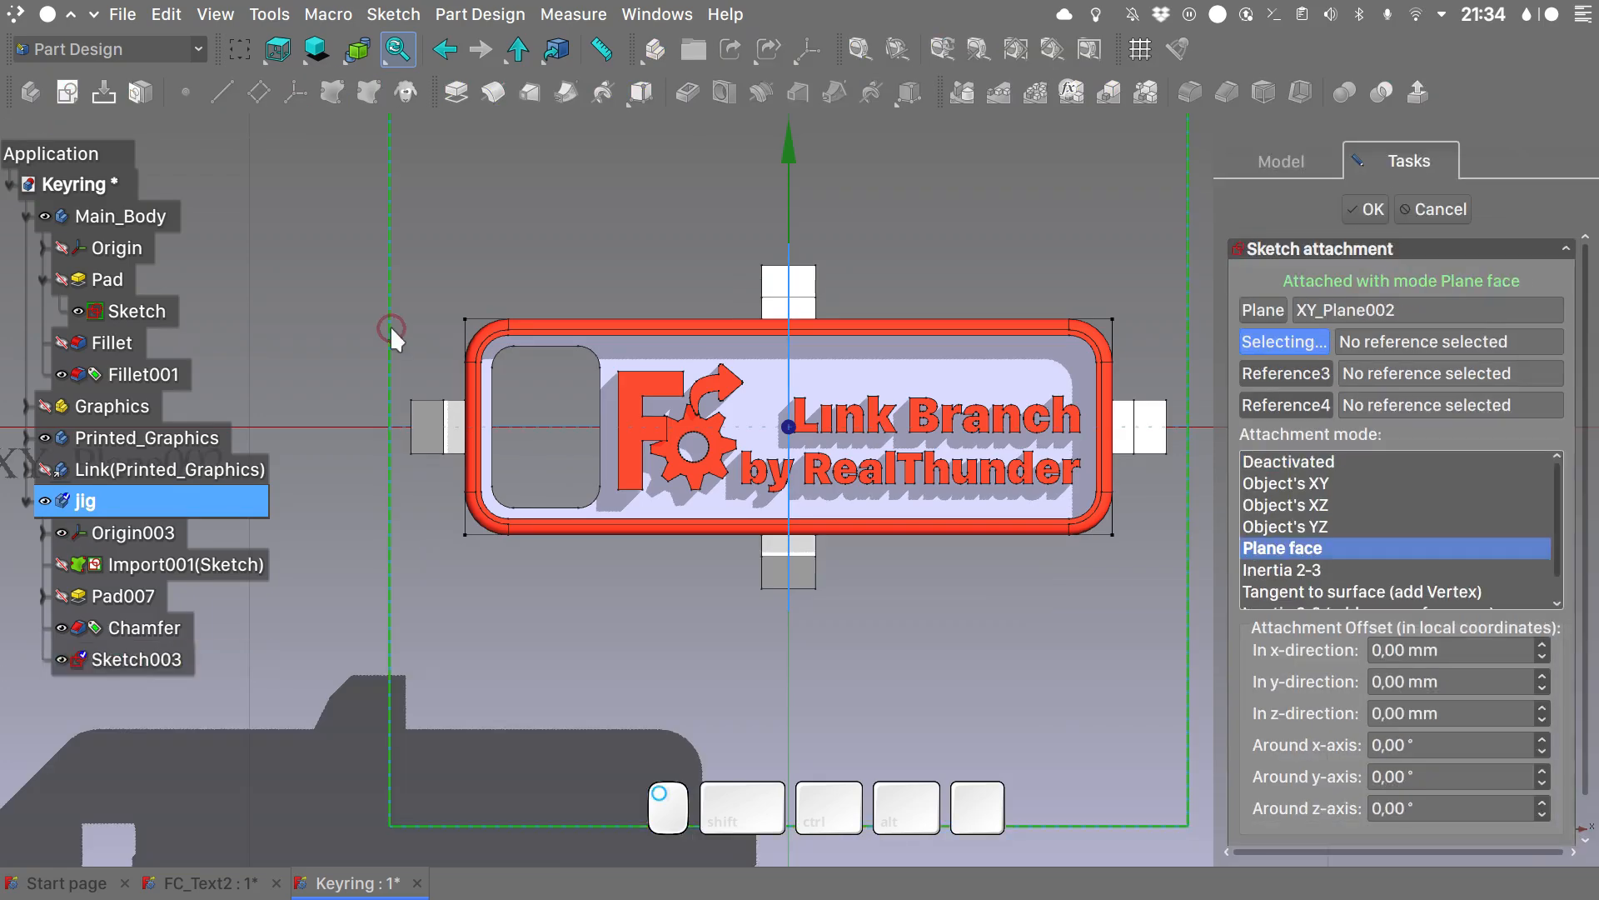
left_click(1355, 211)
- Draw two nested centered rectangles about the sketch origin, surrounding the keyring outline and the jig blocks
left_click(720, 103)
left_click(787, 152)
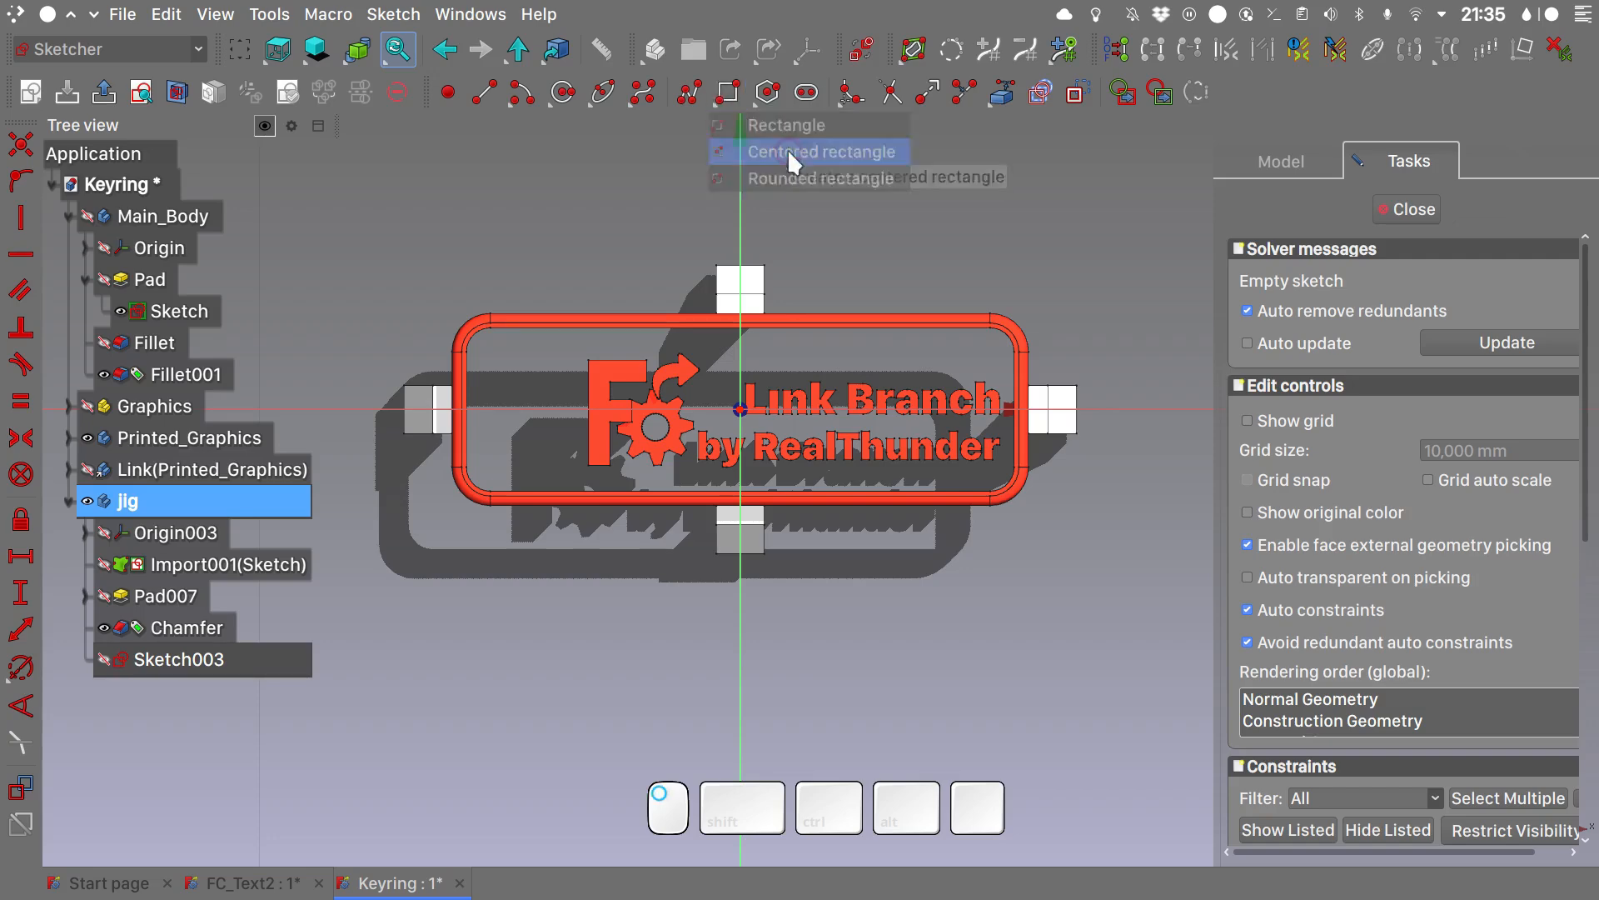
left_click(740, 409)
left_click(1087, 258)
left_click(740, 409)
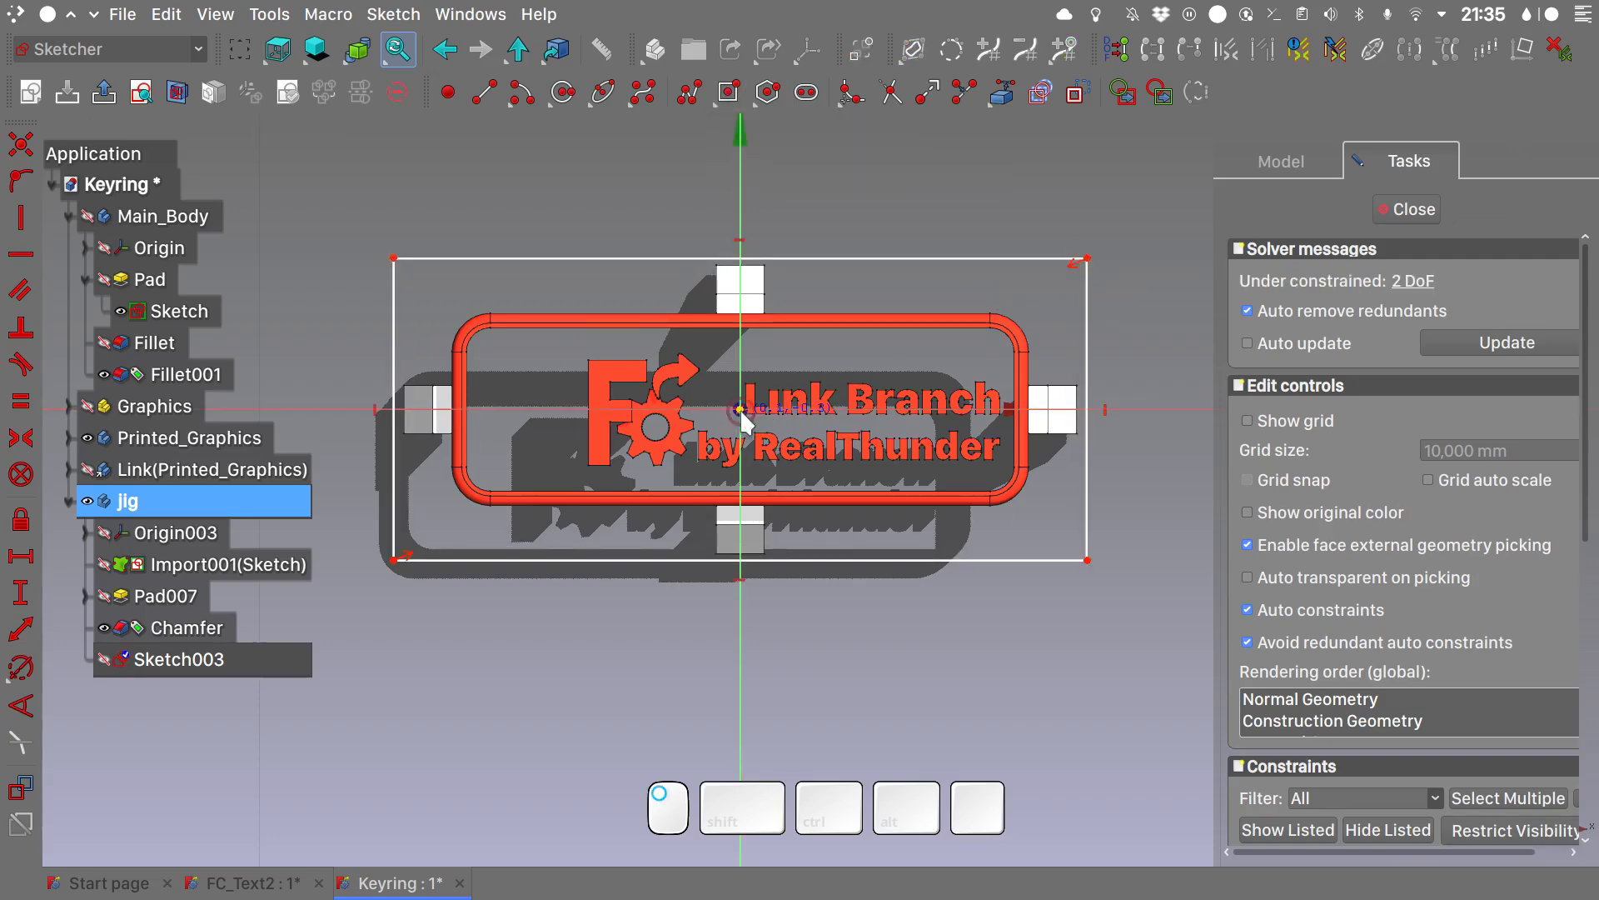
left_click(1047, 287)
right_click(1181, 241)
- Import the lower side edge of the jig block at the tag's positive X end as external geometry
mouse_move(884, 388)
left_mouse_down("alt")
mouse_move(873, 404)
mouse_move(1000, 538)
left_mouse_up("alt")
scroll(1002, 540, "up", 4)
left_click(1001, 93)
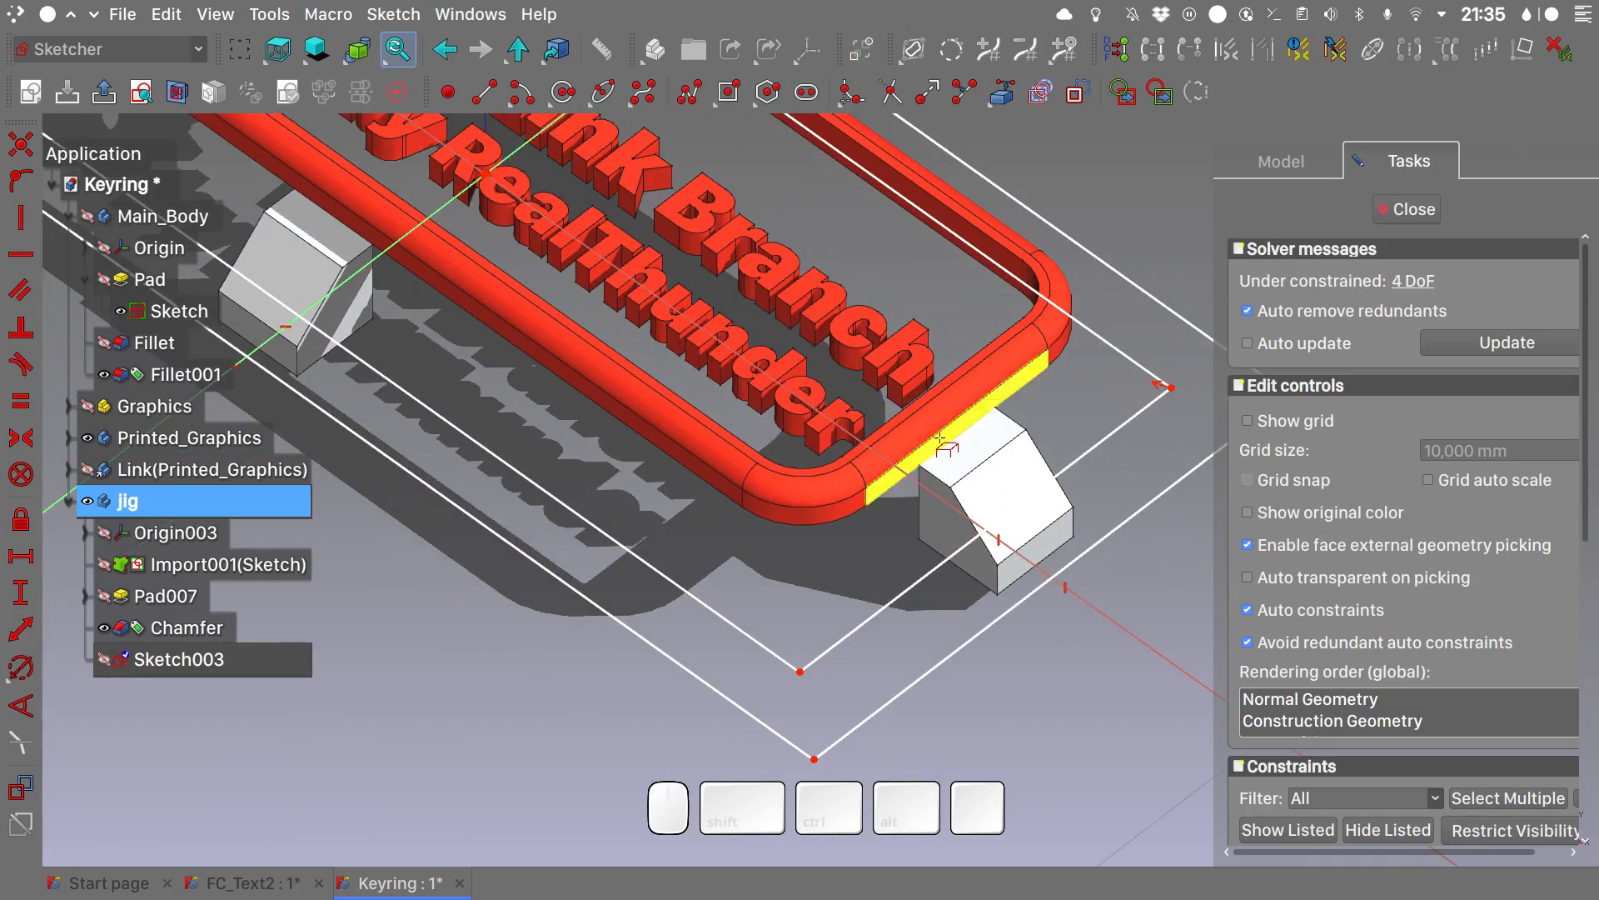
left_click(952, 538)
key("ctrl+z")
left_click(959, 567)
right_click(1033, 678)
- Constrain the outer and inner rectangle corners vertically to the outer and inner endpoints of the imported end-block edge
left_click(998, 594)
left_click(816, 761)
key("v")
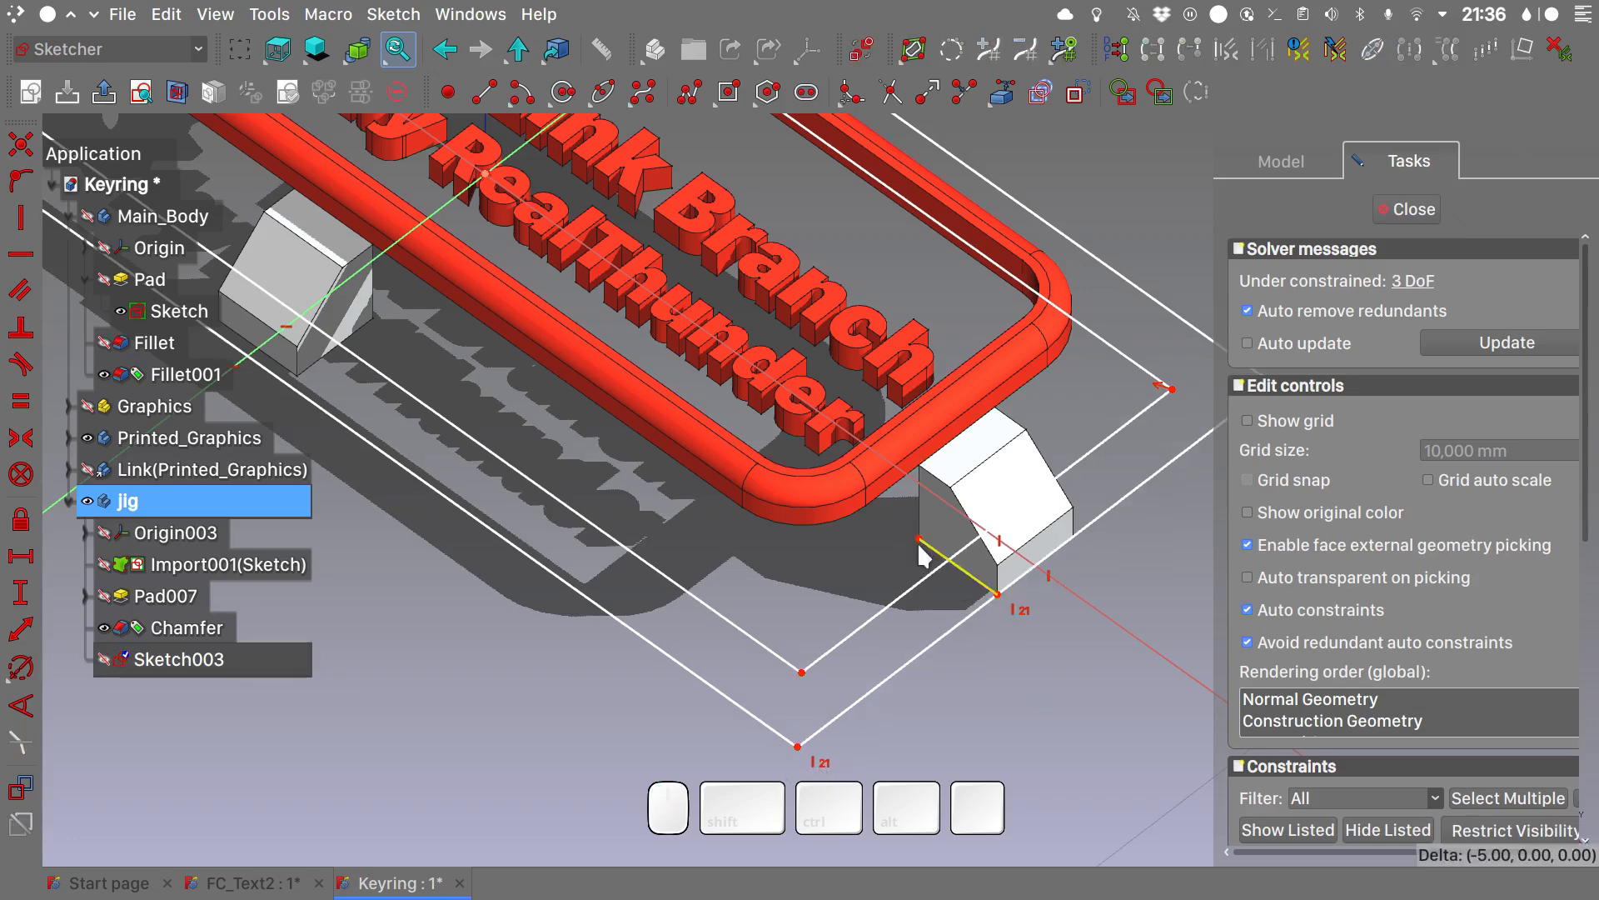
left_click(919, 539)
left_click(801, 673)
key("v")
- Import the lower side edge of the jig block on the tag's front long side as external geometry
scroll(802, 678, "down", 4)
left_click_drag(803, 678, 492, 503, "alt")
scroll(493, 504, "up", 5)
left_click(1001, 92)
left_click(563, 440)
right_click(587, 663)
- Constrain the inner and outer rectangle corners horizontally to the matching endpoints of the front-block edge and close the sketch
scroll(586, 662, "down", 2)
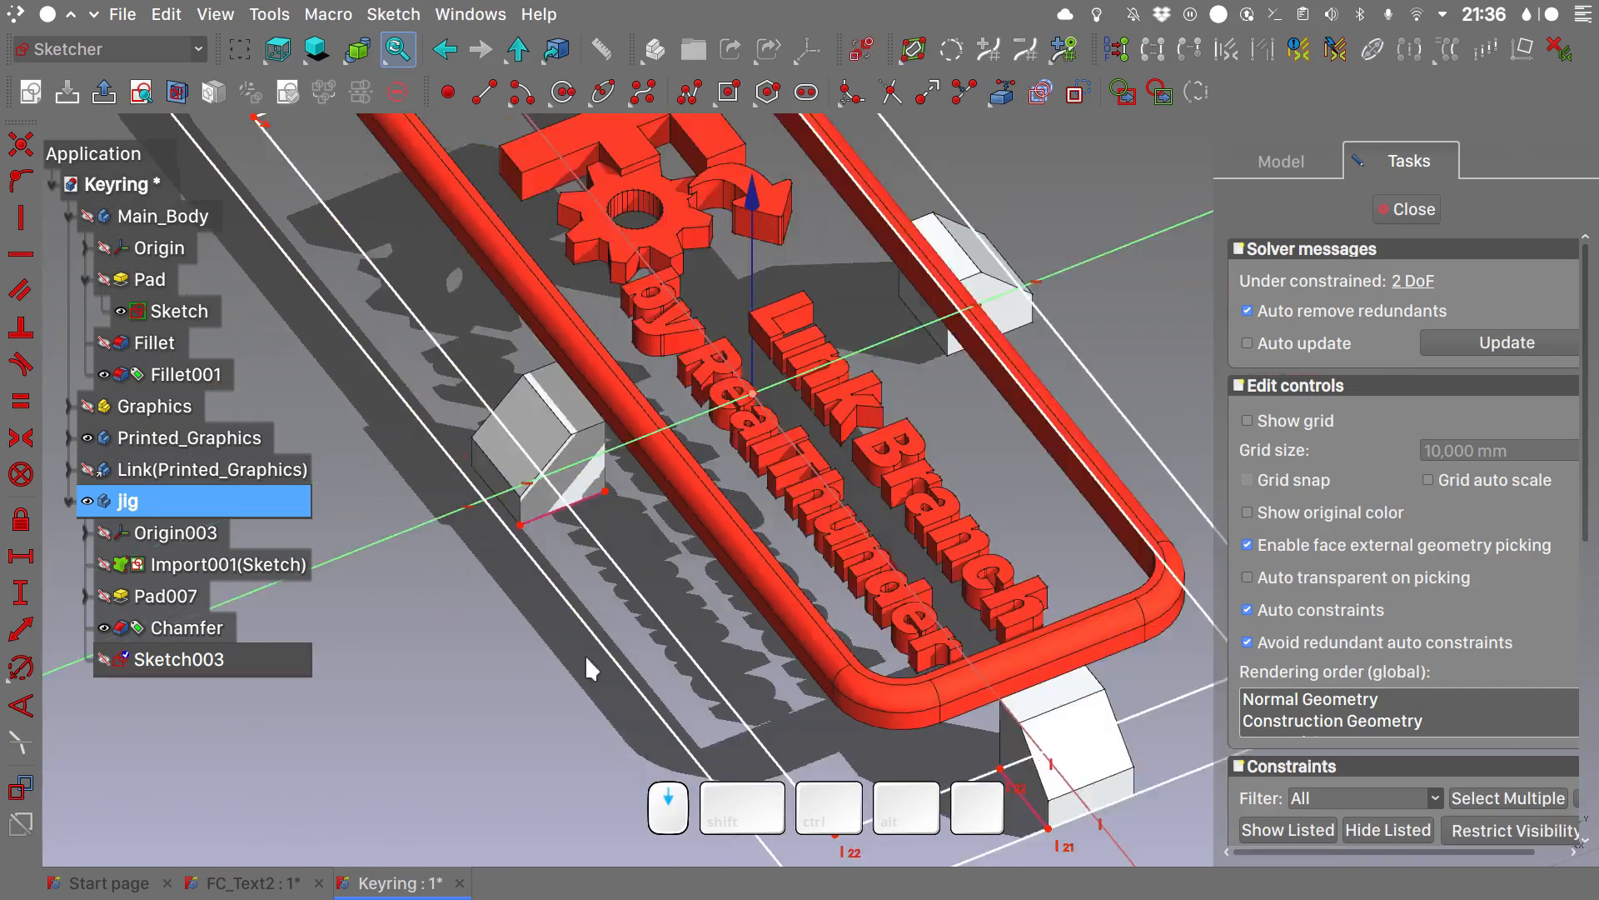
left_click_drag(587, 662, 553, 492, "shift")
left_click(573, 318)
left_click(800, 661)
key("h")
left_click(488, 351)
left_click(793, 746)
key("h")
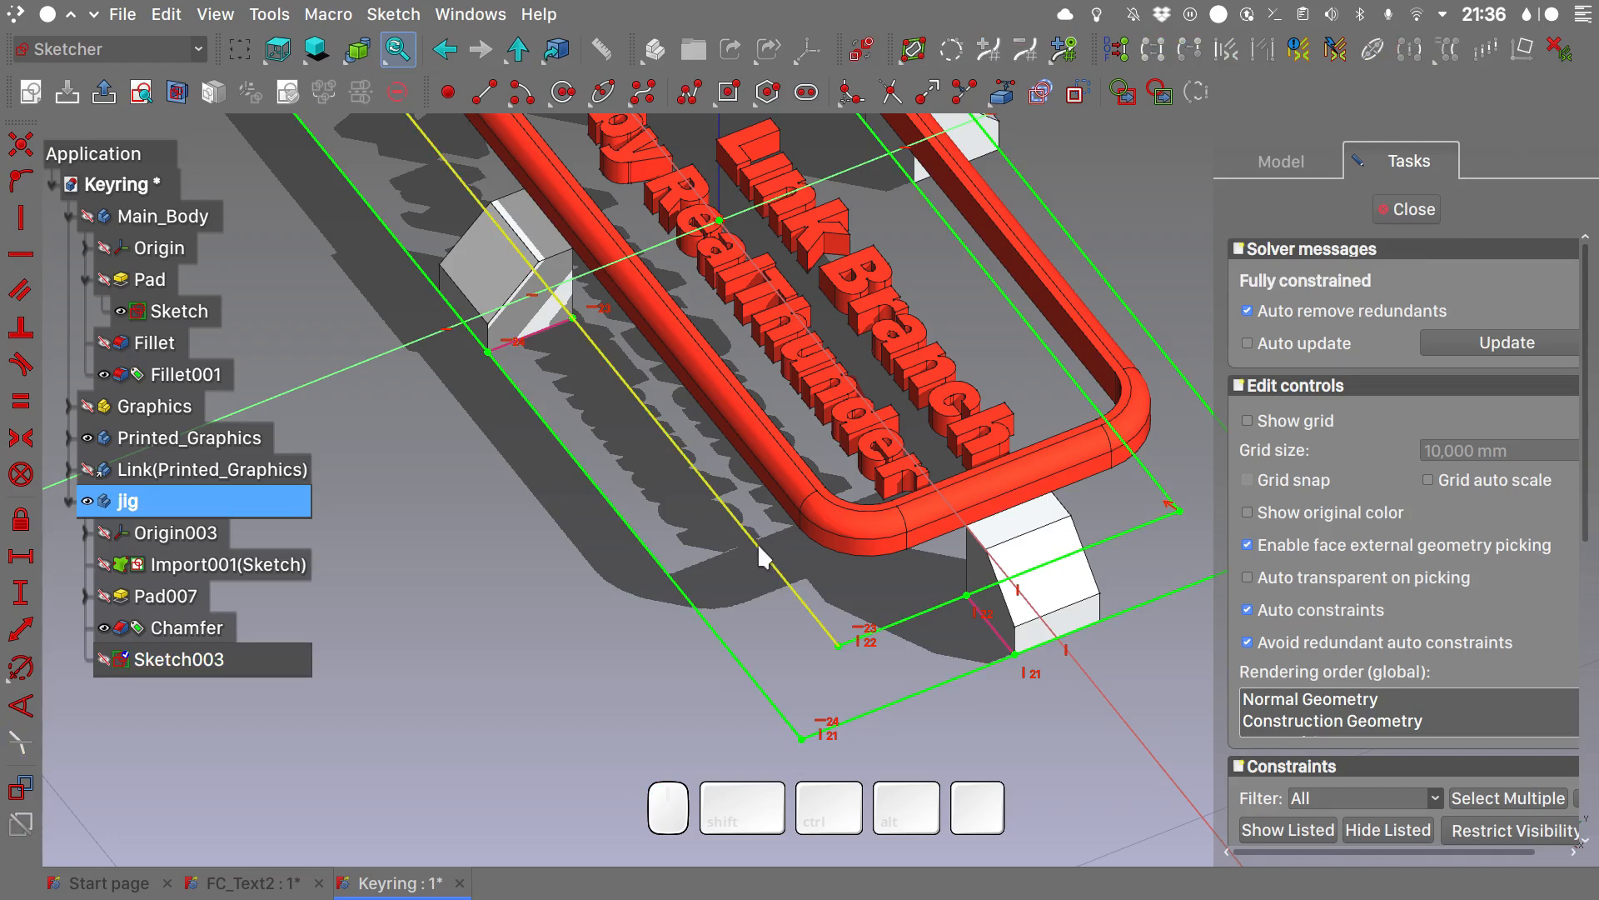
scroll(759, 547, "down", 3)
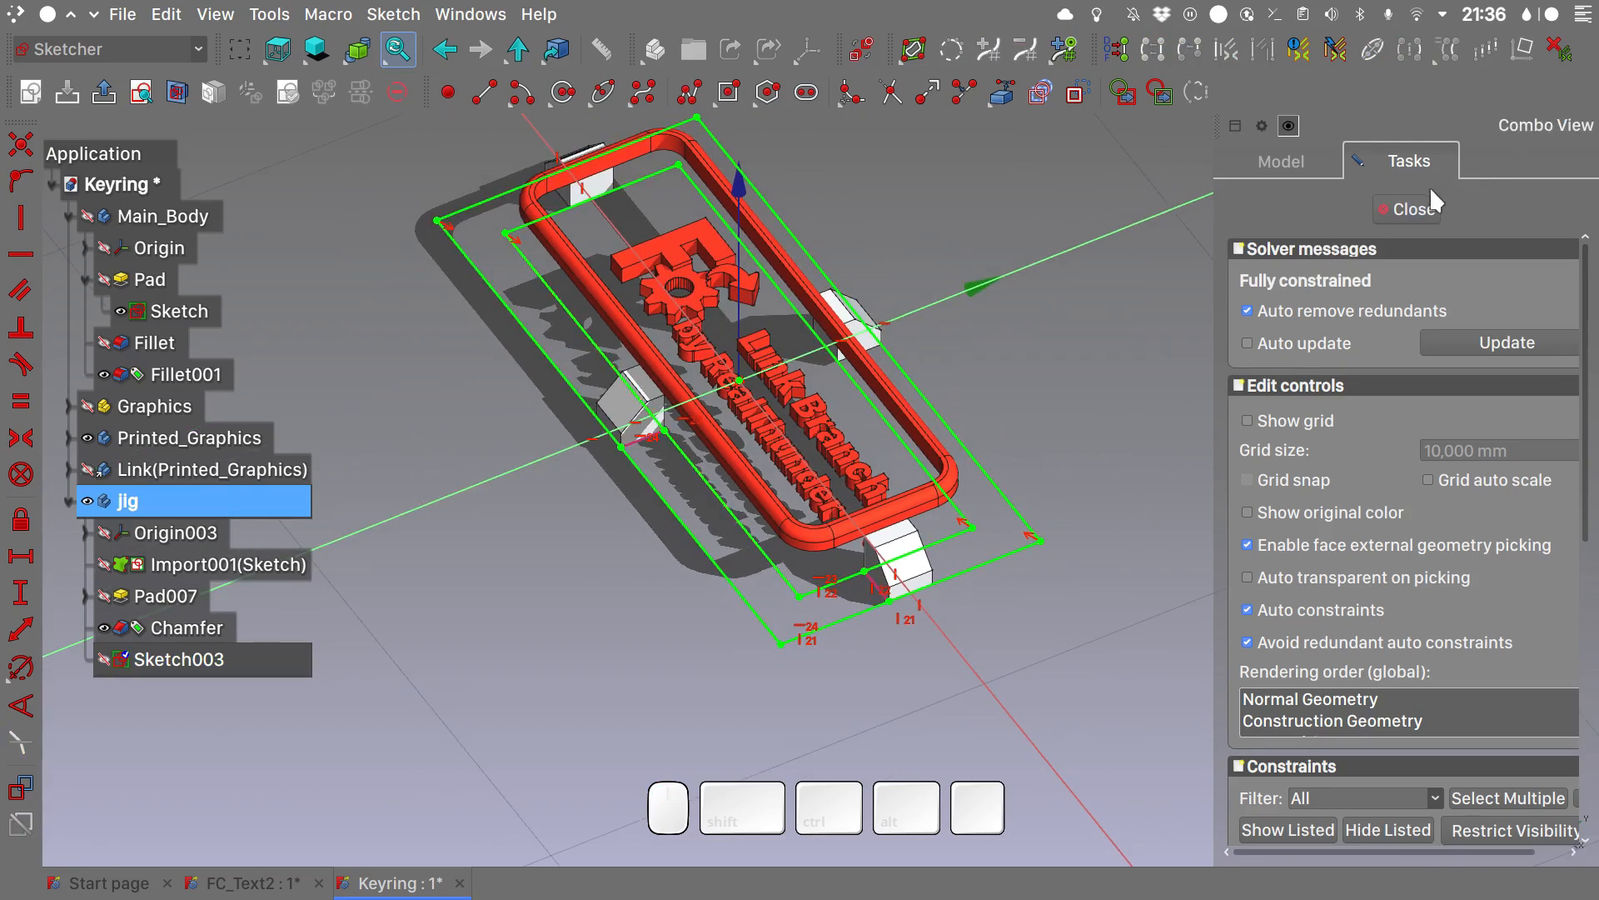
left_click(1414, 209)
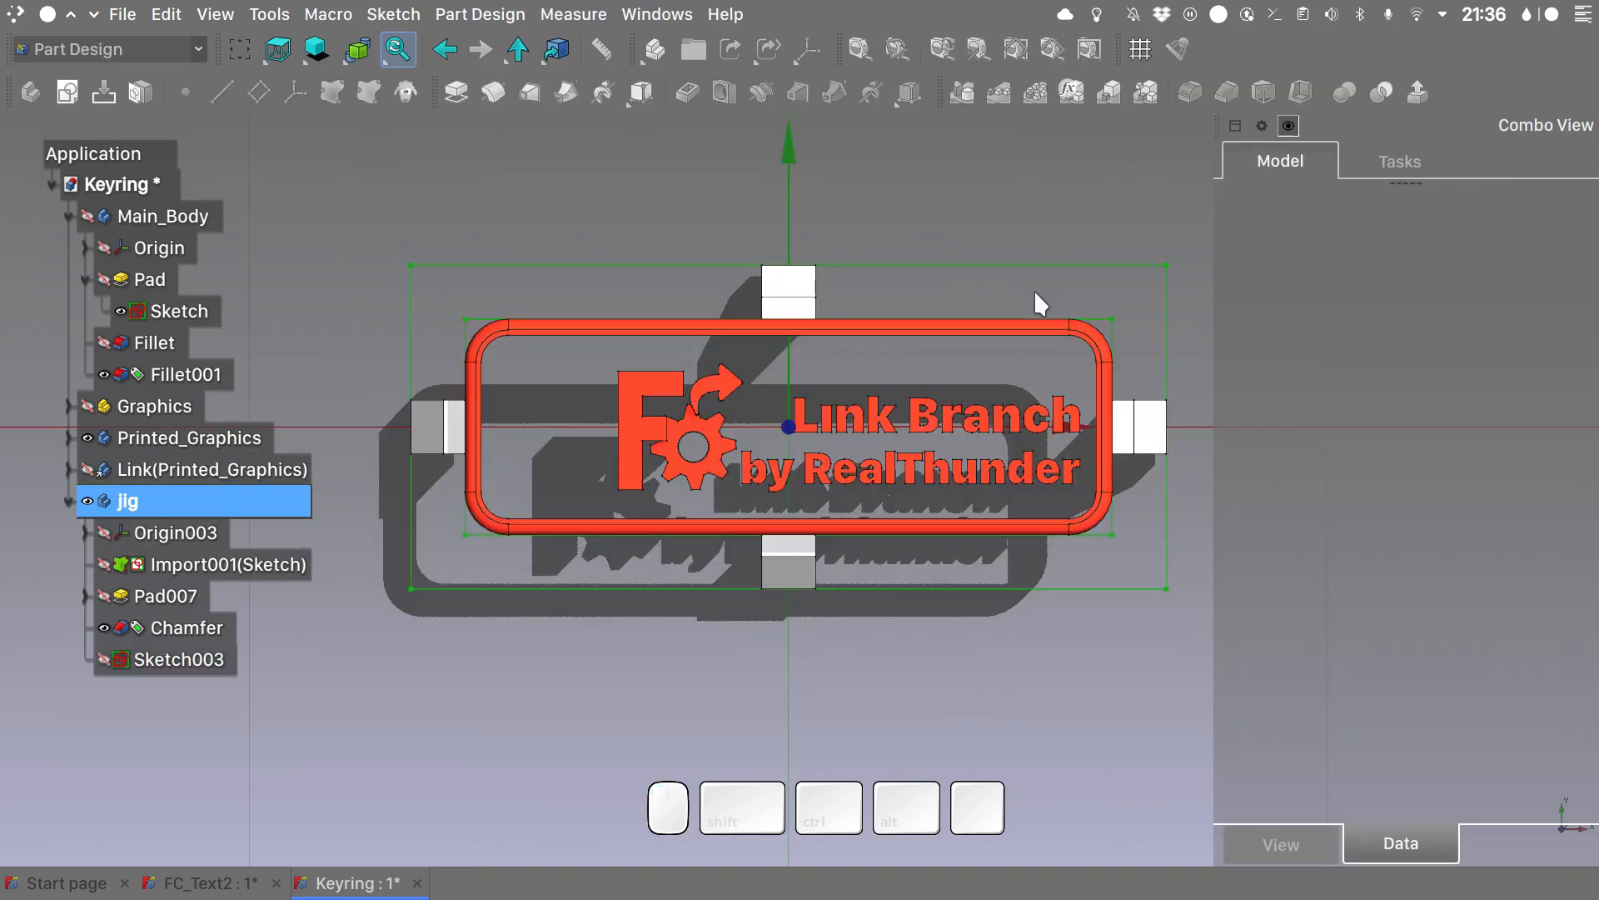
- Pad the rectangular frame sketch 1 mm in the reversed direction to form a base beneath the jig blocks
key("0")
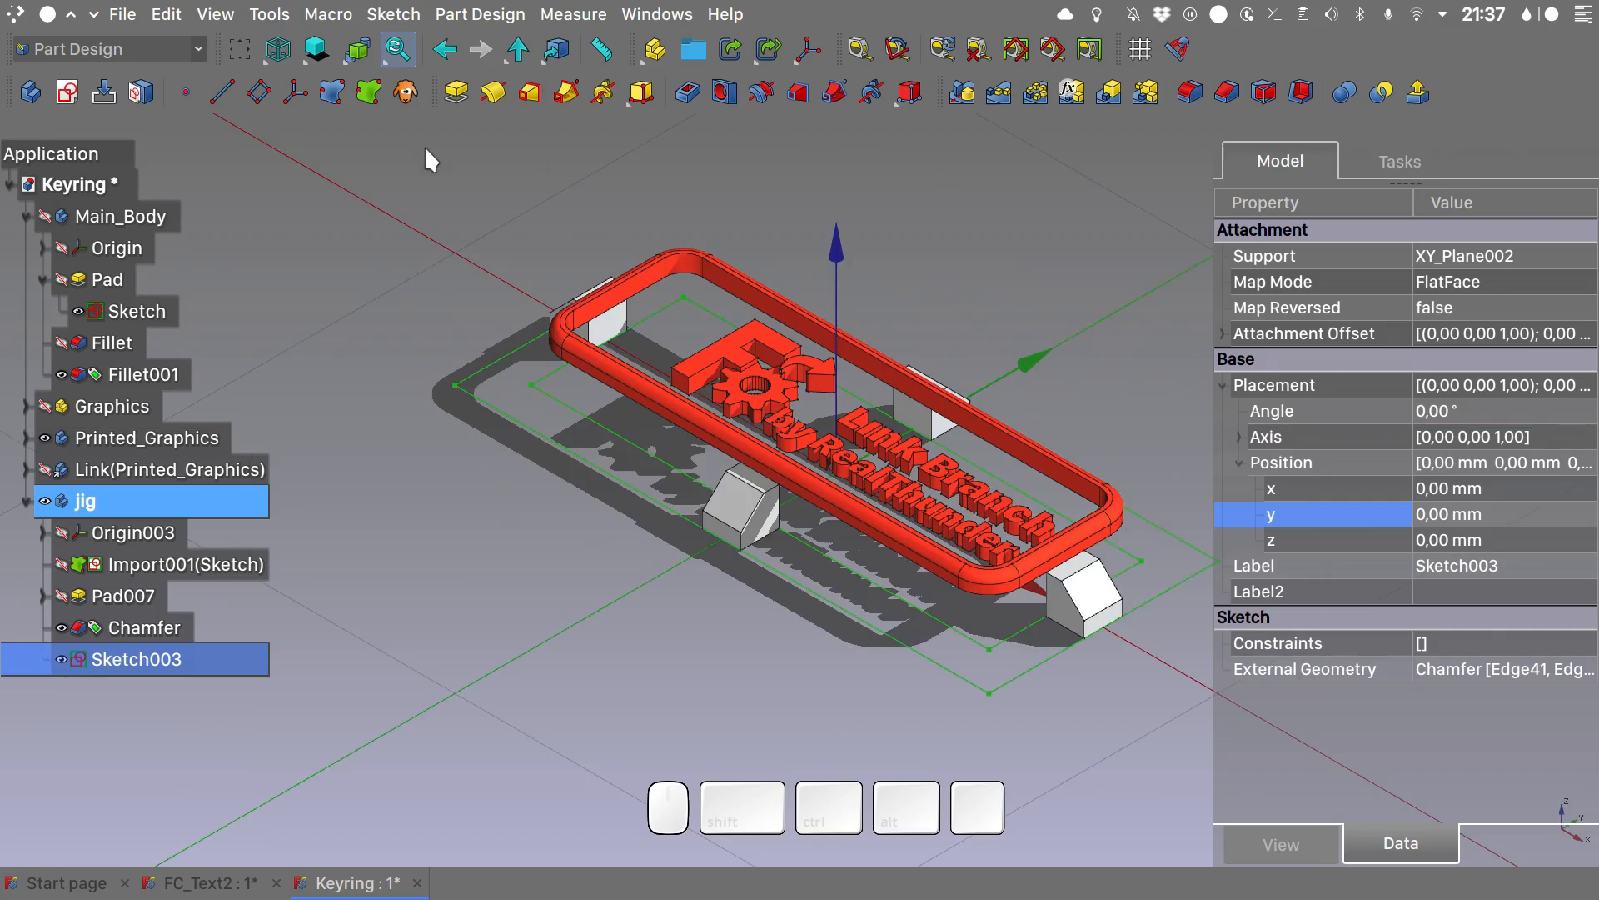
left_click(455, 90)
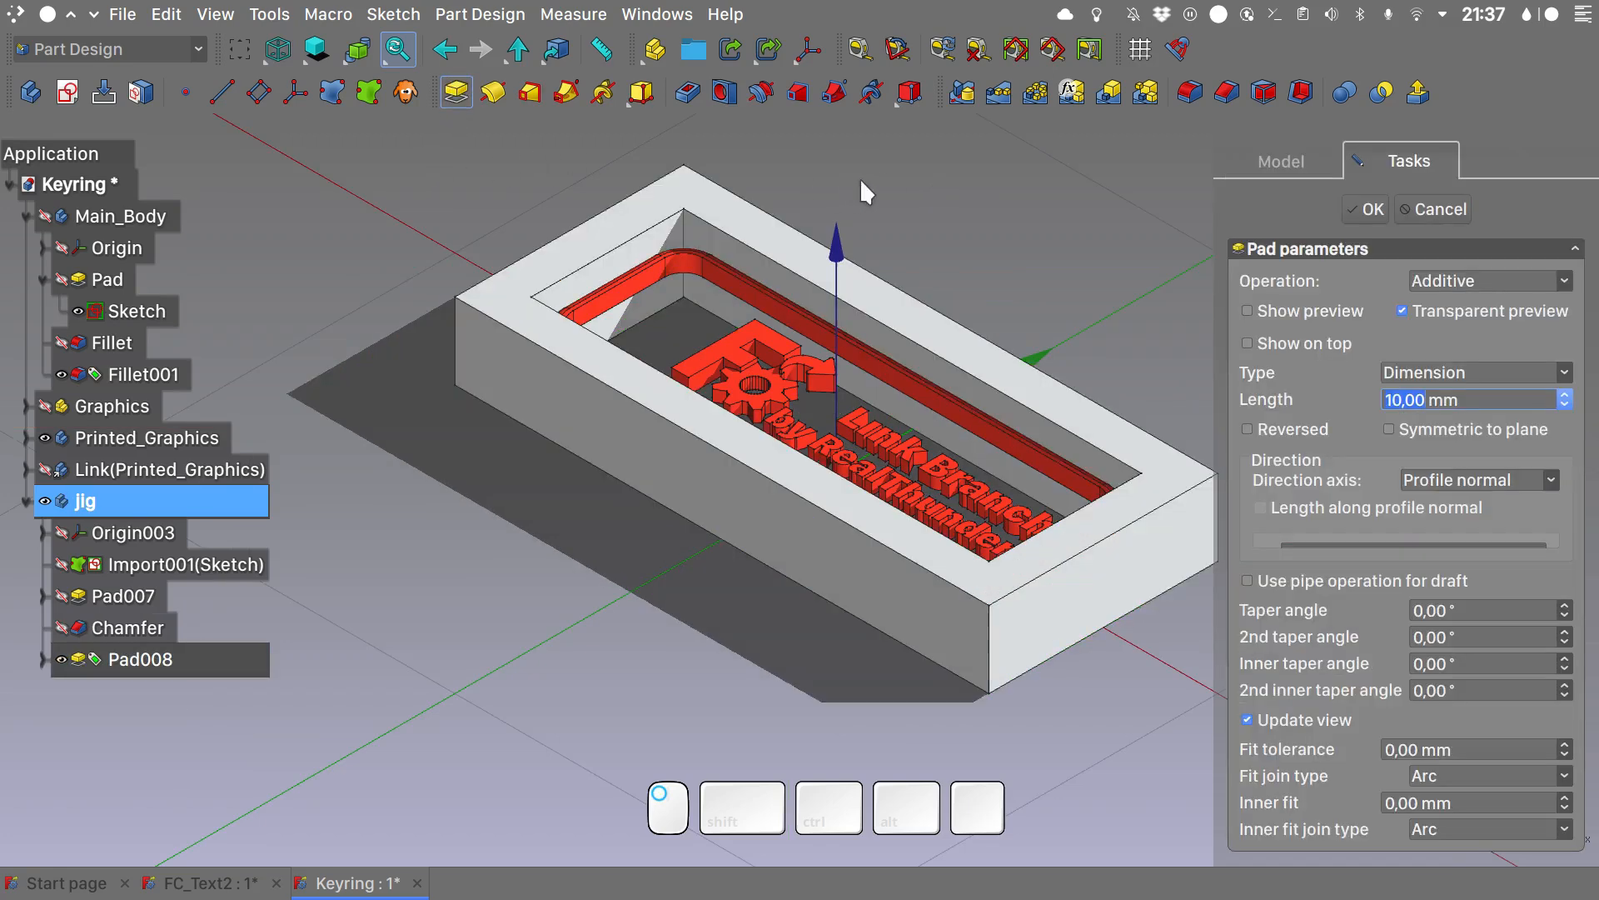
left_click(1310, 430)
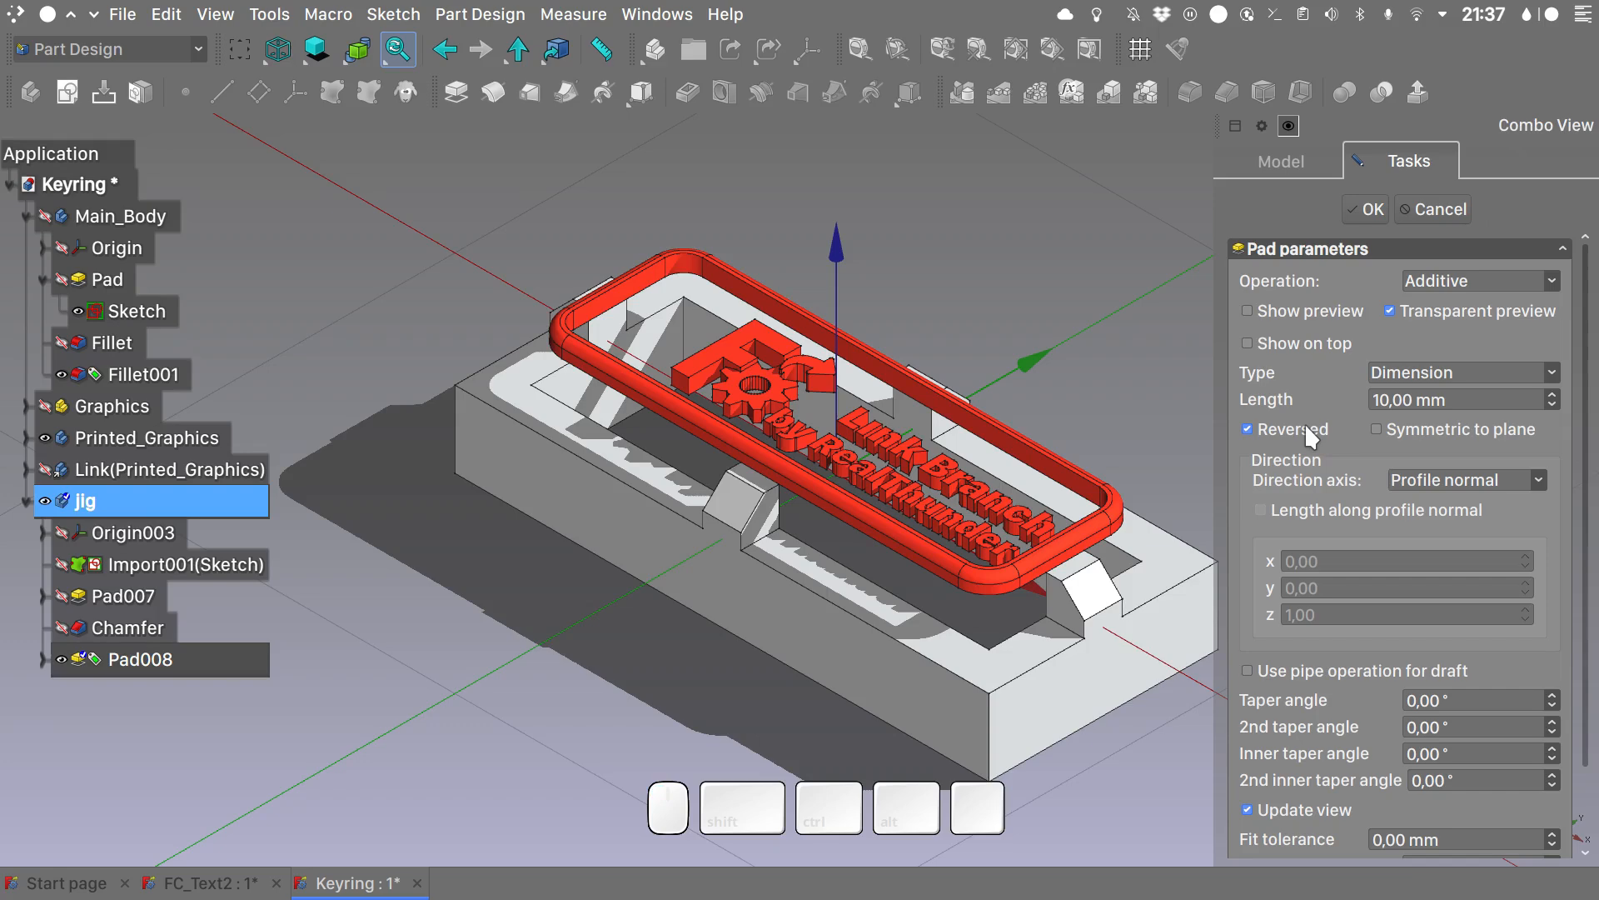
key("1")
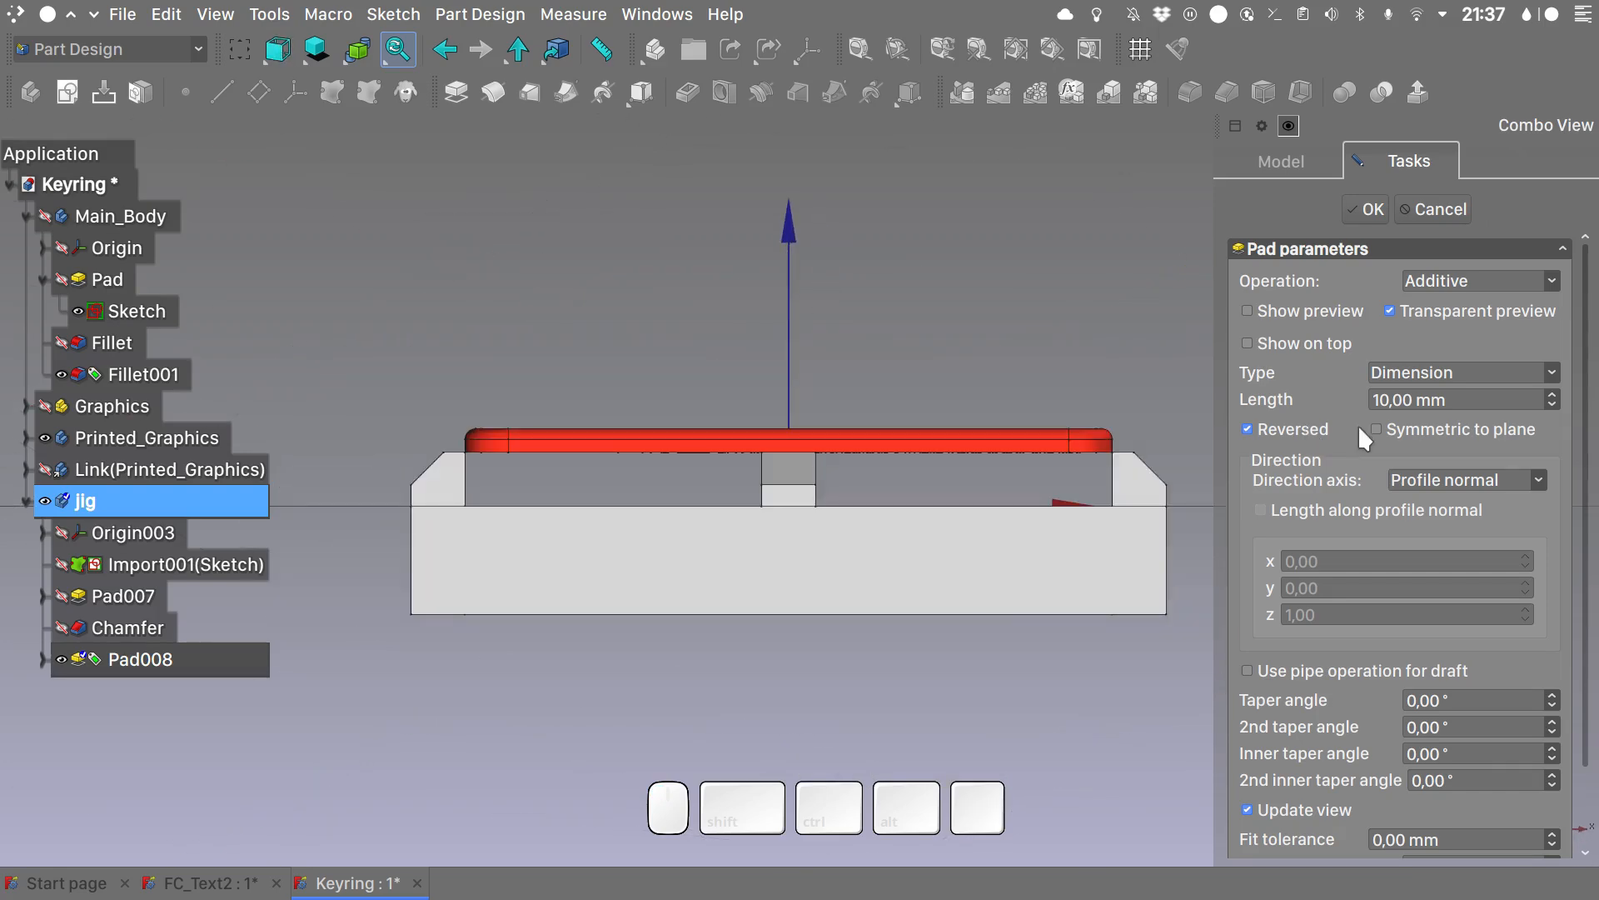
left_click_drag(1414, 400, 1329, 402)
type("1")
key("Return")
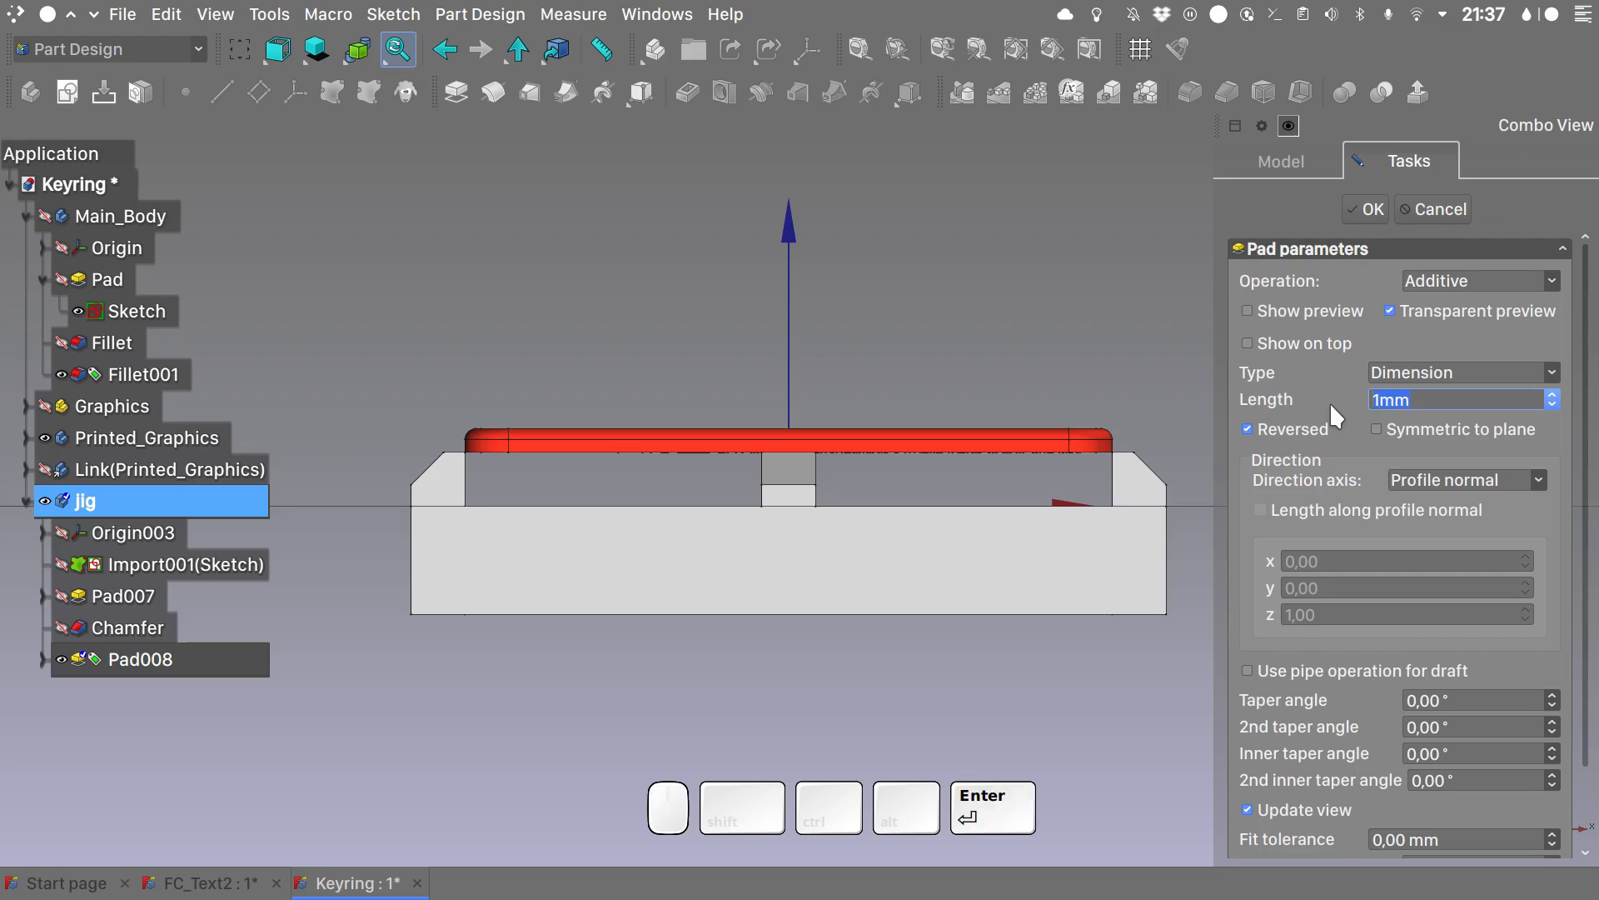
left_click(1148, 320)
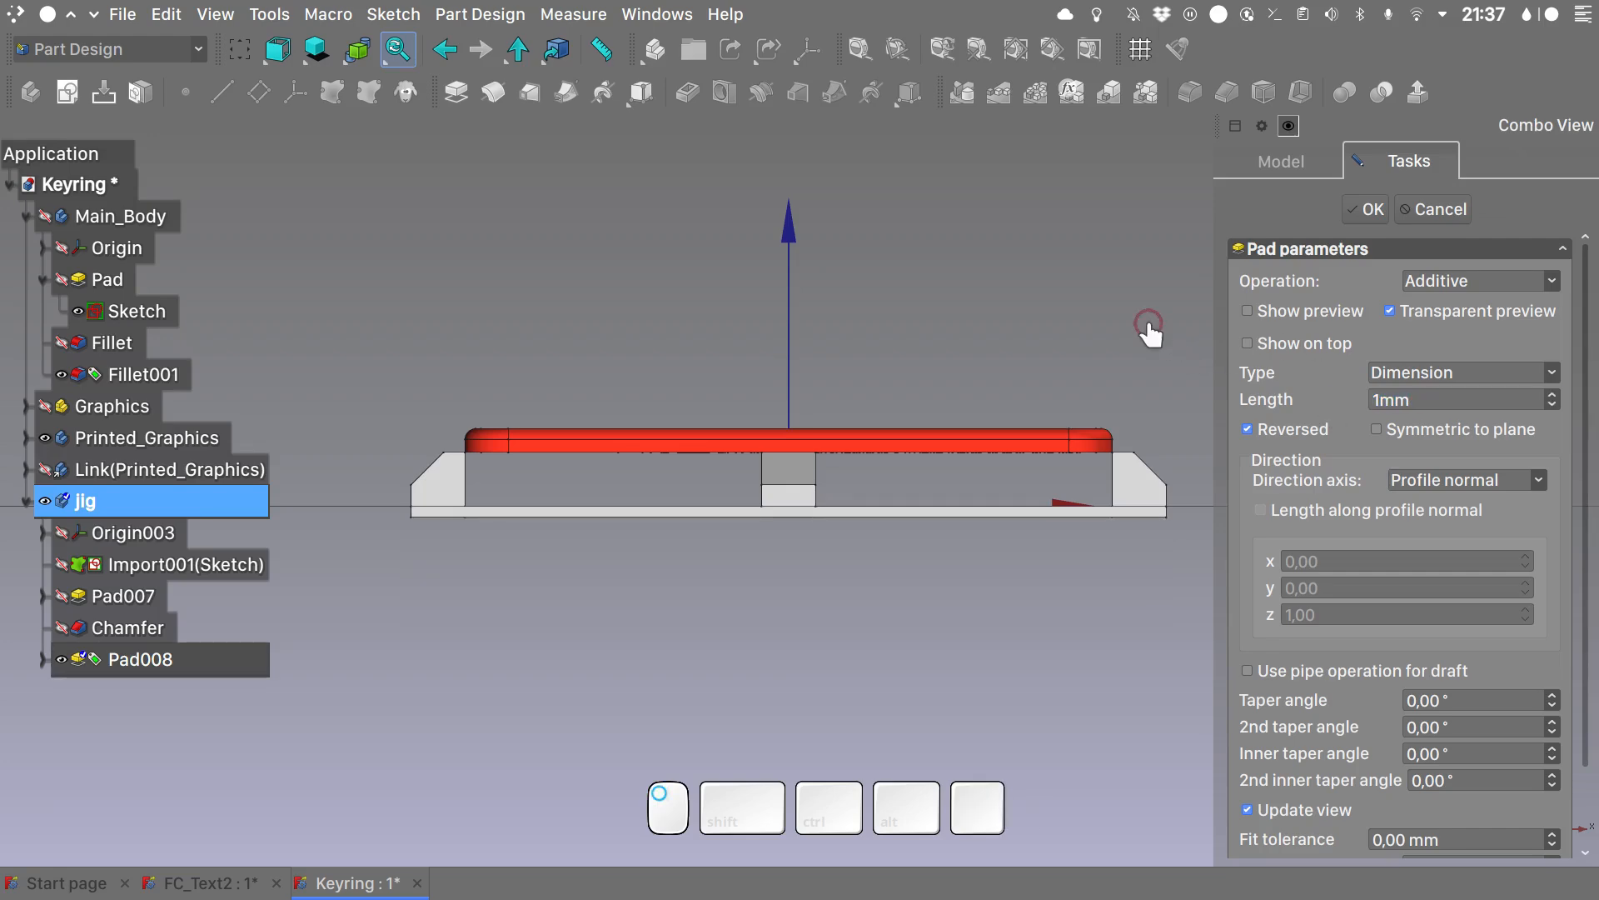
key("0")
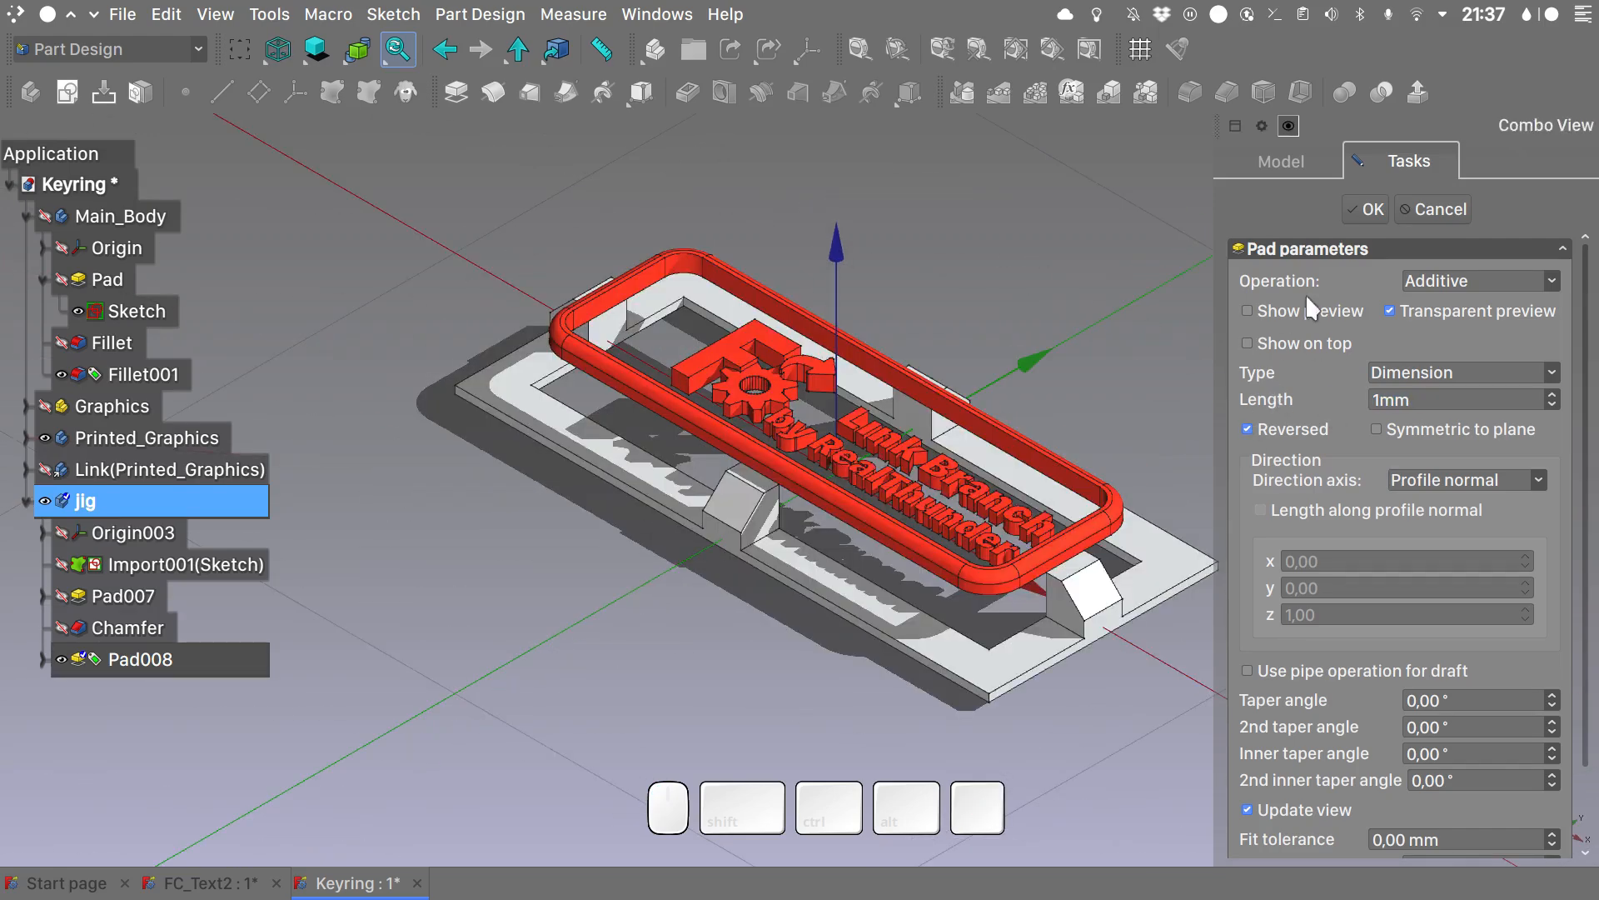
left_click(1364, 209)
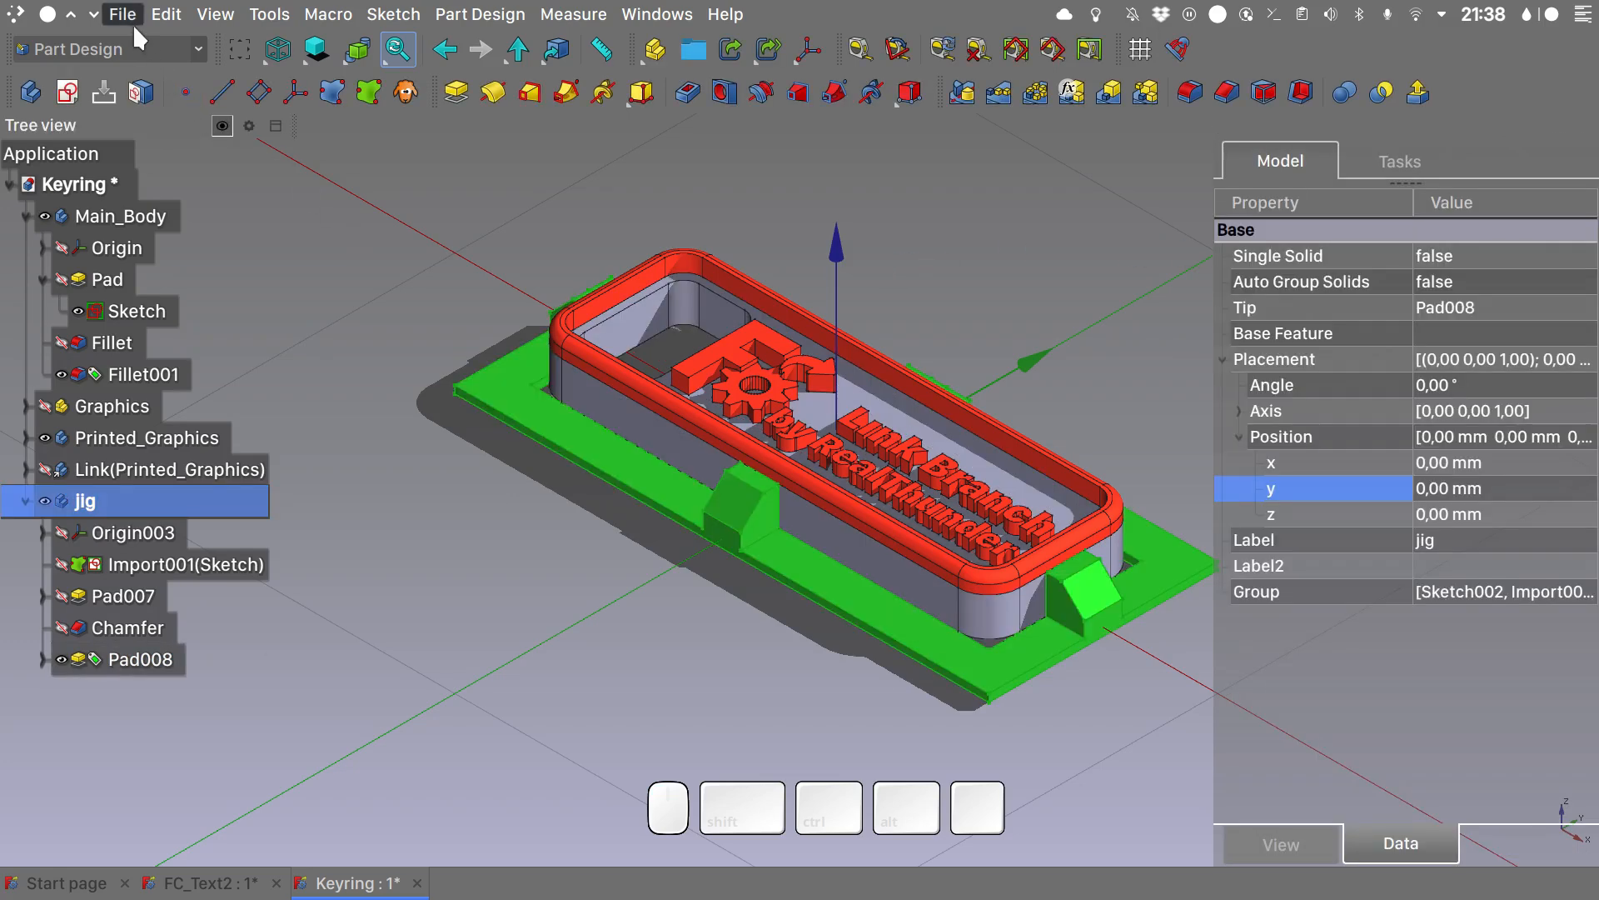
- Export the finished jig body to a file, accepting the proposed export settings
left_click(122, 15)
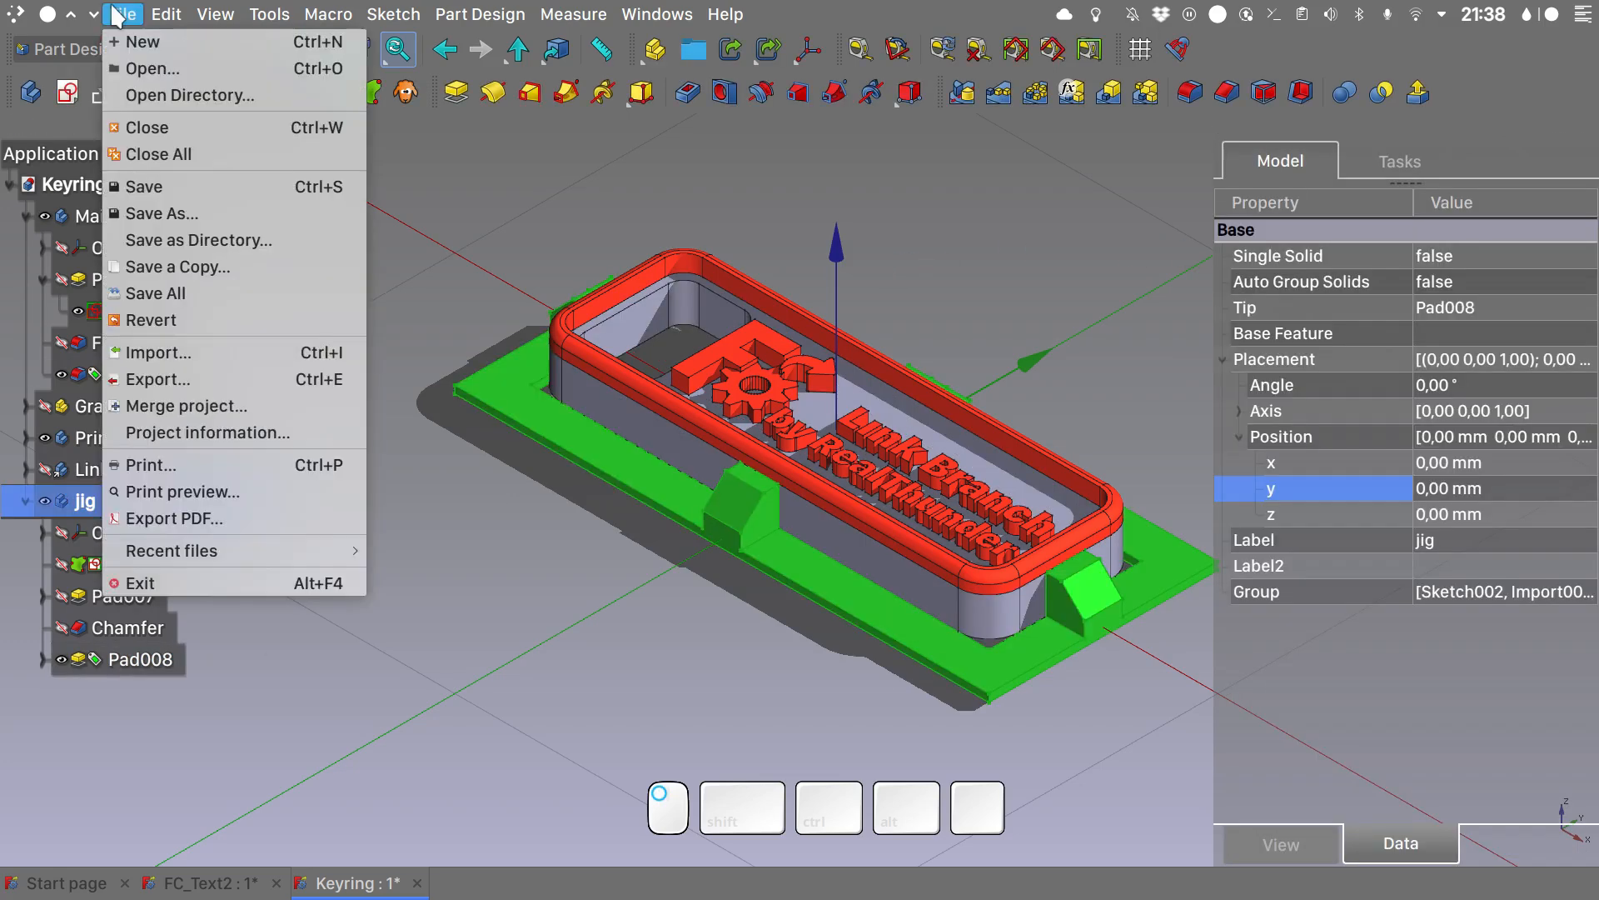
left_click(198, 378)
key("Return")
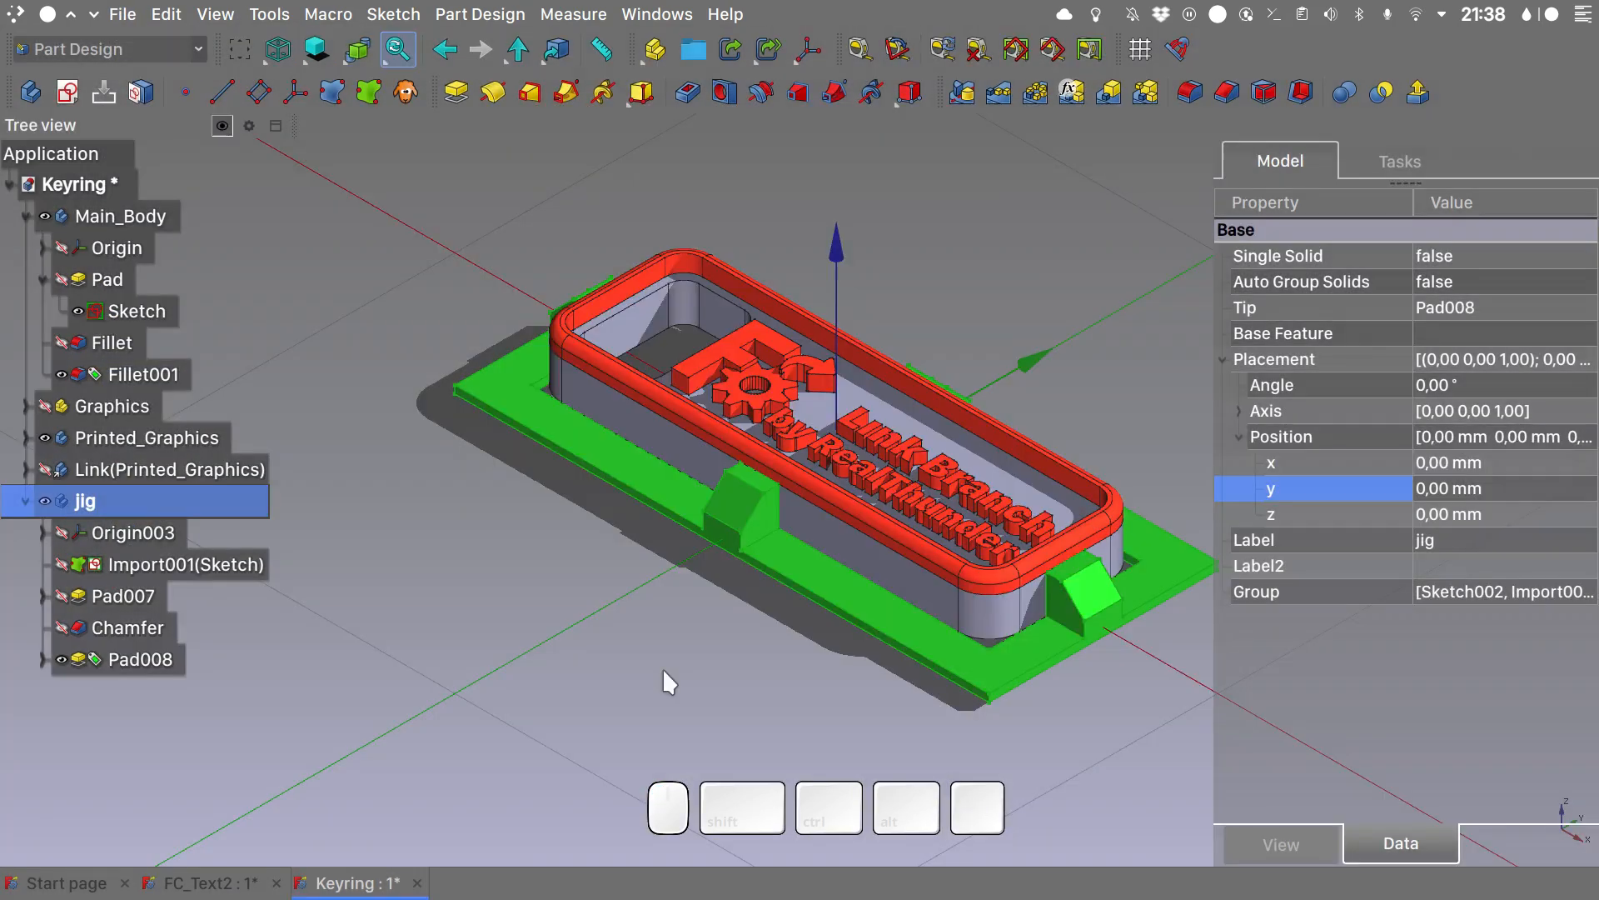